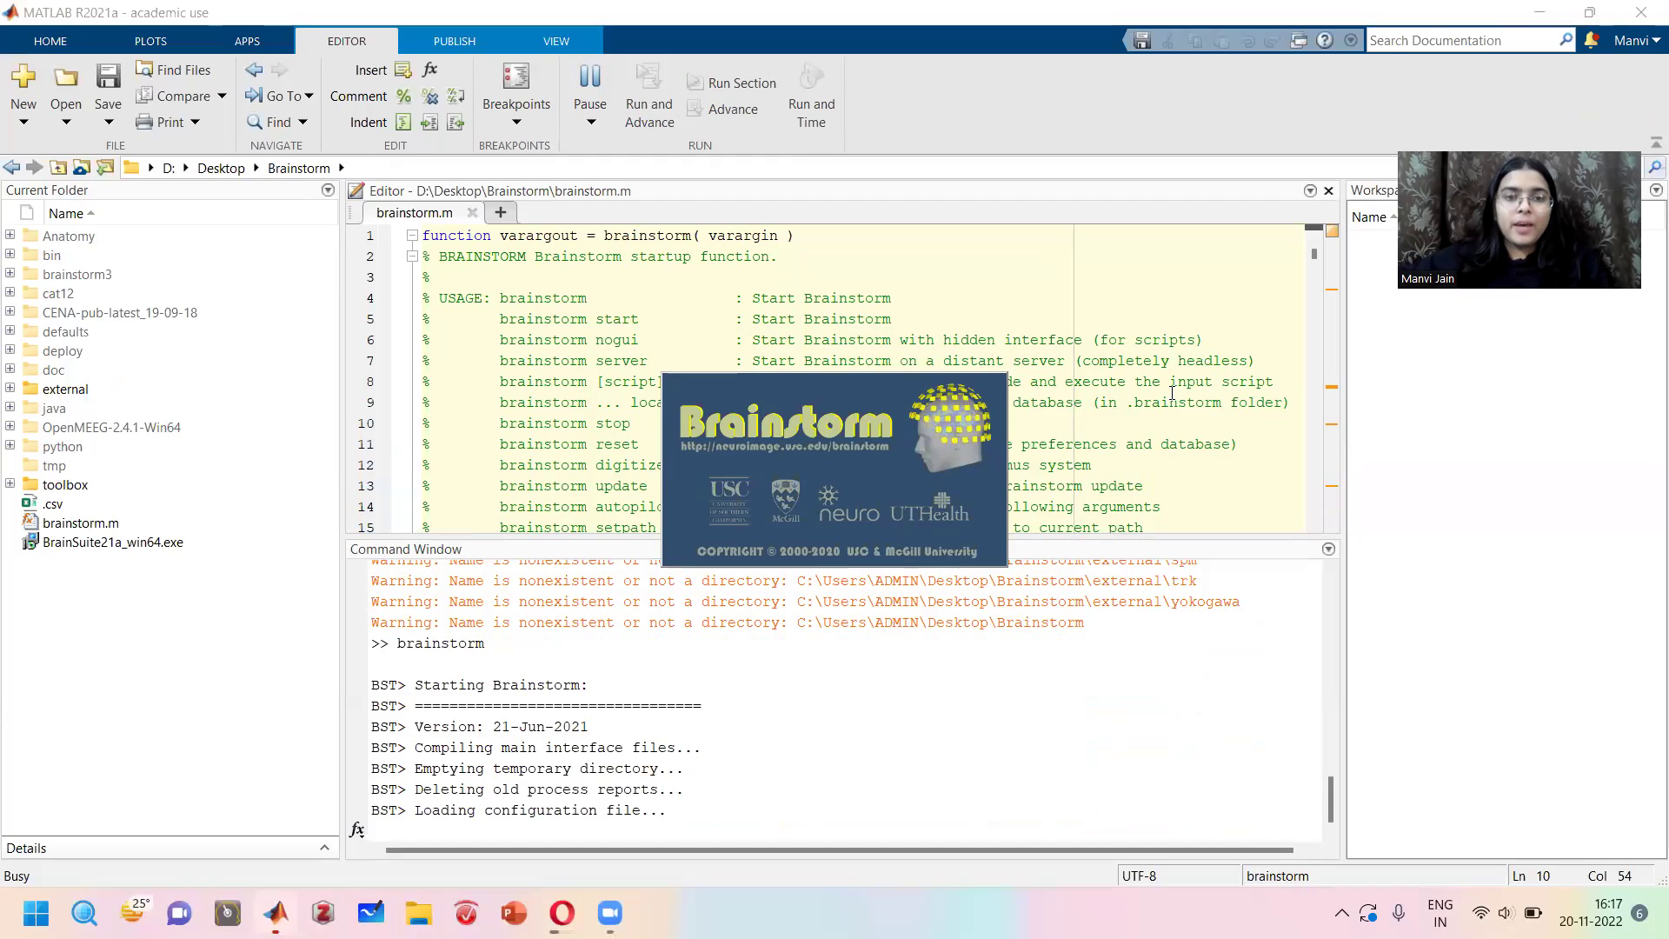
# Switch the Brainstorm database from Yogic_neuro to the Gratitude protocol.
pyautogui.click(616, 342)
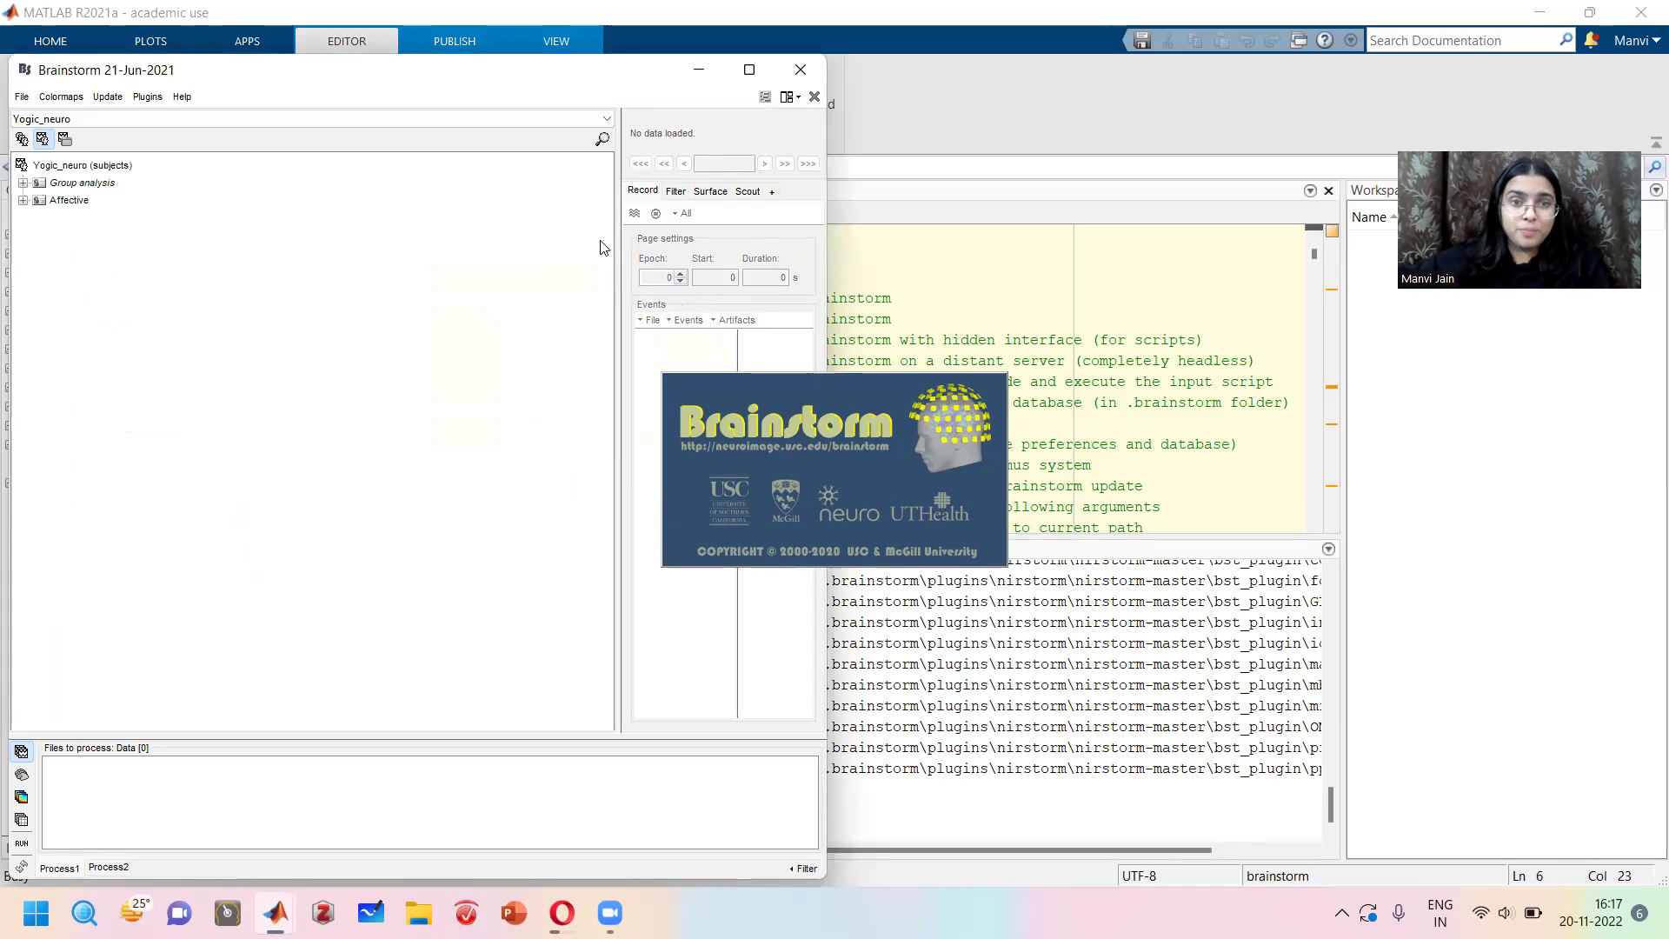
pyautogui.click(390, 534)
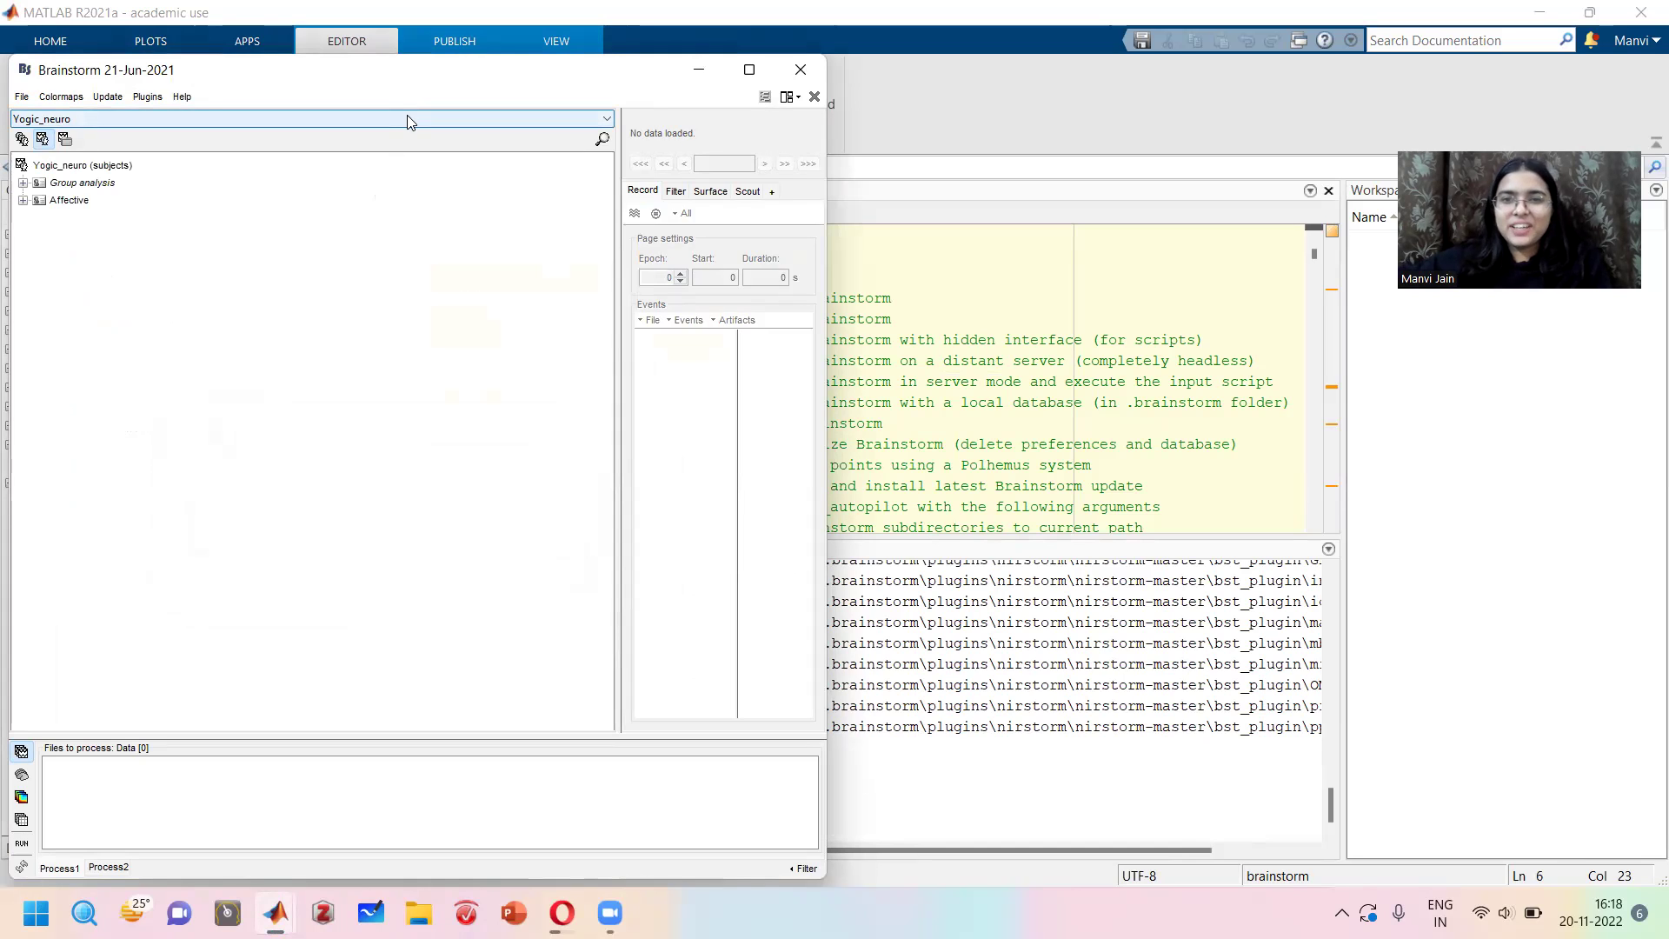
pyautogui.click(410, 121)
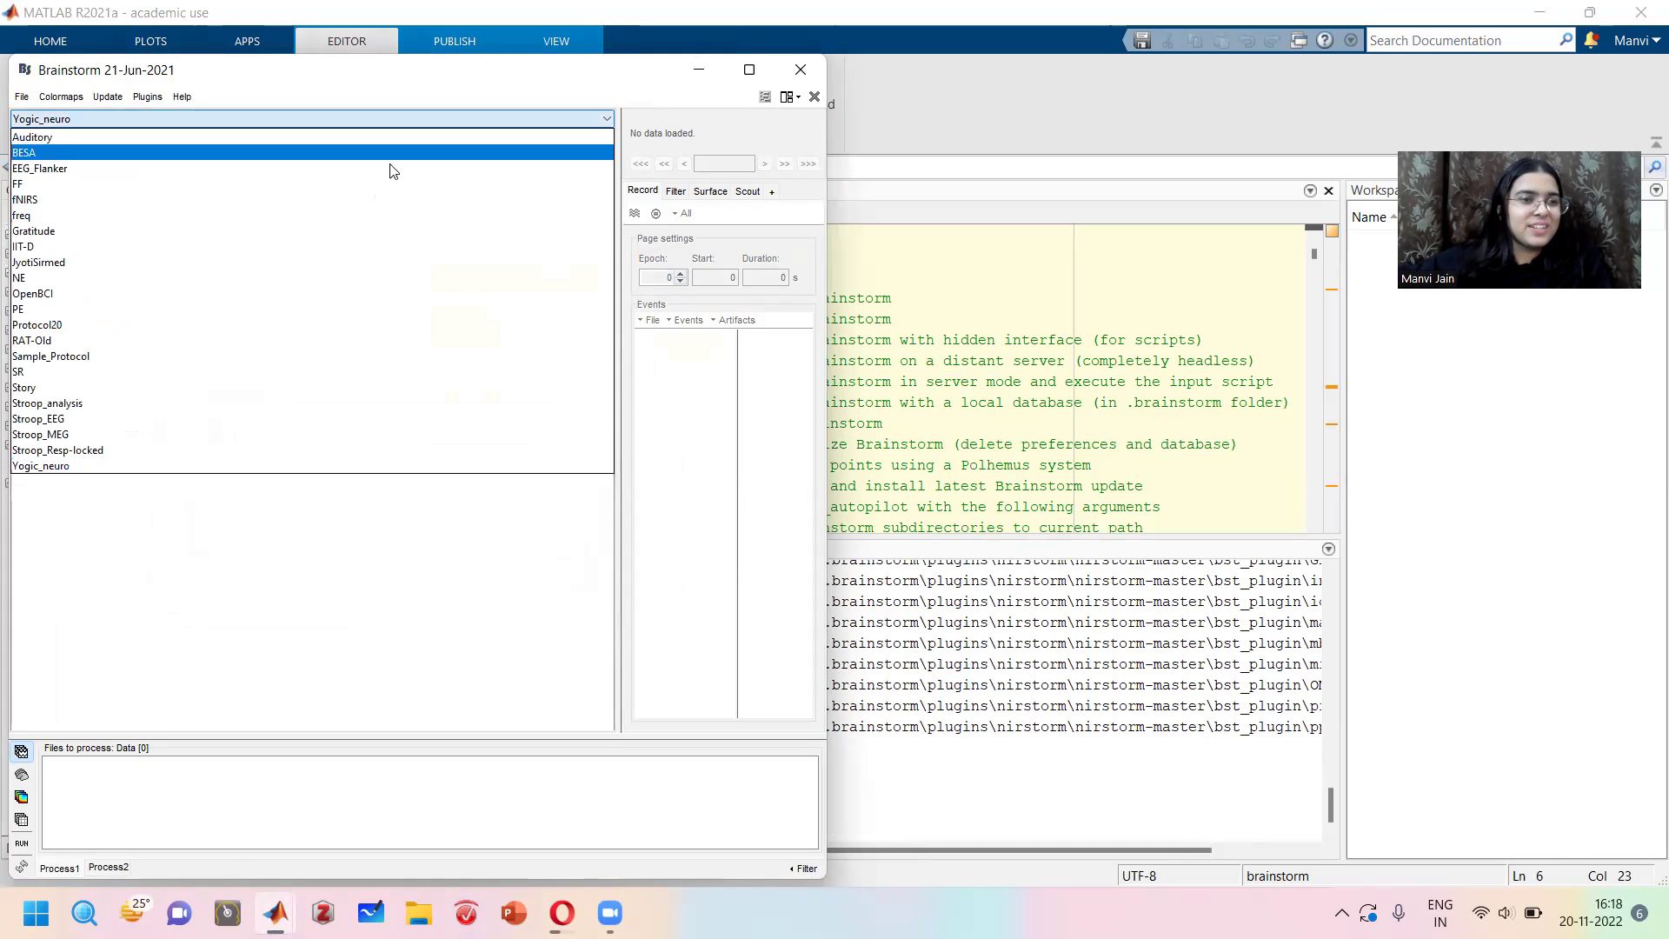
pyautogui.click(376, 232)
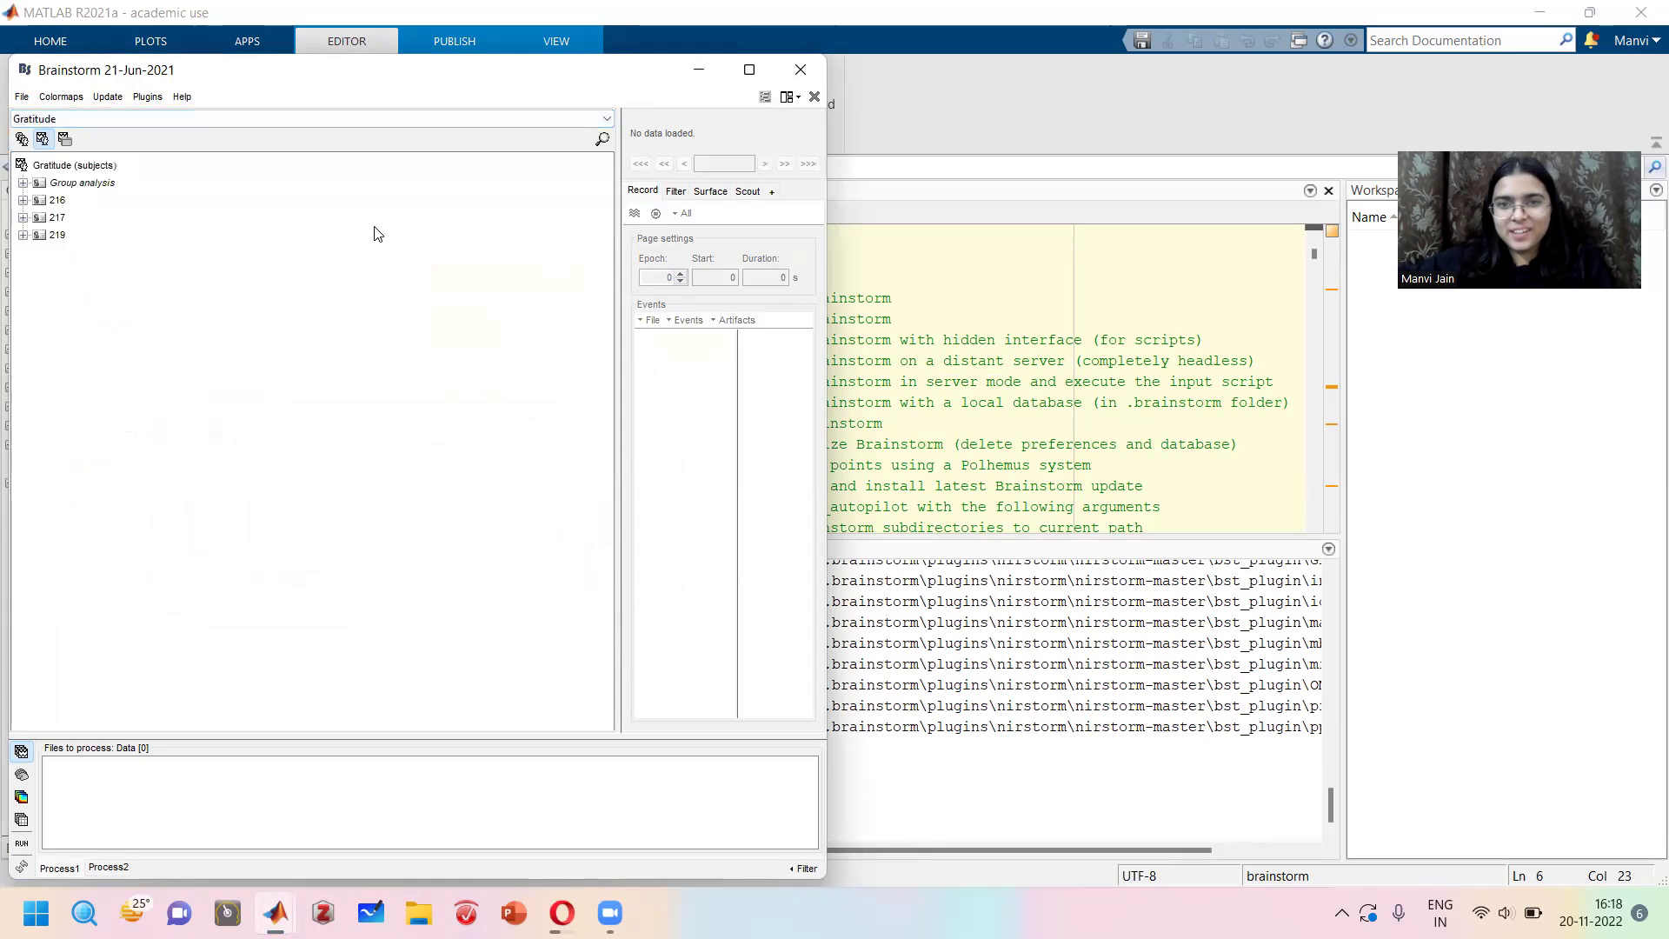
# Expand subject 216, open its Raw | band(0.1-45Hz) recording and increase the gain of the EEG traces.
pyautogui.click(22, 238)
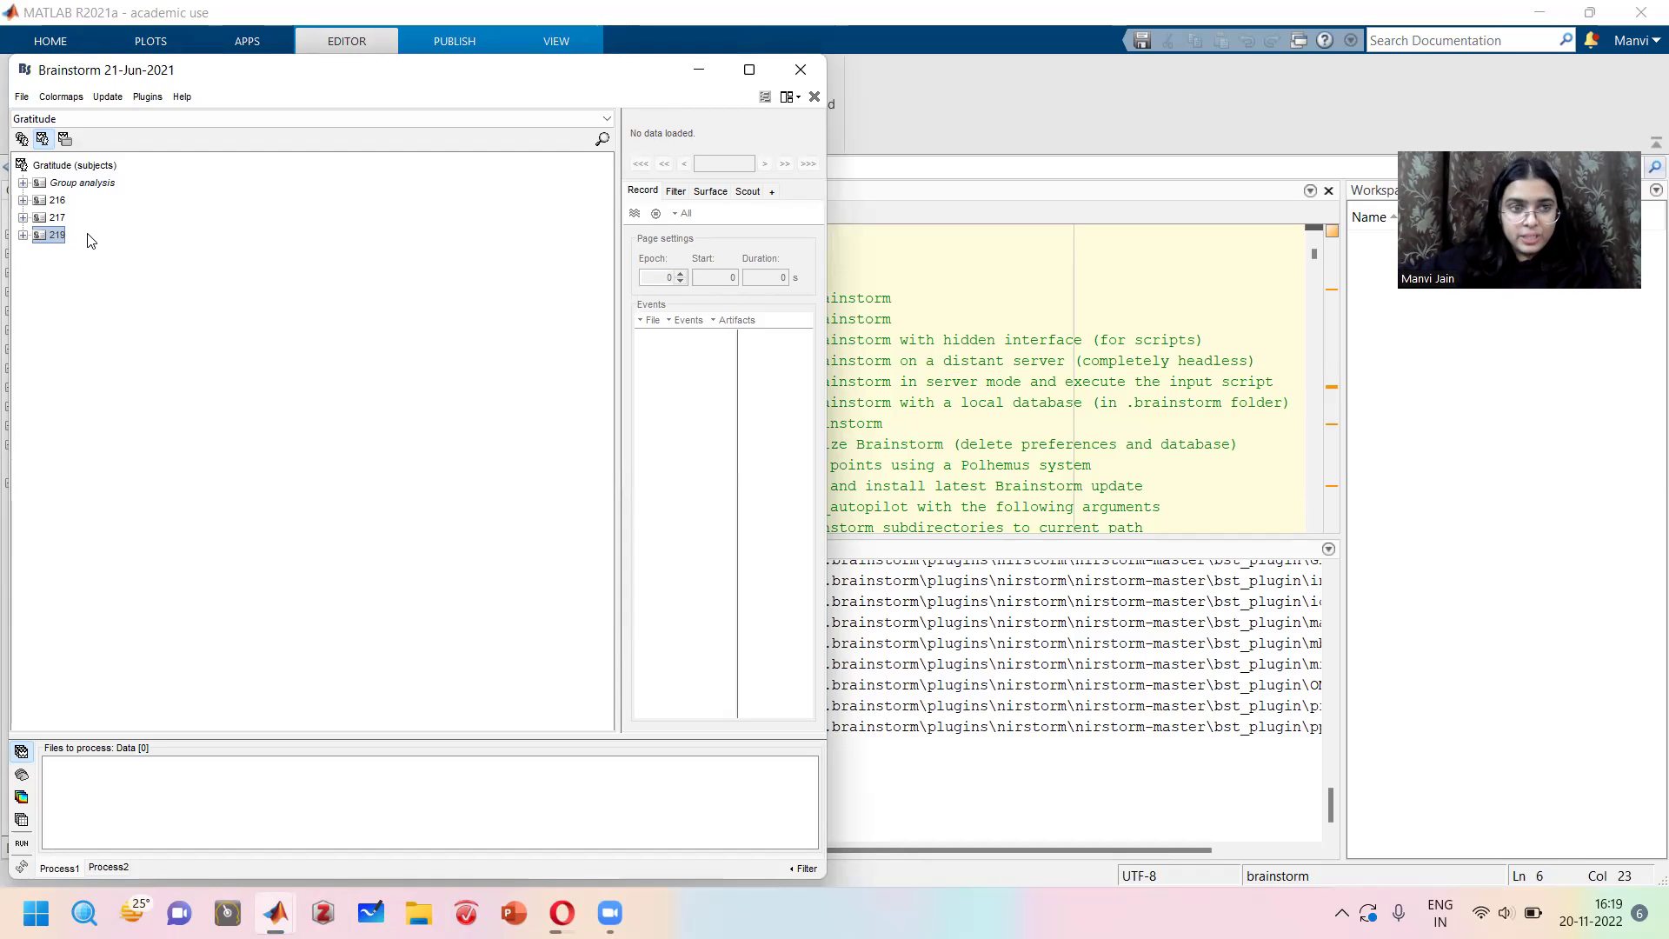
pyautogui.click(22, 201)
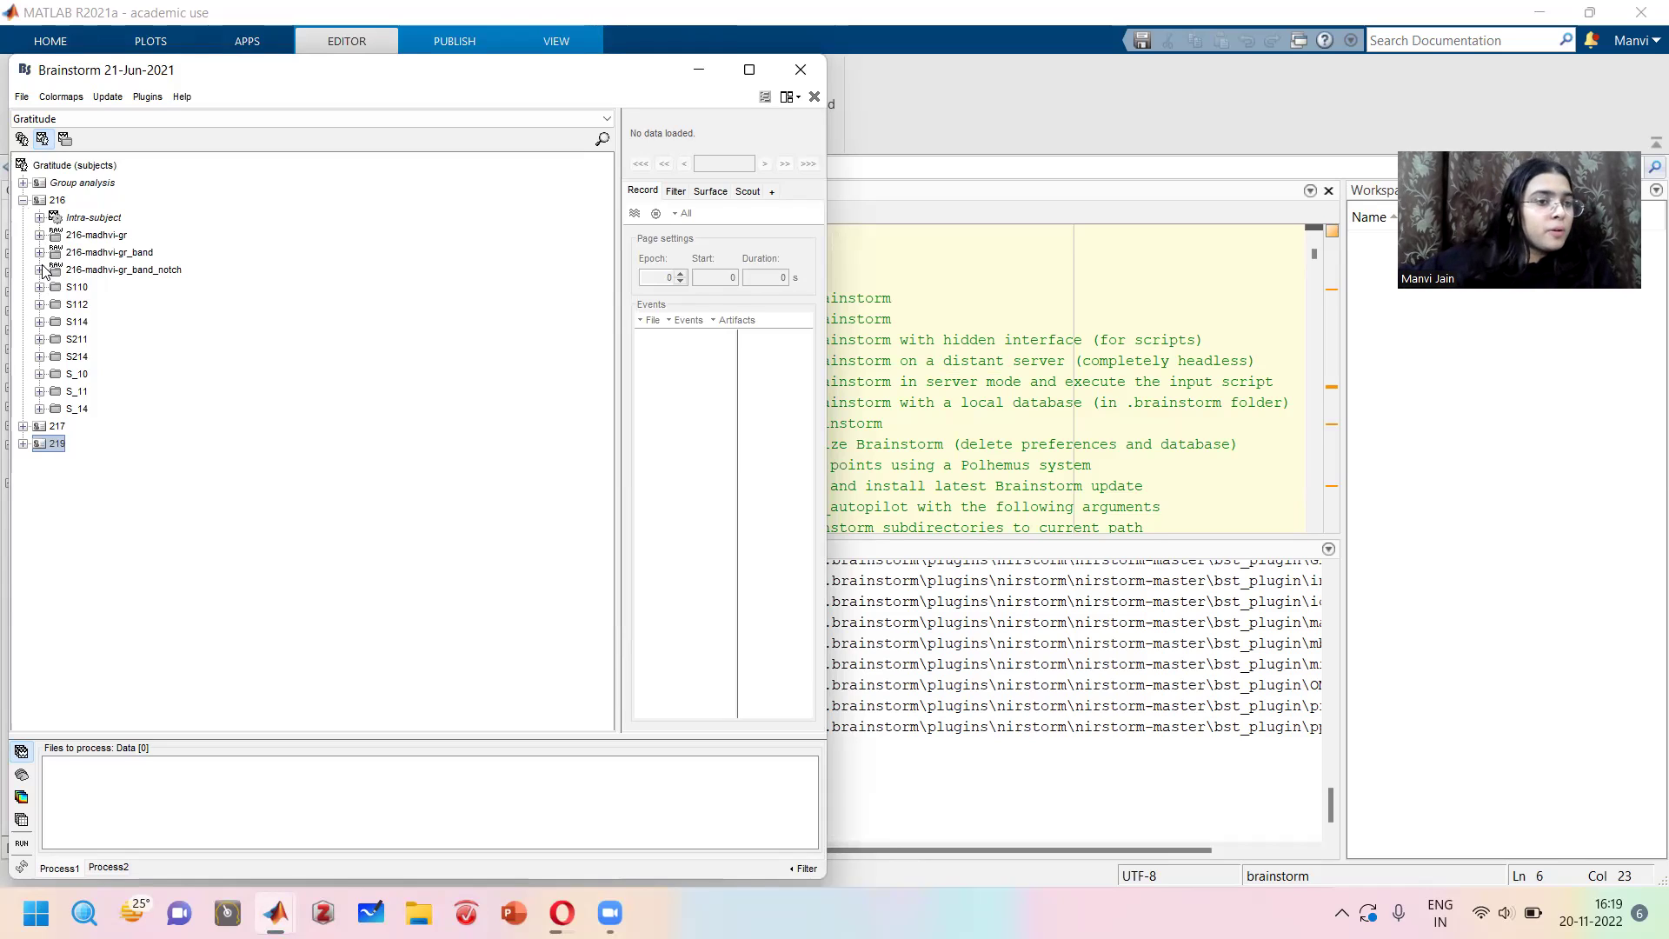
pyautogui.click(40, 235)
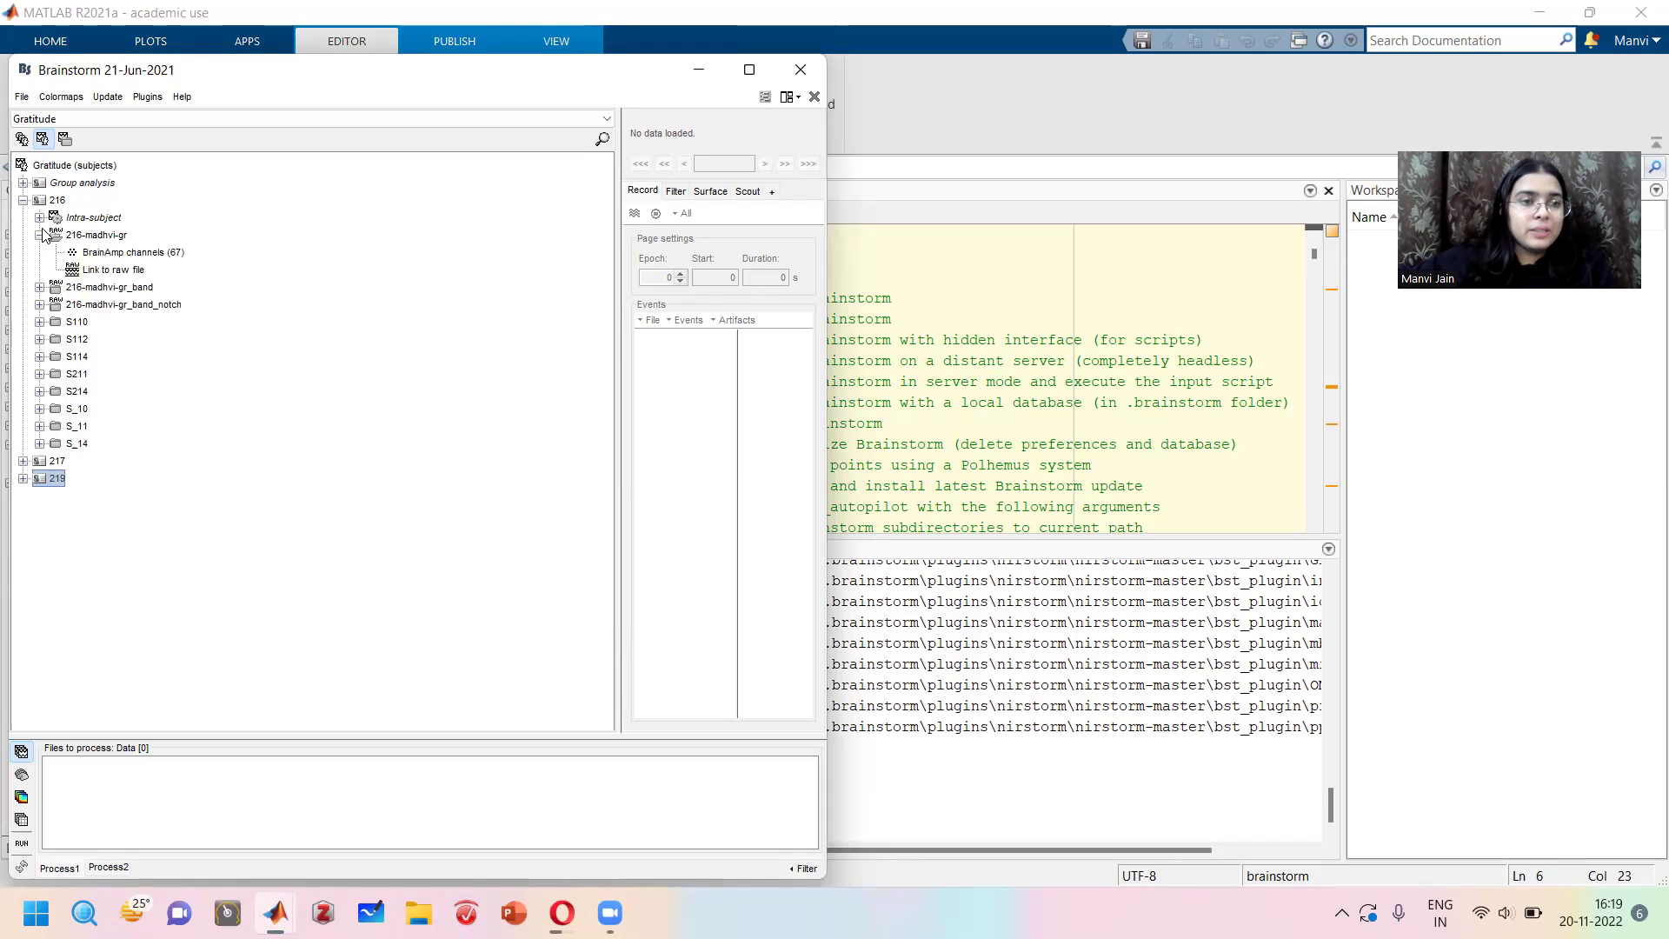
pyautogui.click(40, 287)
pyautogui.doubleClick(80, 319)
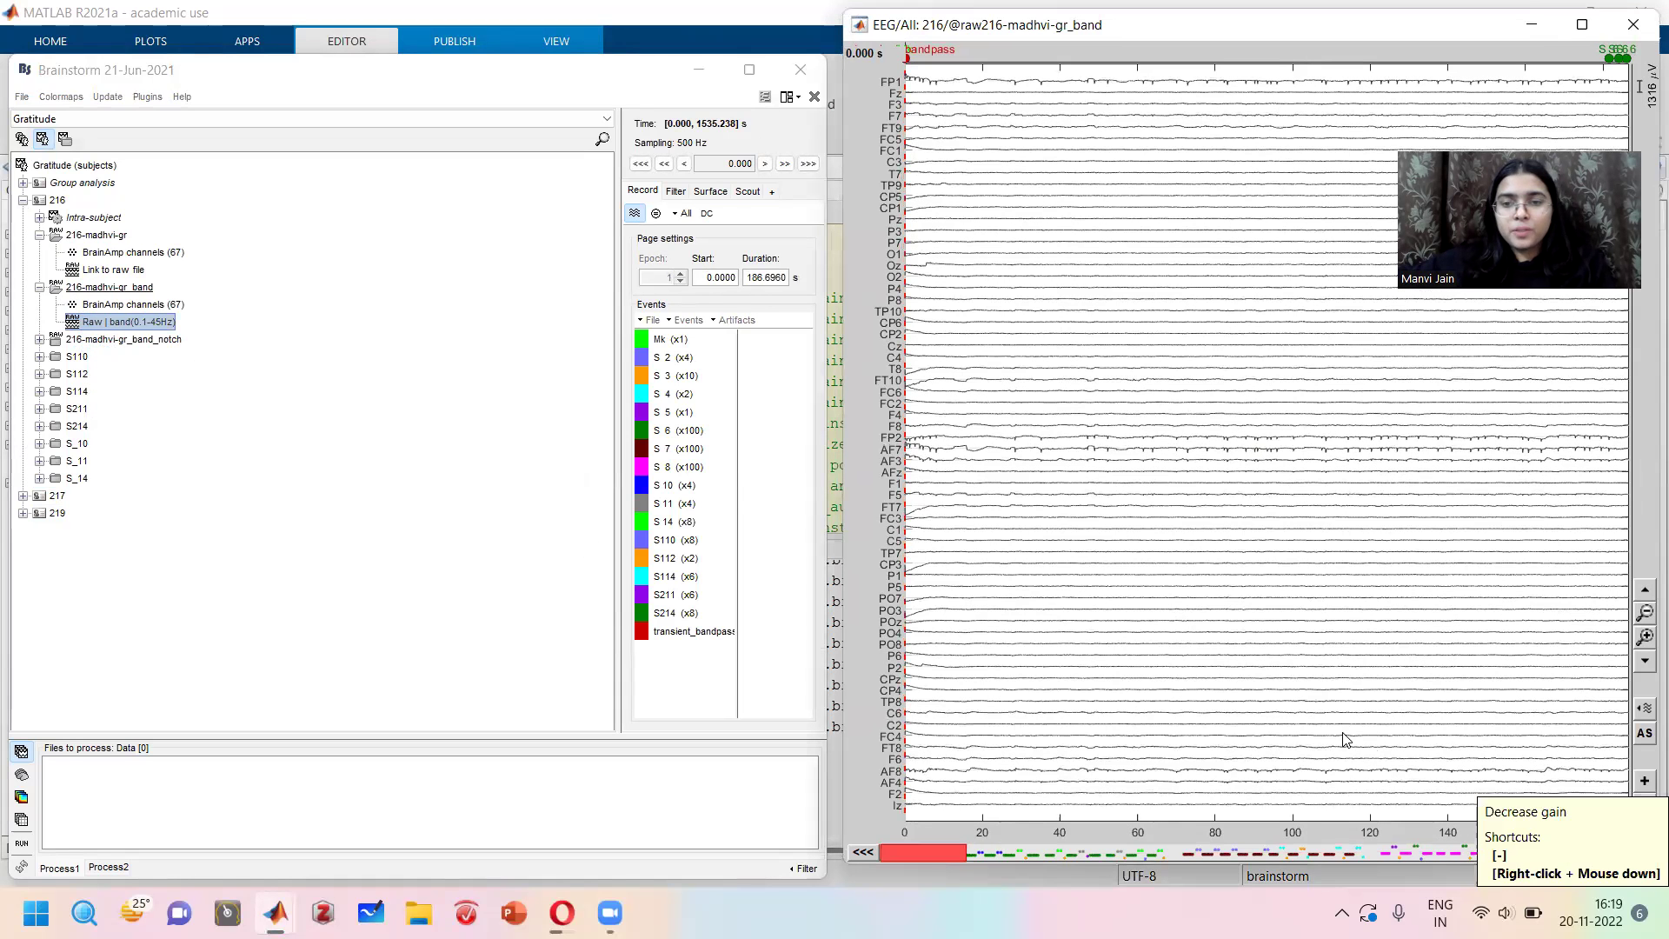
pyautogui.scroll(3, 1336, 687)
pyautogui.scroll(3, 1343, 622)
pyautogui.scroll(3, 1360, 591)
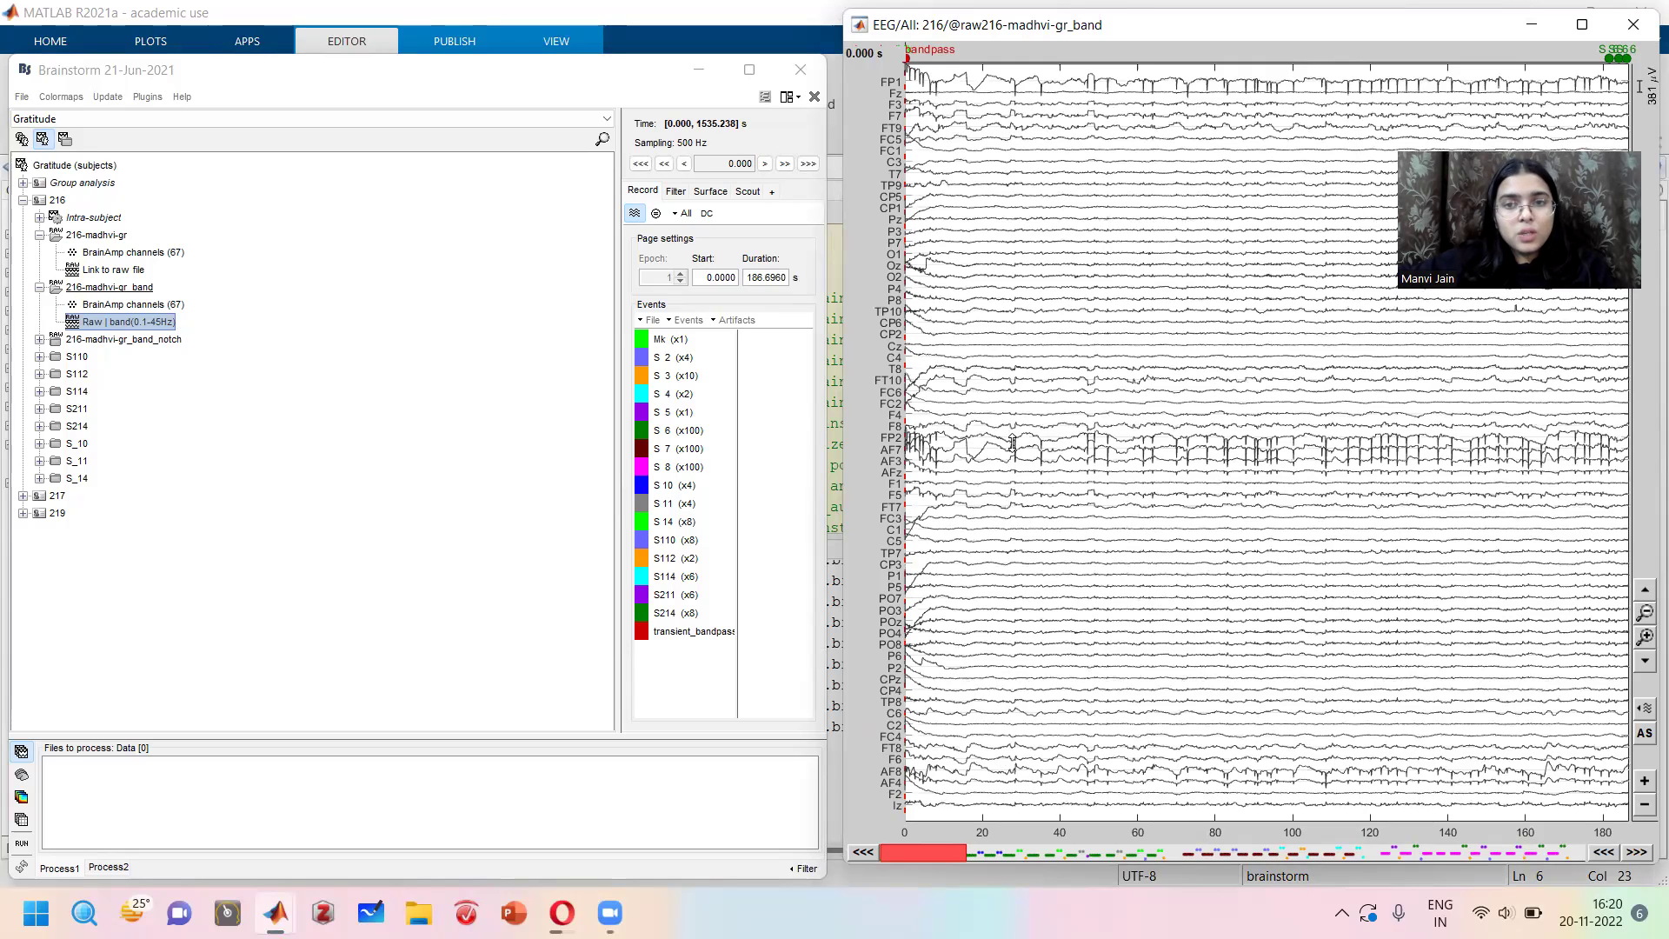
# Examine channels FP1, FP2, AF7 and AF3 in a separate view at a reduced gain, and close that view.
pyautogui.click(1039, 88)
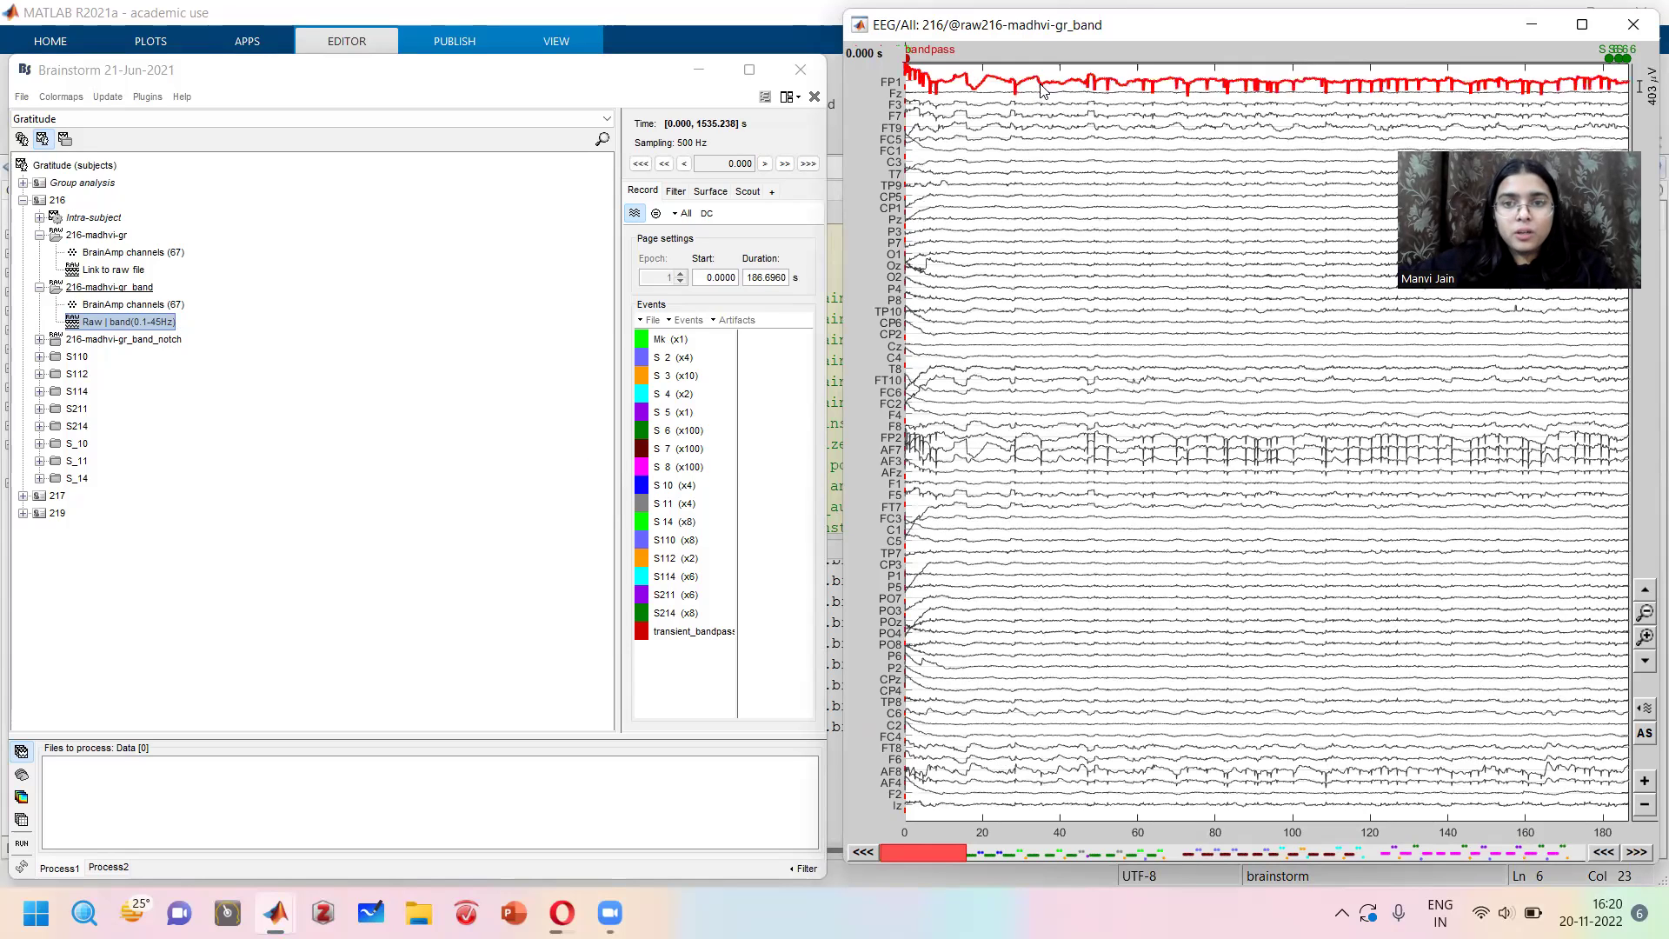
pyautogui.click(1085, 437)
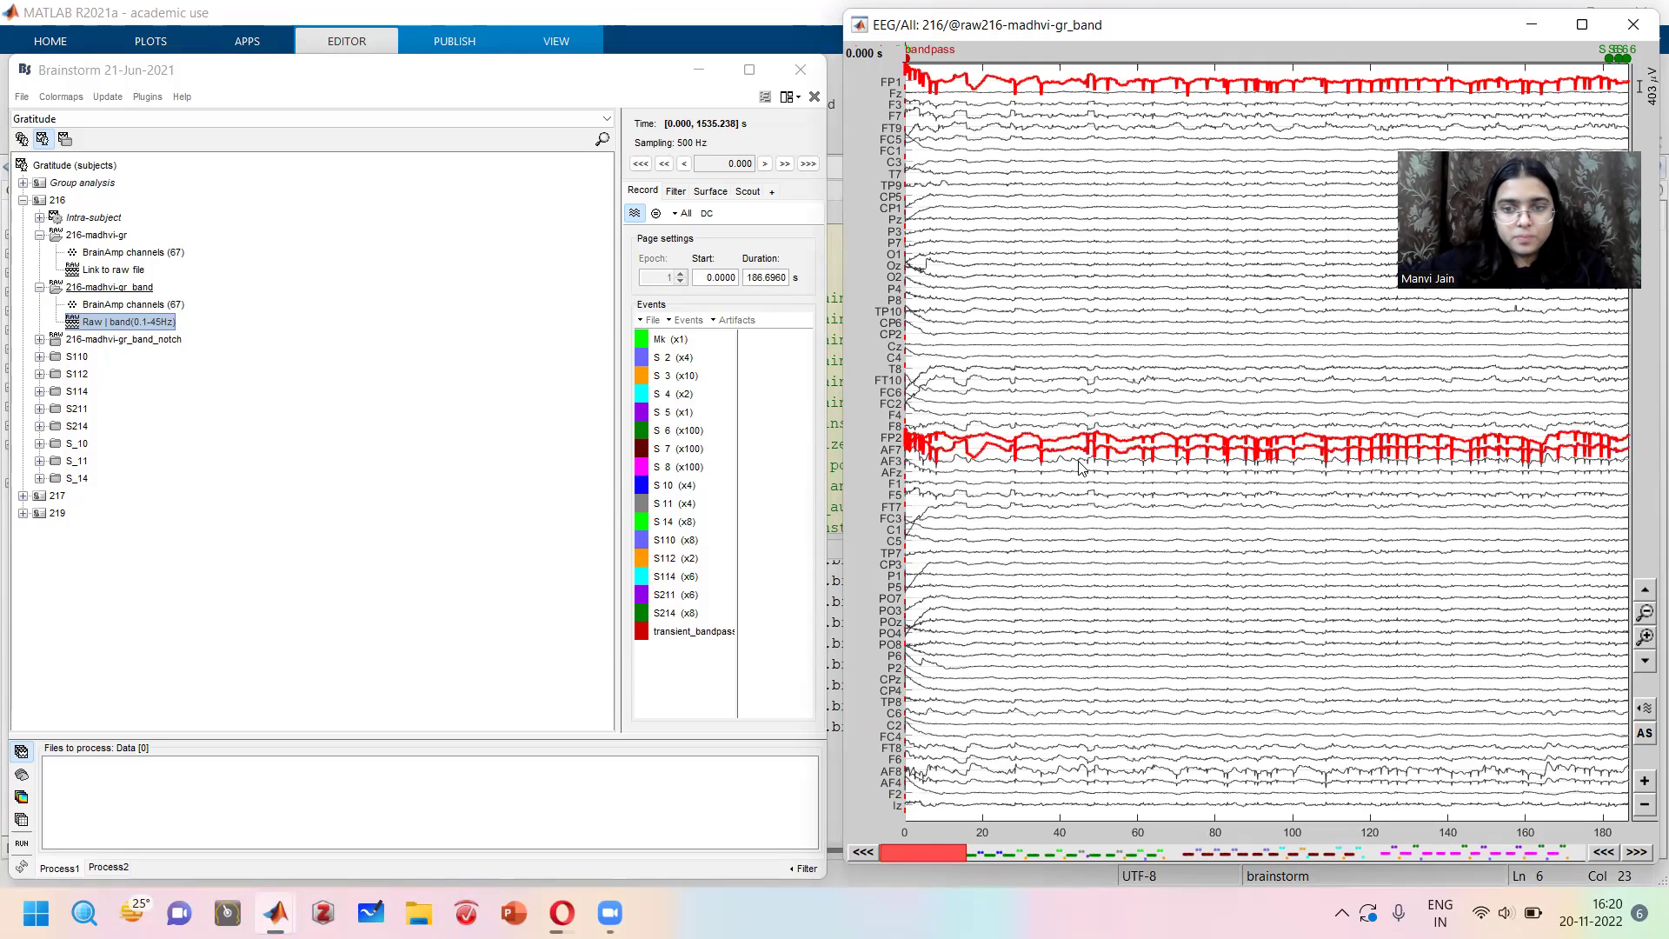
pyautogui.click(1079, 465)
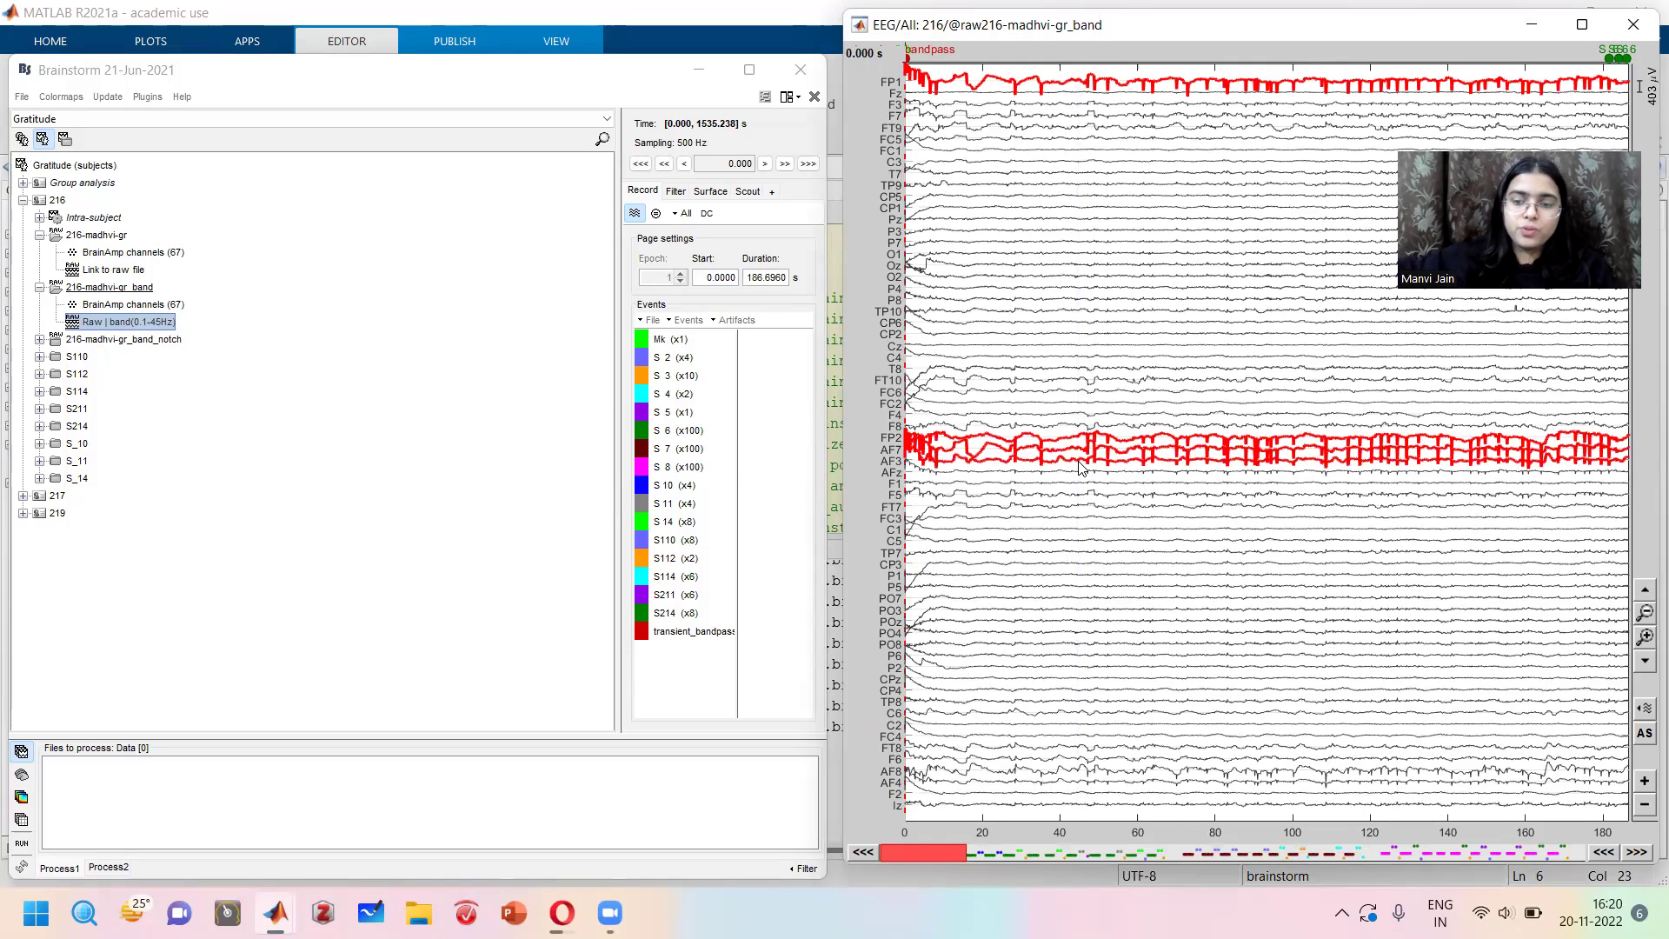
pyautogui.press('Return')
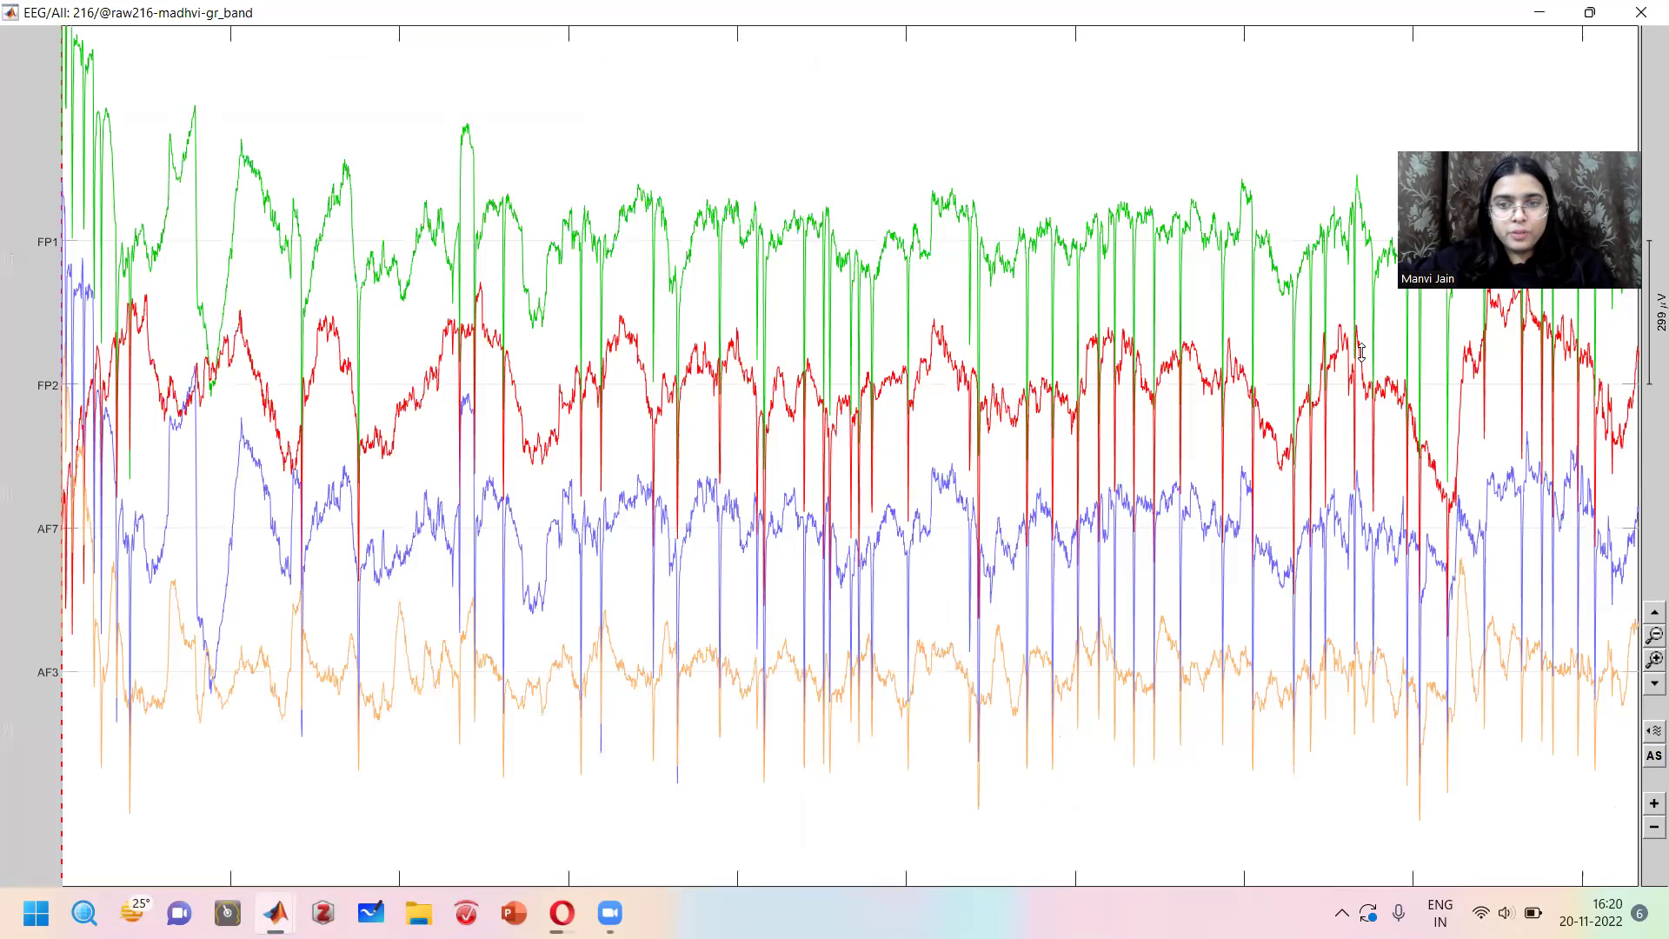
pyautogui.click(1582, 462)
pyautogui.moveTo(1373, 451); pyautogui.dragTo(1379, 539)
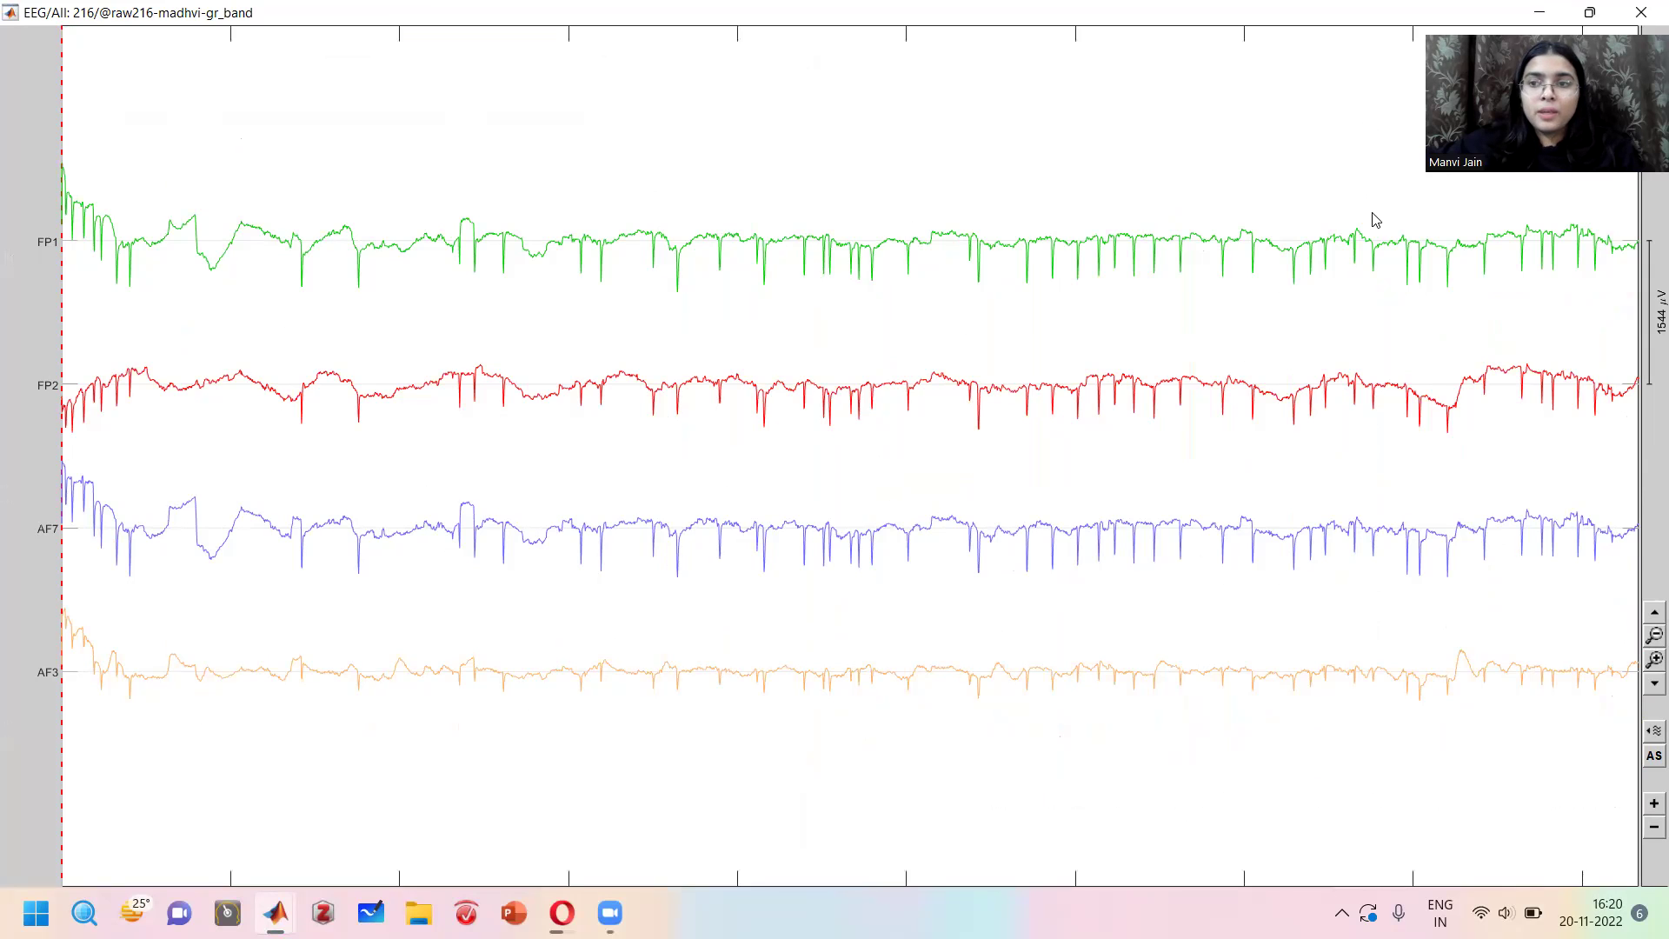
pyautogui.click(1638, 219)
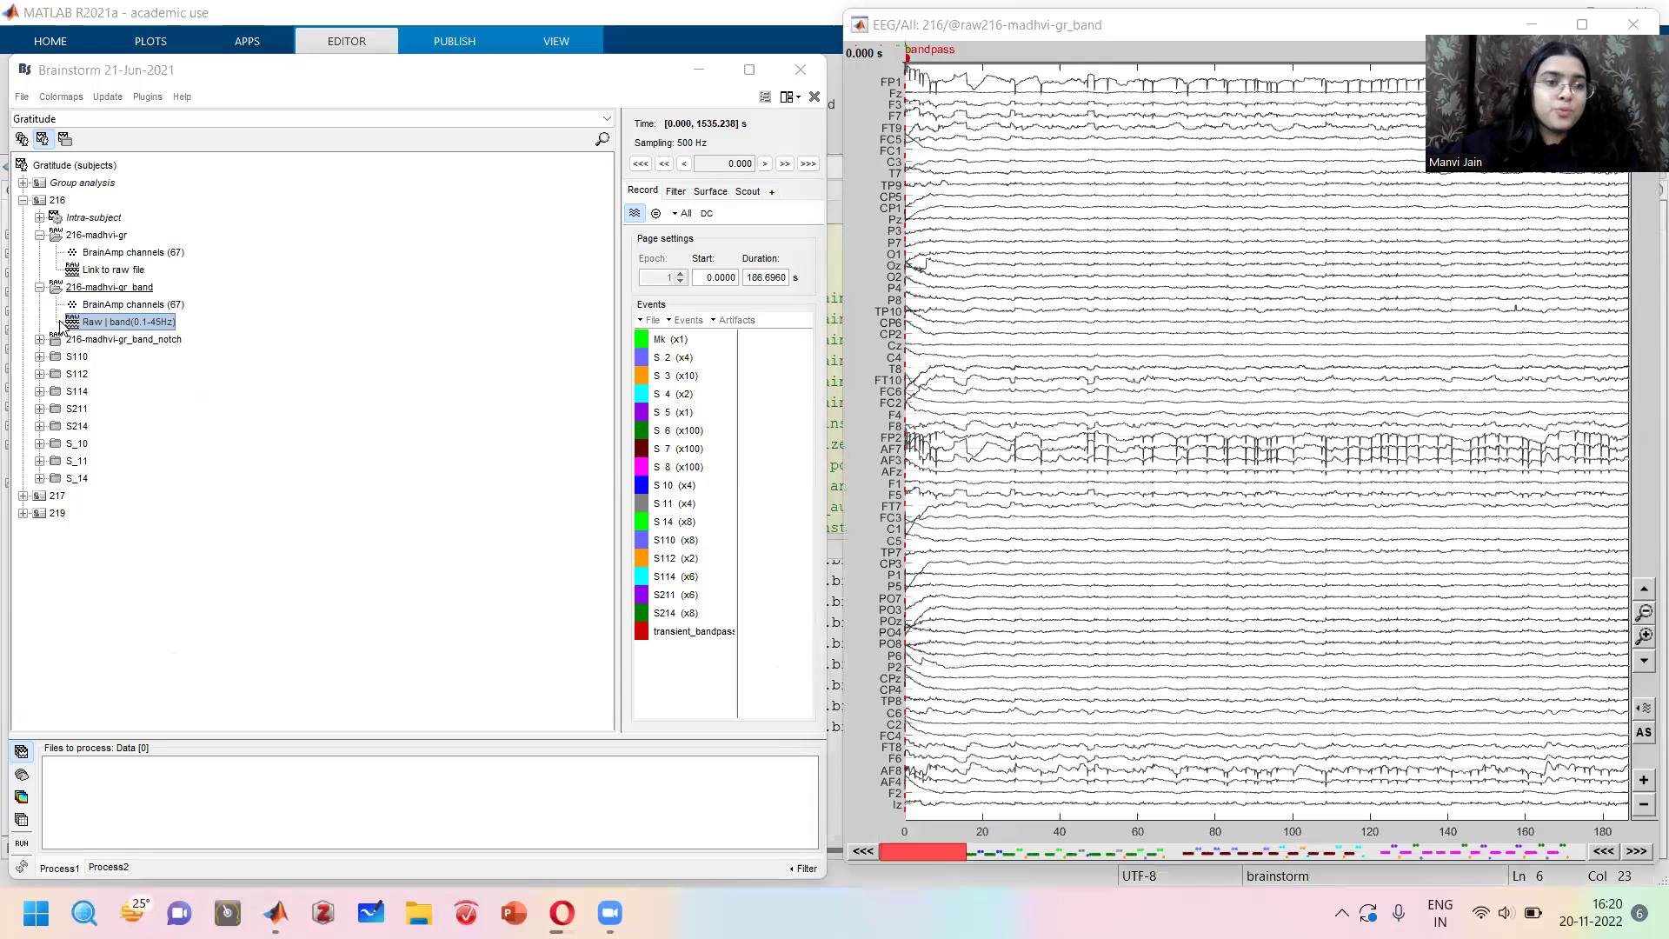
# View subject 216's Raw | band(0.1-45Hz) | notch(50Hz) recording, unloading the other files first, and close it.
pyautogui.click(40, 339)
pyautogui.doubleClick(90, 374)
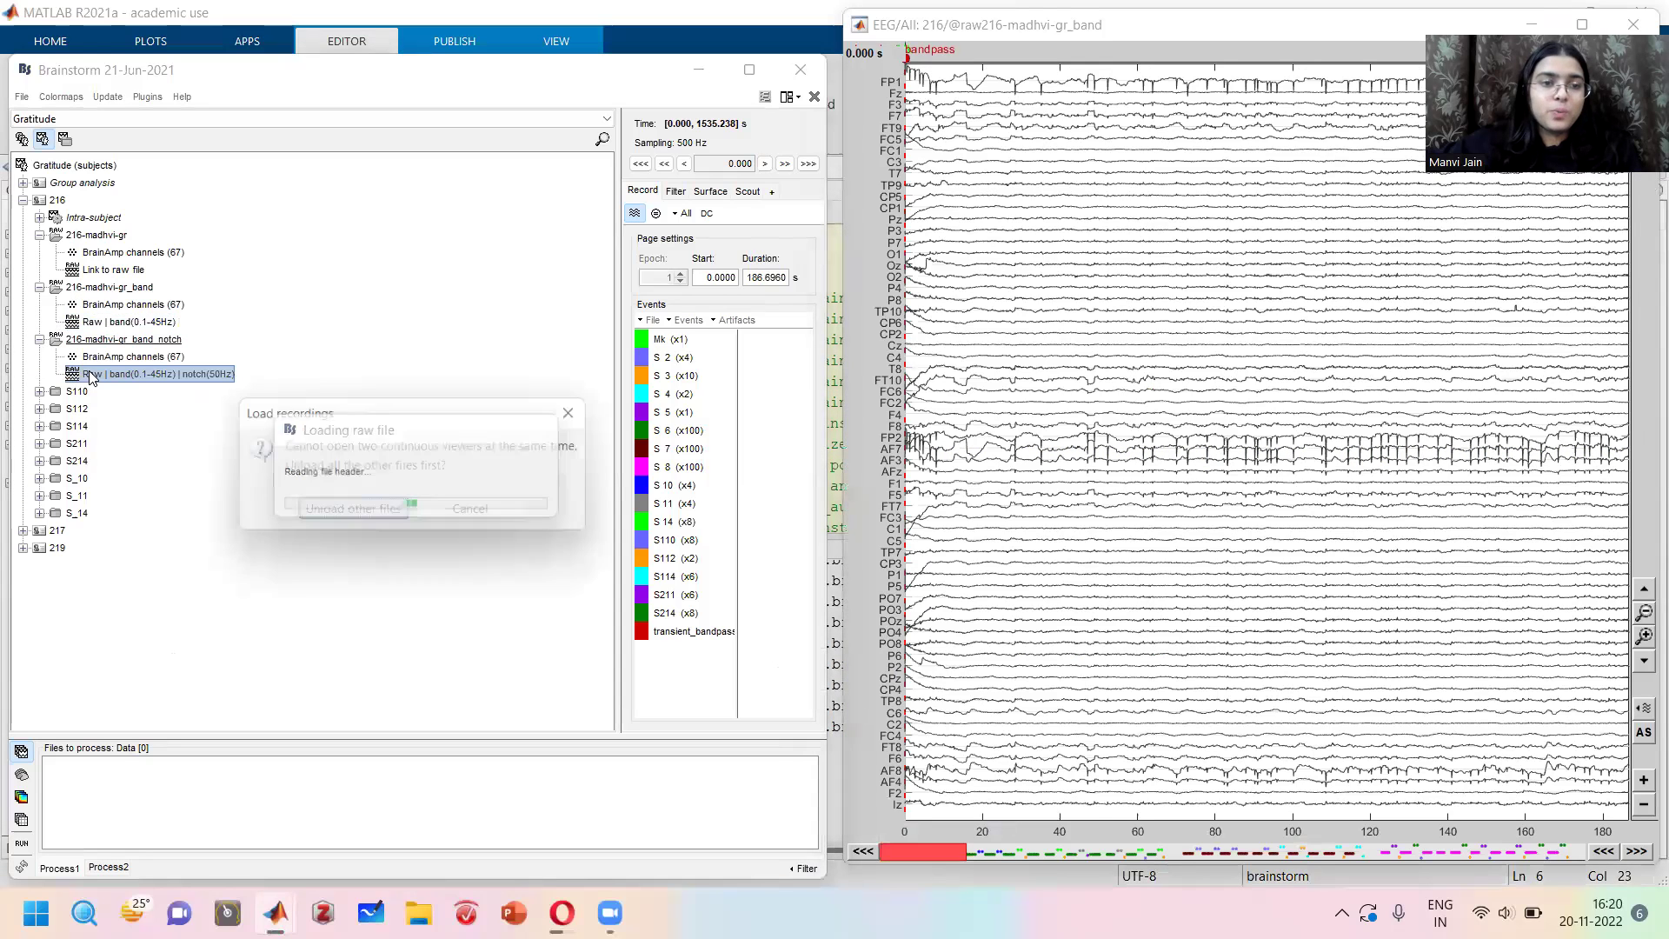
pyautogui.click(332, 518)
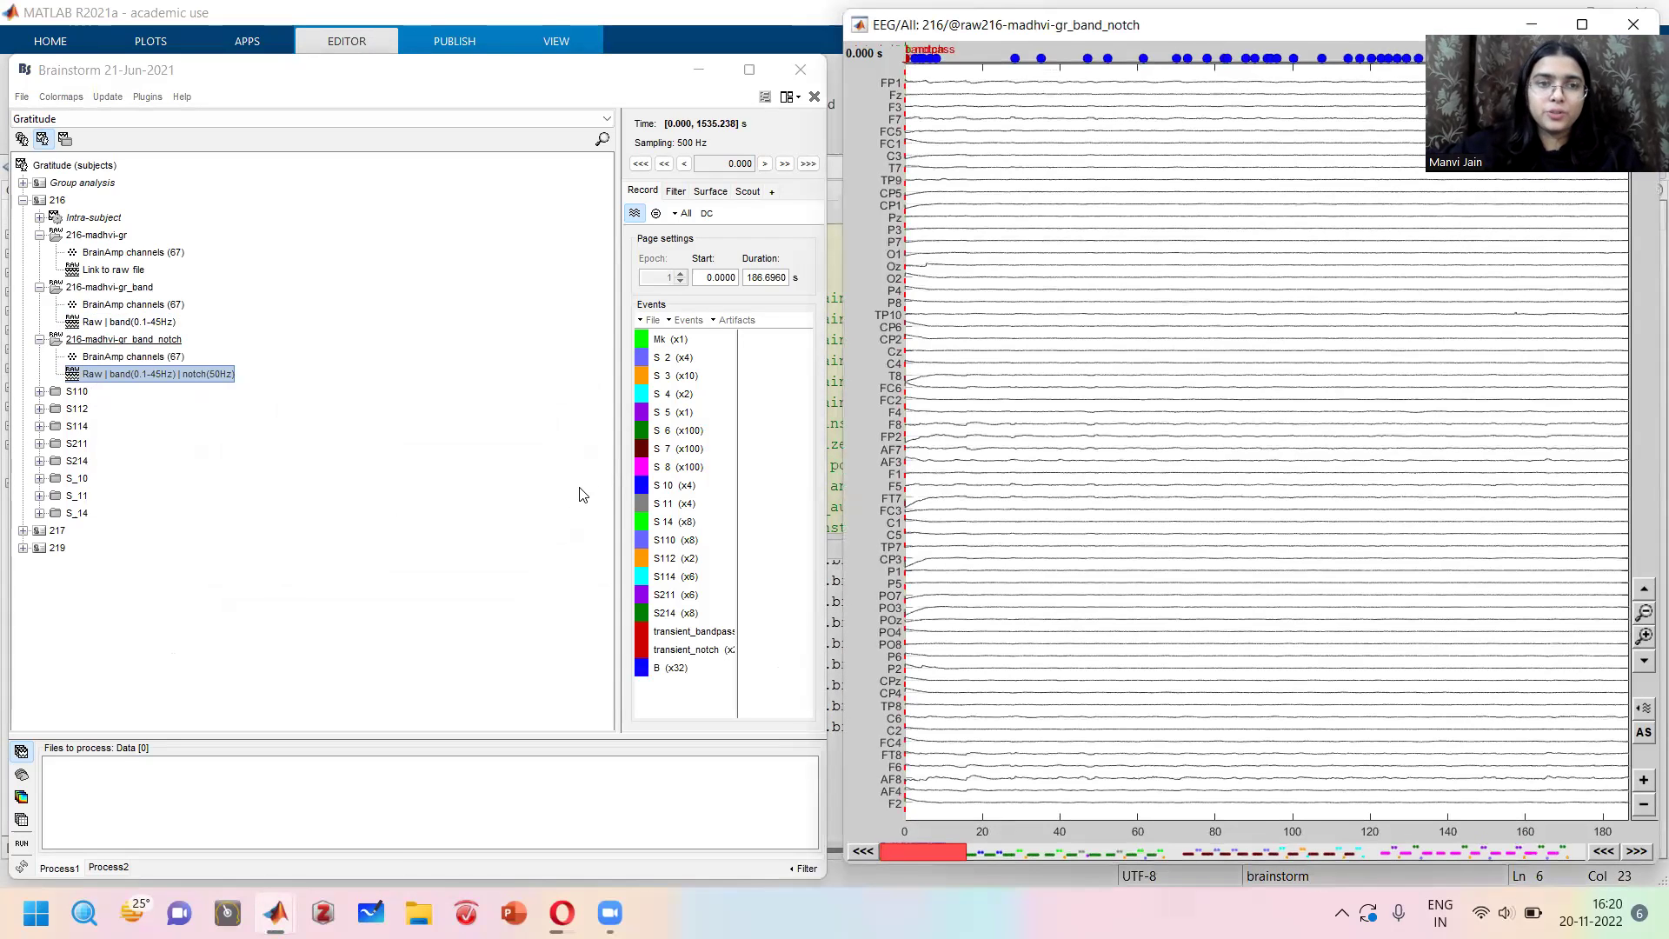
pyautogui.click(814, 98)
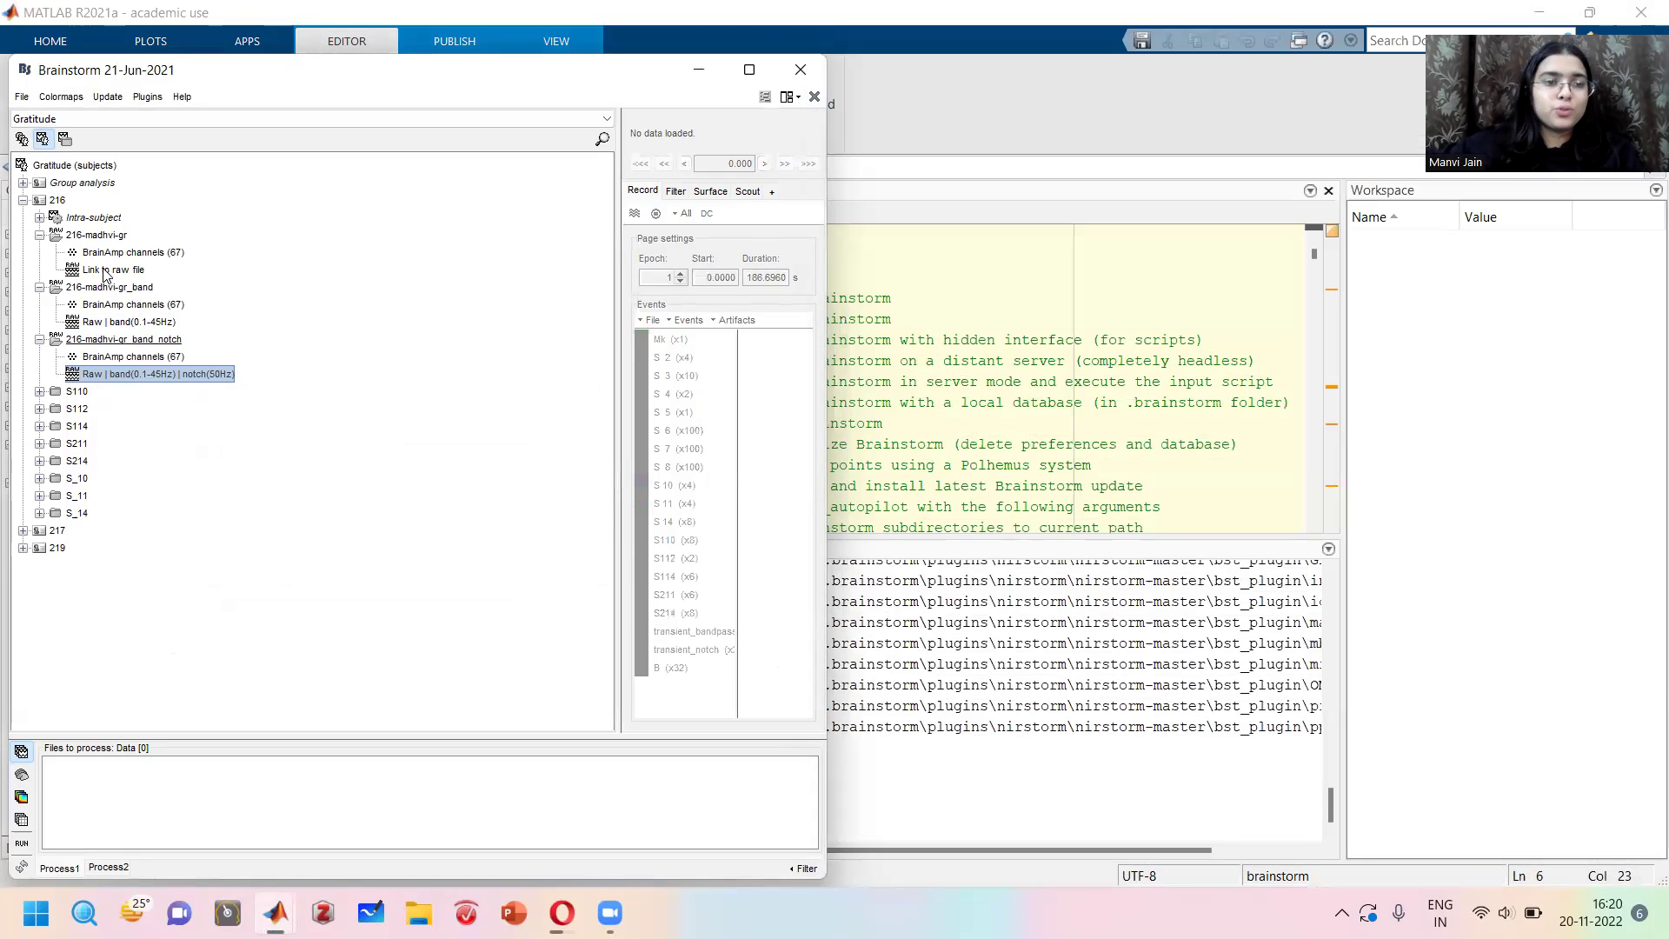
# View subject 216's unfiltered Link to raw file recording at different gains and close it.
pyautogui.doubleClick(105, 271)
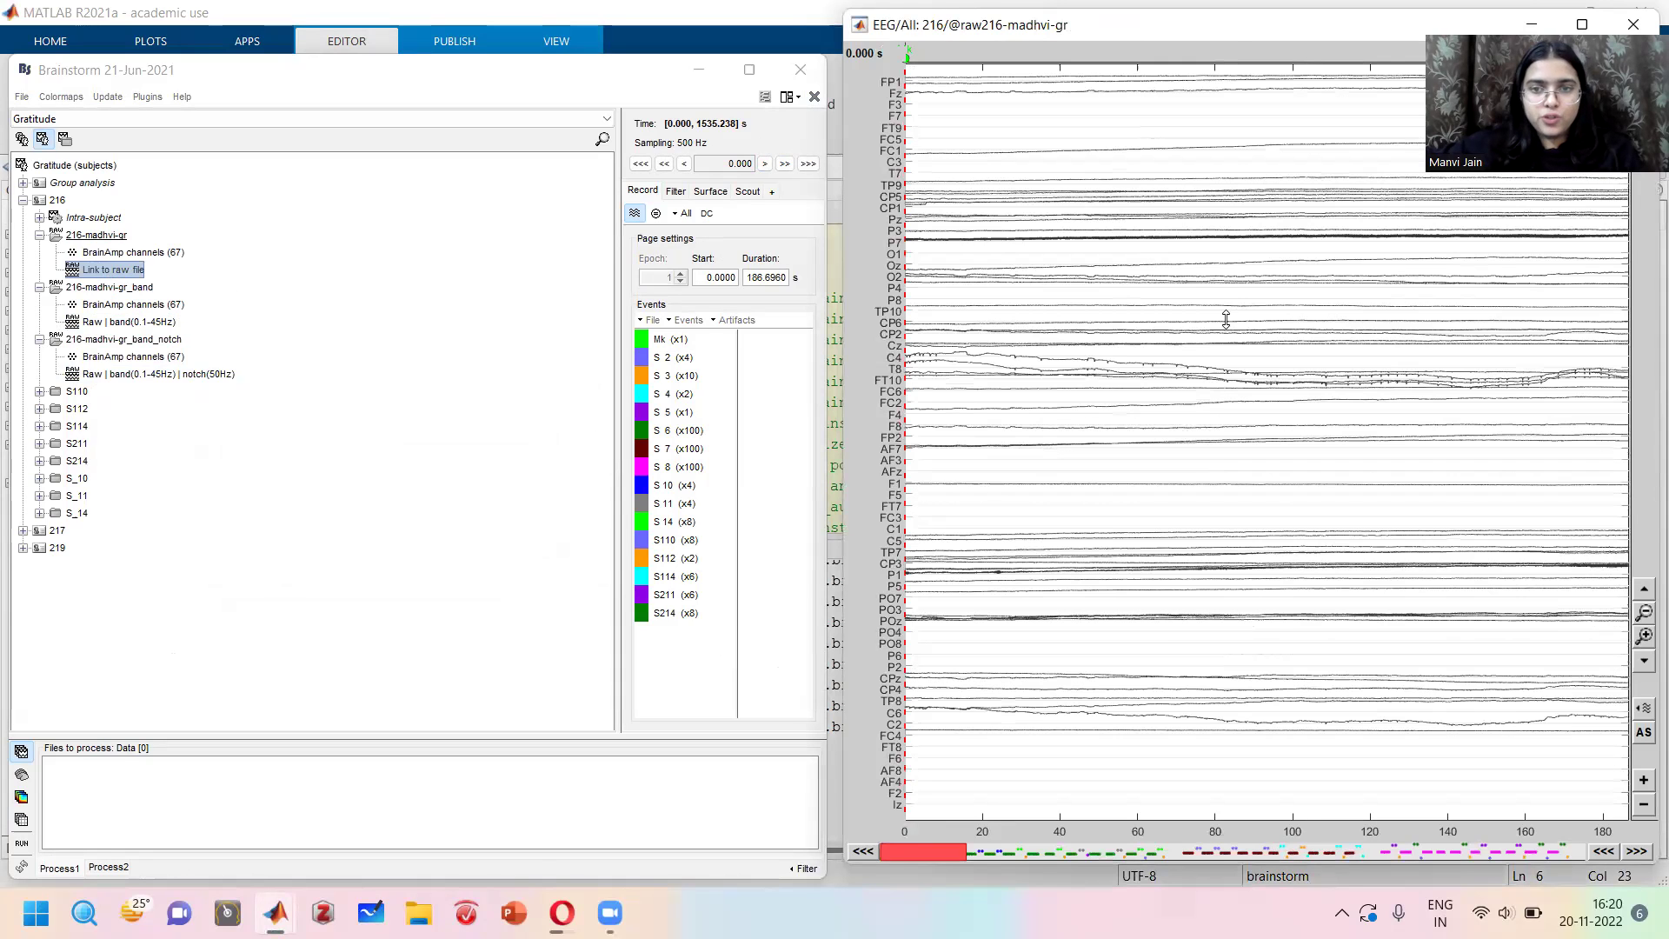
pyautogui.scroll(2, 1241, 245)
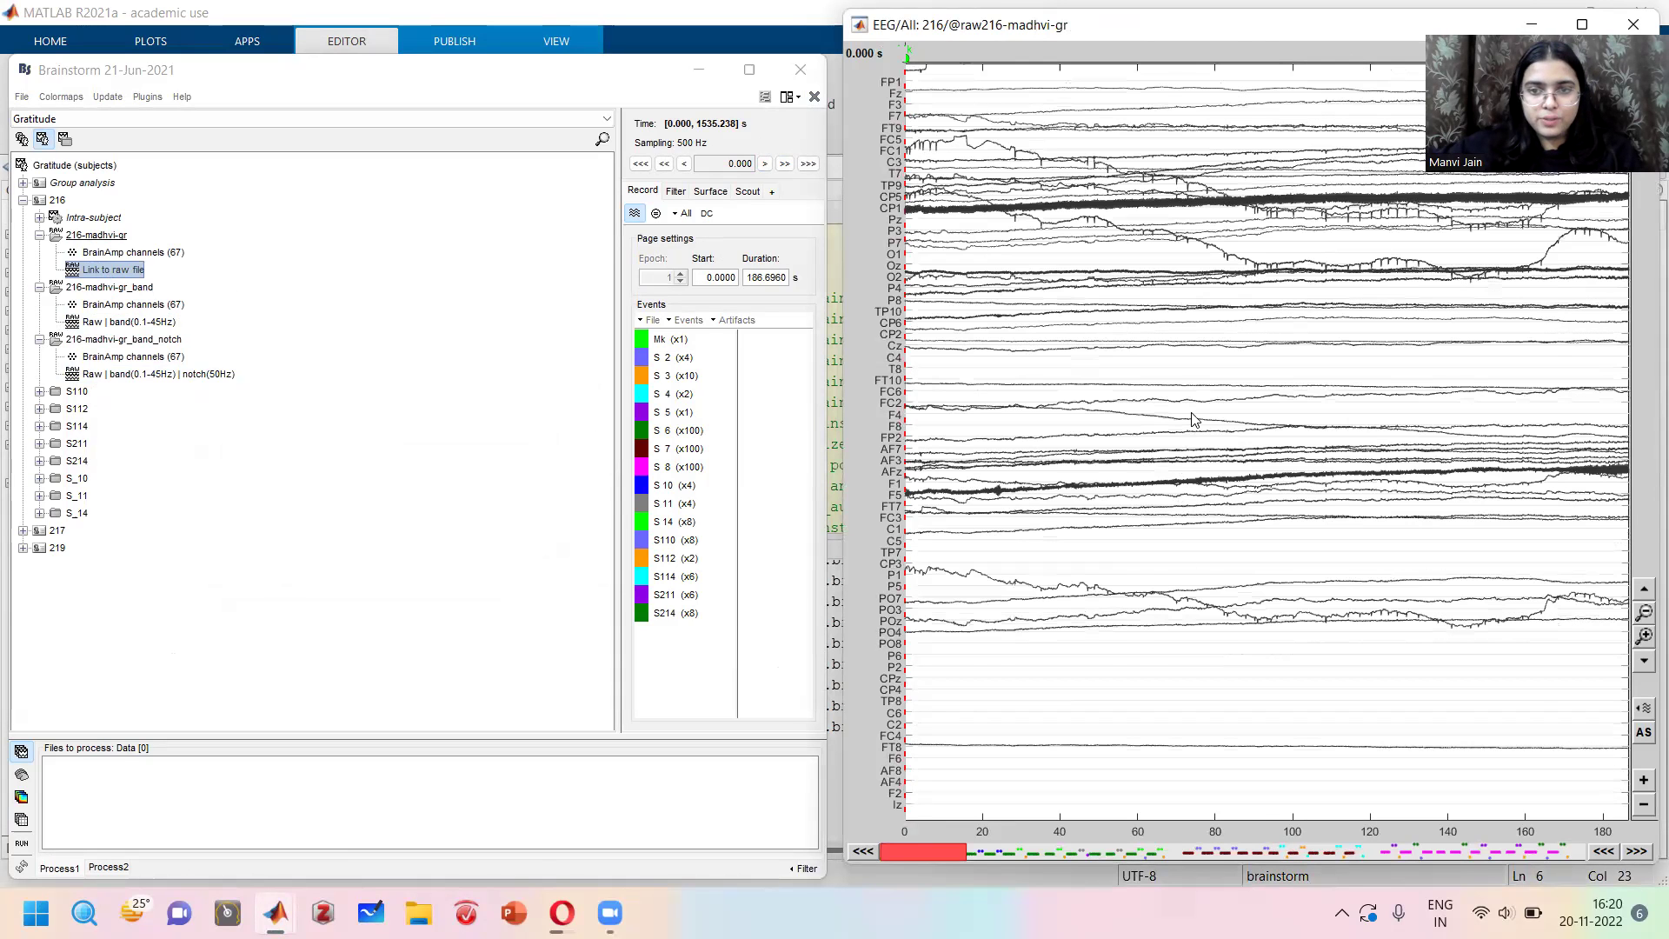
pyautogui.scroll(-3, 1193, 421)
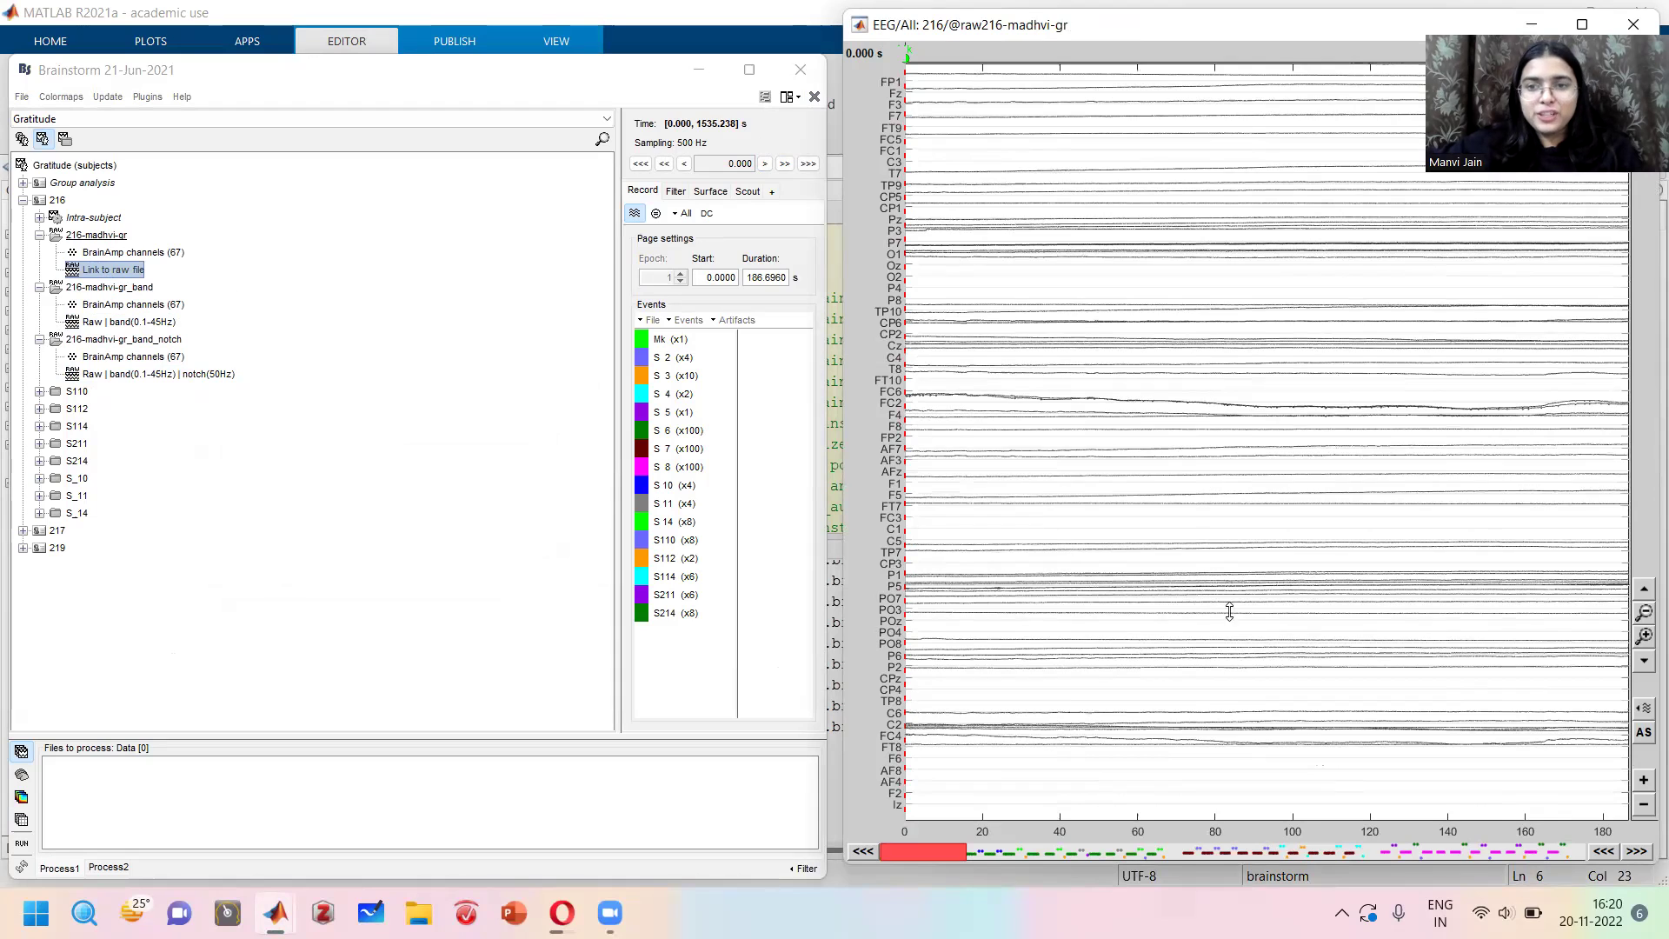
pyautogui.scroll(-2, 1233, 708)
pyautogui.click(815, 96)
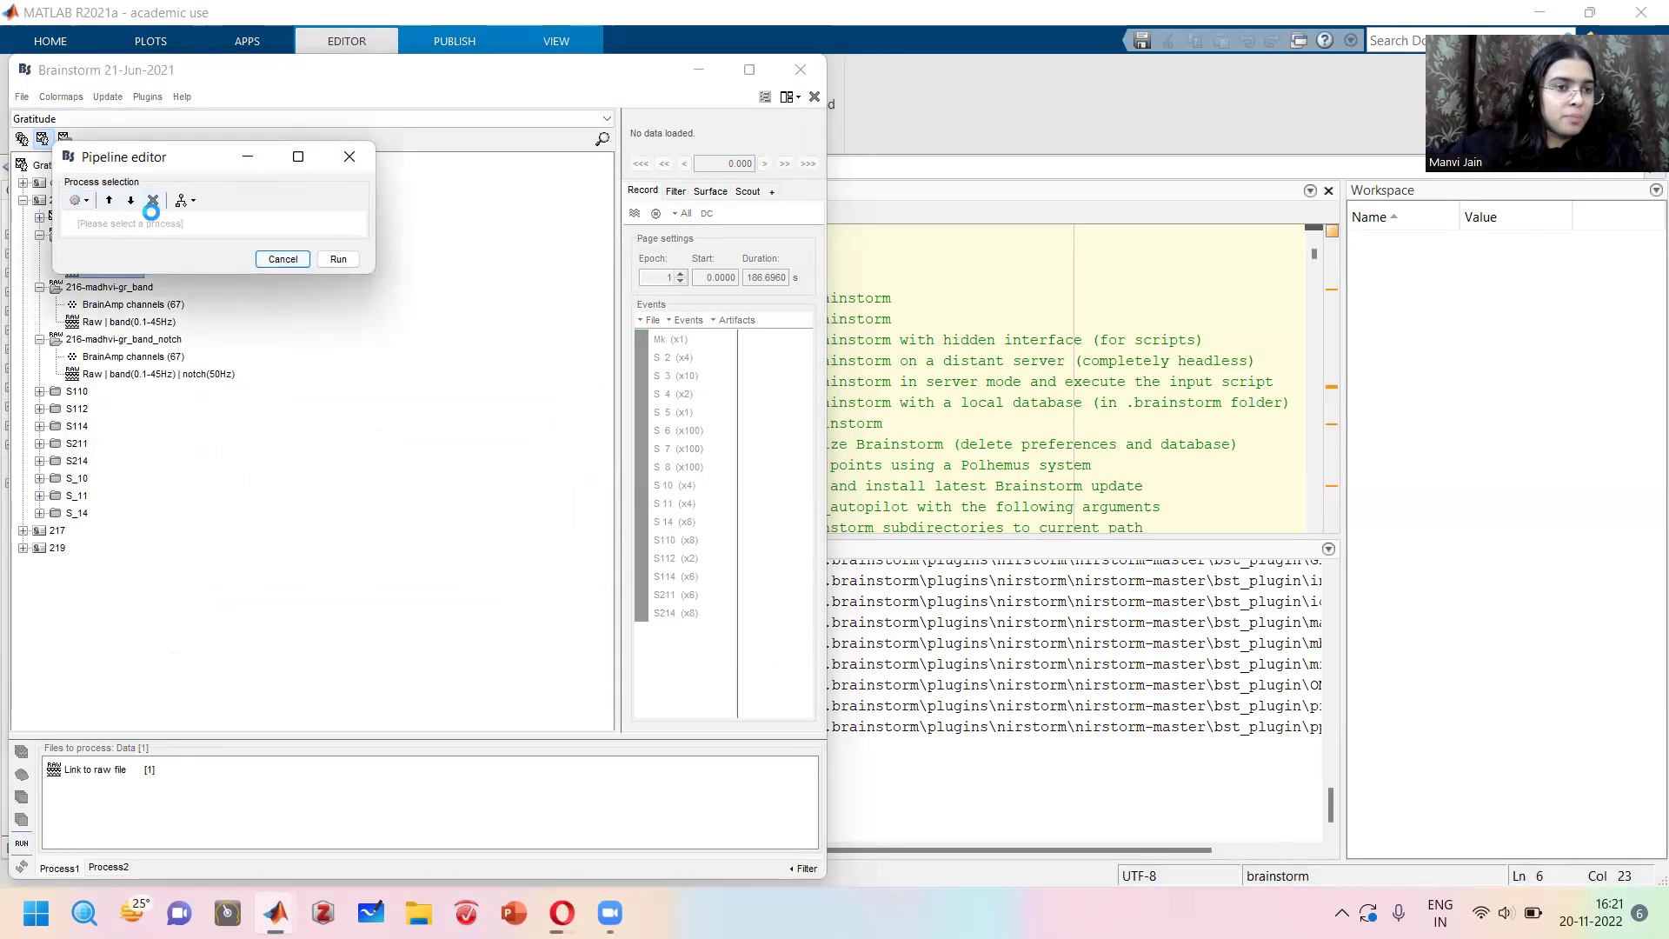
# Add a band-pass filter for the raw file to the pipeline, with a 0.1 Hz lower and 45 Hz upper cutoff.
pyautogui.click(79, 200)
pyautogui.moveTo(121, 285)
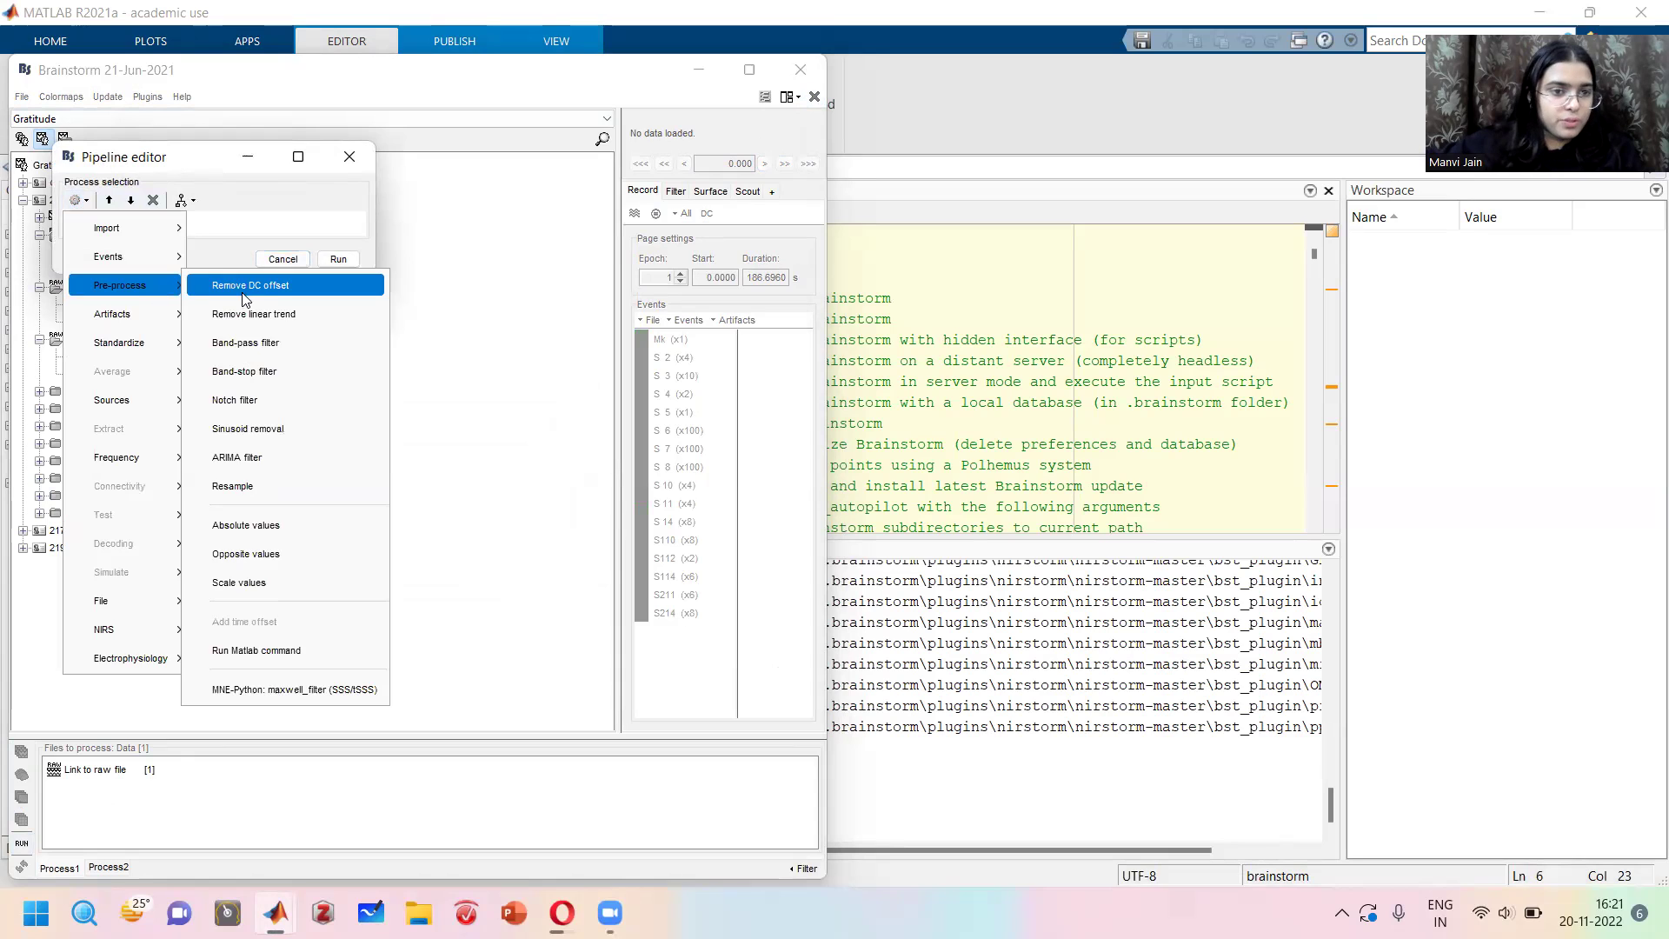
pyautogui.click(249, 350)
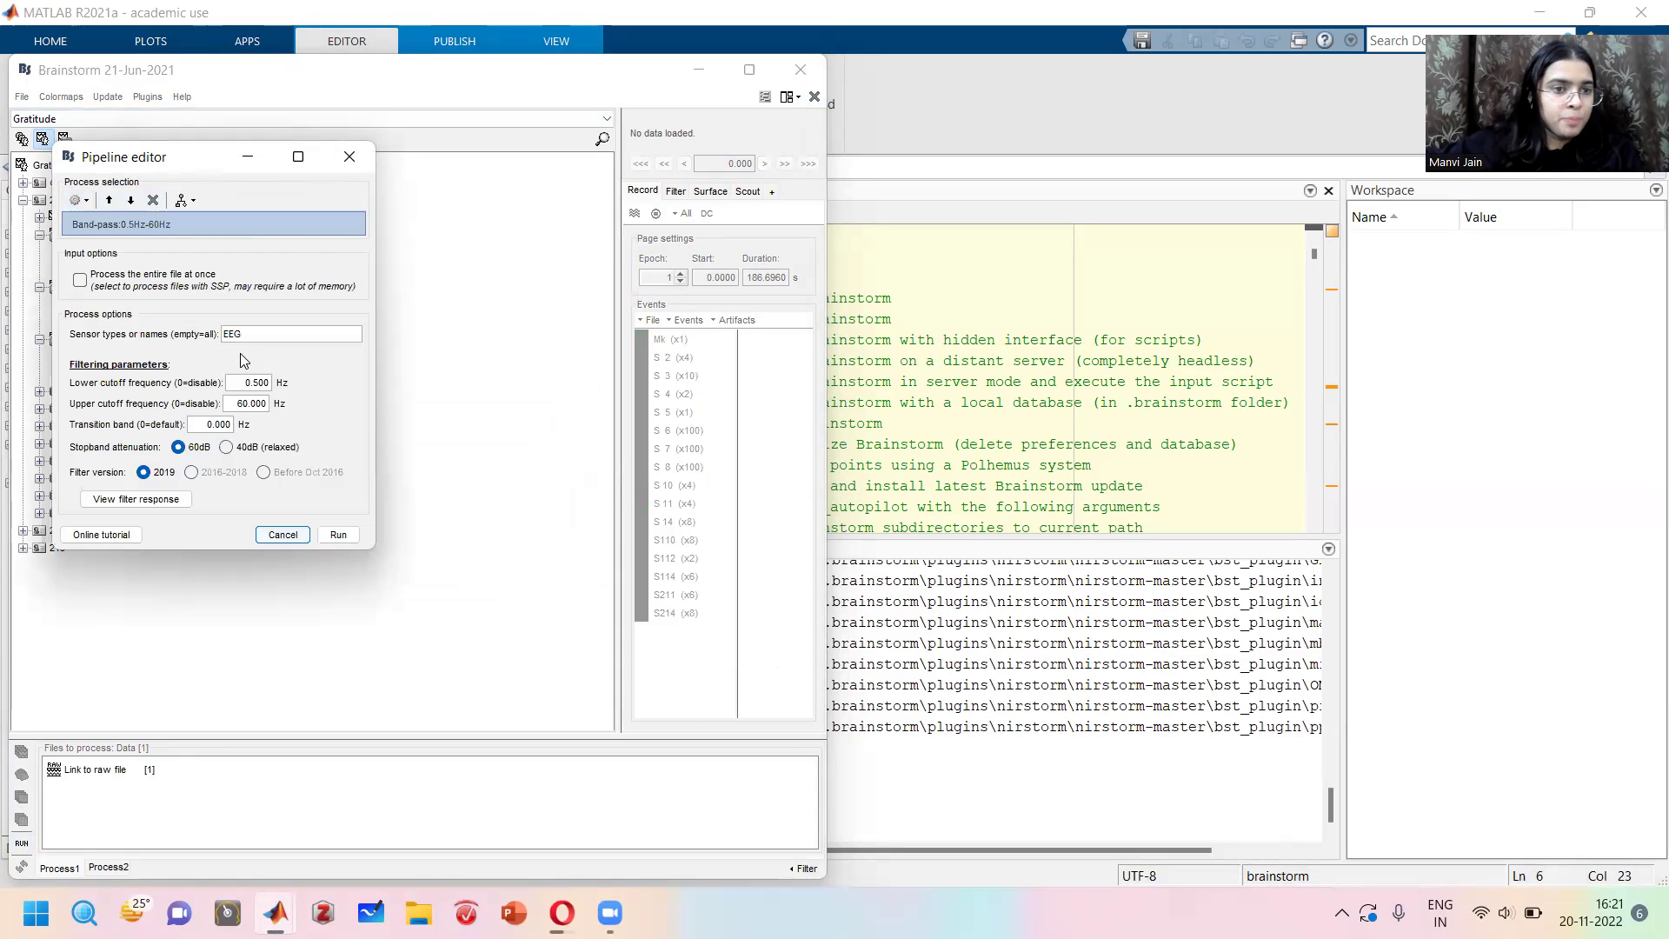
pyautogui.click(258, 383)
pyautogui.press('BackSpace')
pyautogui.write('1')
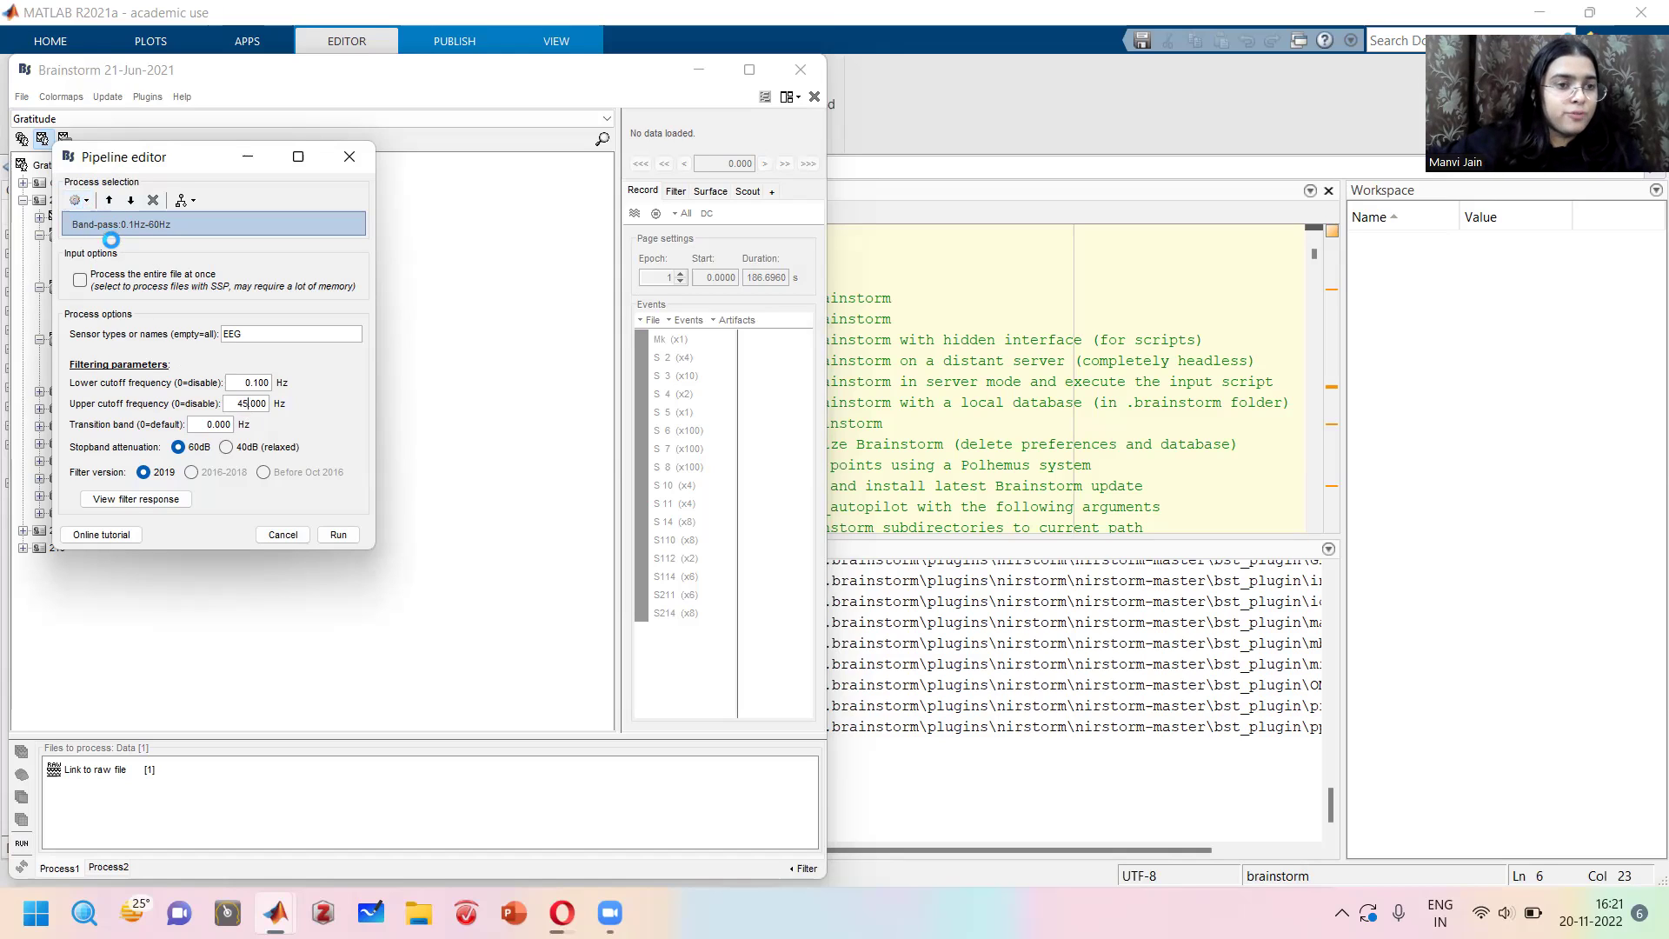
# Add a 50 Hz notch filter for the EEG sensors after the band-pass filter and run the pipeline.
pyautogui.click(111, 239)
pyautogui.moveTo(123, 285)
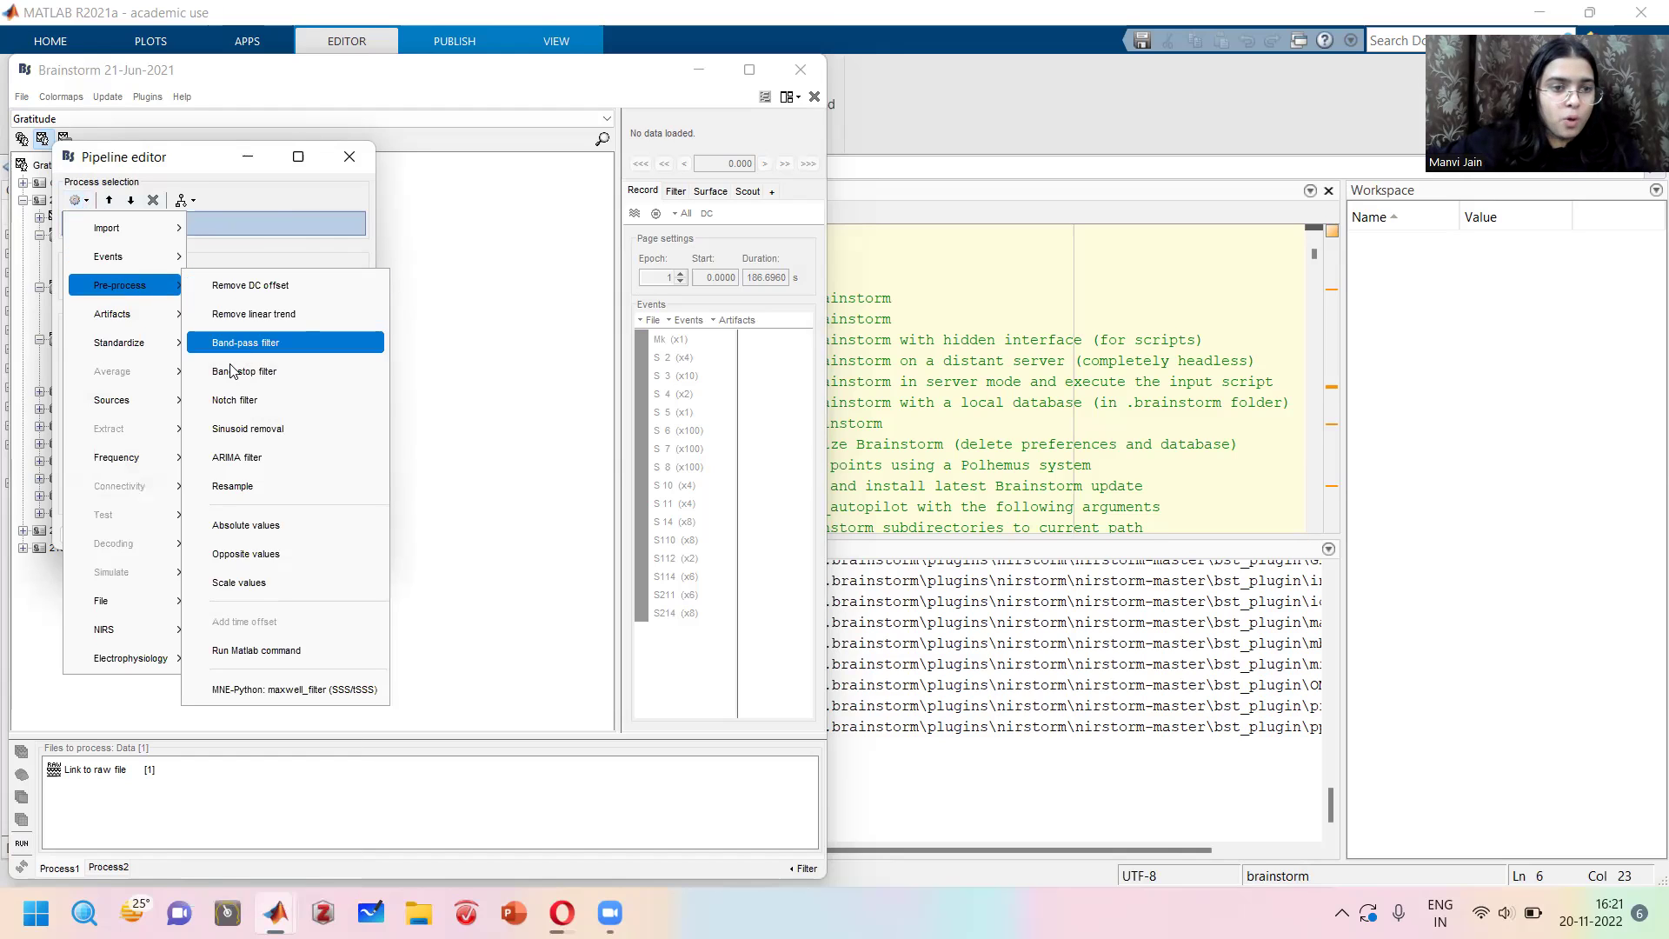
pyautogui.click(233, 401)
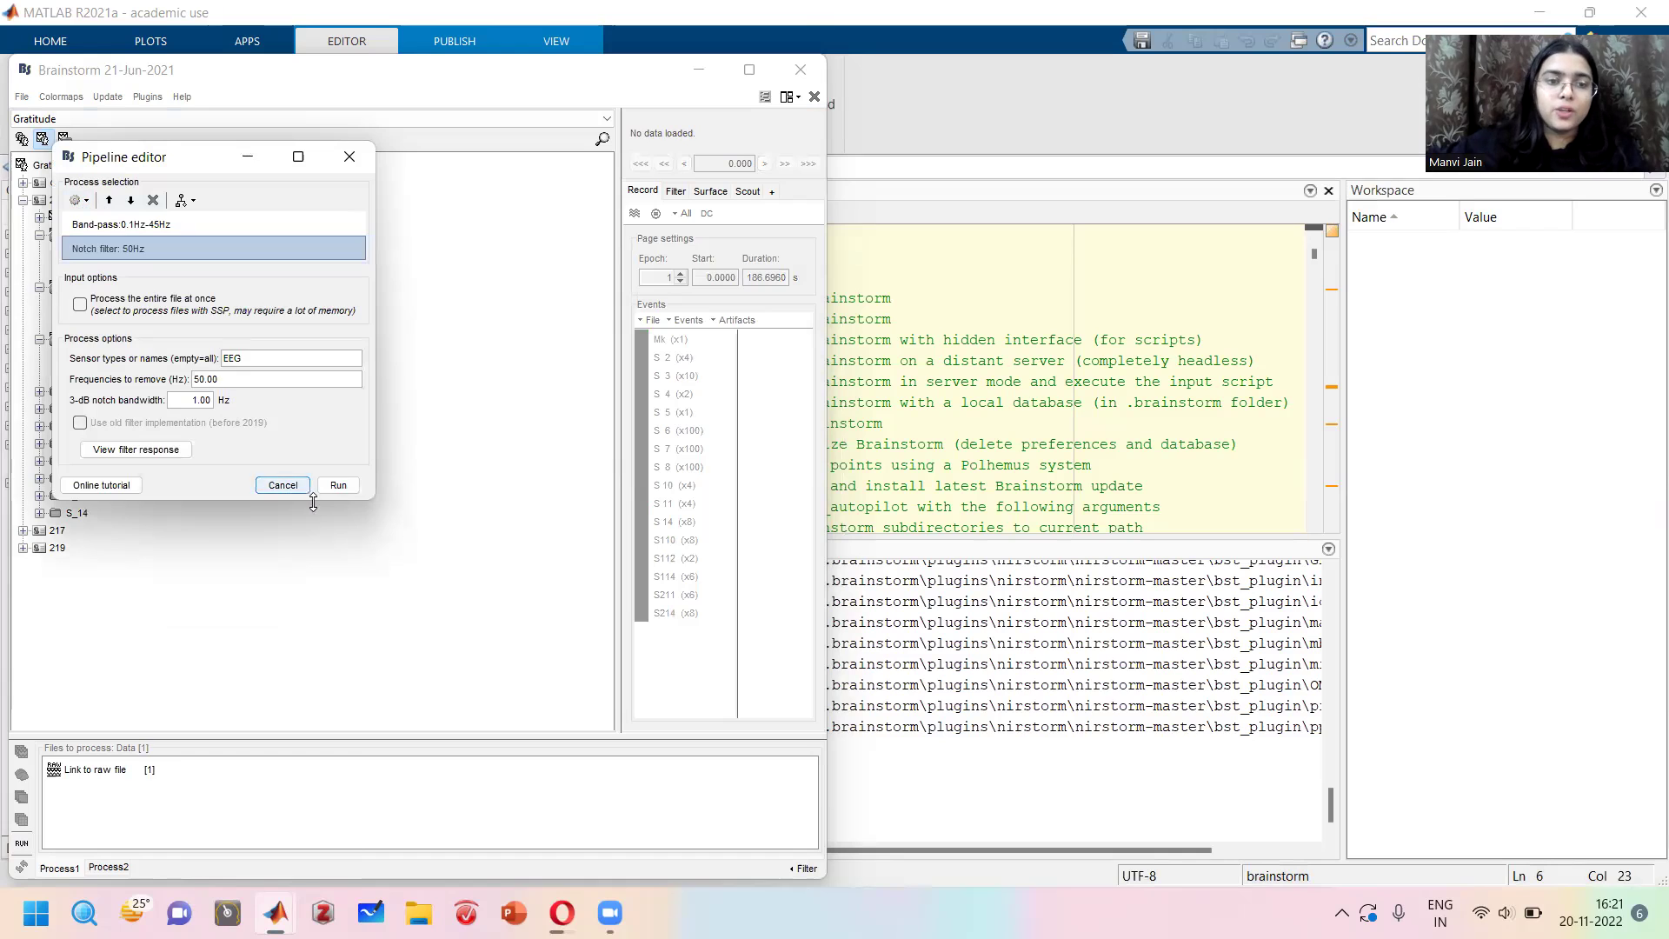
pyautogui.click(338, 484)
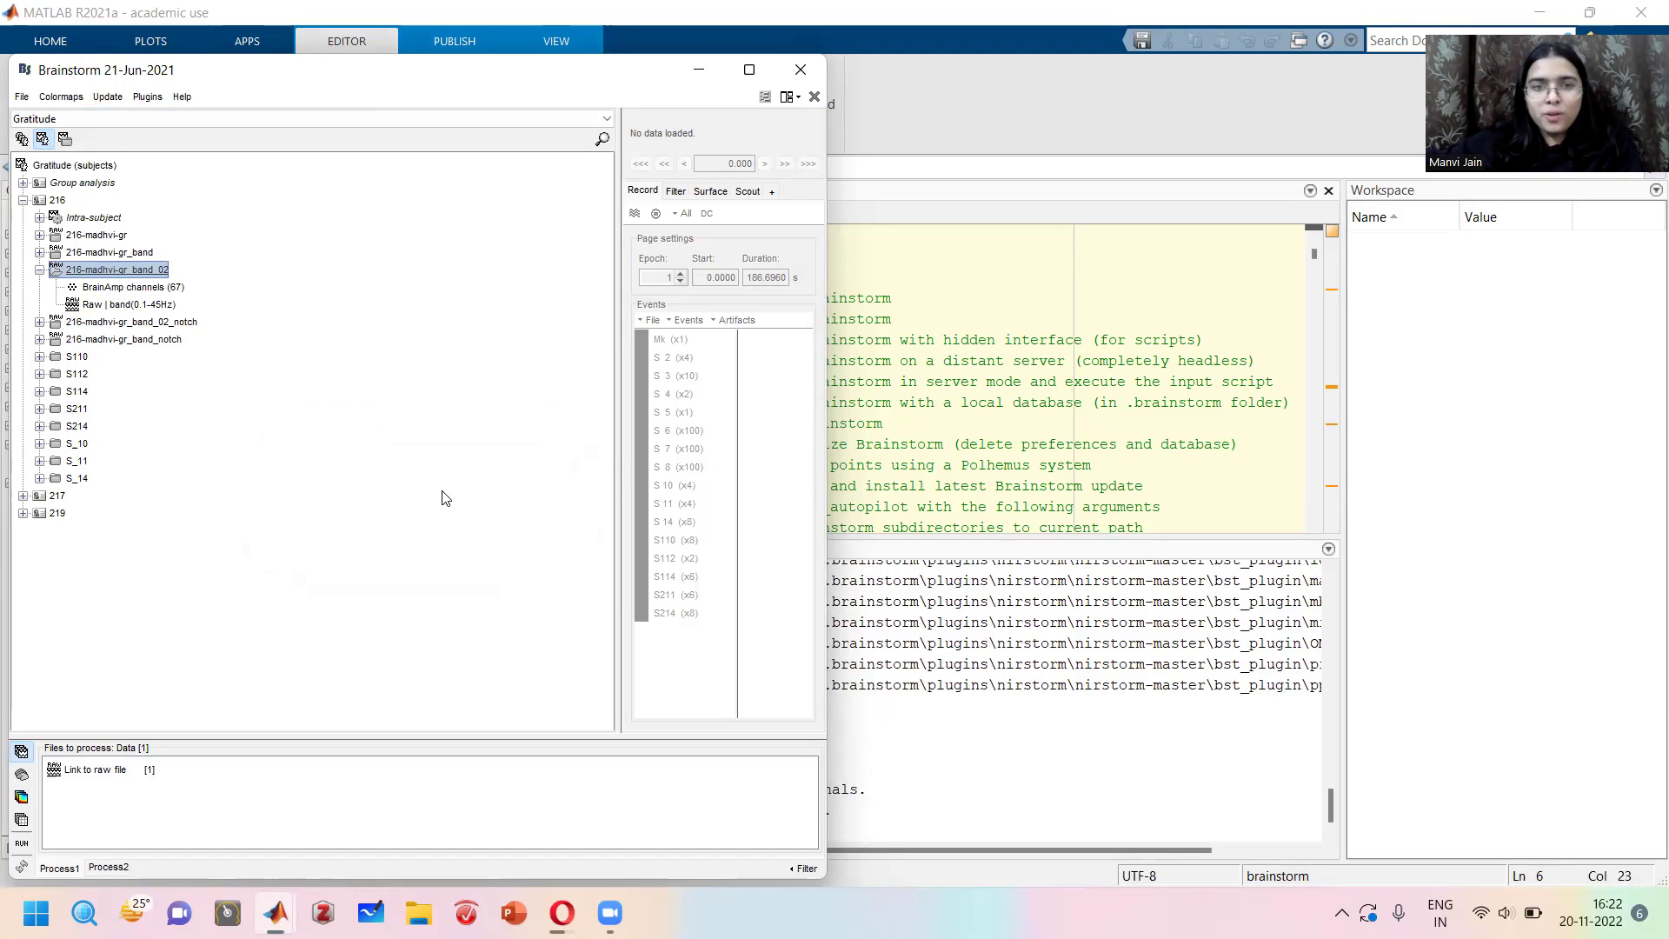
# Remove the raw file link from the files to process.
pyautogui.click(123, 776)
pyautogui.press('Delete')
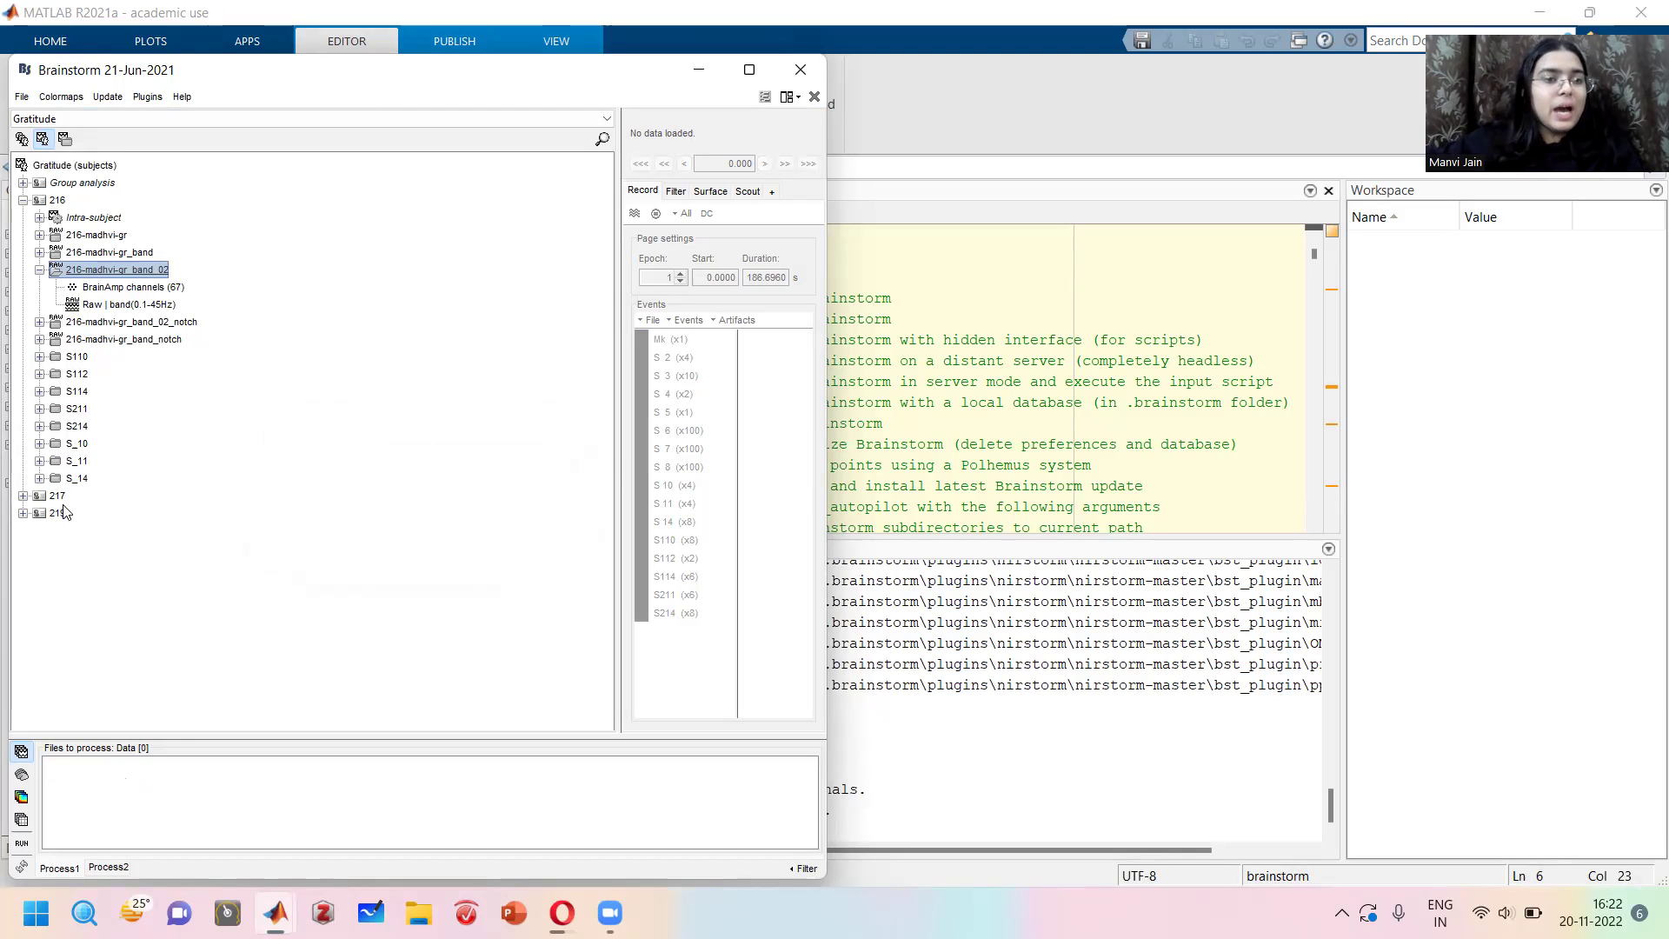
# Open the Raw | band(0.1-45Hz) recording in the new band_02 folder, highlight FP2, AF7, AF3 and AF4 at higher gain, and close it.
pyautogui.doubleClick(136, 288)
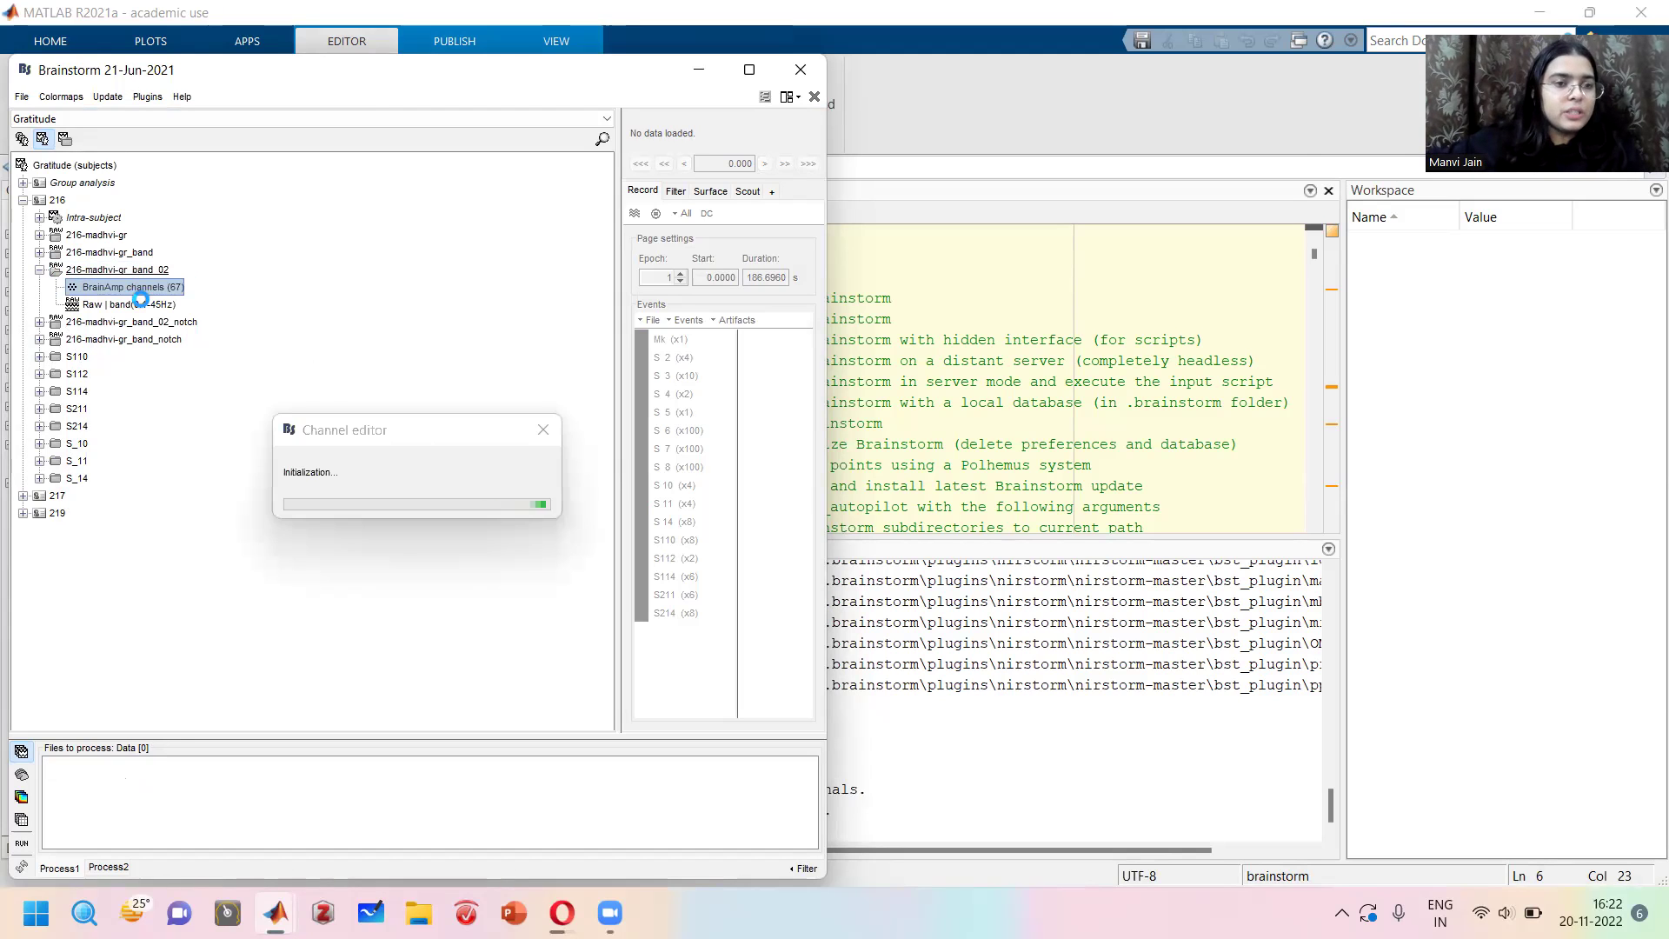
pyautogui.doubleClick(139, 304)
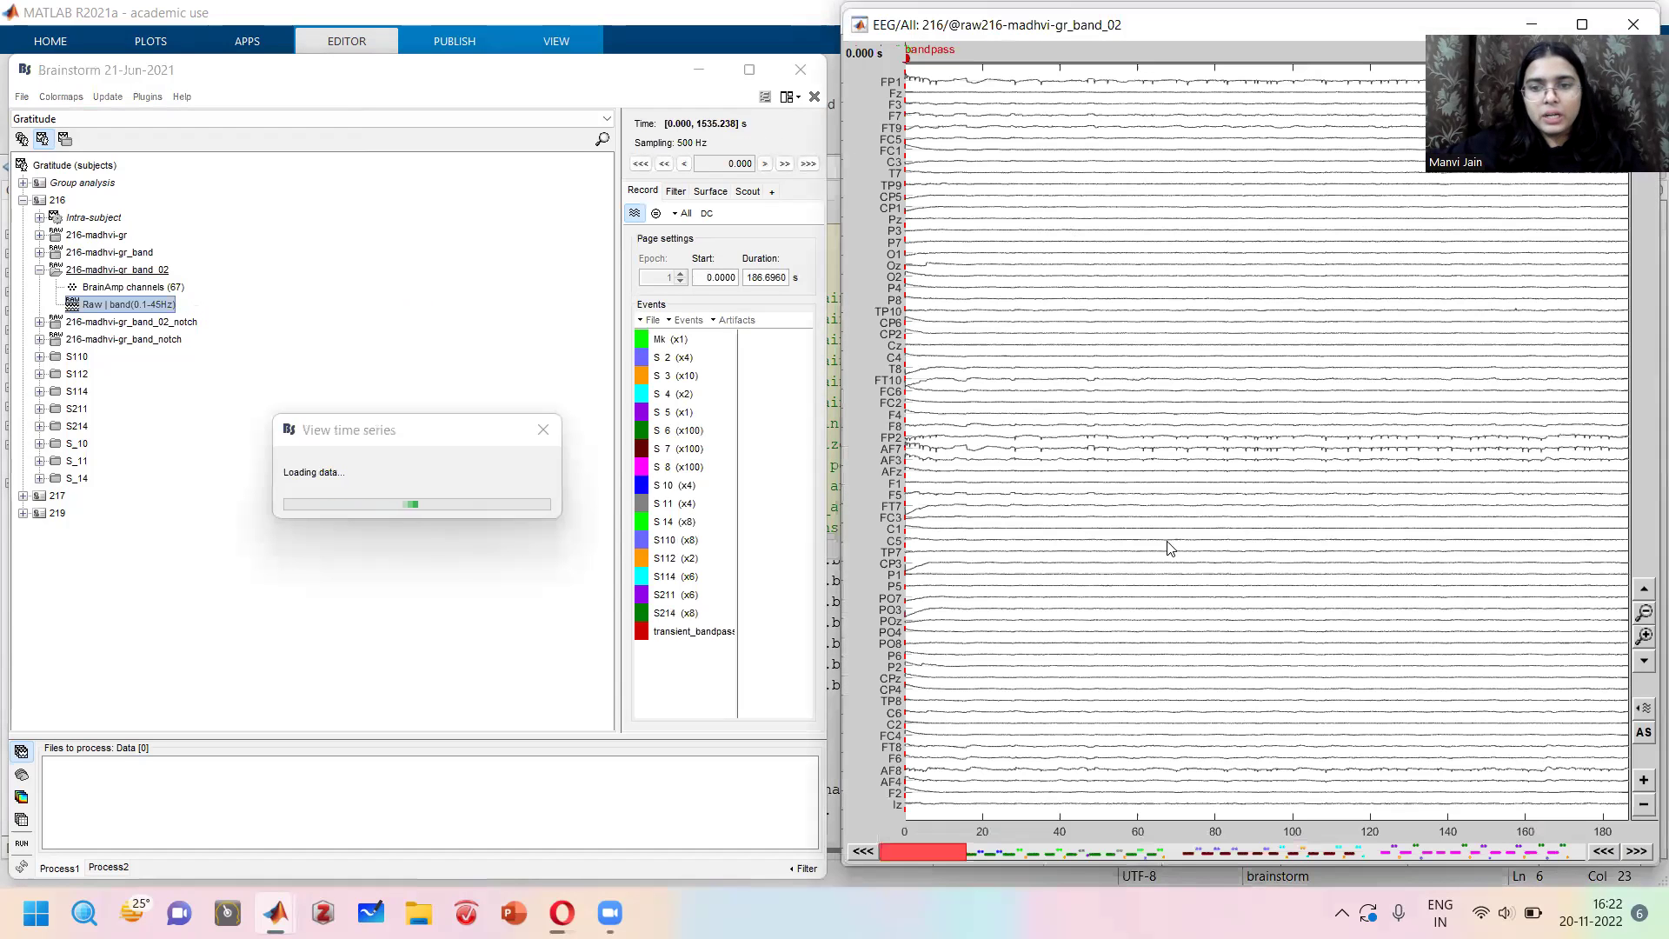
pyautogui.scroll(2, 1148, 470)
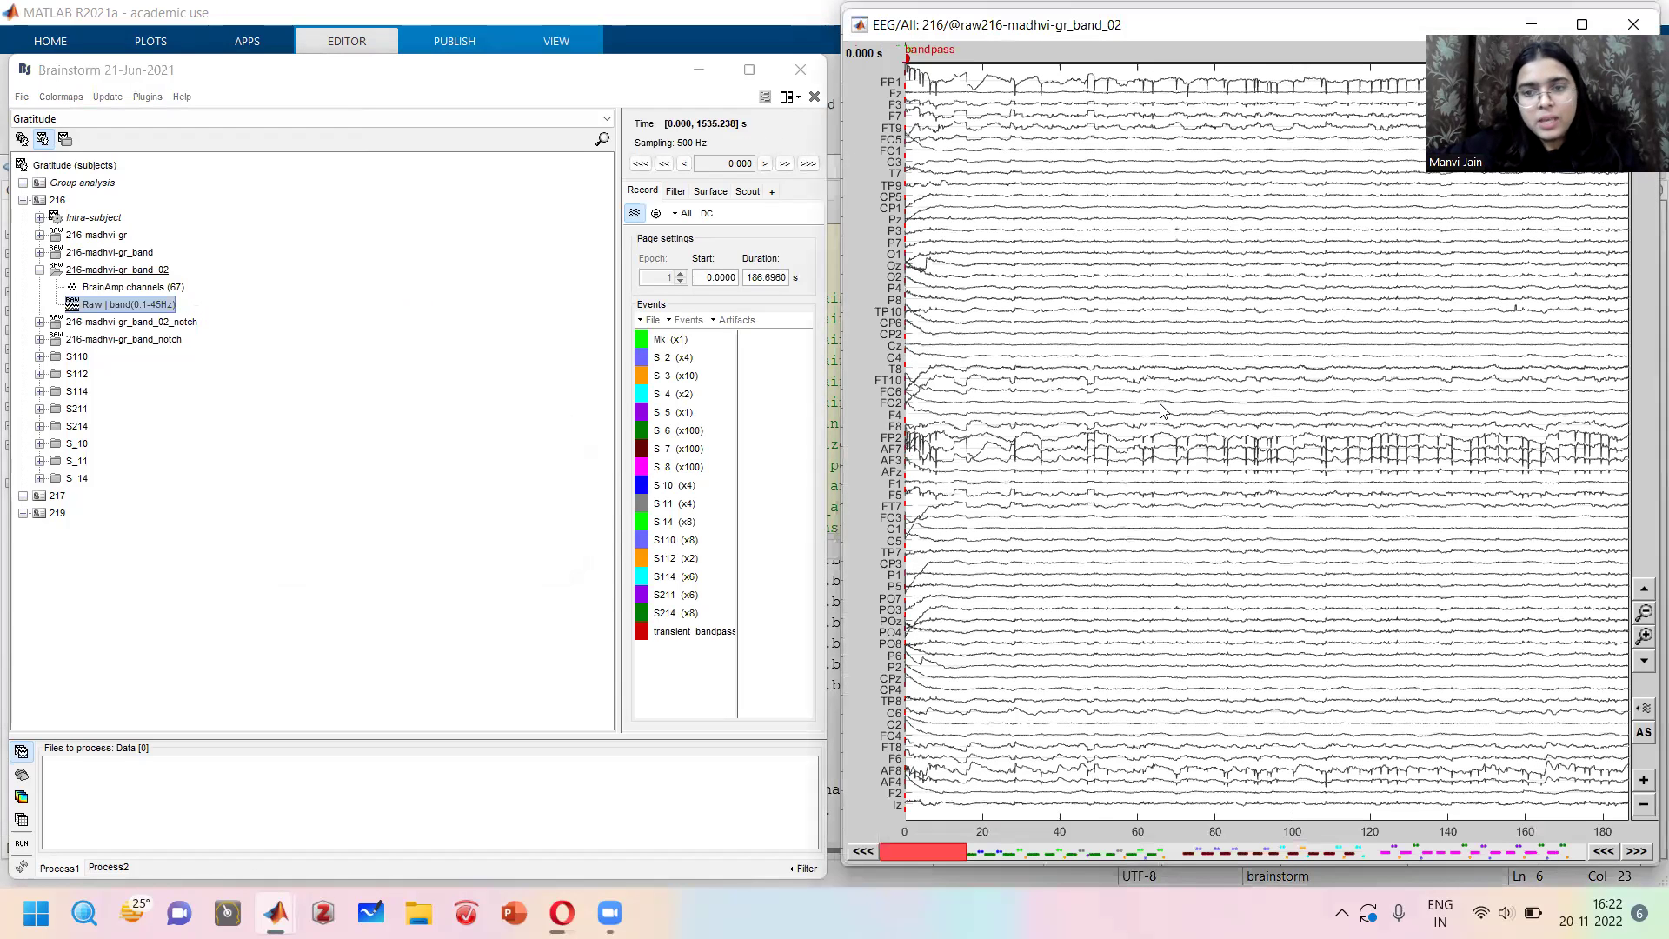
pyautogui.click(1135, 446)
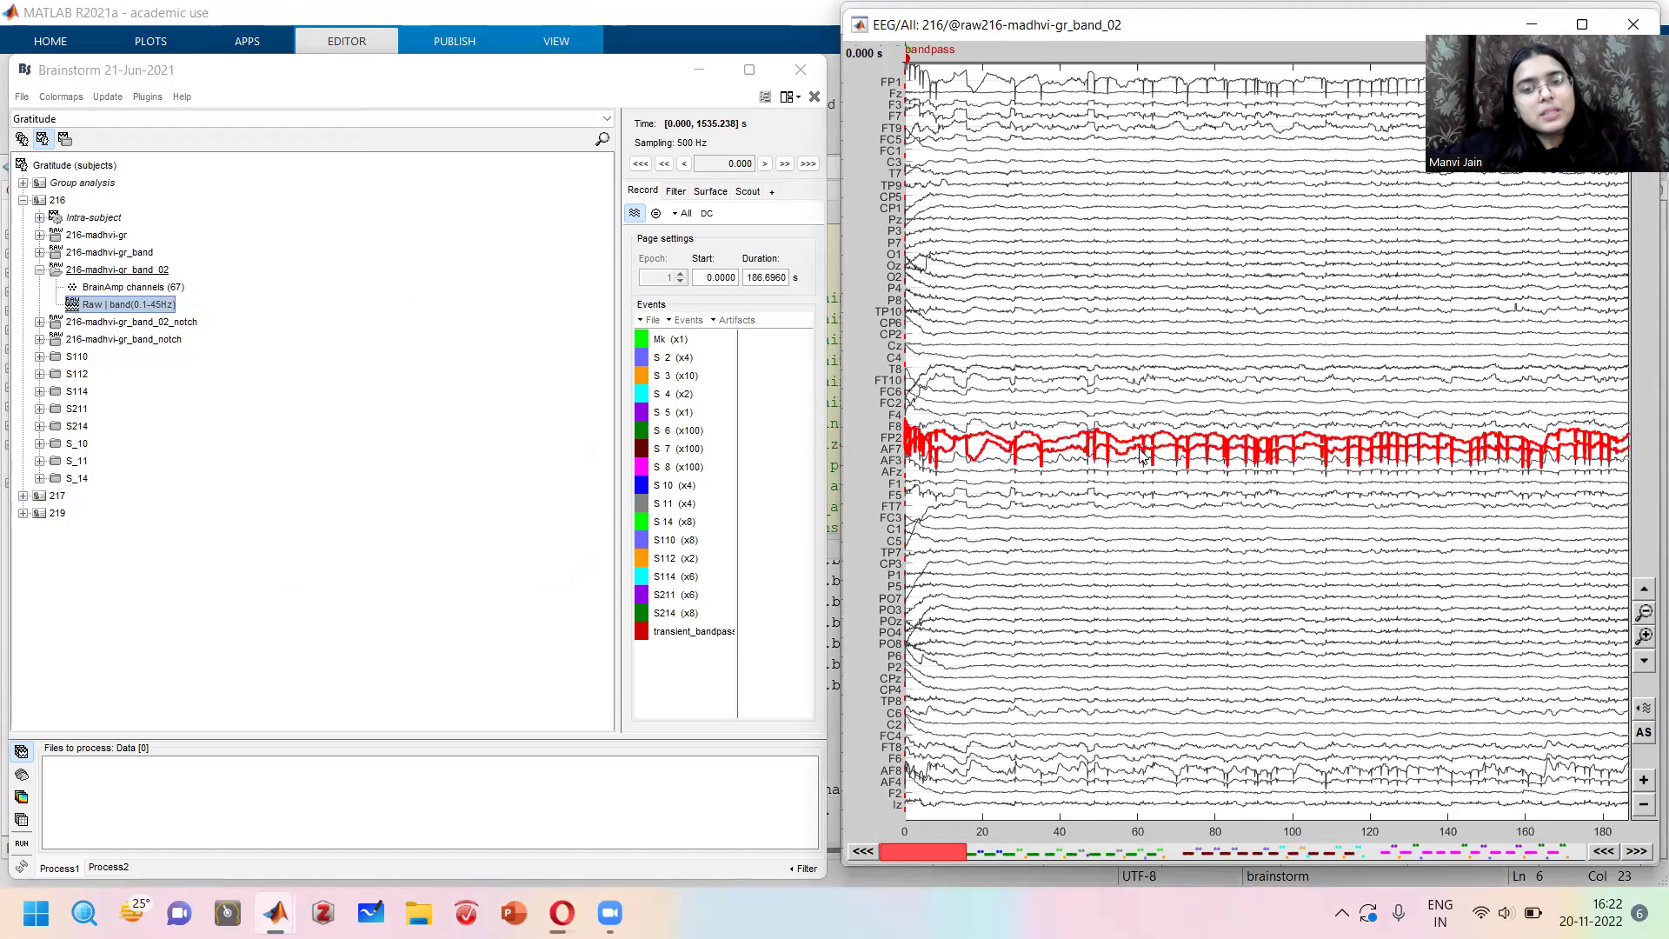
pyautogui.click(1190, 777)
pyautogui.click(1188, 776)
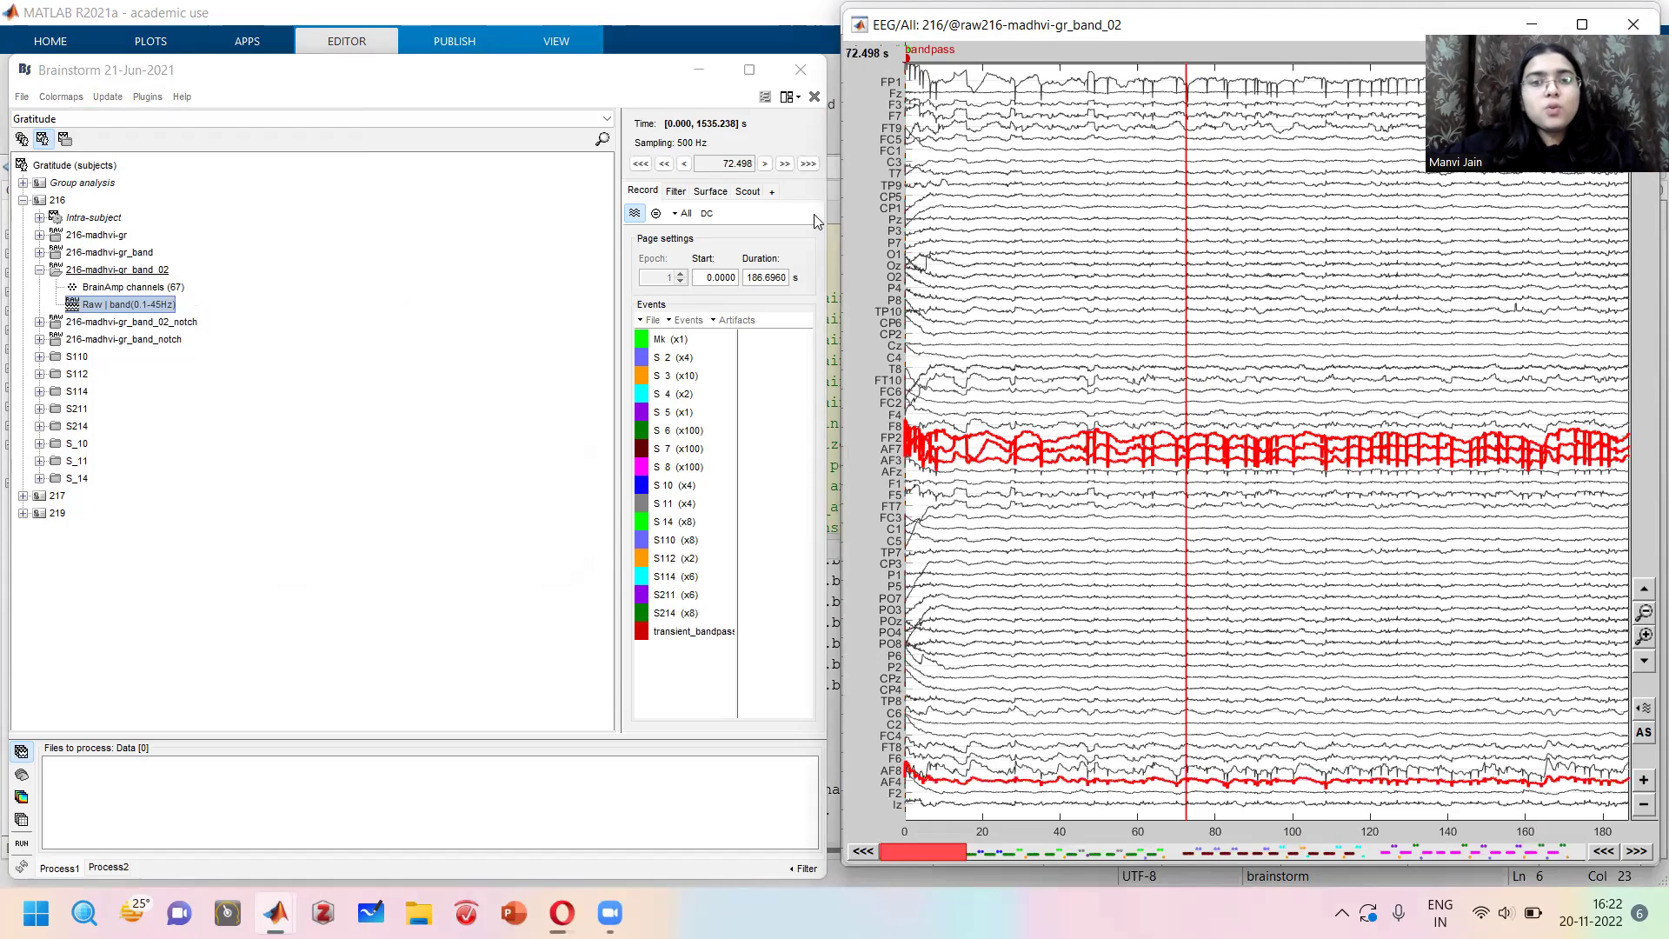
pyautogui.click(808, 95)
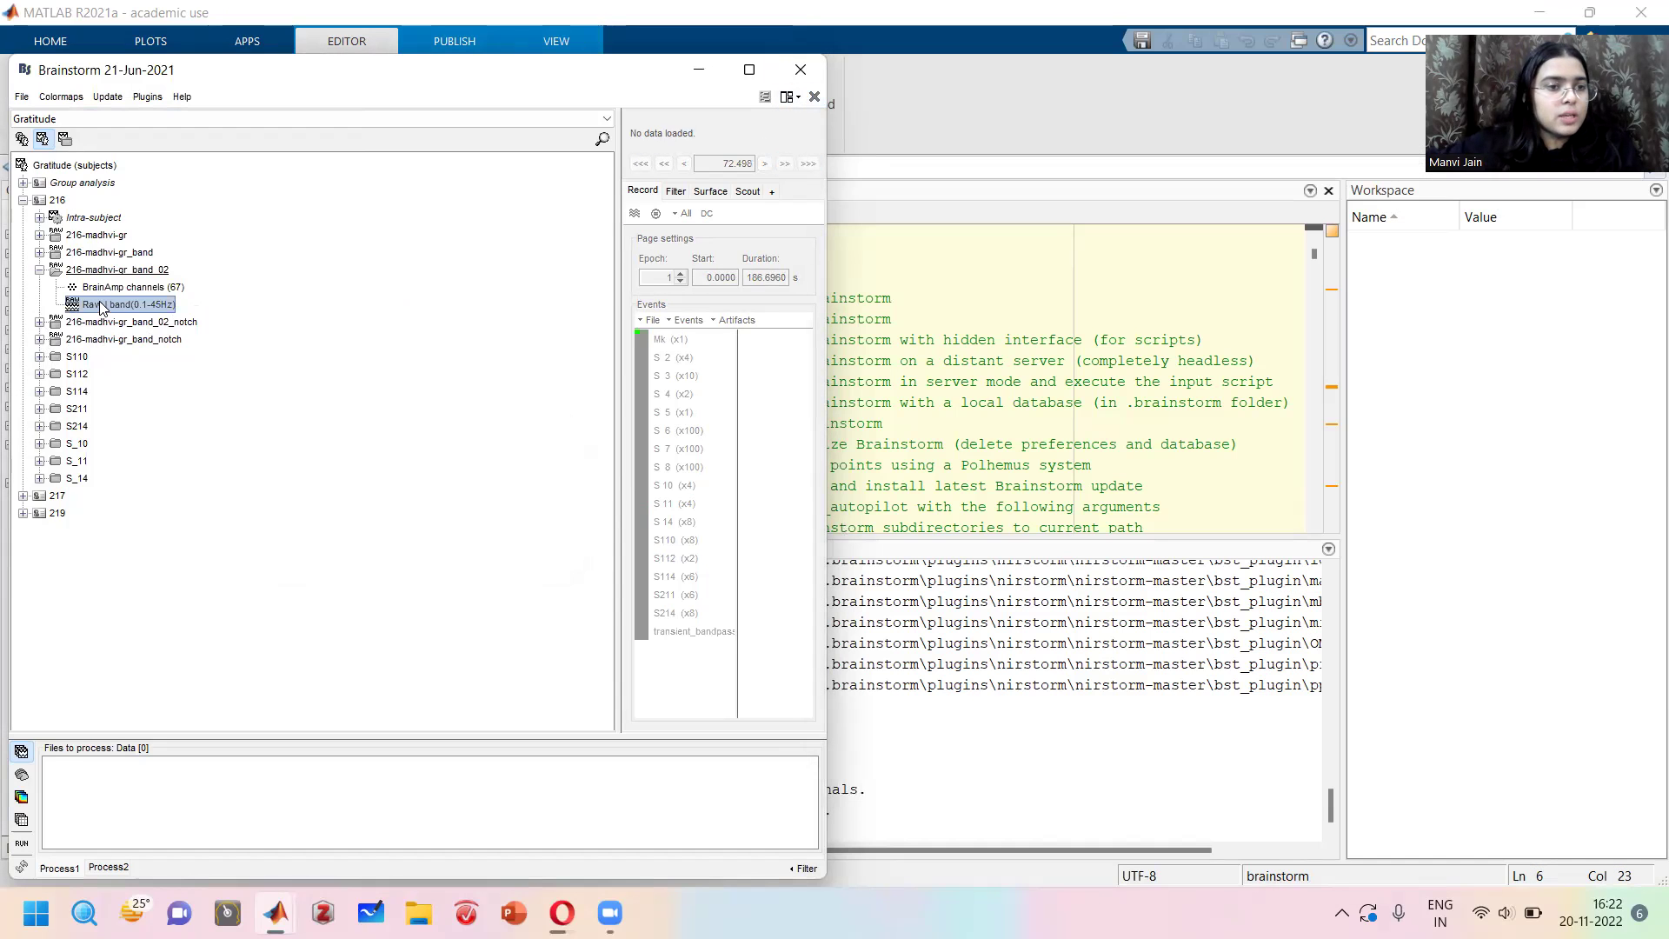
# Add subject 216's Raw | band(0.1-45Hz) file for processing and start its pipeline with eye-blink detection on channel Fp2, event name B.
pyautogui.moveTo(102, 307); pyautogui.dragTo(136, 816)
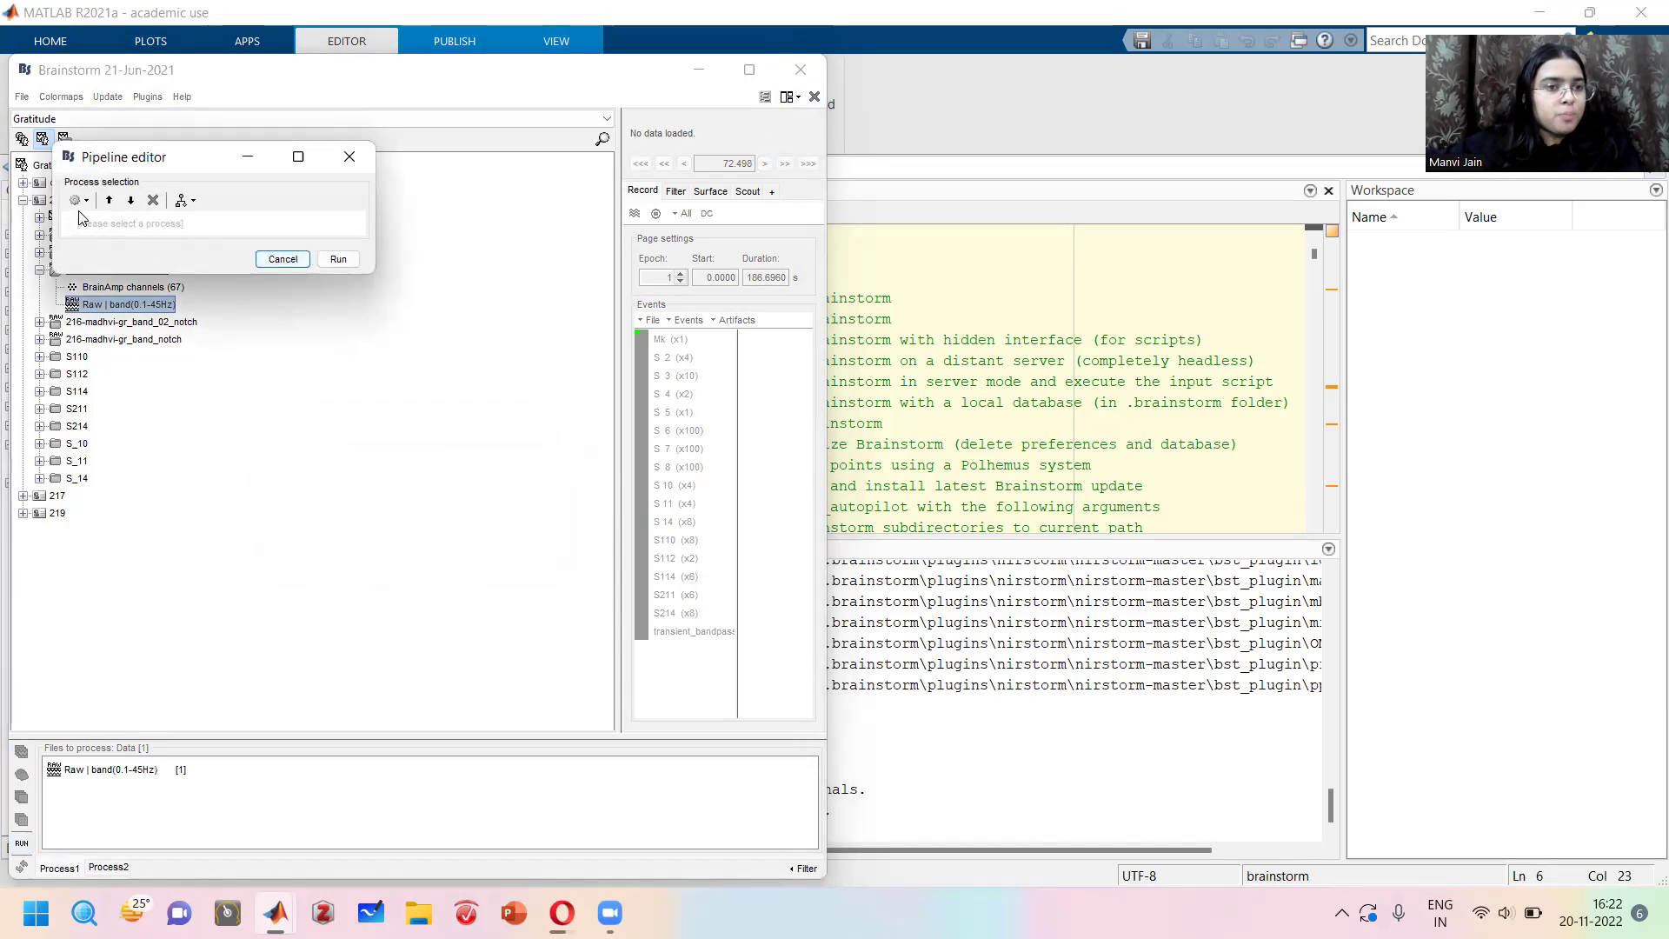
pyautogui.moveTo(179, 254)
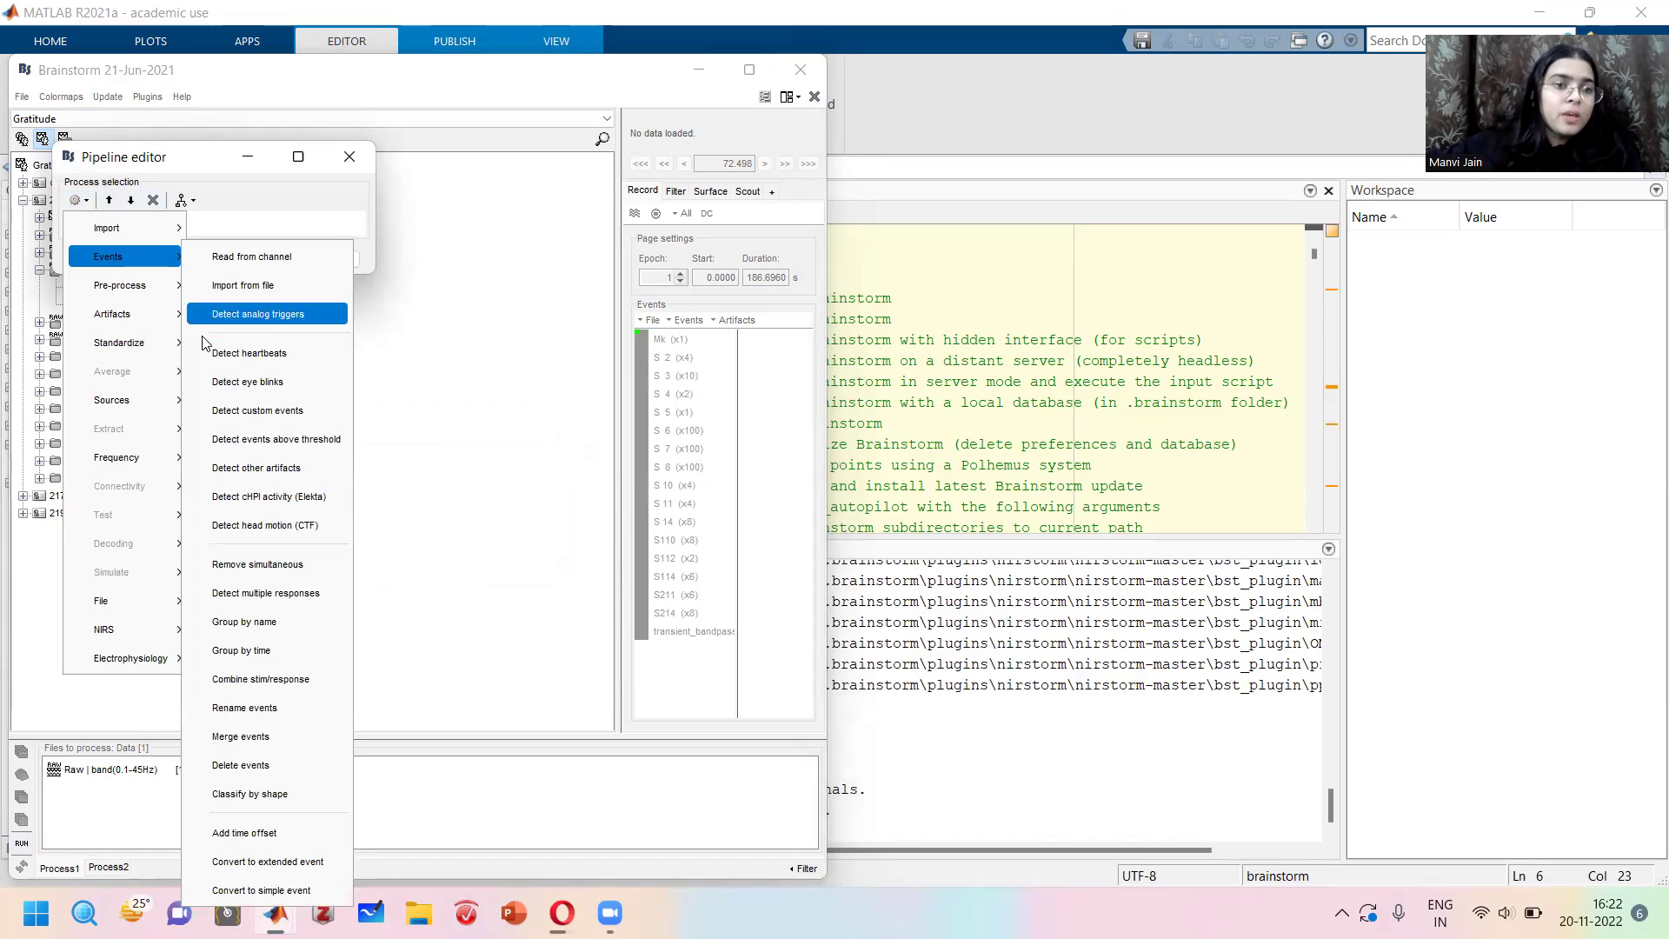
pyautogui.click(228, 381)
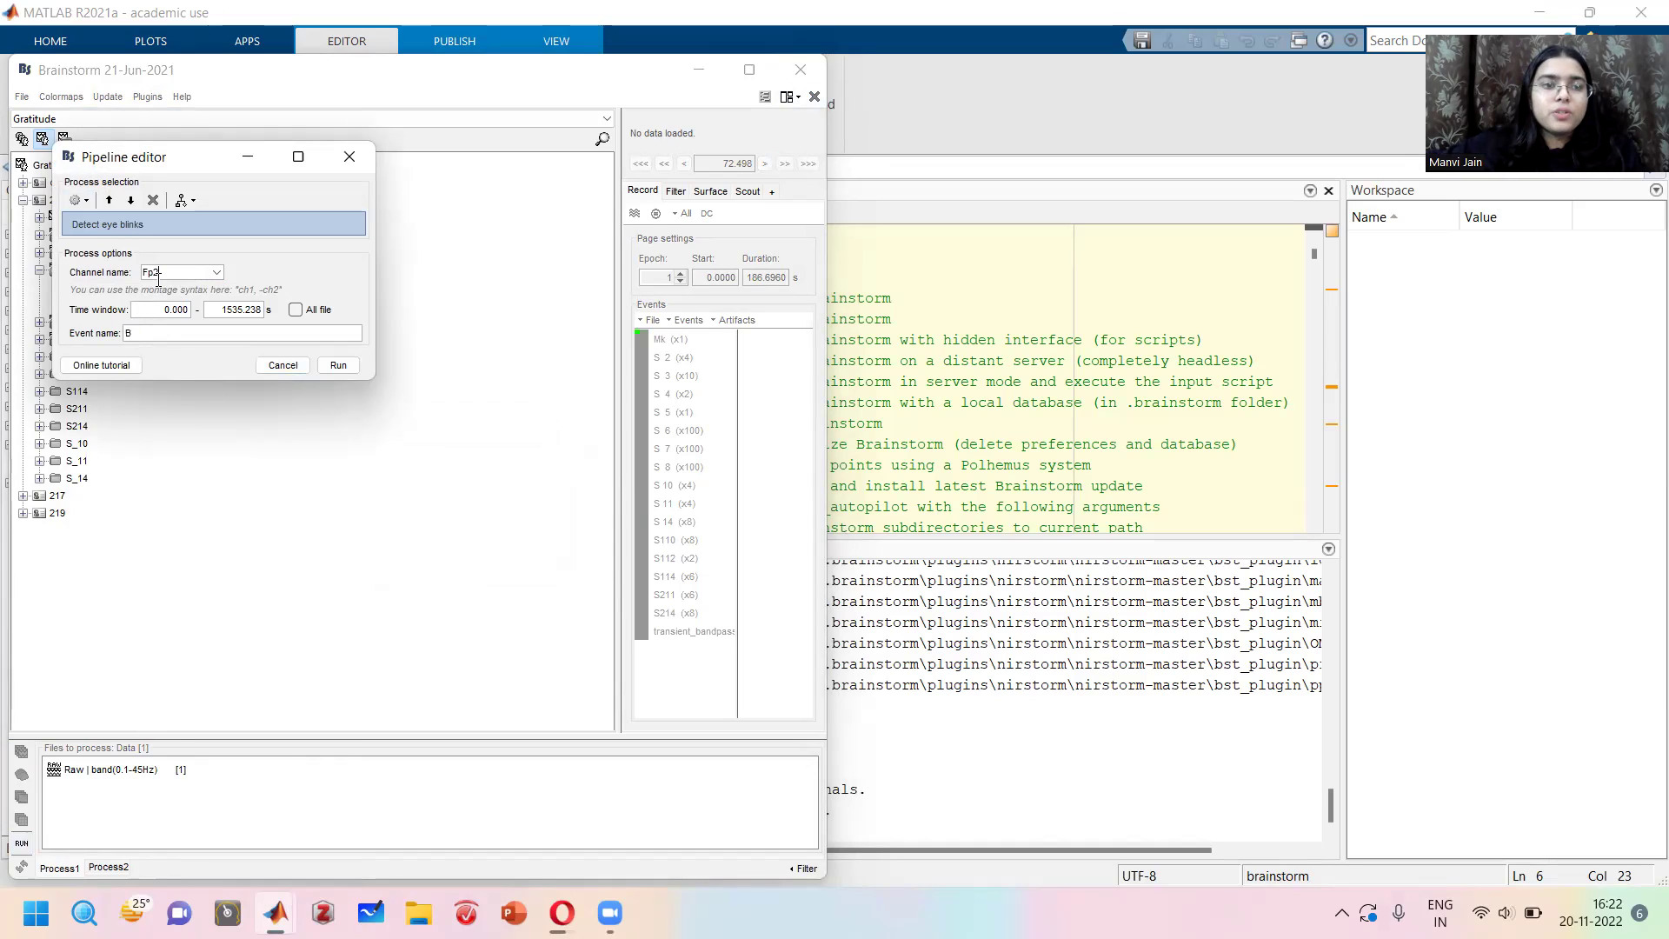
pyautogui.doubleClick(124, 333)
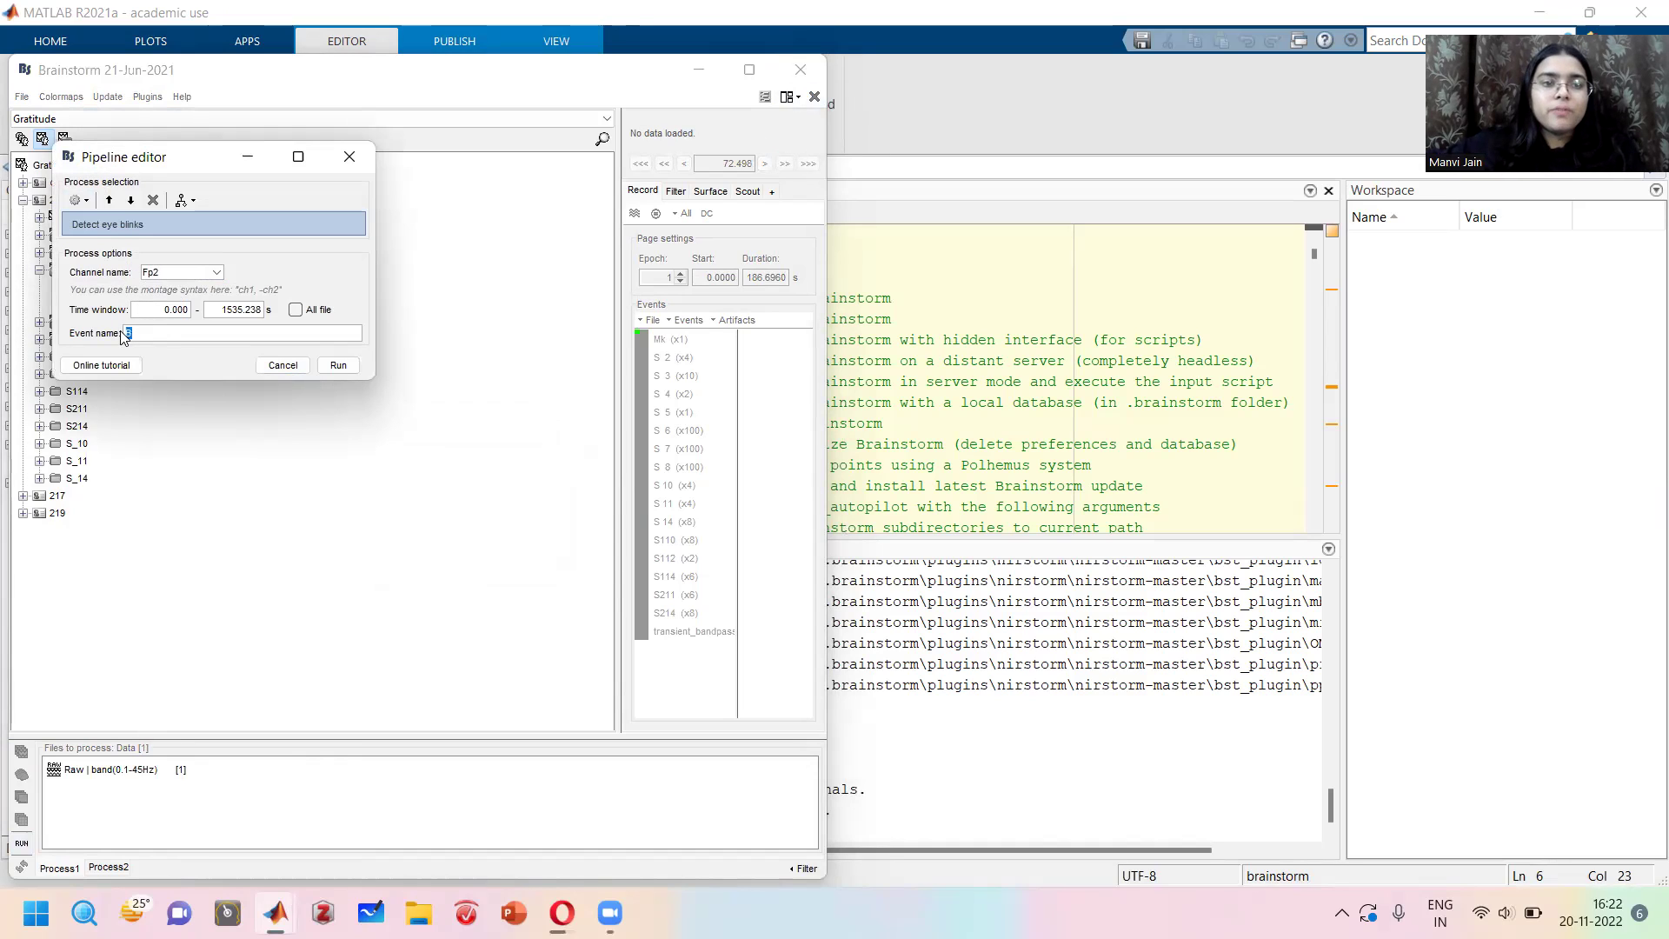
# Add a second eye-blink detection process to the pipeline on channel Fp1, with event name B.
pyautogui.click(87, 202)
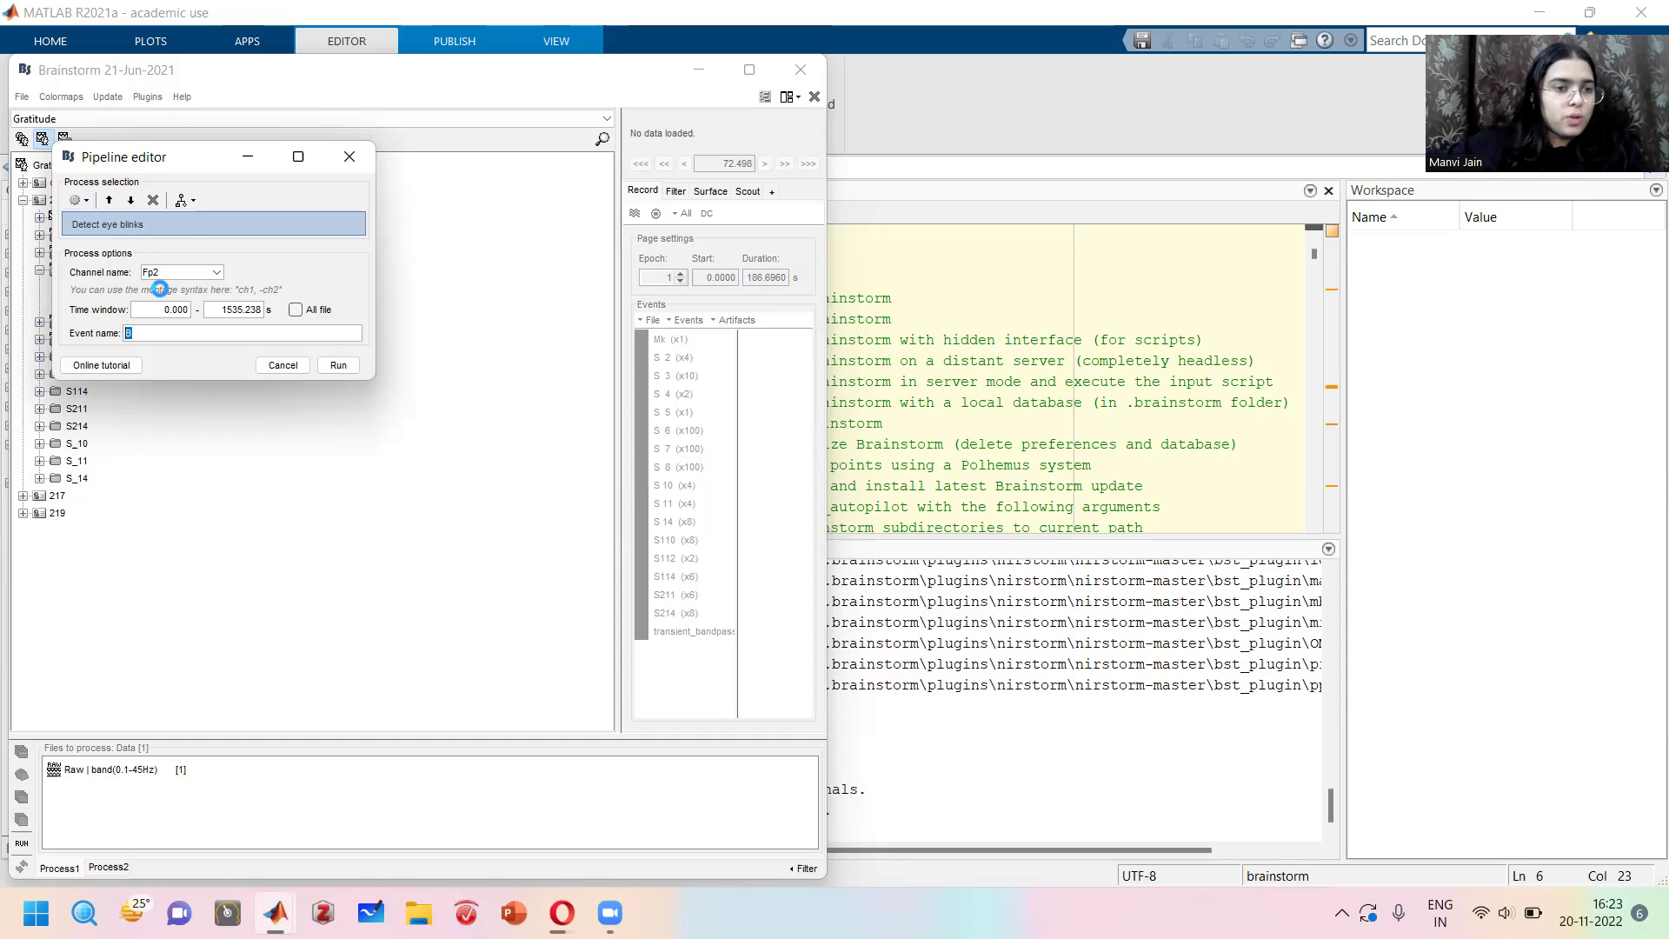
pyautogui.moveTo(161, 257)
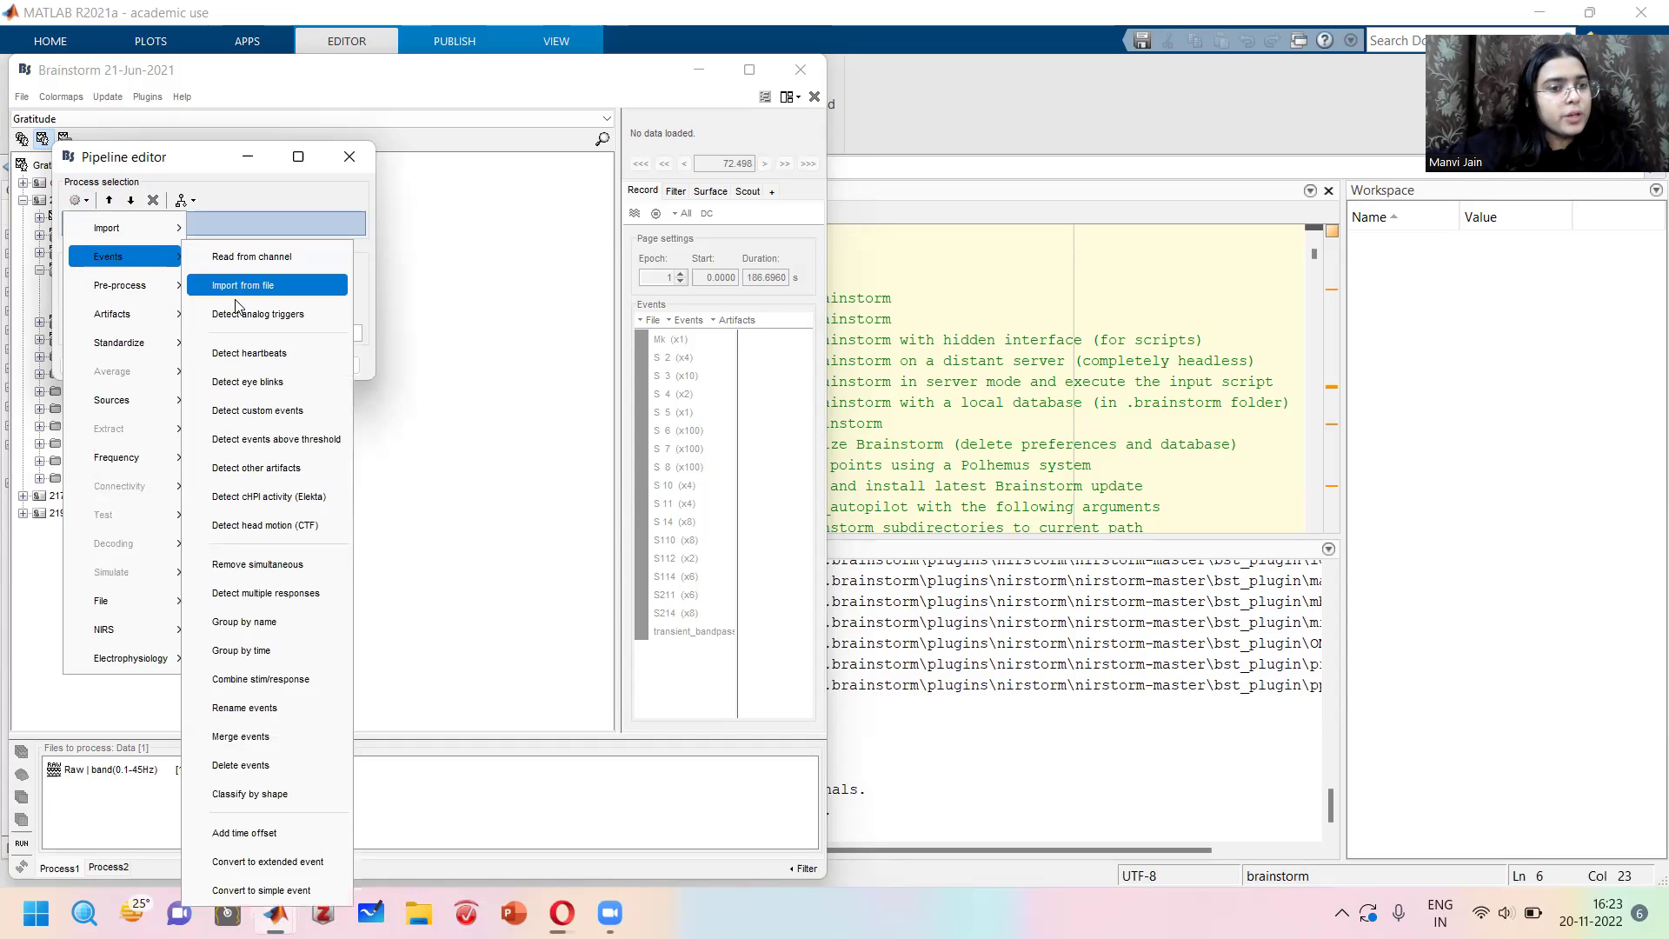
pyautogui.click(227, 380)
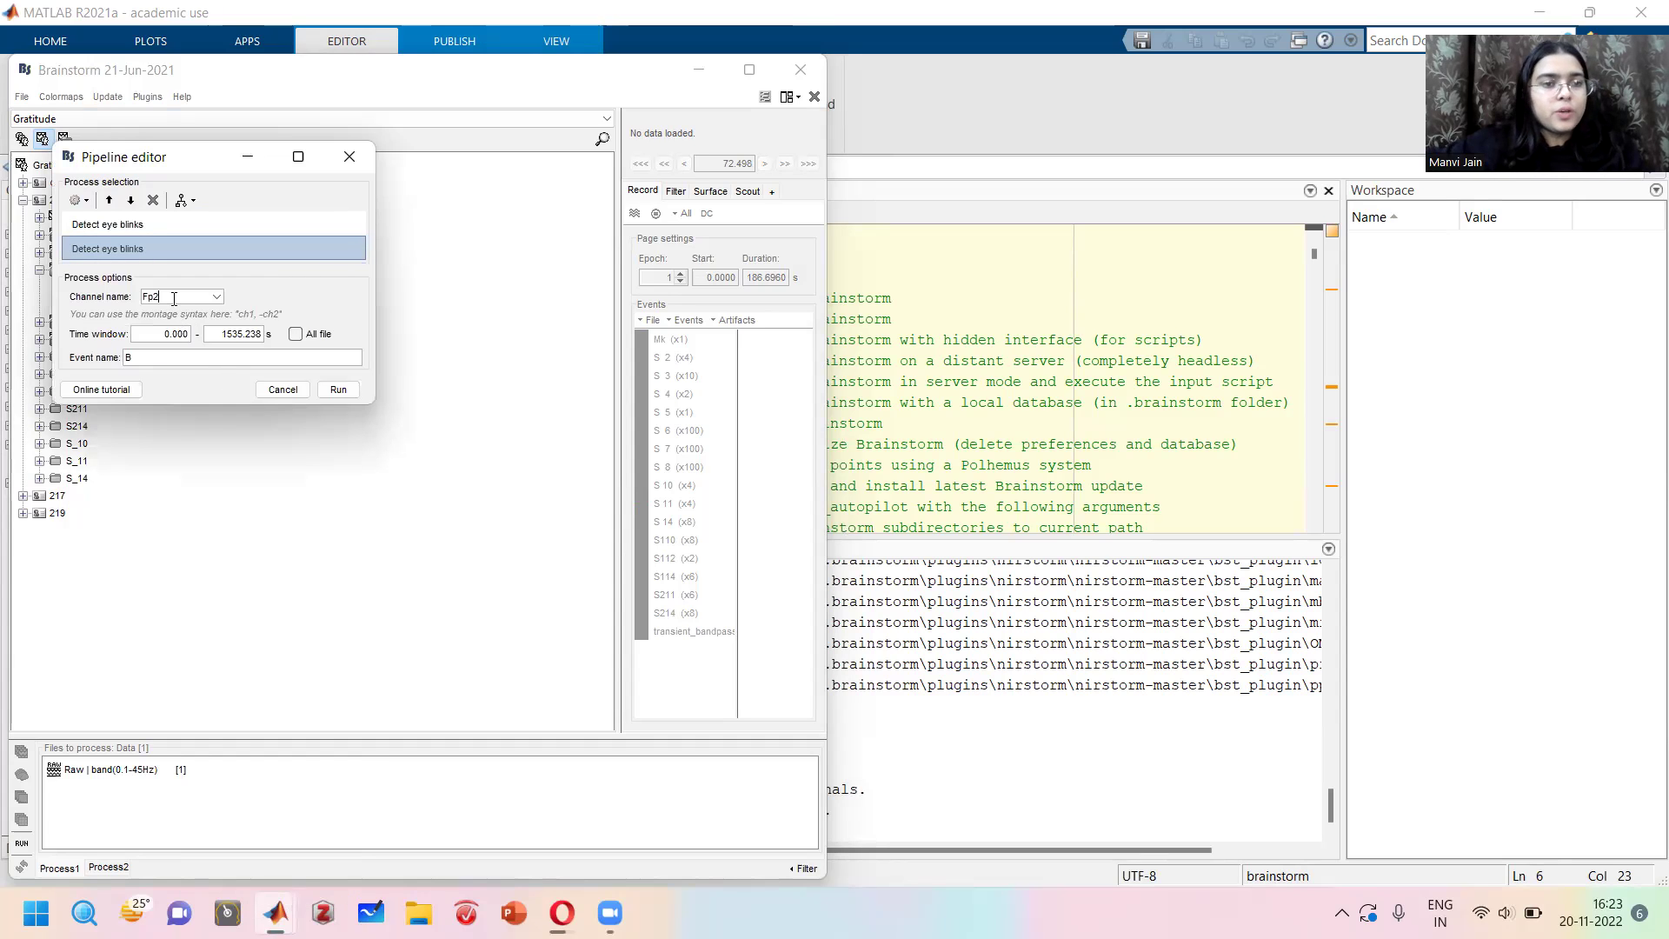
pyautogui.click(173, 298)
pyautogui.write('Fp1')
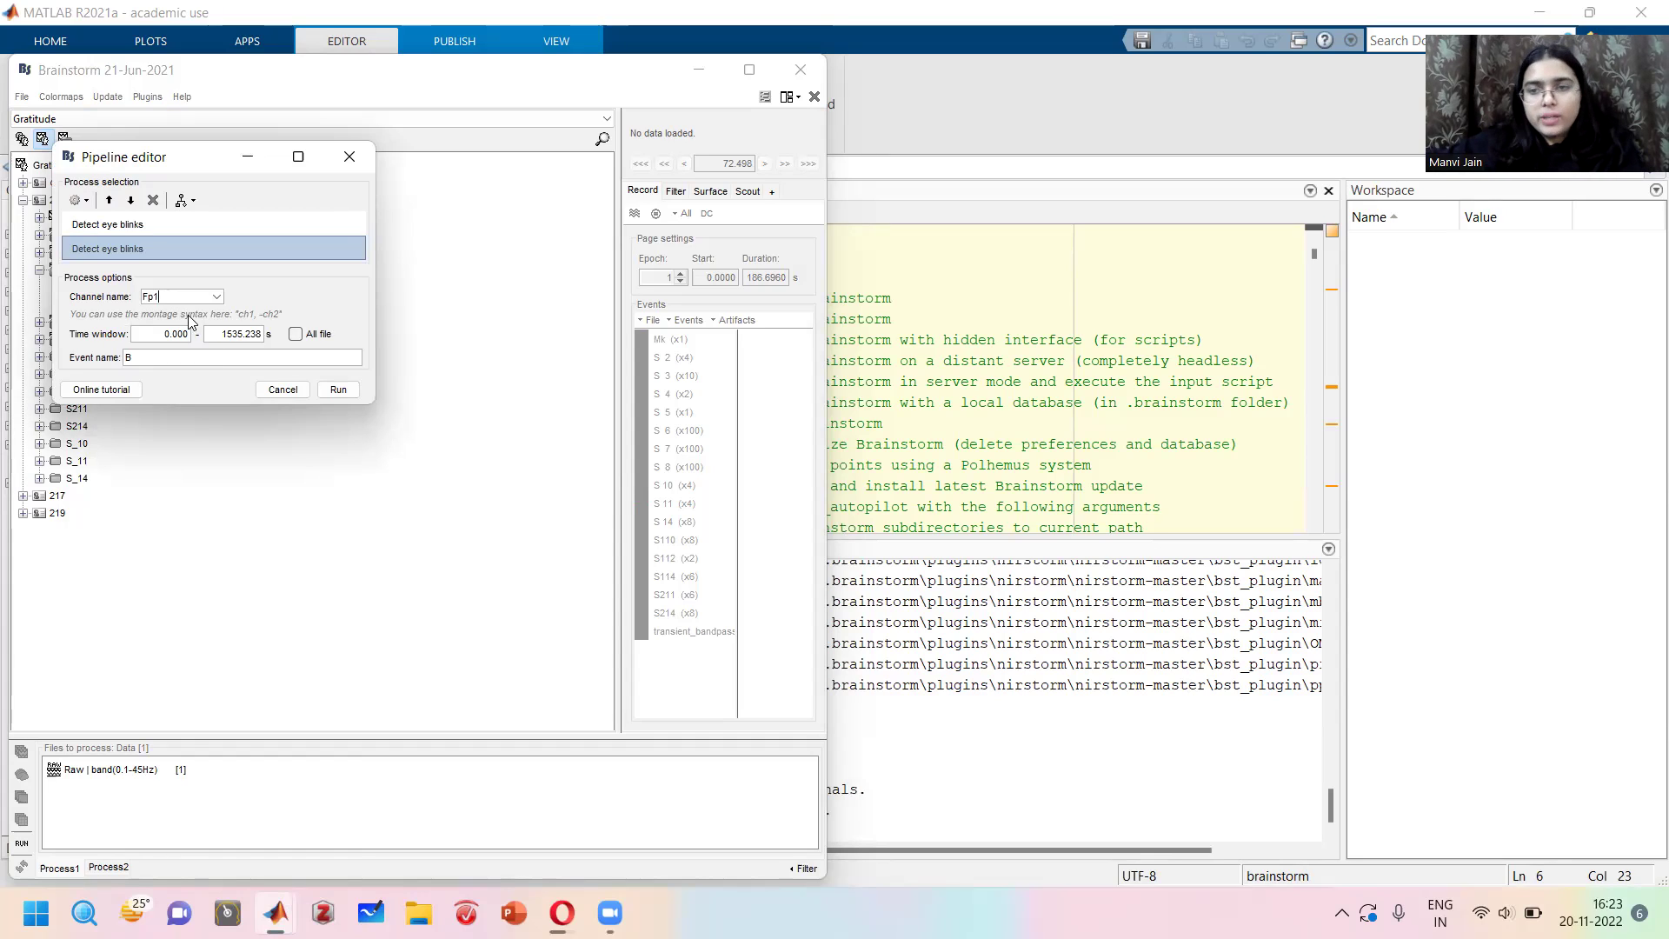
pyautogui.click(76, 201)
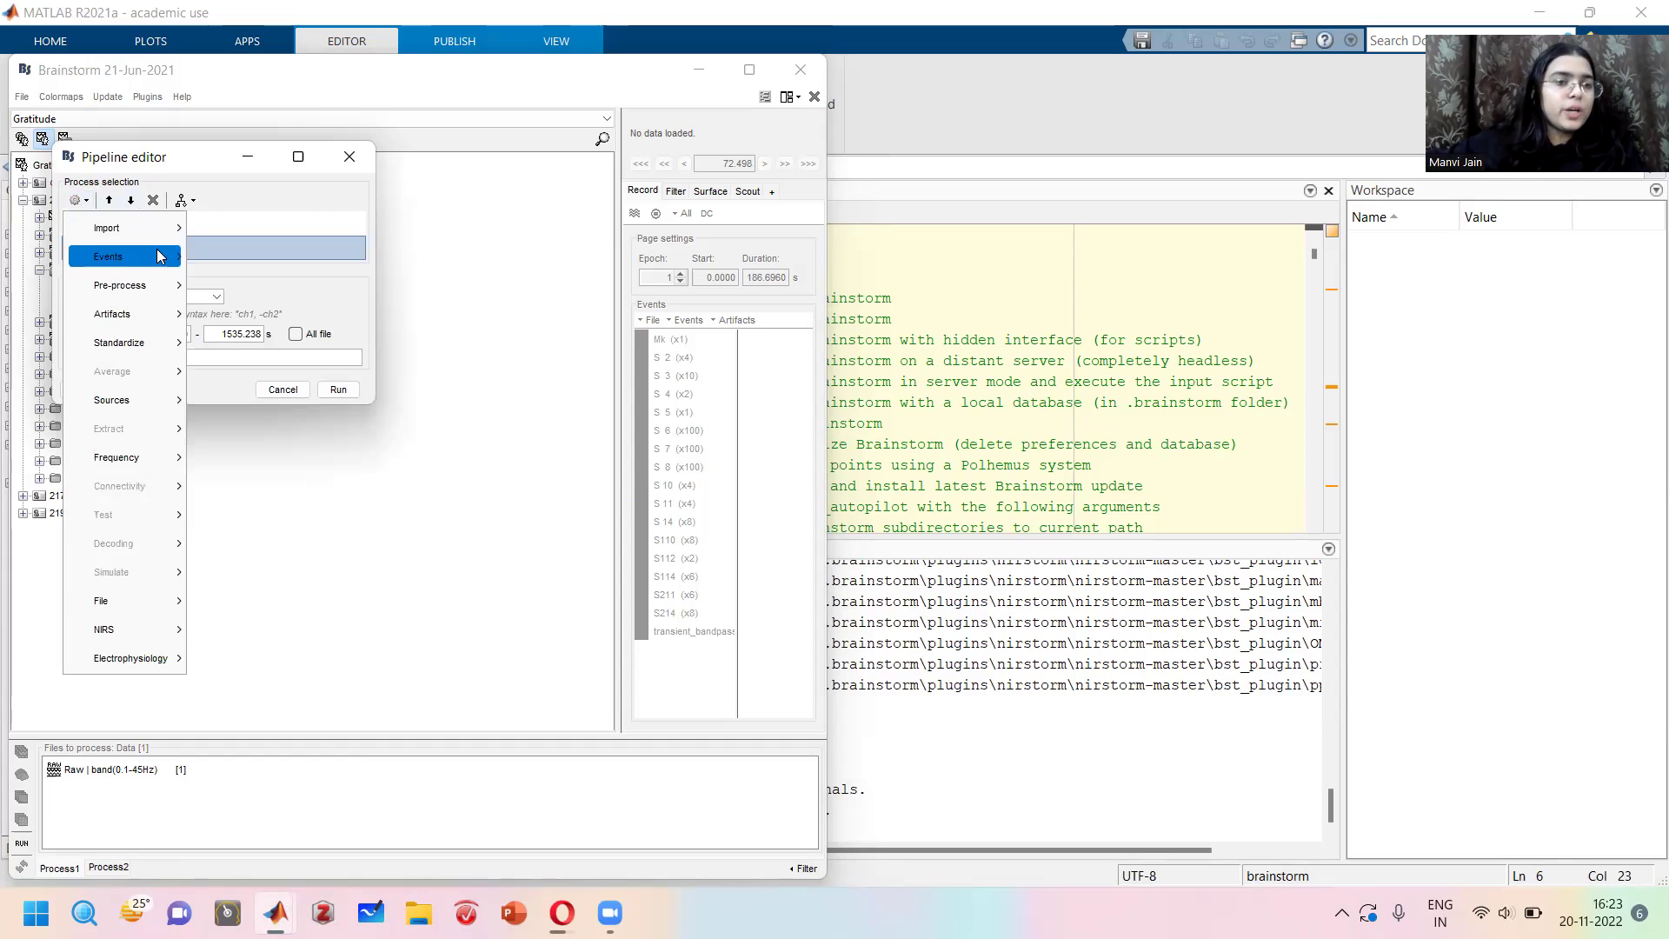
pyautogui.moveTo(159, 256)
pyautogui.click(233, 380)
pyautogui.moveTo(182, 322); pyautogui.dragTo(136, 319)
pyautogui.press('BackSpace')
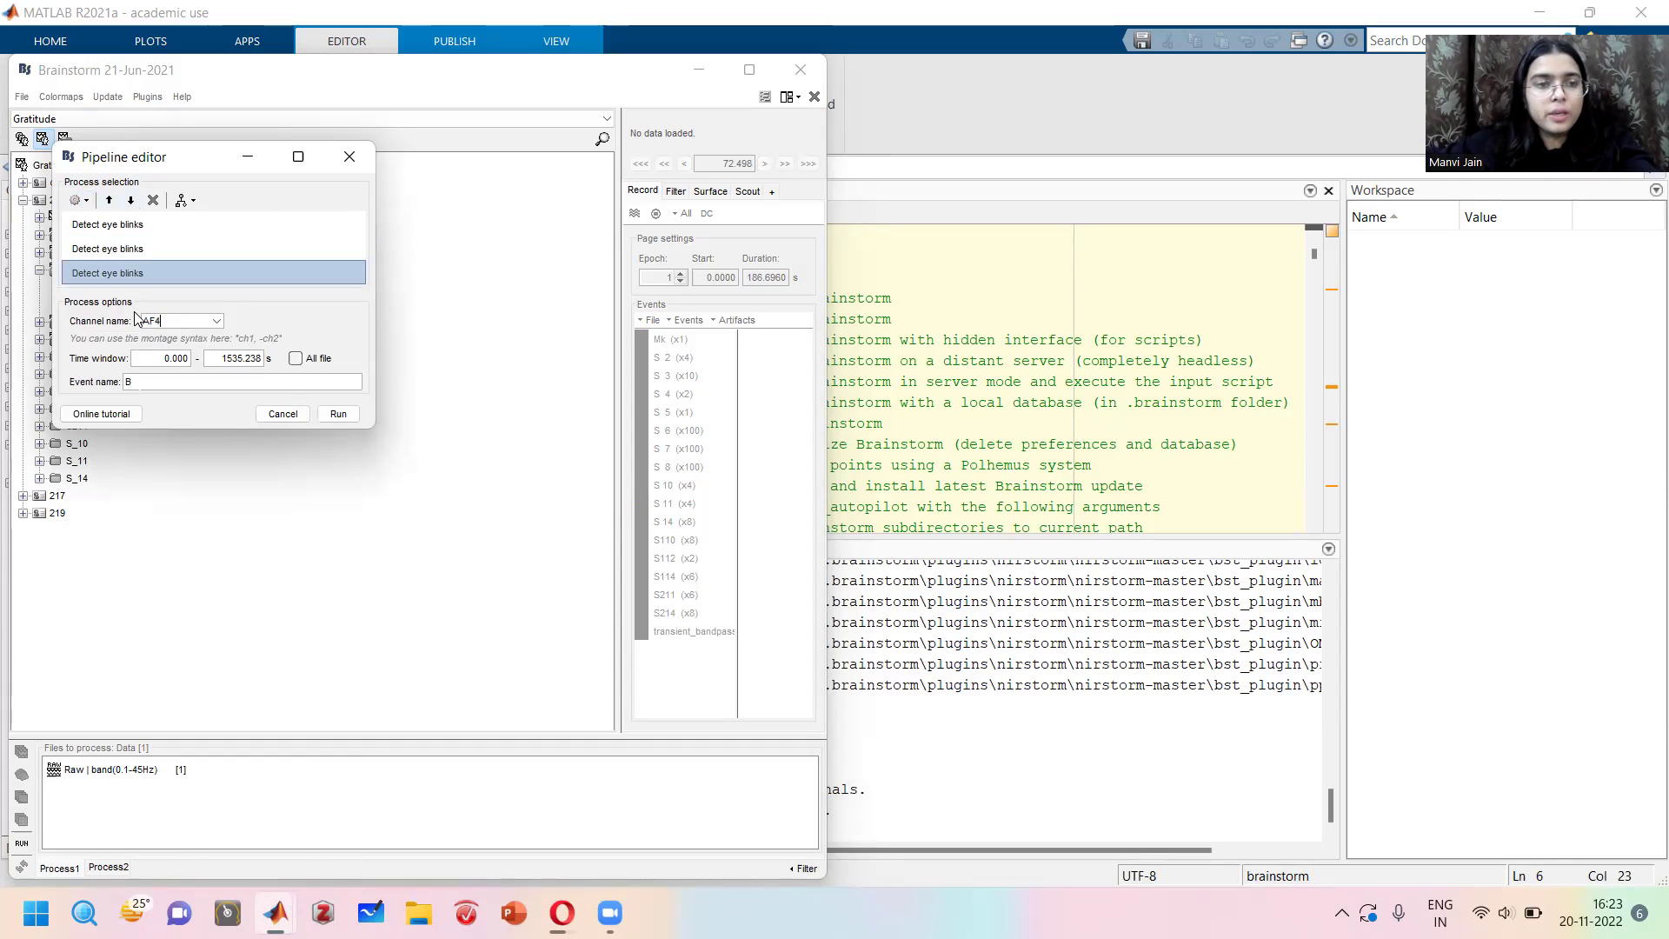
pyautogui.click(154, 202)
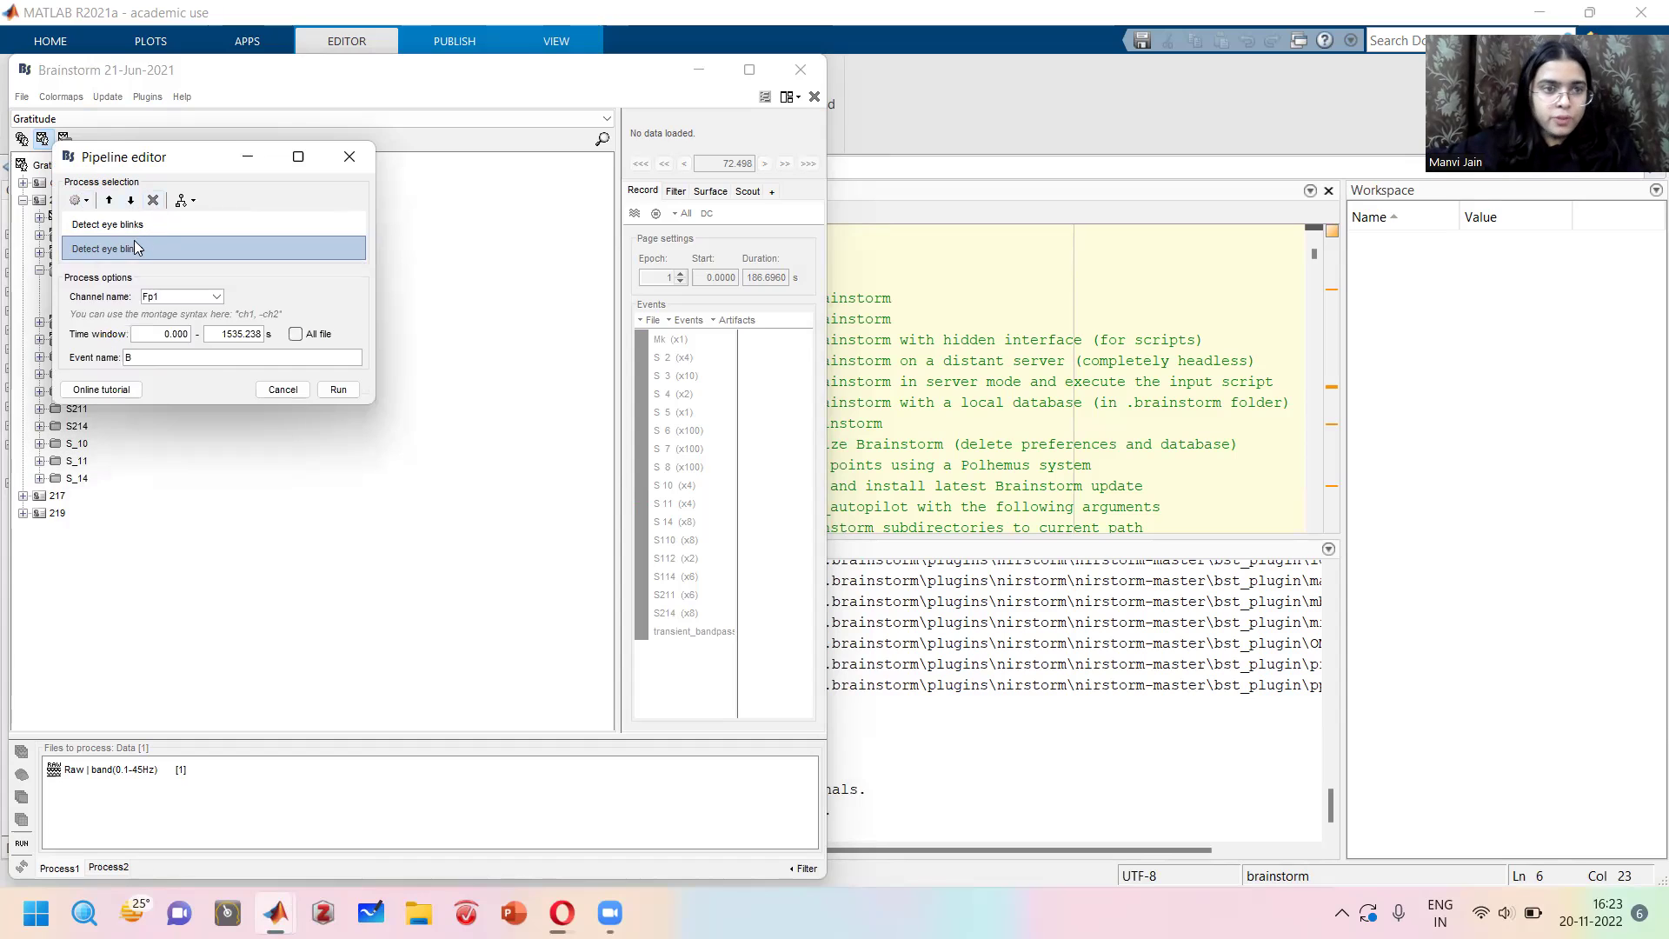
# Add an SSP eye-blink correction to the pipeline for event B on the EEG sensors, computed using existing SSP/ICA projectors.
pyautogui.click(81, 199)
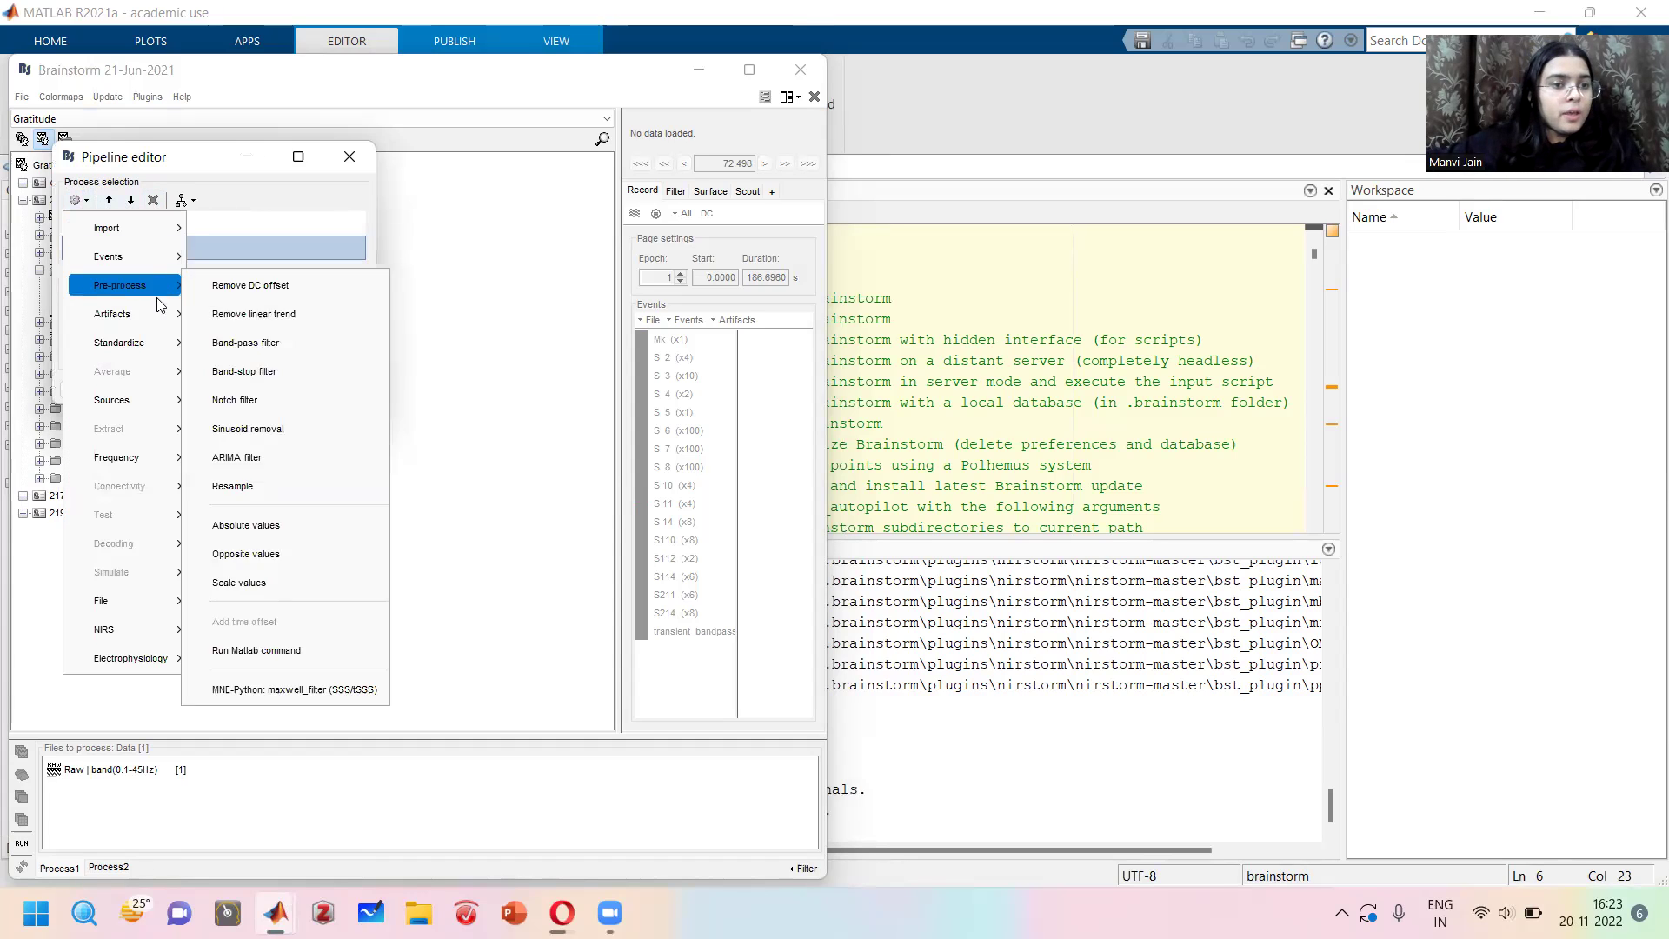
pyautogui.moveTo(160, 324)
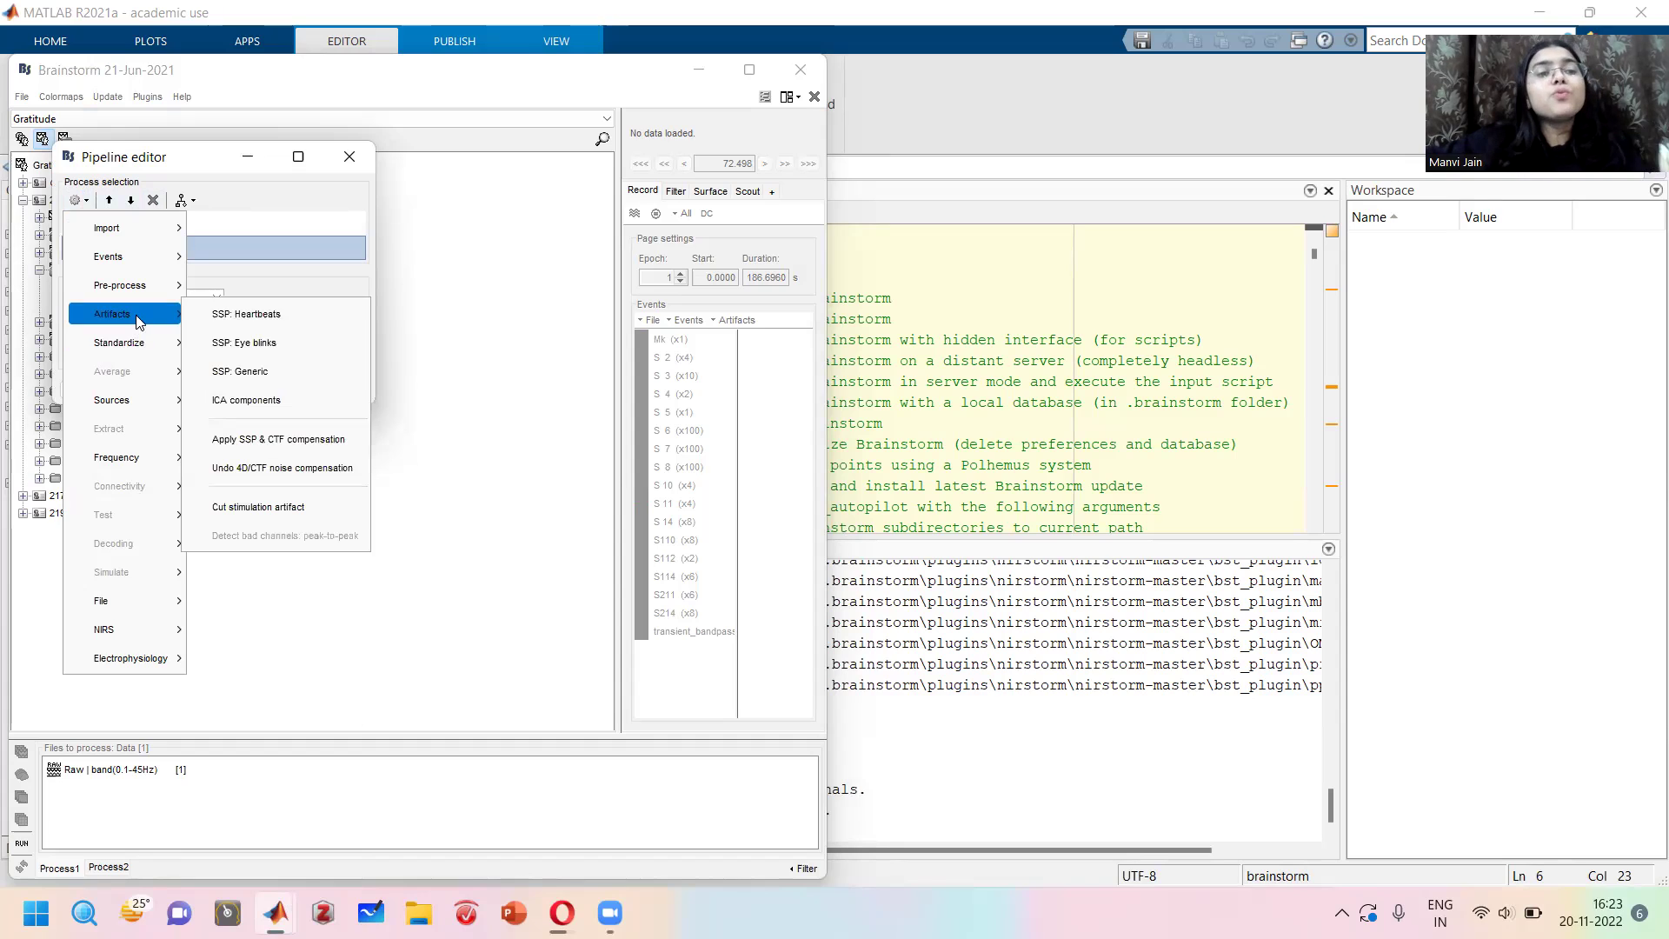
pyautogui.click(261, 344)
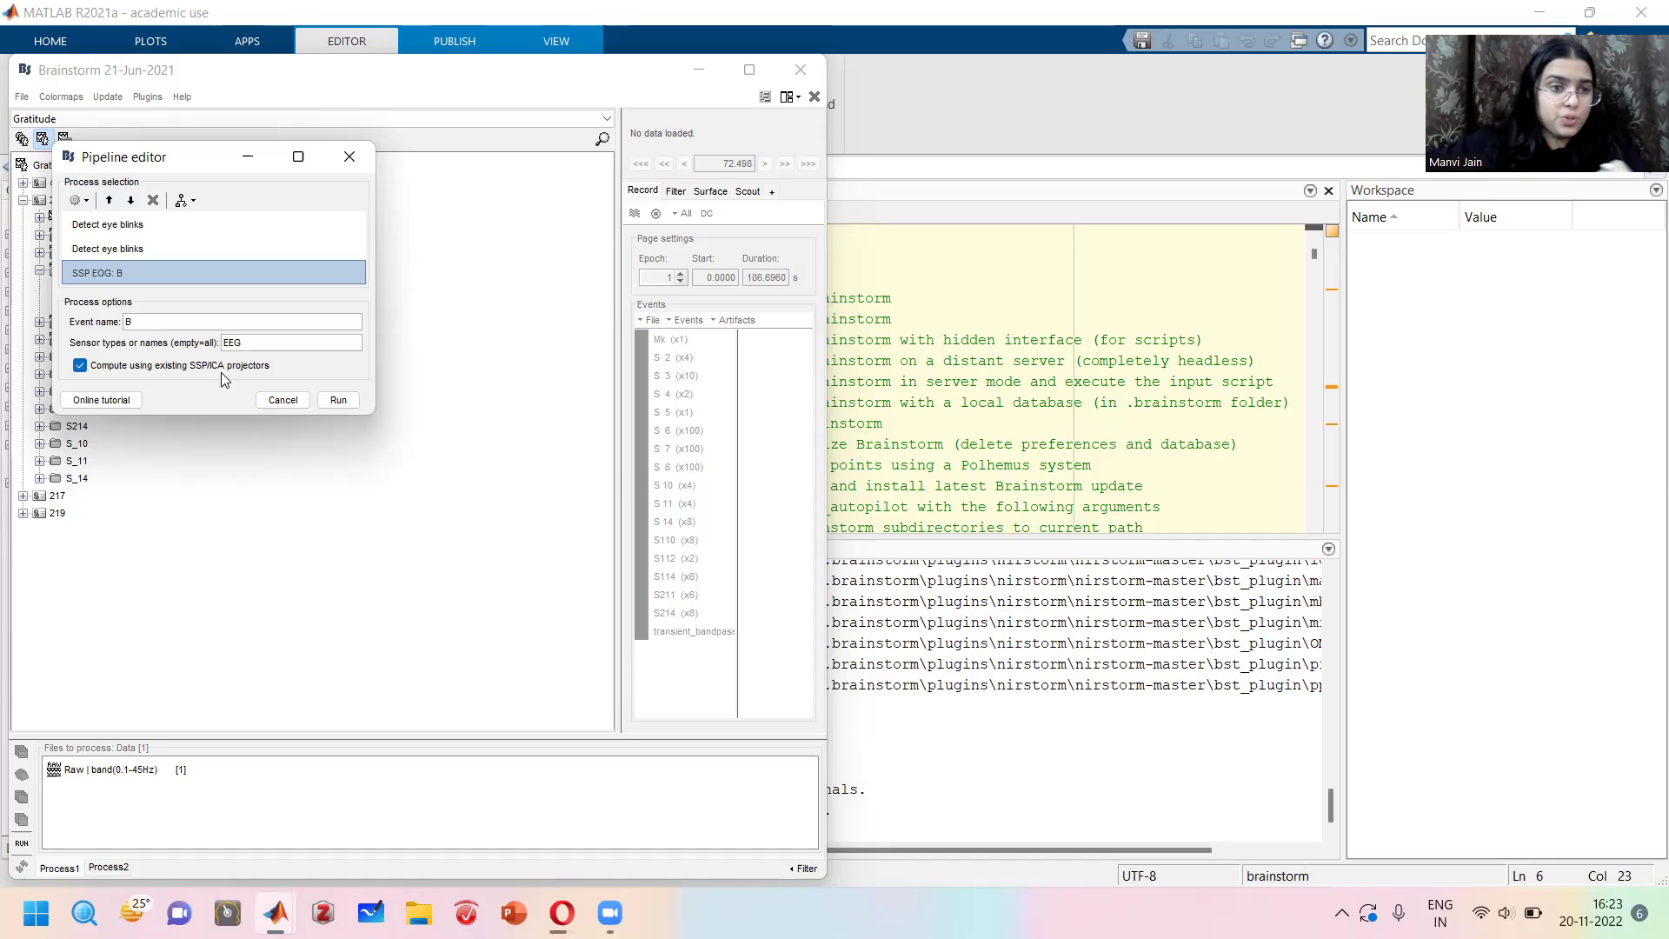
# Save the process sequence as a new pipeline named "Eyeblink rejection" and close the pipeline editor.
pyautogui.click(195, 203)
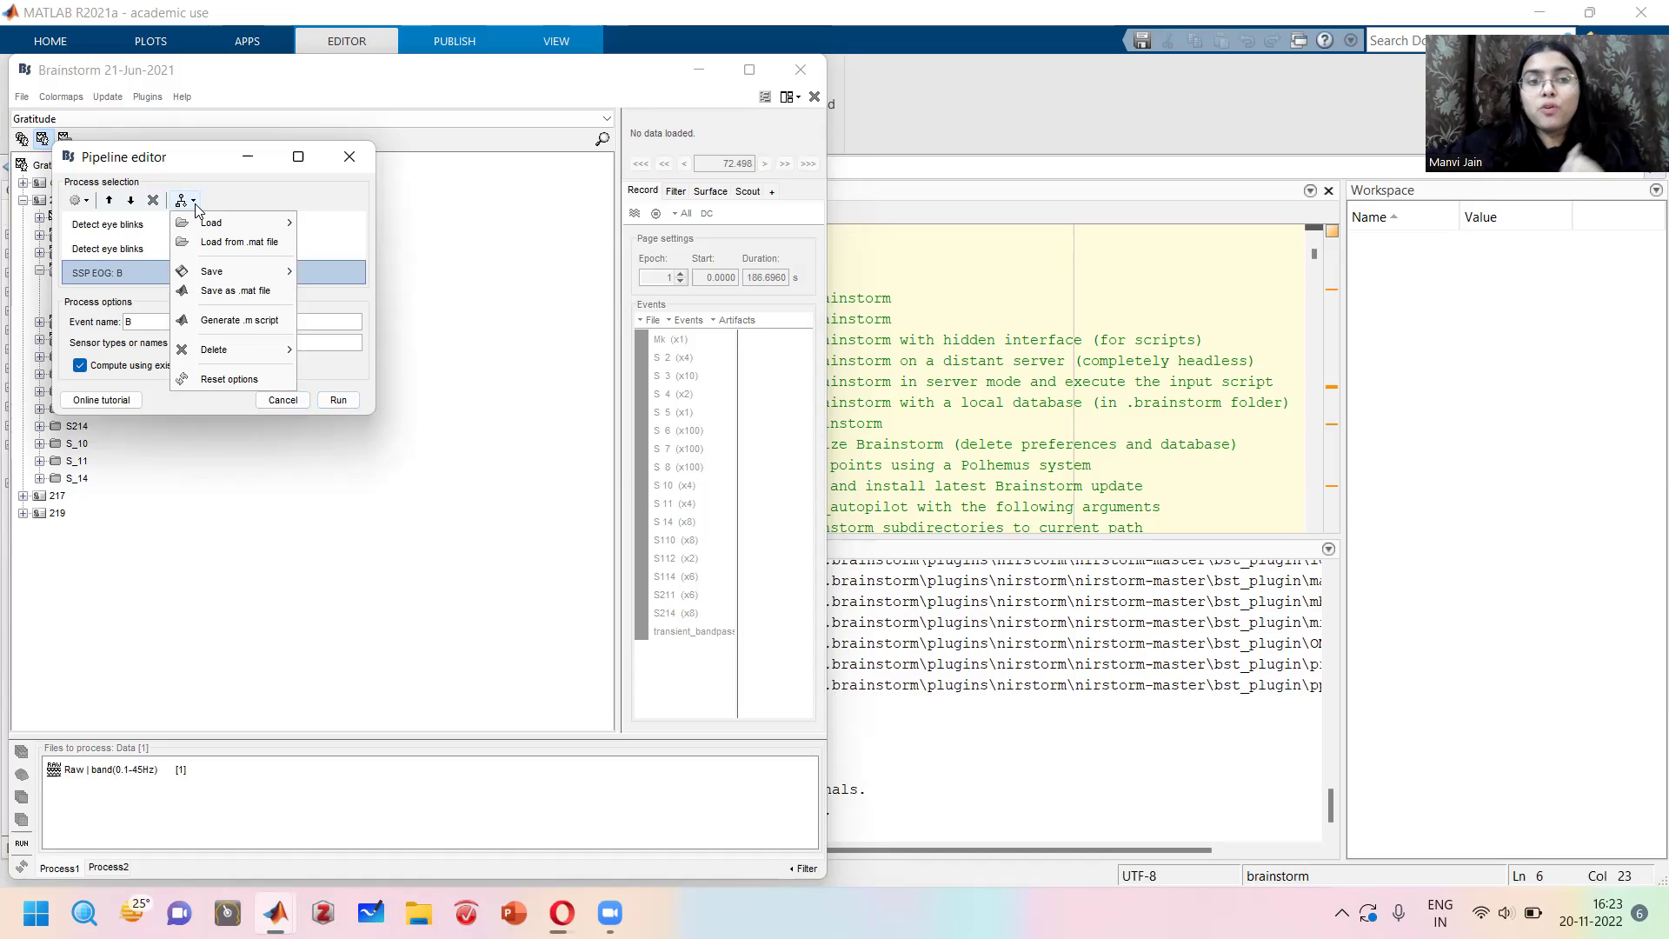
pyautogui.moveTo(217, 272)
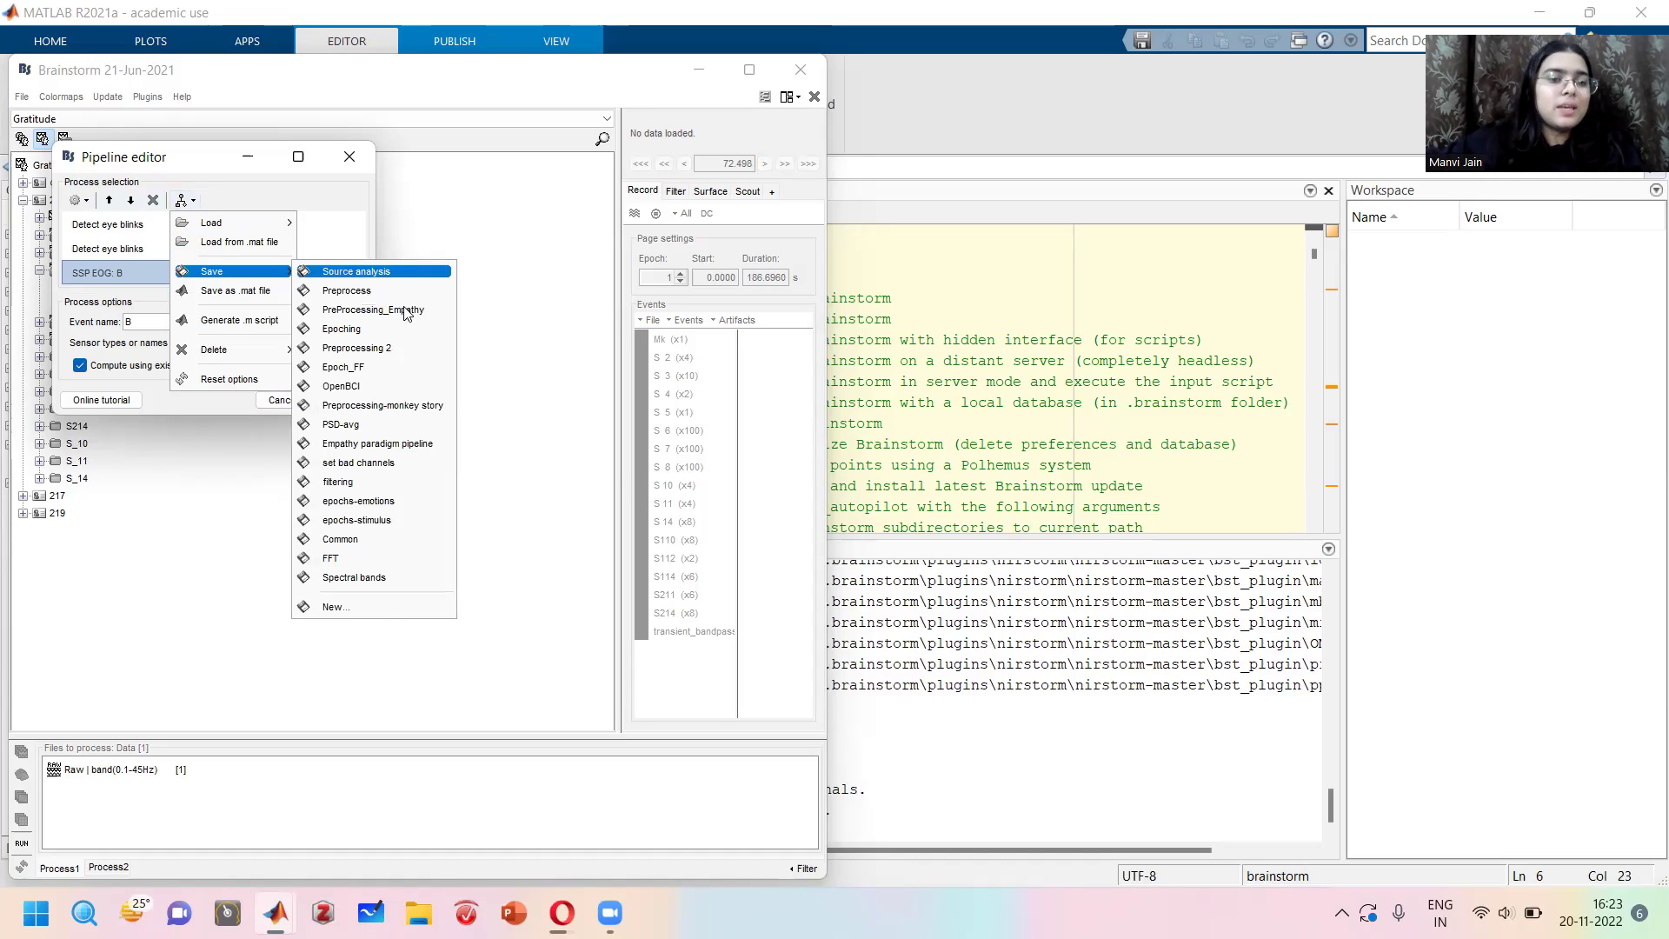
pyautogui.click(382, 607)
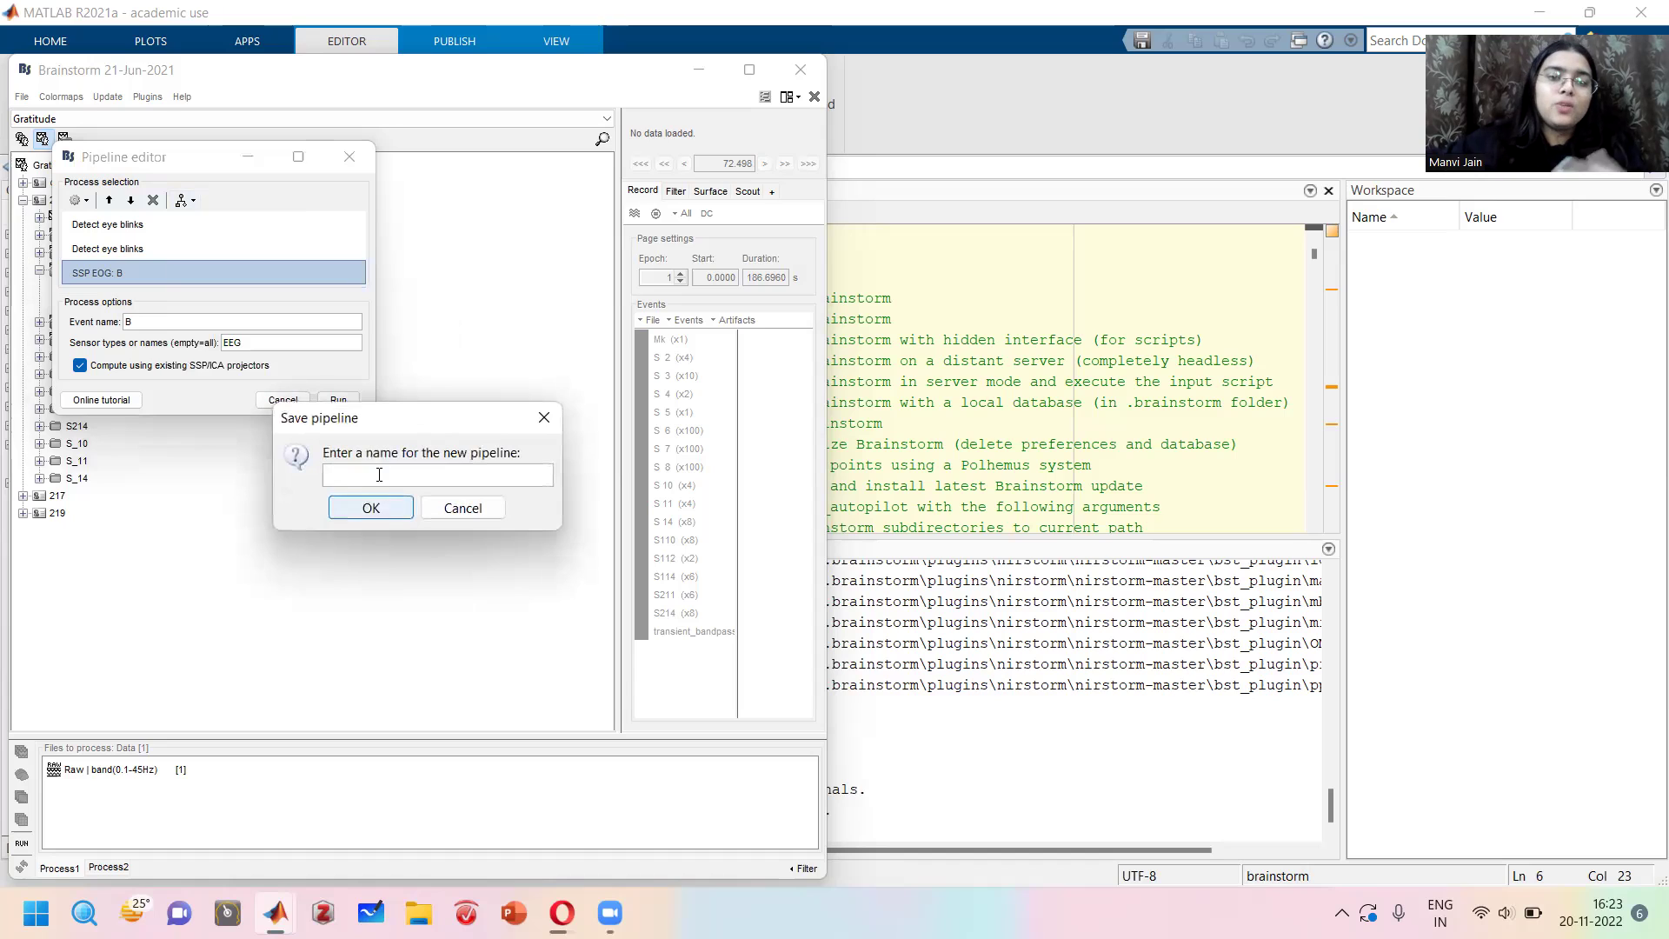
pyautogui.write('E')
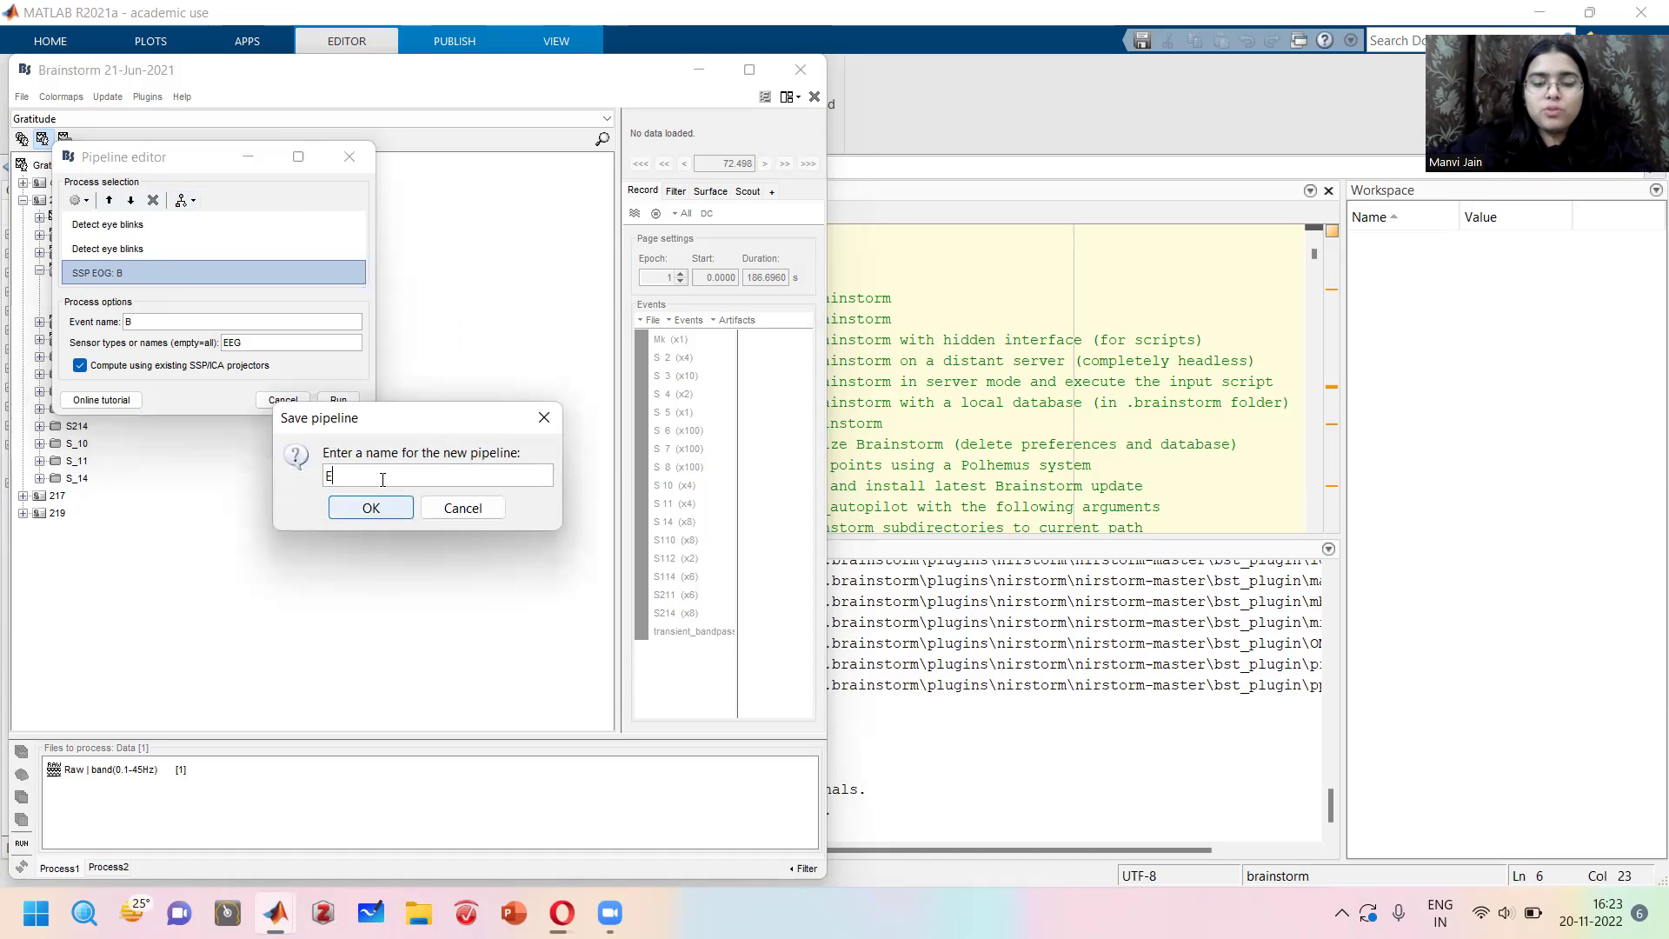
pyautogui.write('yeblink r')
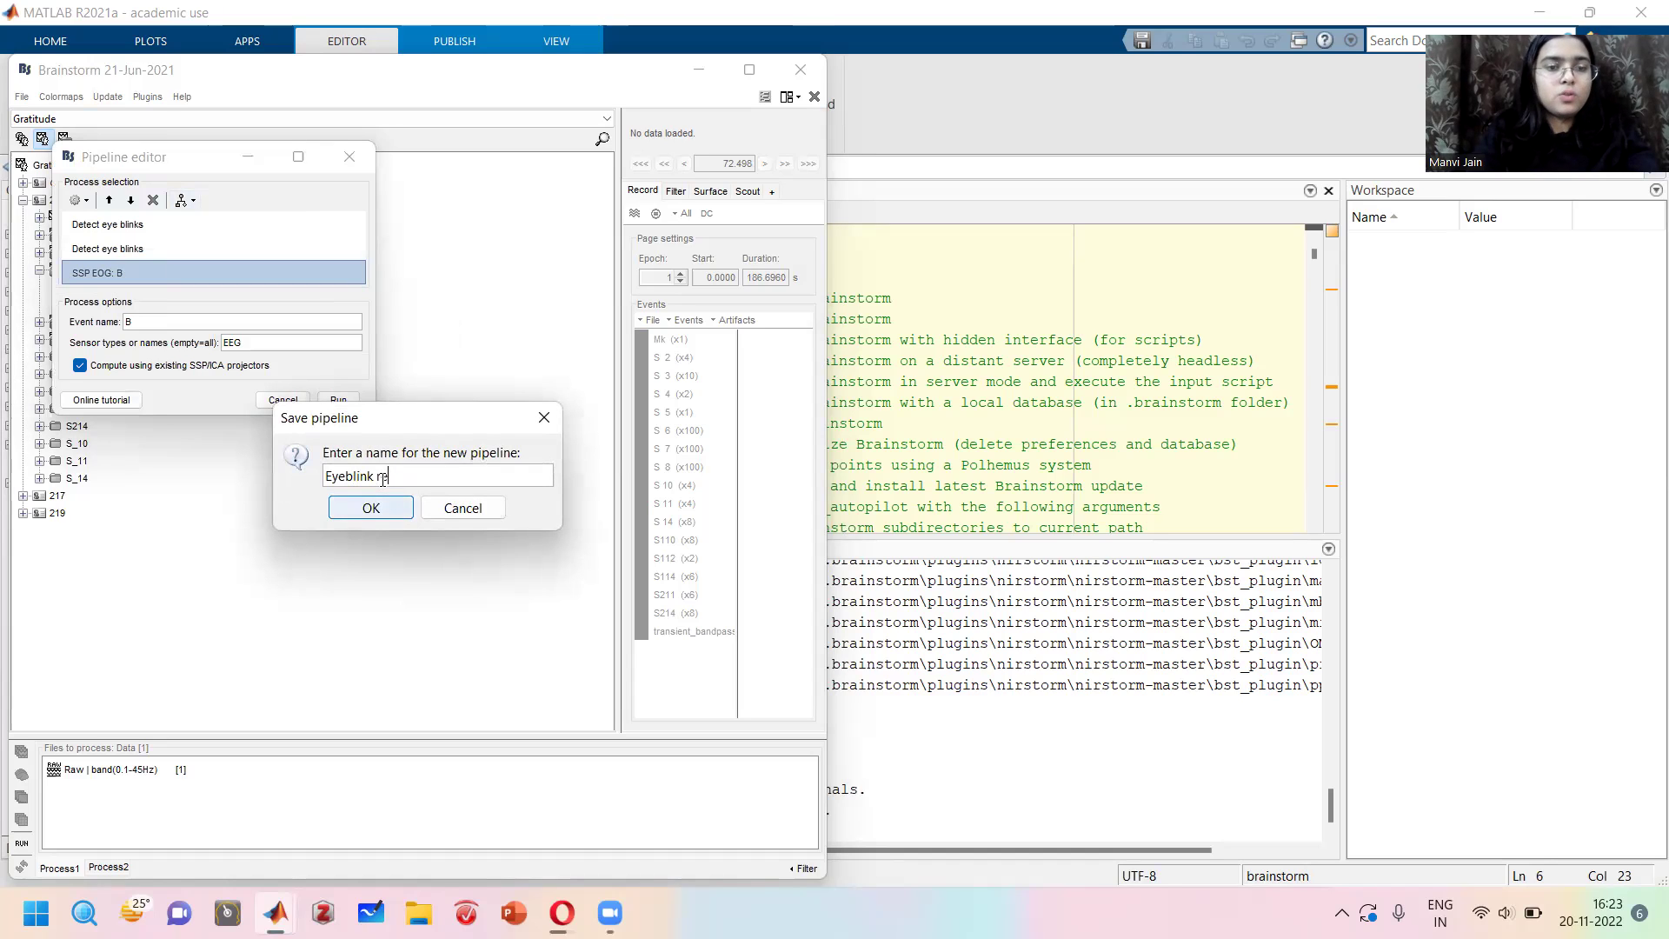
pyautogui.write('ction')
pyautogui.press('Return')
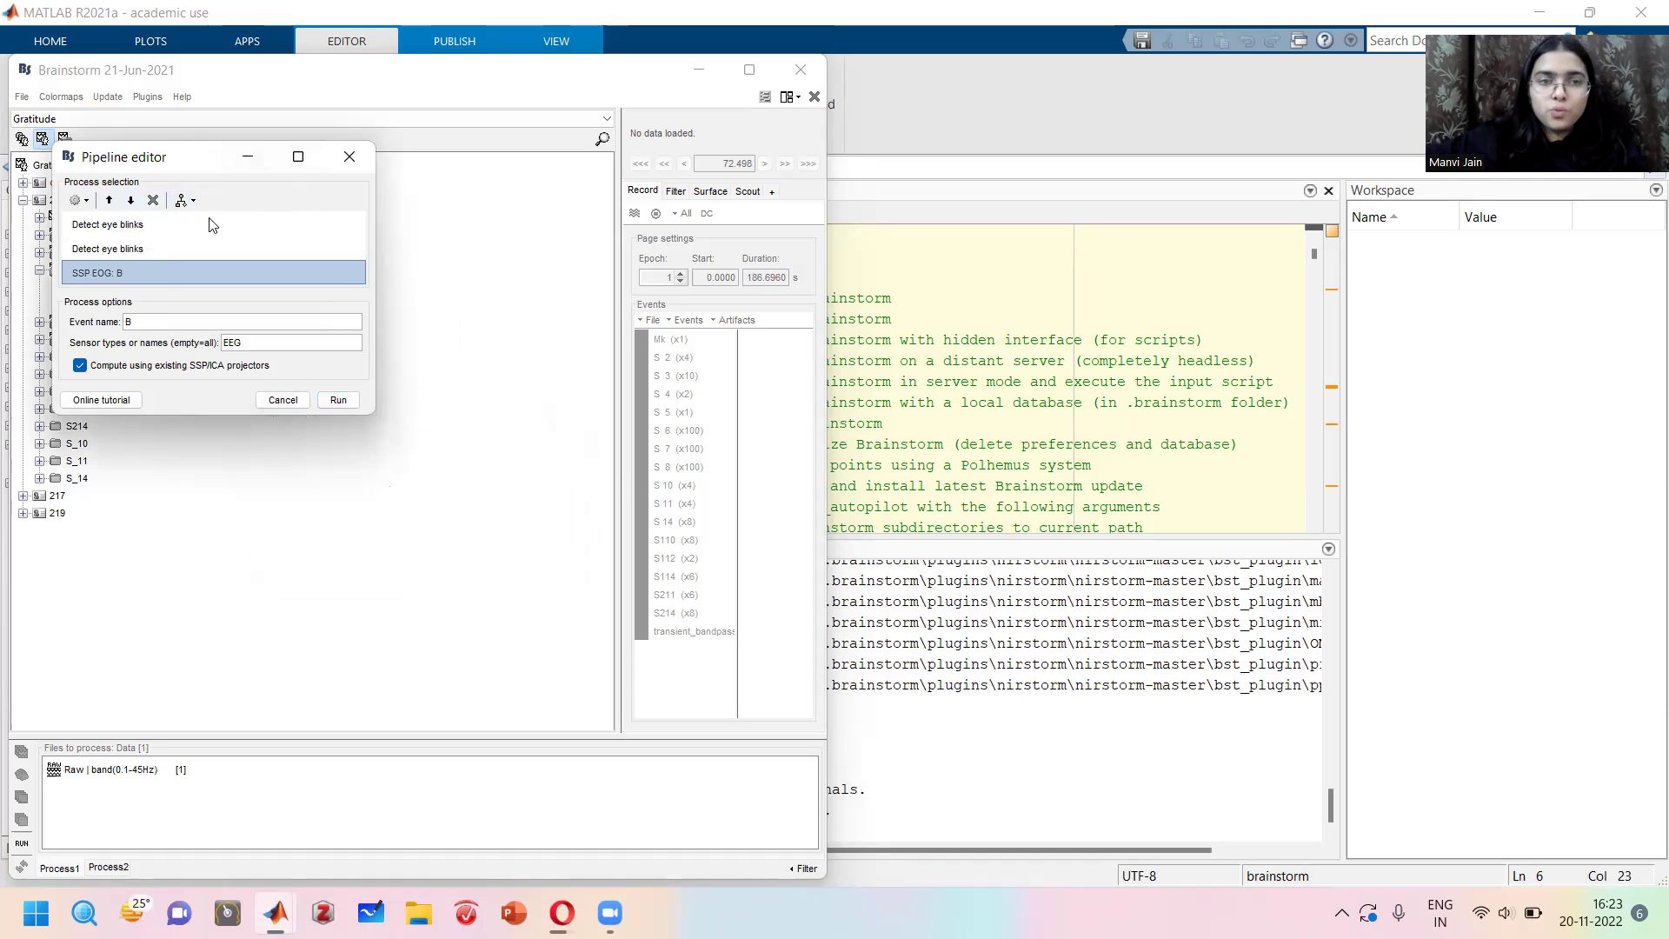
pyautogui.click(350, 157)
# Load the saved Eyeblink rejection pipeline into a new pipeline editor, and cancel it without running.
pyautogui.click(22, 843)
pyautogui.click(183, 200)
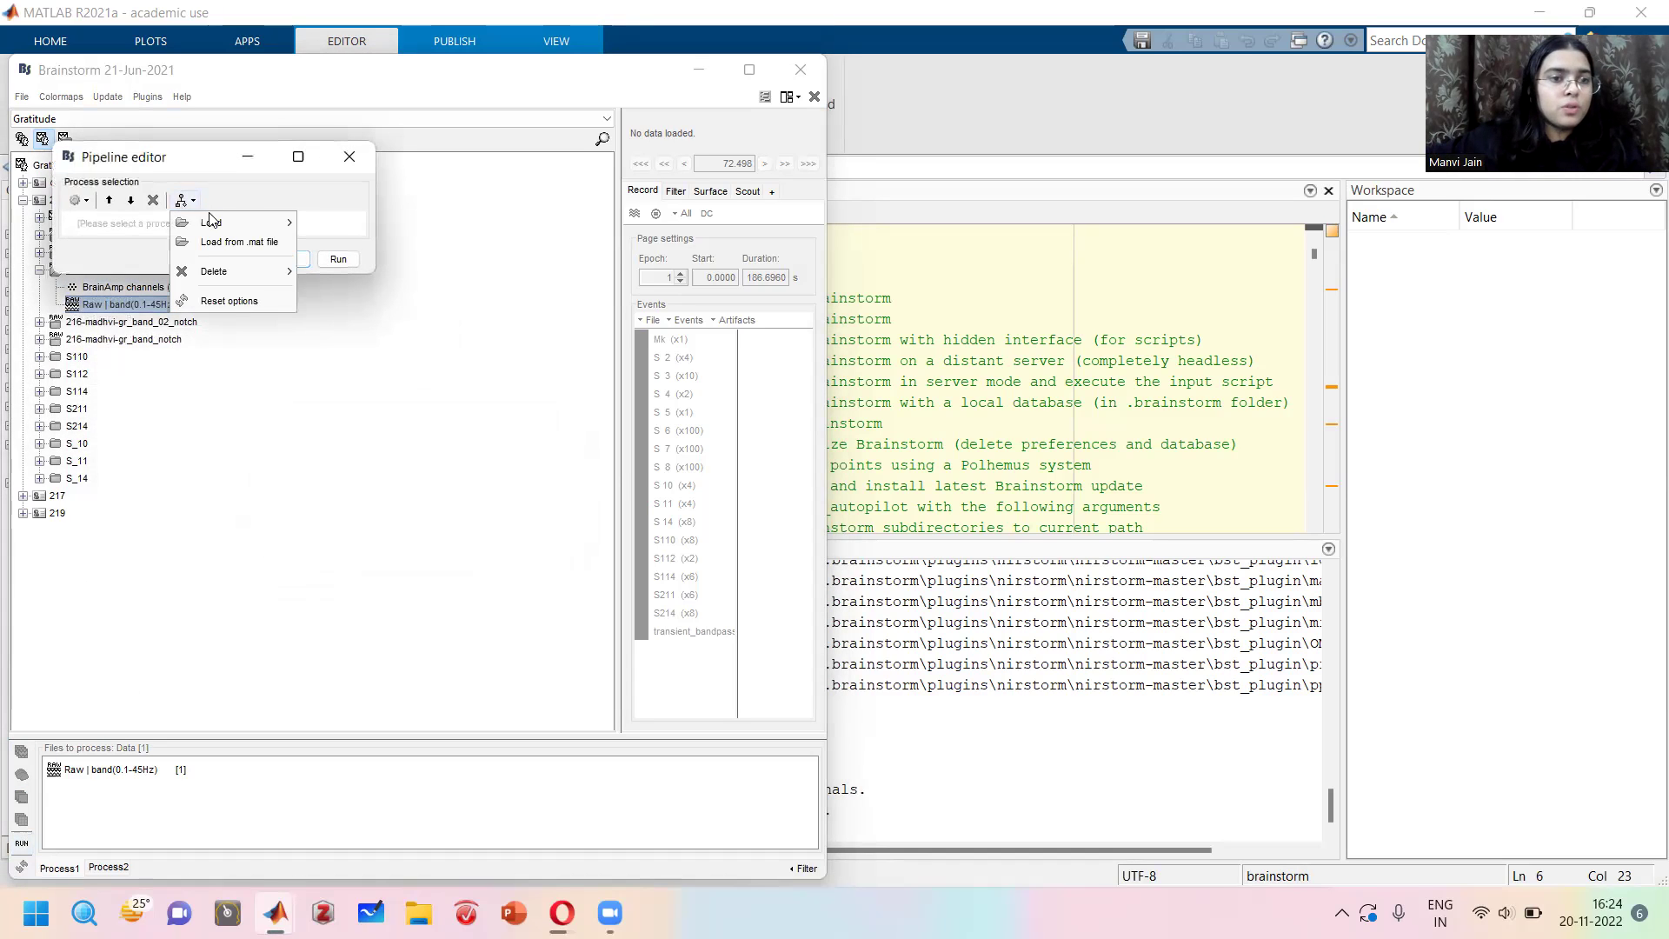
pyautogui.moveTo(230, 222)
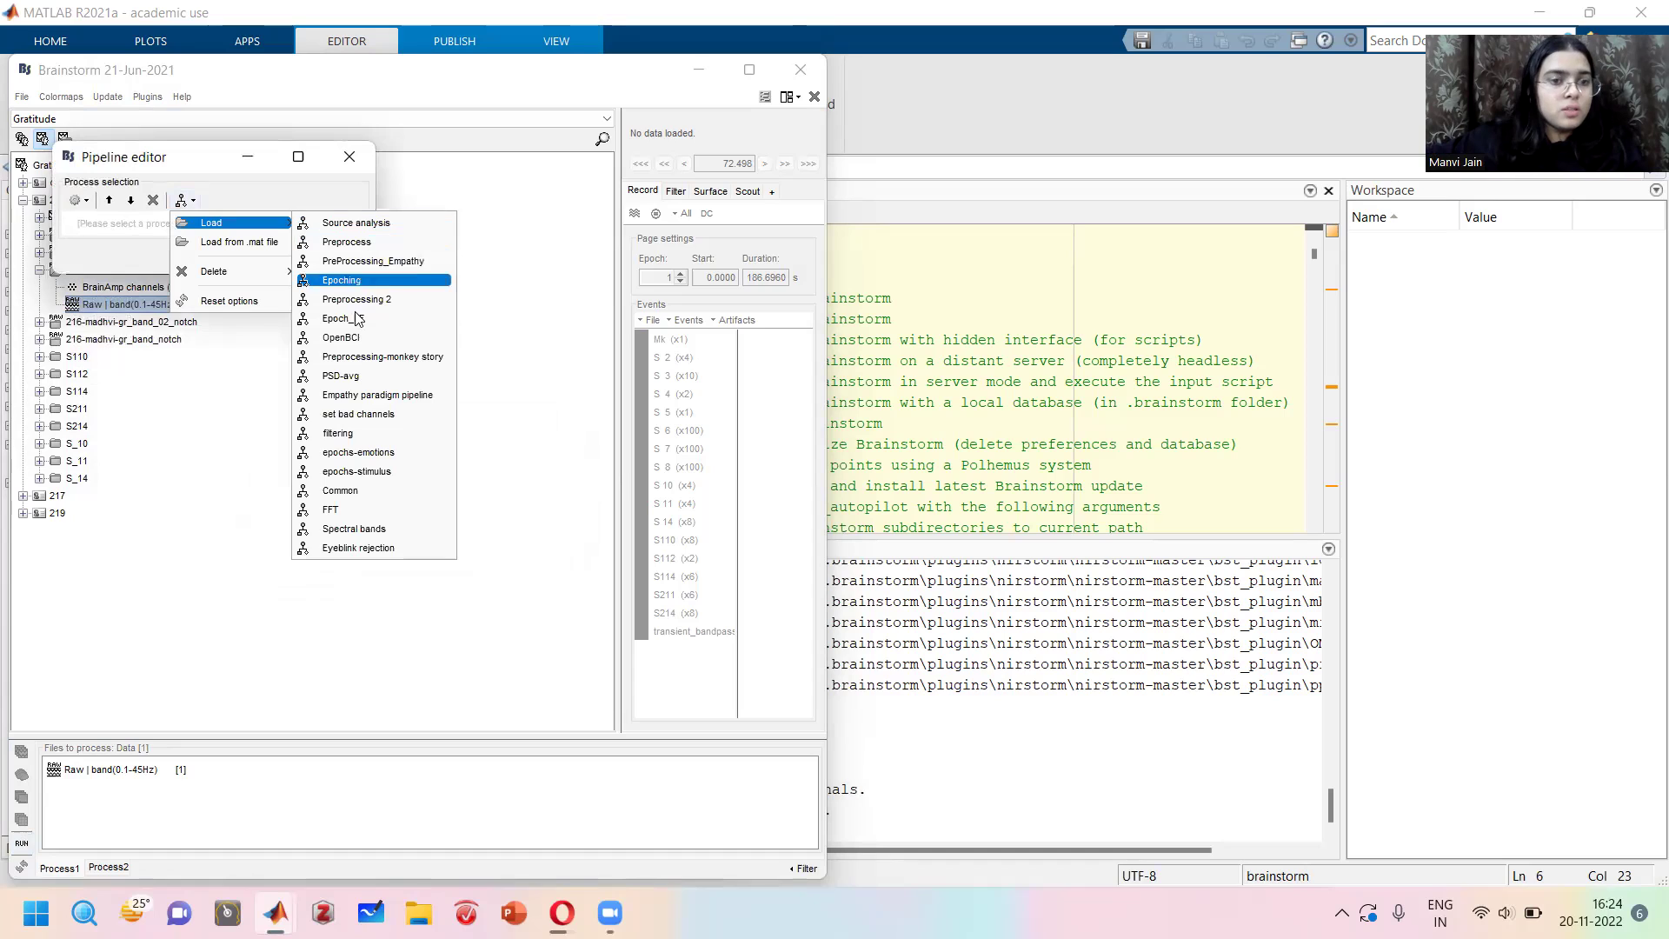
pyautogui.click(338, 548)
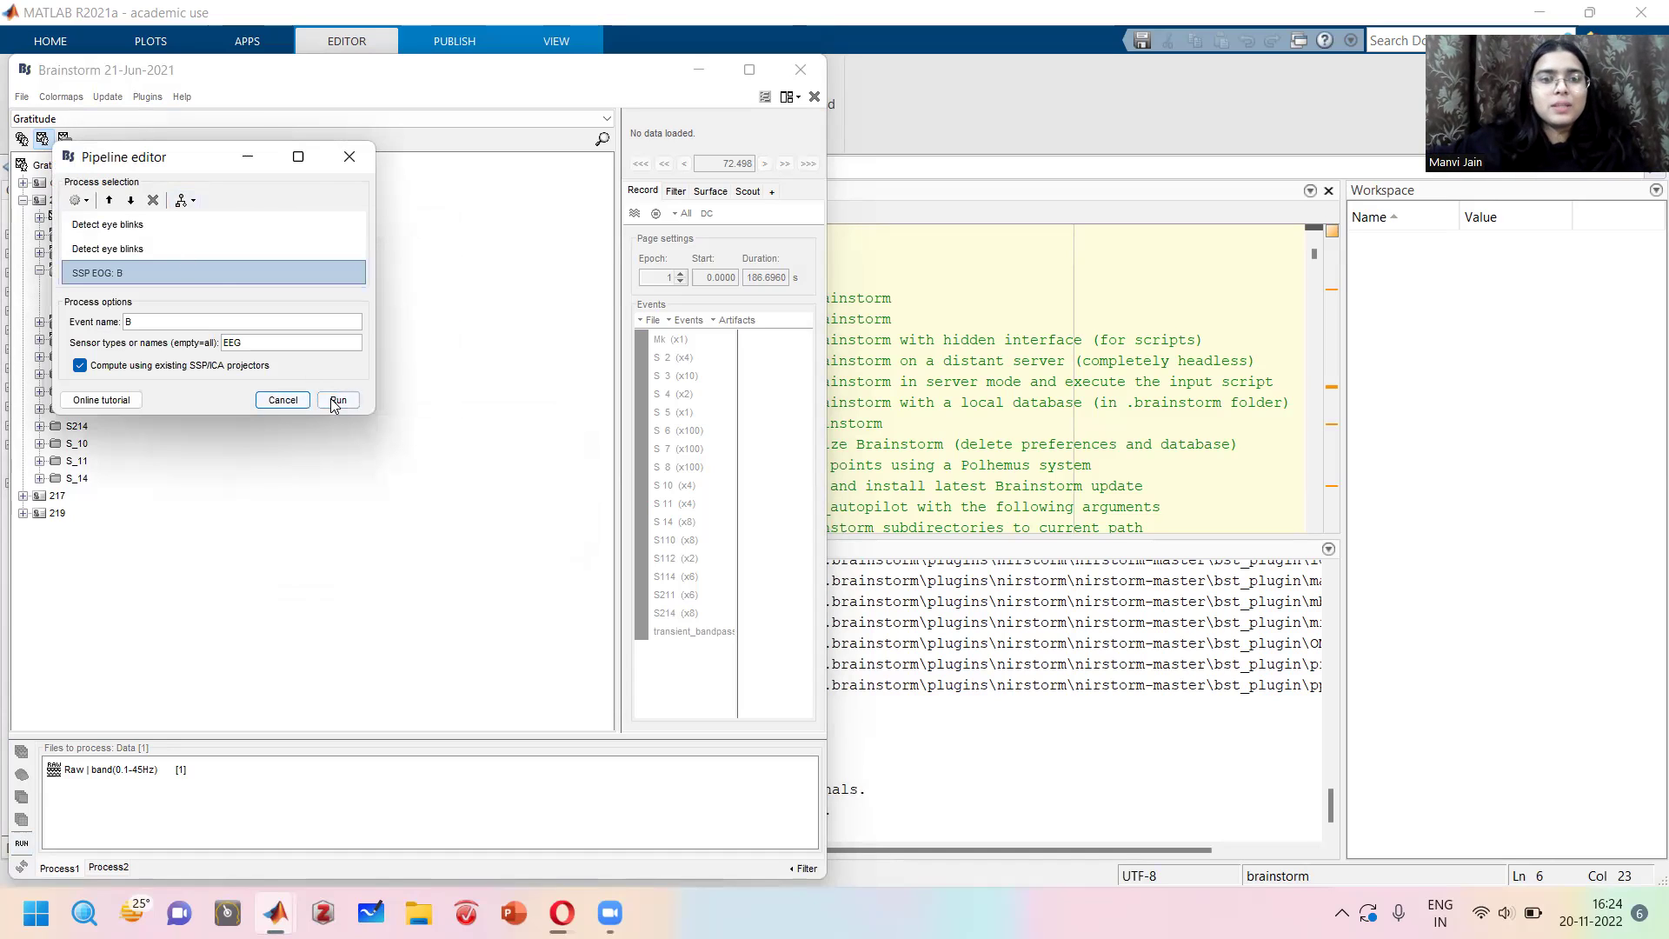
pyautogui.click(292, 405)
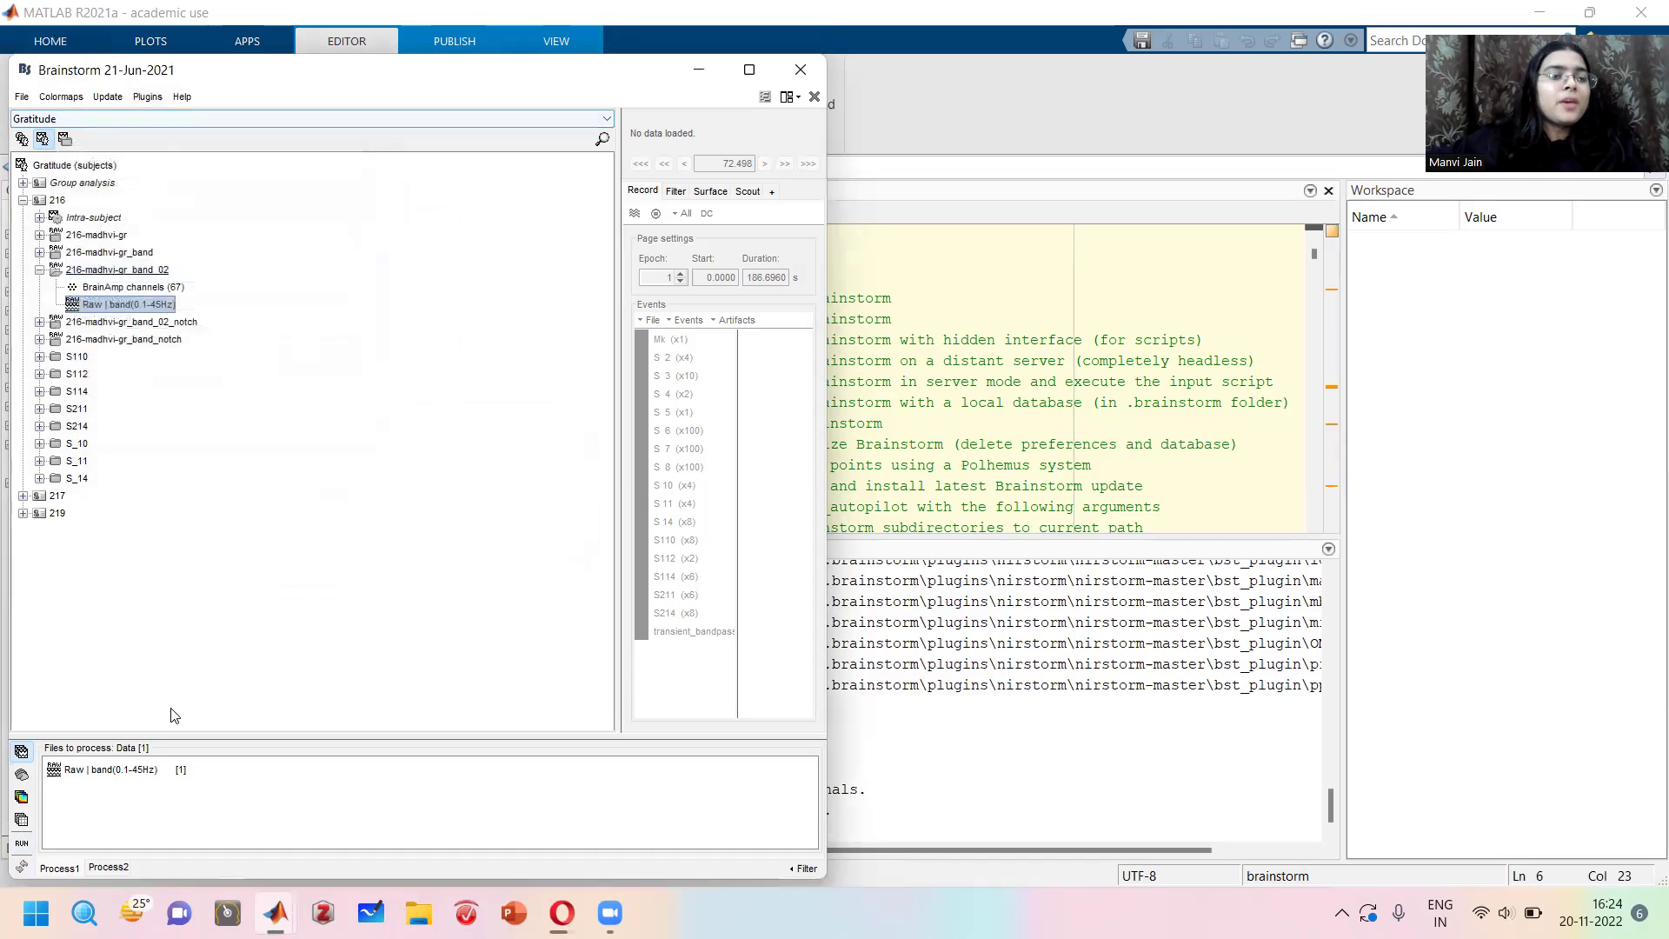
# Remove the Raw | band(0.1-45Hz) file from the files to process.
pyautogui.click(122, 770)
pyautogui.press('Delete')
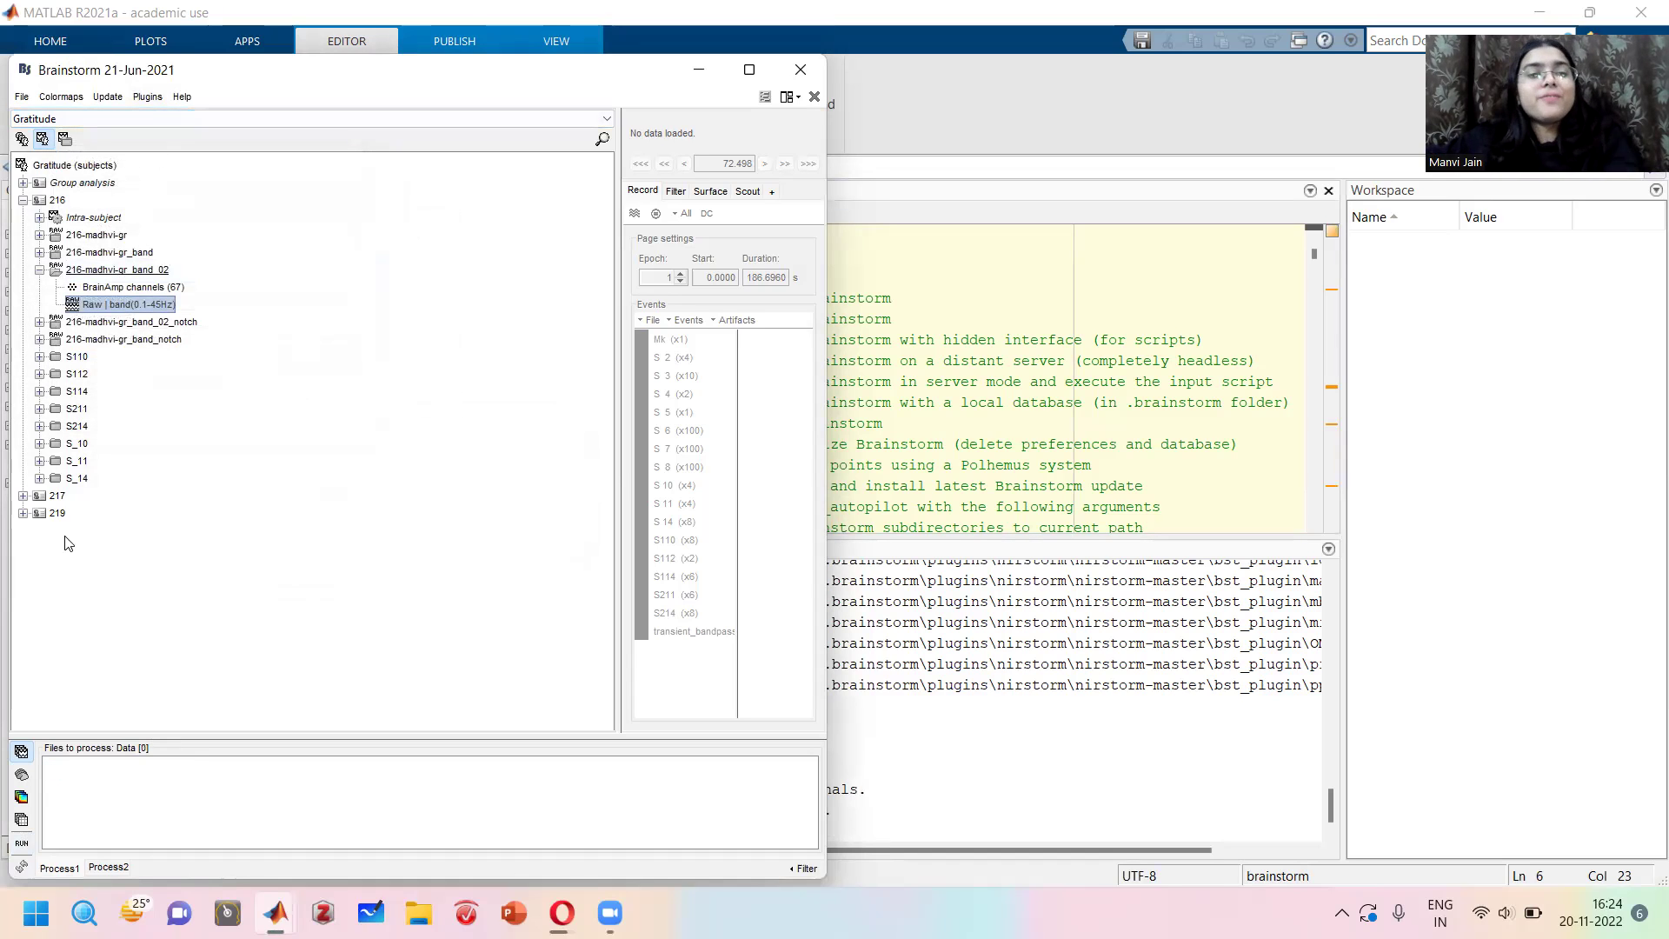
# Open the Raw | band(0.1-45Hz) | notch(50Hz) recording in the band_notch folder, inspect blink event B at higher gain, and close it.
pyautogui.click(39, 338)
pyautogui.doubleClick(93, 373)
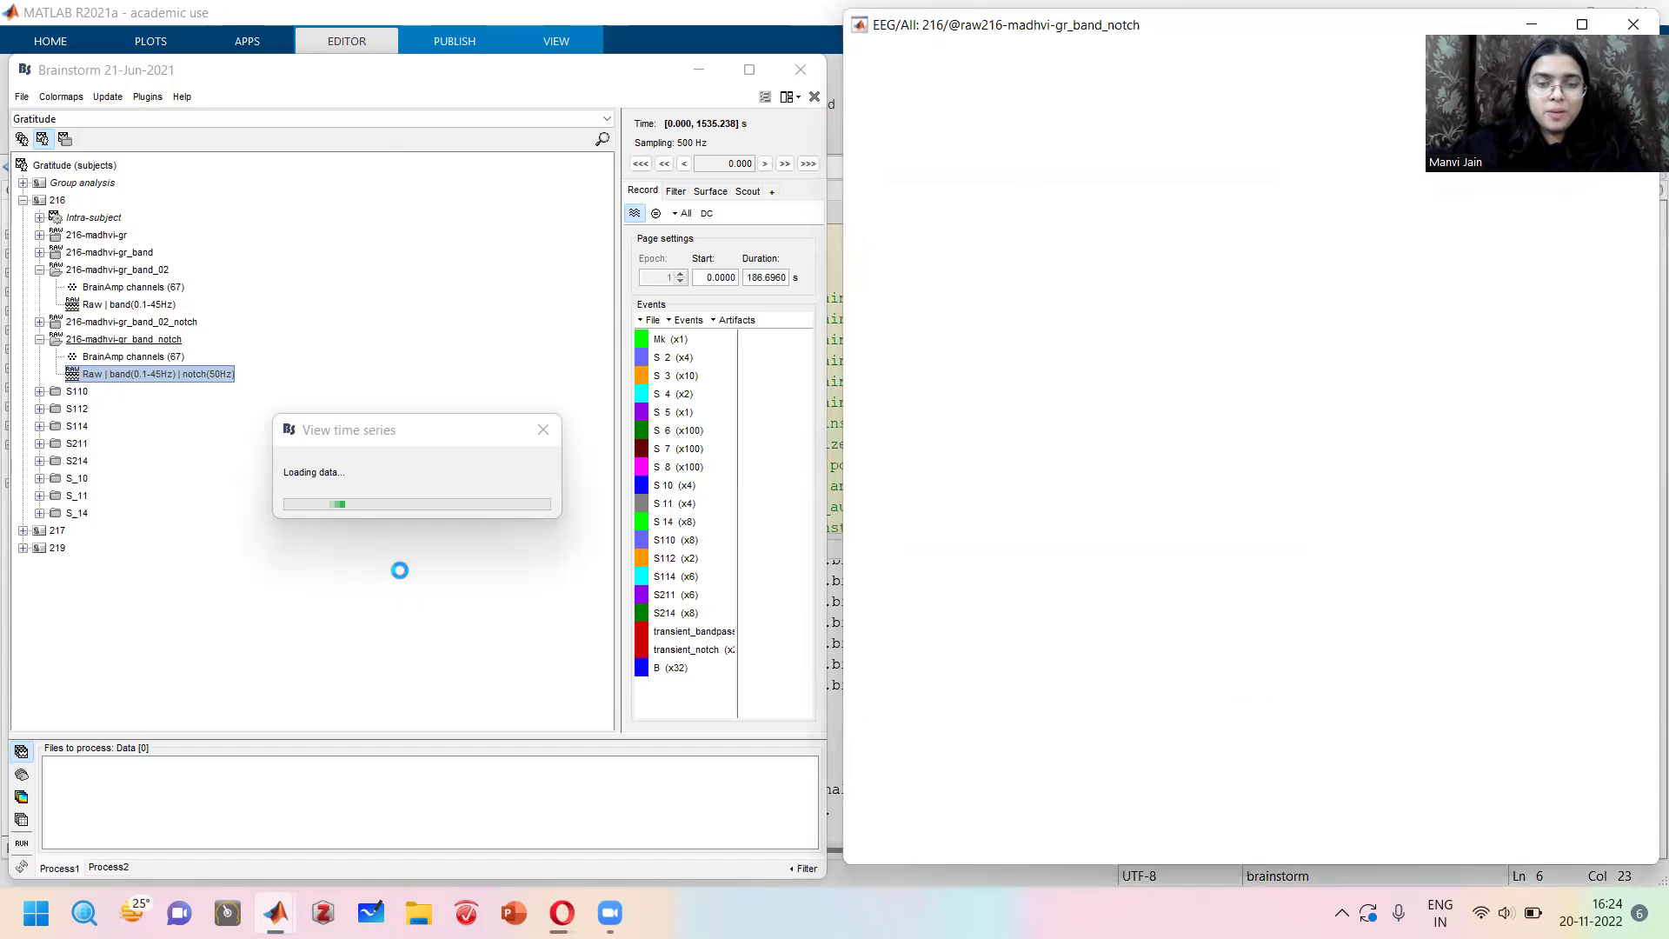
pyautogui.click(671, 668)
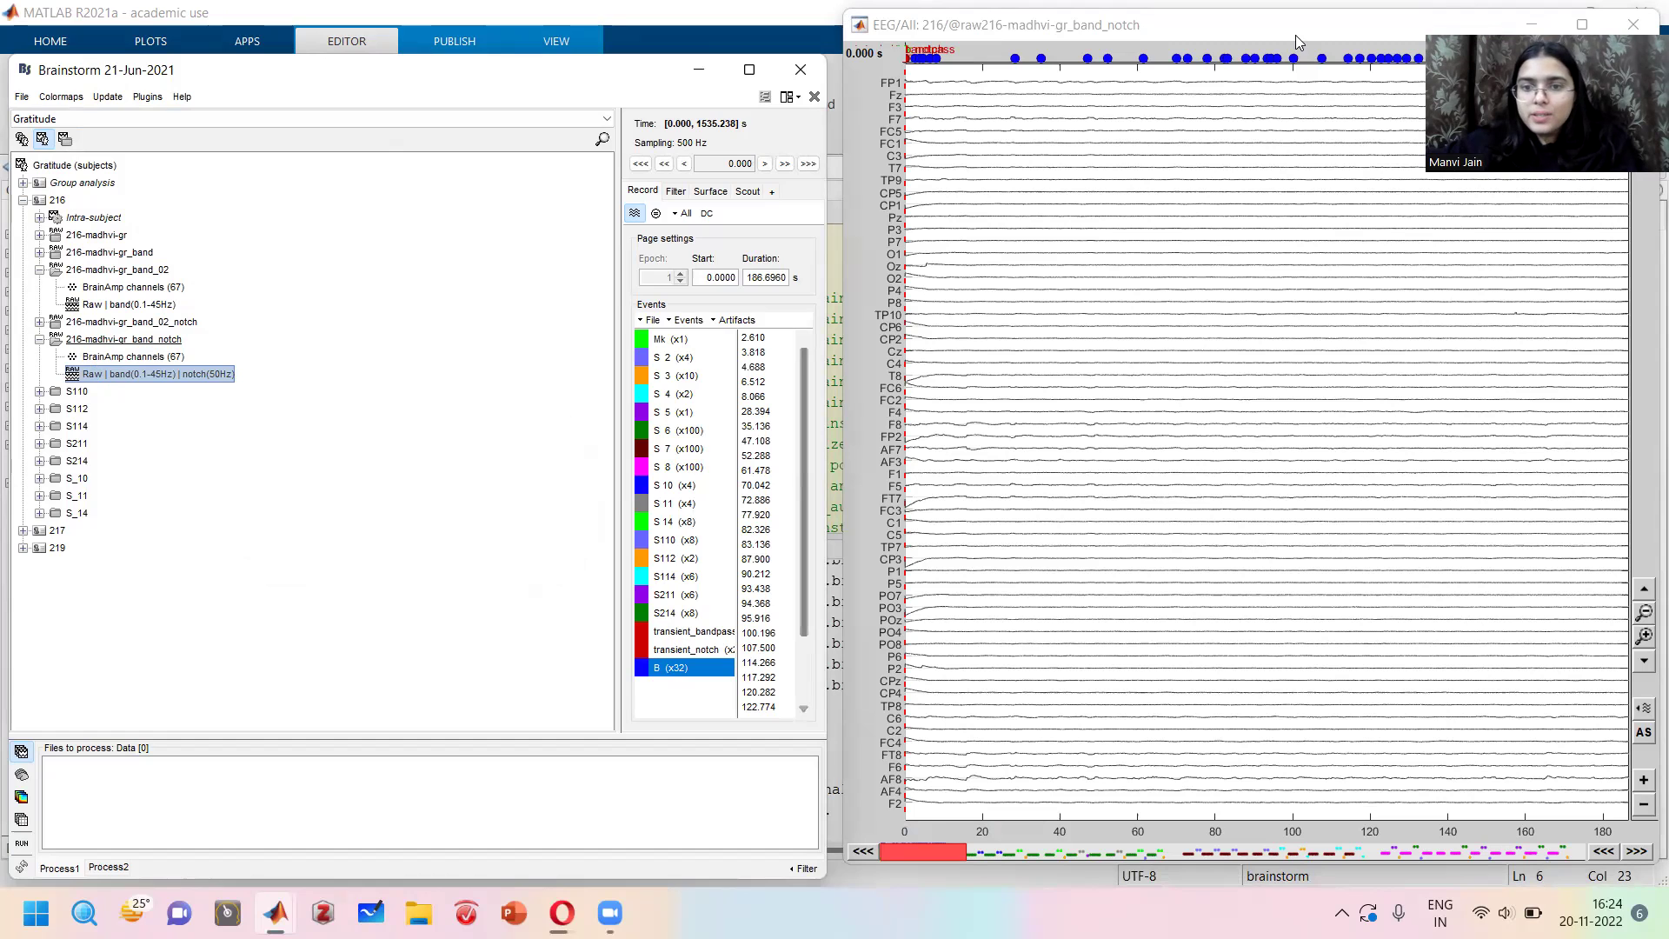
pyautogui.moveTo(1185, 683)
pyautogui.mouseDown()
pyautogui.moveTo(1149, 461)
pyautogui.moveTo(1153, 305)
pyautogui.mouseUp()
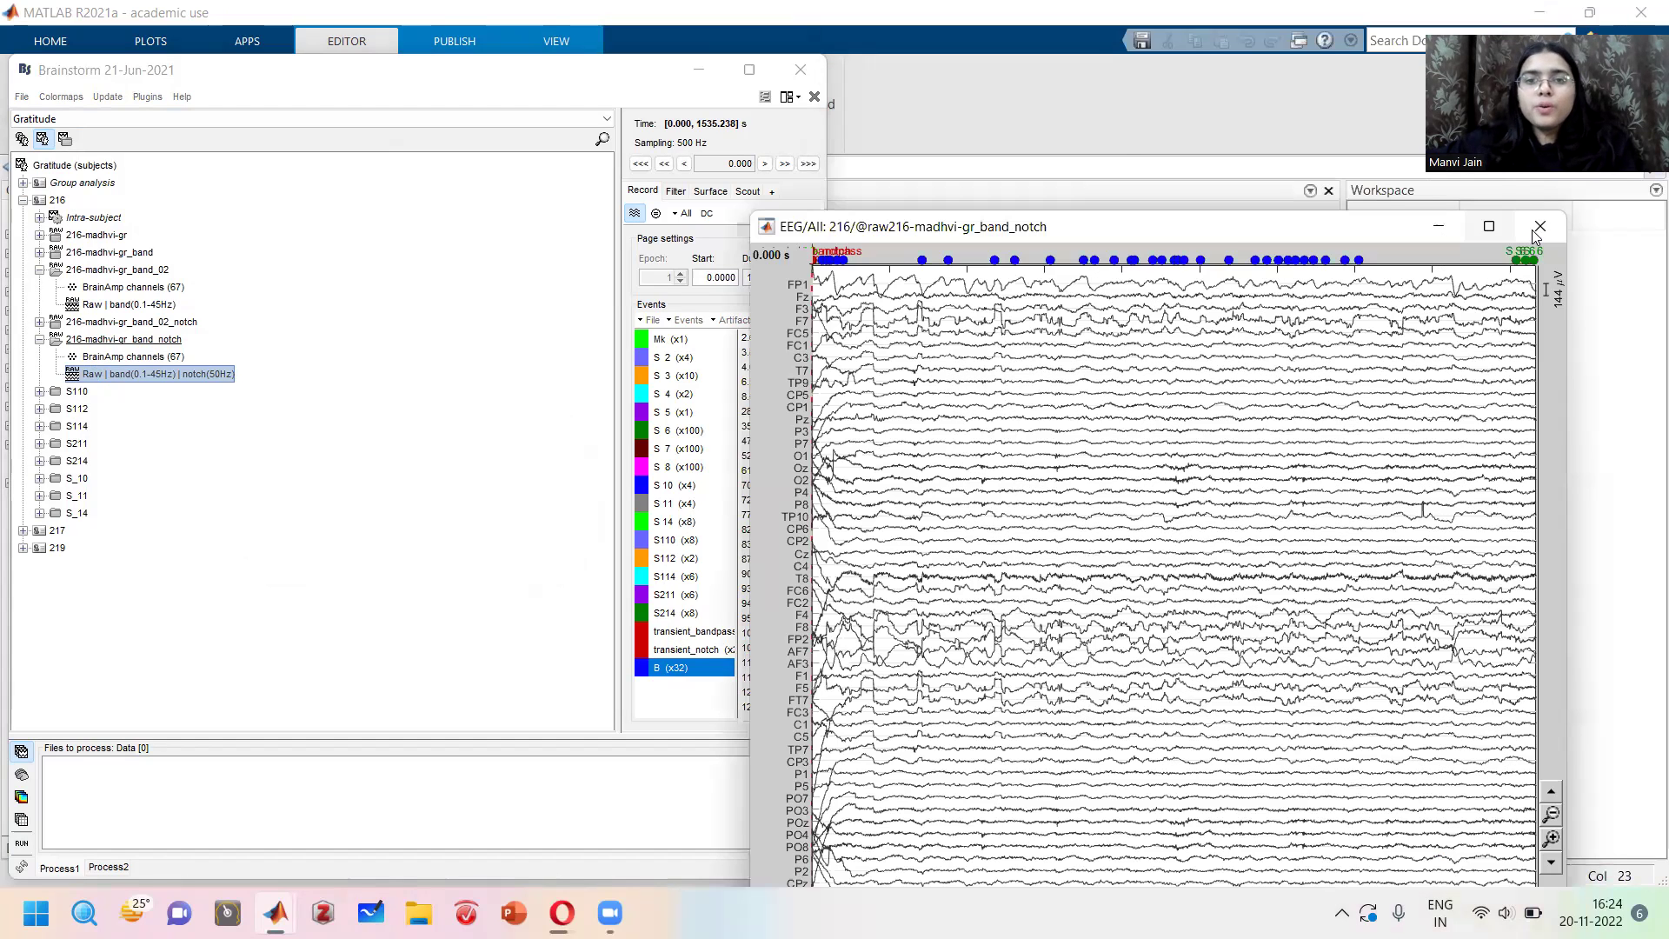
pyautogui.click(1538, 228)
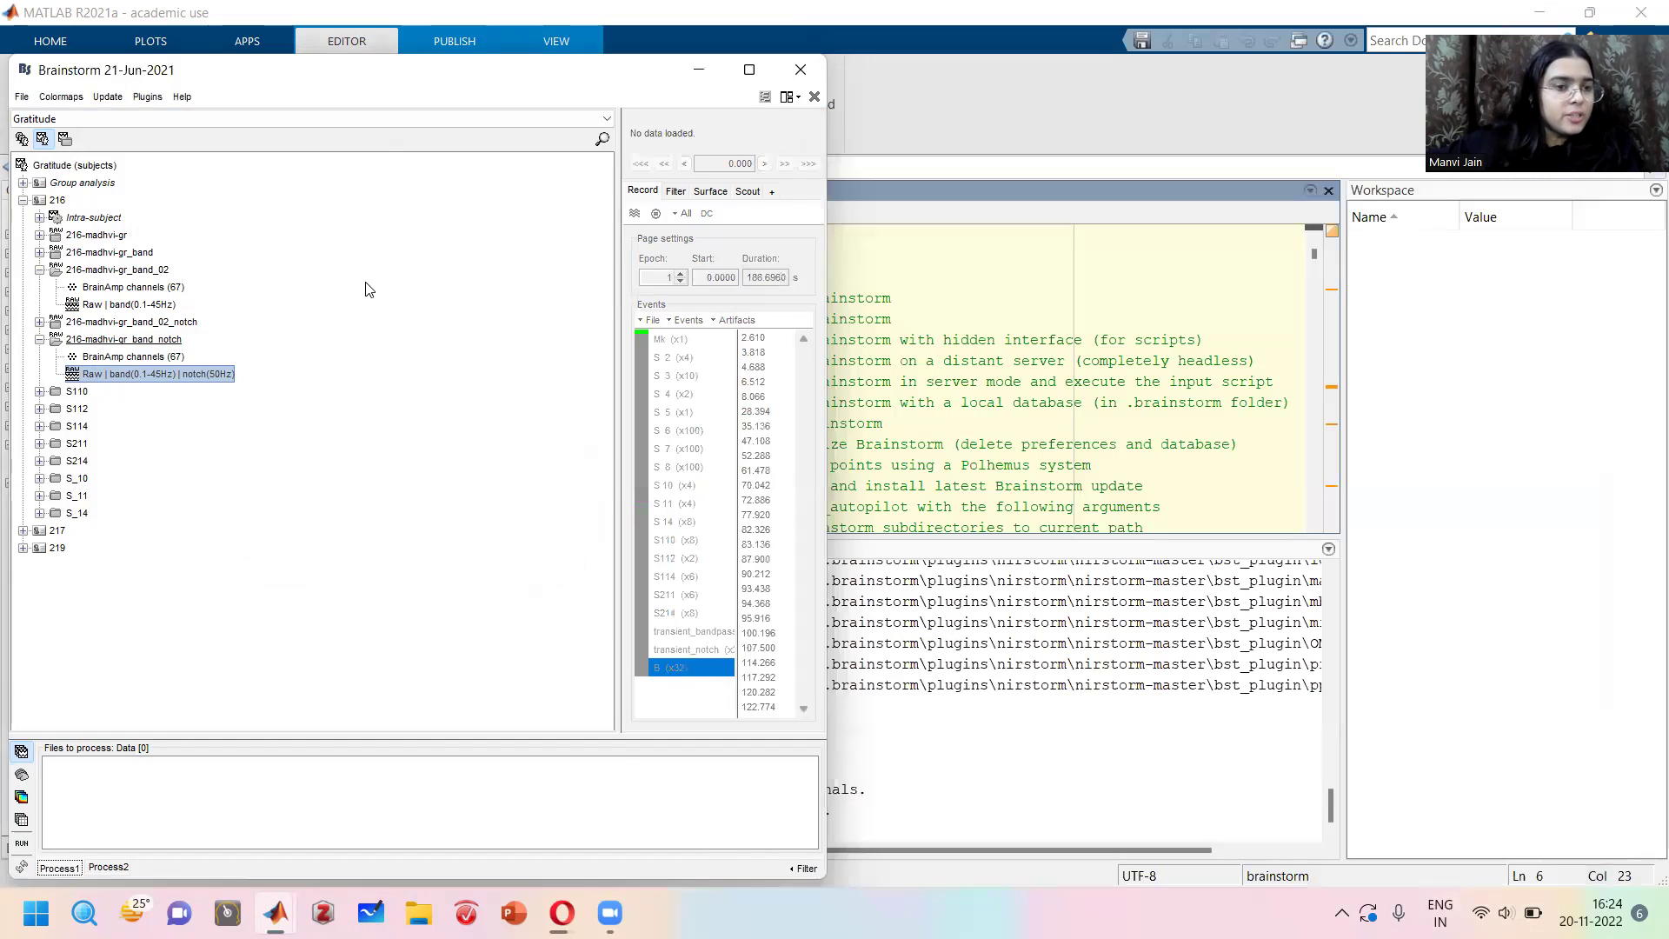
# Reopen the band-passed and notch-filtered recording and review the occurrence times of events S110, S112, S114, S211 and S214.
pyautogui.doubleClick(93, 376)
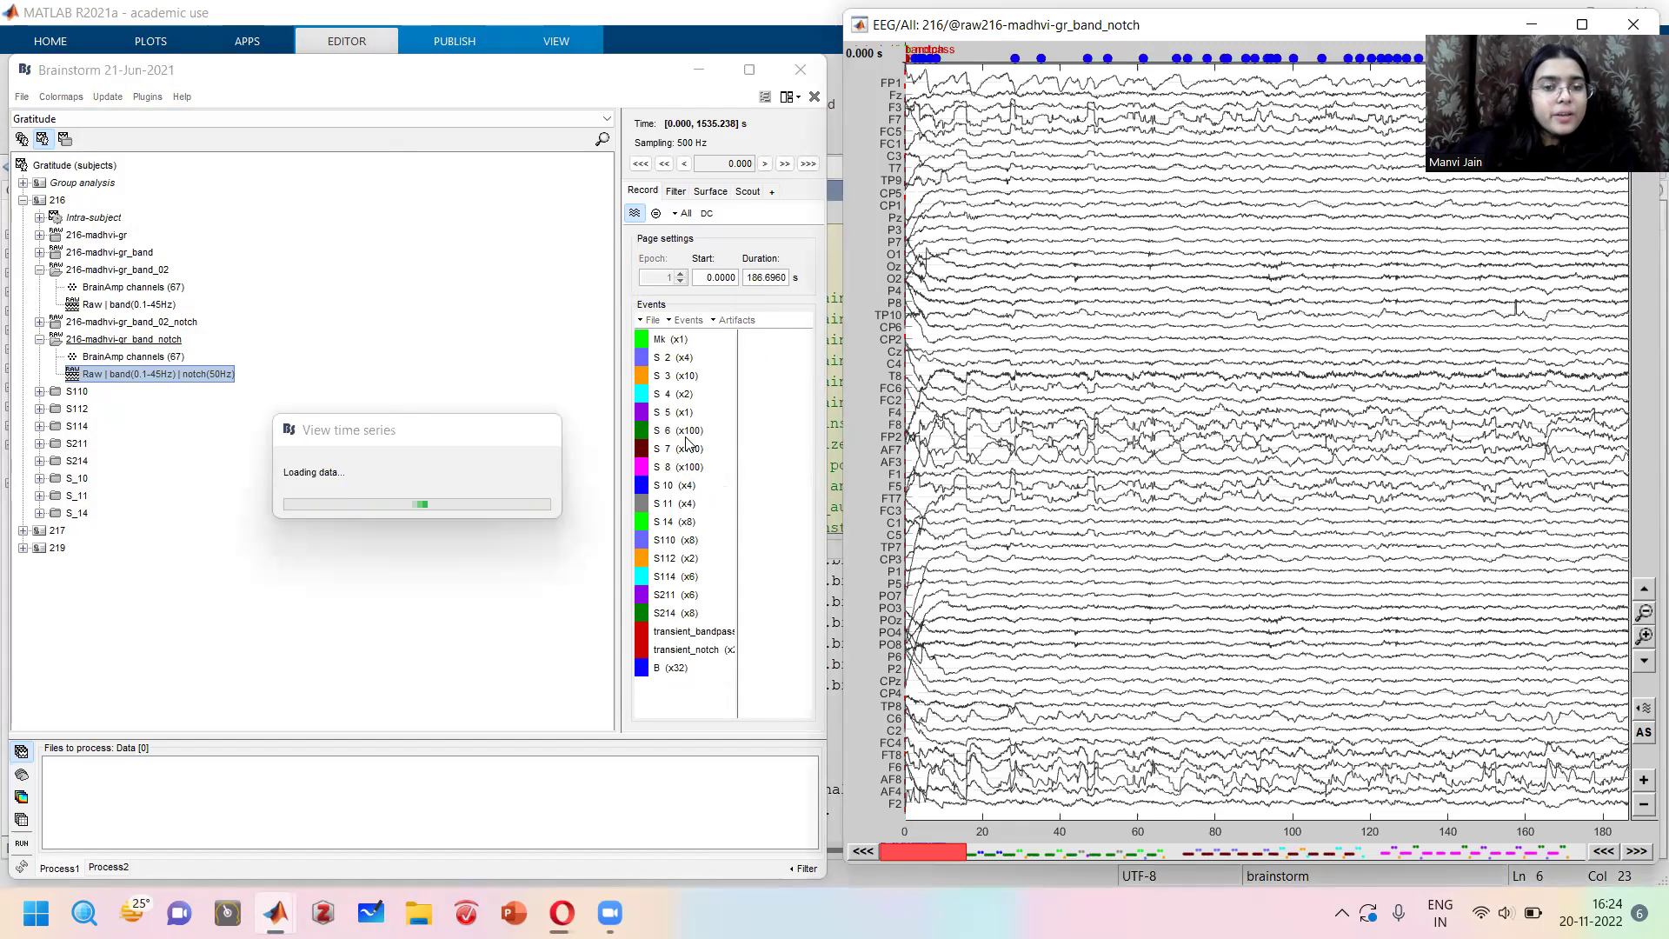
pyautogui.click(686, 541)
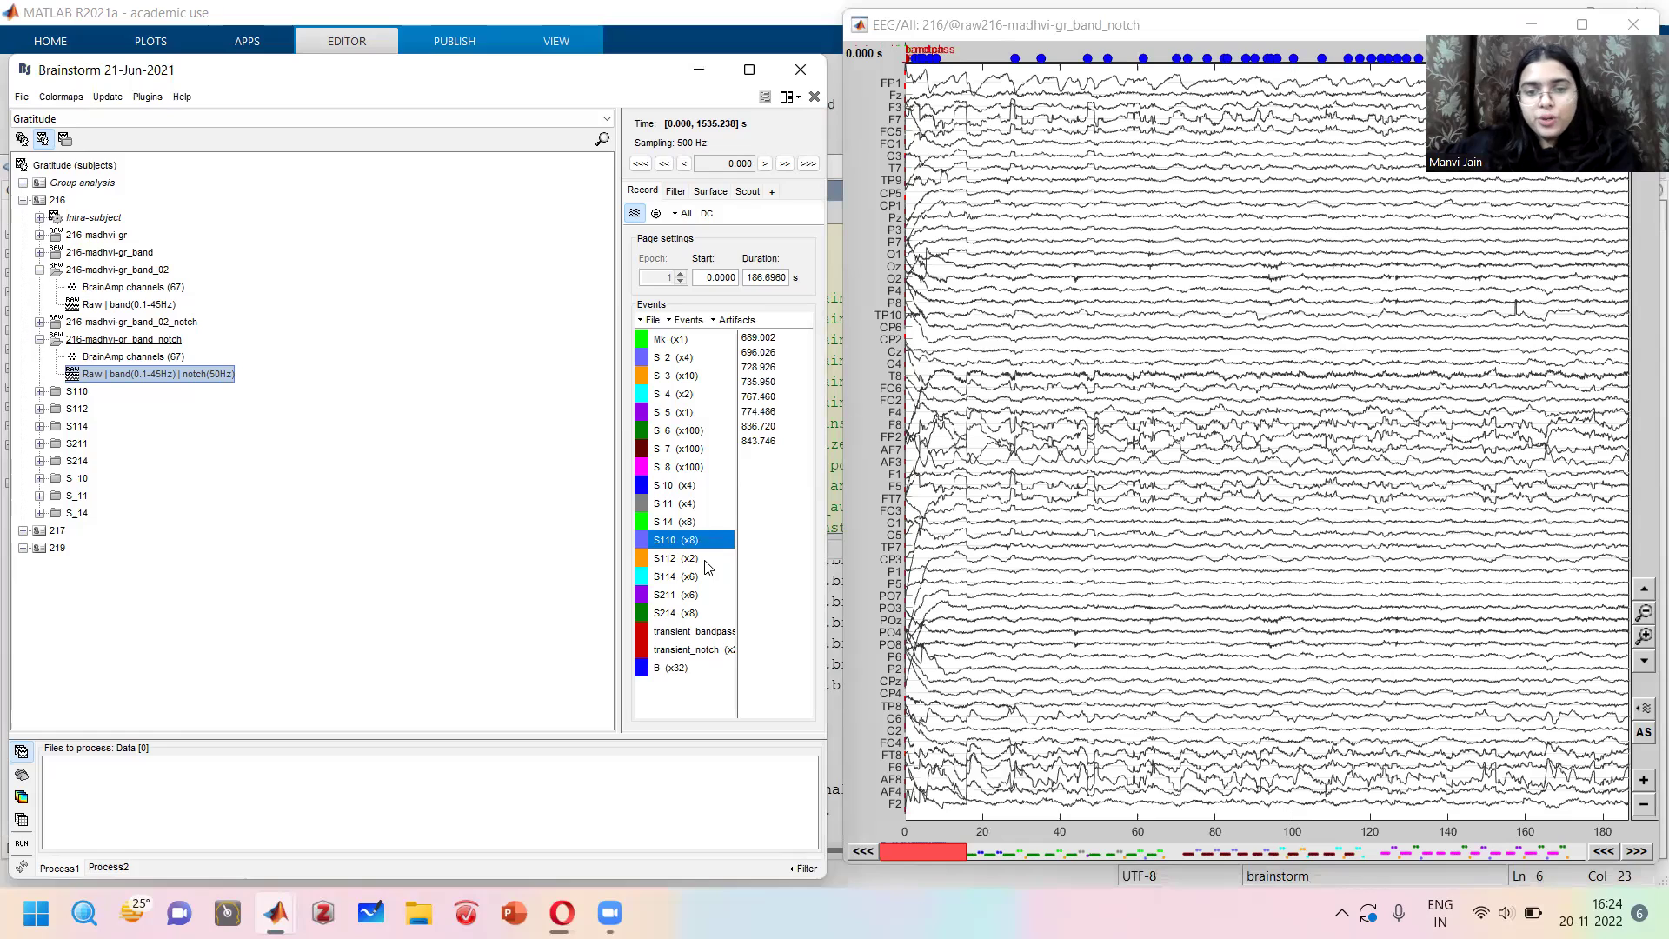
pyautogui.click(687, 558)
pyautogui.click(712, 577)
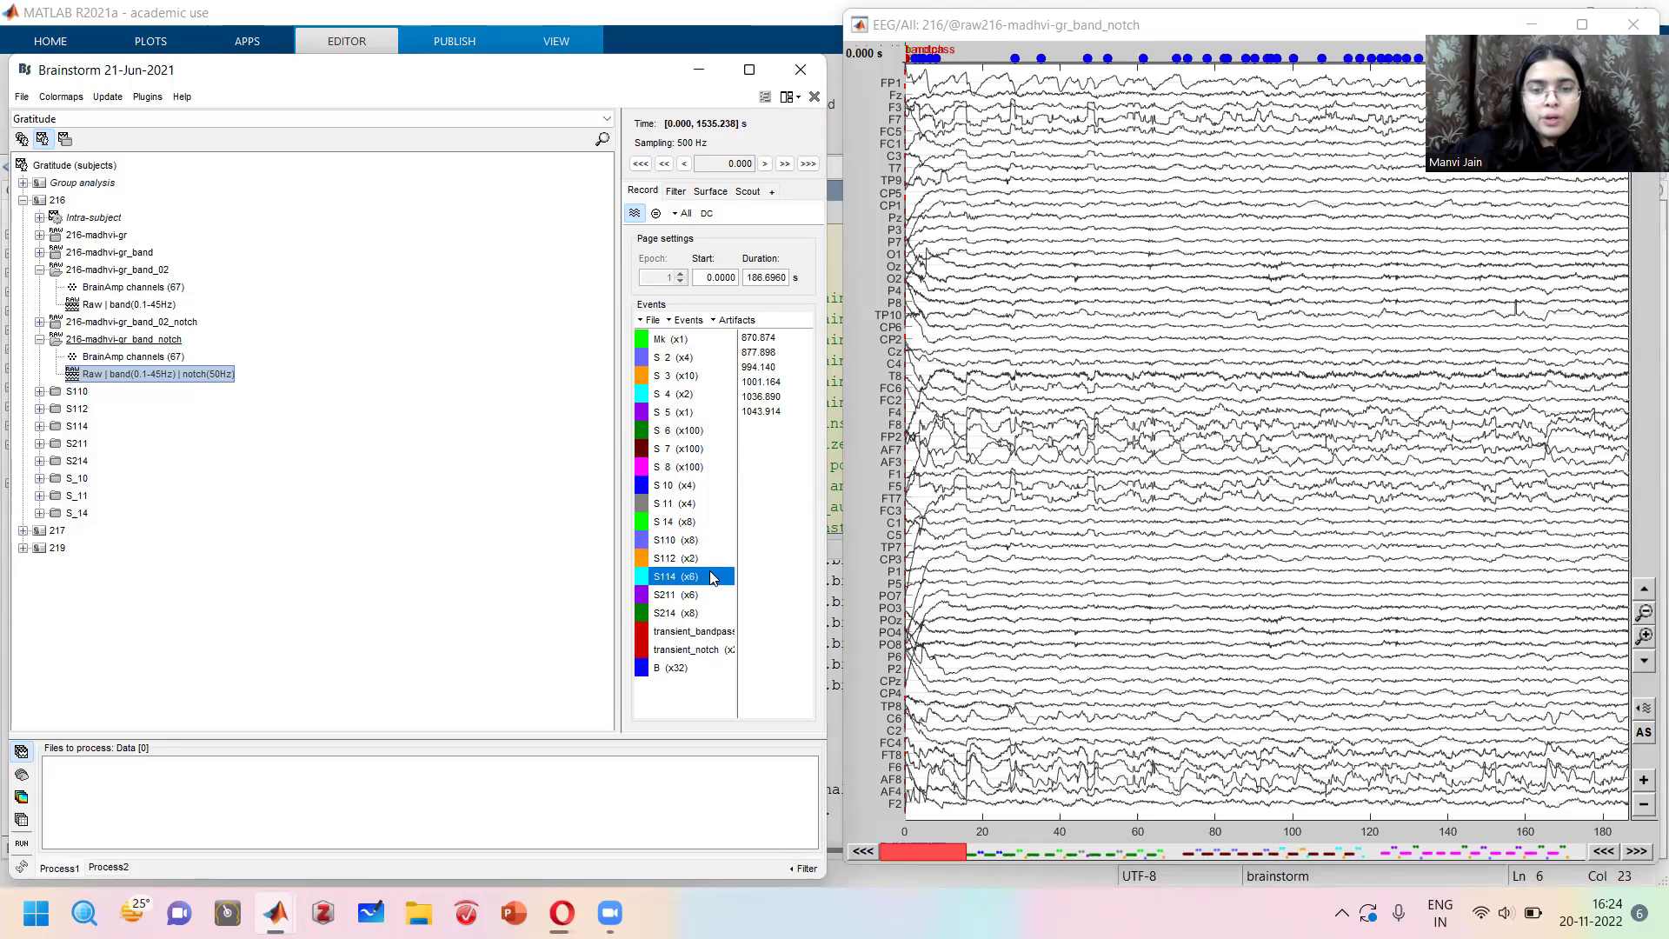
pyautogui.click(712, 597)
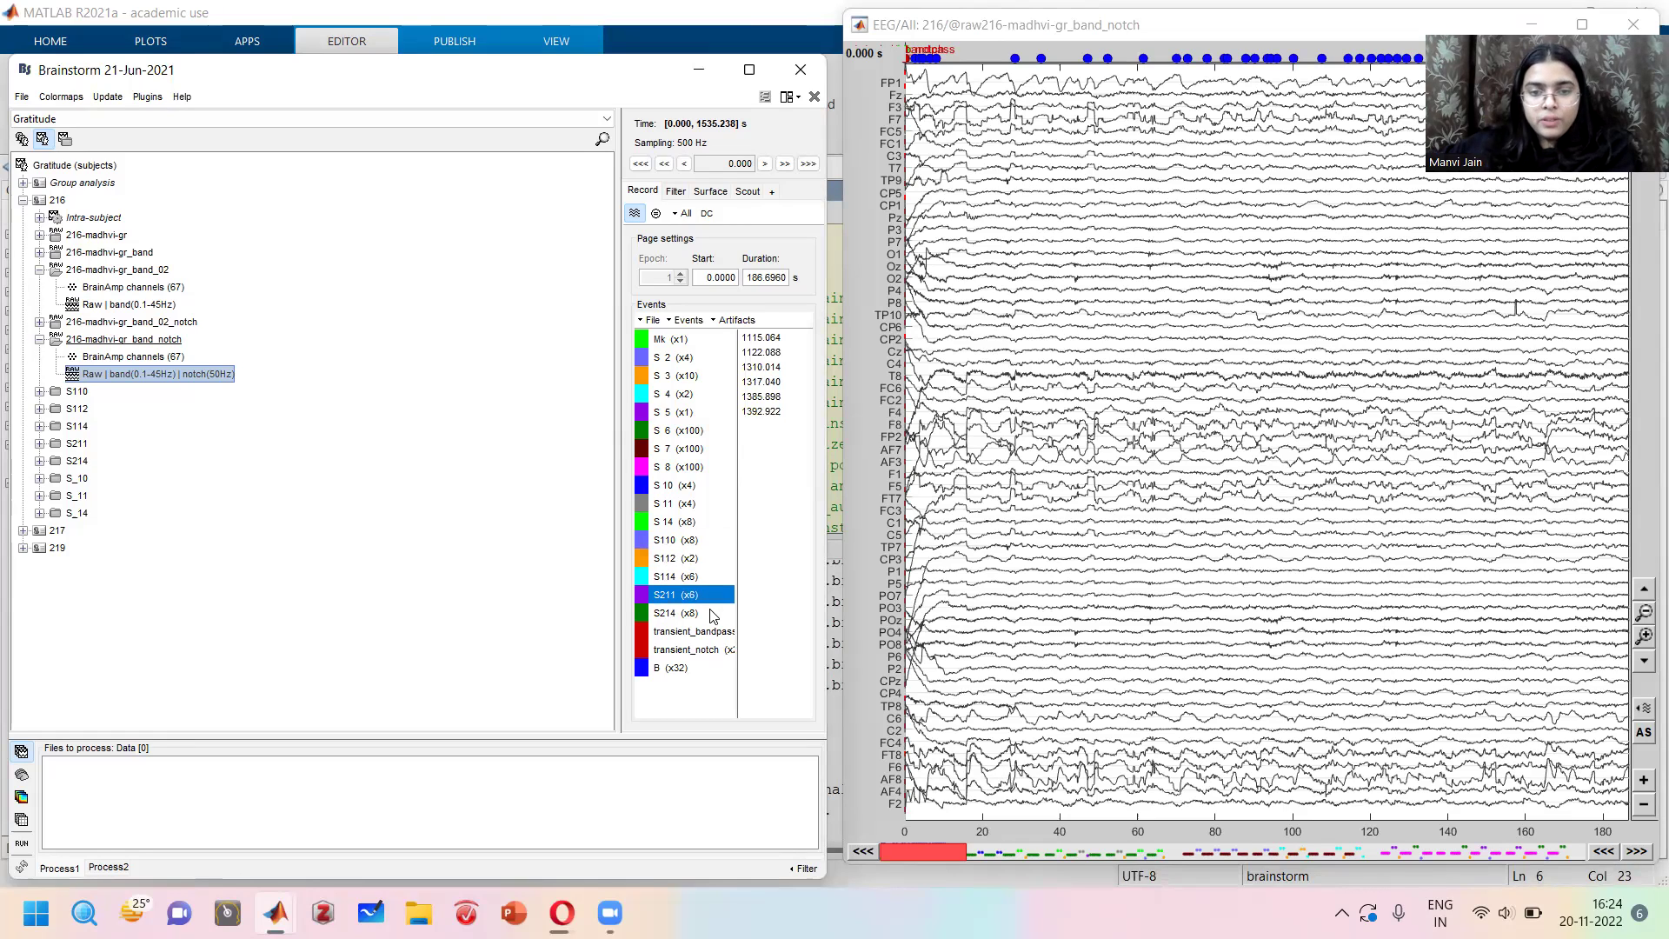
pyautogui.click(712, 613)
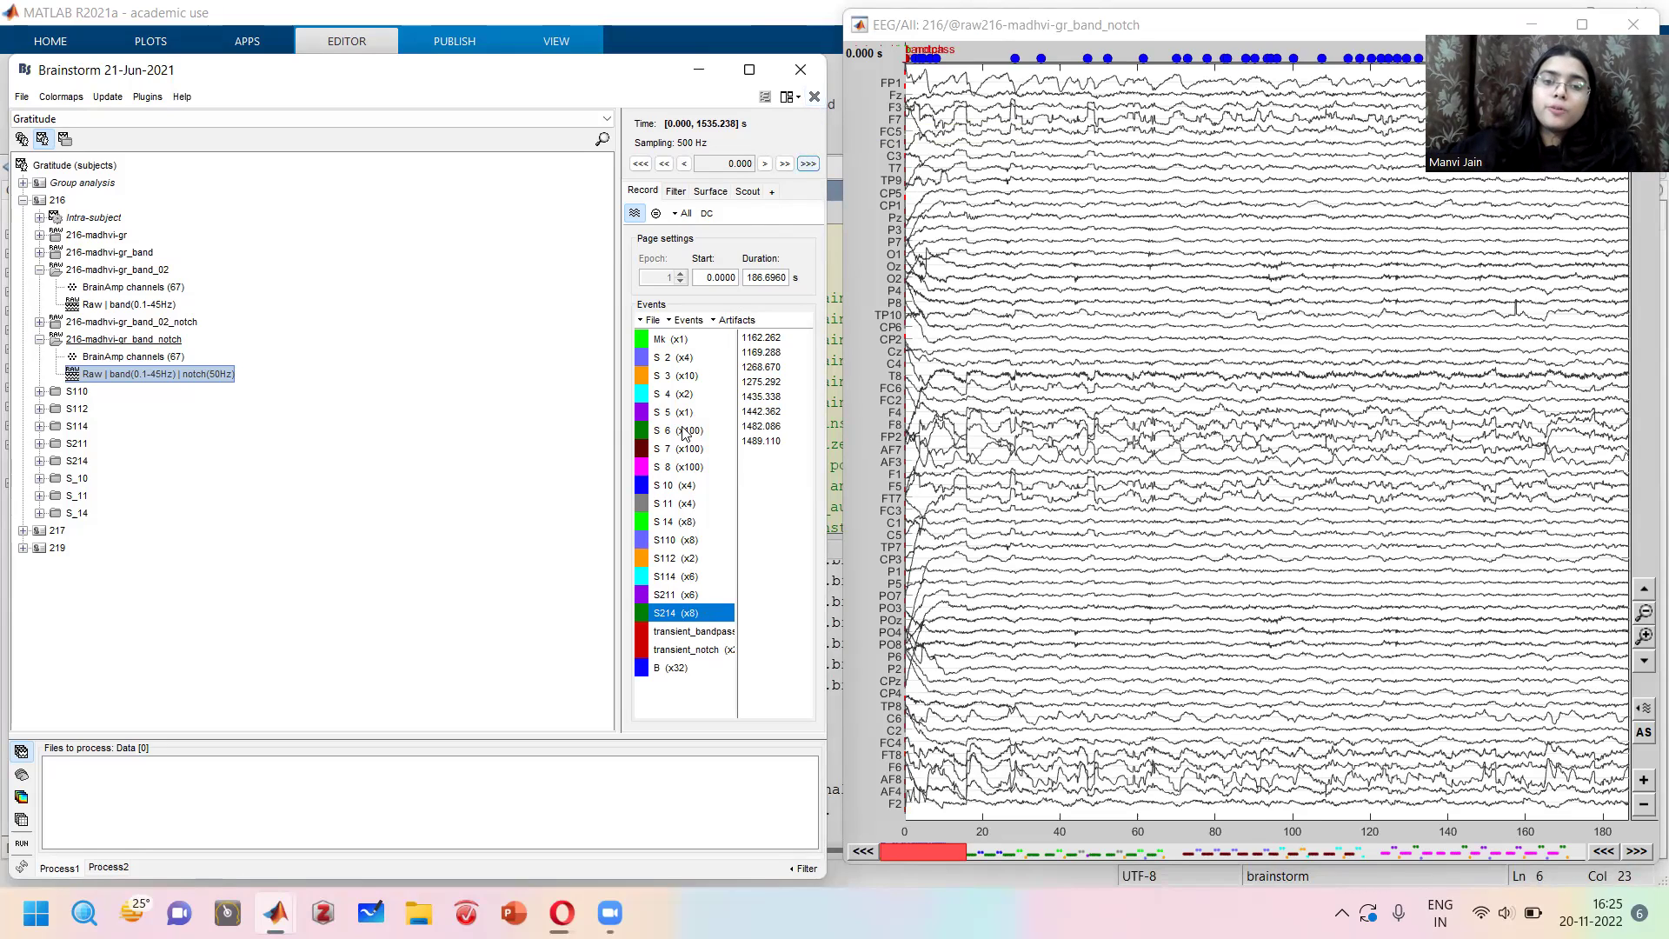
pyautogui.click(671, 597)
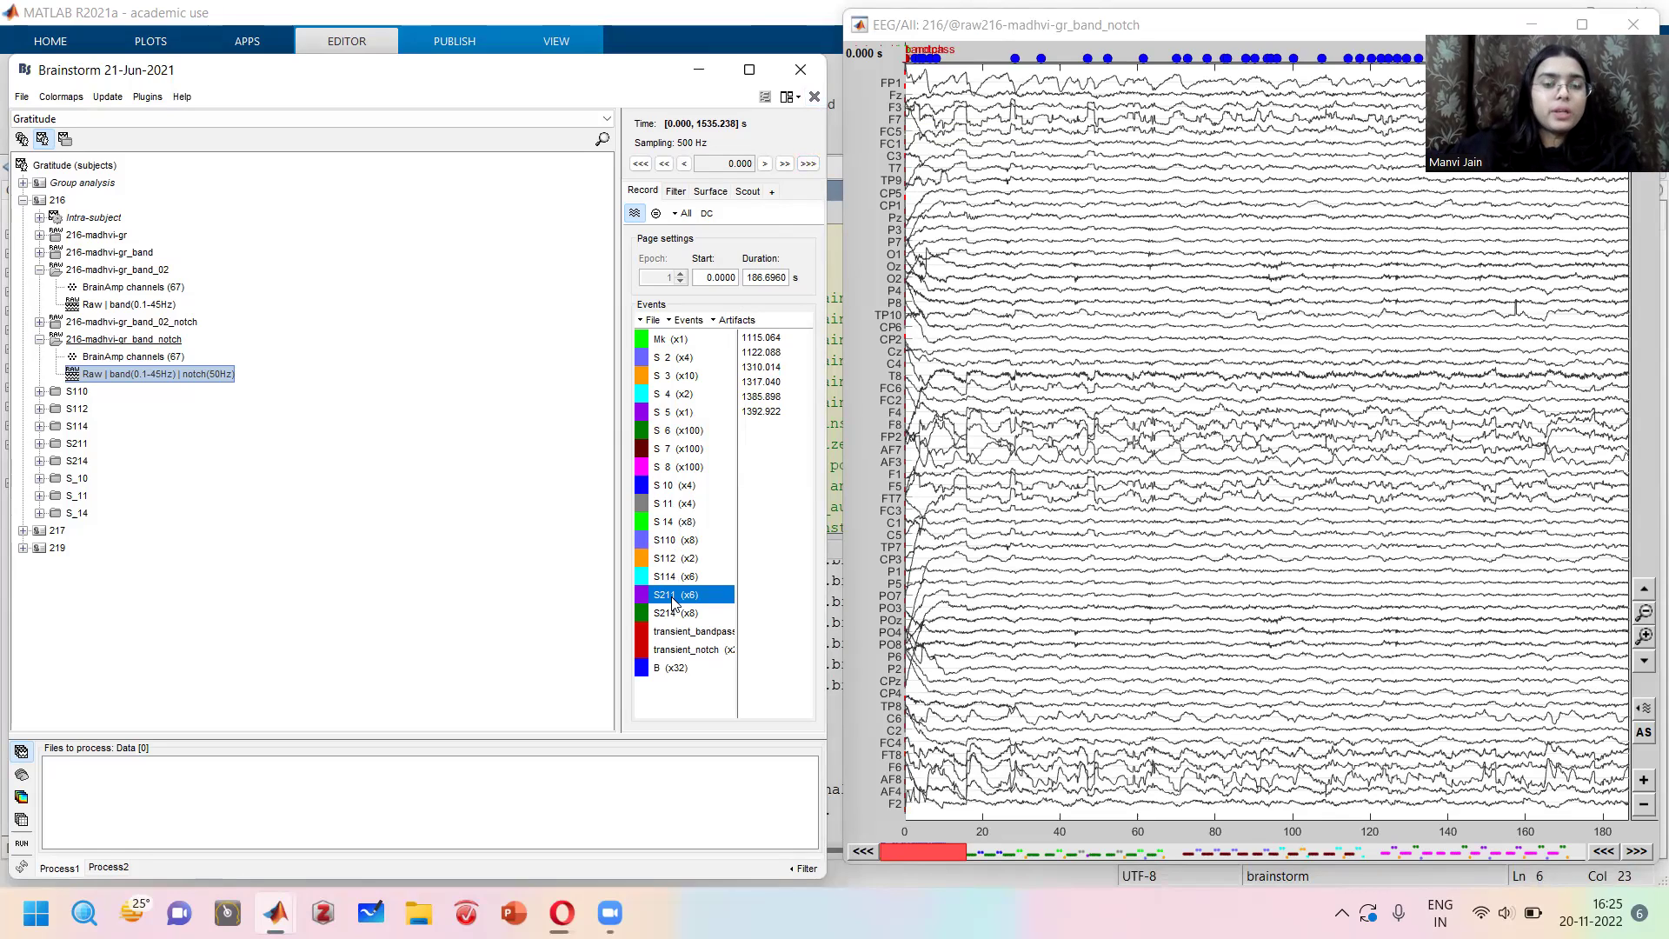
# Review the occurrence times of events S110 and S 10 in the filtered recording.
pyautogui.click(672, 541)
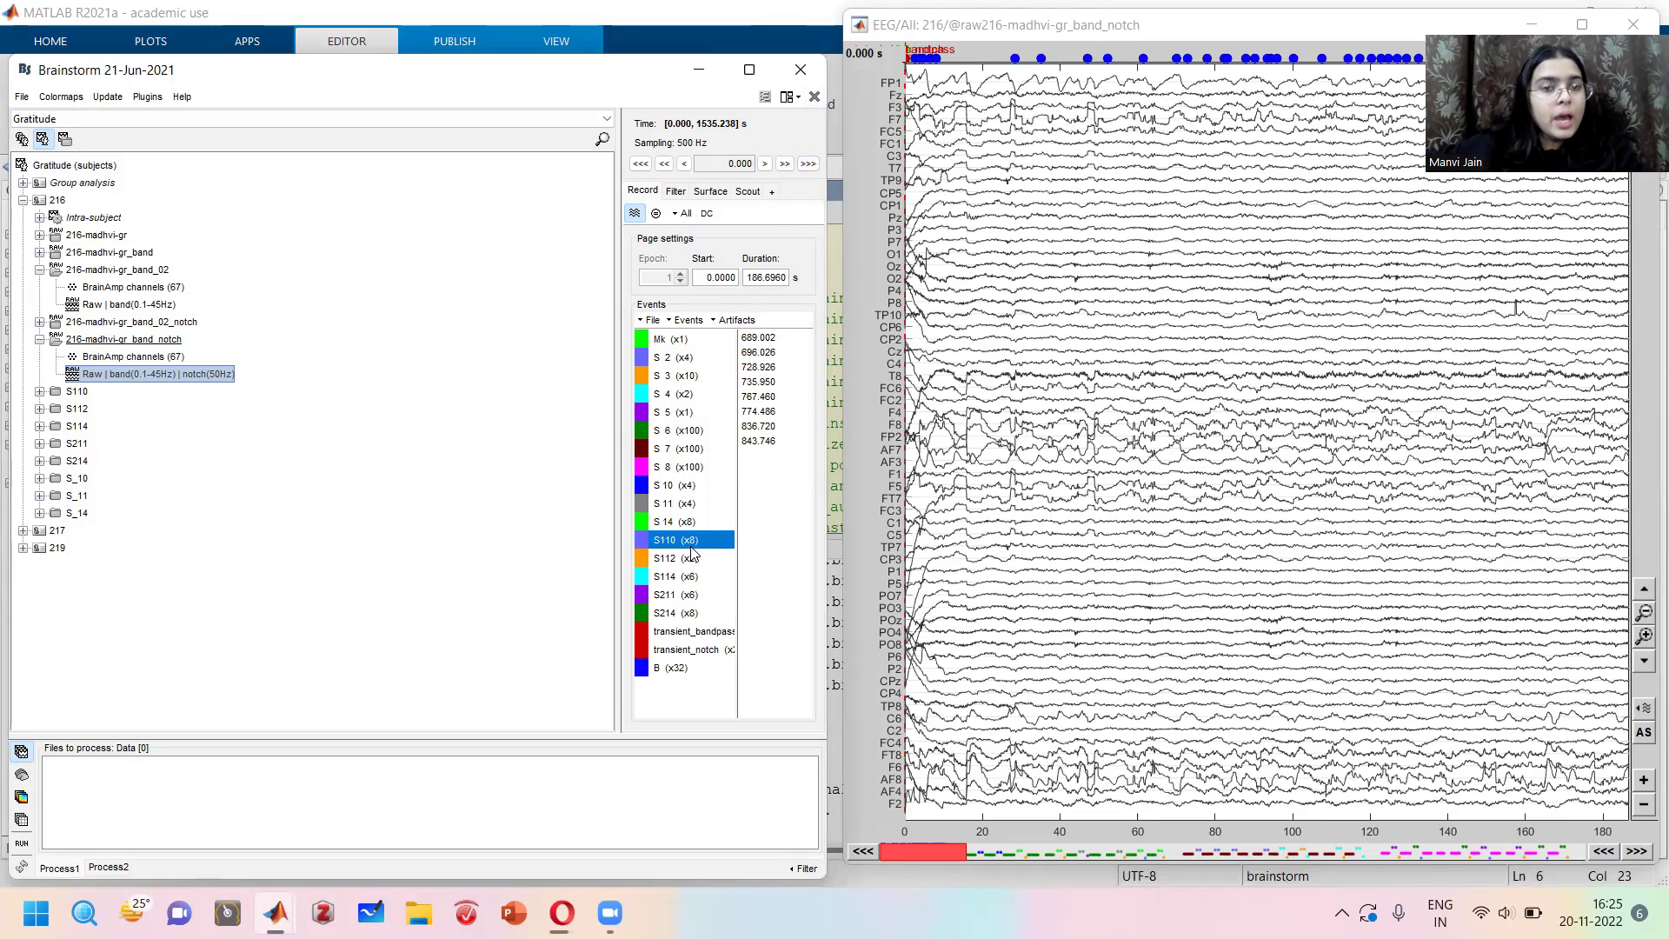
pyautogui.click(695, 484)
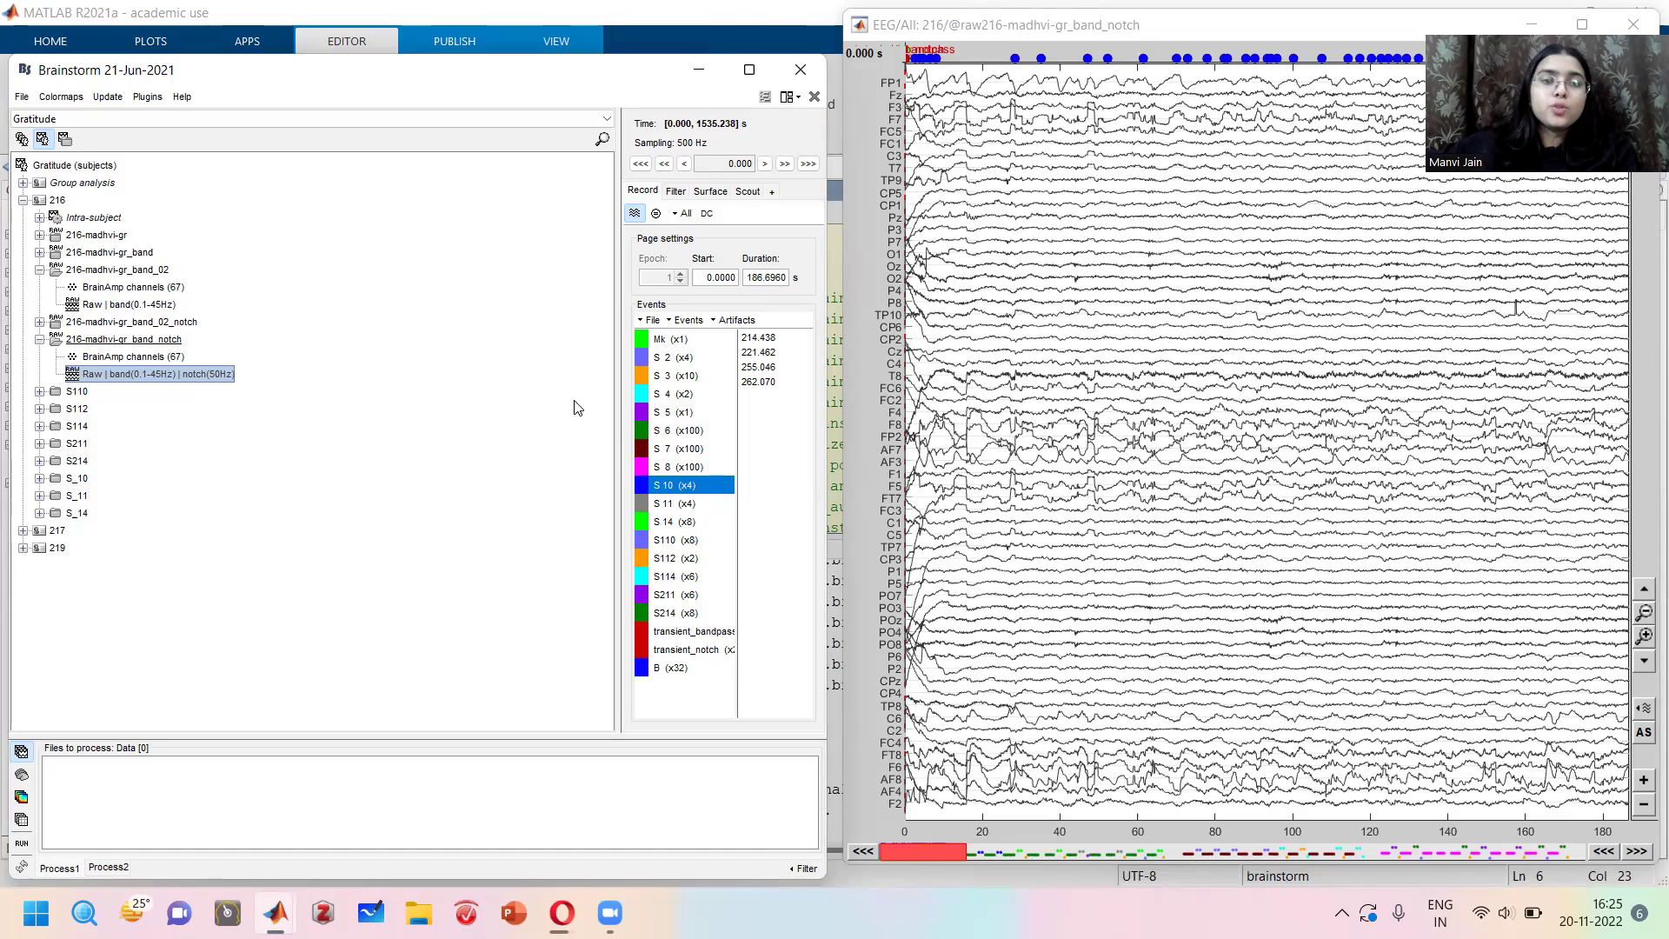
# Set up a database import of the band-passed and notch-filtered recording's S 10 epochs from -100 to 1000 ms, and cancel it.
pyautogui.rightClick(191, 379)
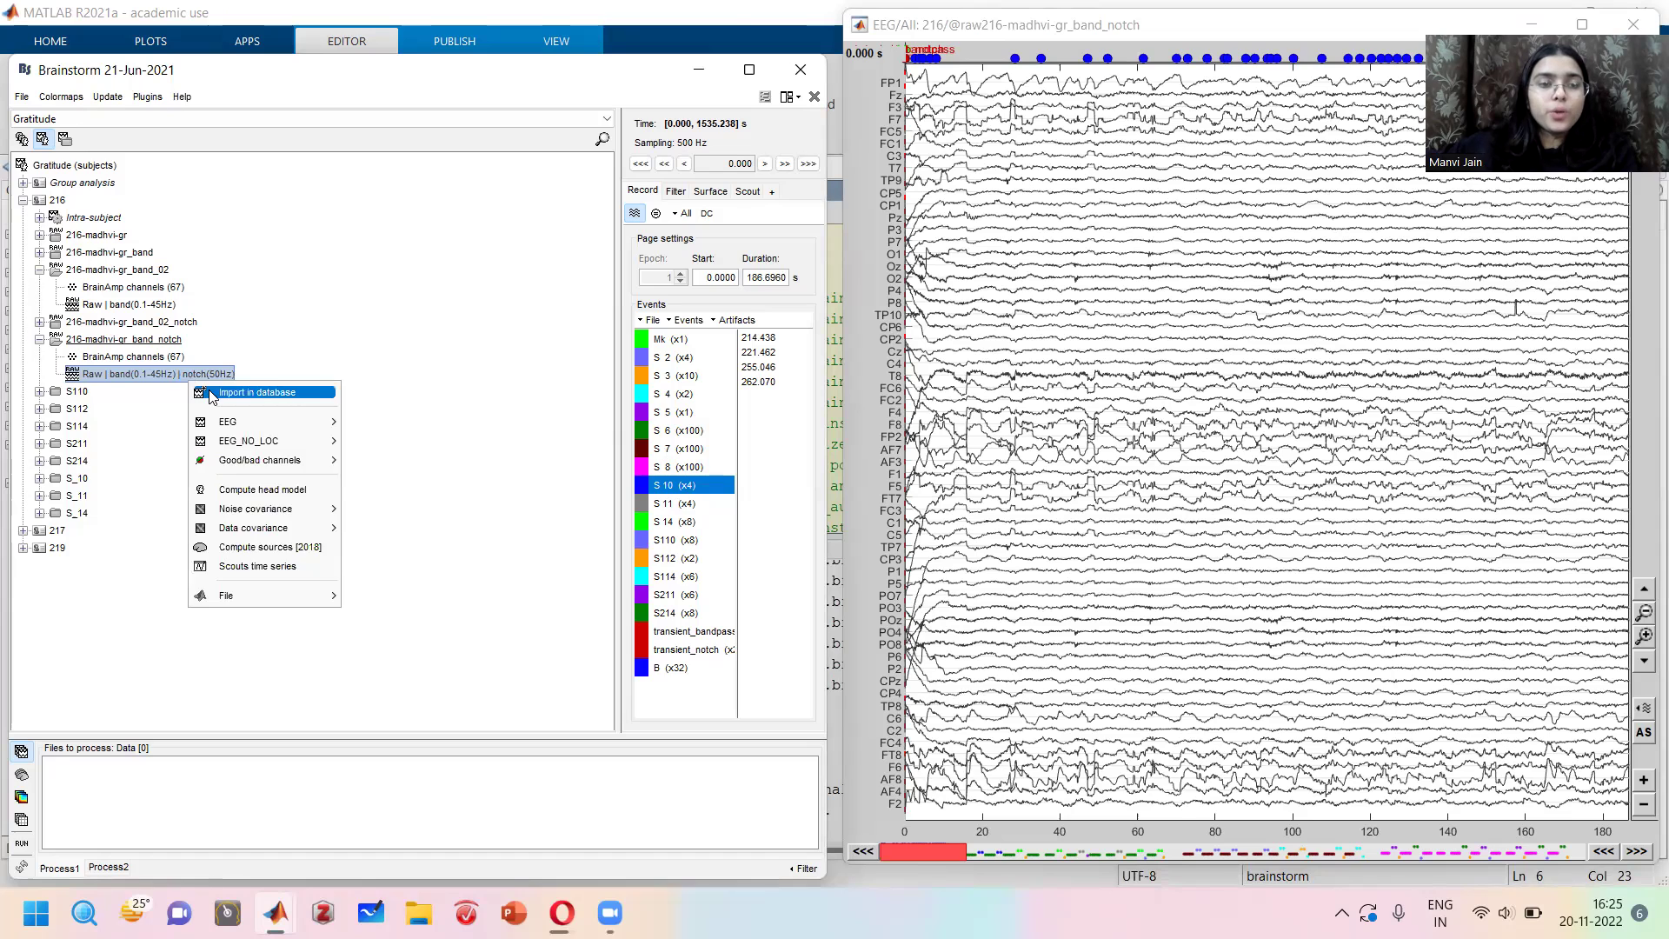
pyautogui.click(211, 393)
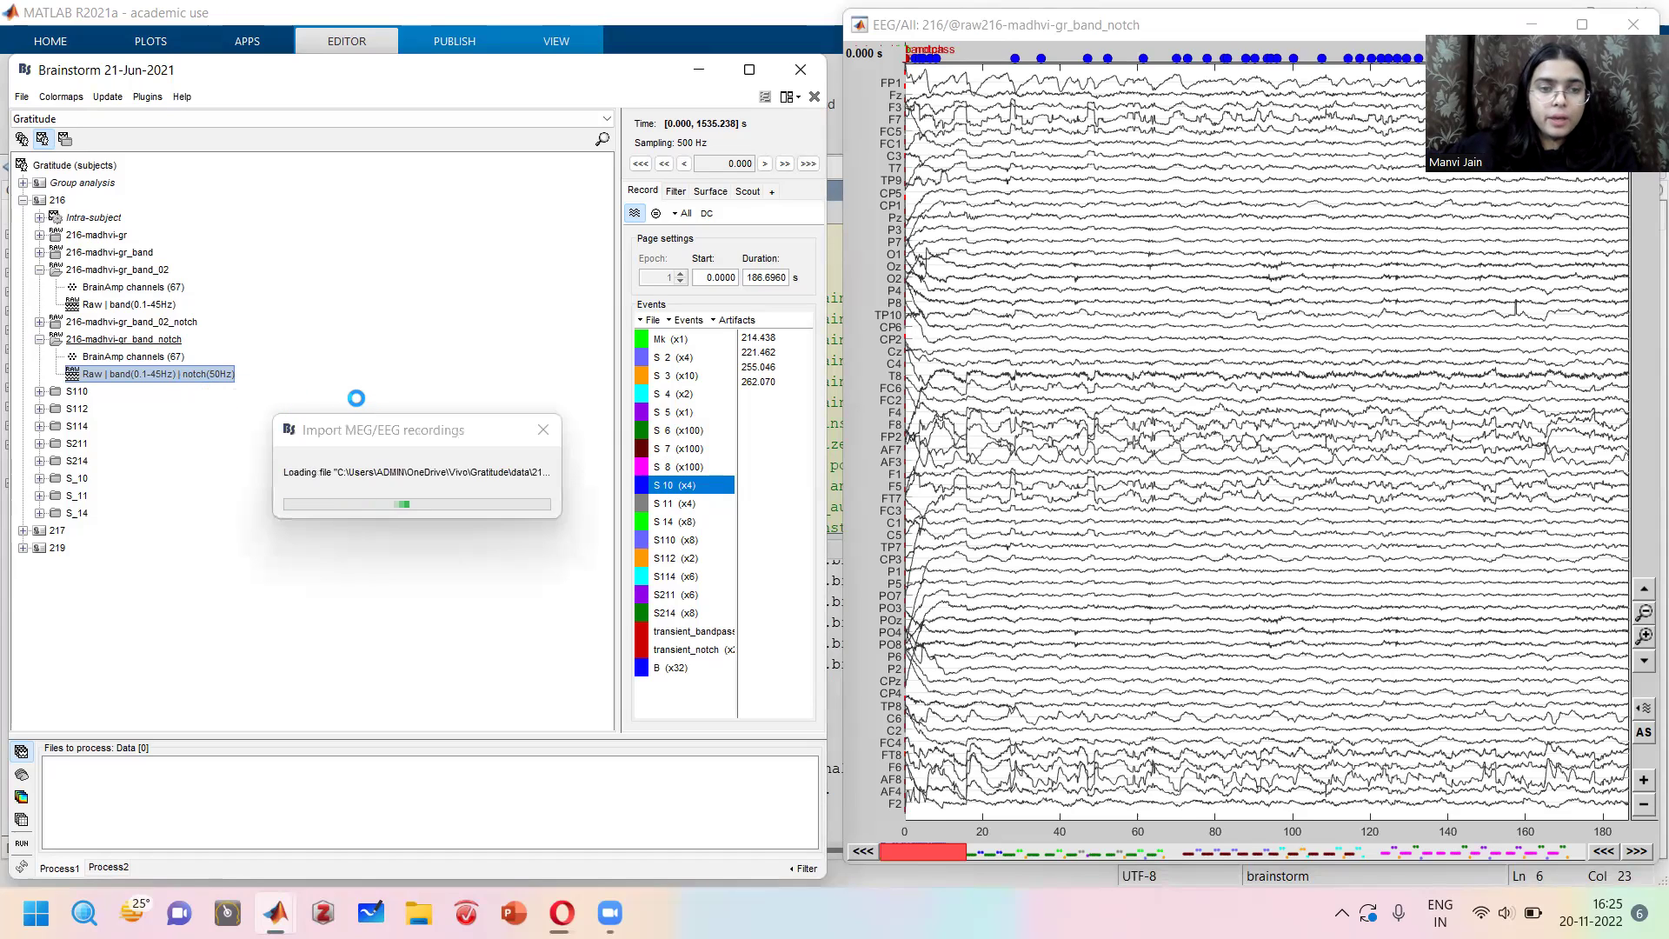
pyautogui.click(139, 467)
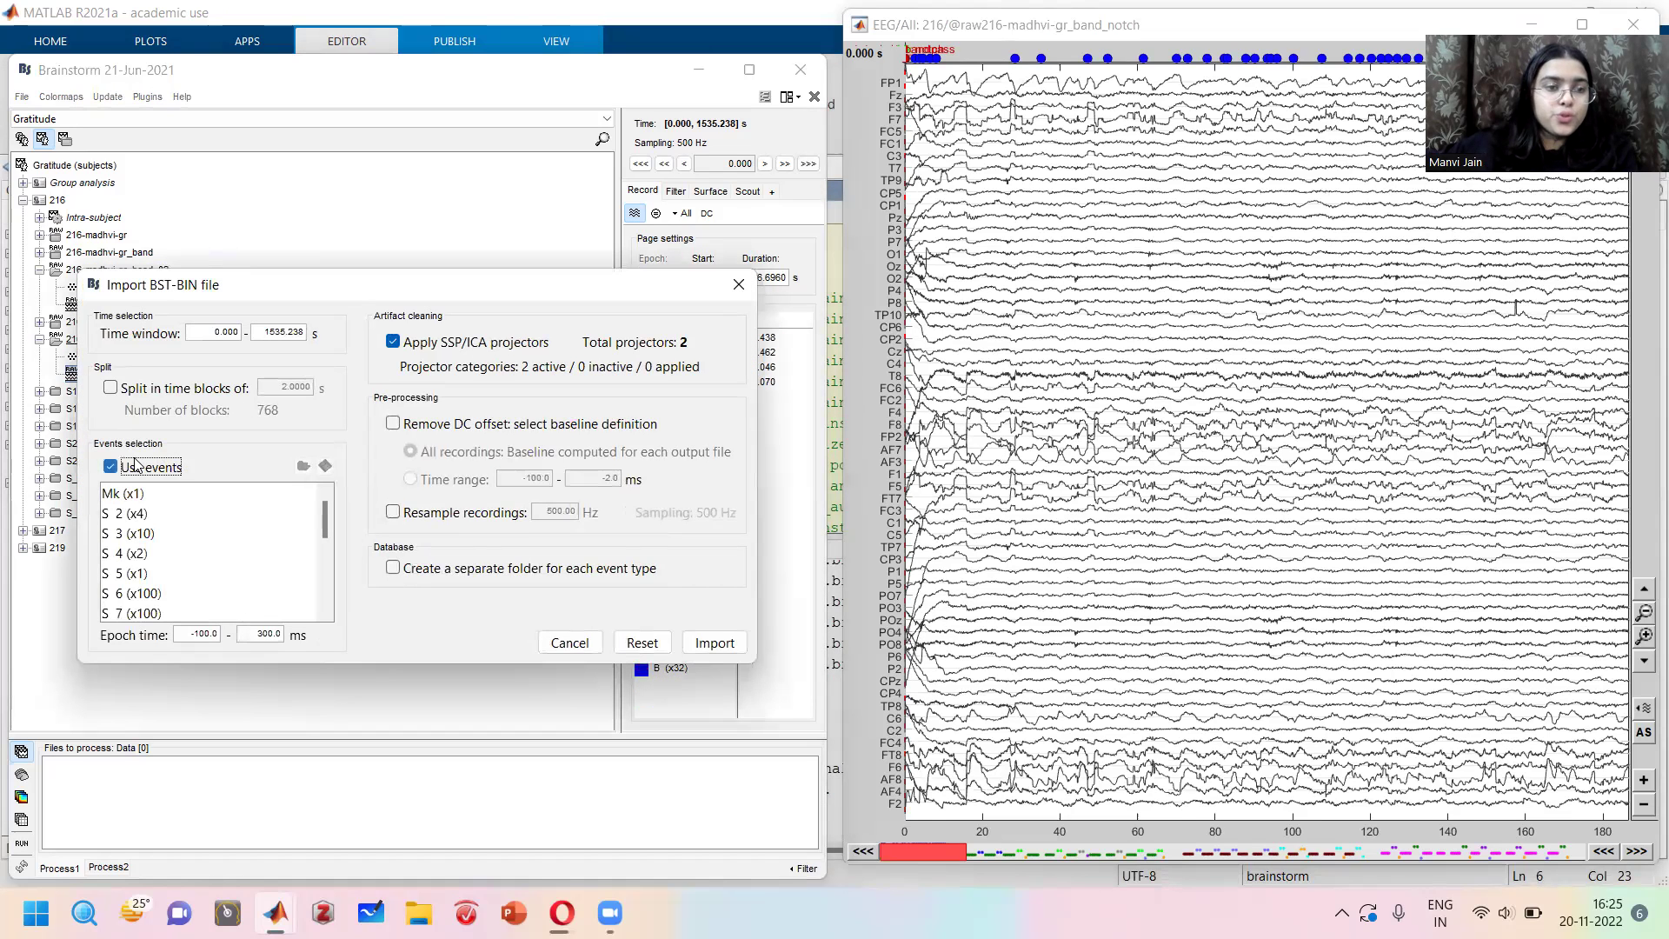
pyautogui.scroll(-2, 158, 556)
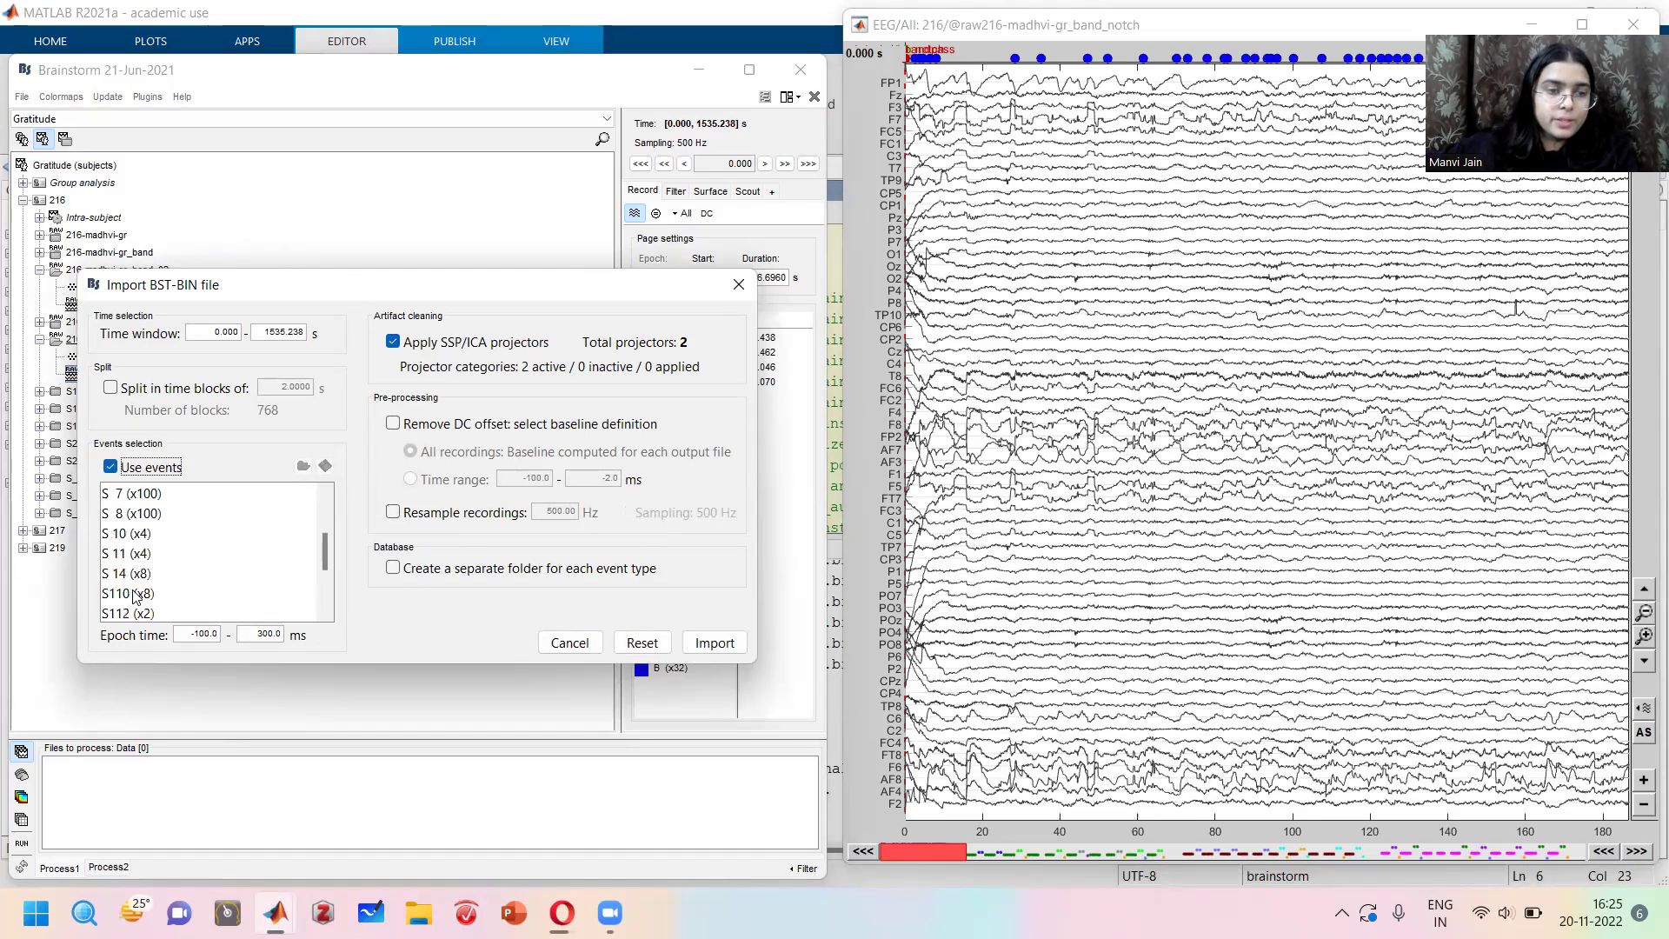
pyautogui.click(153, 536)
pyautogui.moveTo(188, 634); pyautogui.dragTo(237, 634)
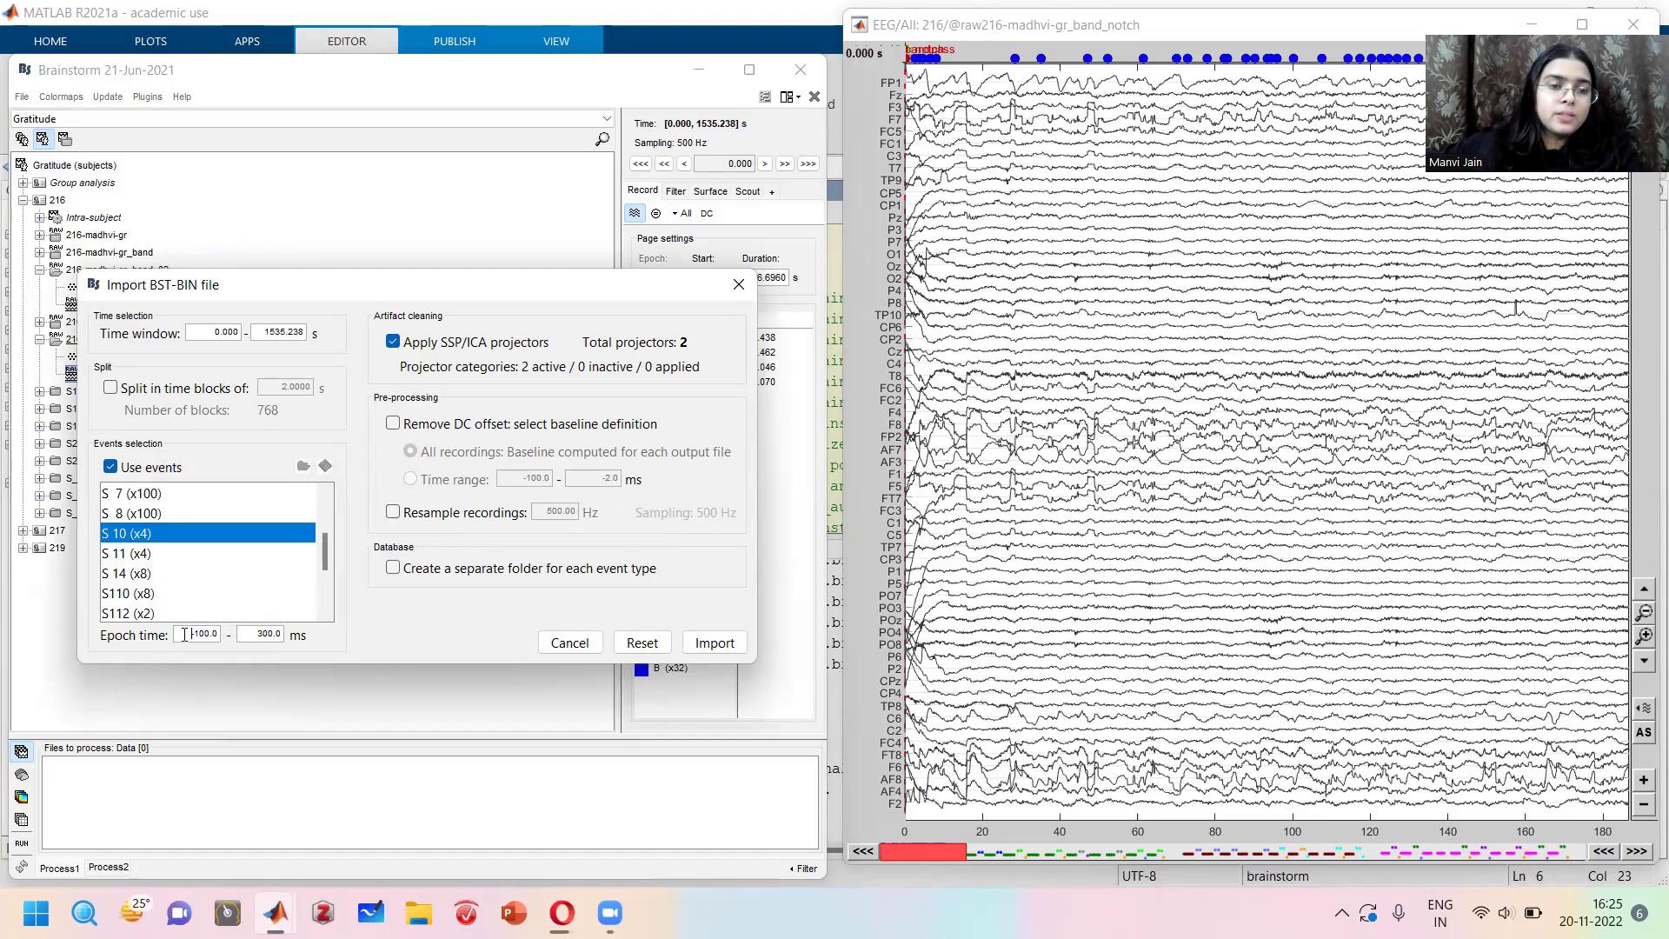
pyautogui.doubleClick(257, 640)
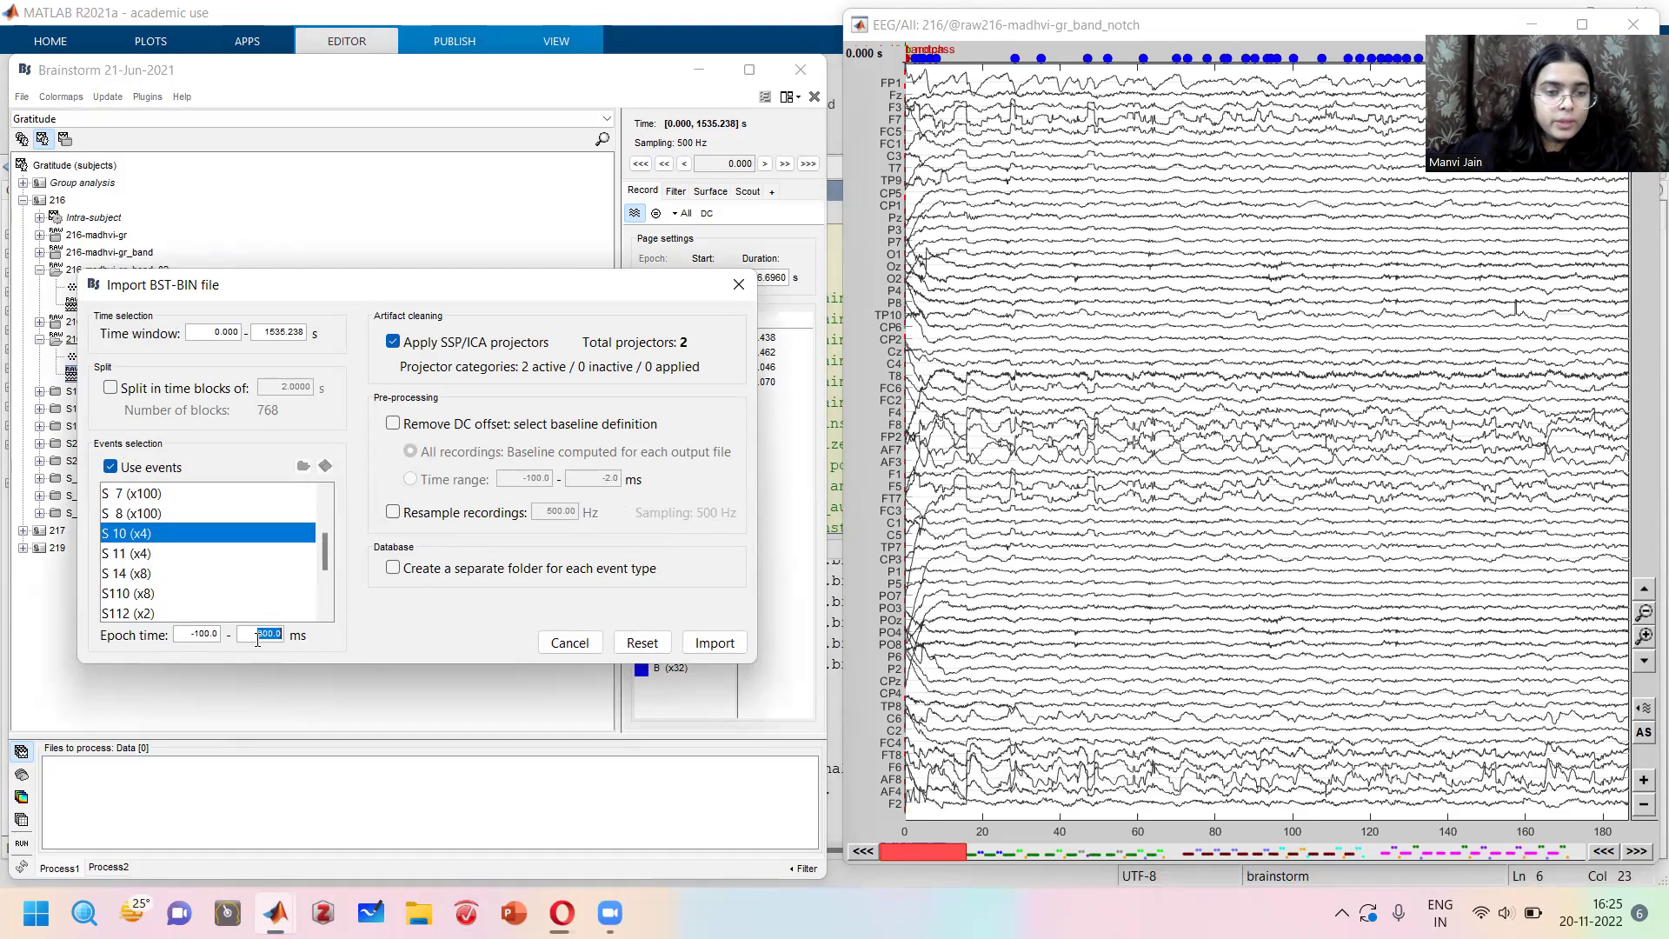
pyautogui.write('10')
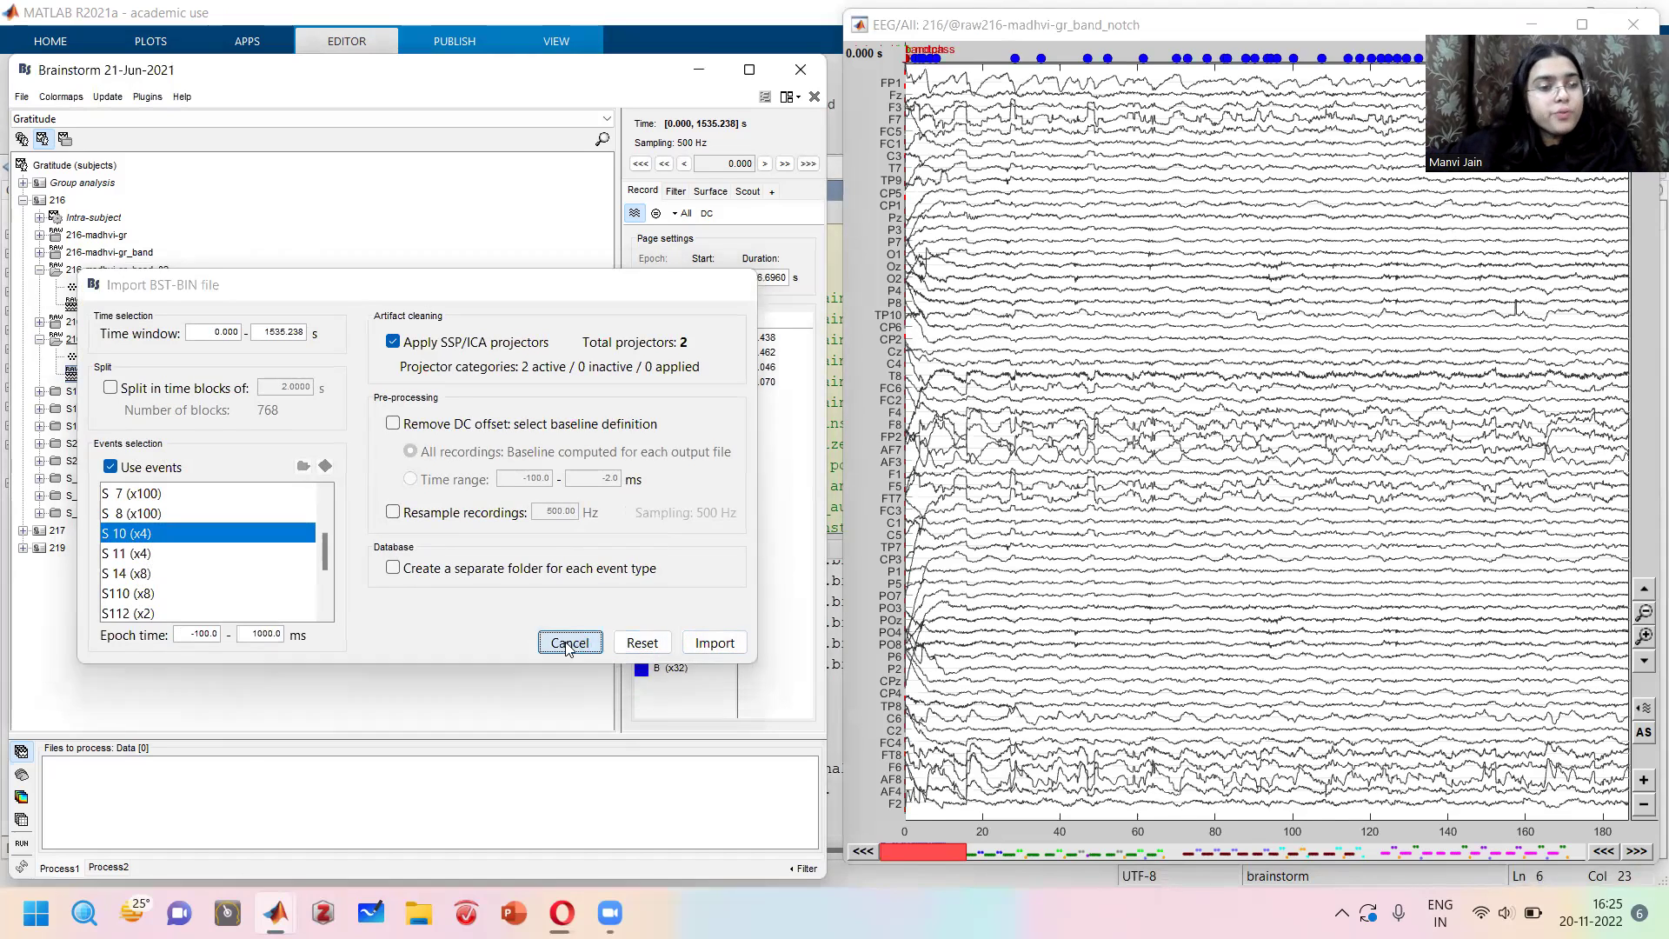
pyautogui.click(570, 642)
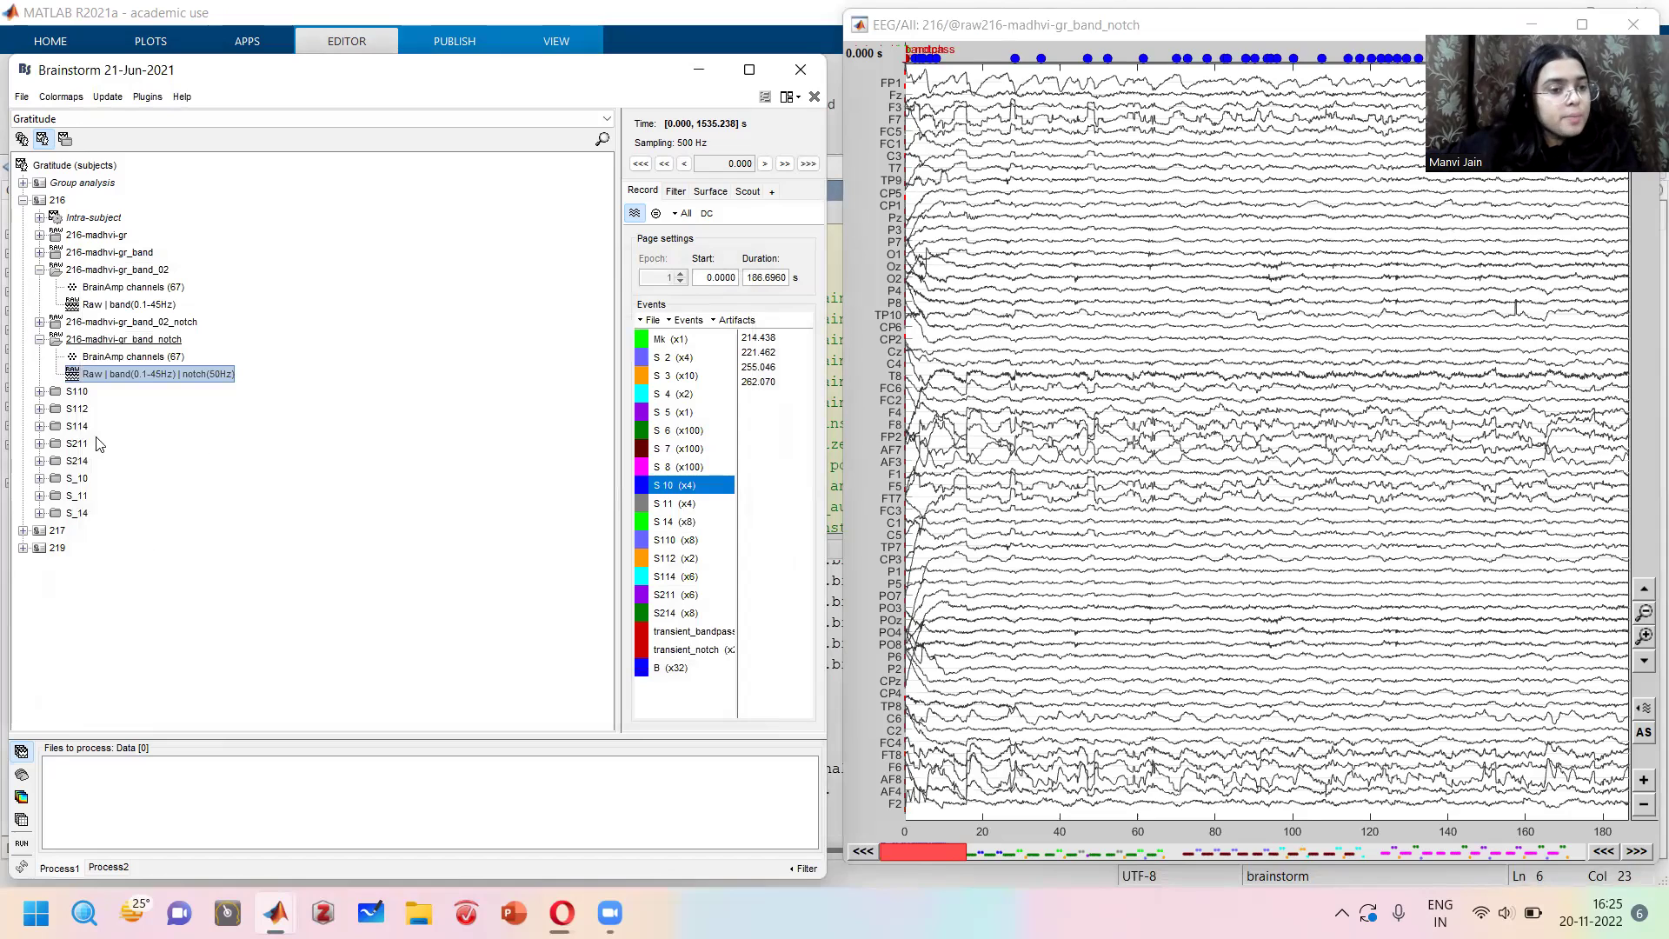
# Add the four non-normalized trials S 10 (#1) to (#4) from the S_10 folder to the files to process.
pyautogui.click(40, 479)
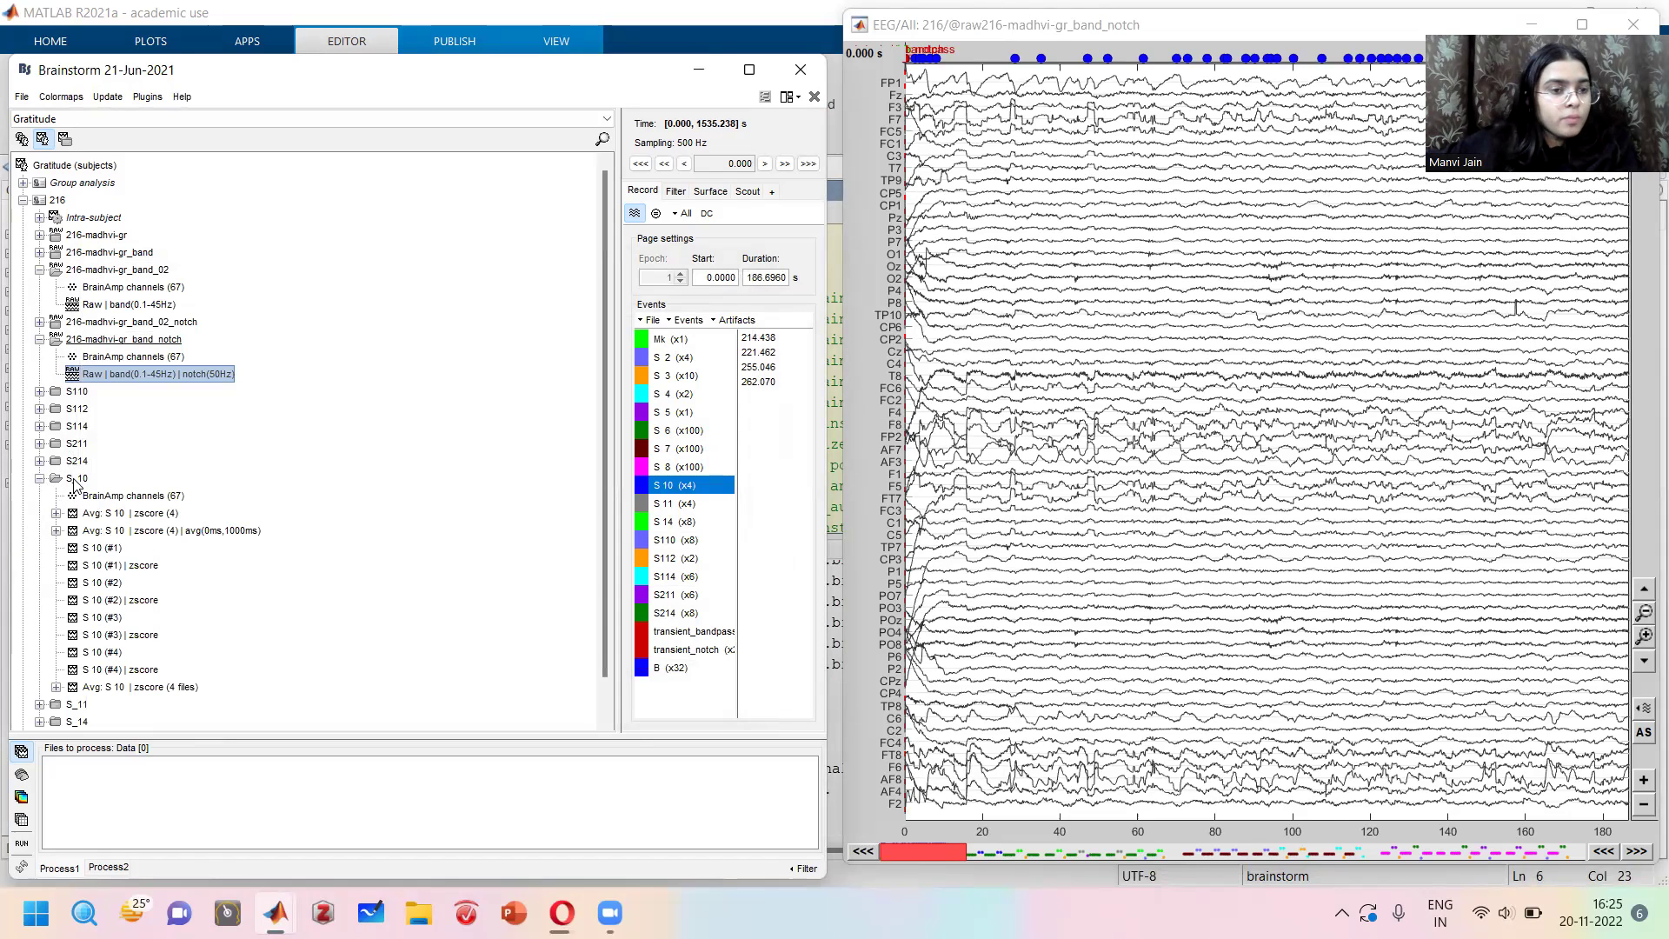
pyautogui.click(87, 548)
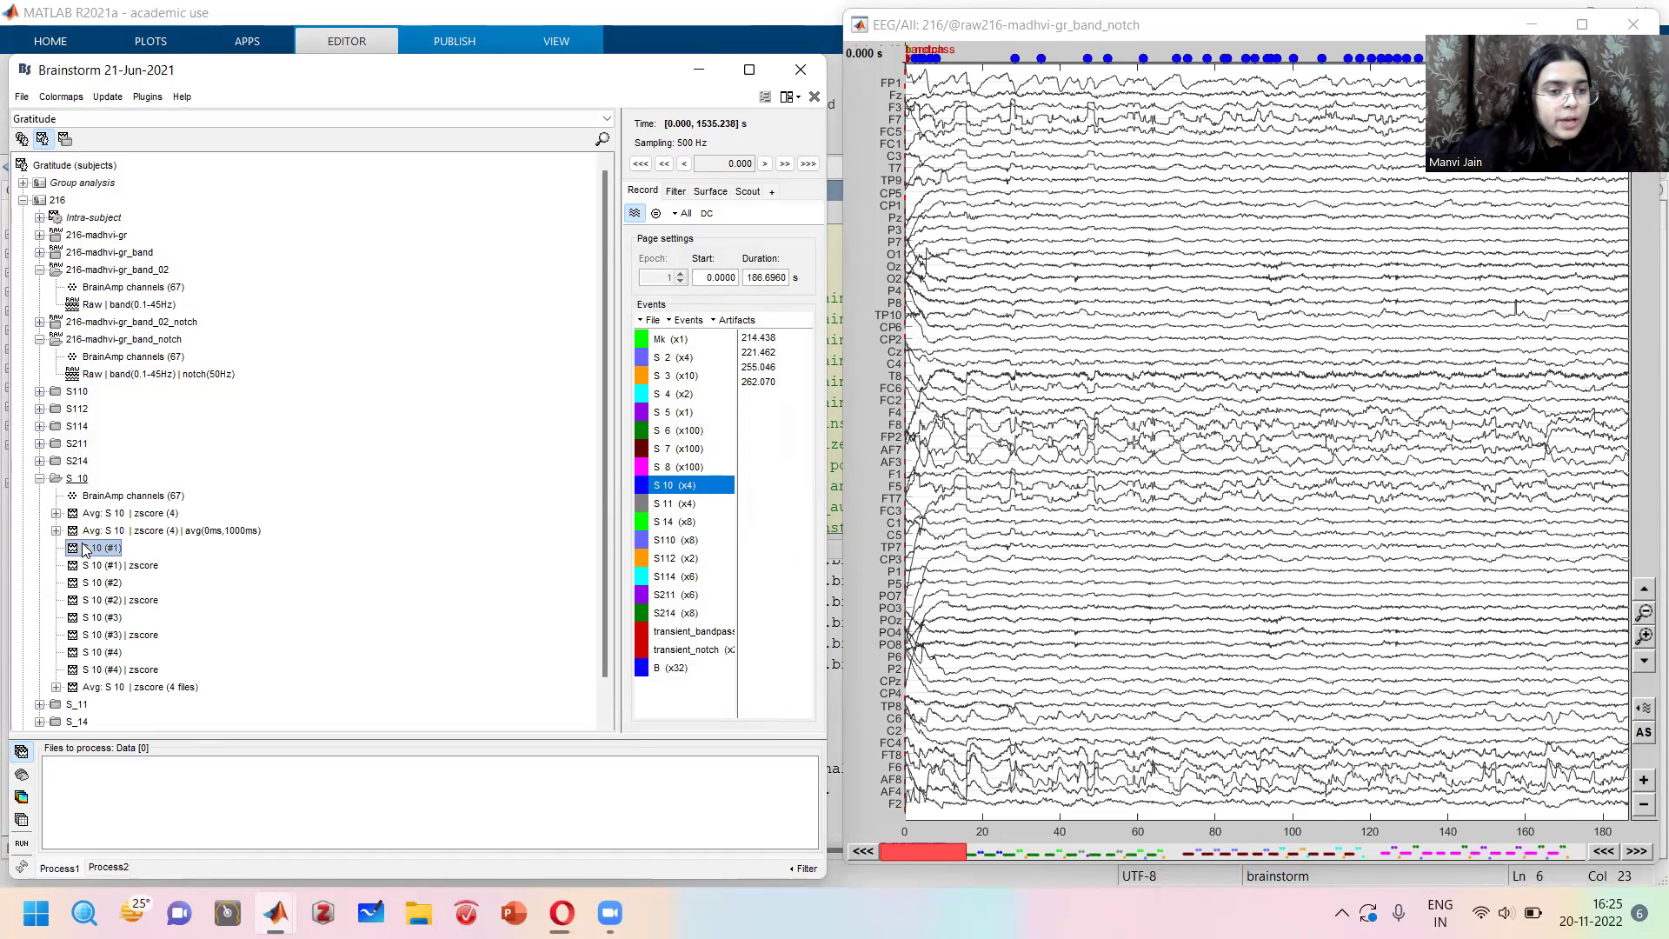
pyautogui.click(97, 583)
pyautogui.click(104, 618)
pyautogui.click(106, 653)
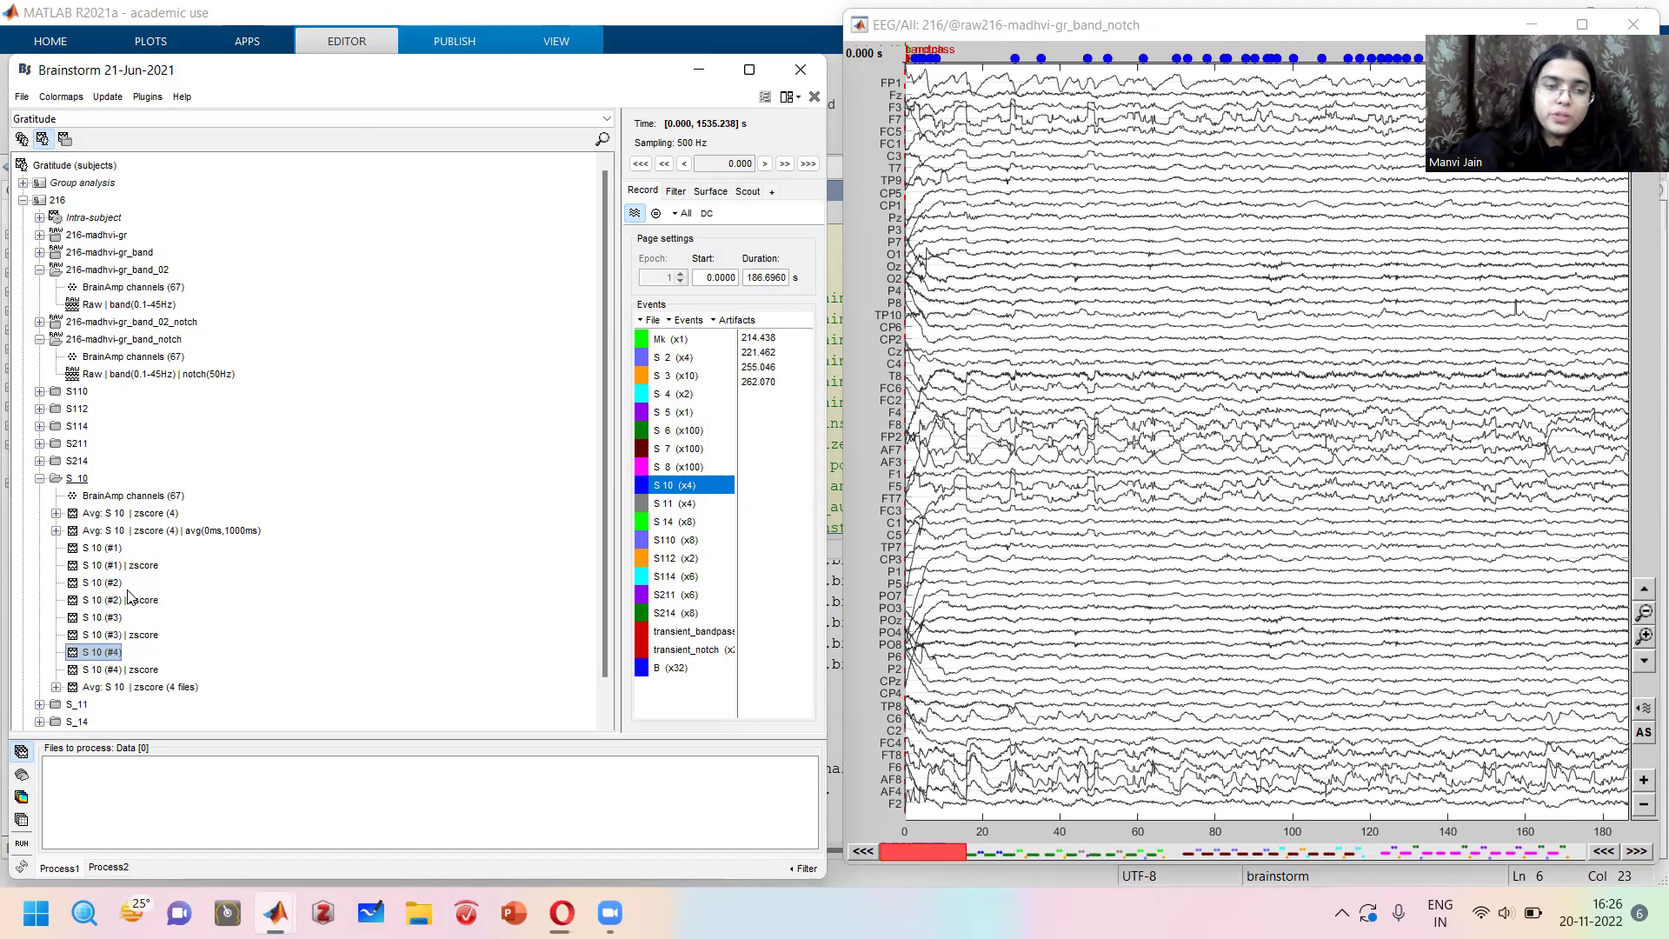
pyautogui.click(120, 550)
pyautogui.keyDown('ctrl'); pyautogui.click(113, 583); pyautogui.keyUp('ctrl')
pyautogui.keyDown('ctrl'); pyautogui.click(110, 619); pyautogui.keyUp('ctrl')
pyautogui.keyDown('ctrl'); pyautogui.click(109, 654); pyautogui.keyUp('ctrl')
pyautogui.moveTo(109, 653); pyautogui.dragTo(173, 796)
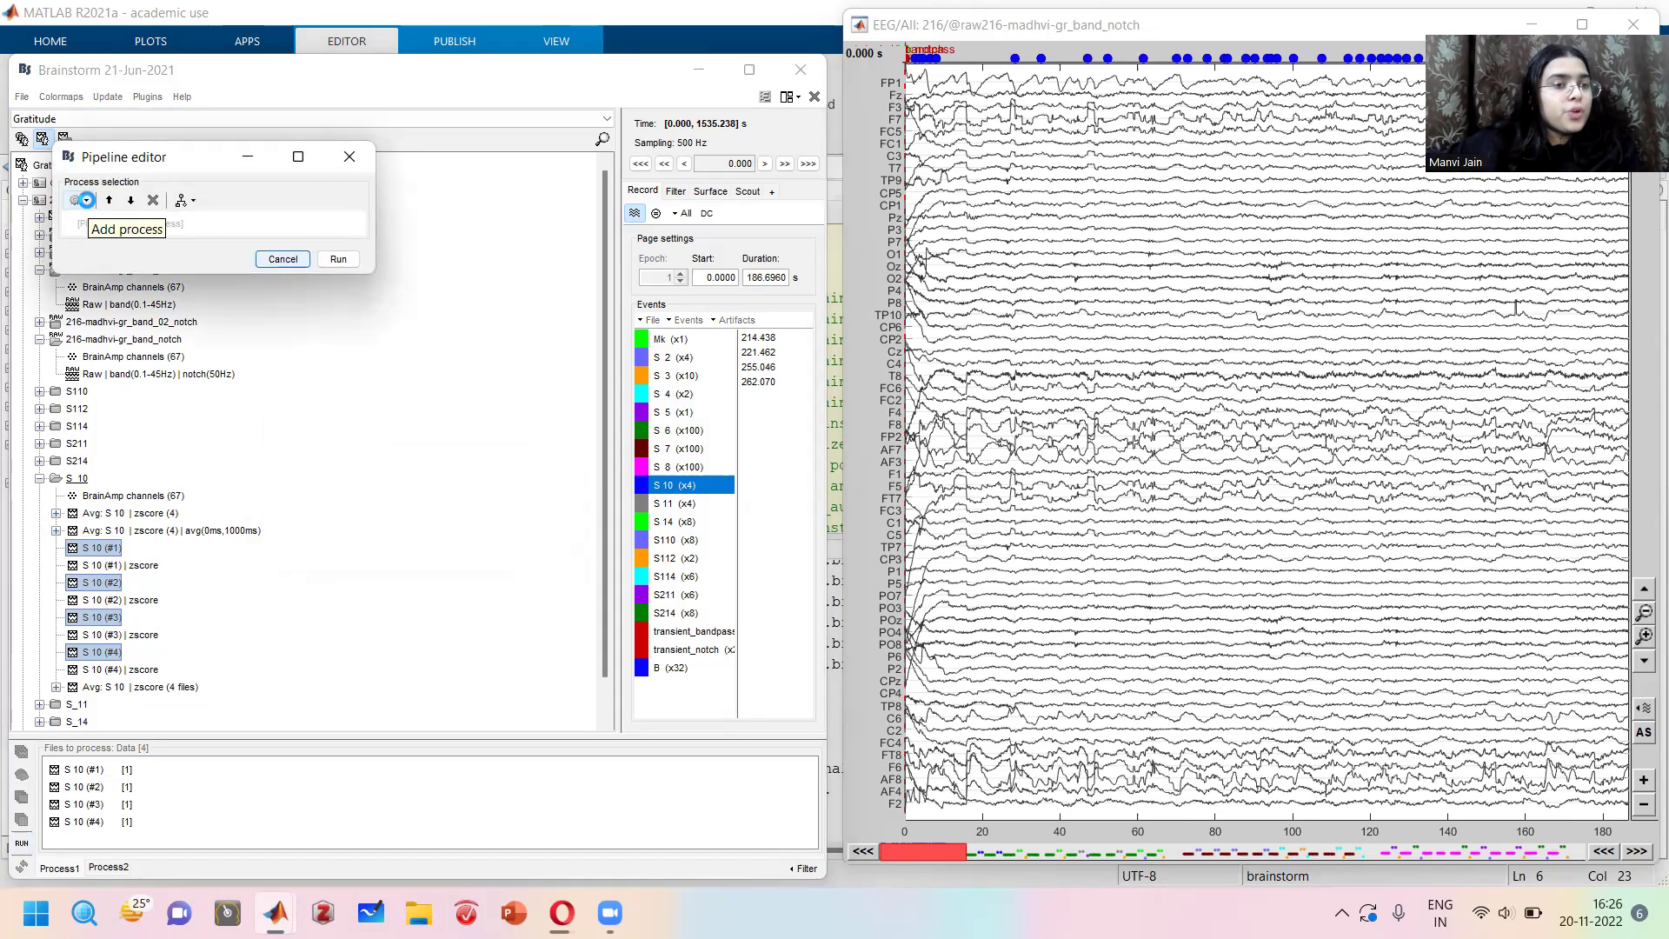
# Set up a Z-score baseline normalization of the four S 10 trials with a -100 to -4 ms baseline, and cancel it.
pyautogui.click(84, 201)
pyautogui.moveTo(148, 343)
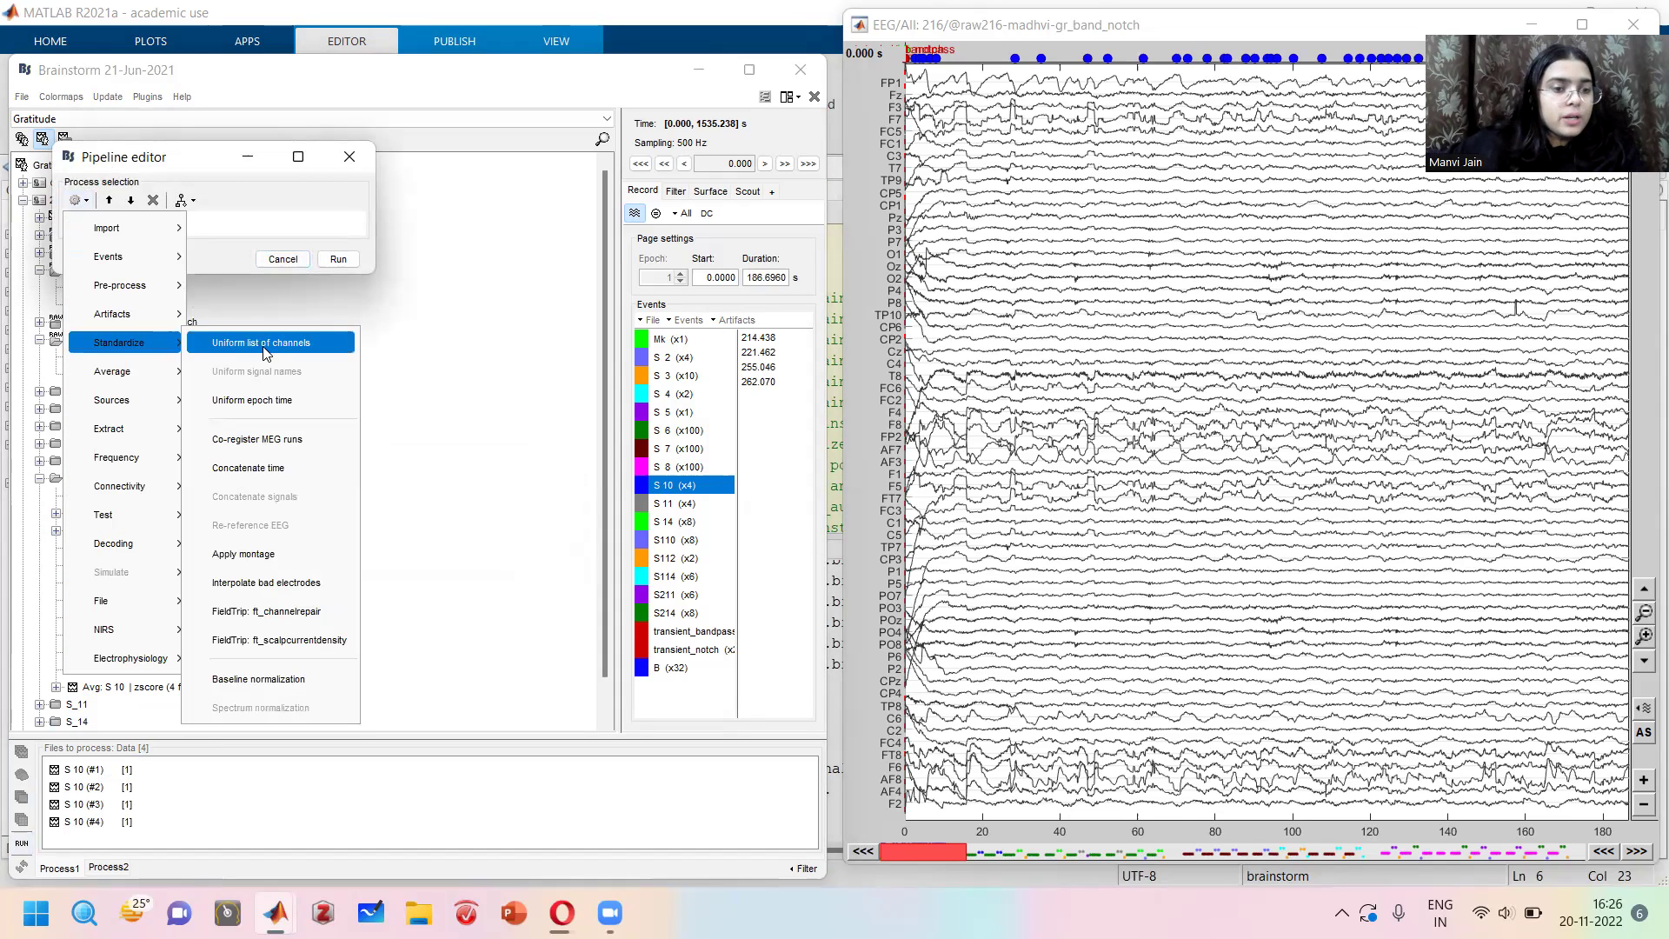
pyautogui.click(259, 678)
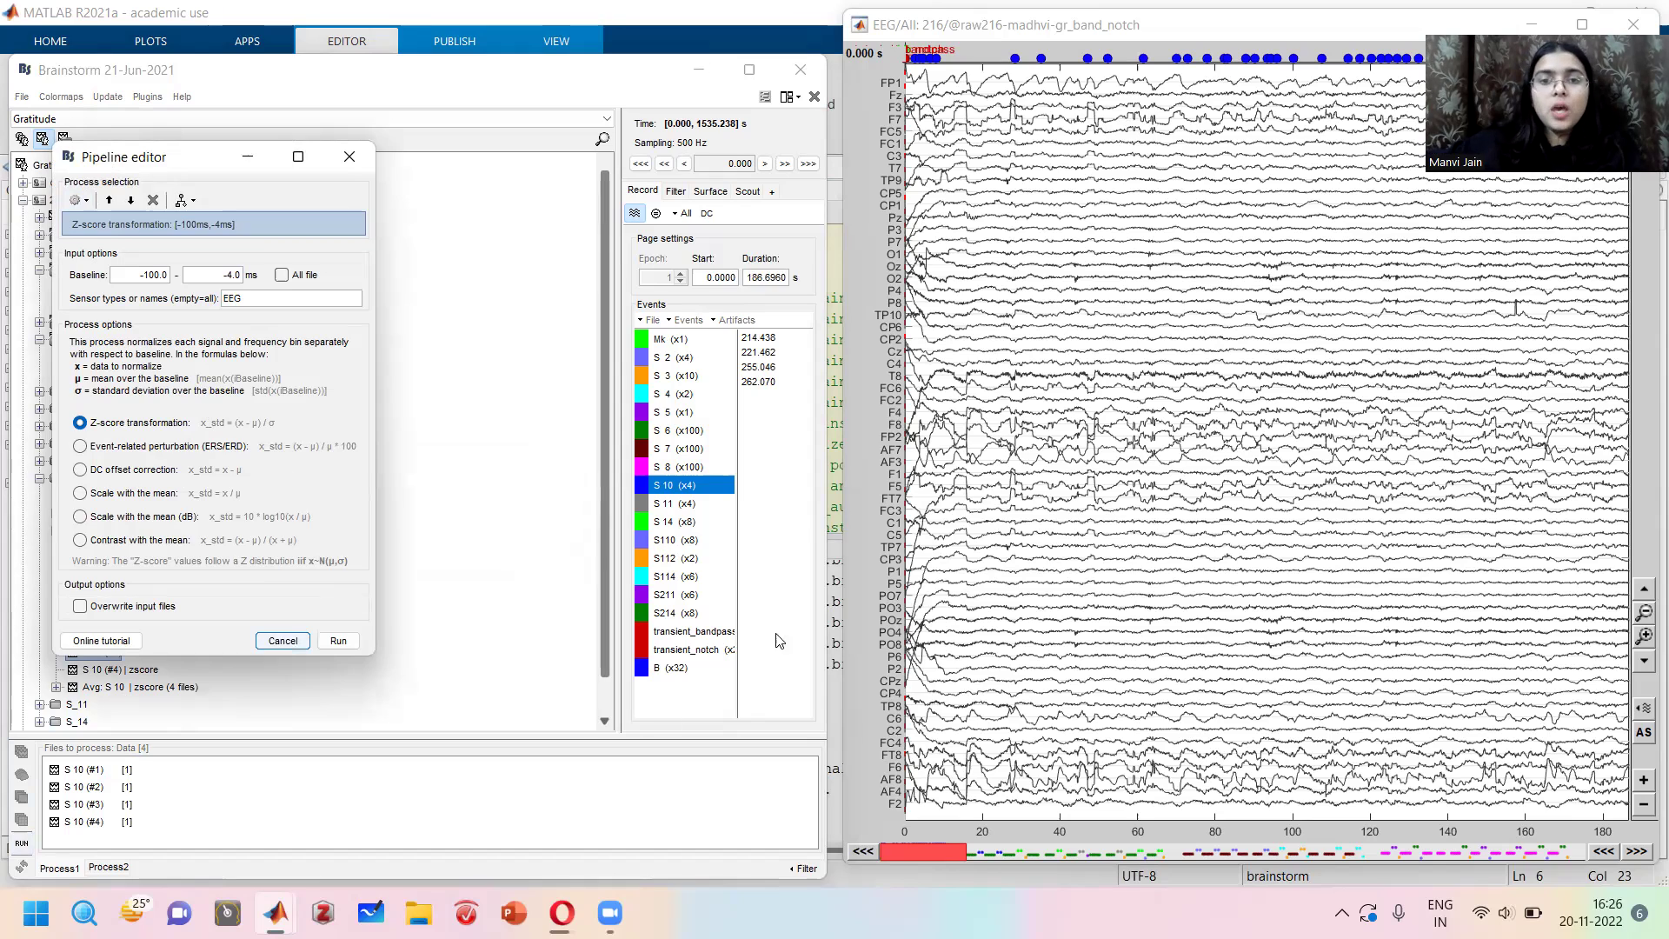
pyautogui.click(290, 644)
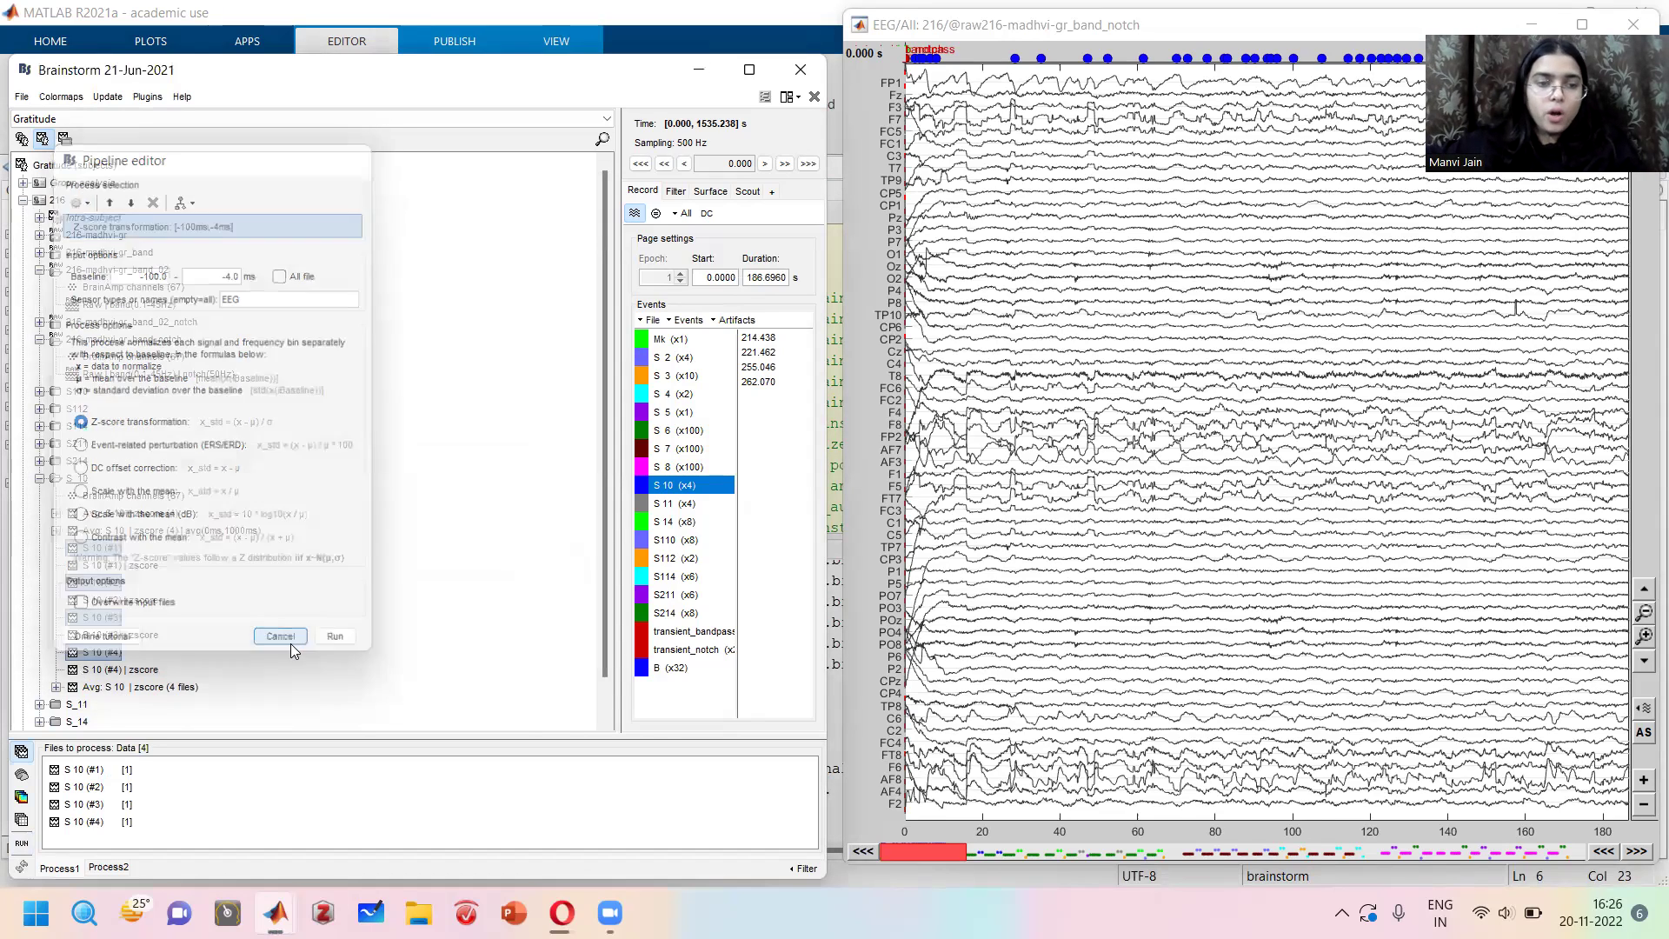
# Open trial S 10 (#1), unloading the other files, and inspect it in column and butterfly view, selecting about 8 to 964 ms.
pyautogui.doubleClick(91, 548)
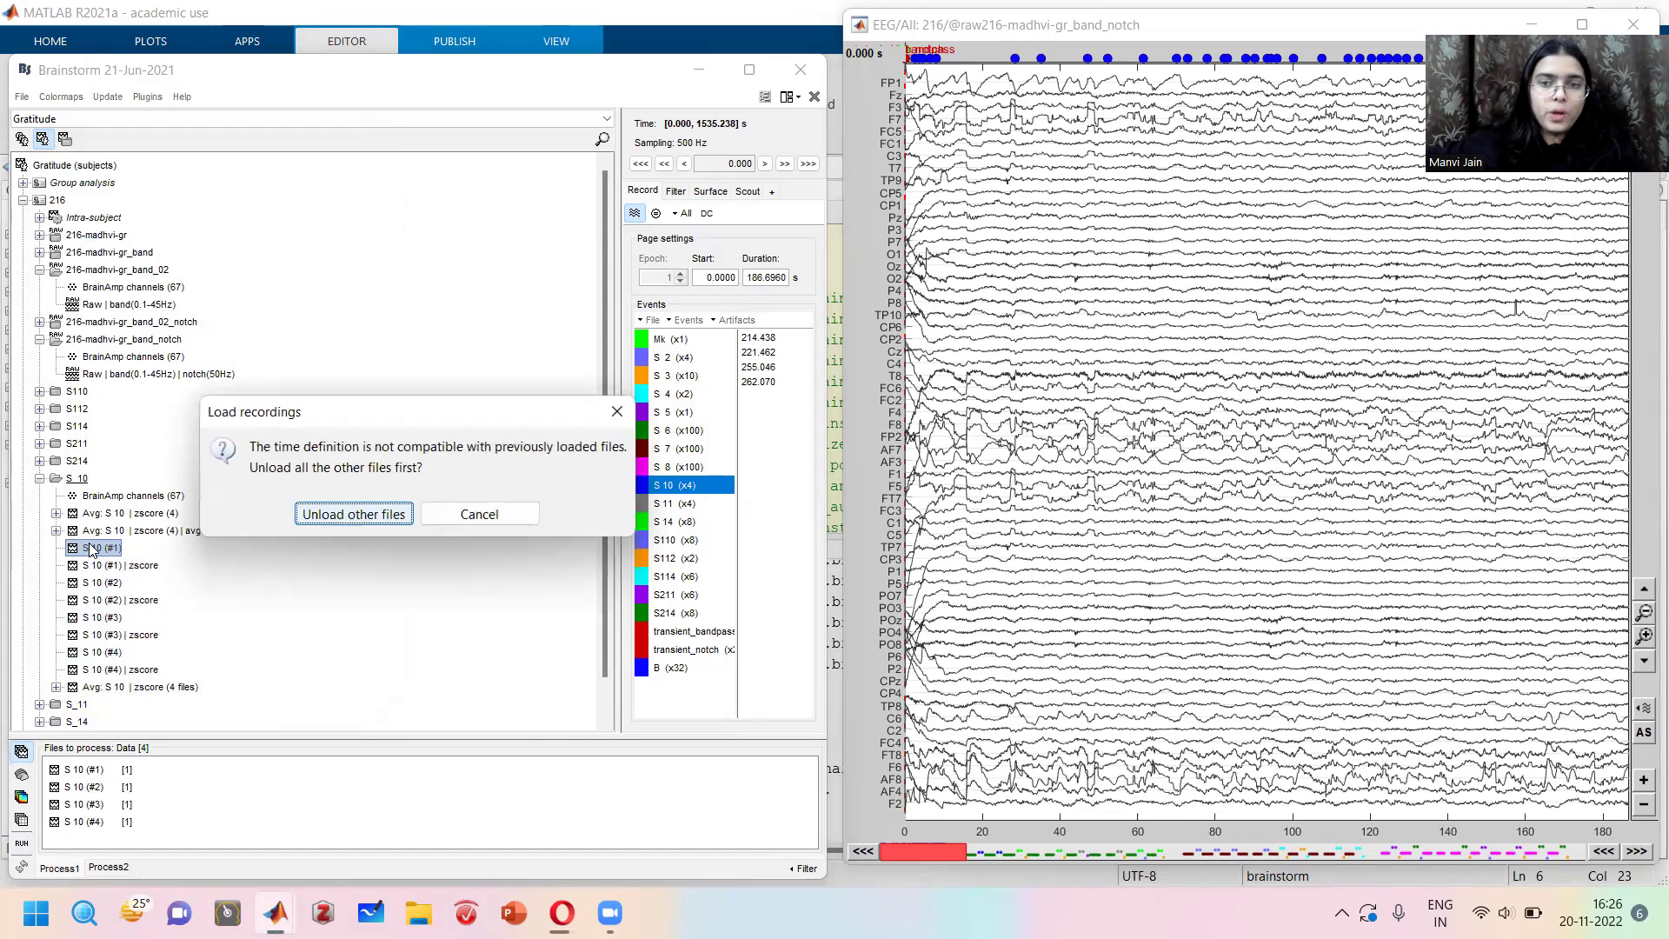
pyautogui.click(354, 513)
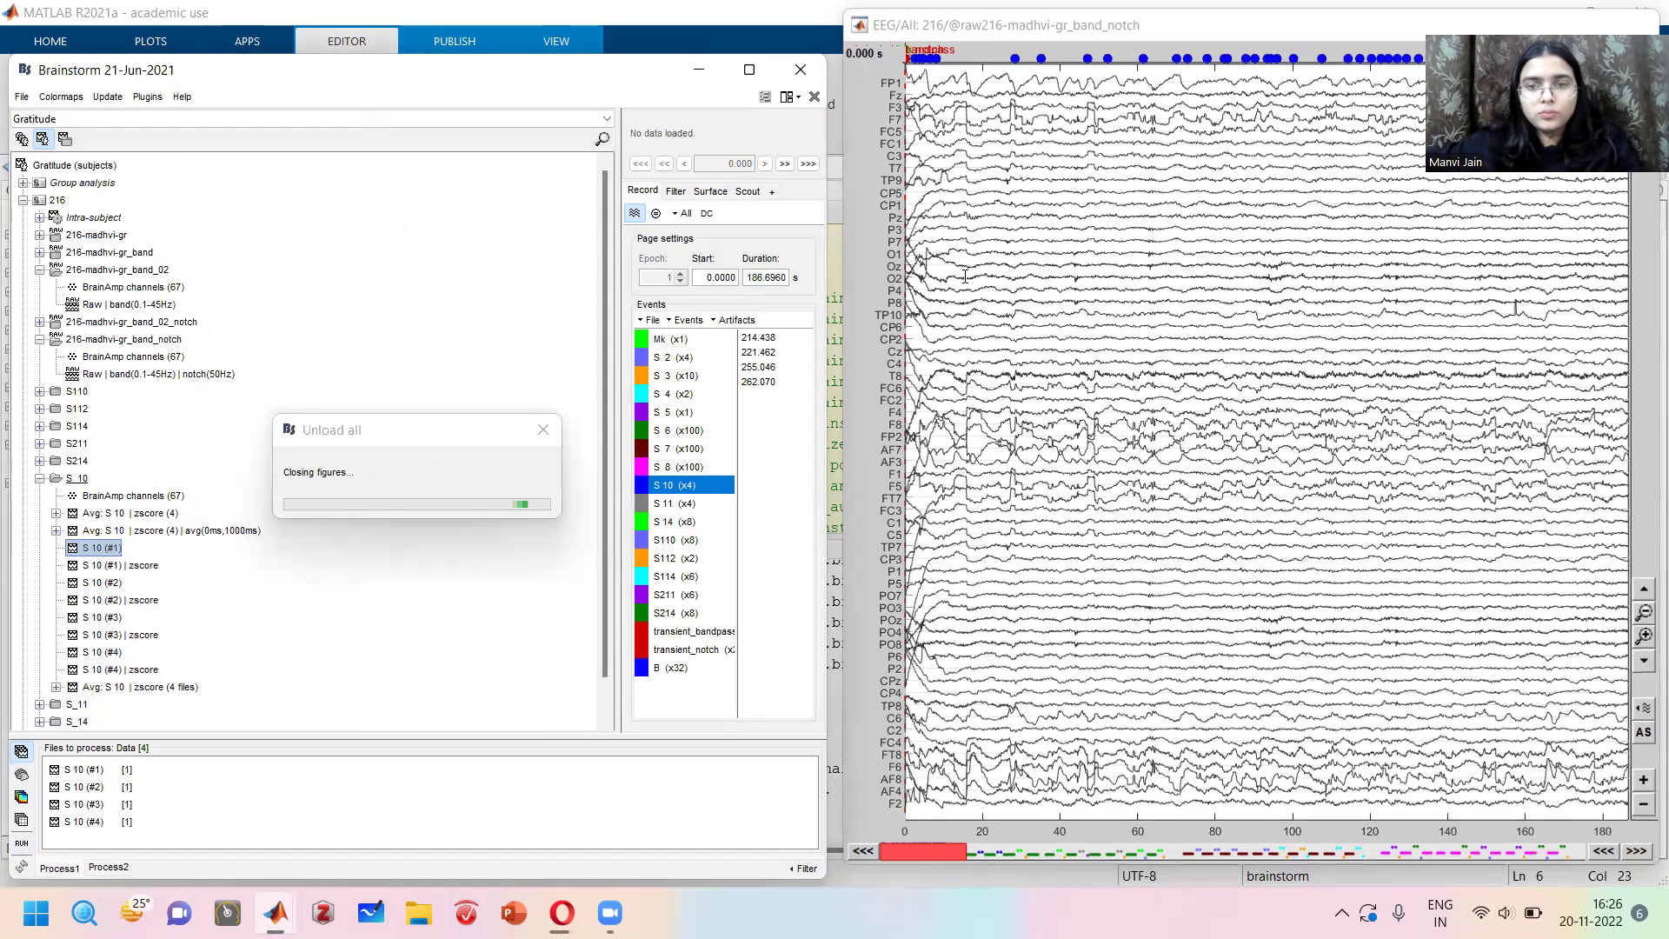
pyautogui.click(634, 214)
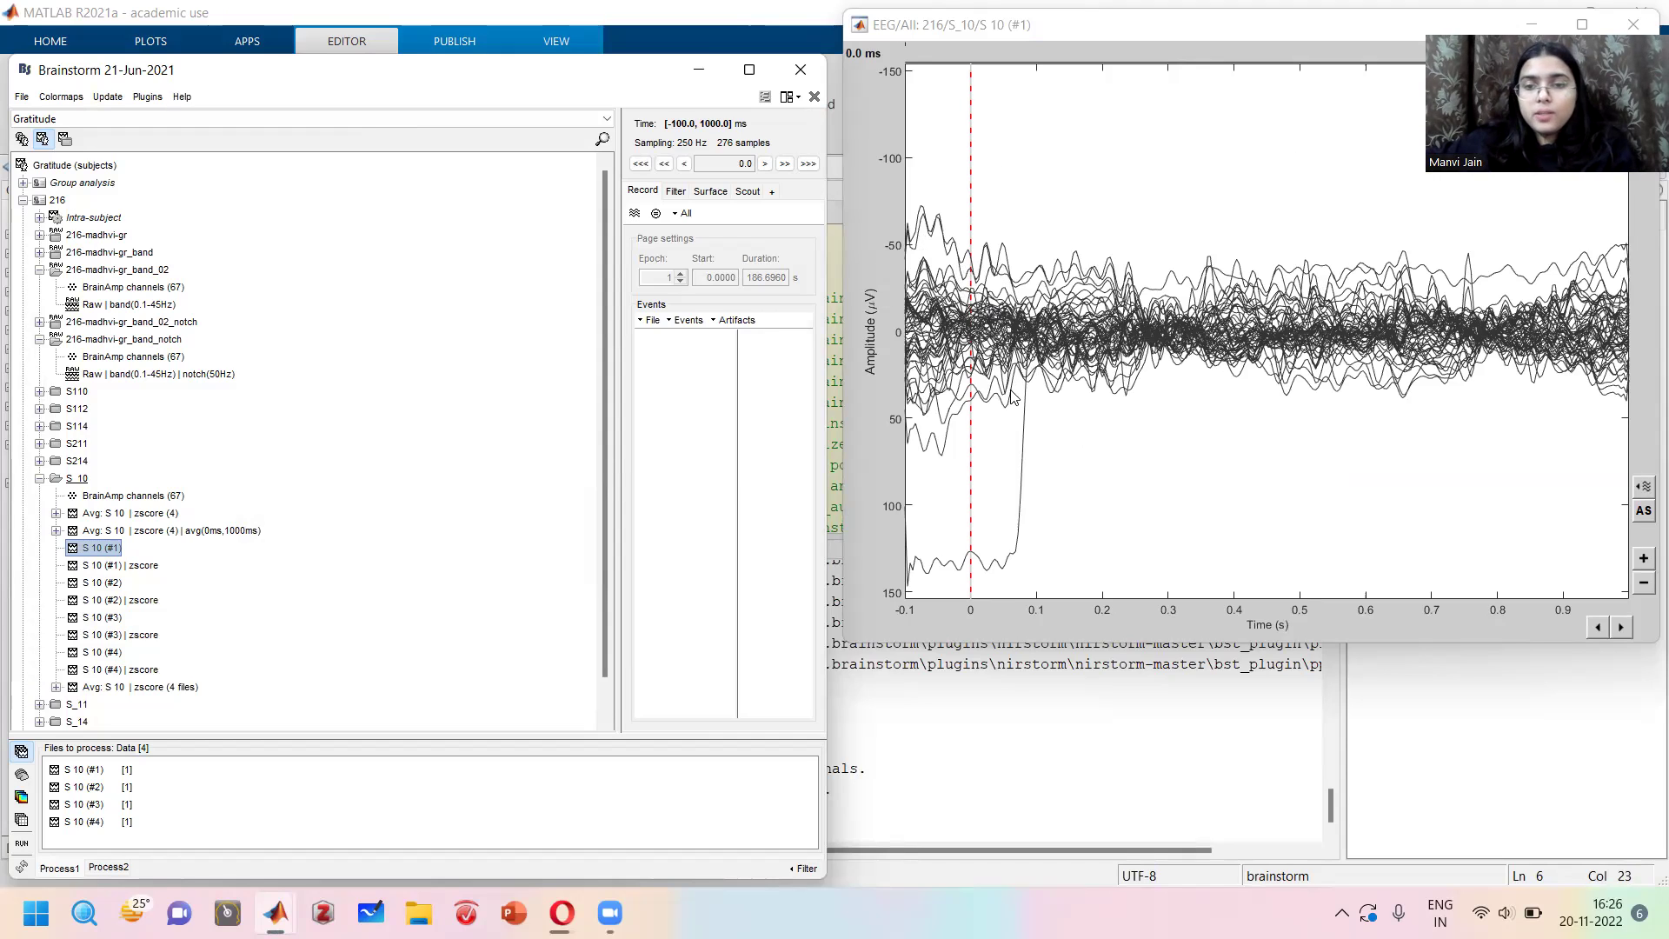
pyautogui.click(638, 213)
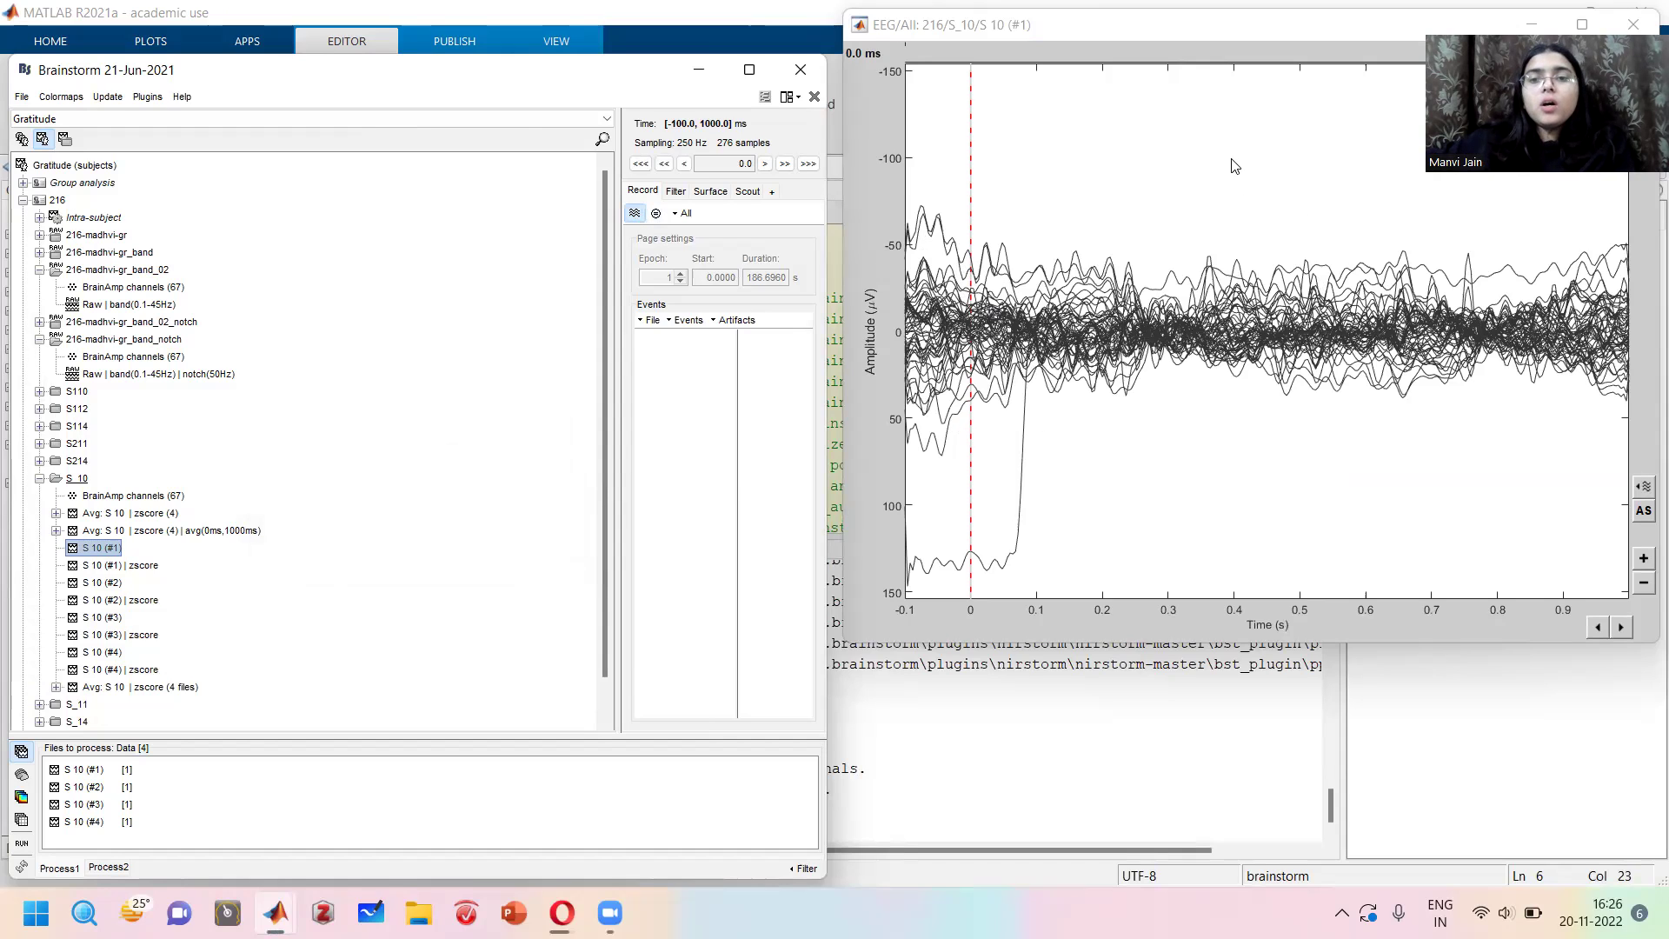
pyautogui.doubleClick(1007, 644)
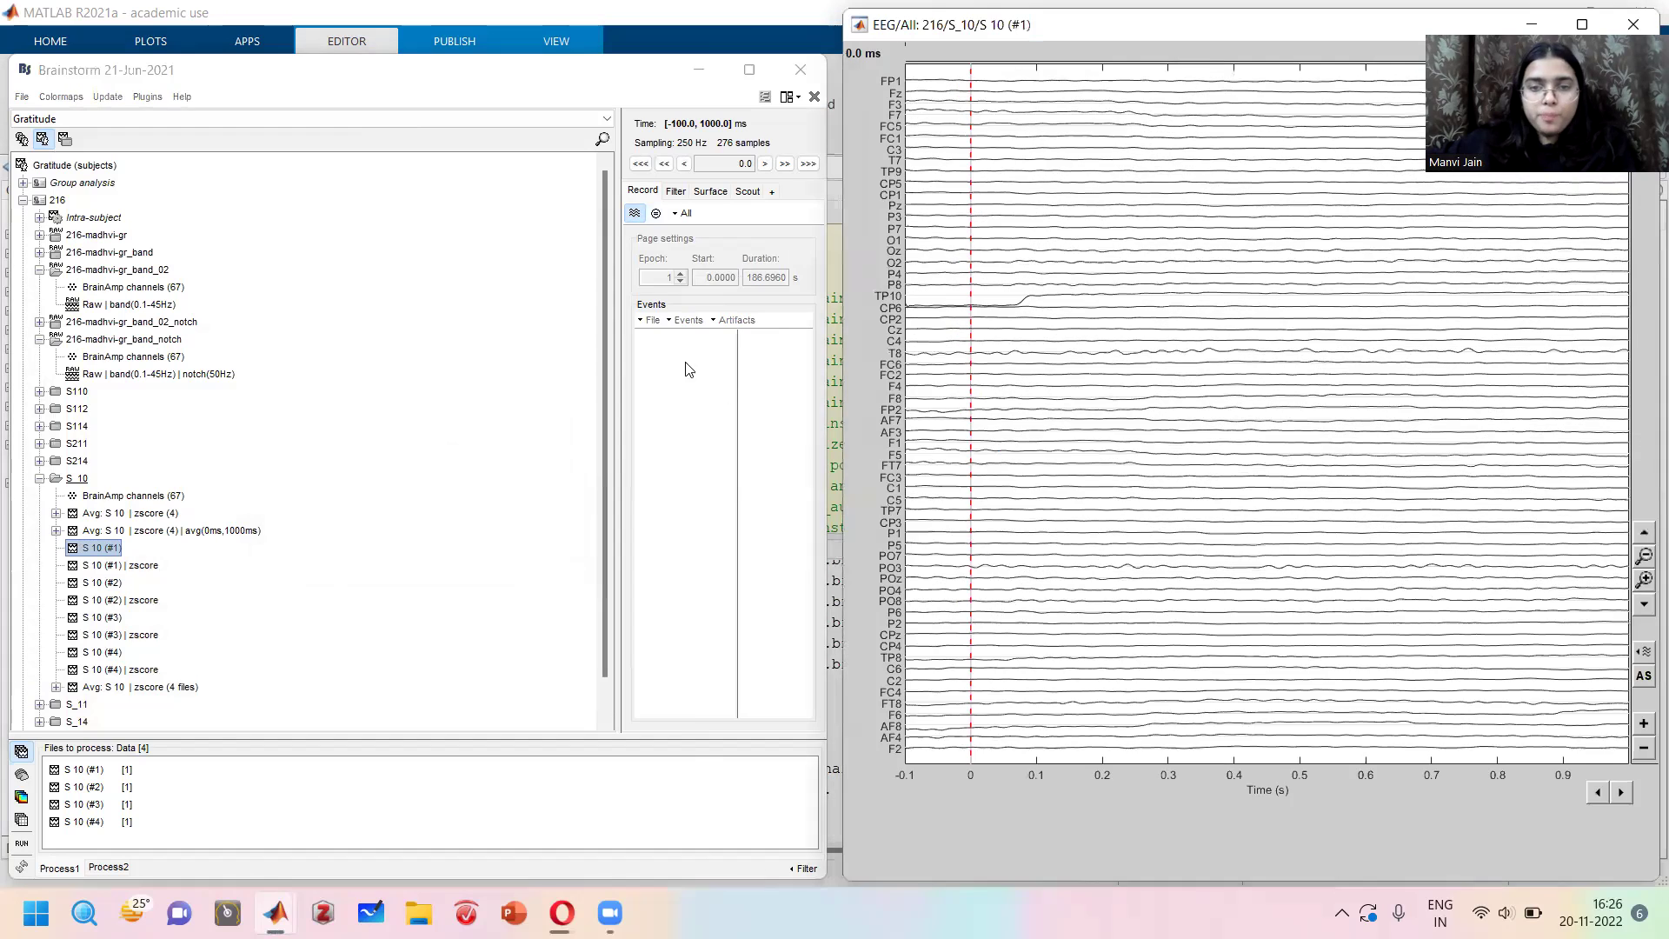
pyautogui.click(632, 205)
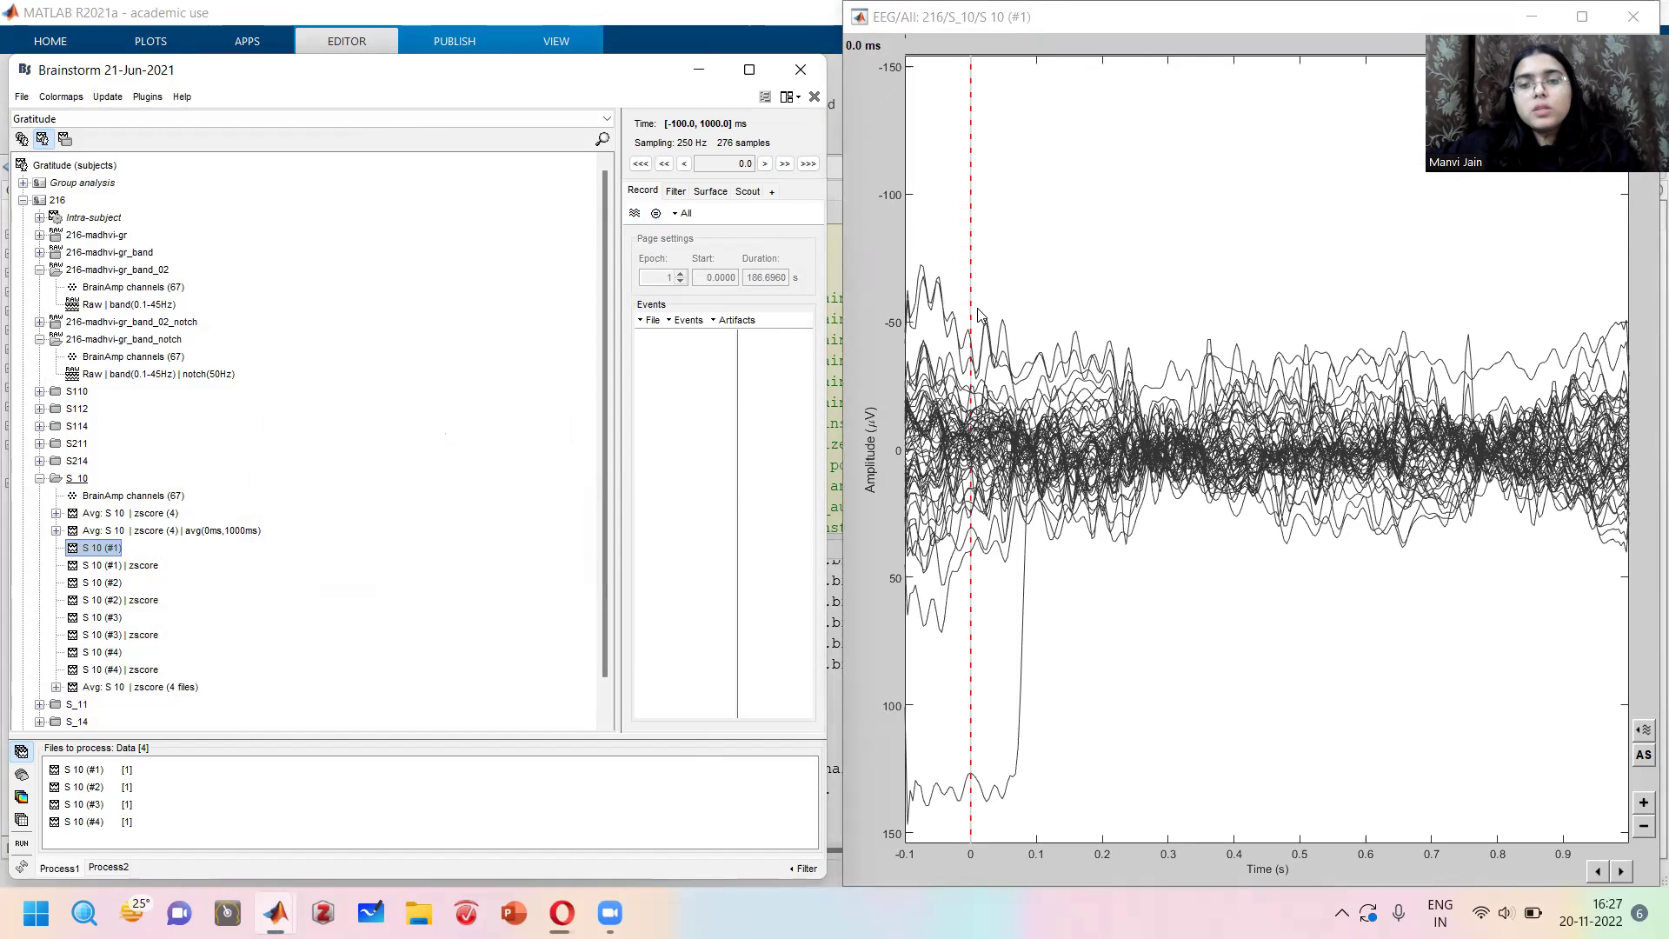
pyautogui.moveTo(974, 664); pyautogui.dragTo(1605, 654)
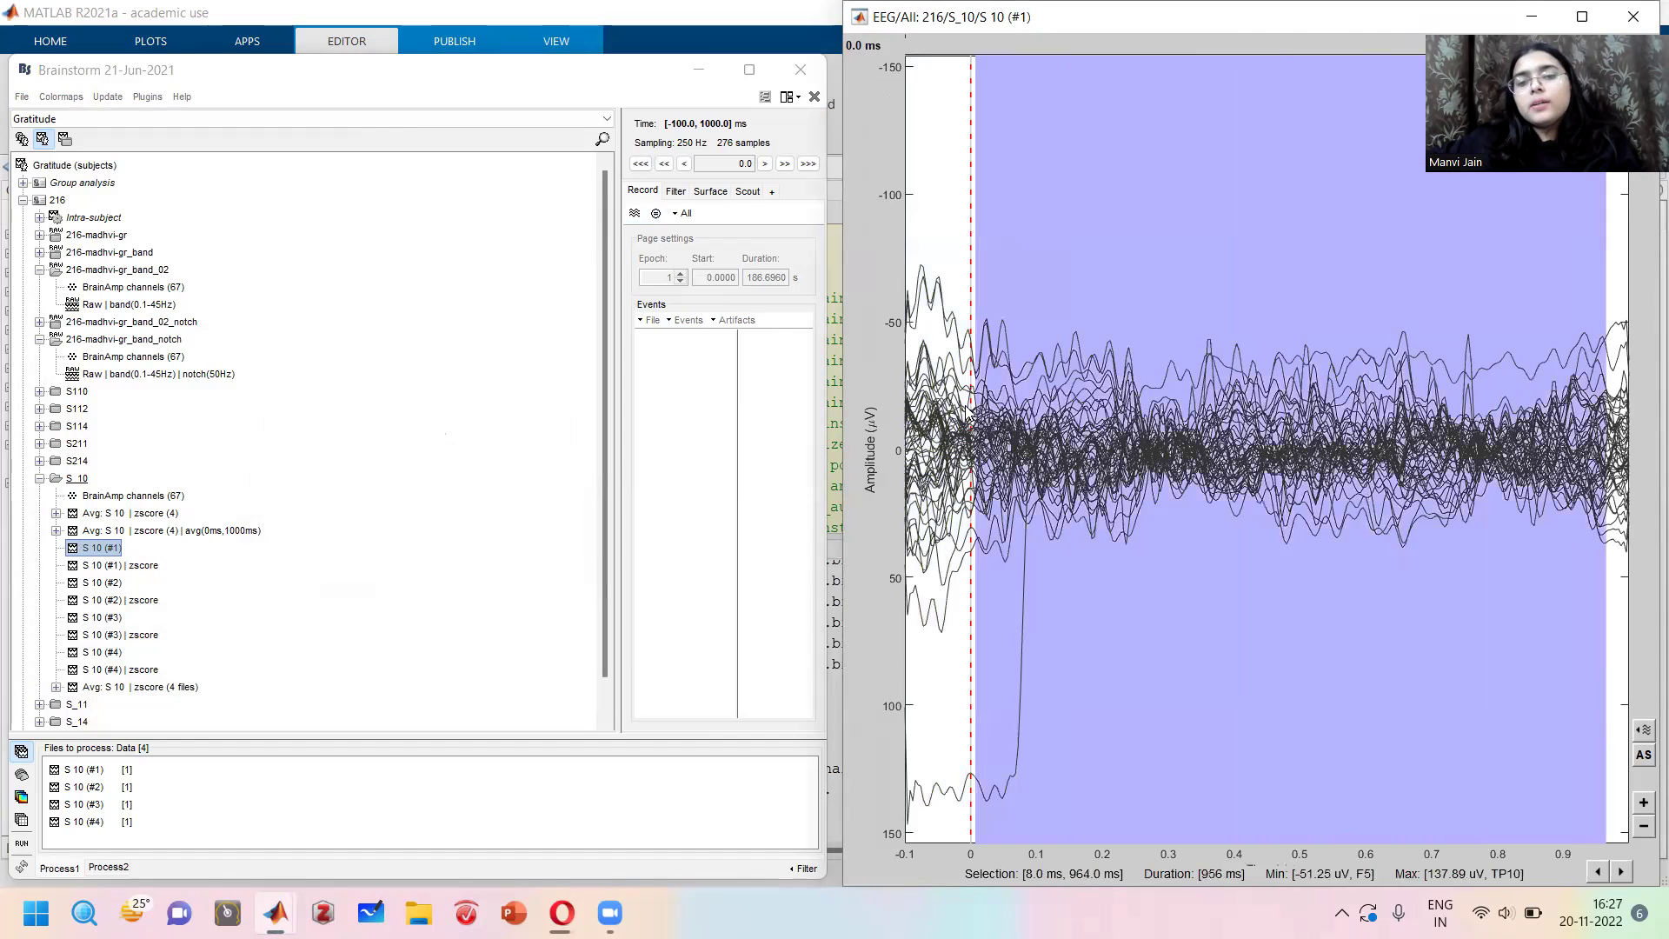
# Open S 10 (#1) | zscore, compare its -100 to 0 ms baseline and post-stimulus signal with the original trial, and close all figures.
pyautogui.doubleClick(116, 565)
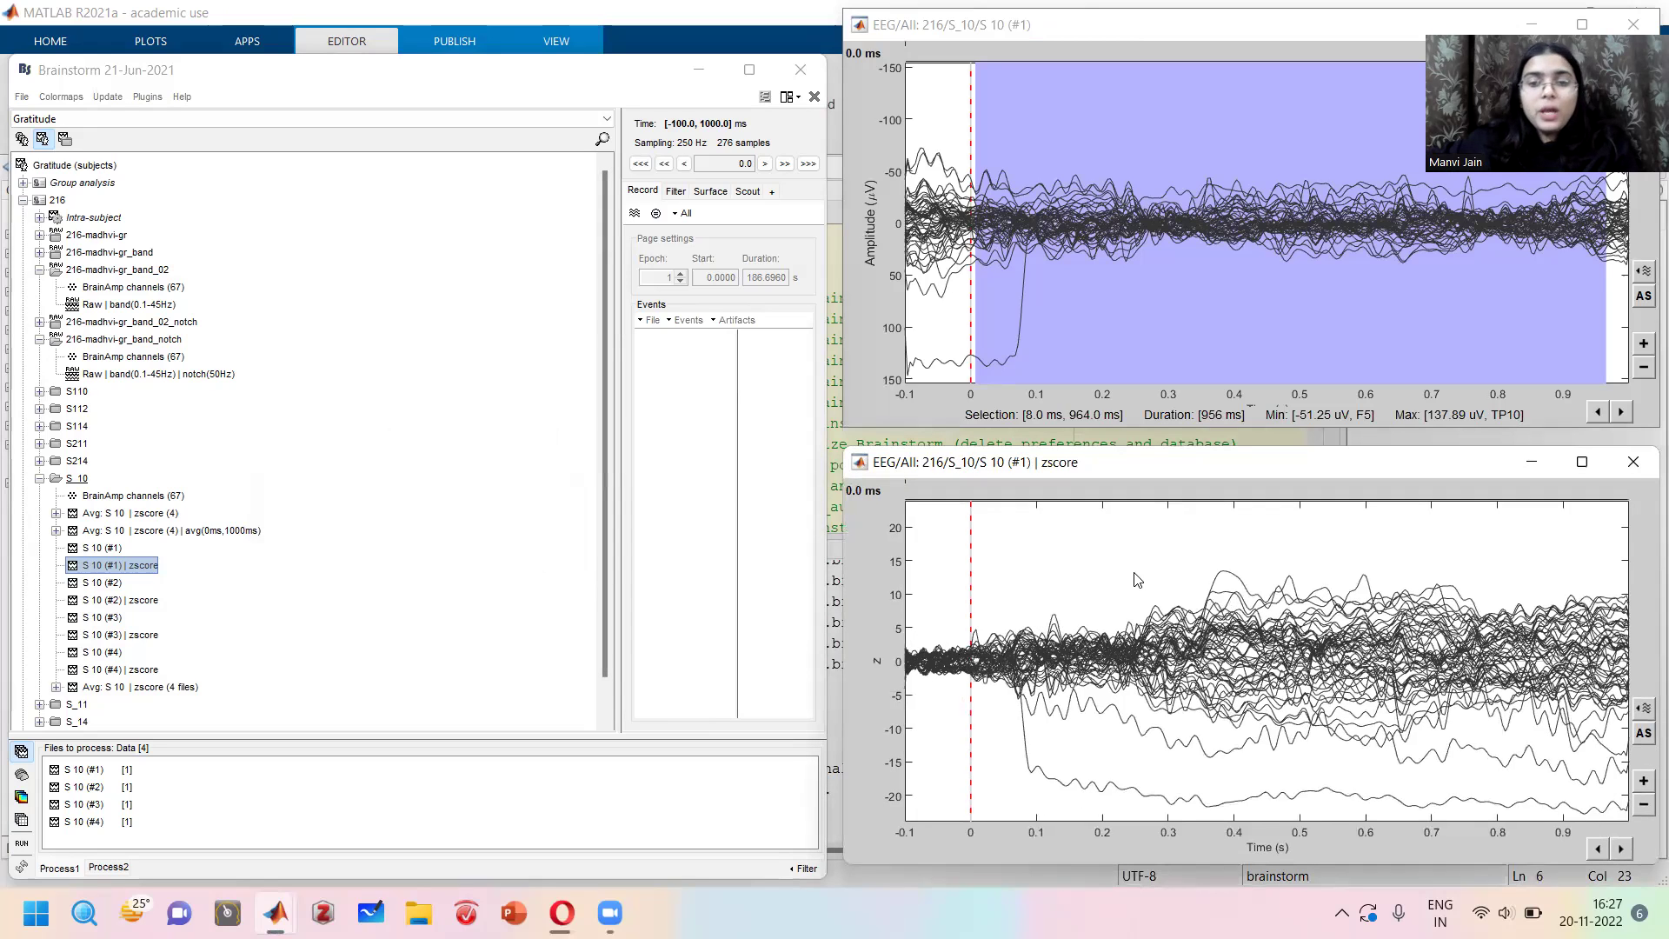
pyautogui.moveTo(904, 661); pyautogui.dragTo(972, 681)
pyautogui.click(913, 691)
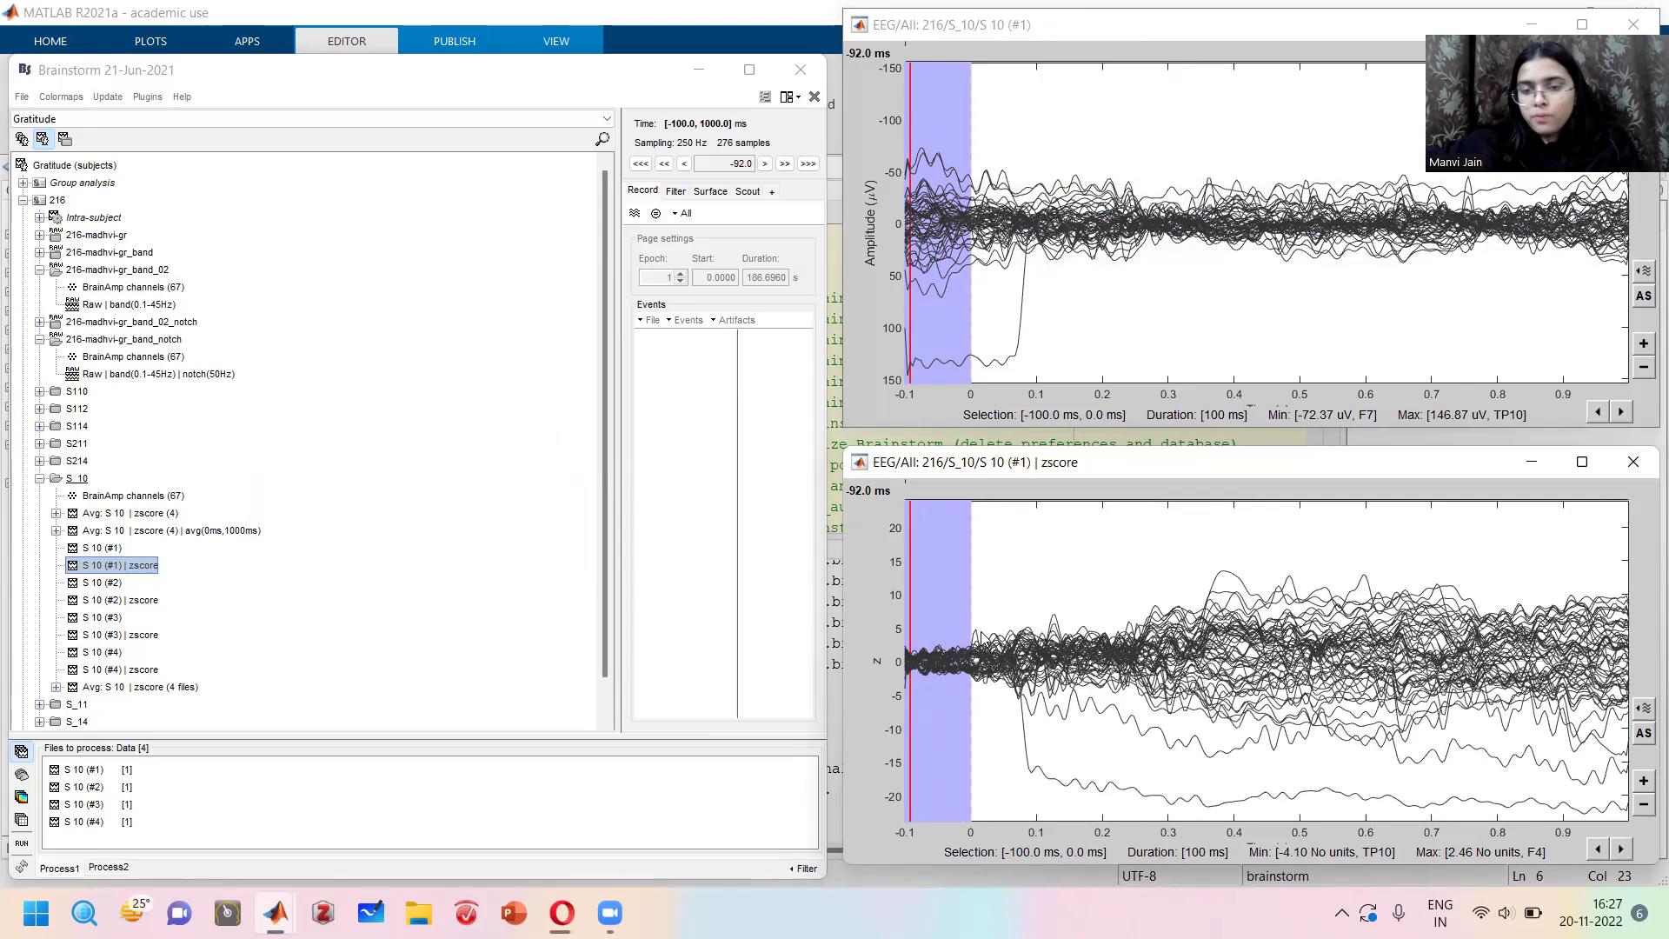
pyautogui.click(976, 637)
pyautogui.moveTo(976, 637); pyautogui.dragTo(1584, 577)
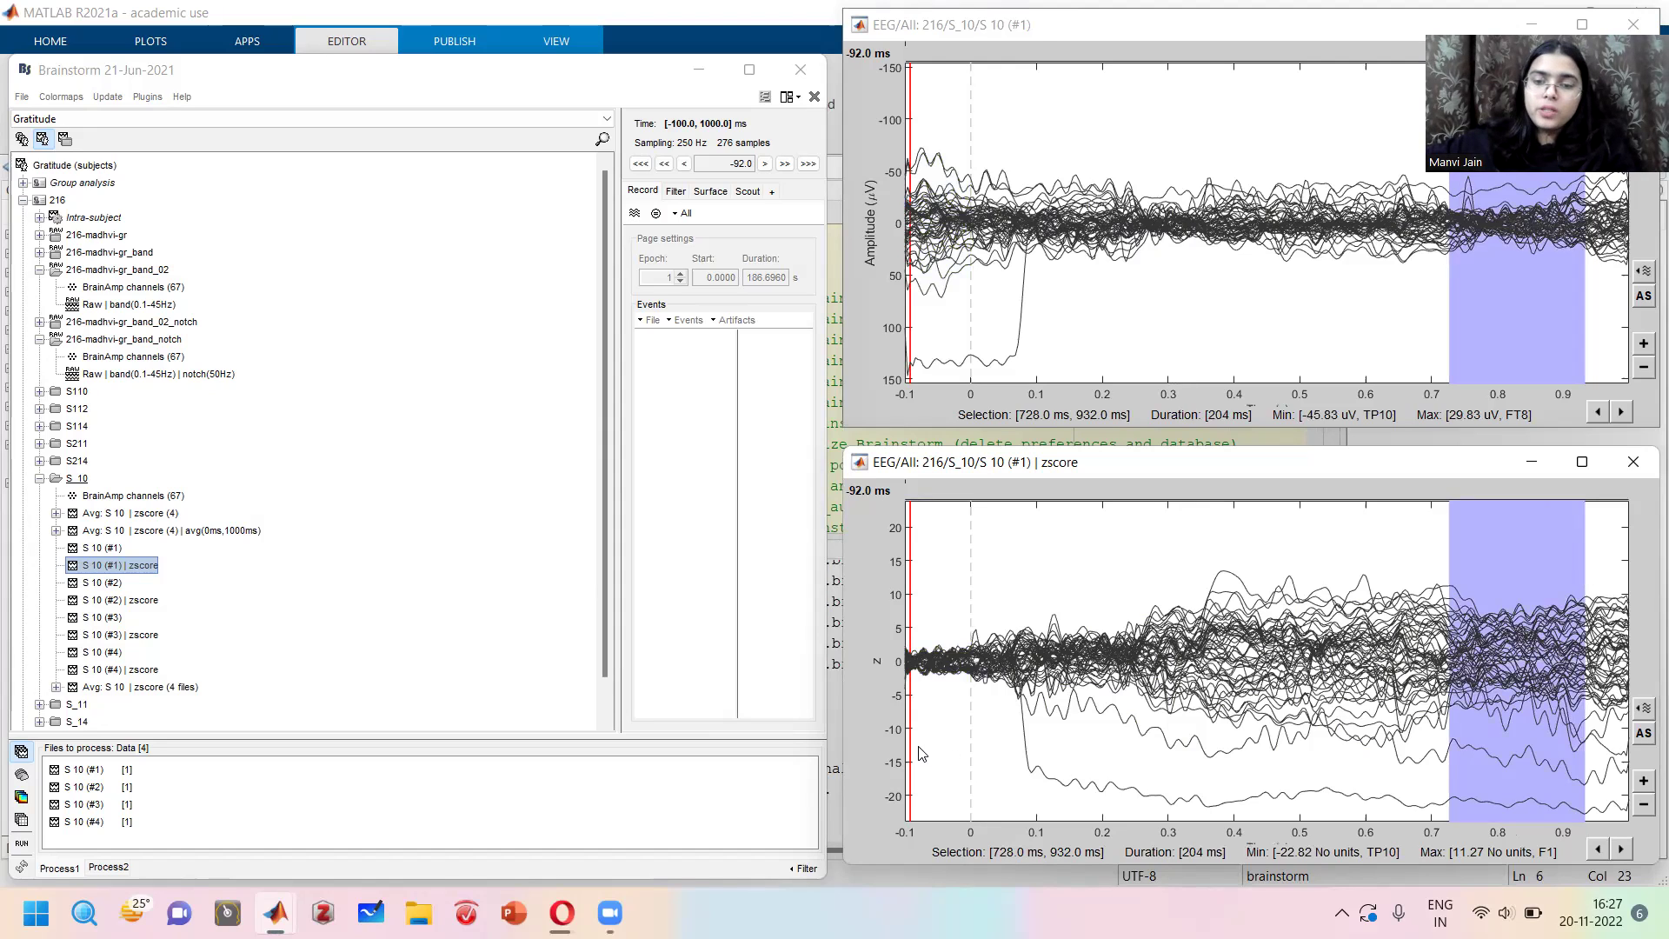
pyautogui.moveTo(909, 749); pyautogui.dragTo(970, 720)
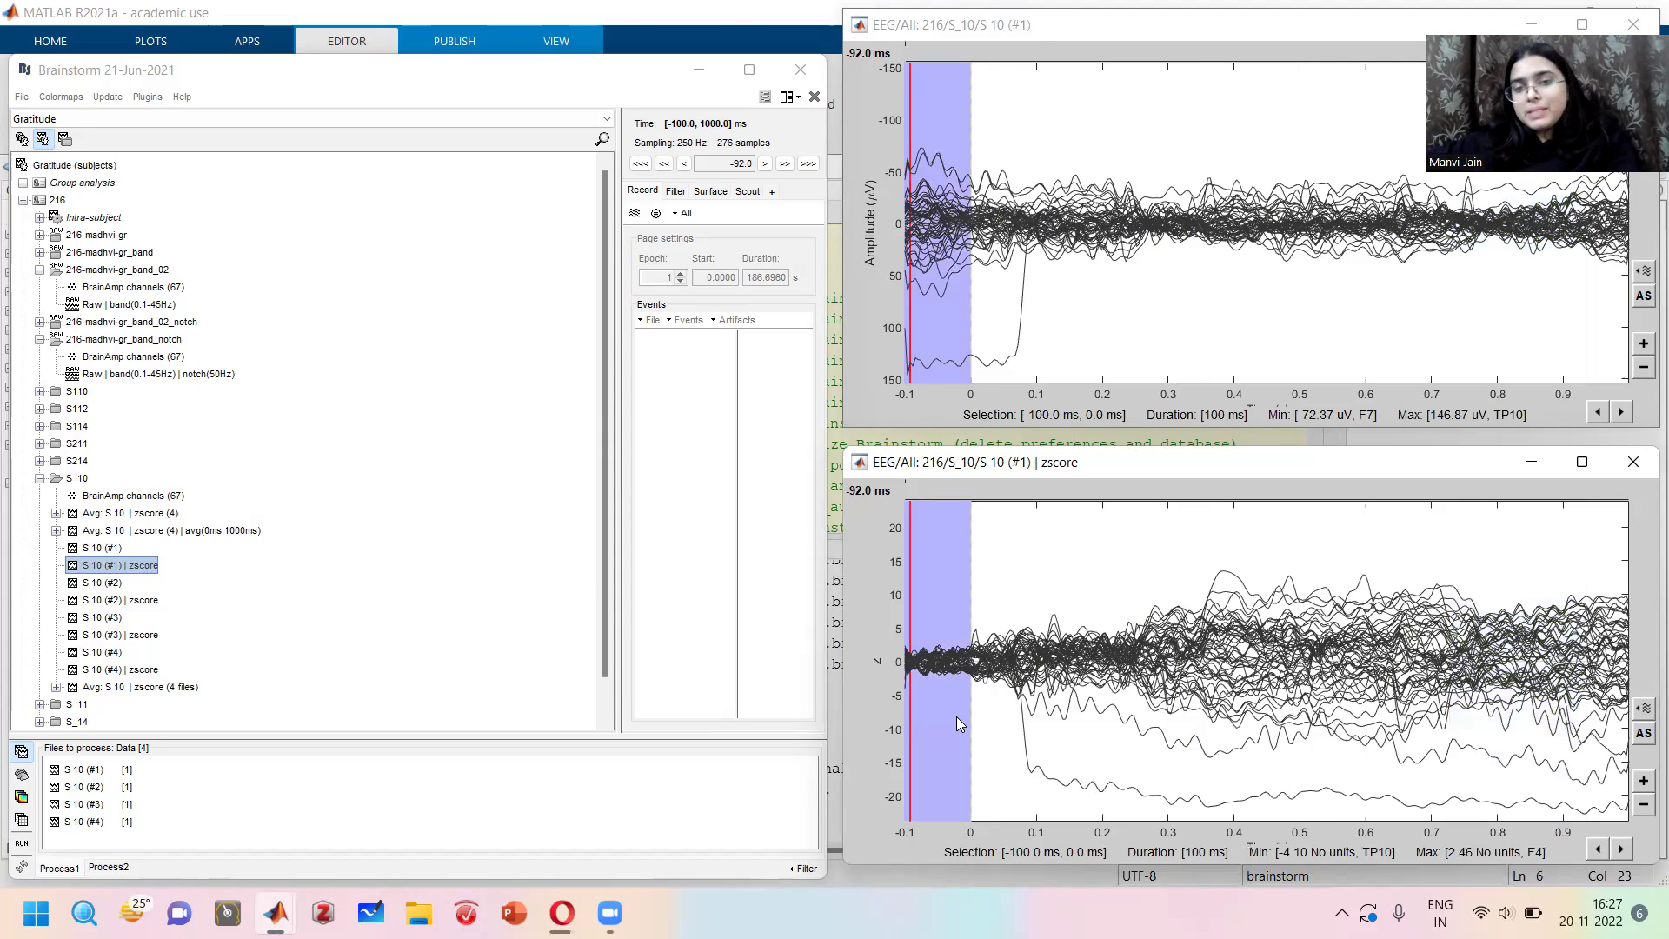
pyautogui.click(818, 98)
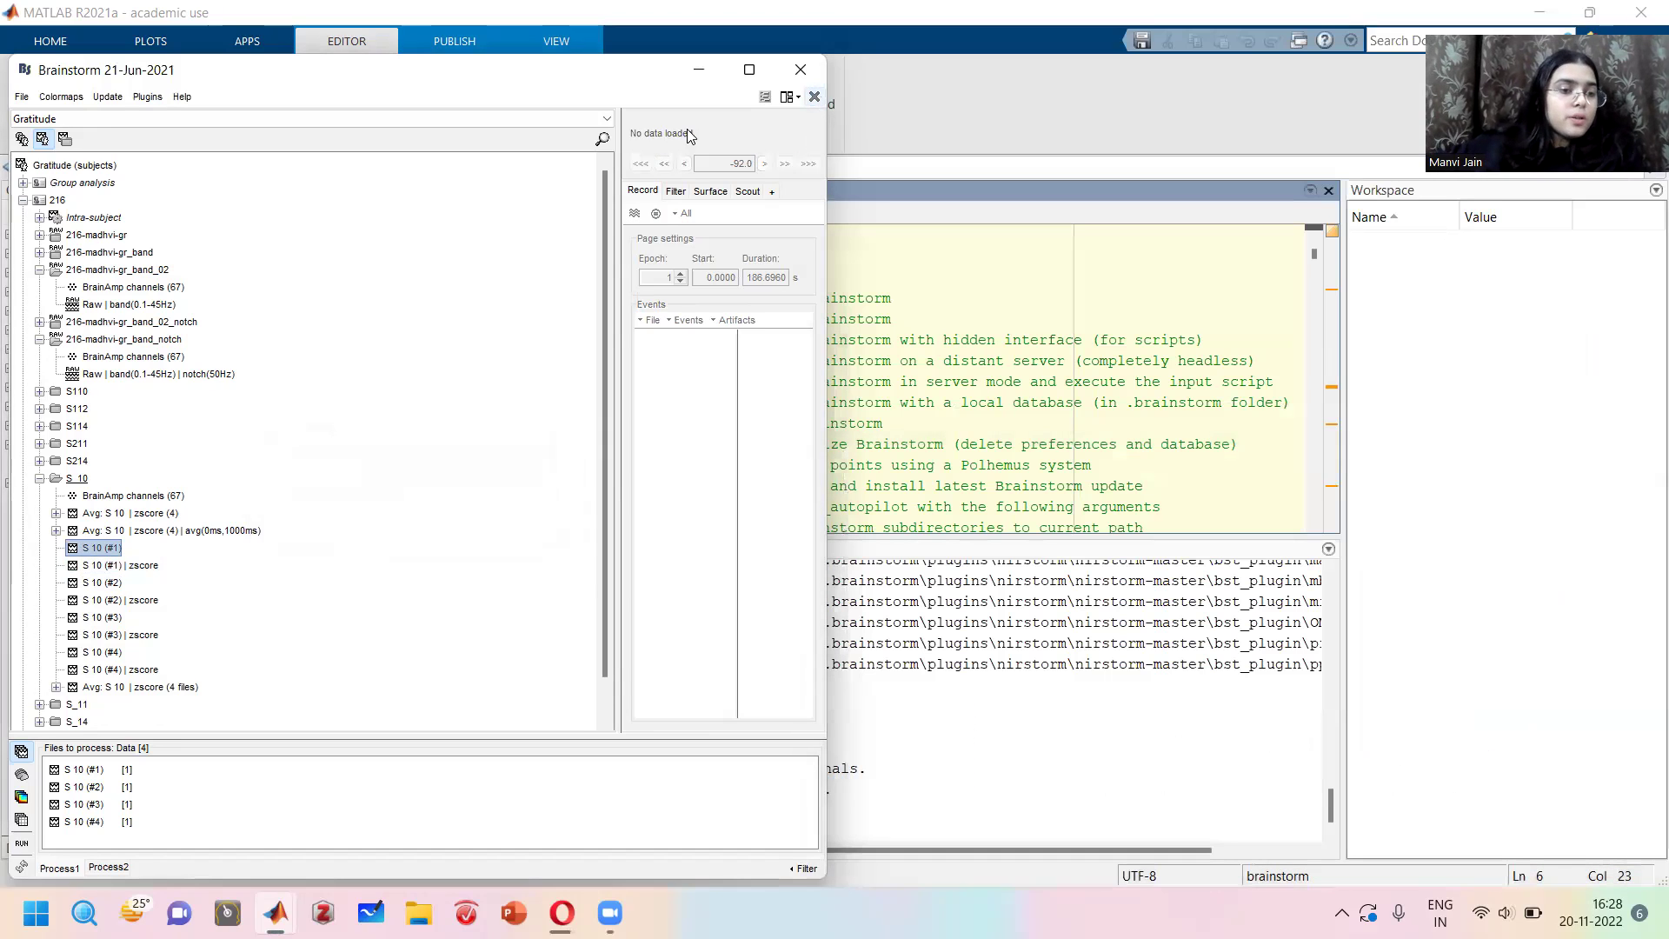
# Start a new pipeline for the four S 10 trials with a Z-score baseline normalization over -100 to -4 ms.
pyautogui.click(122, 569)
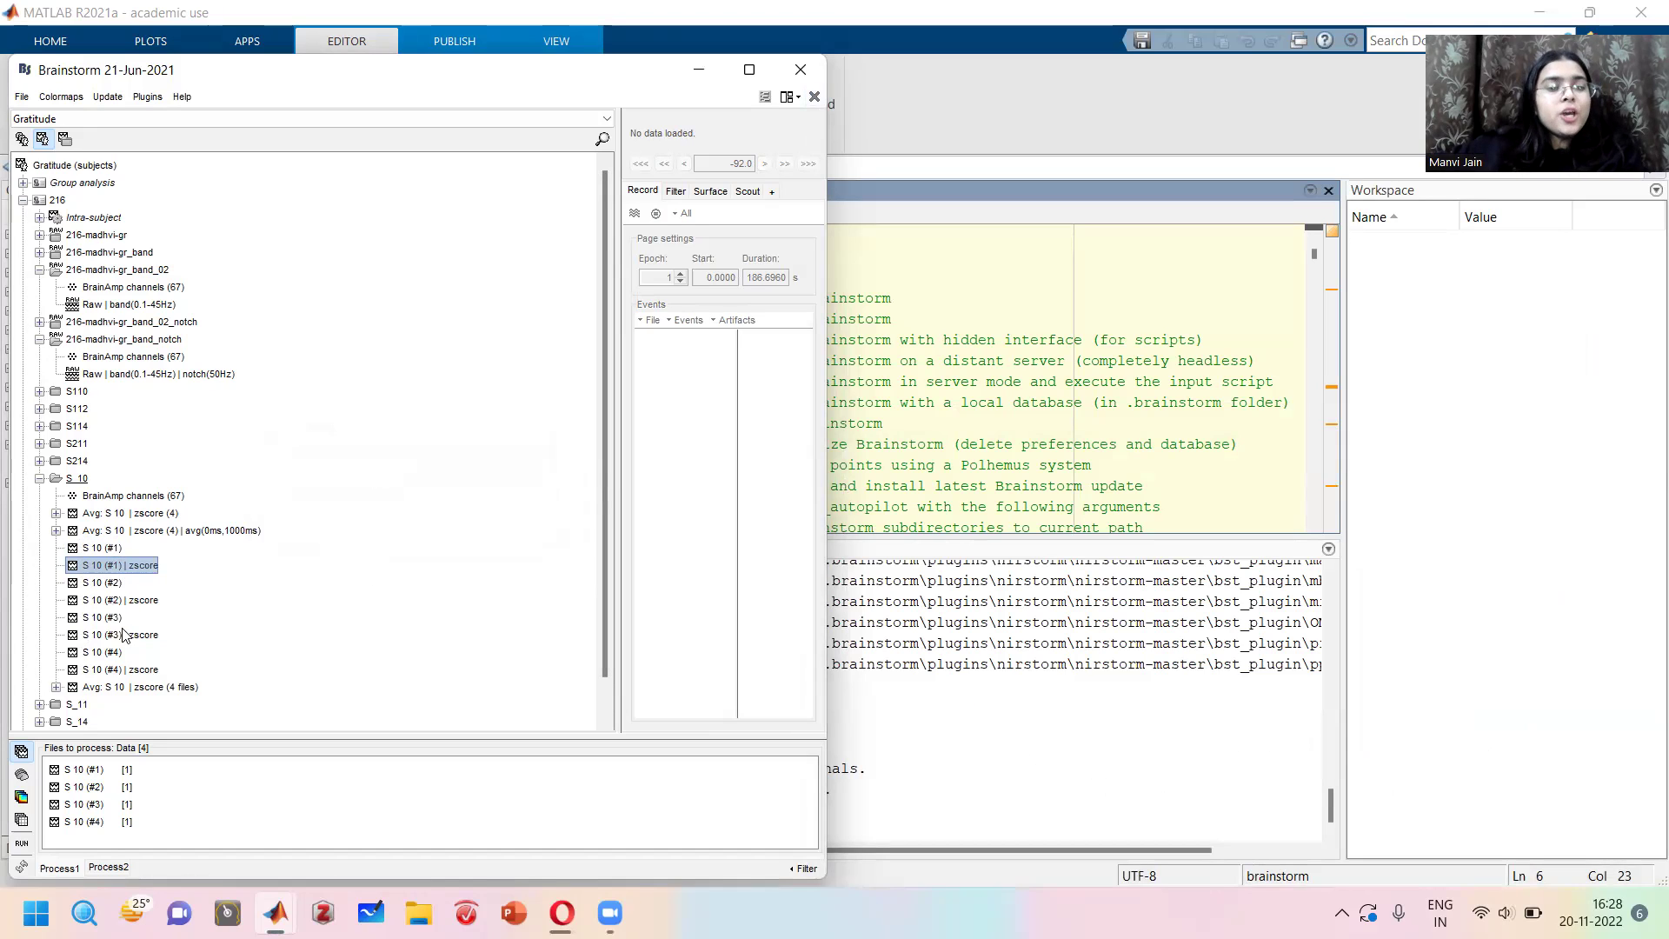
pyautogui.click(21, 843)
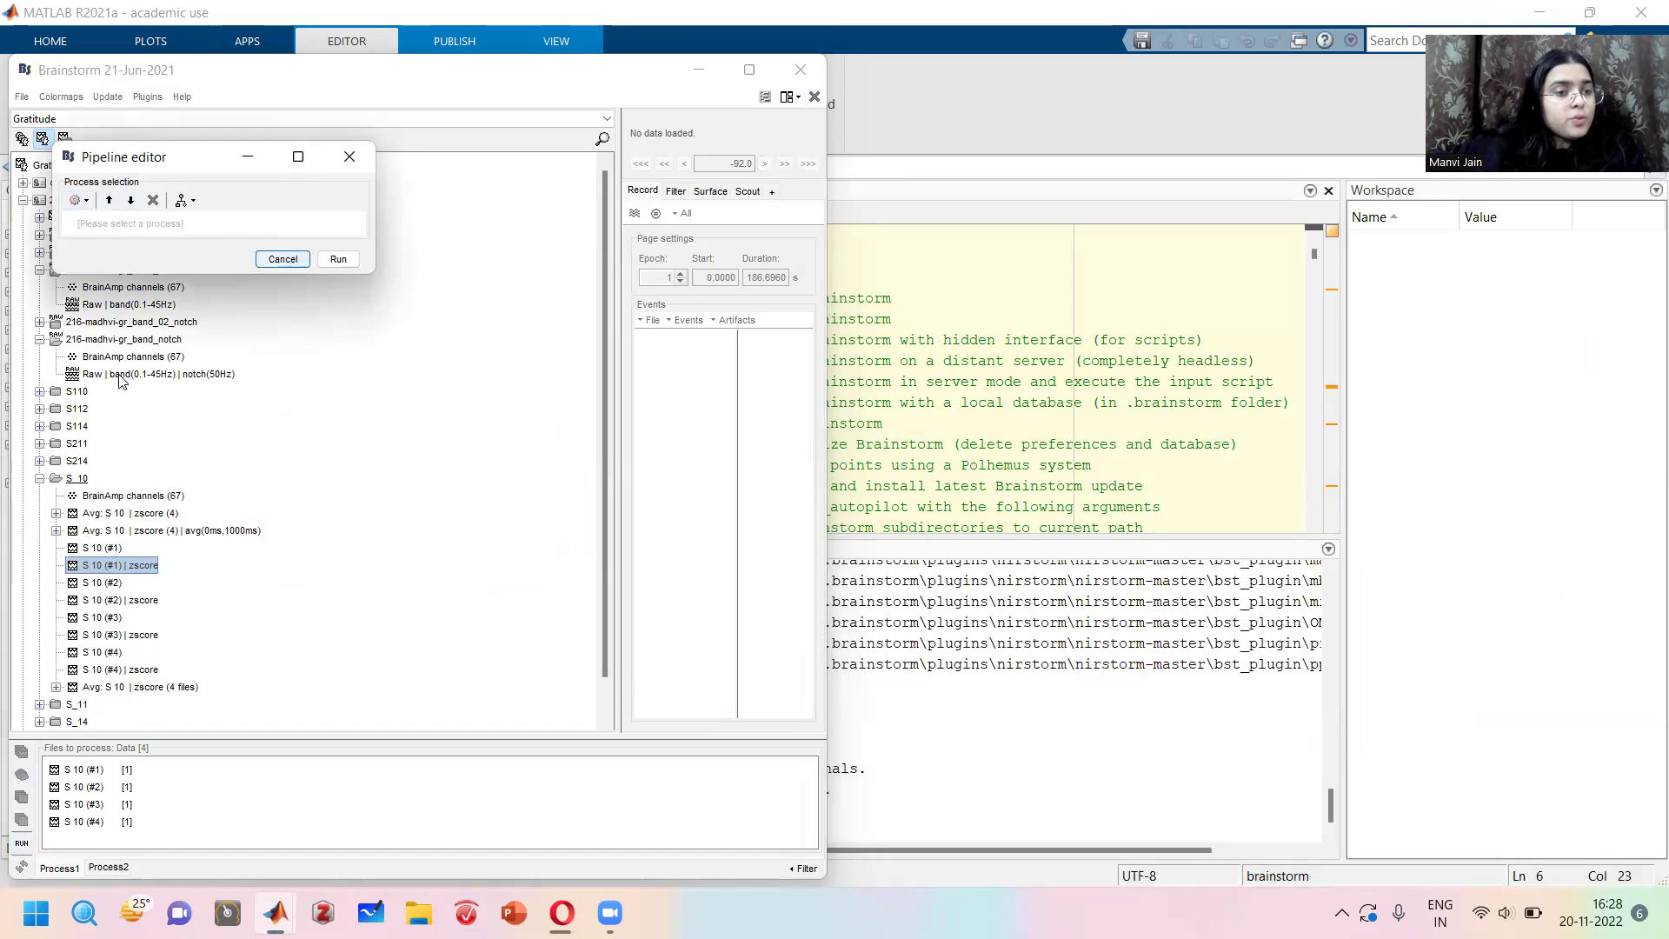
pyautogui.click(78, 200)
pyautogui.moveTo(122, 342)
pyautogui.click(261, 677)
pyautogui.moveTo(132, 280); pyautogui.dragTo(248, 275)
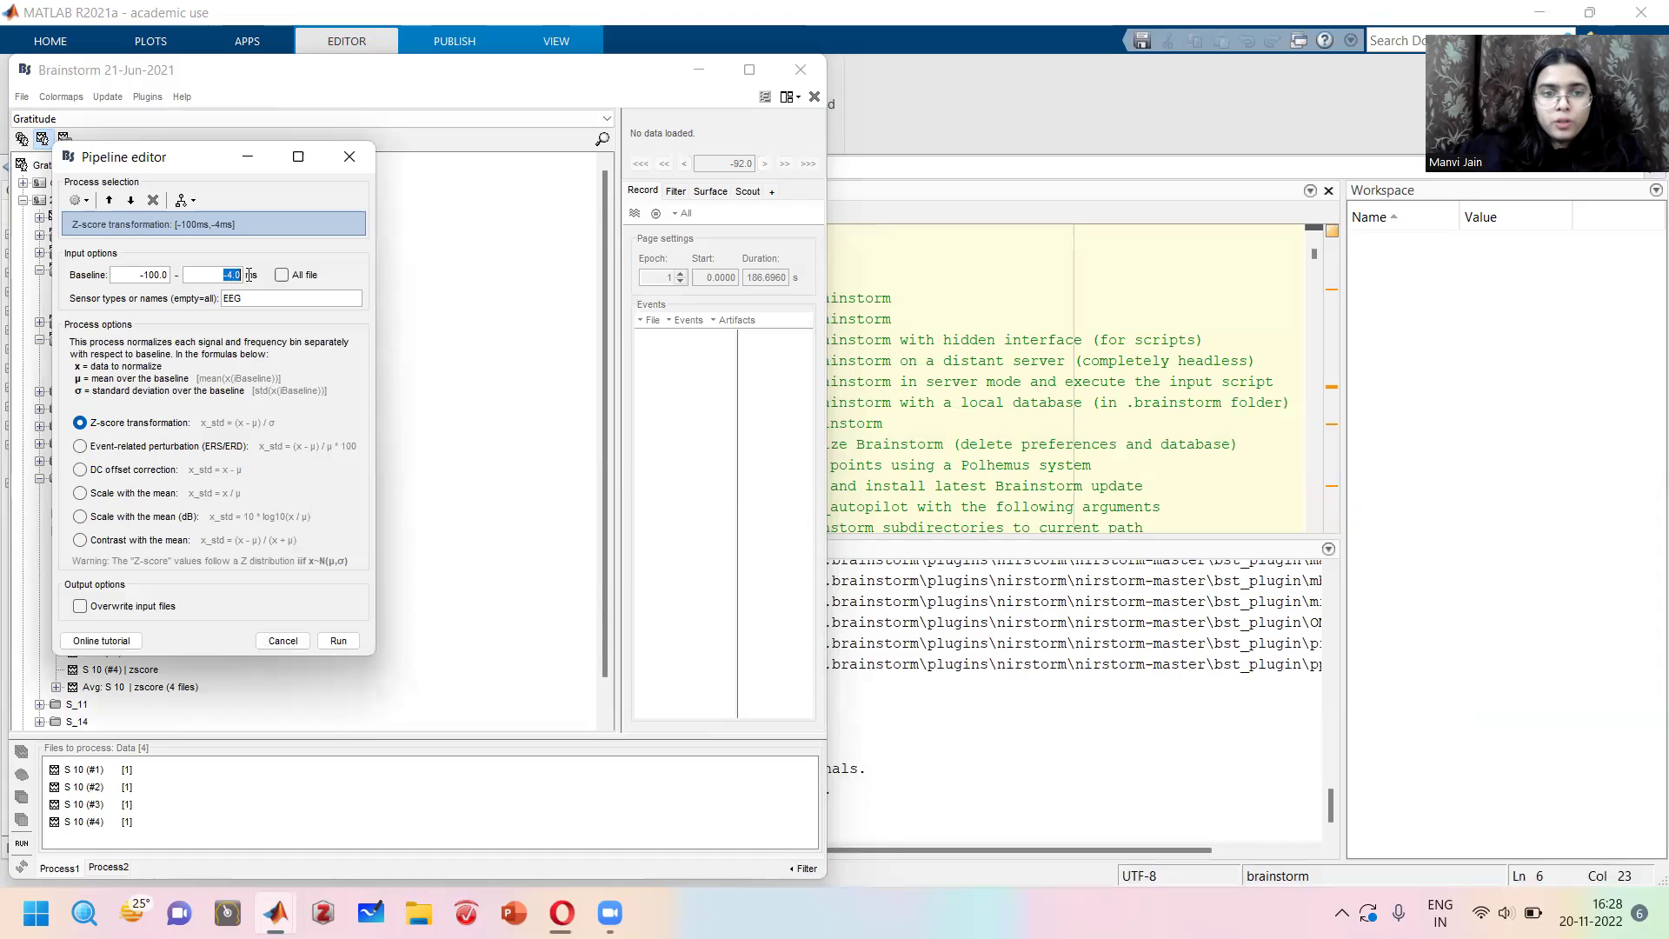
pyautogui.click(233, 277)
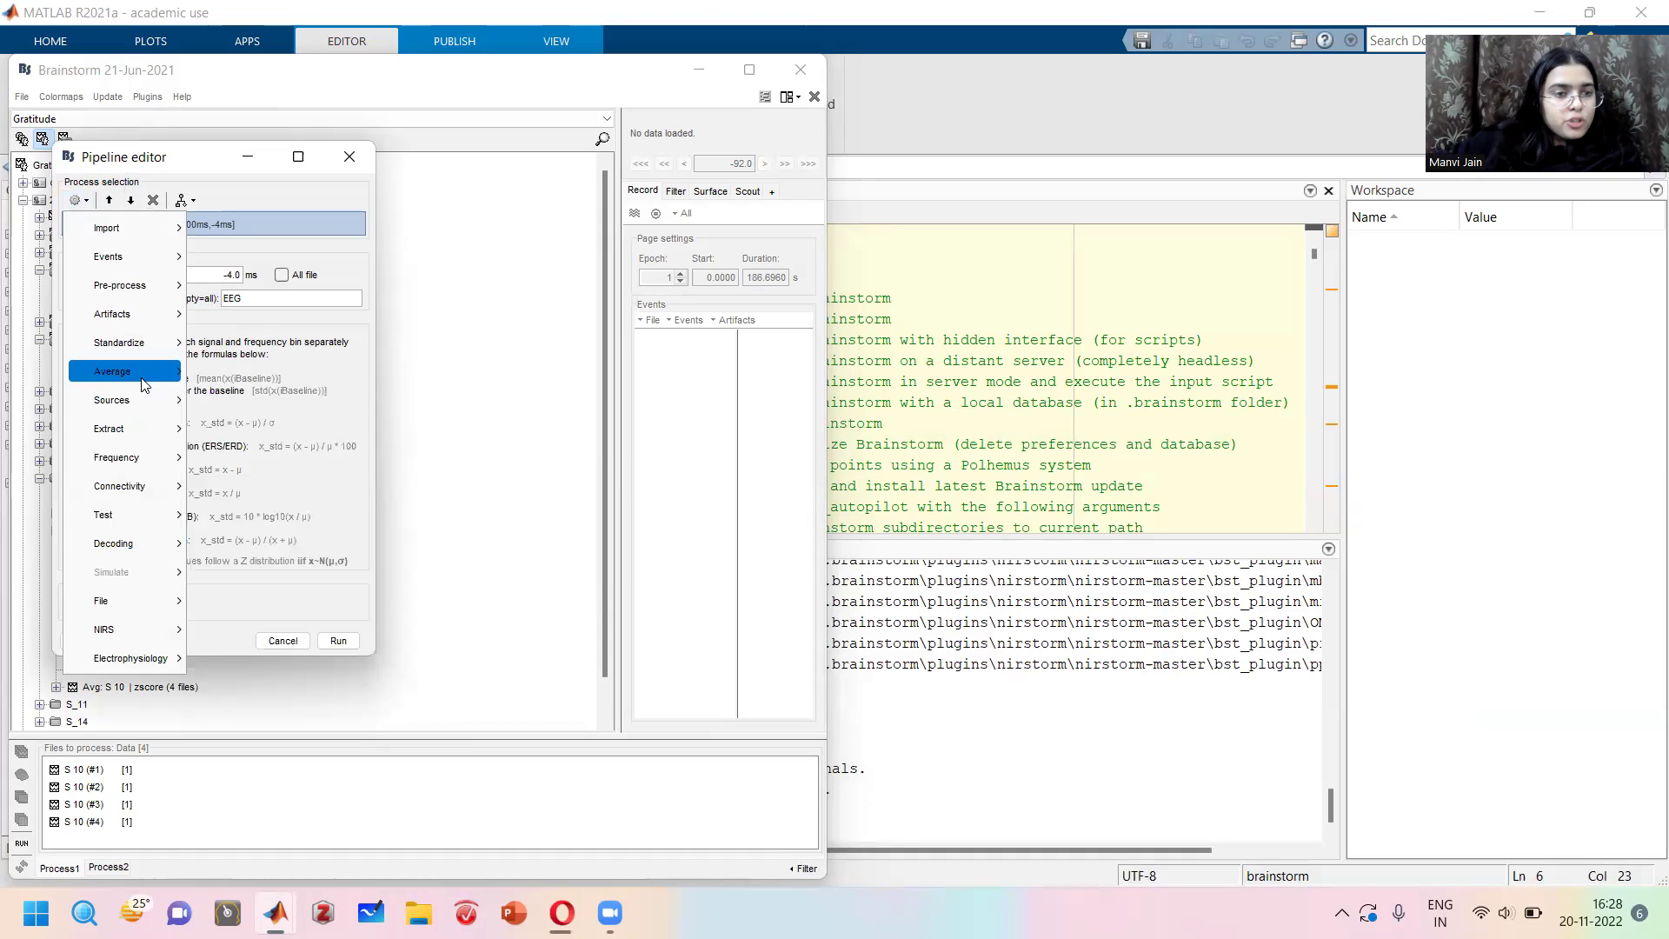
# Add an averaging process to the pipeline, grouped by trial group (folder average) and using the arithmetic average.
pyautogui.moveTo(145, 385)
pyautogui.click(244, 382)
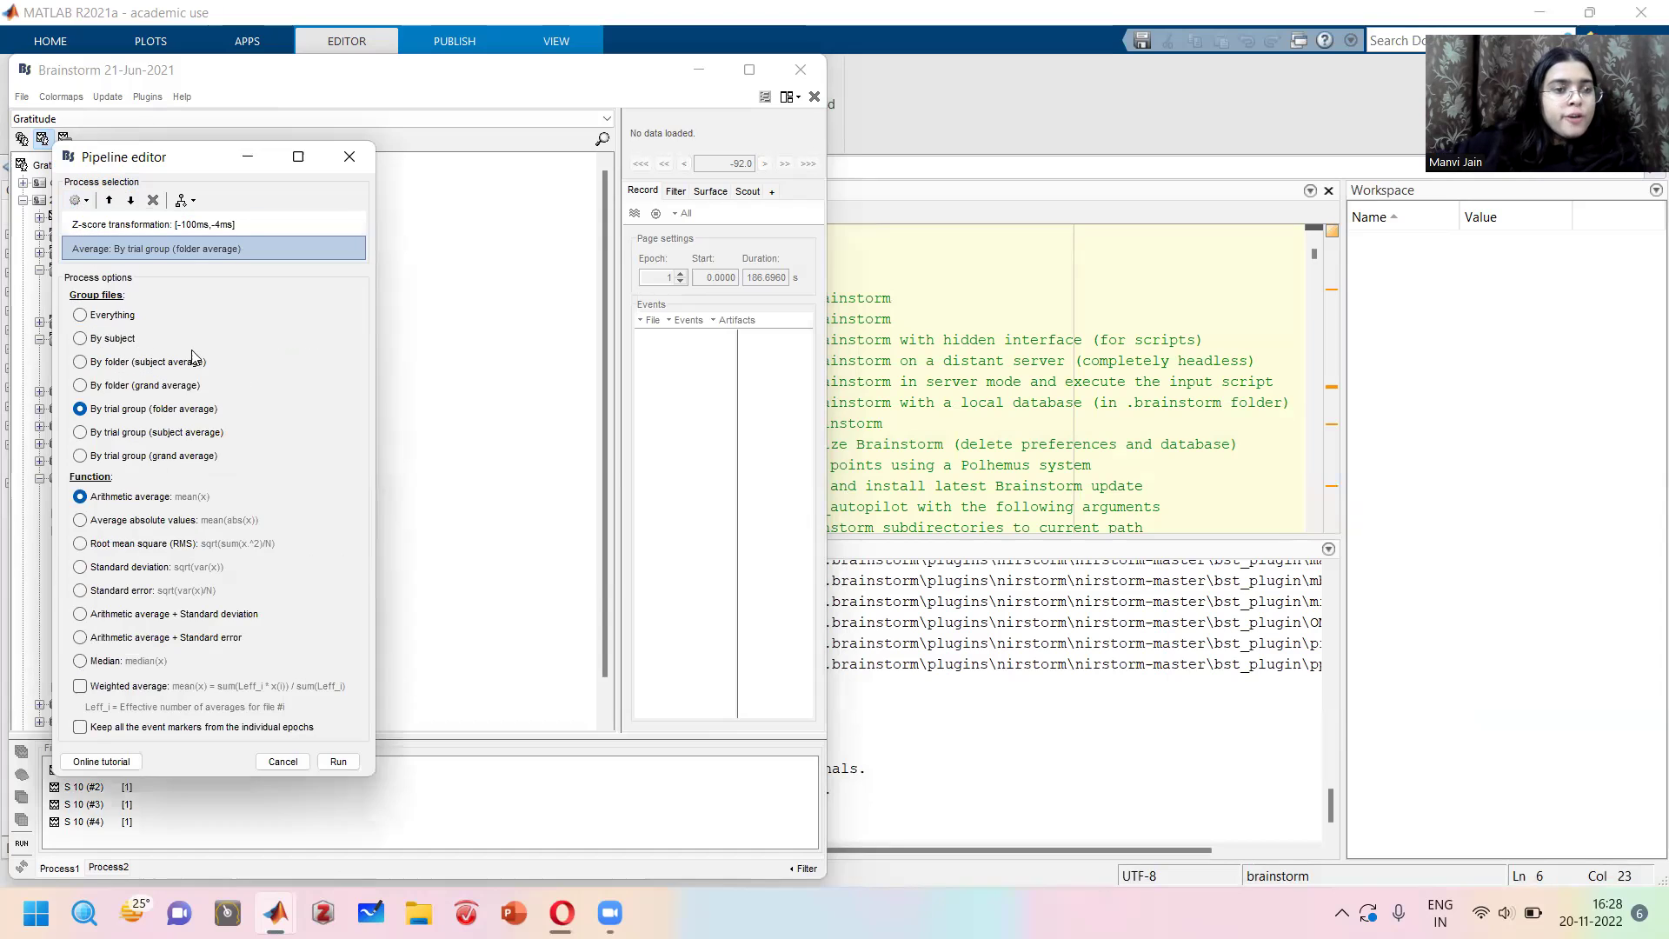
pyautogui.click(122, 410)
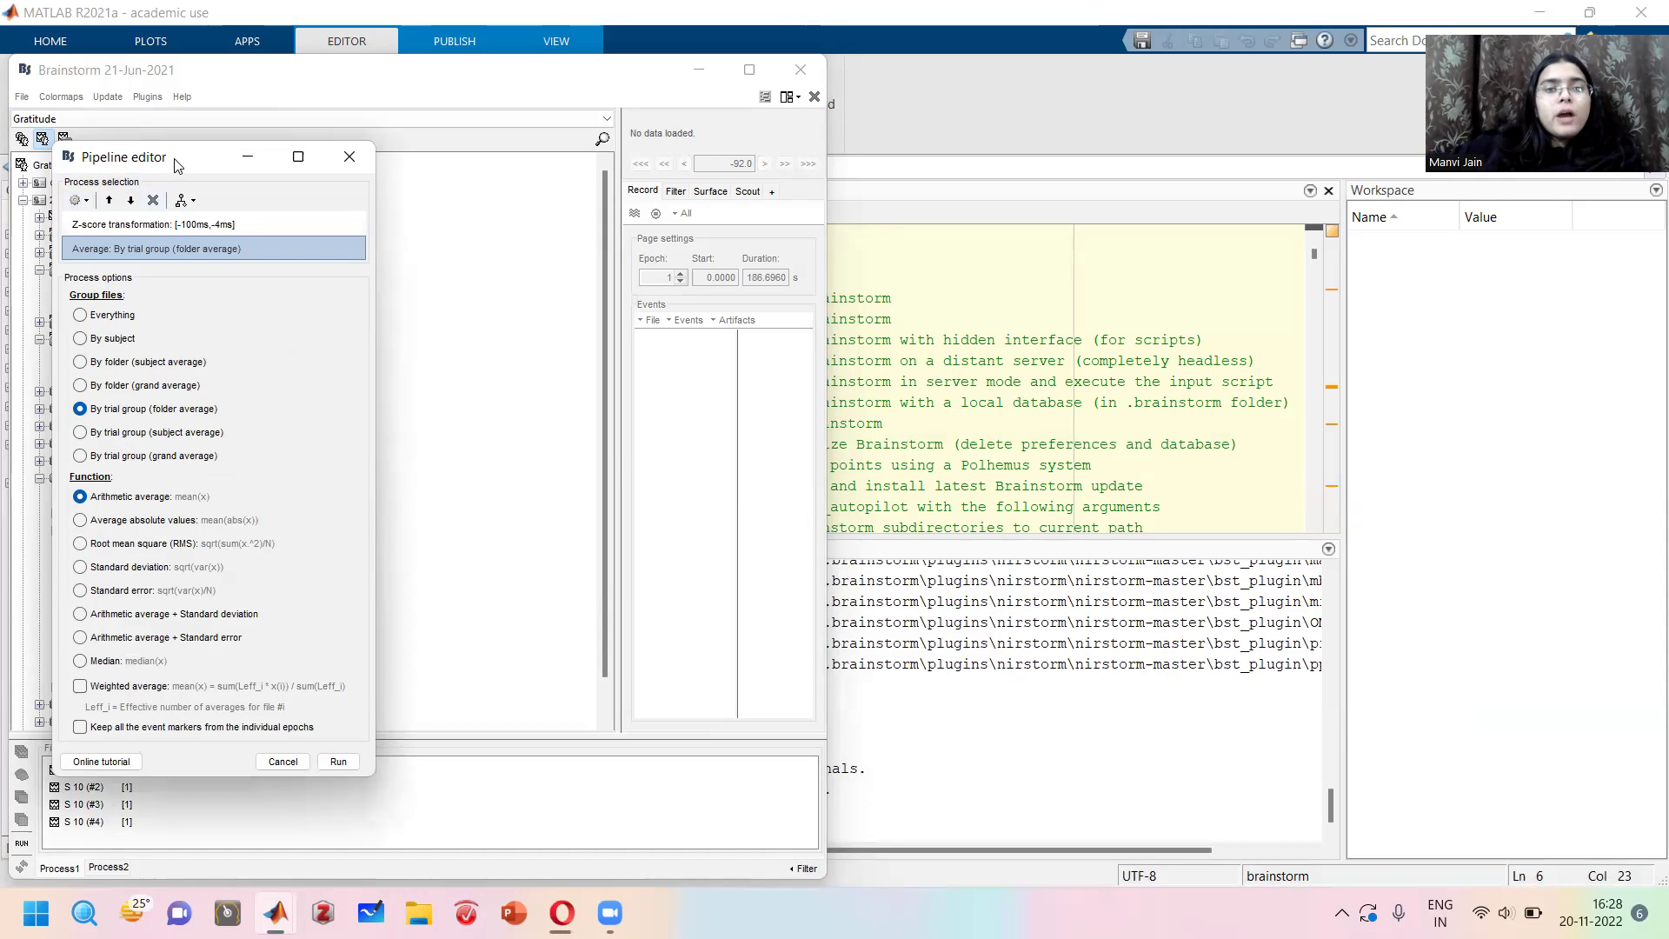
# Set the averaging process to group files by folder (subject average) and run the pipeline on the four S 10 trials.
pyautogui.moveTo(178, 164); pyautogui.dragTo(319, 119)
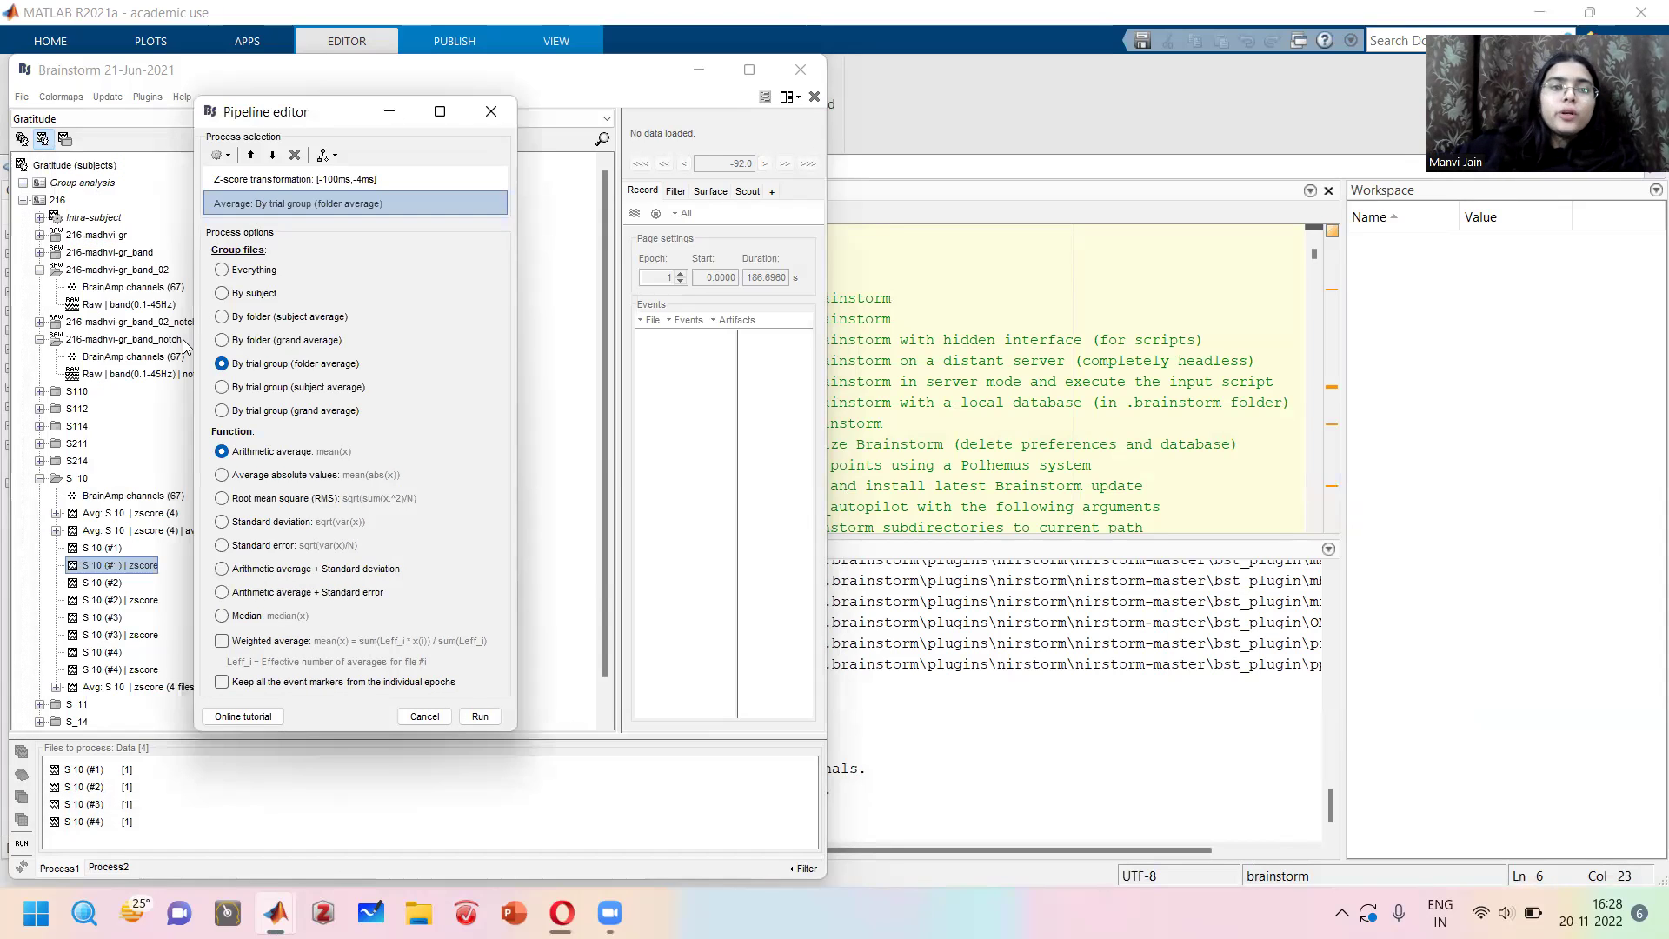
pyautogui.click(254, 271)
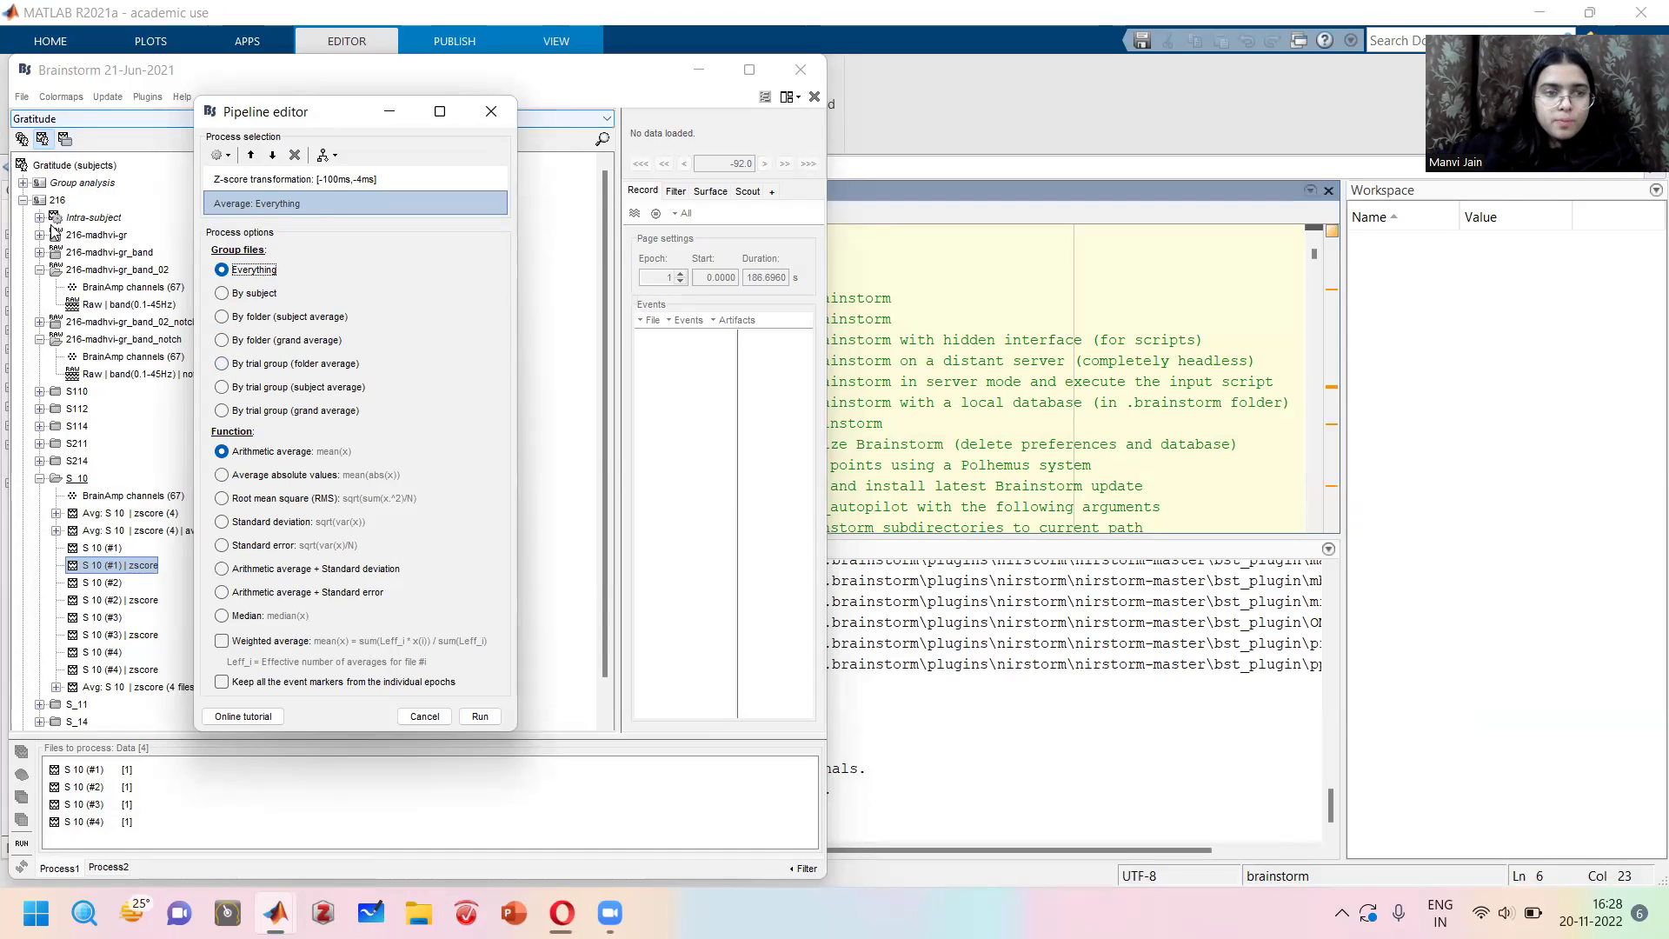
pyautogui.click(248, 295)
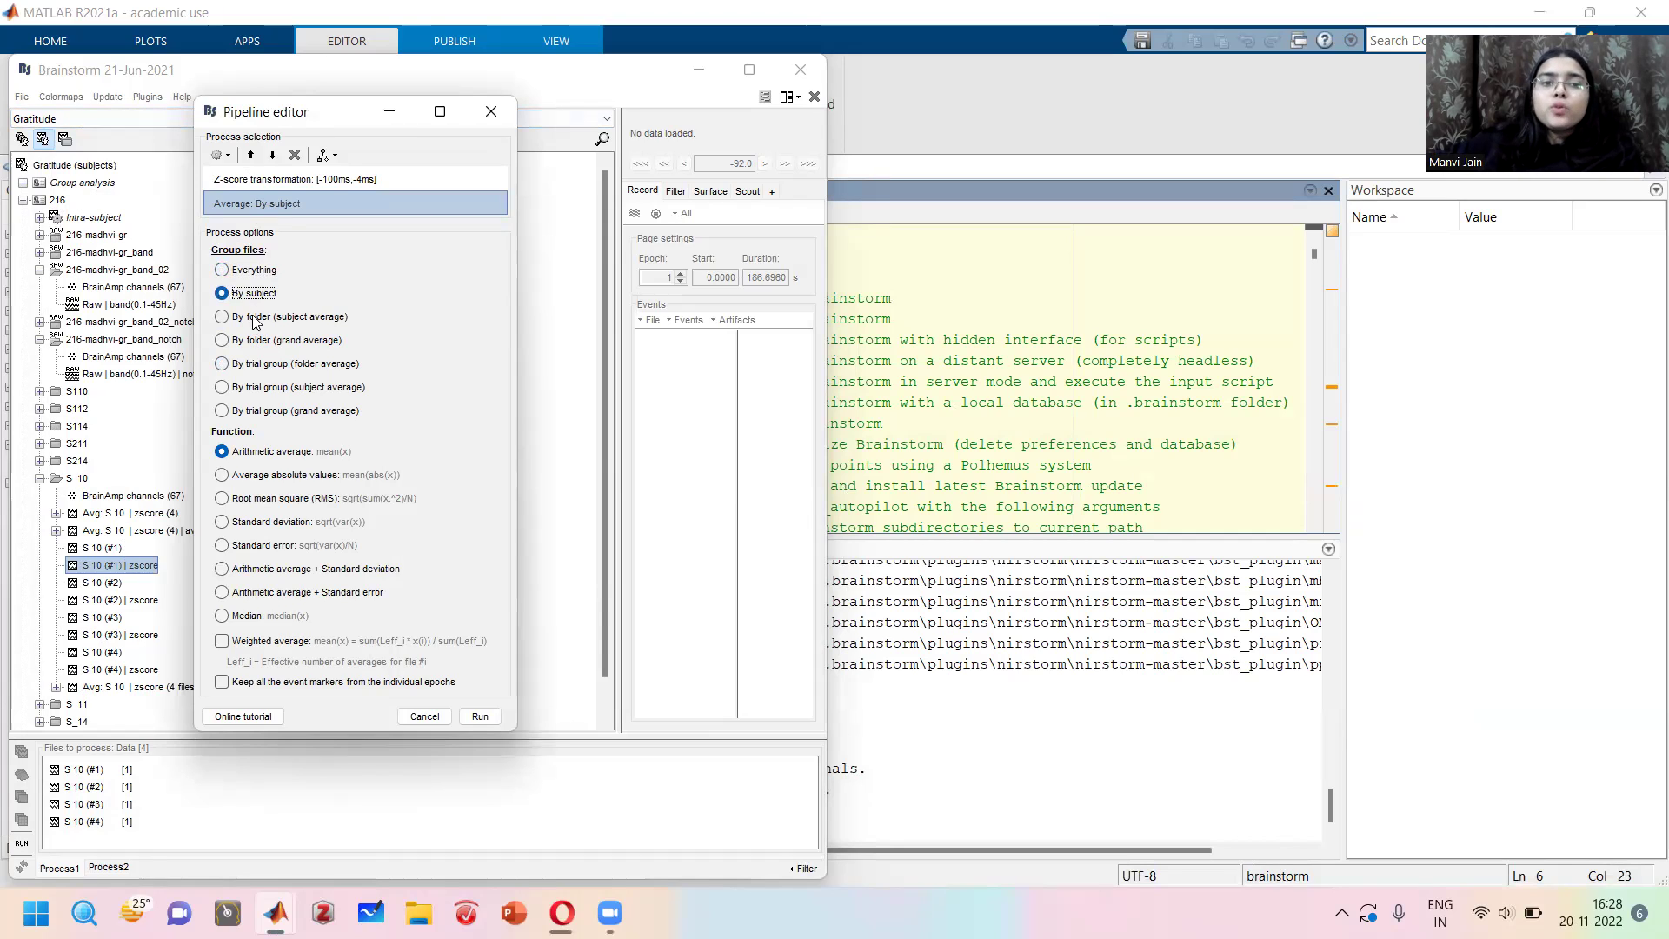
pyautogui.click(255, 319)
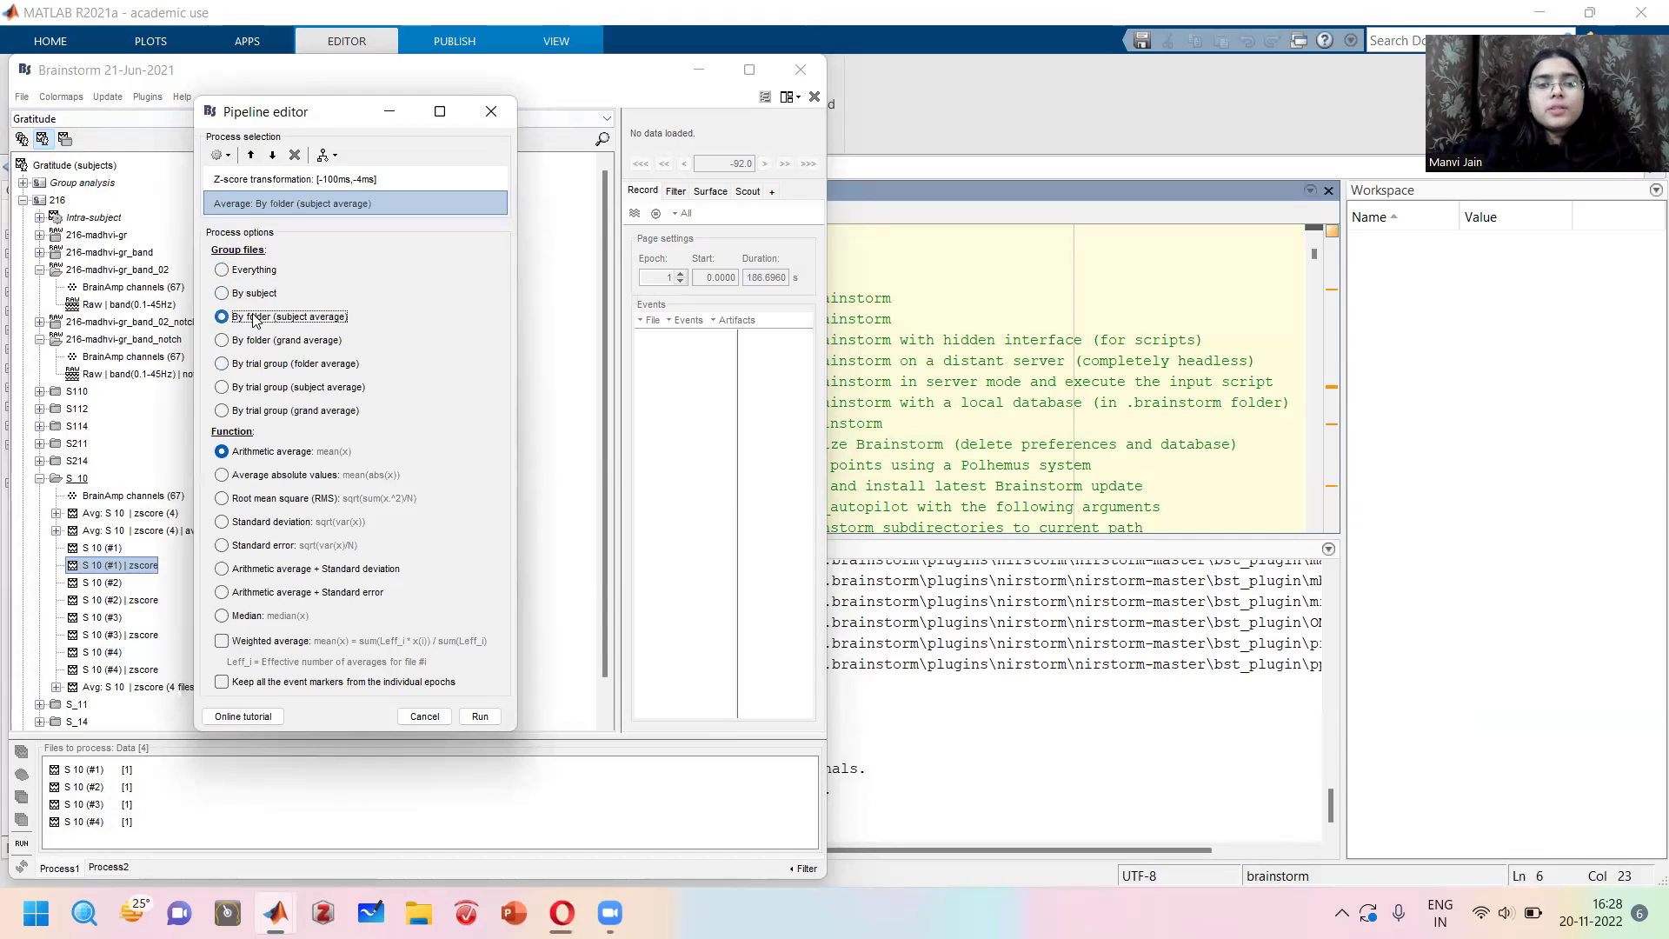
pyautogui.click(479, 716)
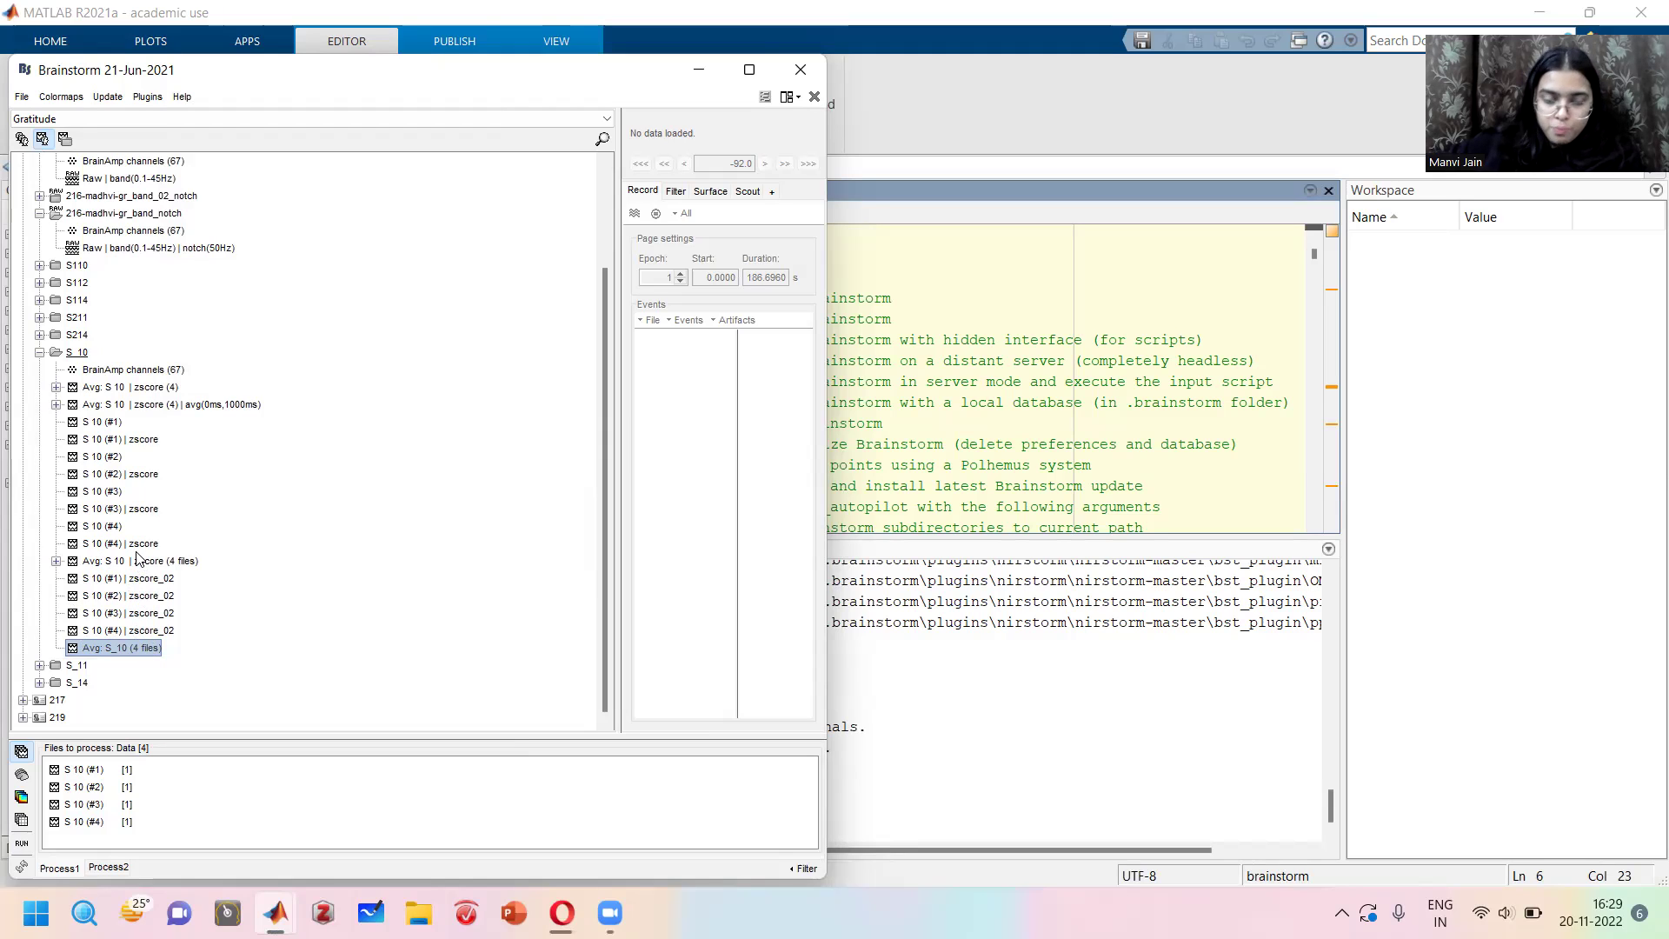
# Open Avg: S_10 (4 files), select its -100 to 0 ms baseline for inspection, and close the figure.
pyautogui.doubleClick(138, 644)
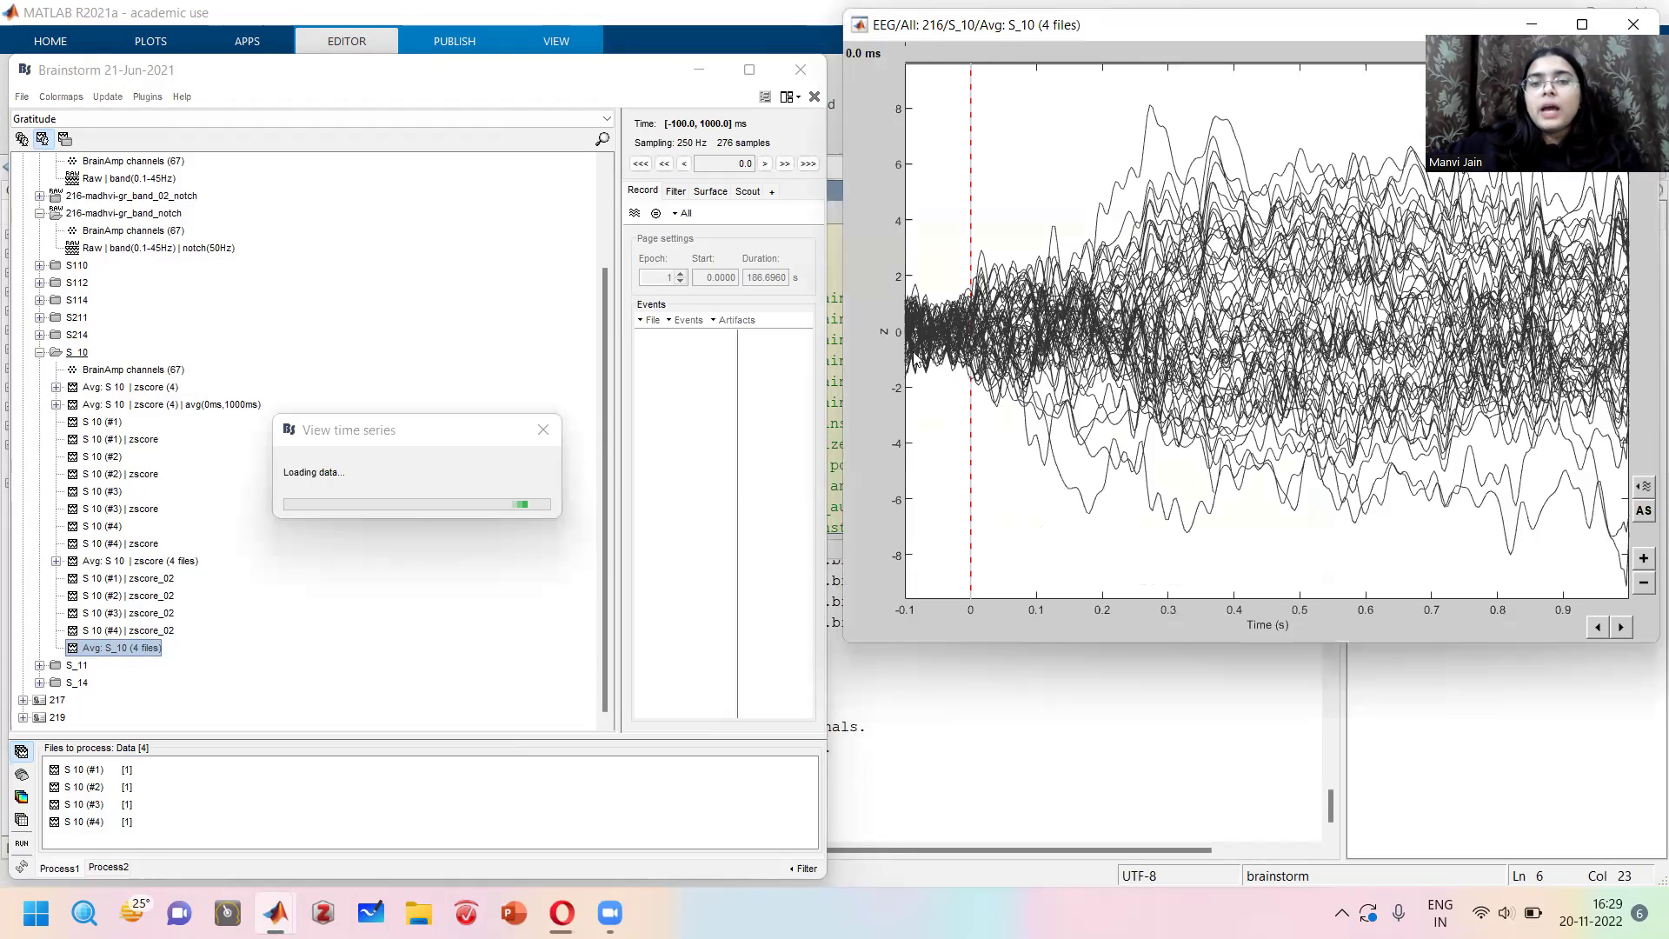
pyautogui.moveTo(907, 357); pyautogui.dragTo(972, 360)
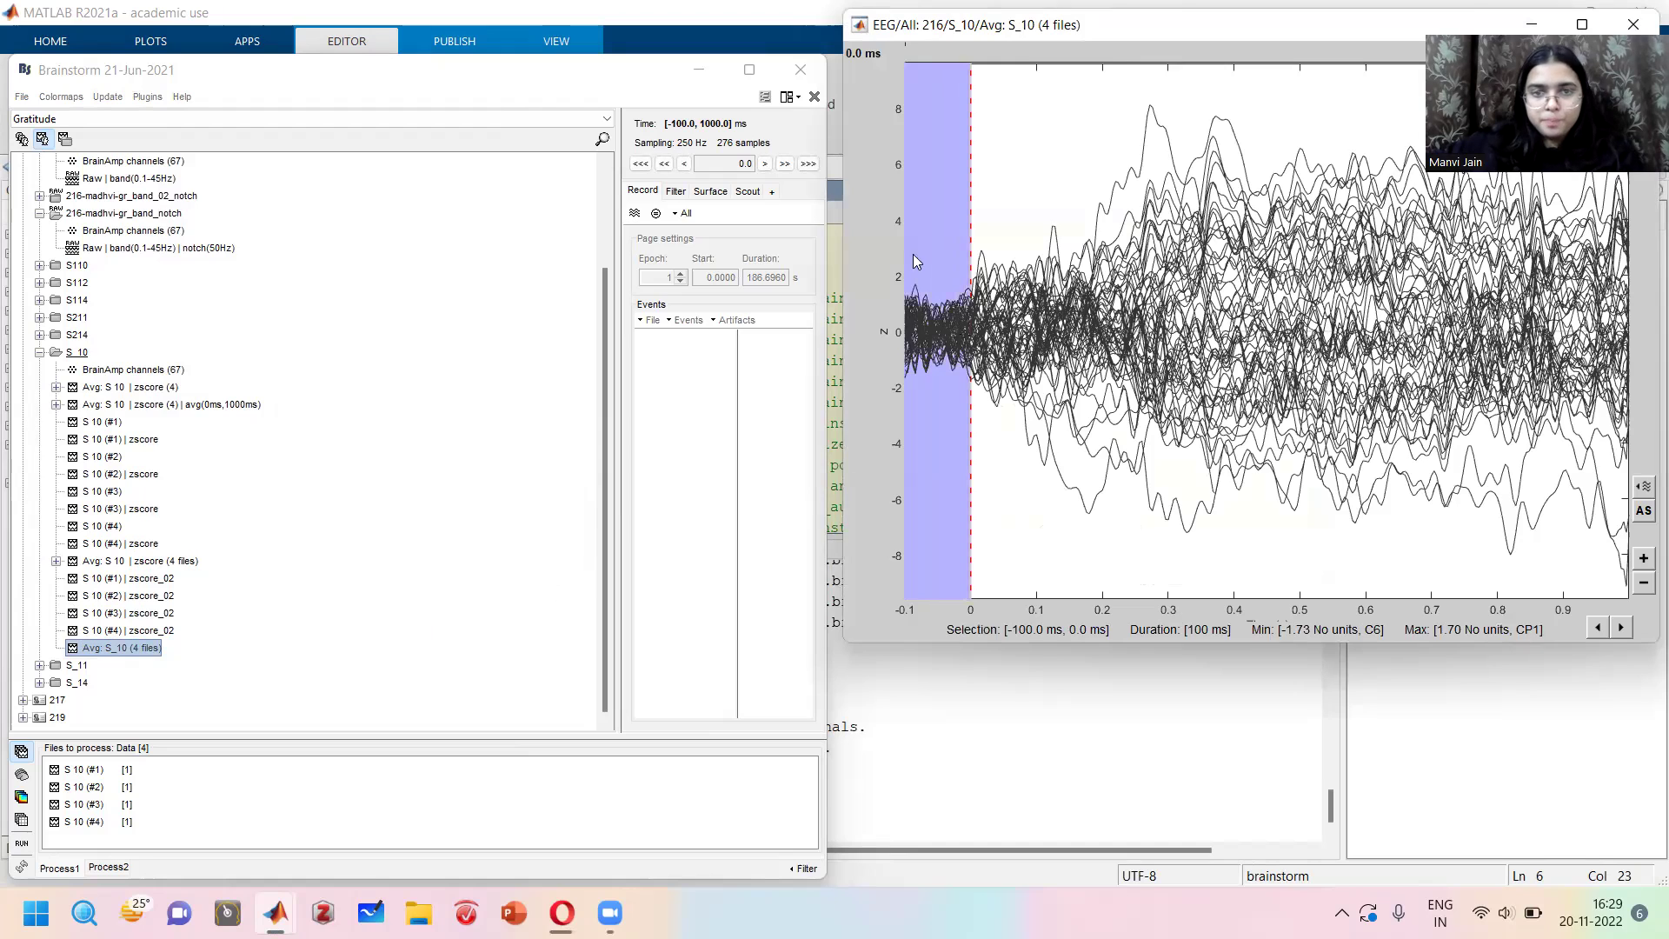
pyautogui.click(814, 98)
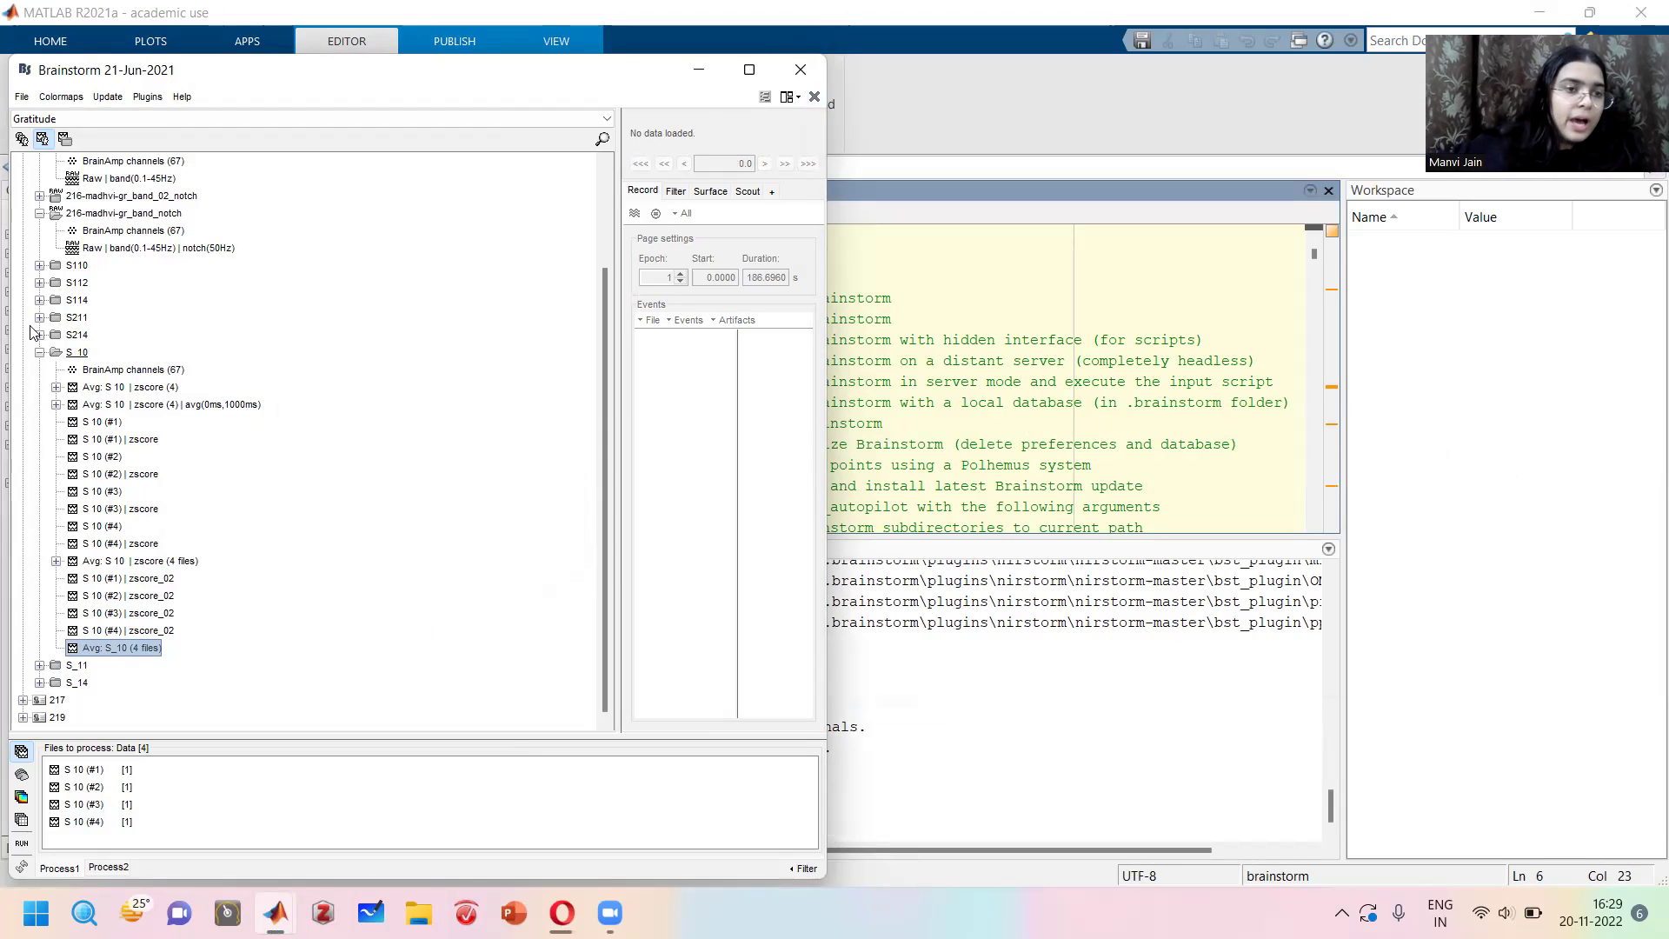
# Collapse subject 216's expanded filtered-recording folders and the S_10 folder in the database tree.
pyautogui.scroll(2, 62, 322)
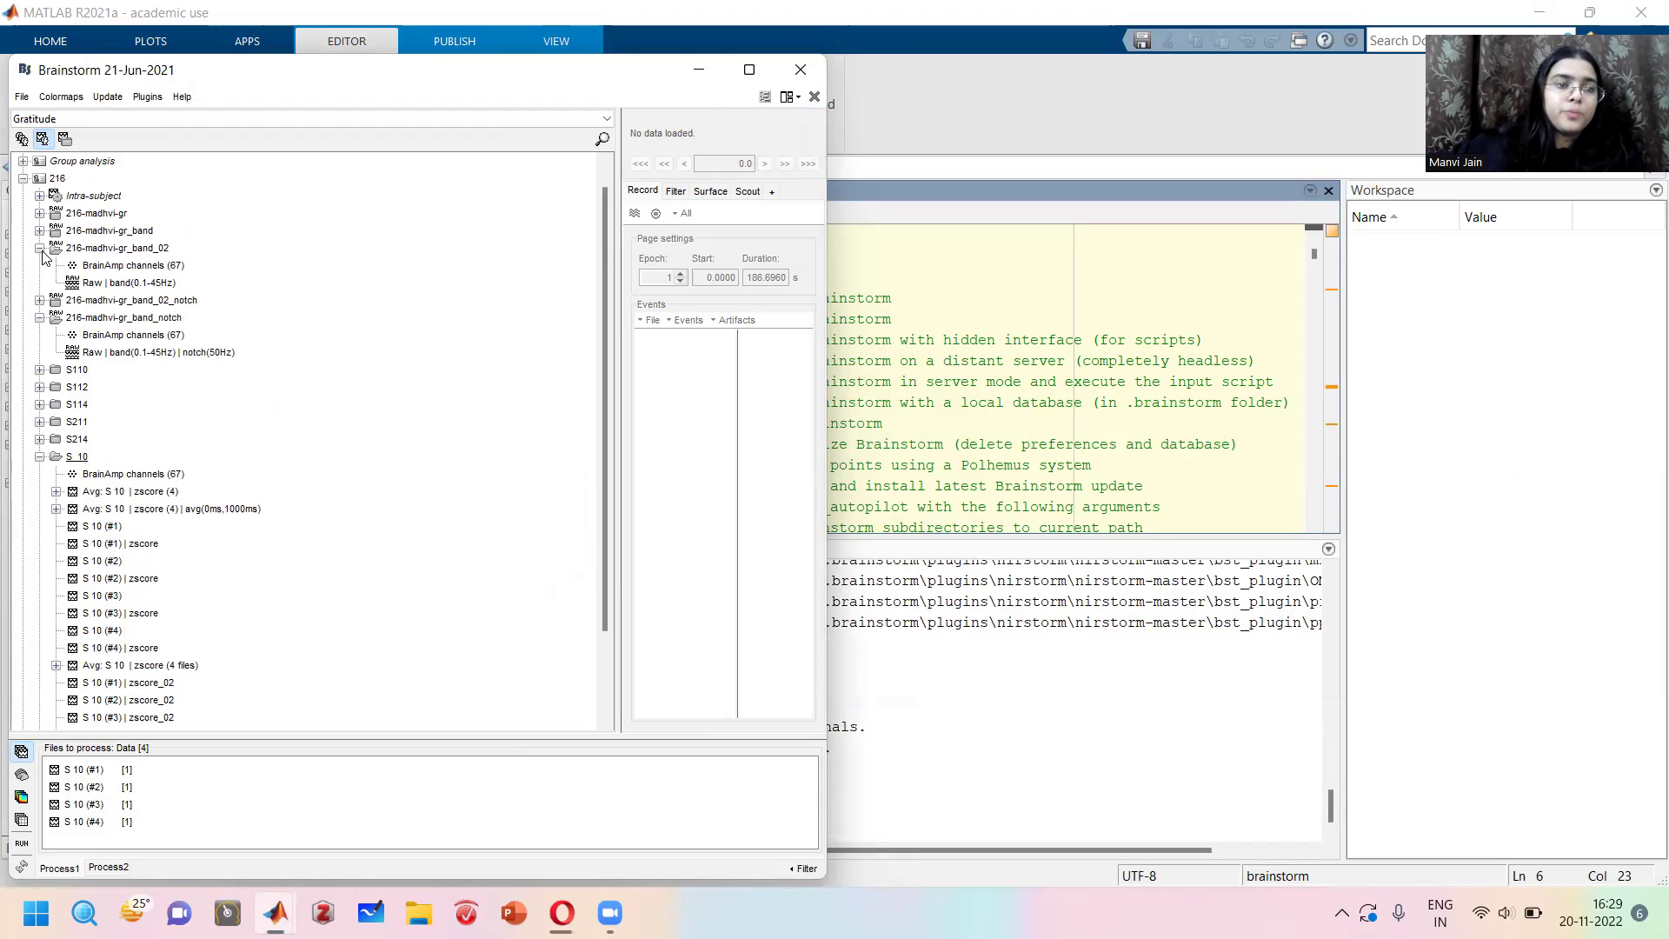
pyautogui.click(39, 248)
pyautogui.click(39, 283)
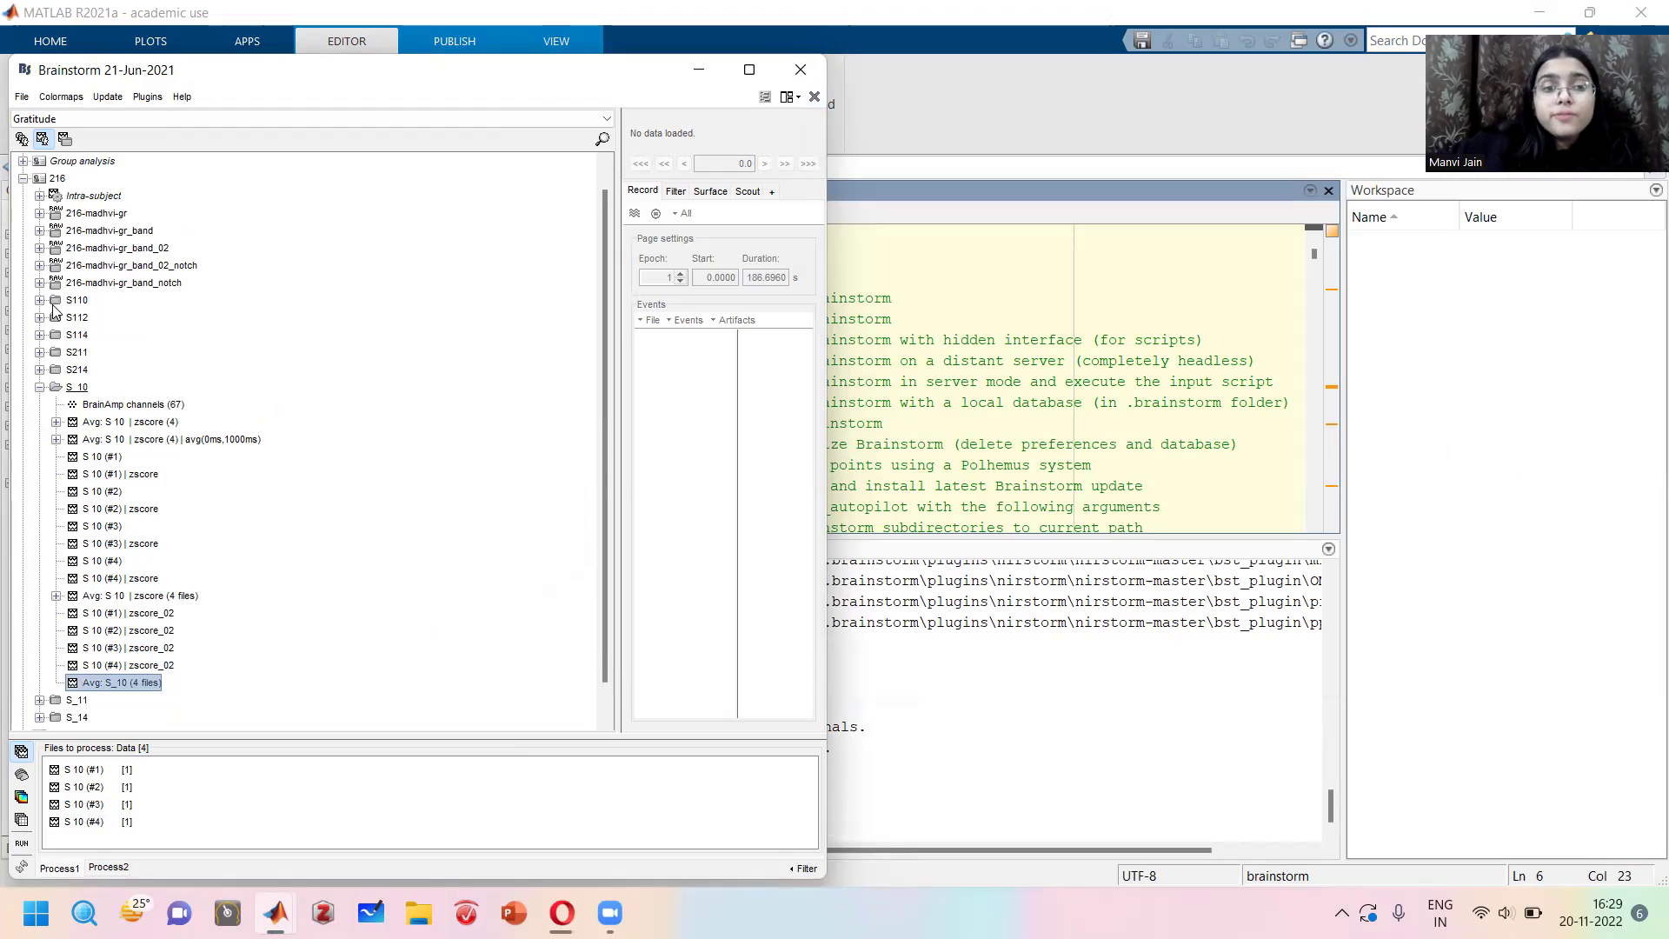
pyautogui.click(39, 386)
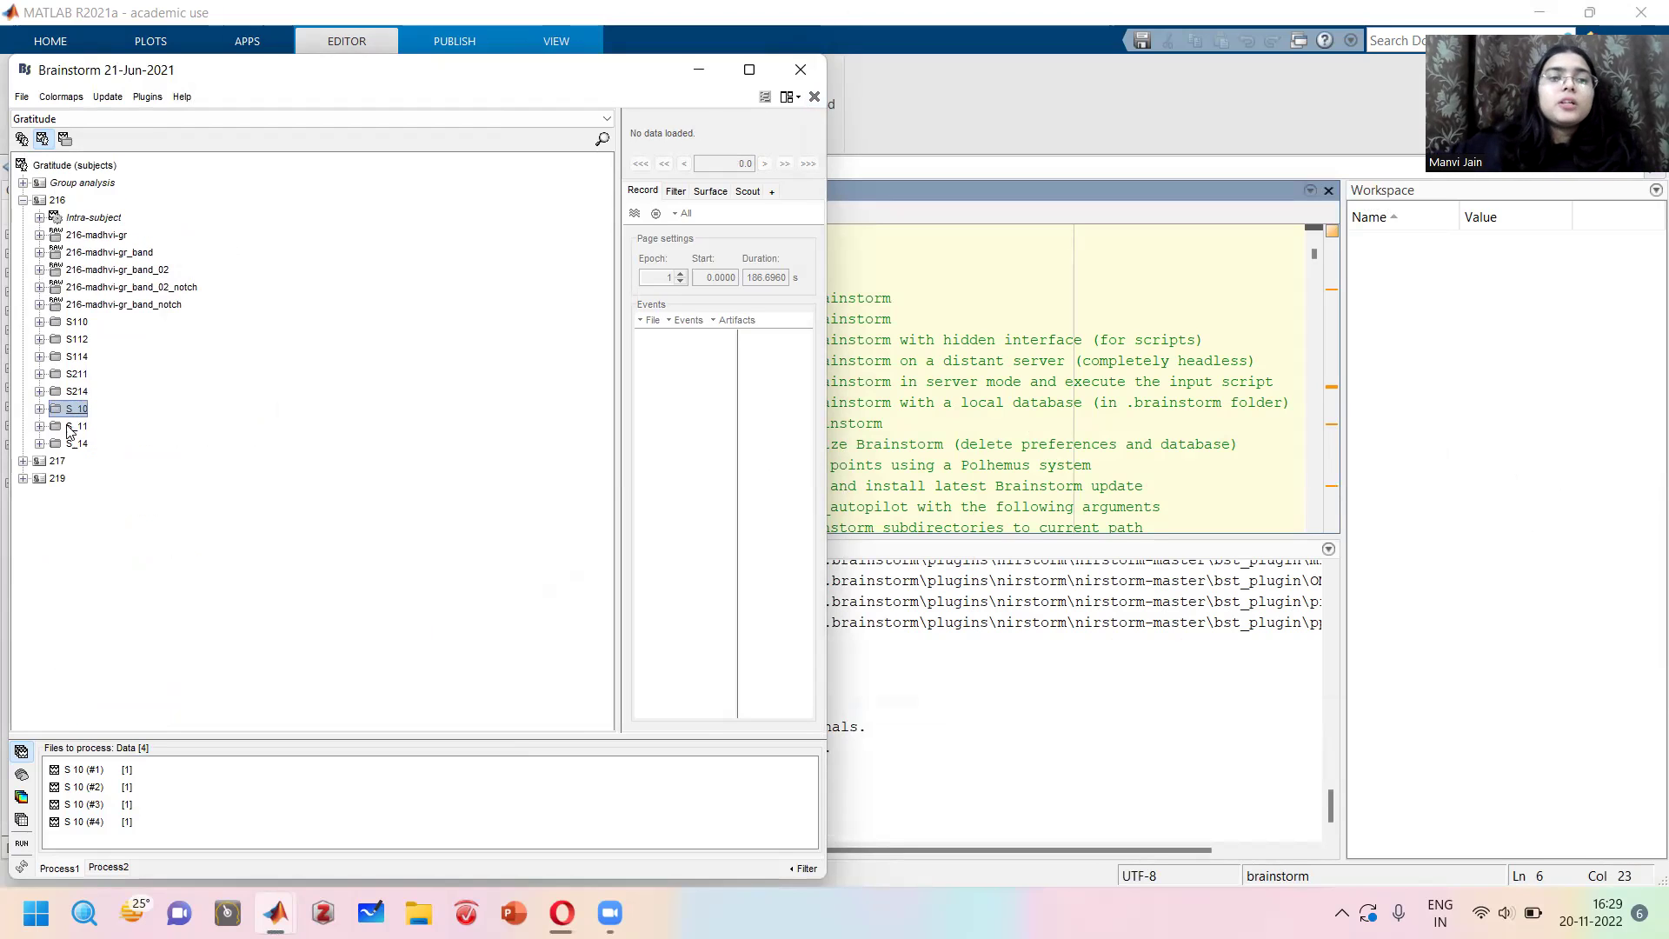
# Expand subject 216's S211, S110 and S_10 folders to look through their trials and averages, dismissing the calendar reminder.
pyautogui.click(39, 374)
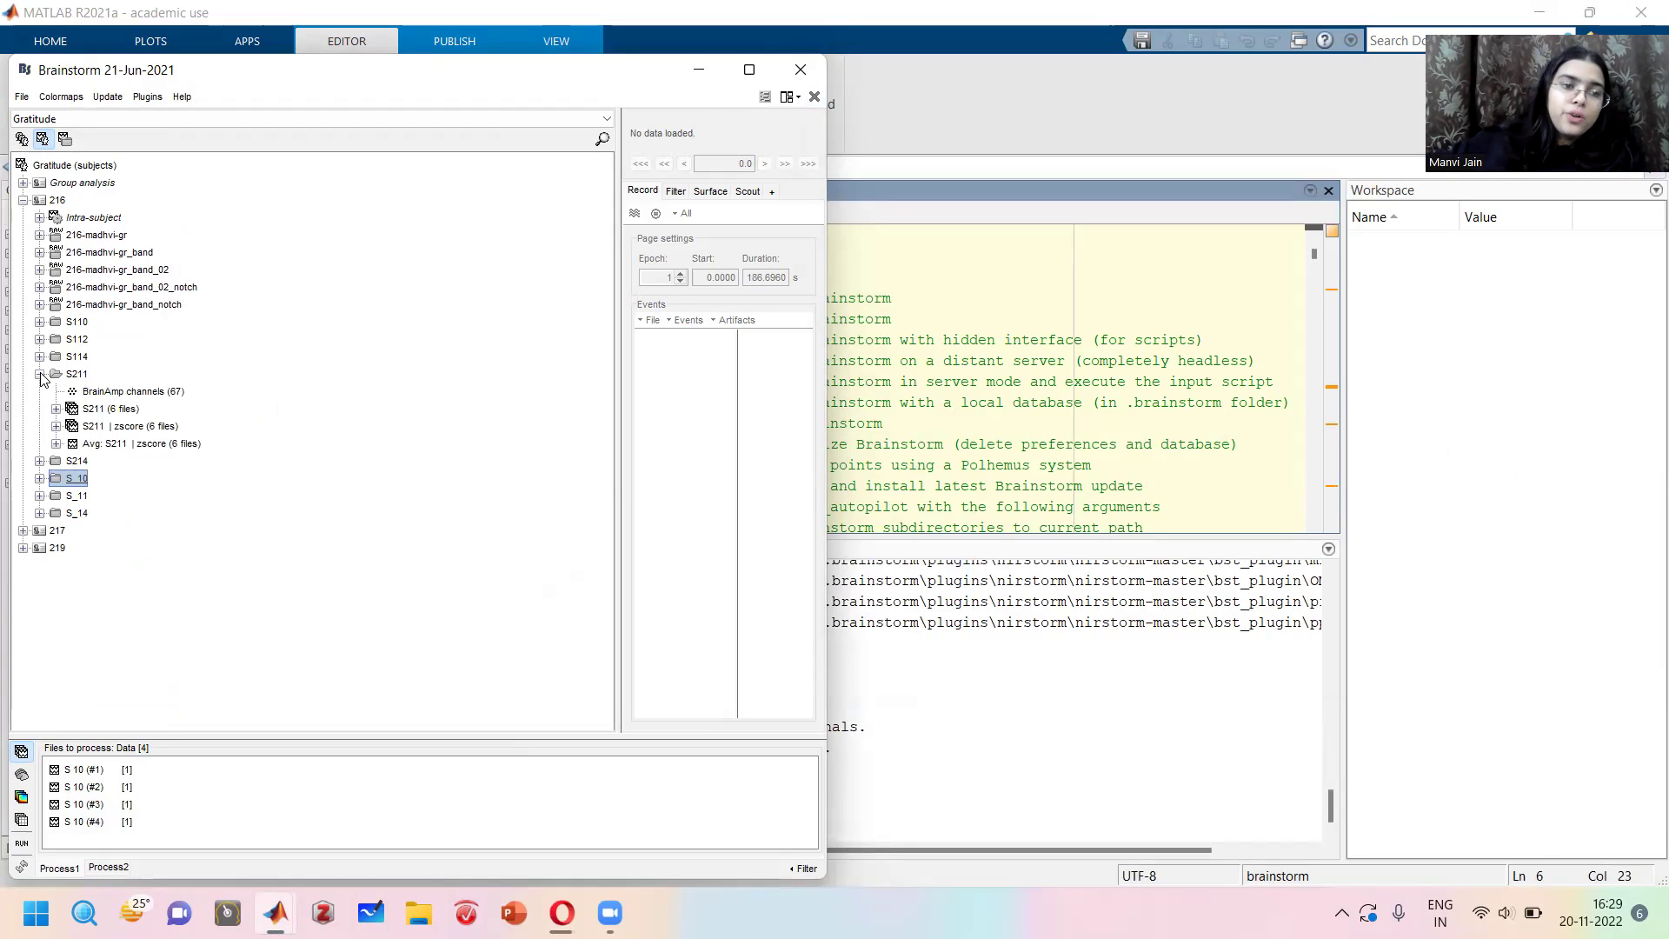
pyautogui.click(40, 321)
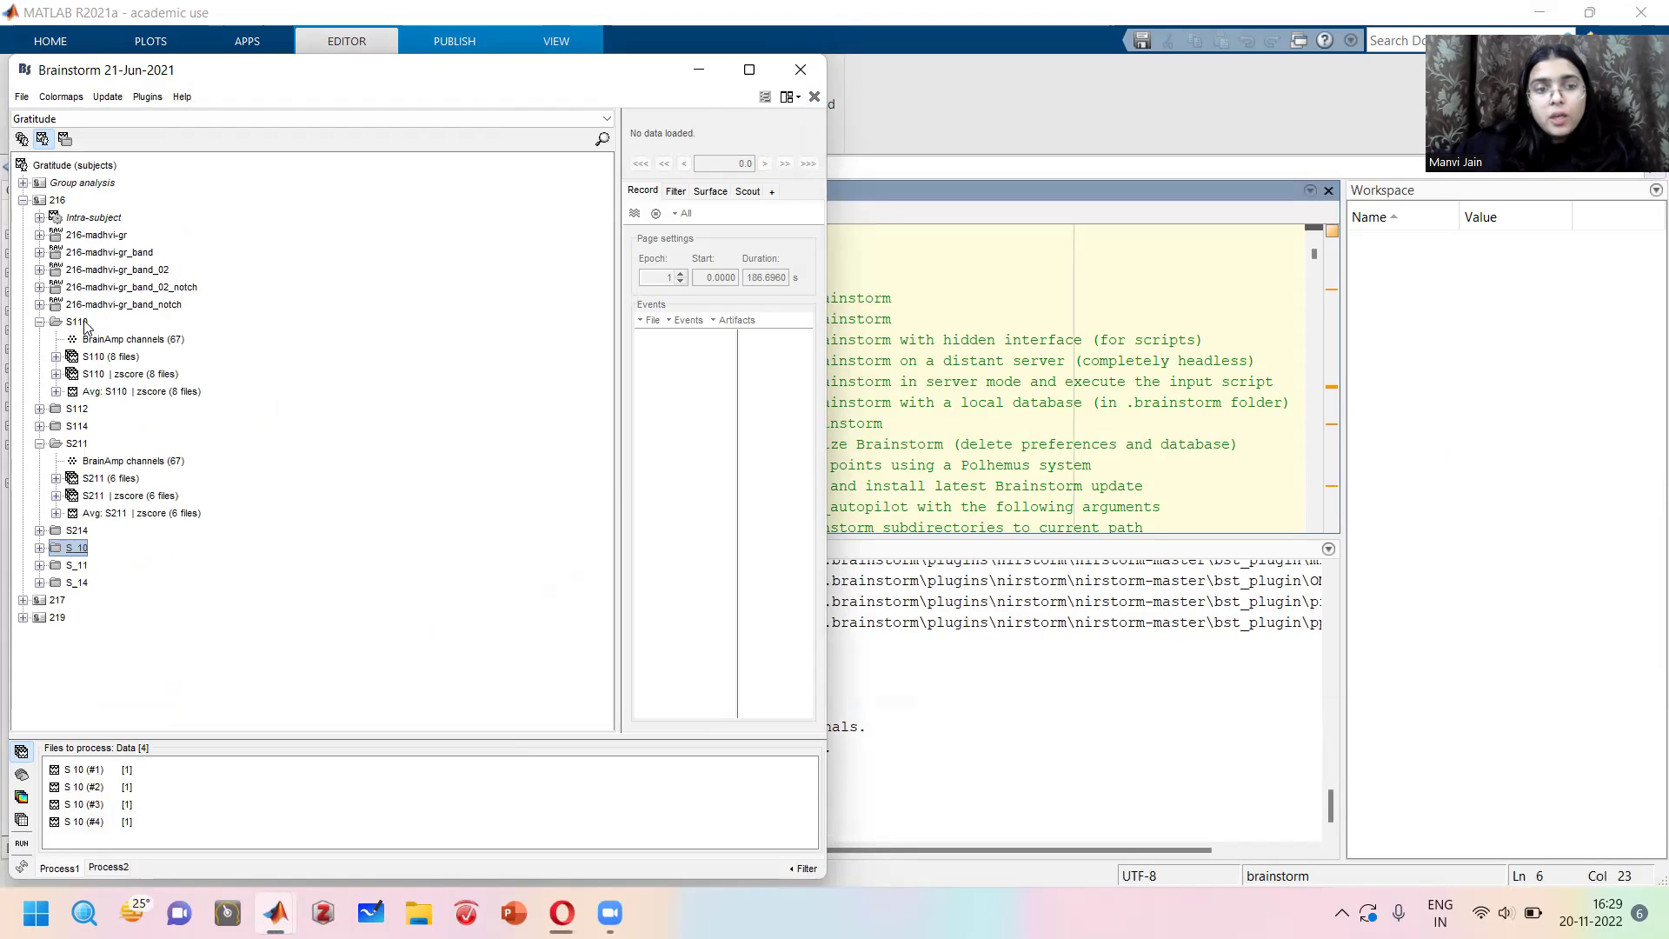
pyautogui.click(39, 548)
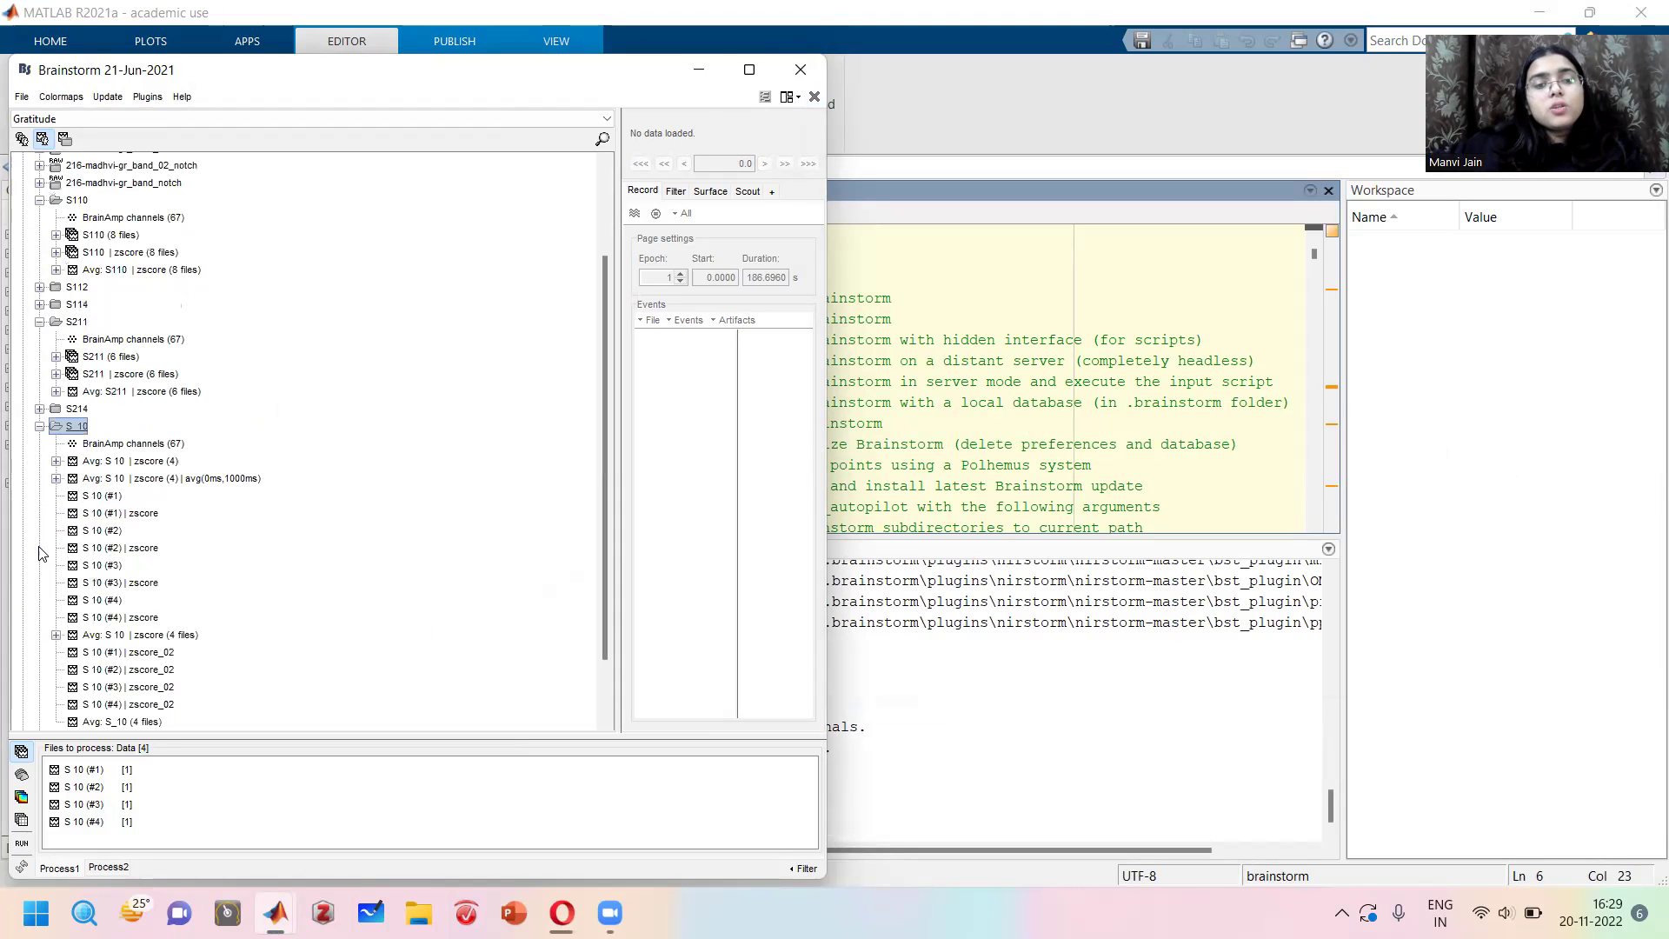
pyautogui.scroll(3, 50, 561)
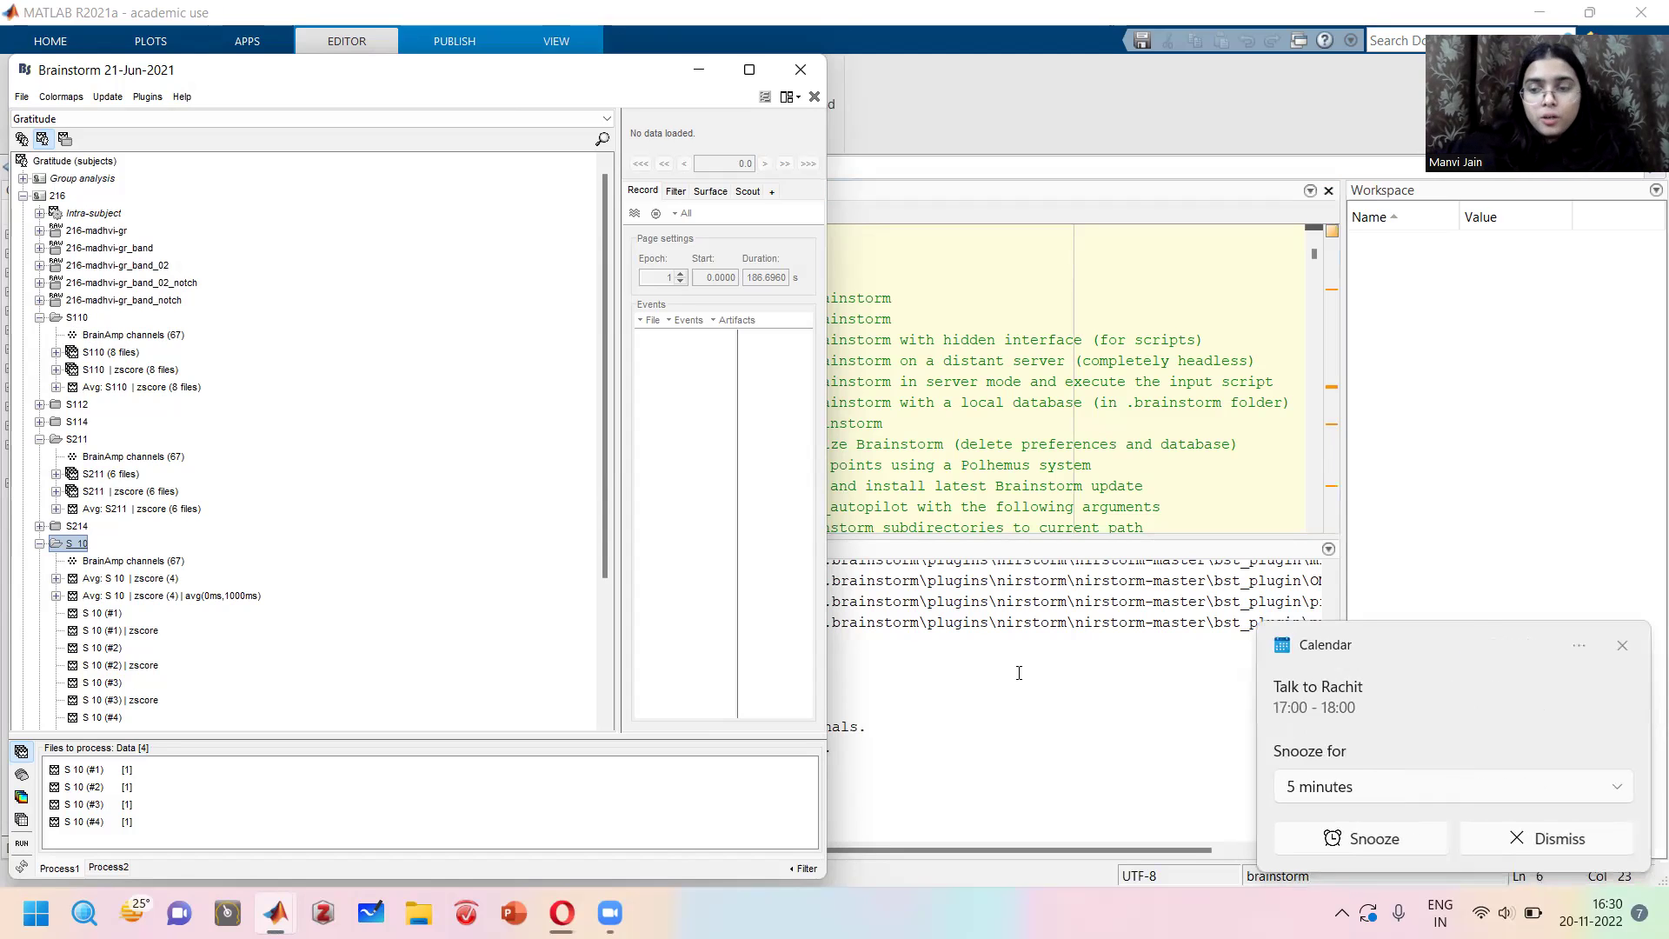
pyautogui.click(1621, 645)
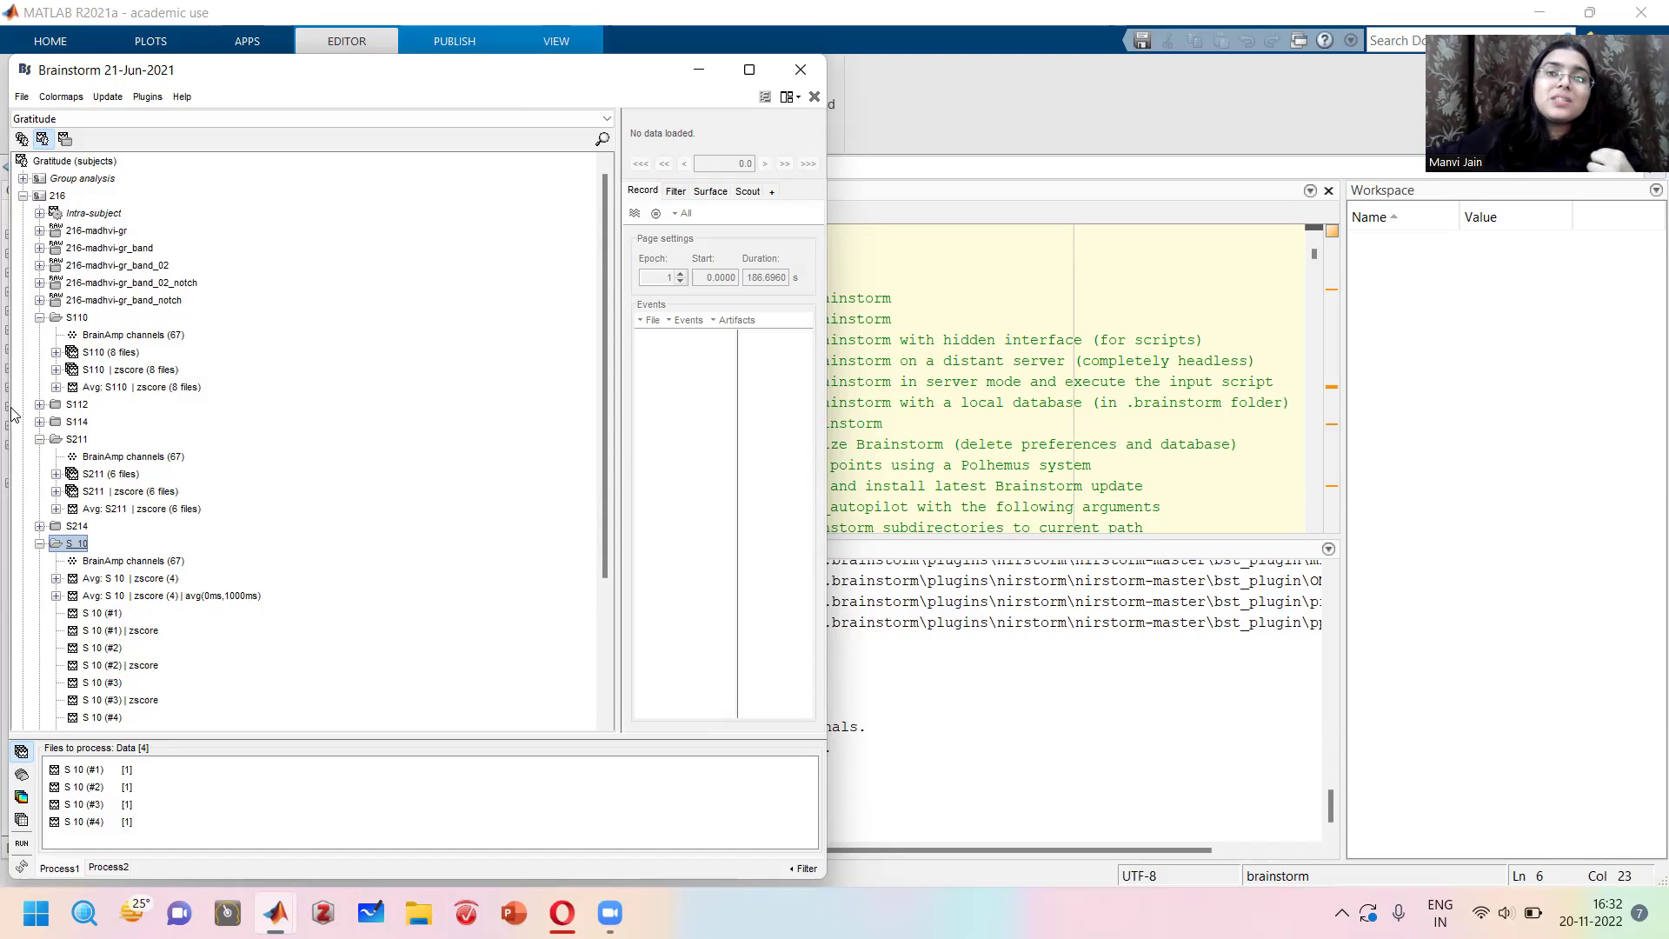
# Remove all four S 10 trials from the files to process.
pyautogui.click(126, 822)
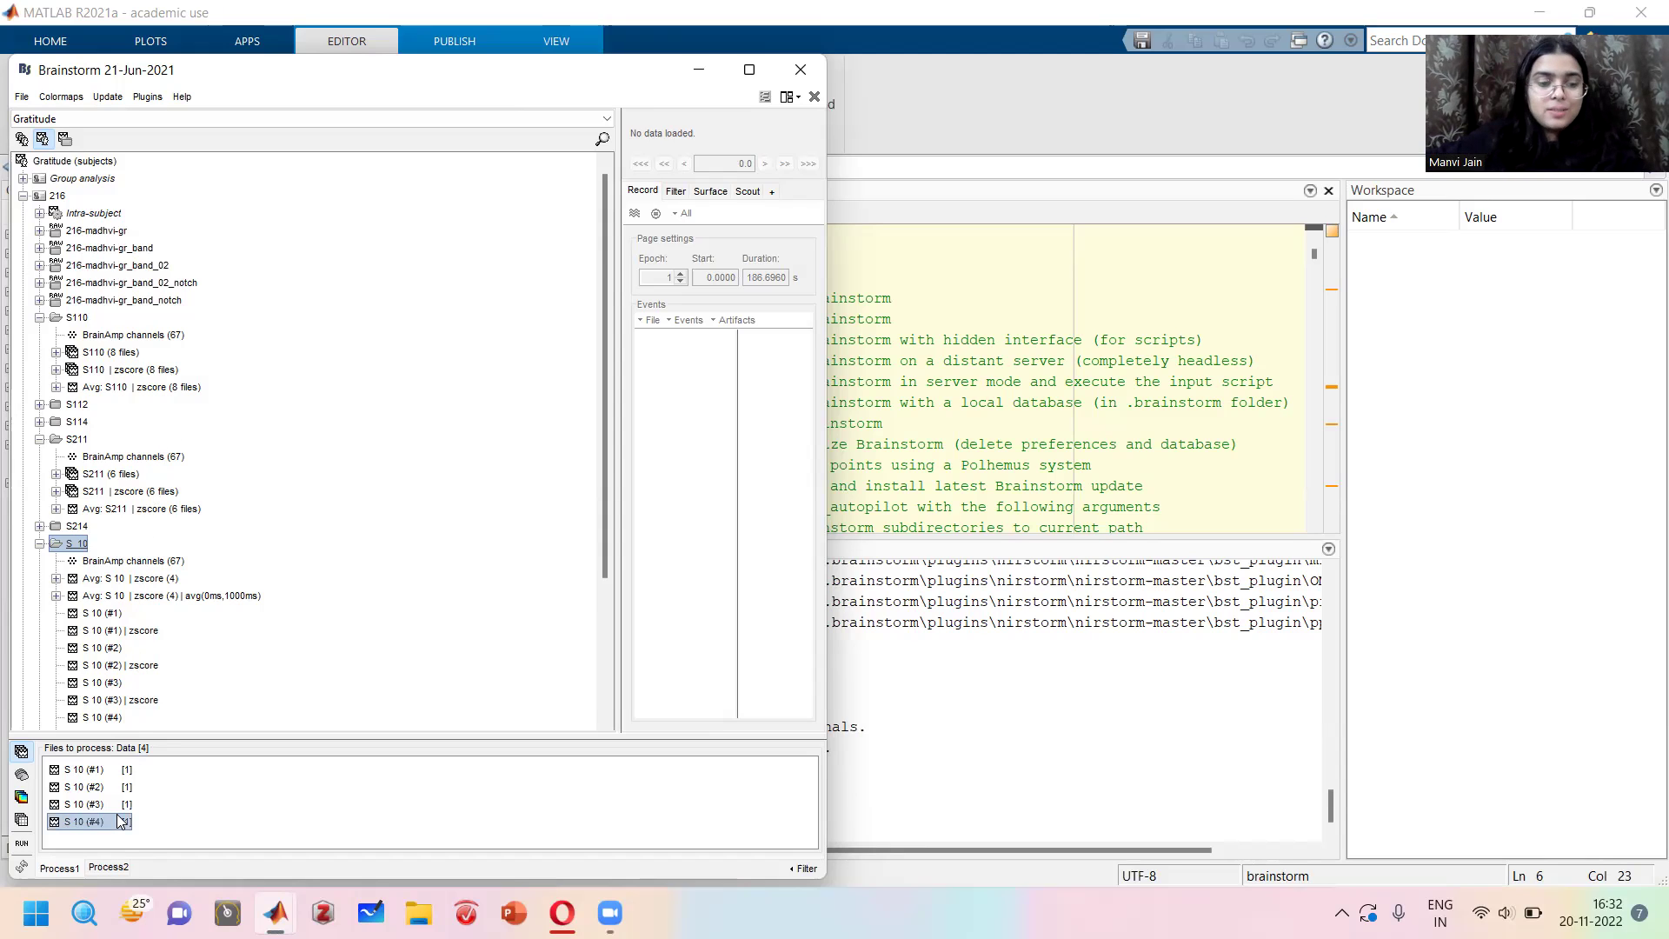
pyautogui.hotkey('ctrl', 'a')
pyautogui.press('Delete')
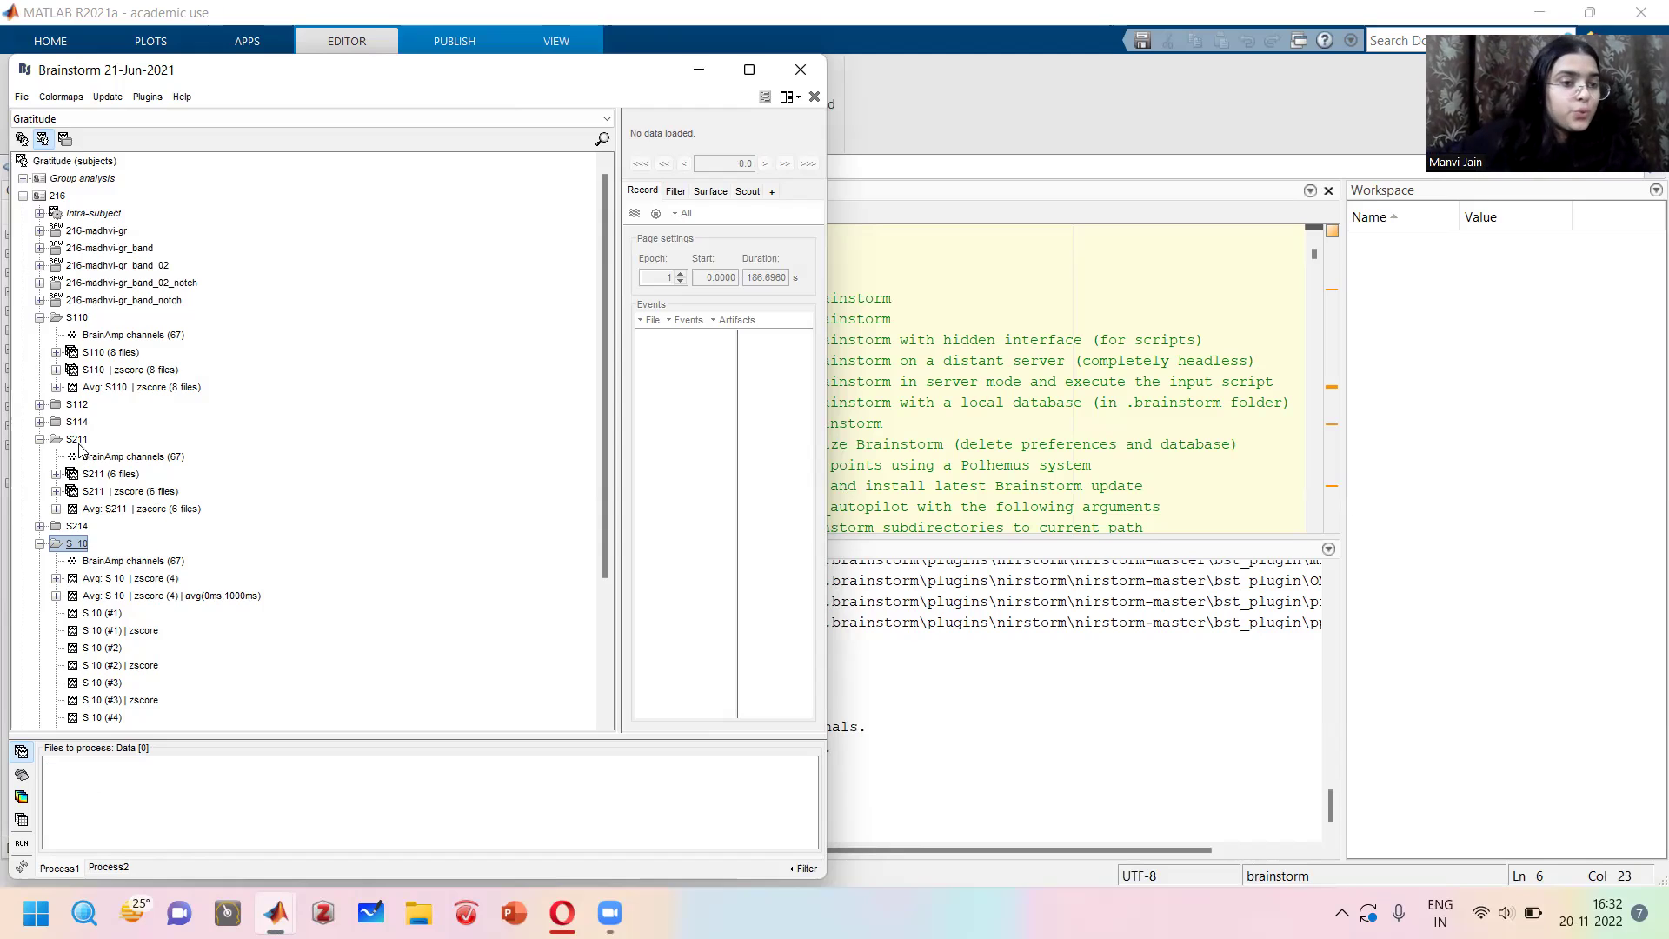
# Add the zscore averages of S110 (8 files), S211 (6 files) and S 10 (4 files) to the files to process.
pyautogui.click(55, 387)
pyautogui.moveTo(103, 389); pyautogui.dragTo(147, 799)
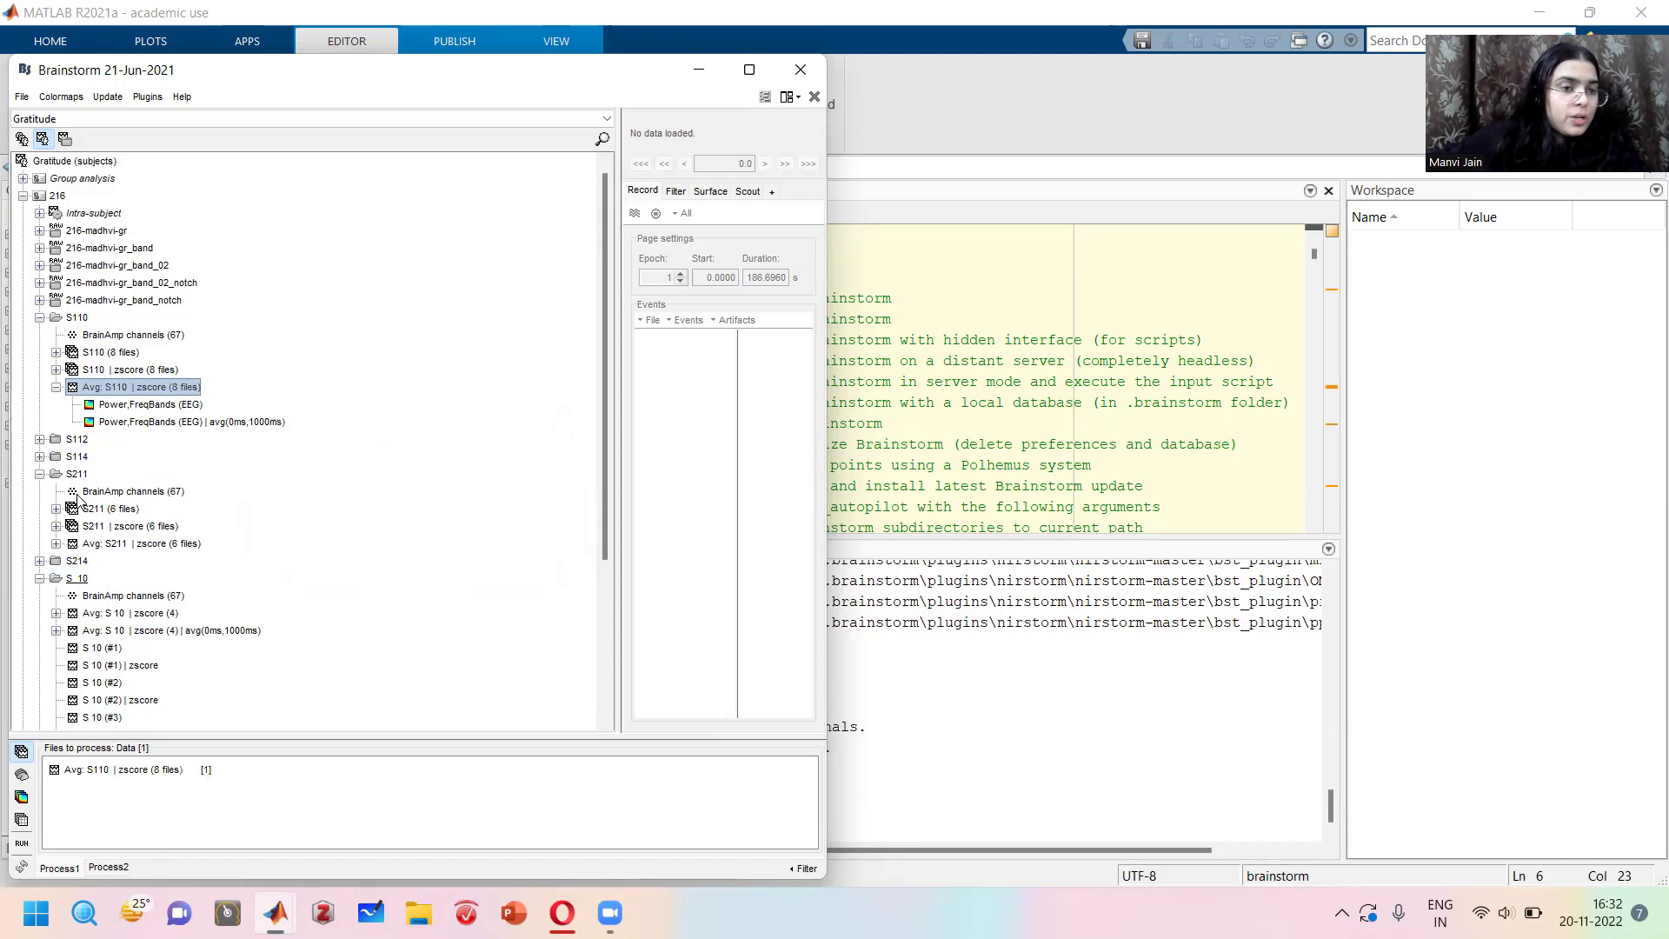
pyautogui.click(55, 543)
pyautogui.moveTo(87, 545); pyautogui.dragTo(130, 787)
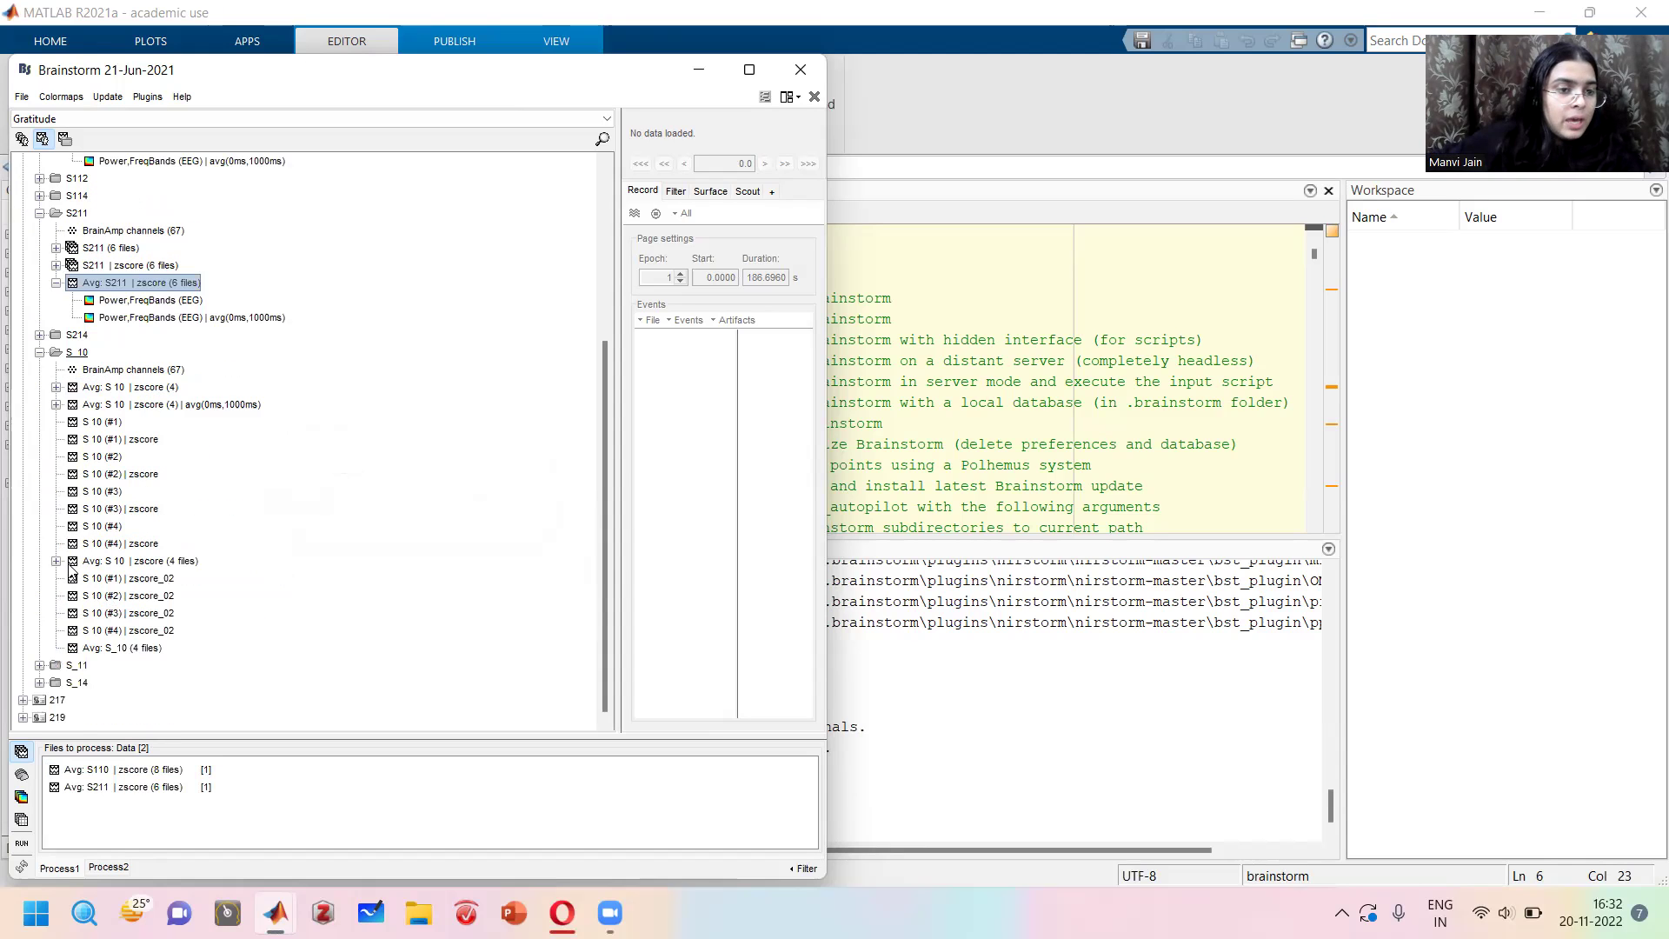
pyautogui.click(109, 563)
pyautogui.moveTo(109, 562); pyautogui.dragTo(122, 804)
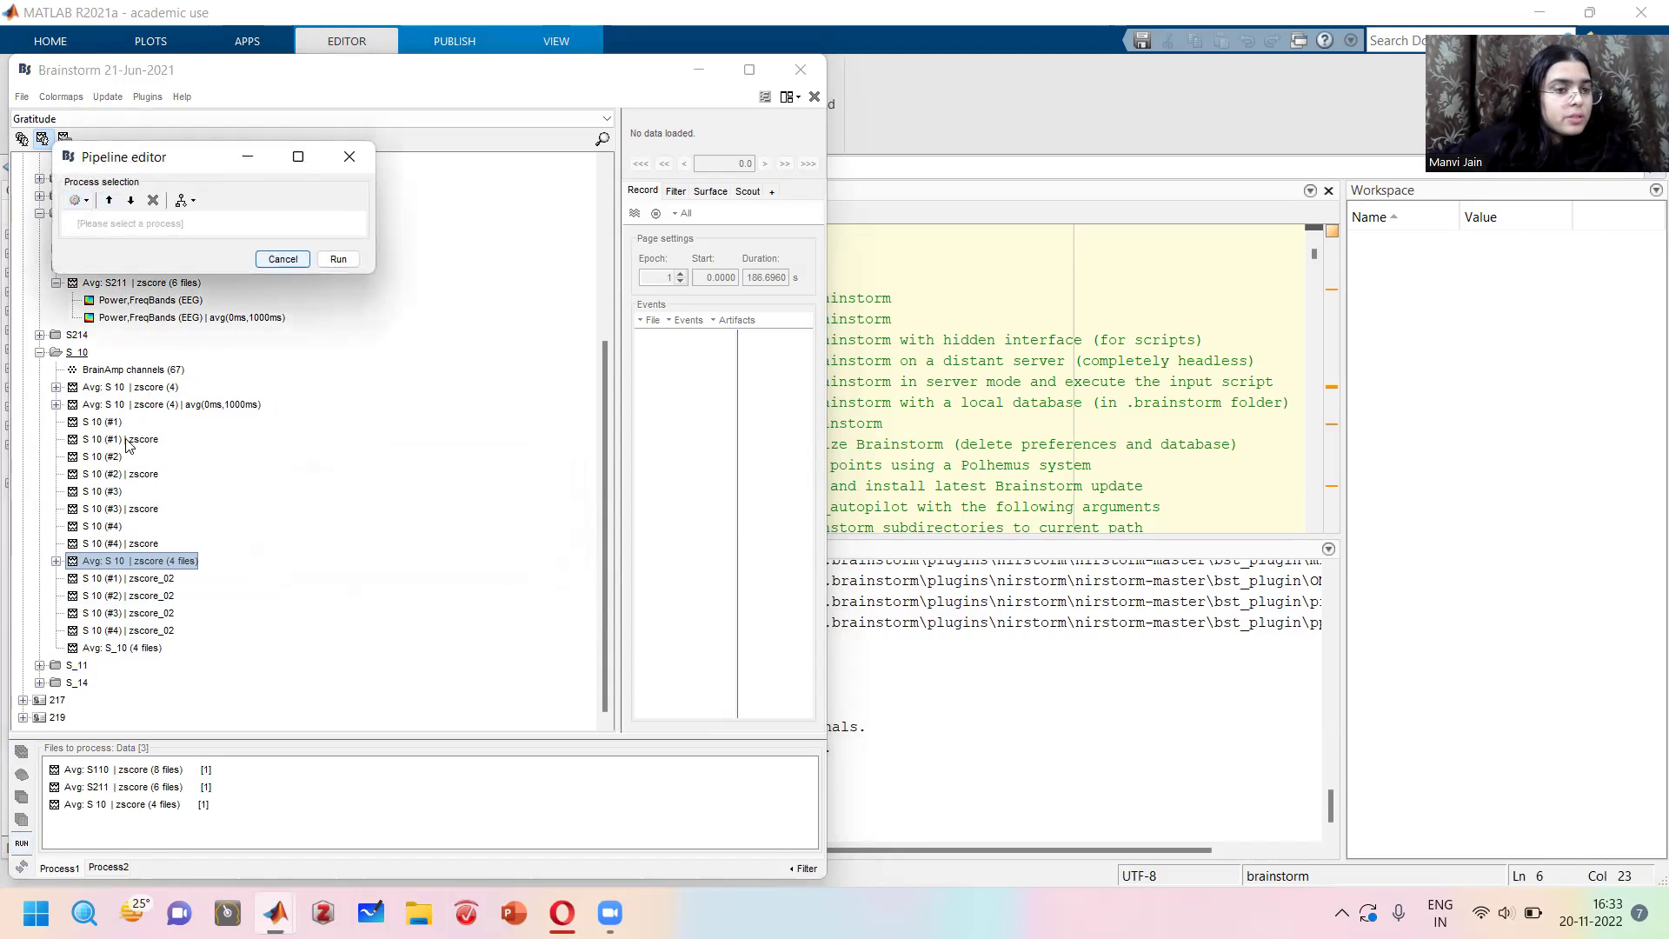
# Start a pipeline with Time-frequency (Morlet wavelets) for the EEG sensors and choose grouping in frequency bands.
pyautogui.moveTo(124, 461)
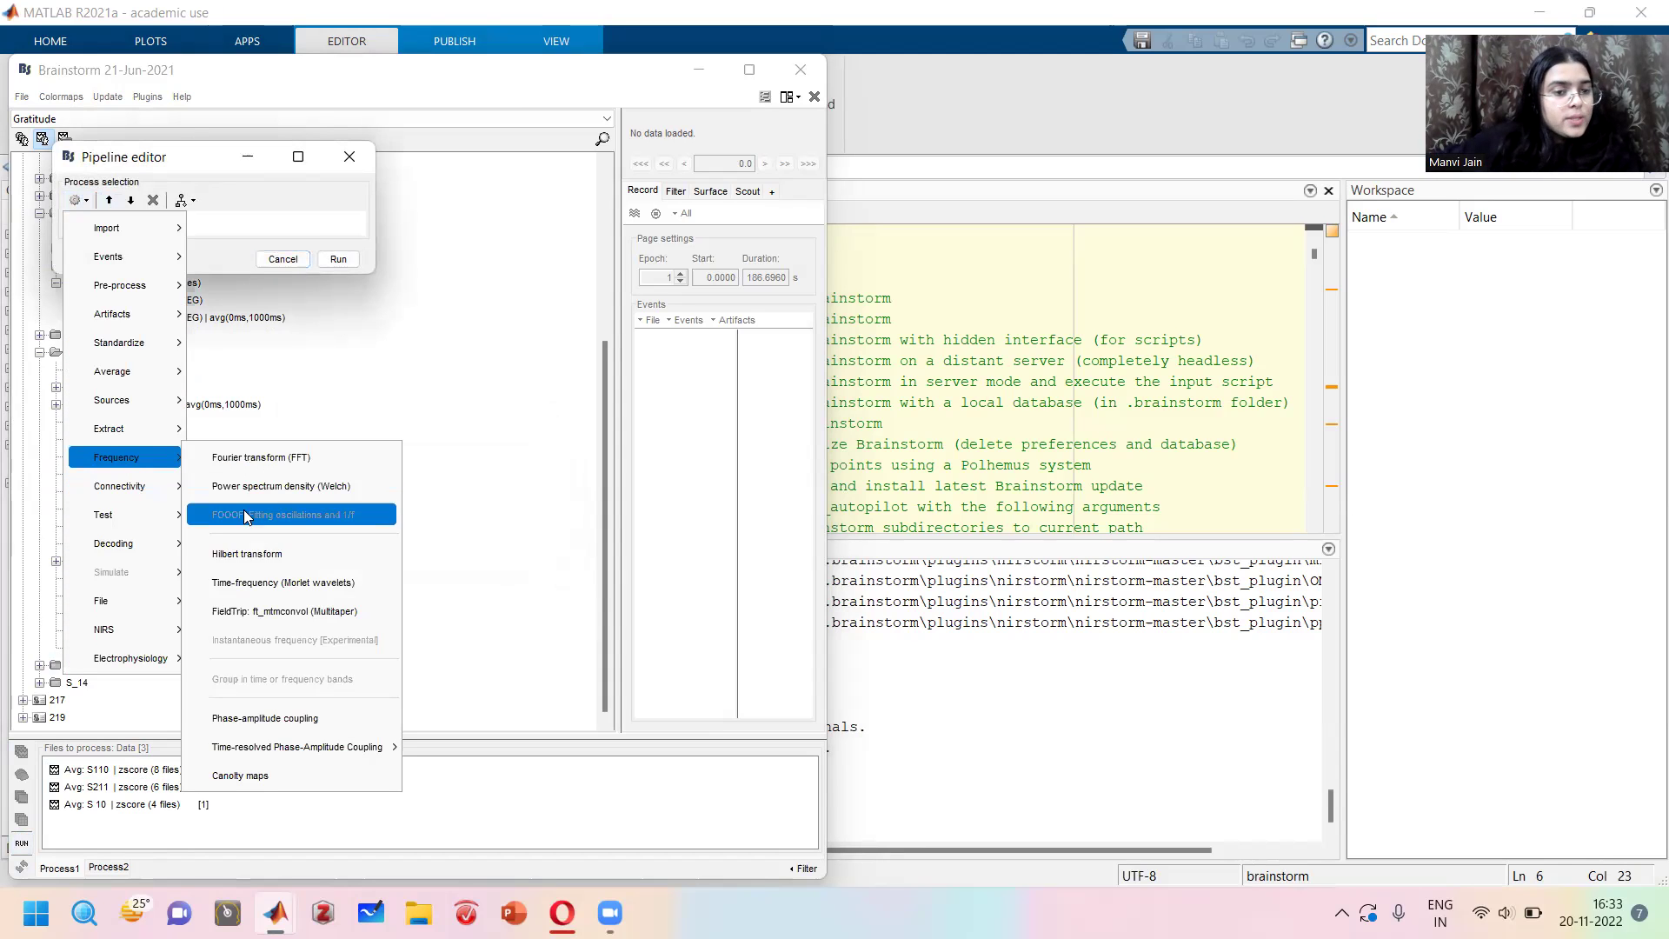
pyautogui.click(246, 591)
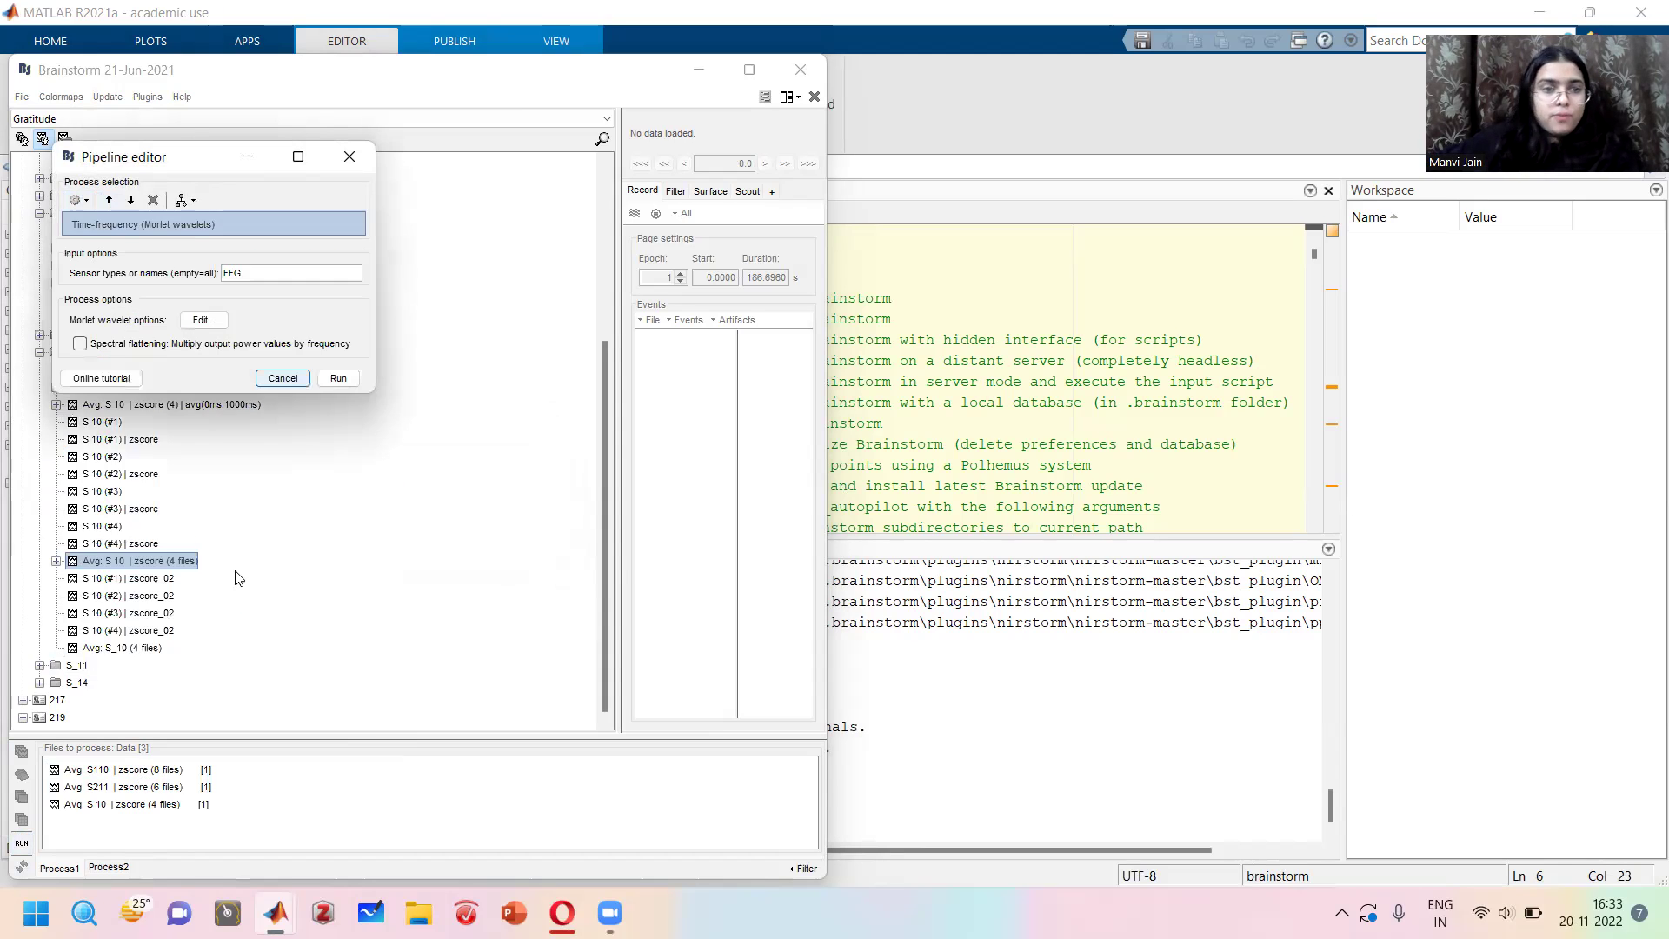
pyautogui.click(203, 321)
pyautogui.click(432, 290)
pyautogui.click(432, 333)
# Review the delta to gamma2 frequency band limits, accept the Morlet wavelet options, and cancel the pipeline.
pyautogui.moveTo(431, 347); pyautogui.dragTo(525, 435)
pyautogui.scroll(1, 508, 382)
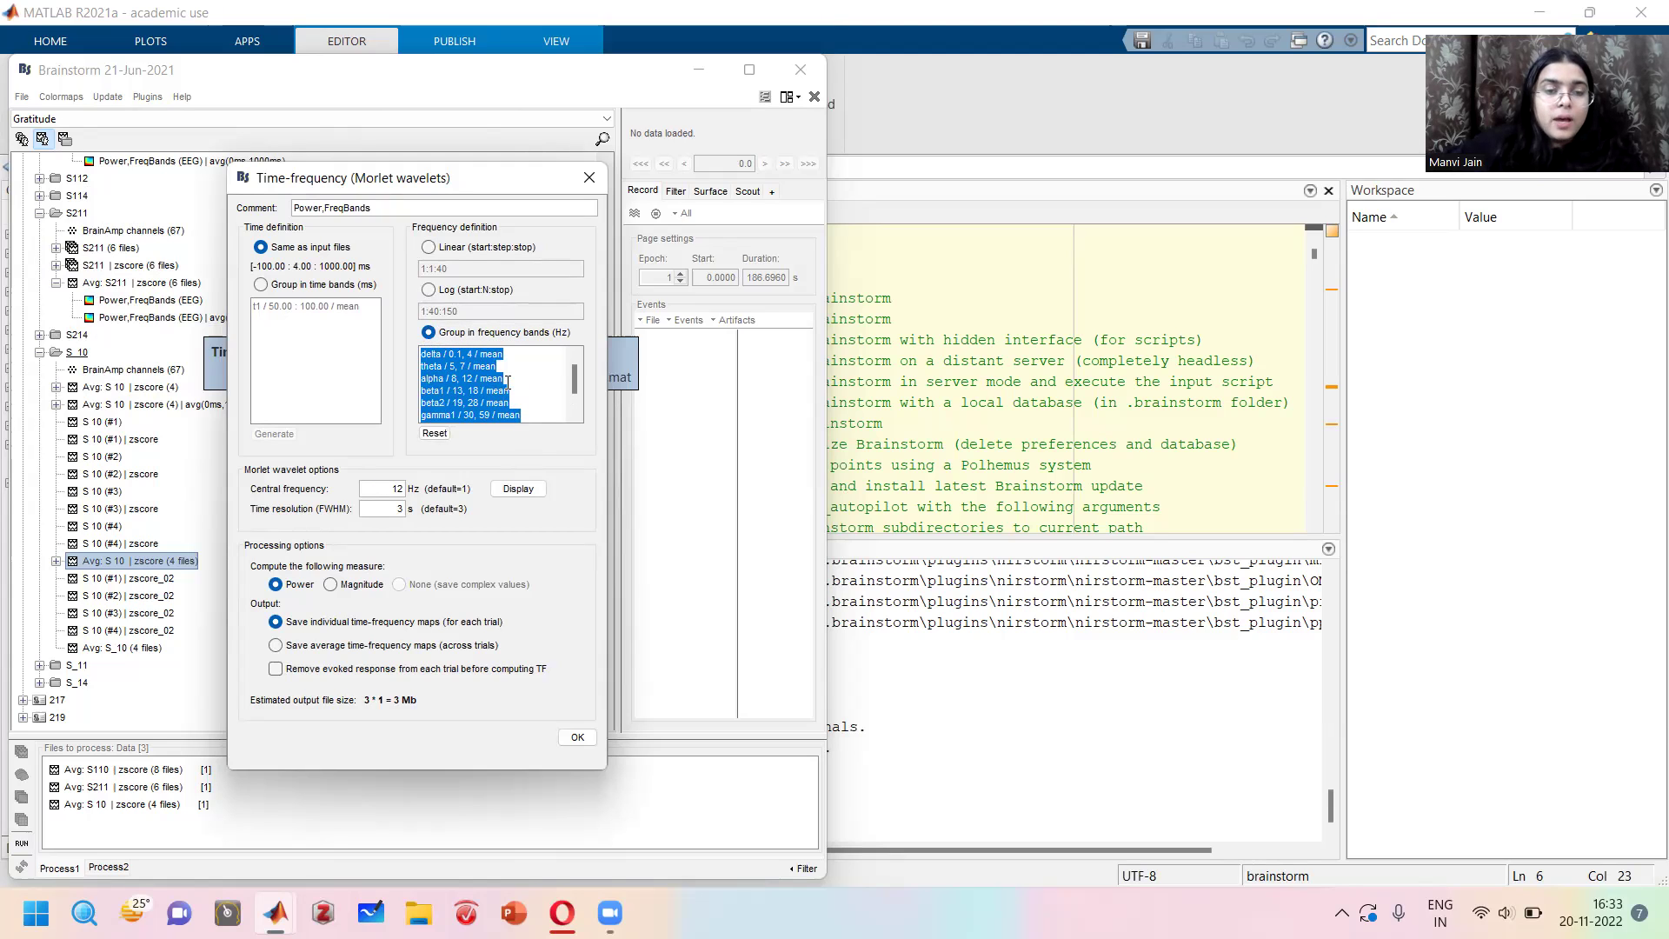
pyautogui.click(486, 379)
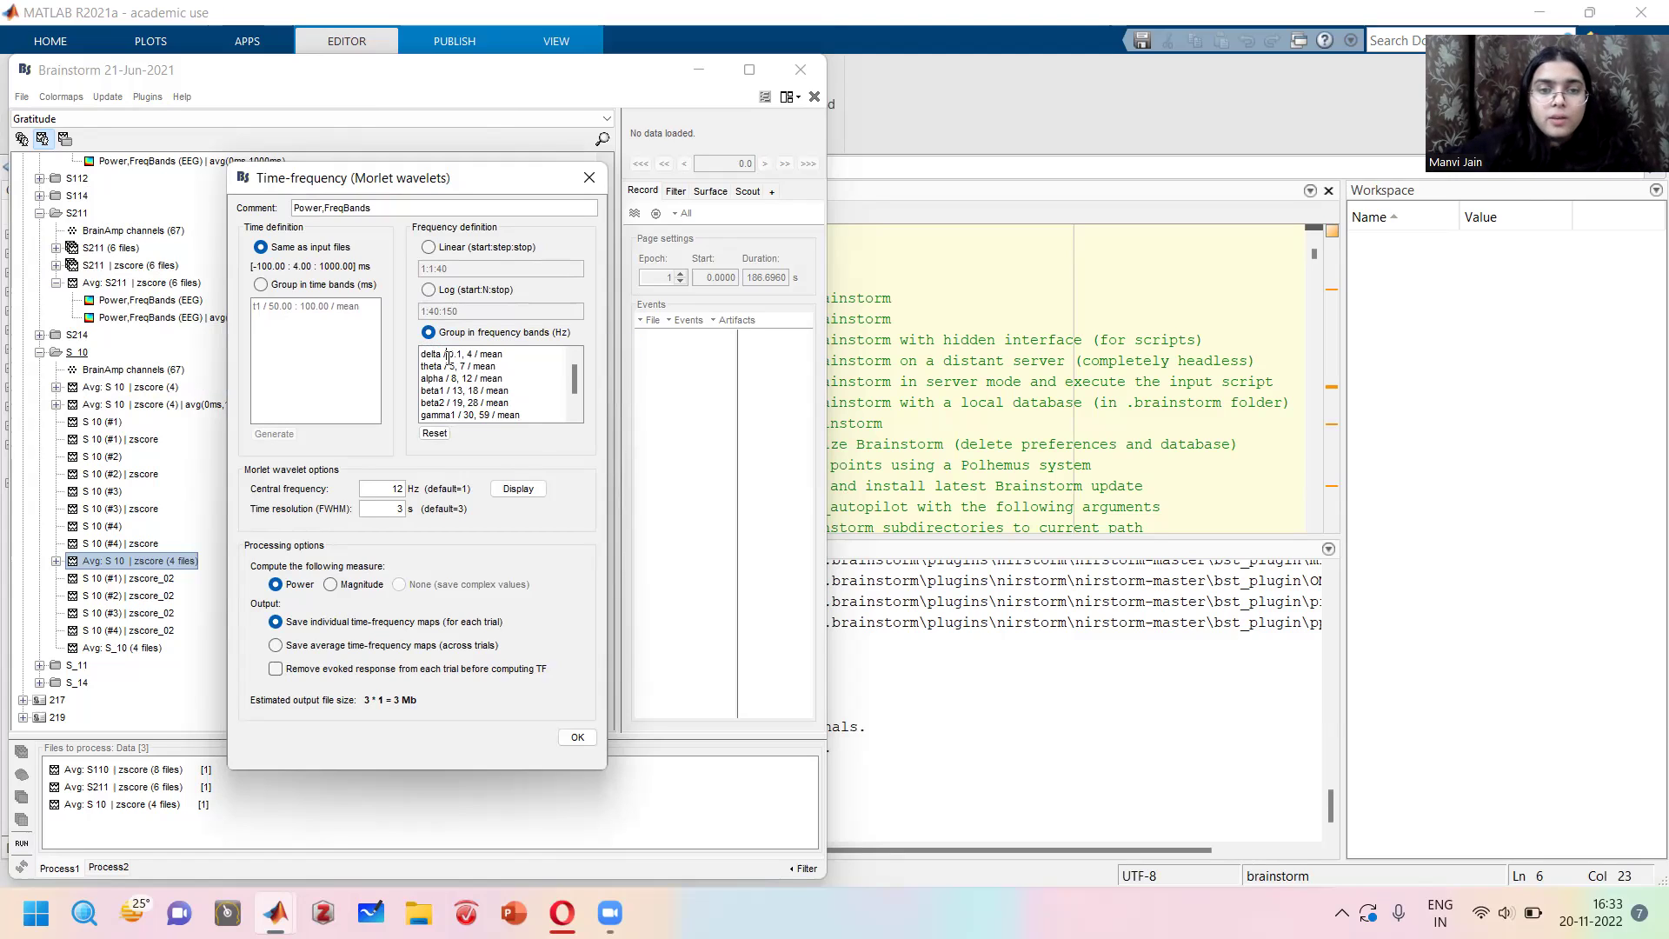
pyautogui.doubleClick(453, 366)
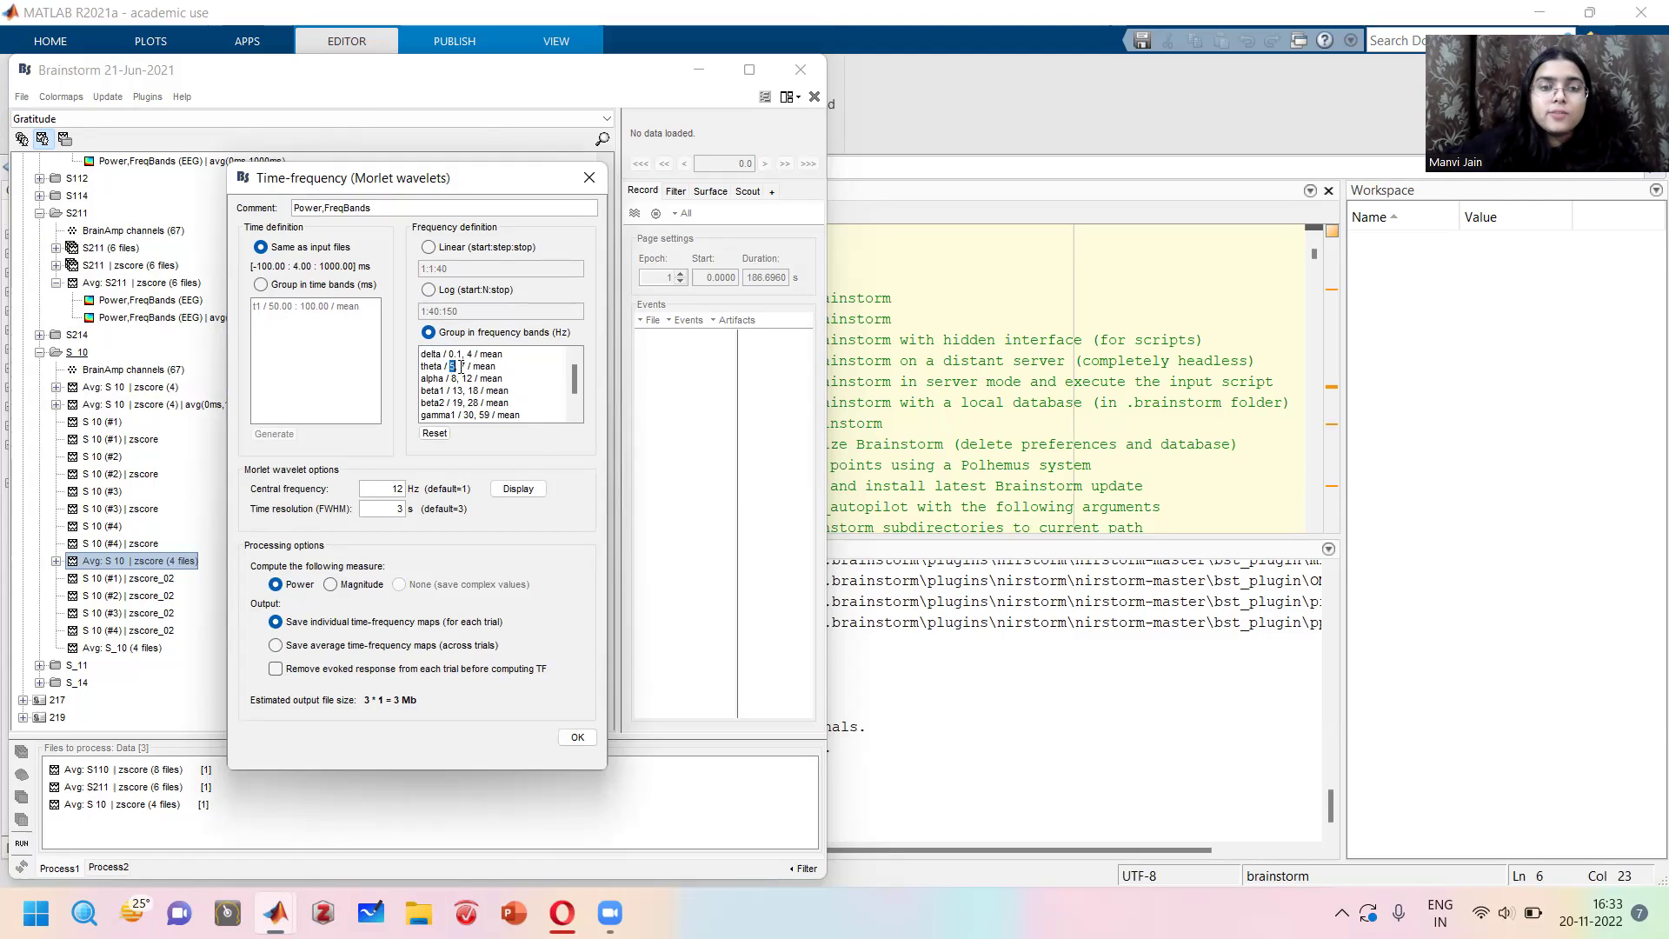
pyautogui.moveTo(452, 378); pyautogui.dragTo(480, 392)
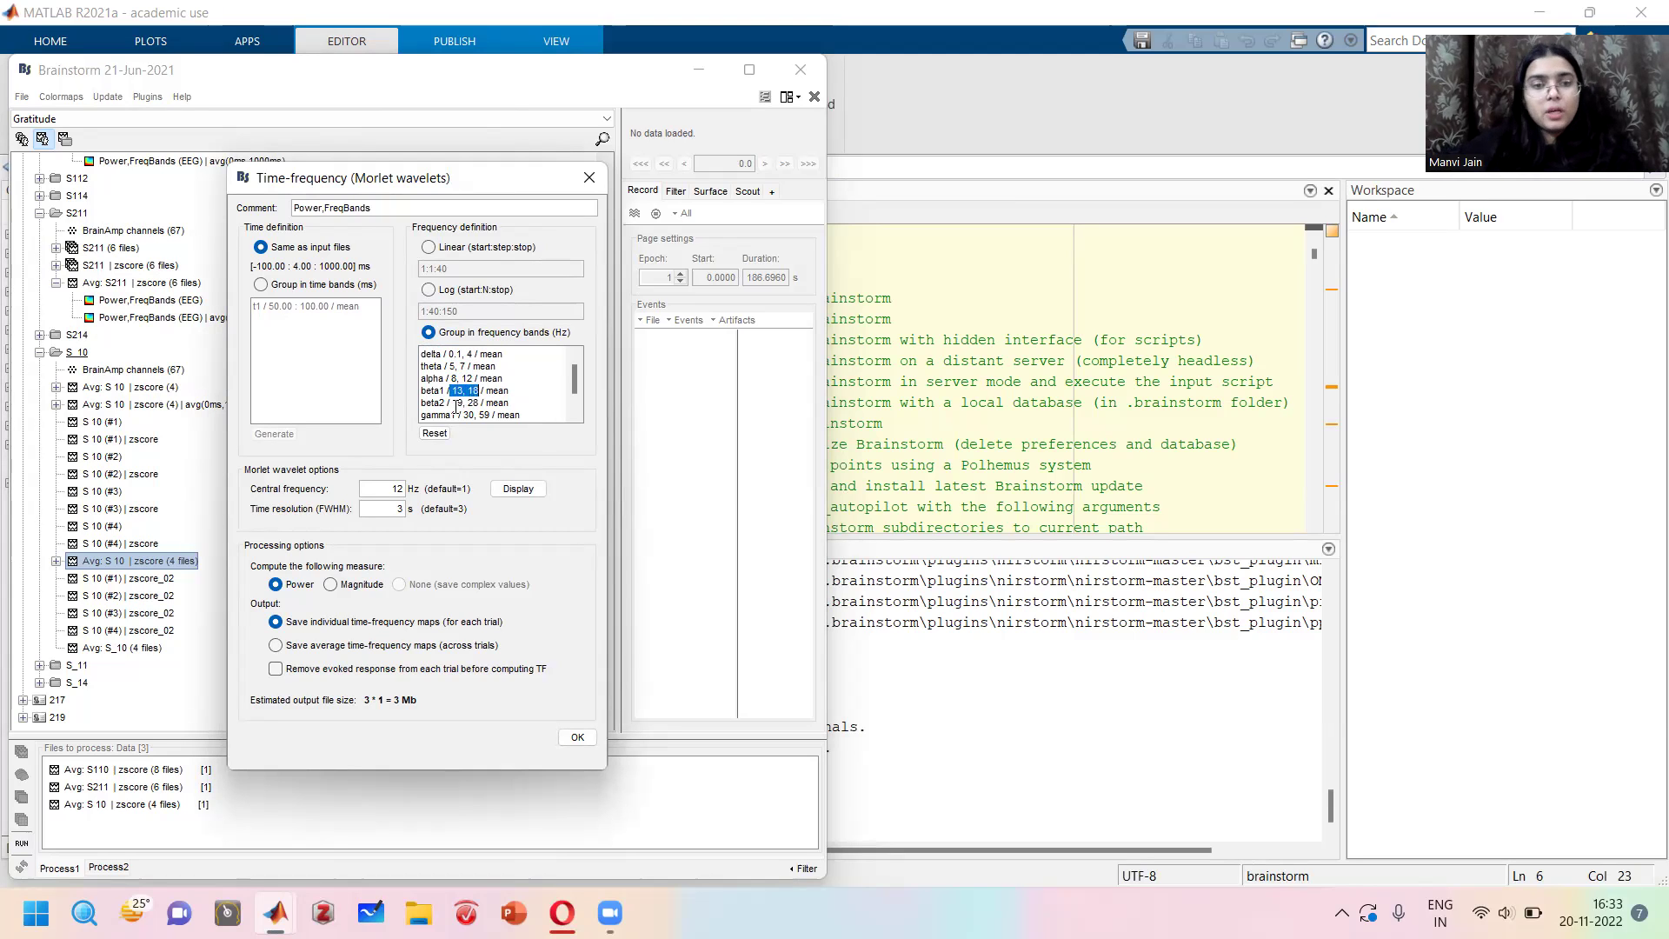
pyautogui.click(460, 404)
pyautogui.moveTo(460, 404); pyautogui.dragTo(495, 404)
pyautogui.scroll(-1, 492, 418)
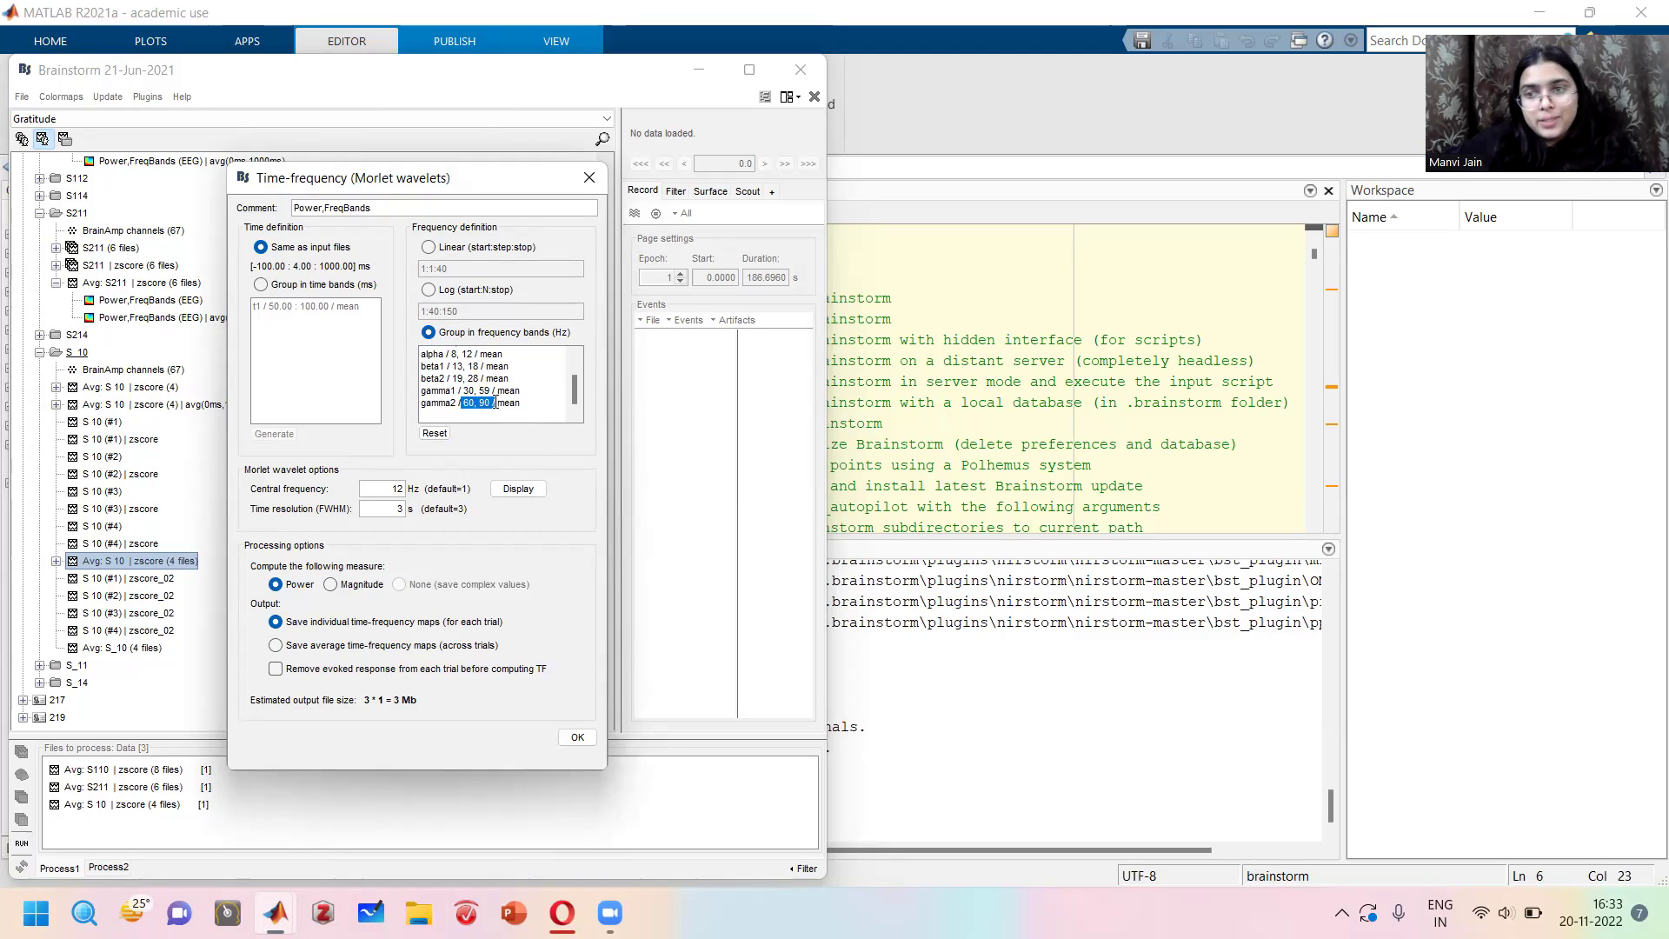
pyautogui.click(584, 738)
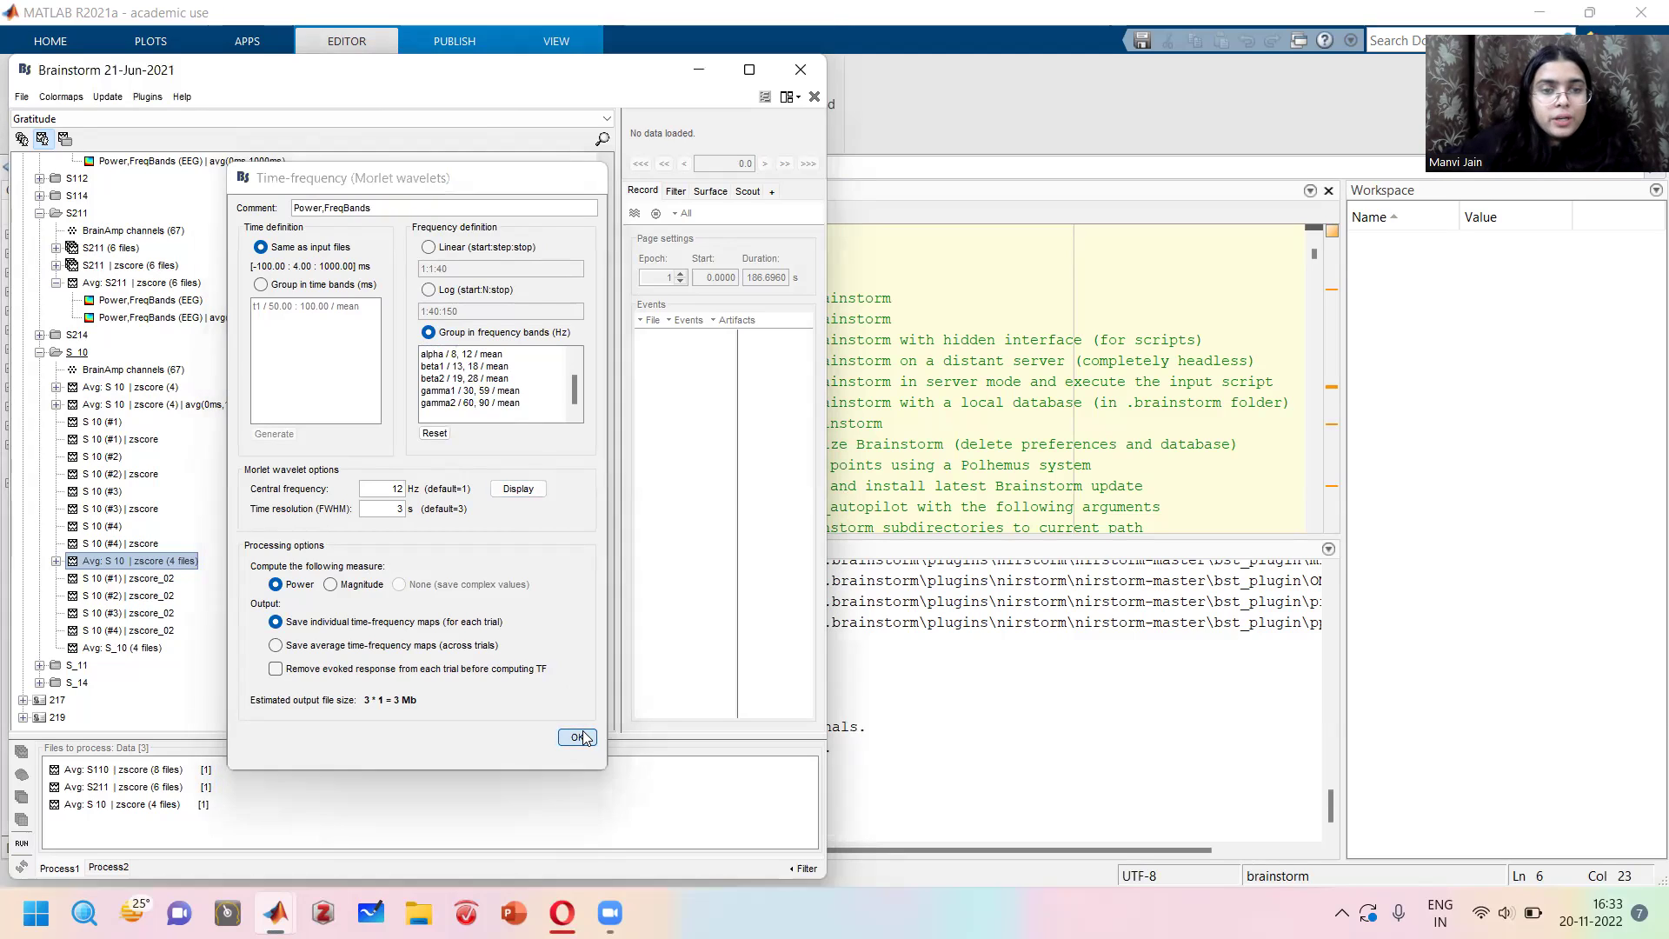
pyautogui.click(338, 378)
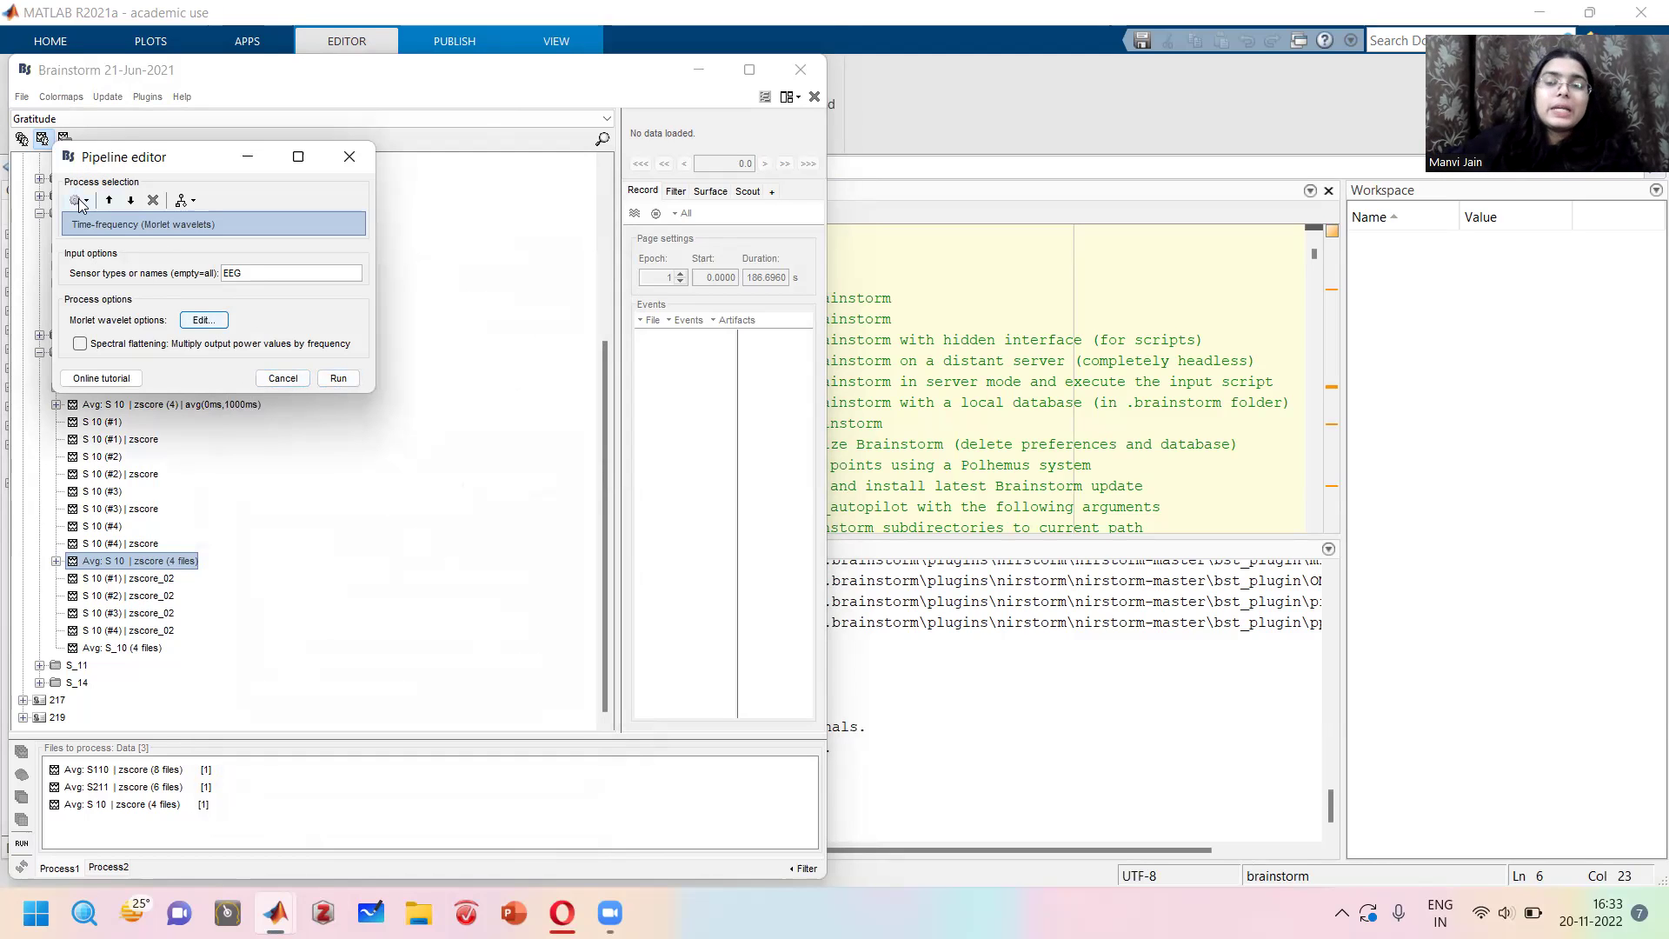
pyautogui.click(283, 378)
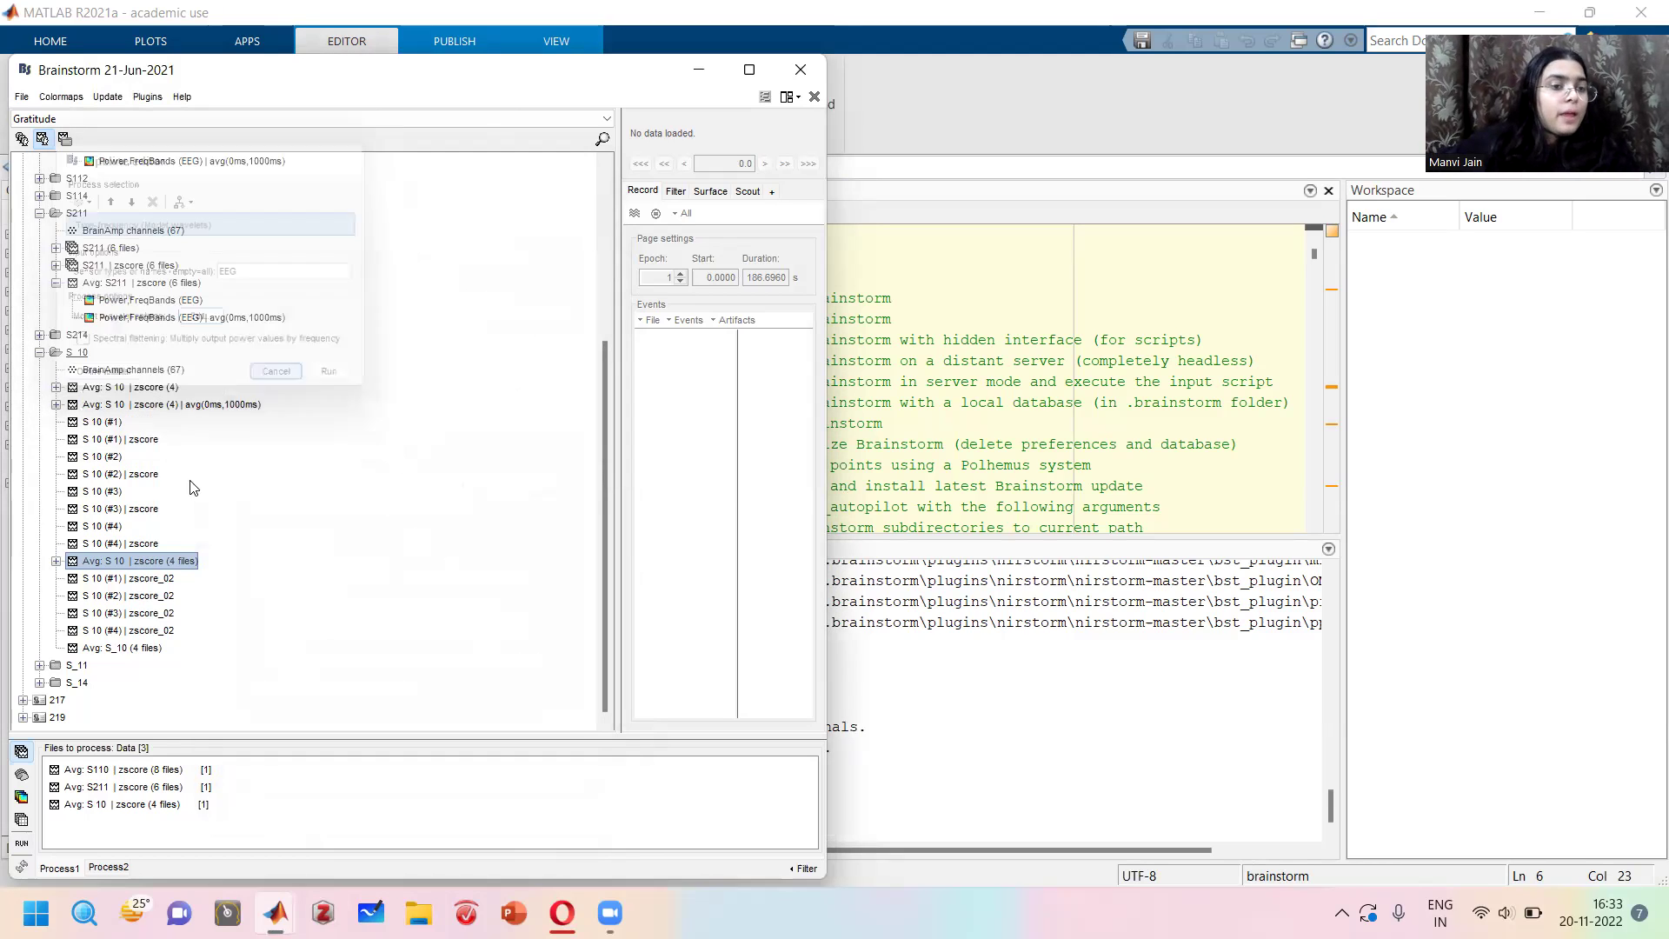
# Examine the S 10 zscore average's frequency band power over time, stepping through the channels from FP1 to Oz.
pyautogui.click(55, 561)
pyautogui.doubleClick(99, 578)
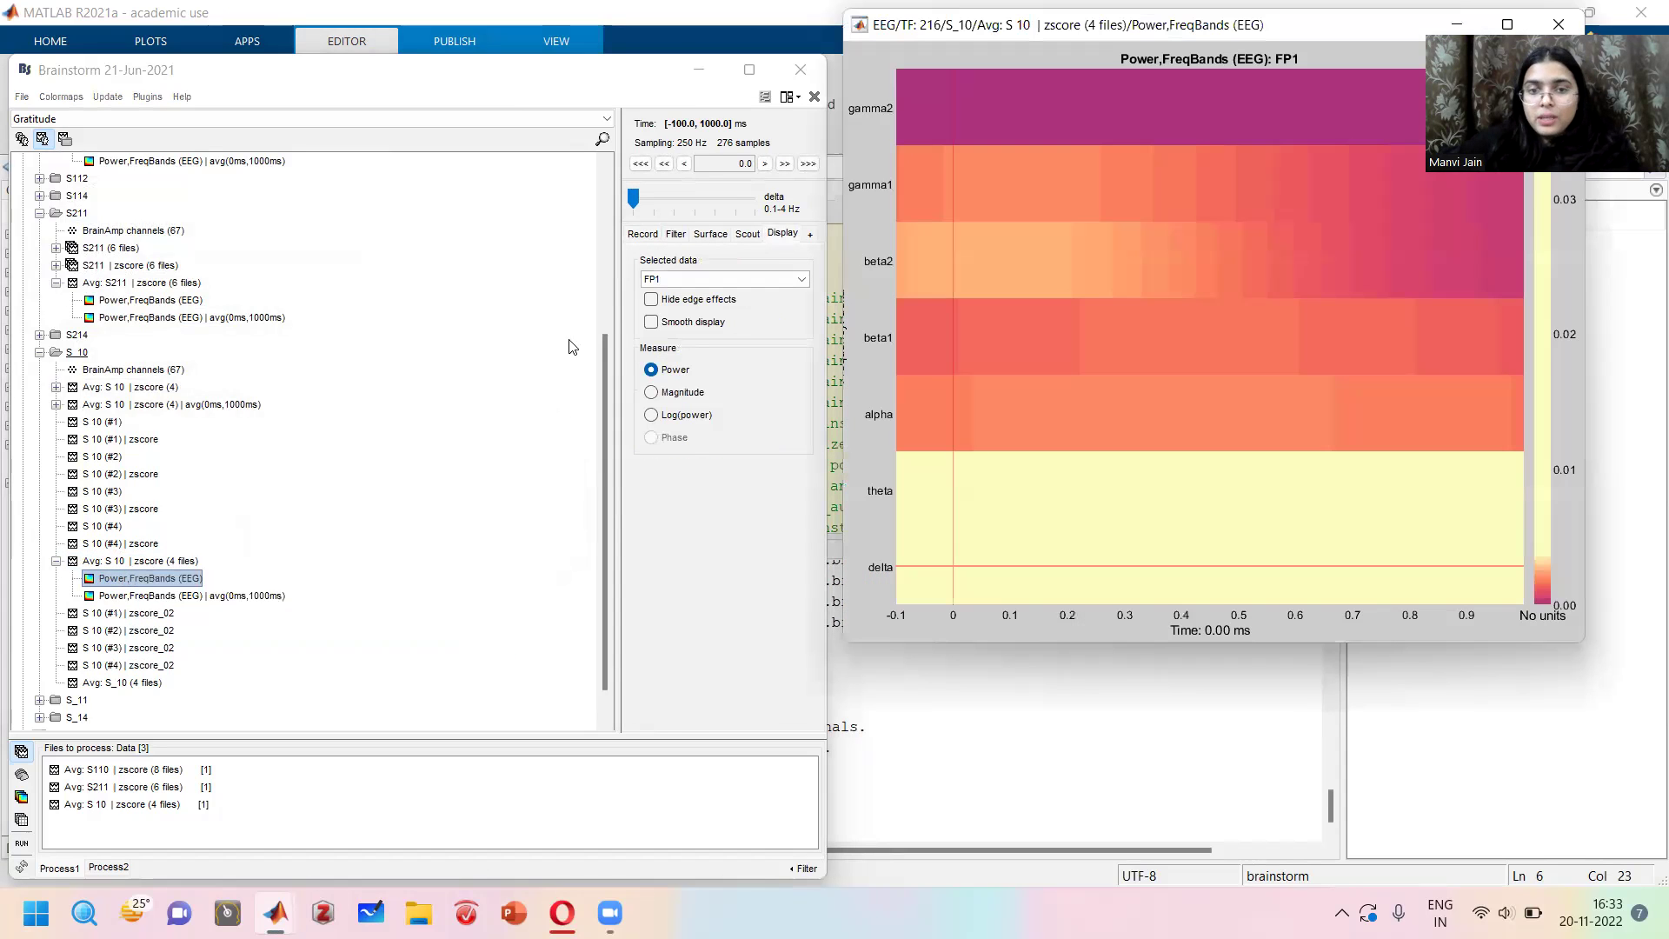
pyautogui.click(677, 287)
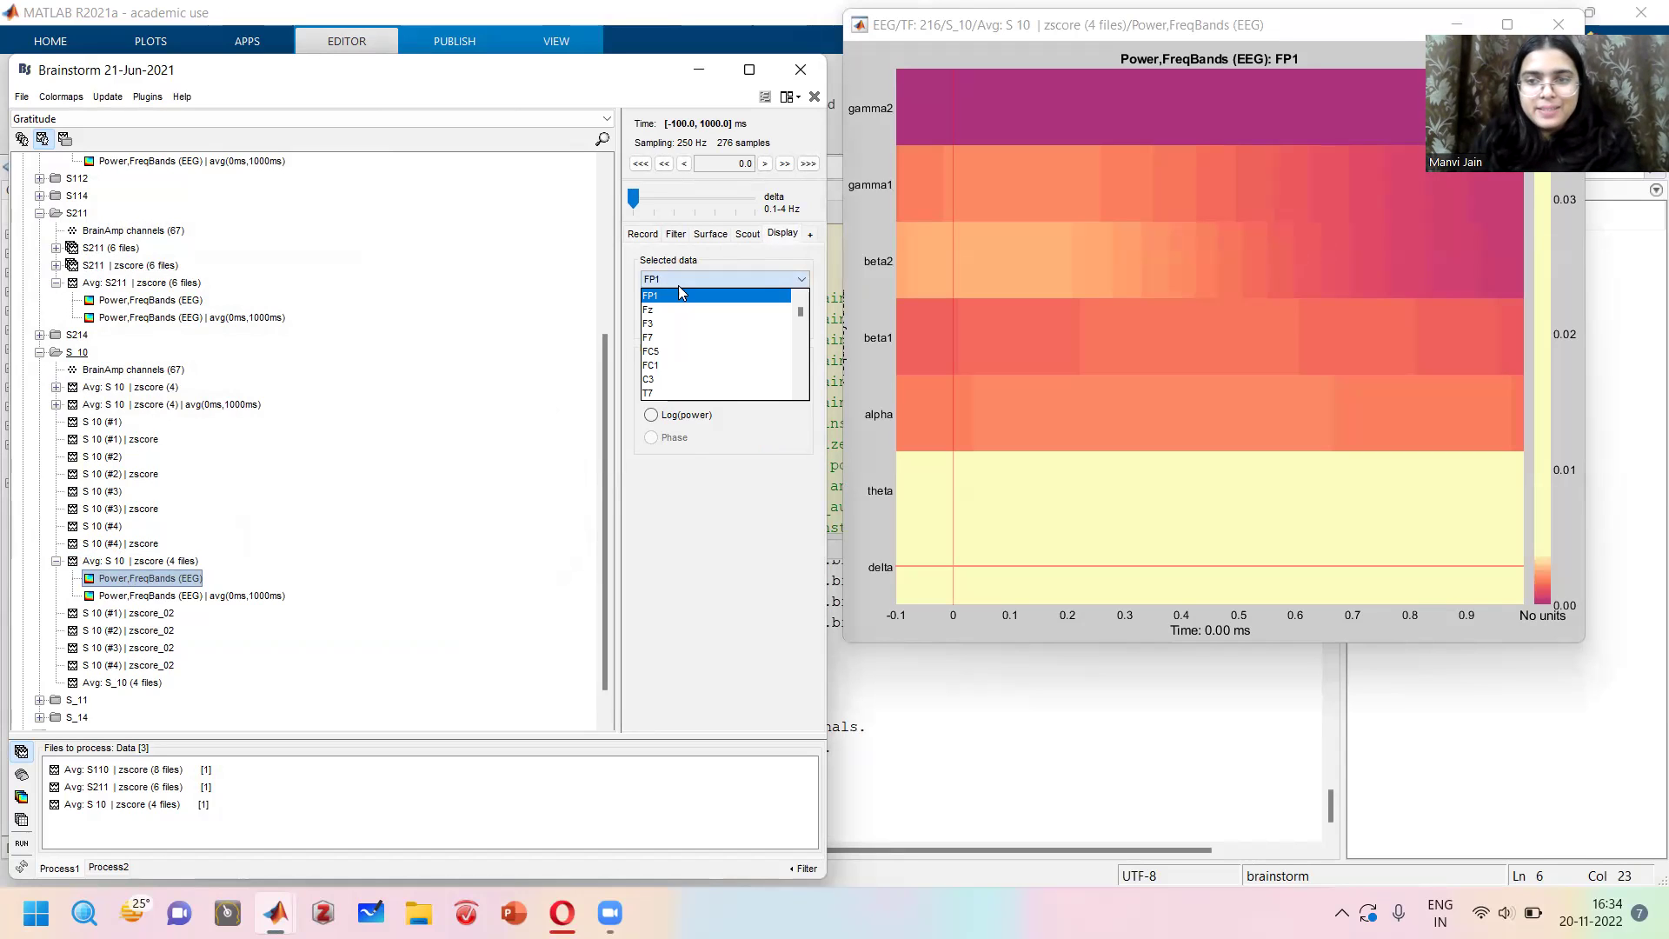
pyautogui.press('Down')
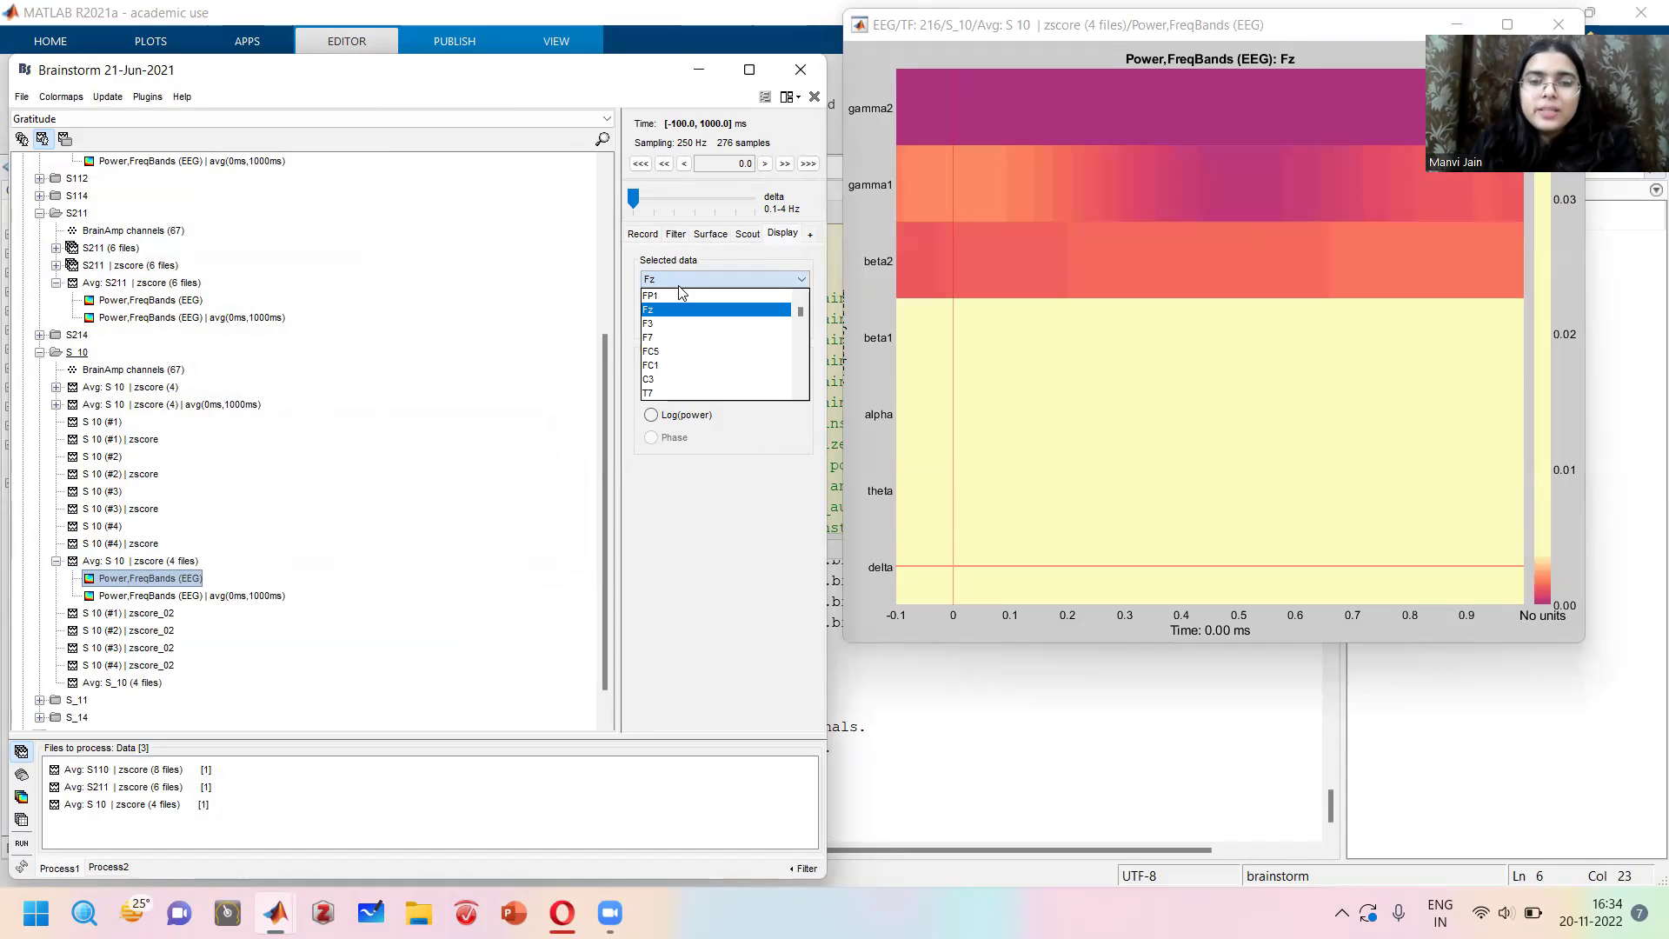
pyautogui.press('Down')
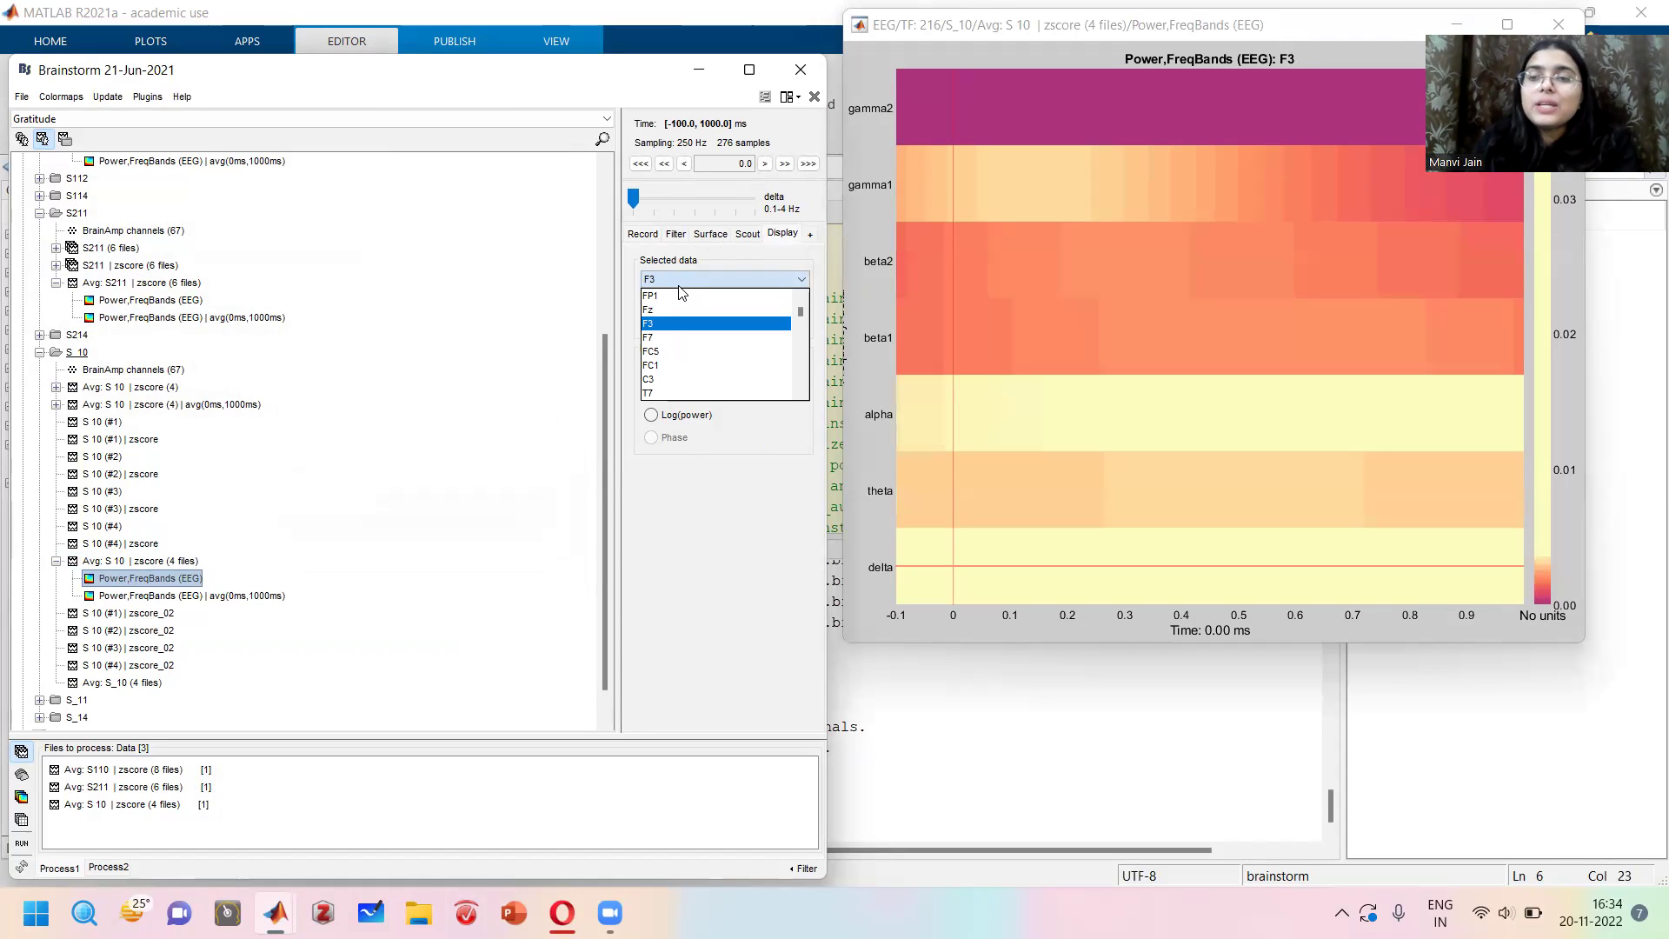
pyautogui.press('Down')
pyautogui.press('Down')
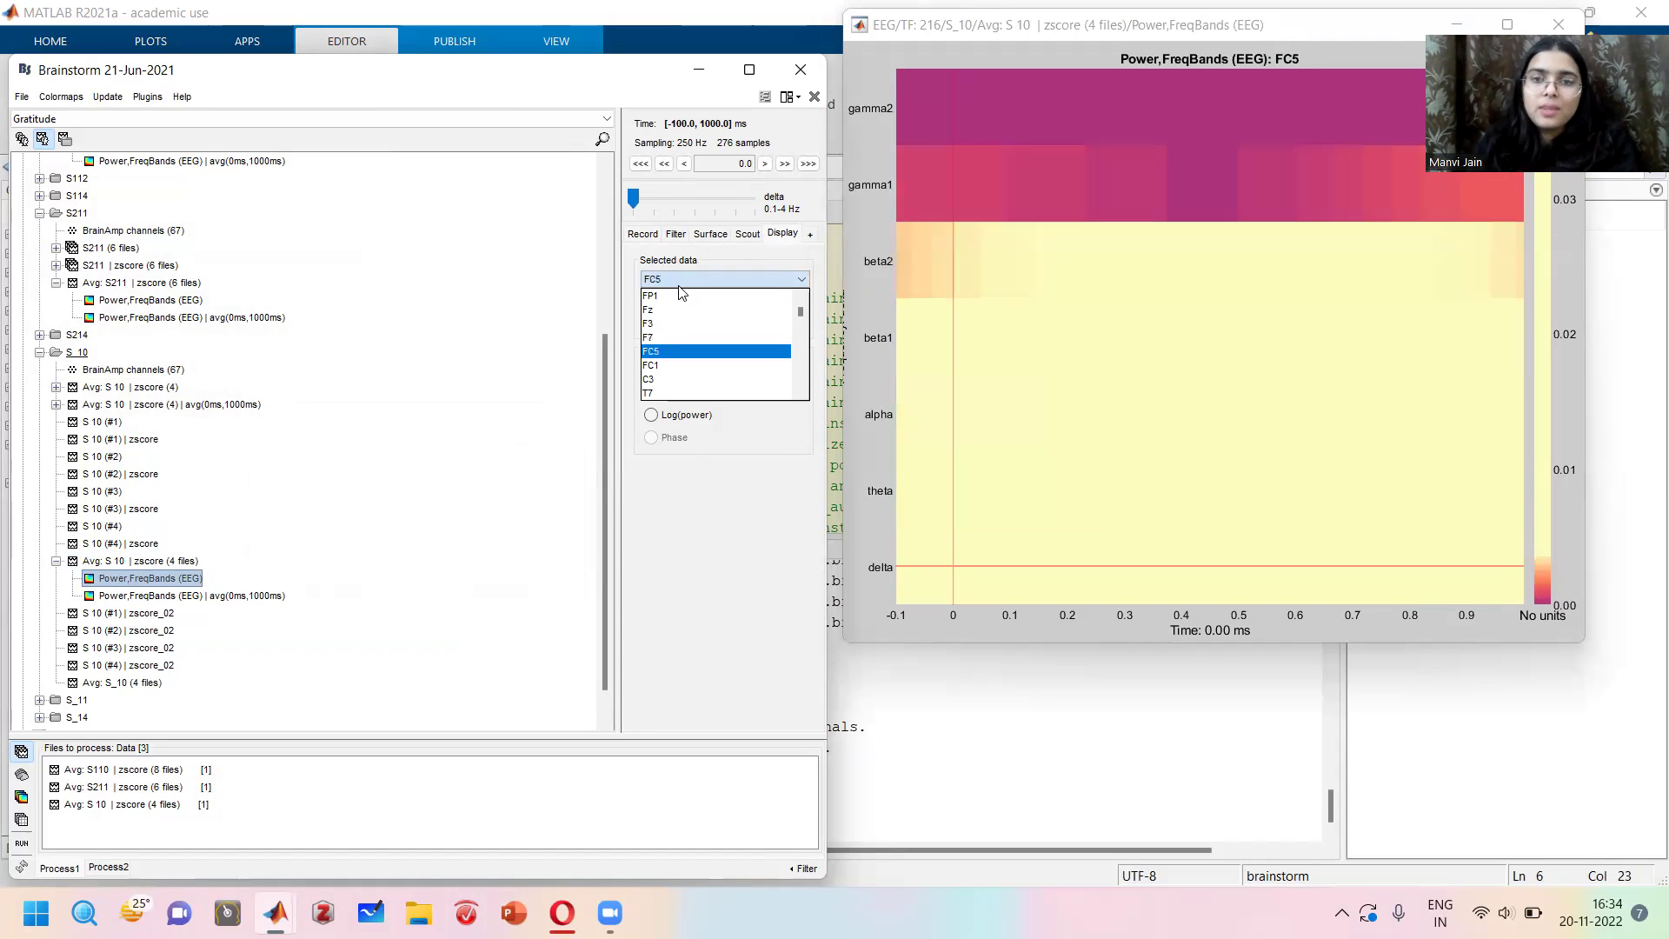
pyautogui.press('Down')
pyautogui.press('Down')
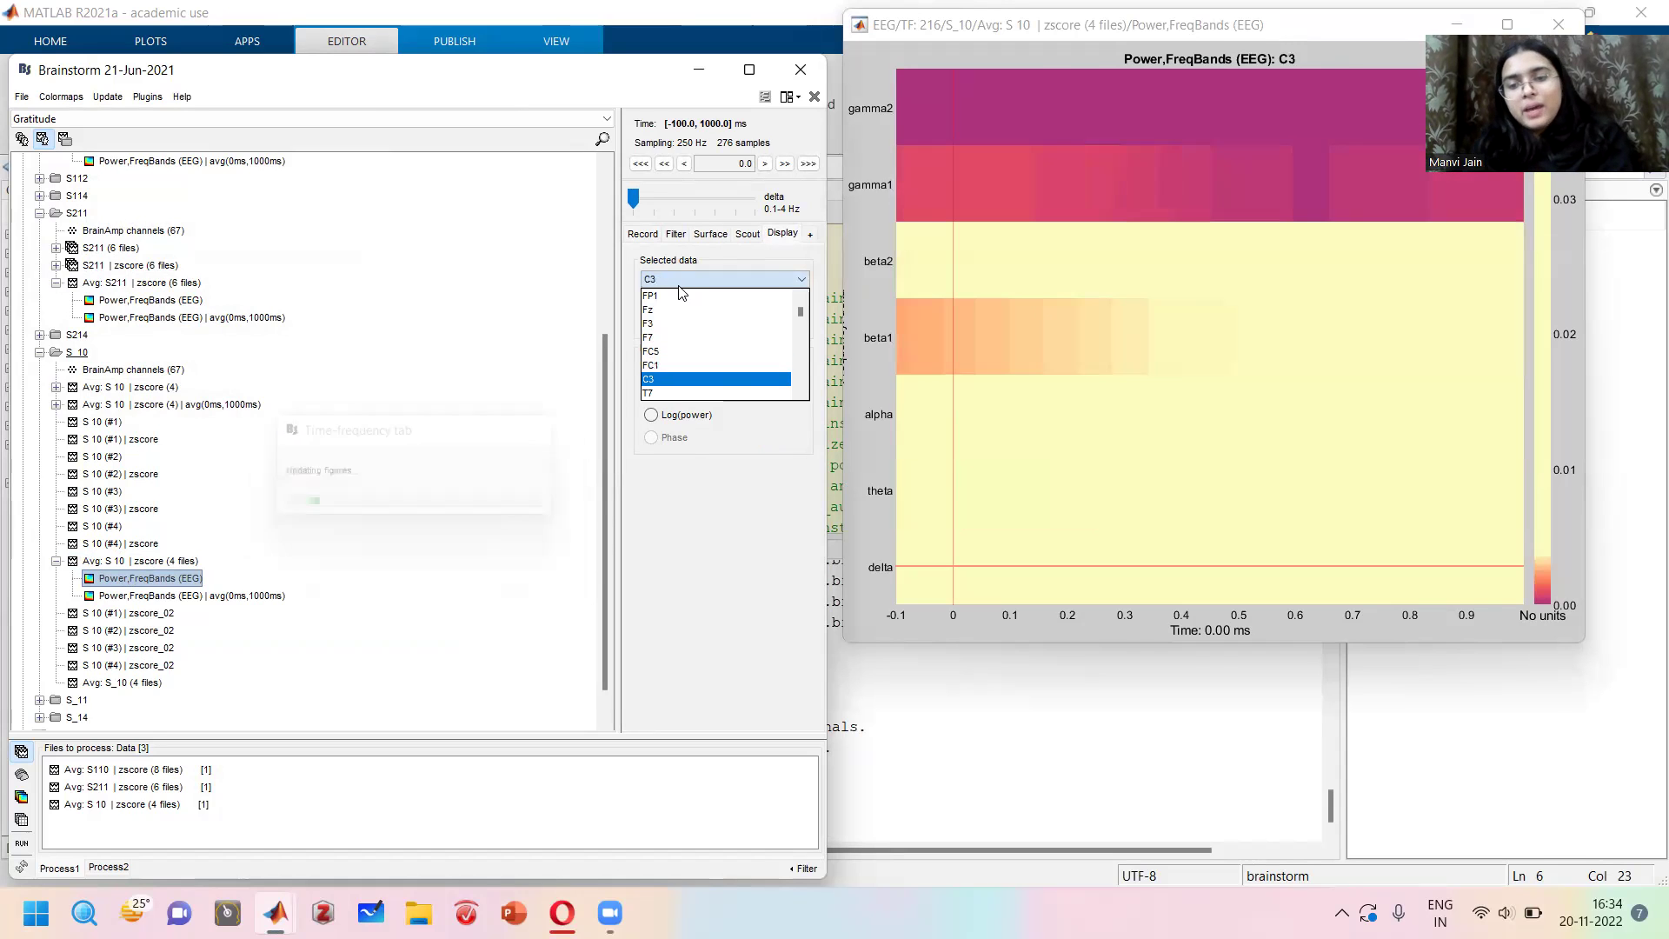
pyautogui.press('Down')
pyautogui.press('Down')
pyautogui.press('Down')
pyautogui.press('Down')
pyautogui.press('Down')
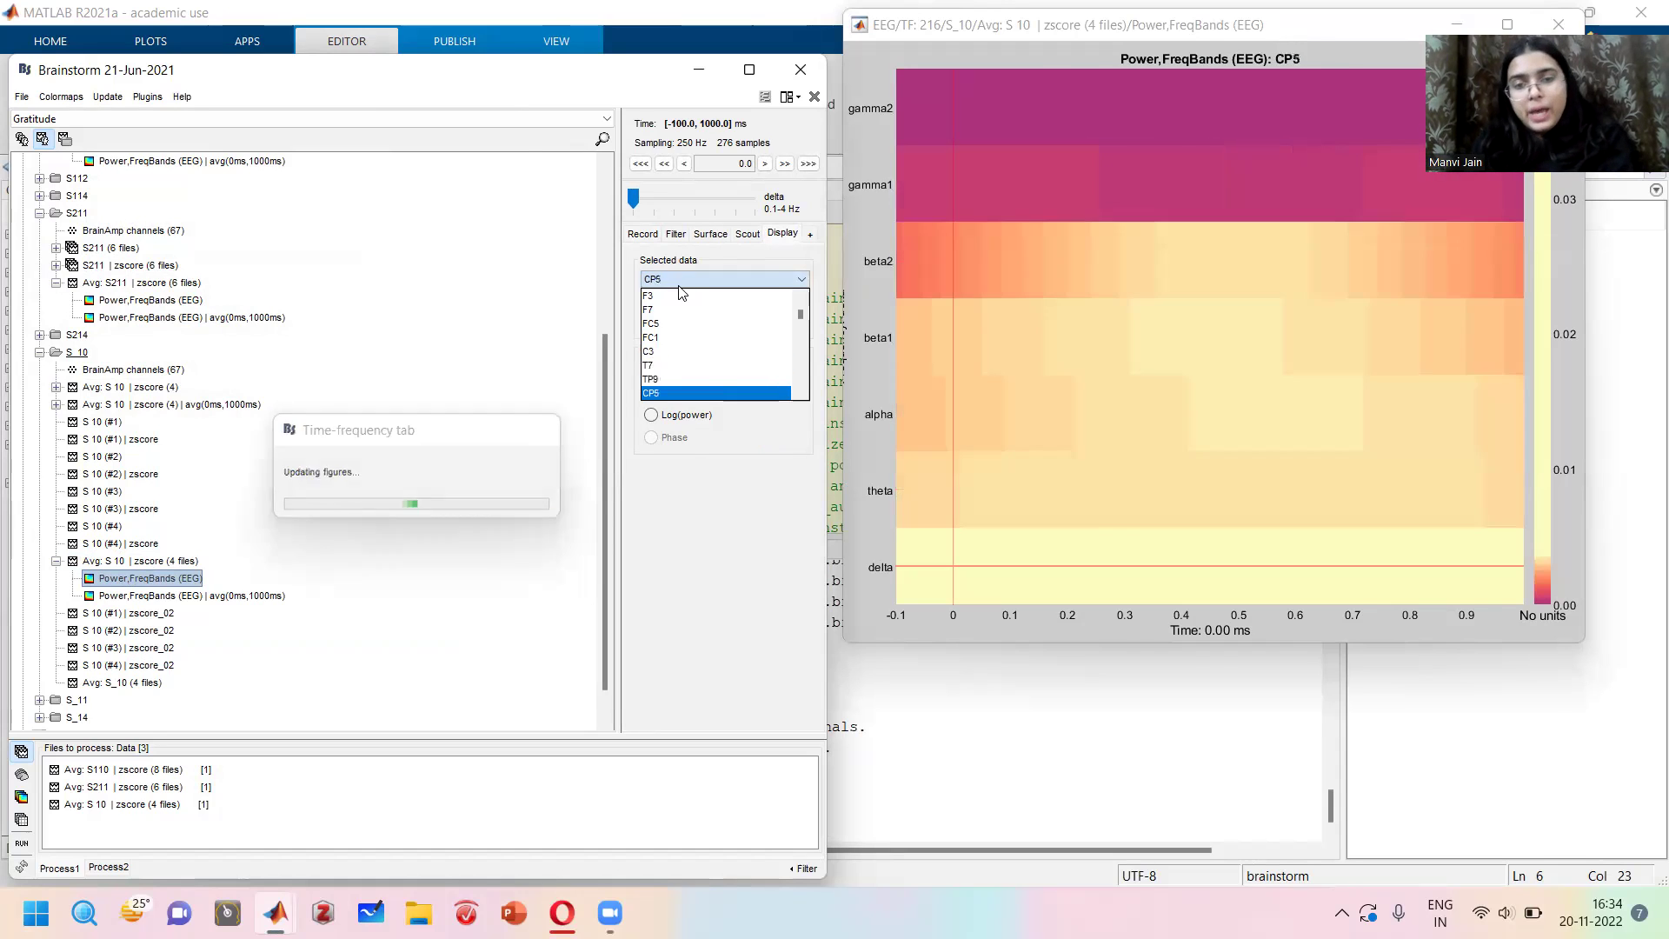
pyautogui.press('Down')
pyautogui.press('Down')
pyautogui.press('Down')
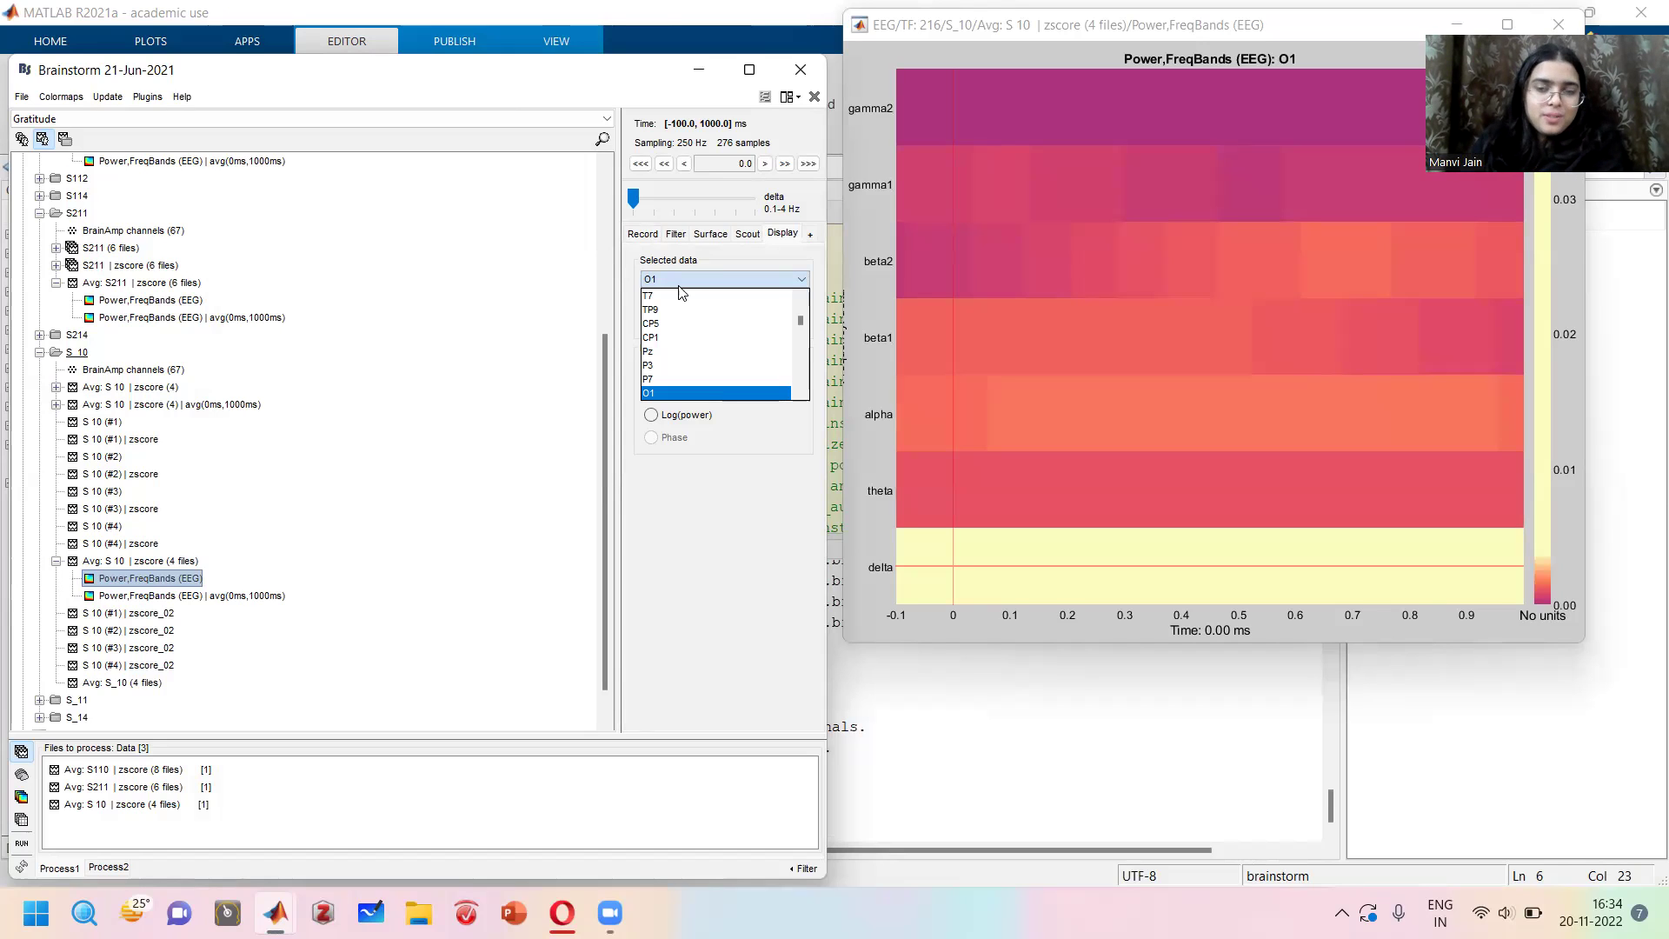
pyautogui.press('Down')
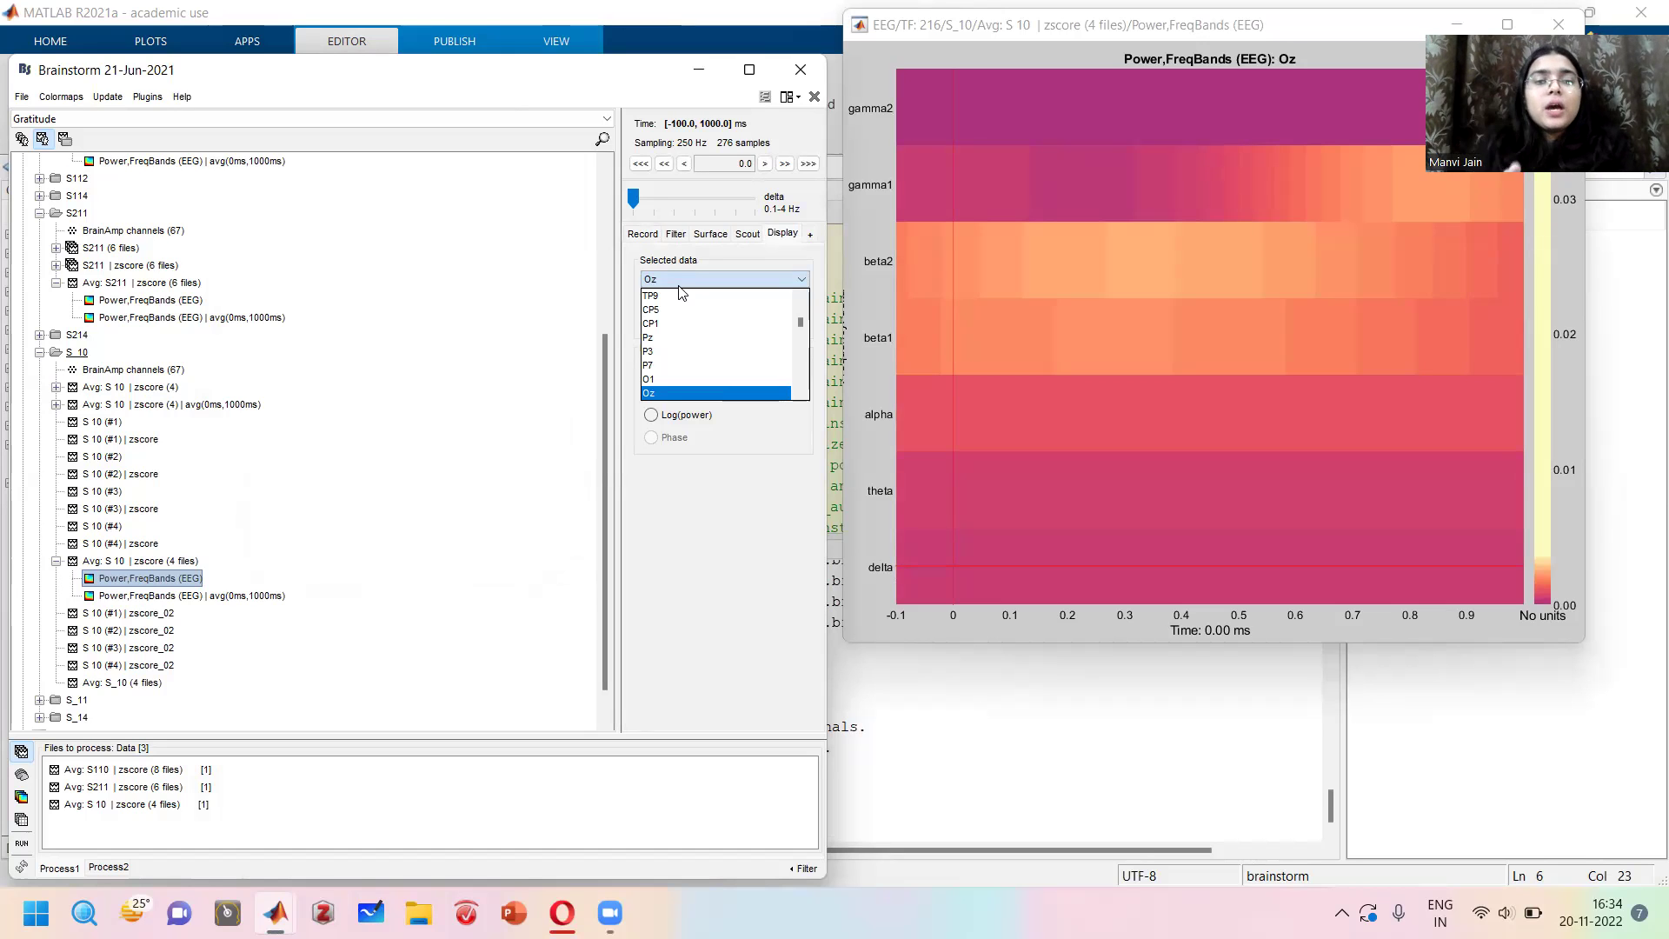
# Start a pipeline with Time-frequency (Morlet wavelets) on the three zscore averages, closing the open file viewer.
pyautogui.click(26, 844)
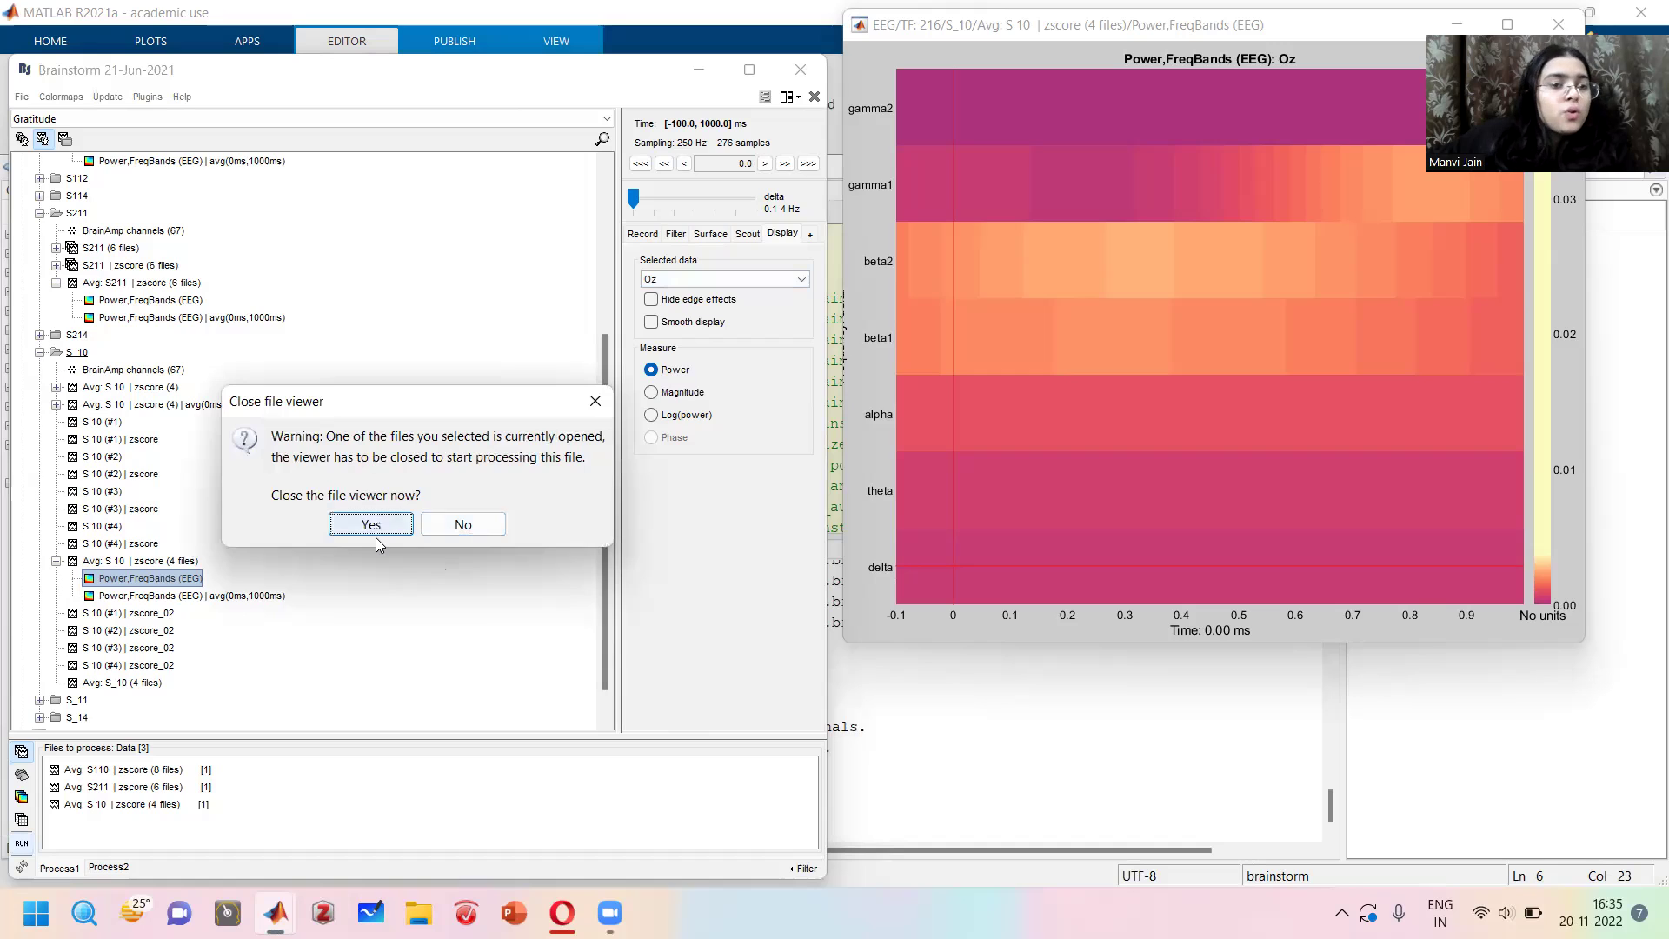
pyautogui.click(372, 523)
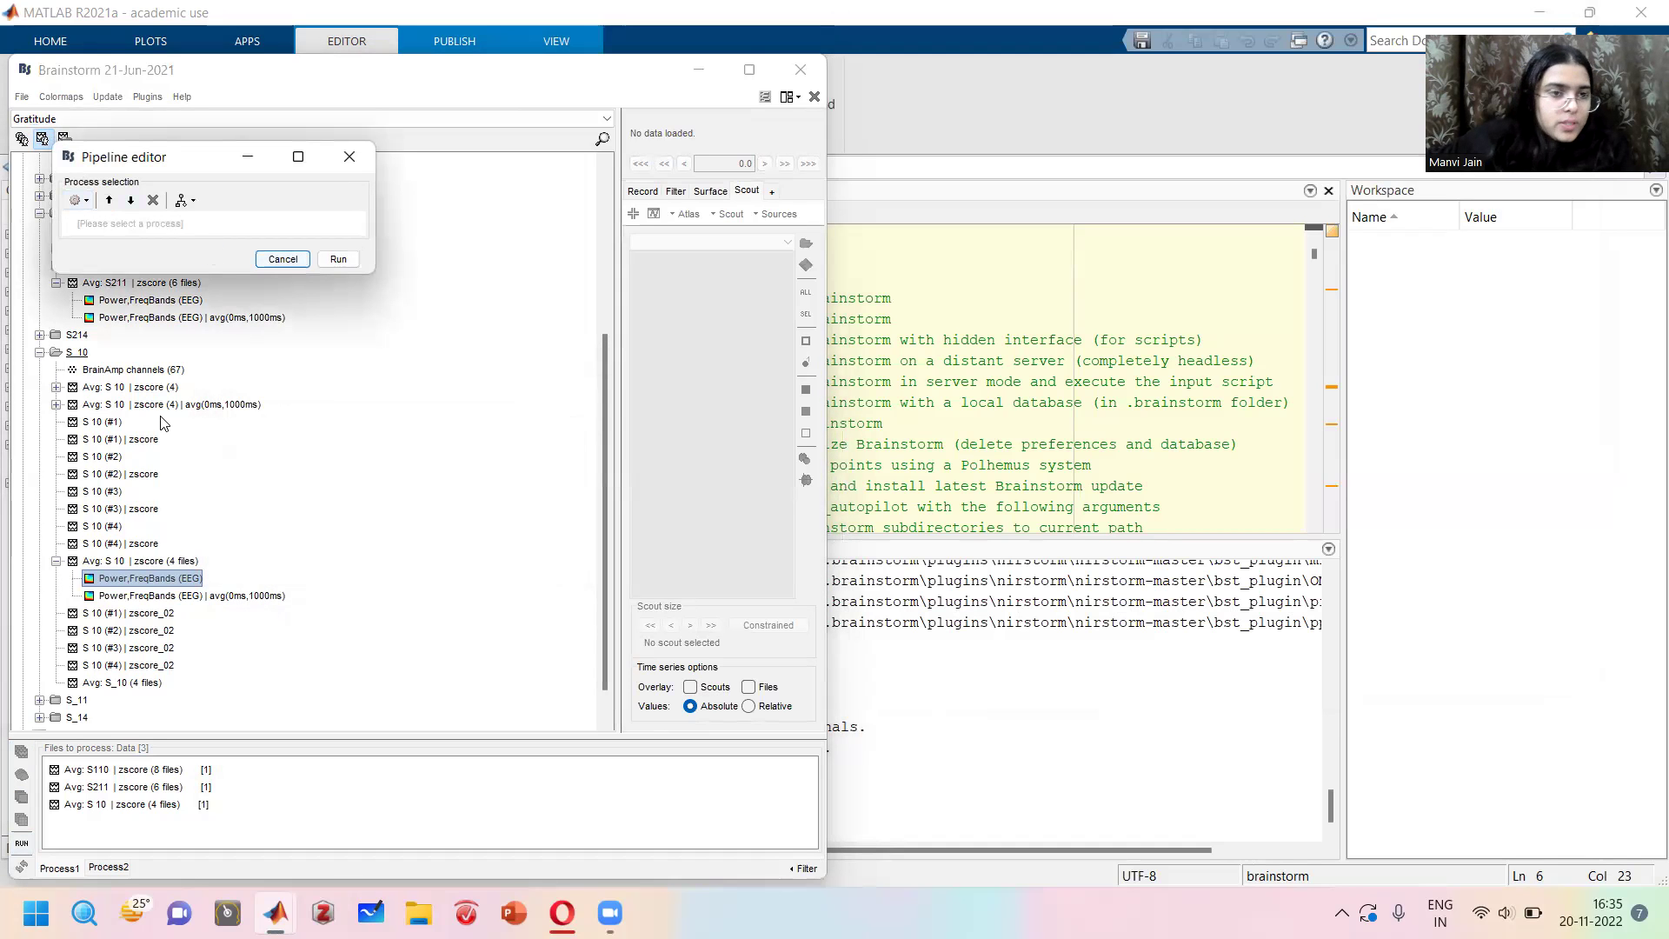
pyautogui.click(76, 200)
pyautogui.moveTo(130, 457)
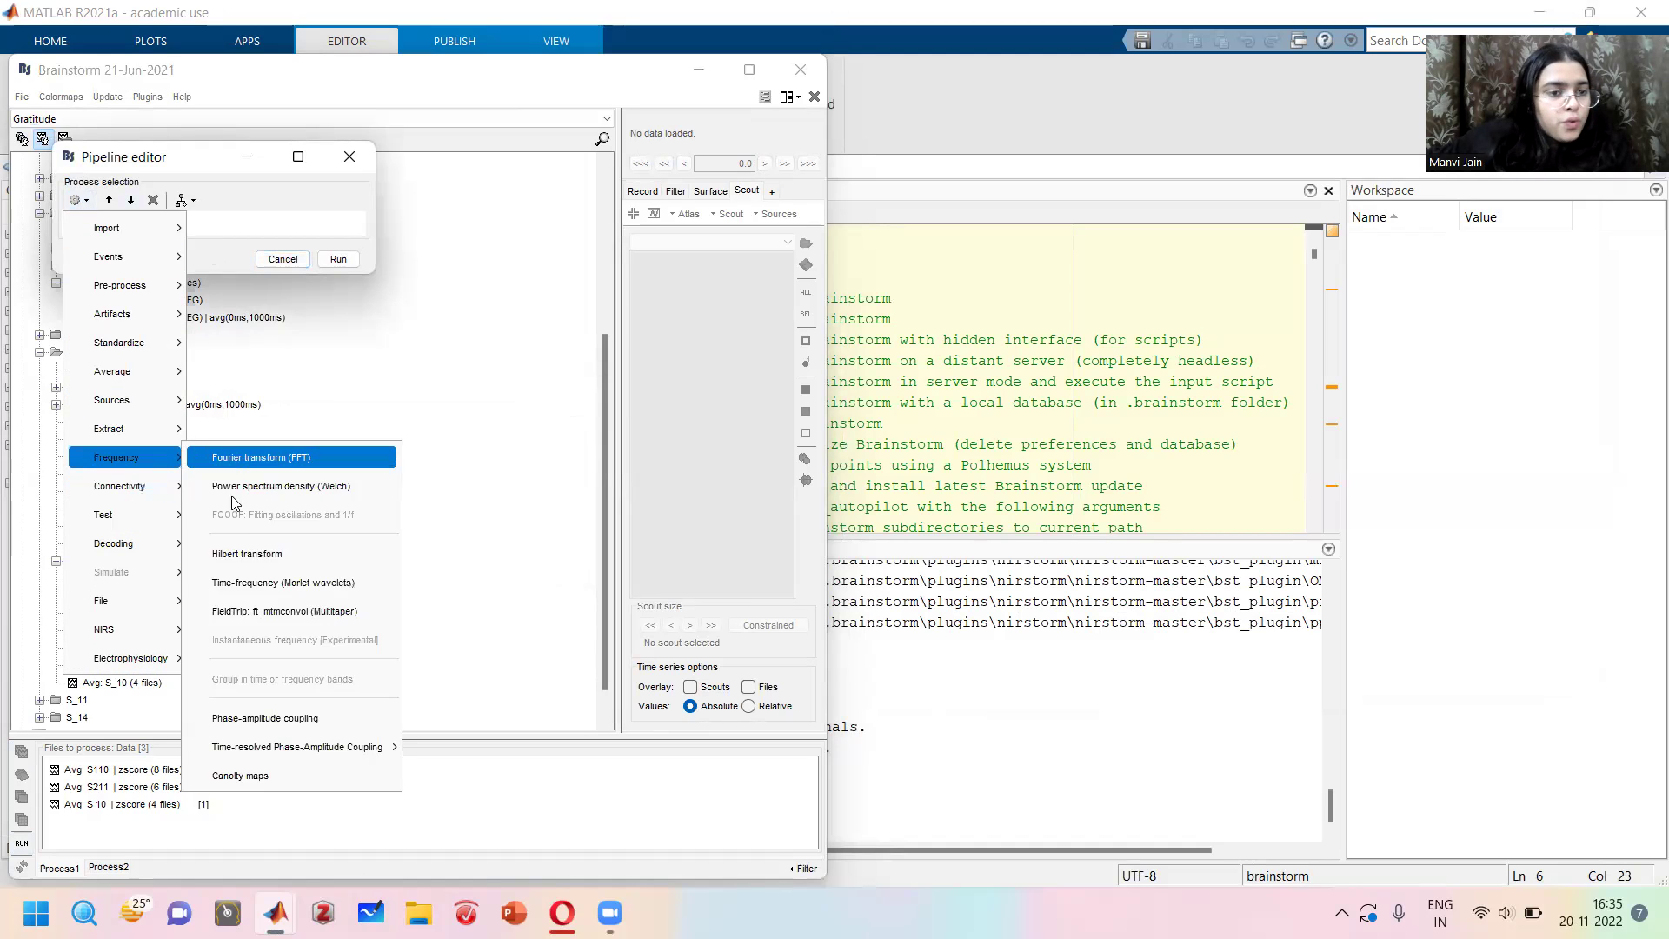
pyautogui.click(245, 583)
# Add an Average time process with a 0 to 1000 ms window after the wavelet process, and cancel the pipeline.
pyautogui.click(78, 201)
pyautogui.moveTo(148, 409)
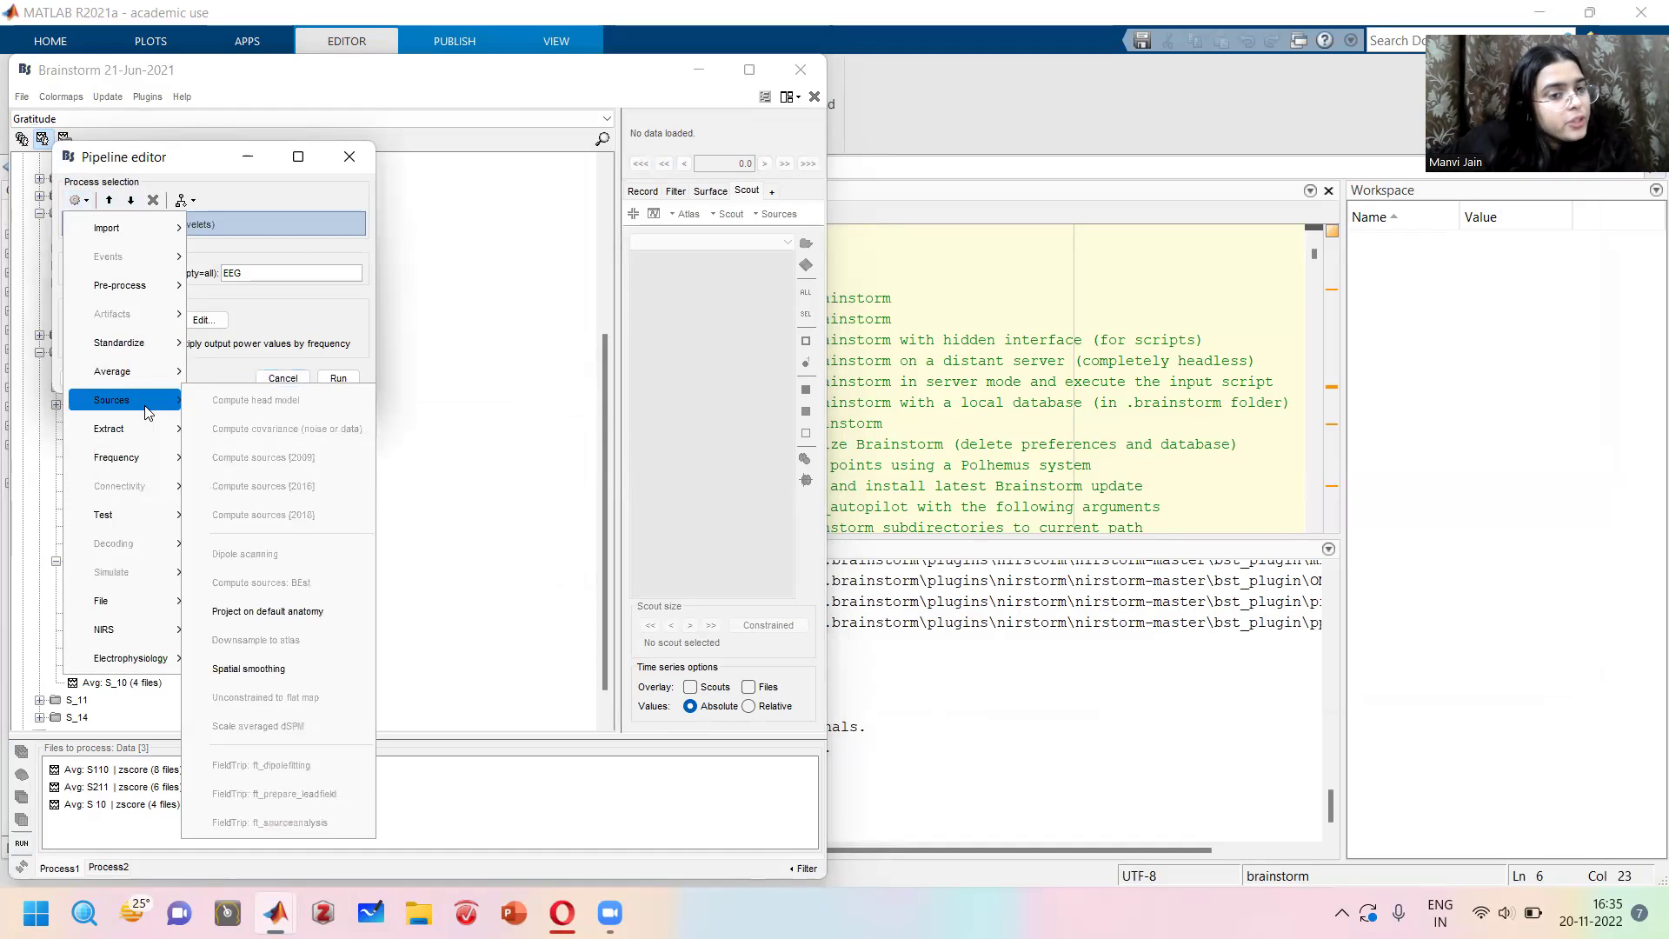
pyautogui.moveTo(131, 371)
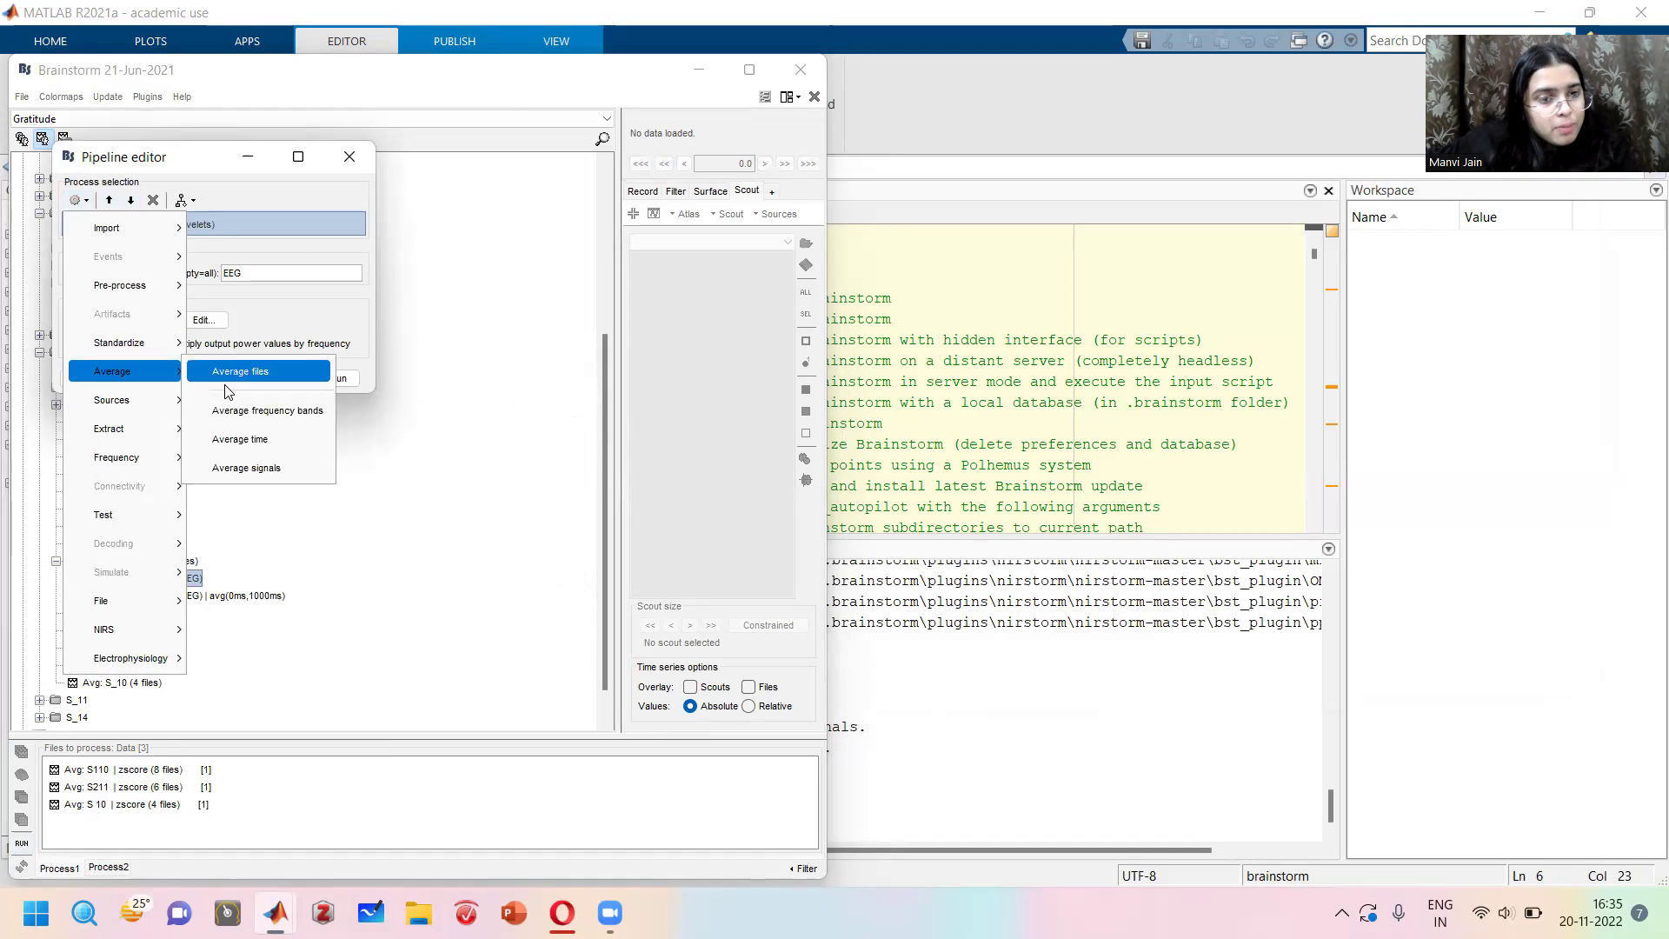
pyautogui.click(230, 439)
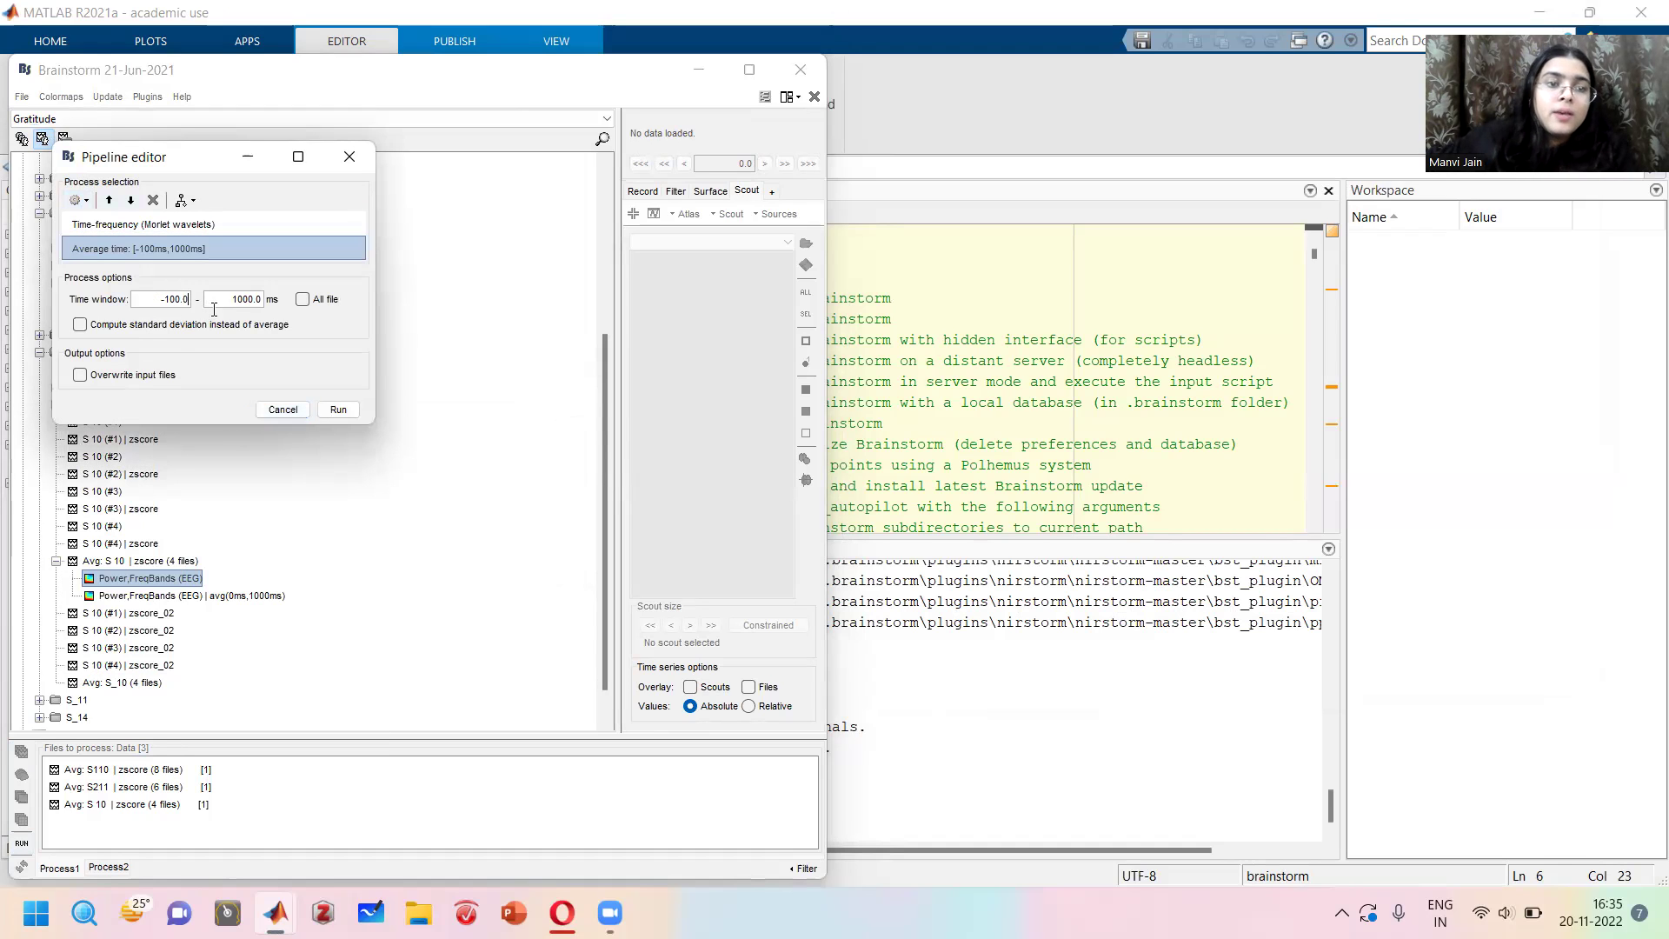
pyautogui.moveTo(190, 299); pyautogui.dragTo(146, 298)
pyautogui.write('0')
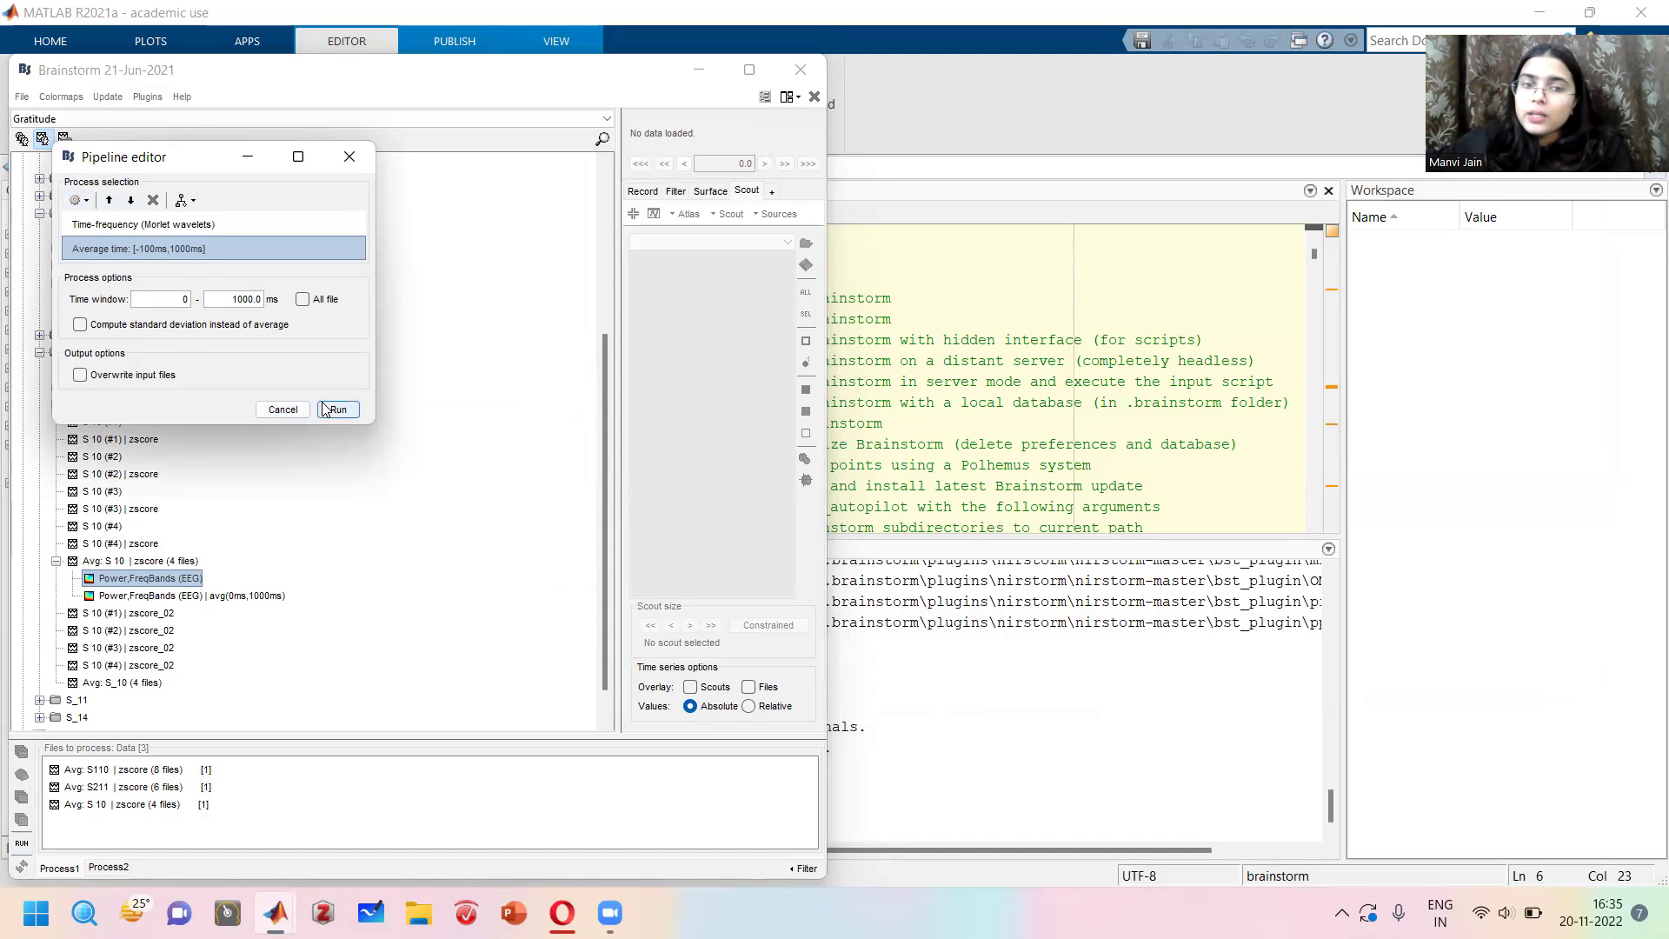
pyautogui.click(287, 409)
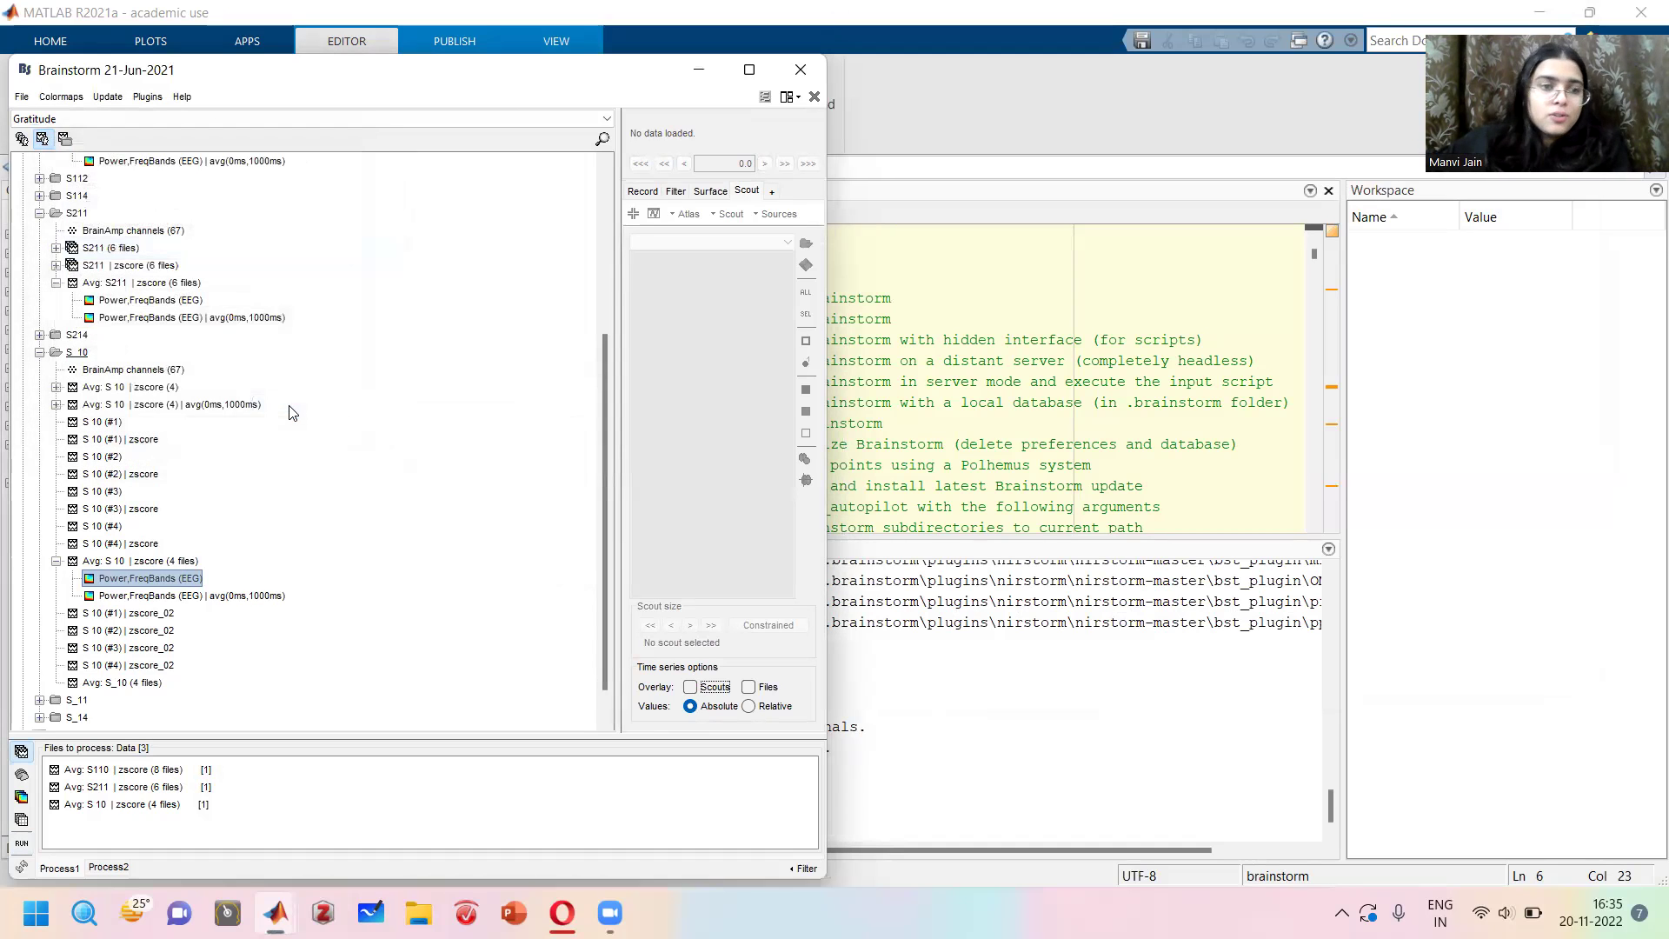
# Examine the S 10 average's band power averaged over 0 to 1000 ms for channels FP1 to C3, and close the figure.
pyautogui.doubleClick(155, 595)
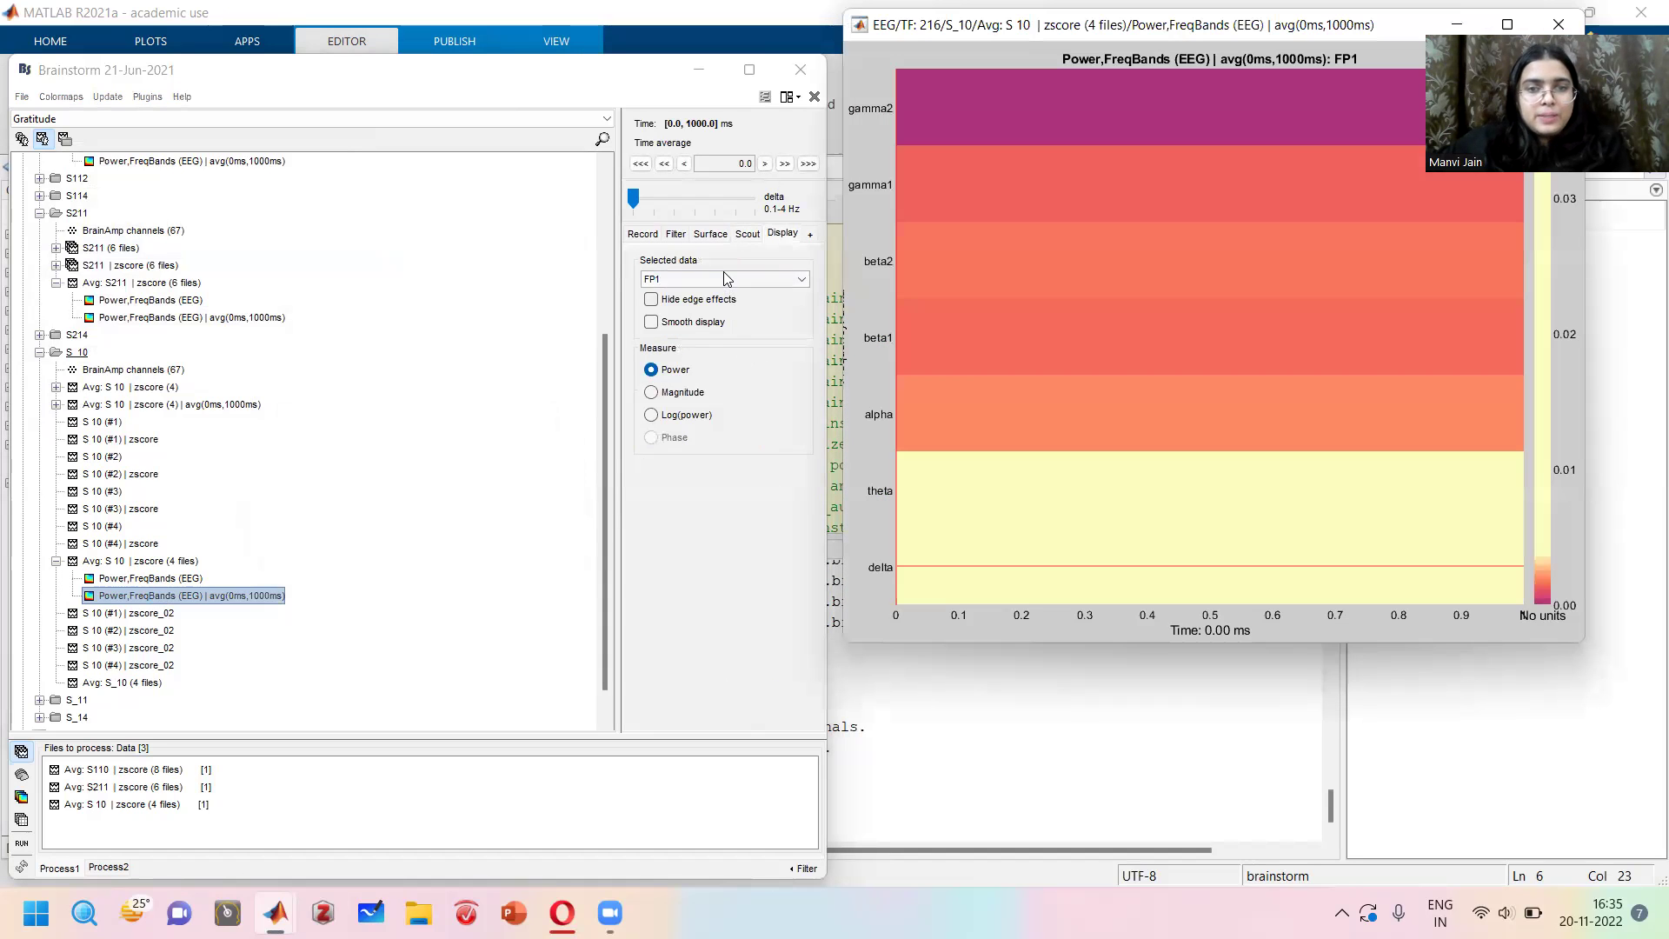
pyautogui.click(727, 279)
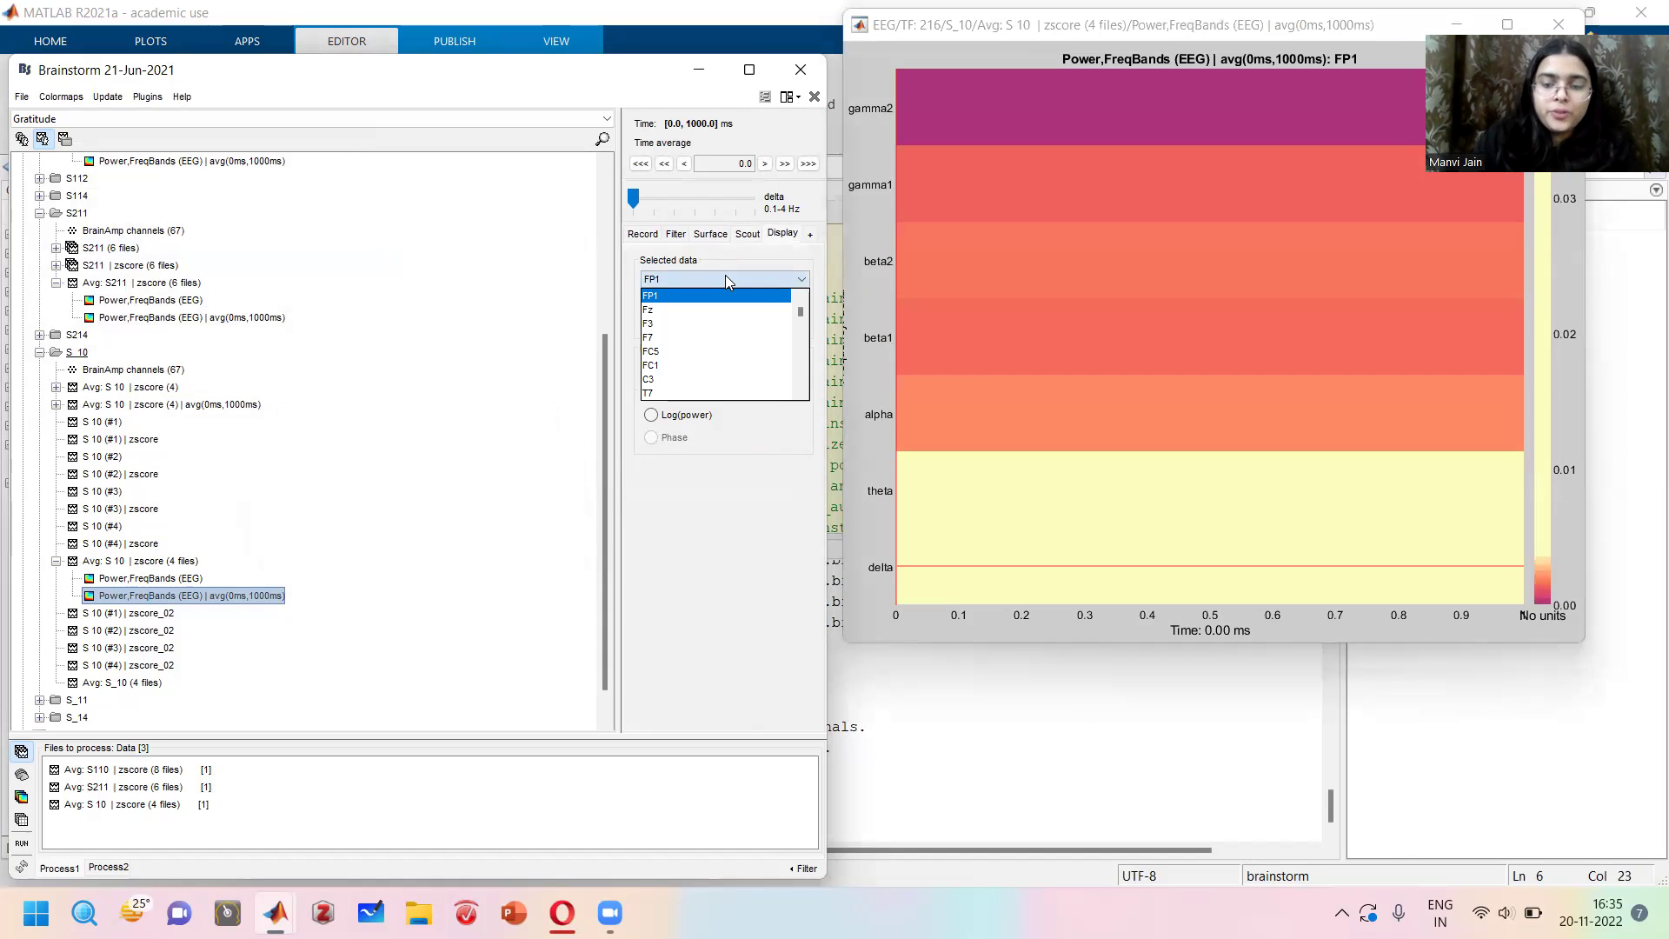
pyautogui.press('Down')
pyautogui.press('Down')
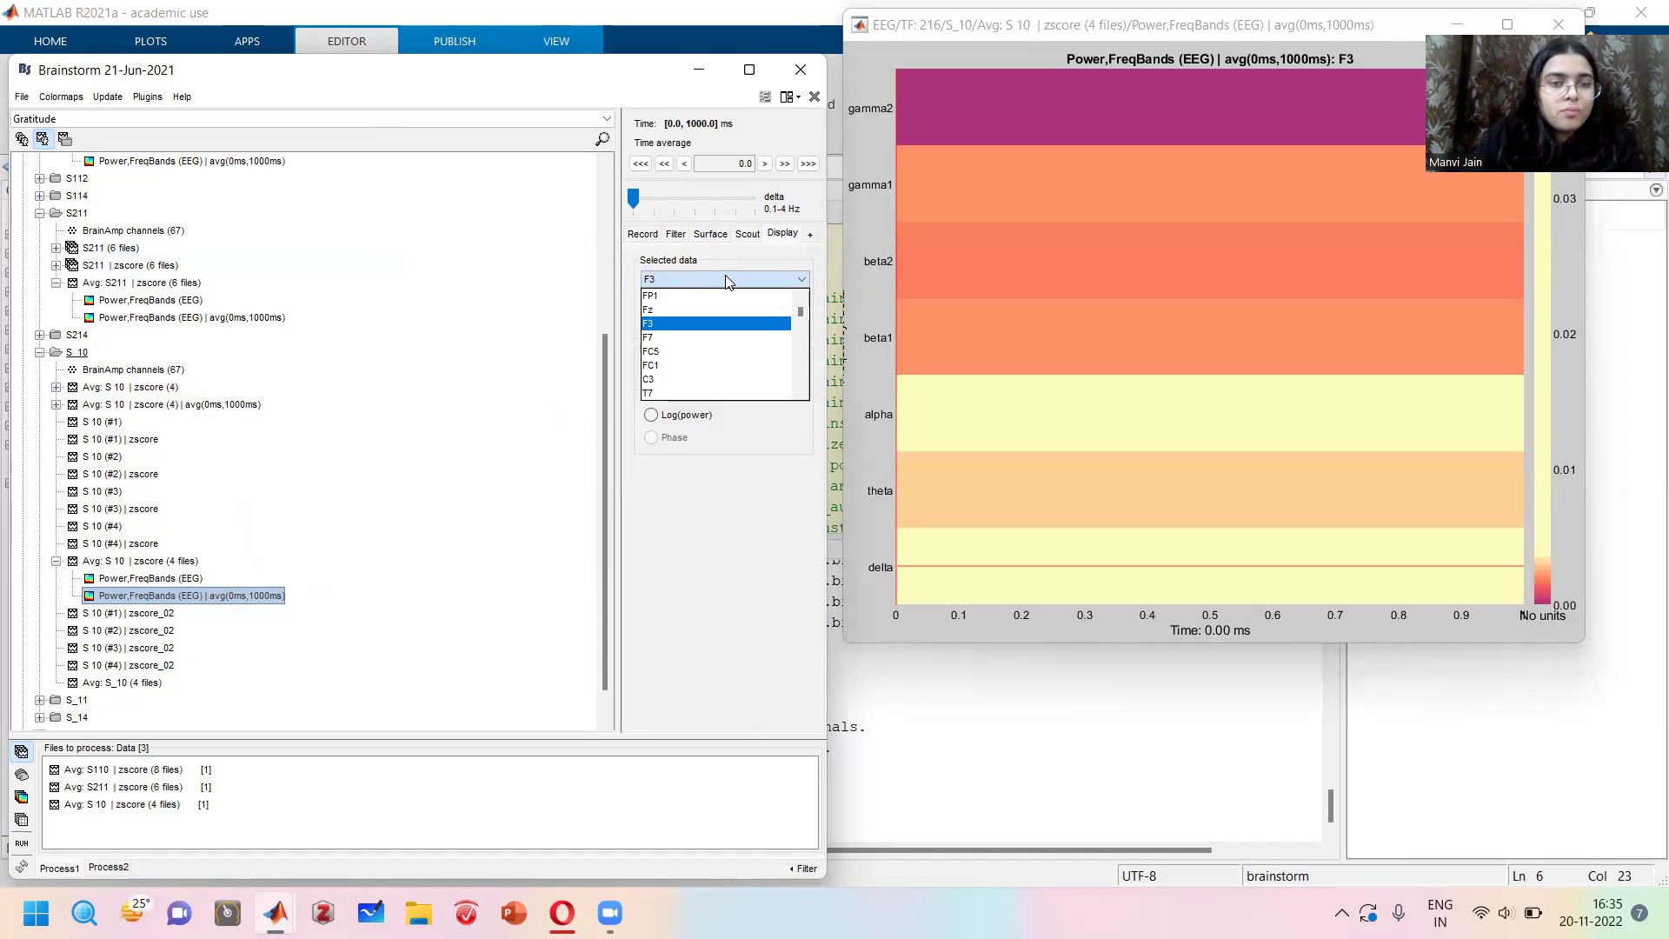
pyautogui.press('Down')
pyautogui.press('Down')
pyautogui.press('Down')
pyautogui.press('Down')
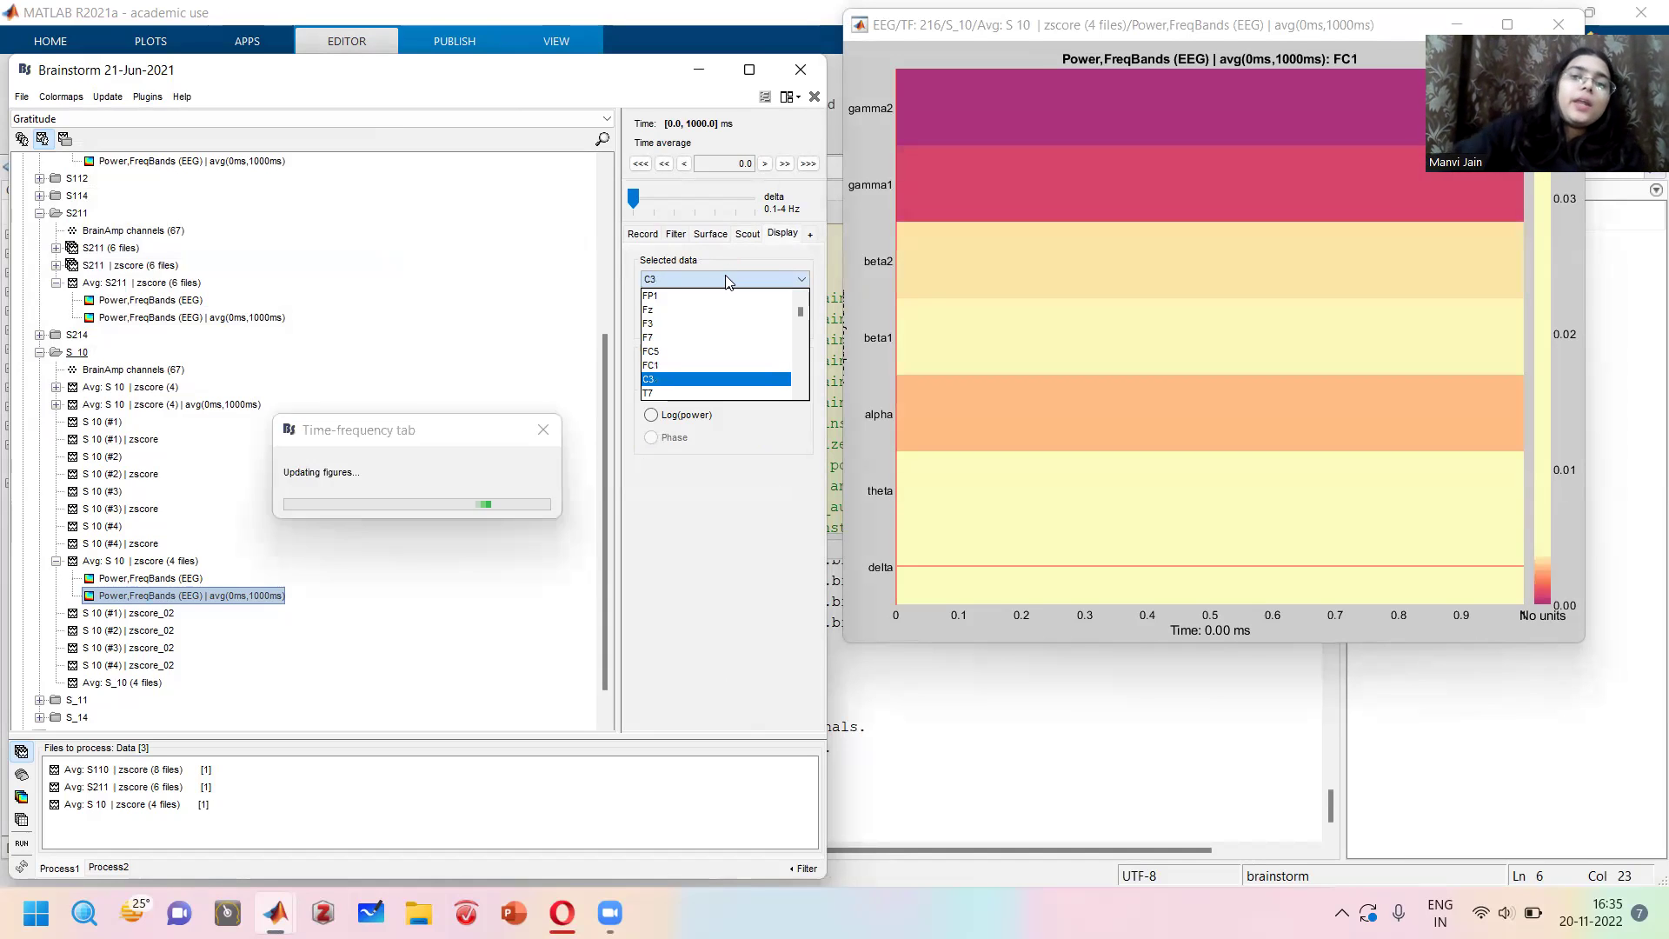
pyautogui.click(727, 279)
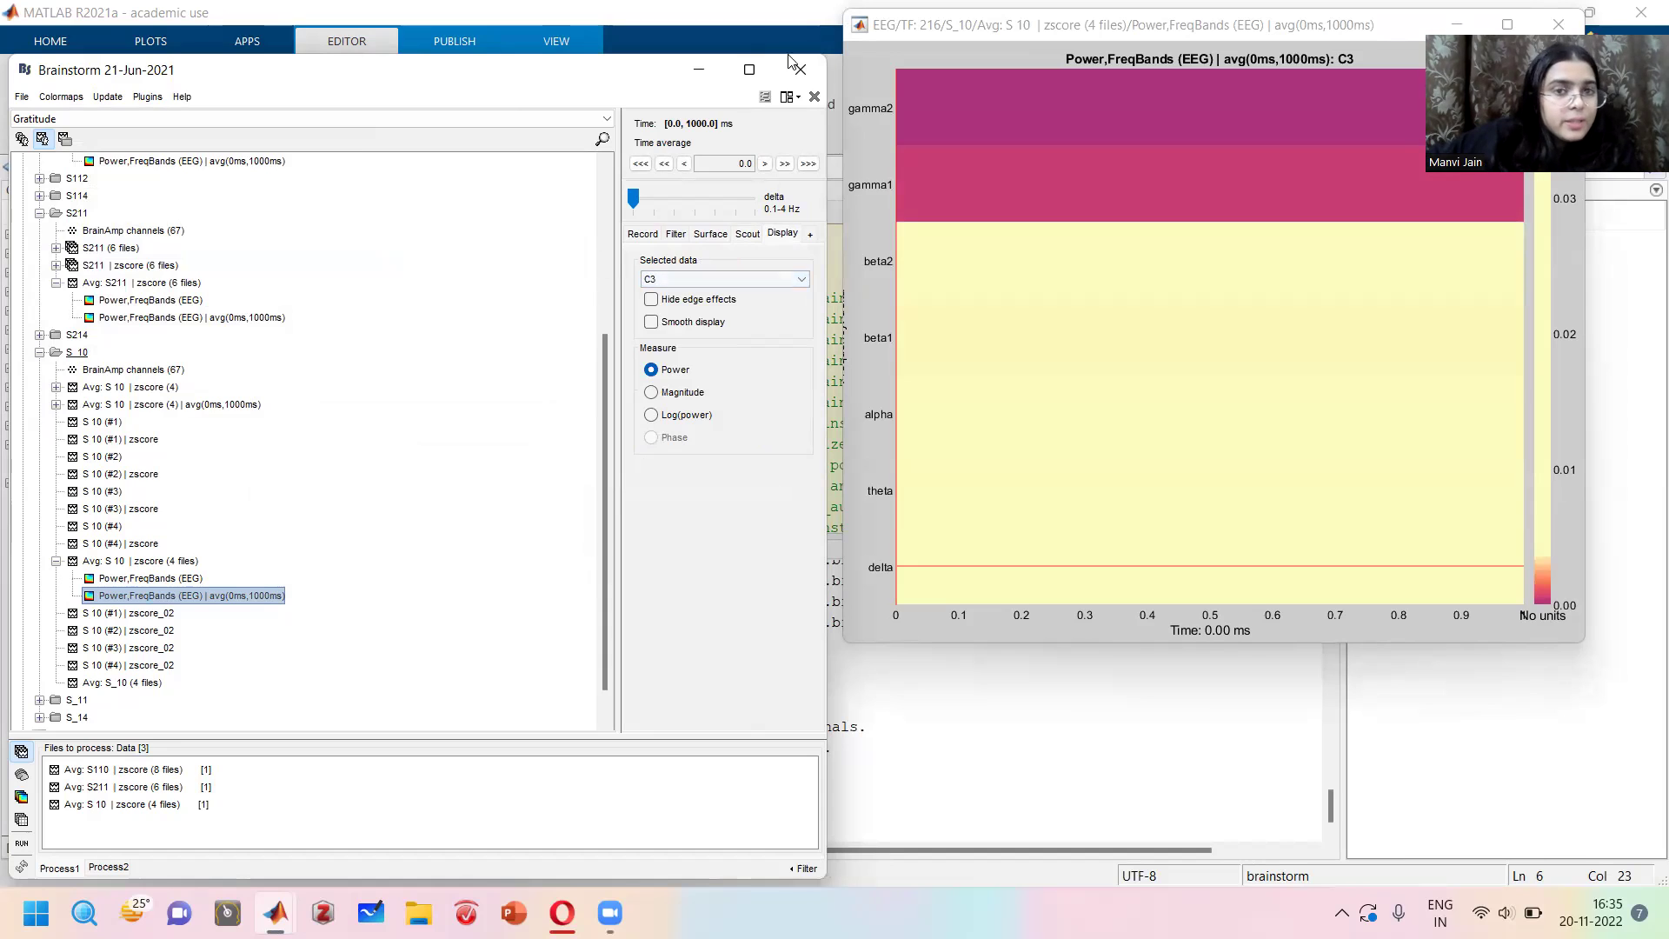
pyautogui.click(814, 97)
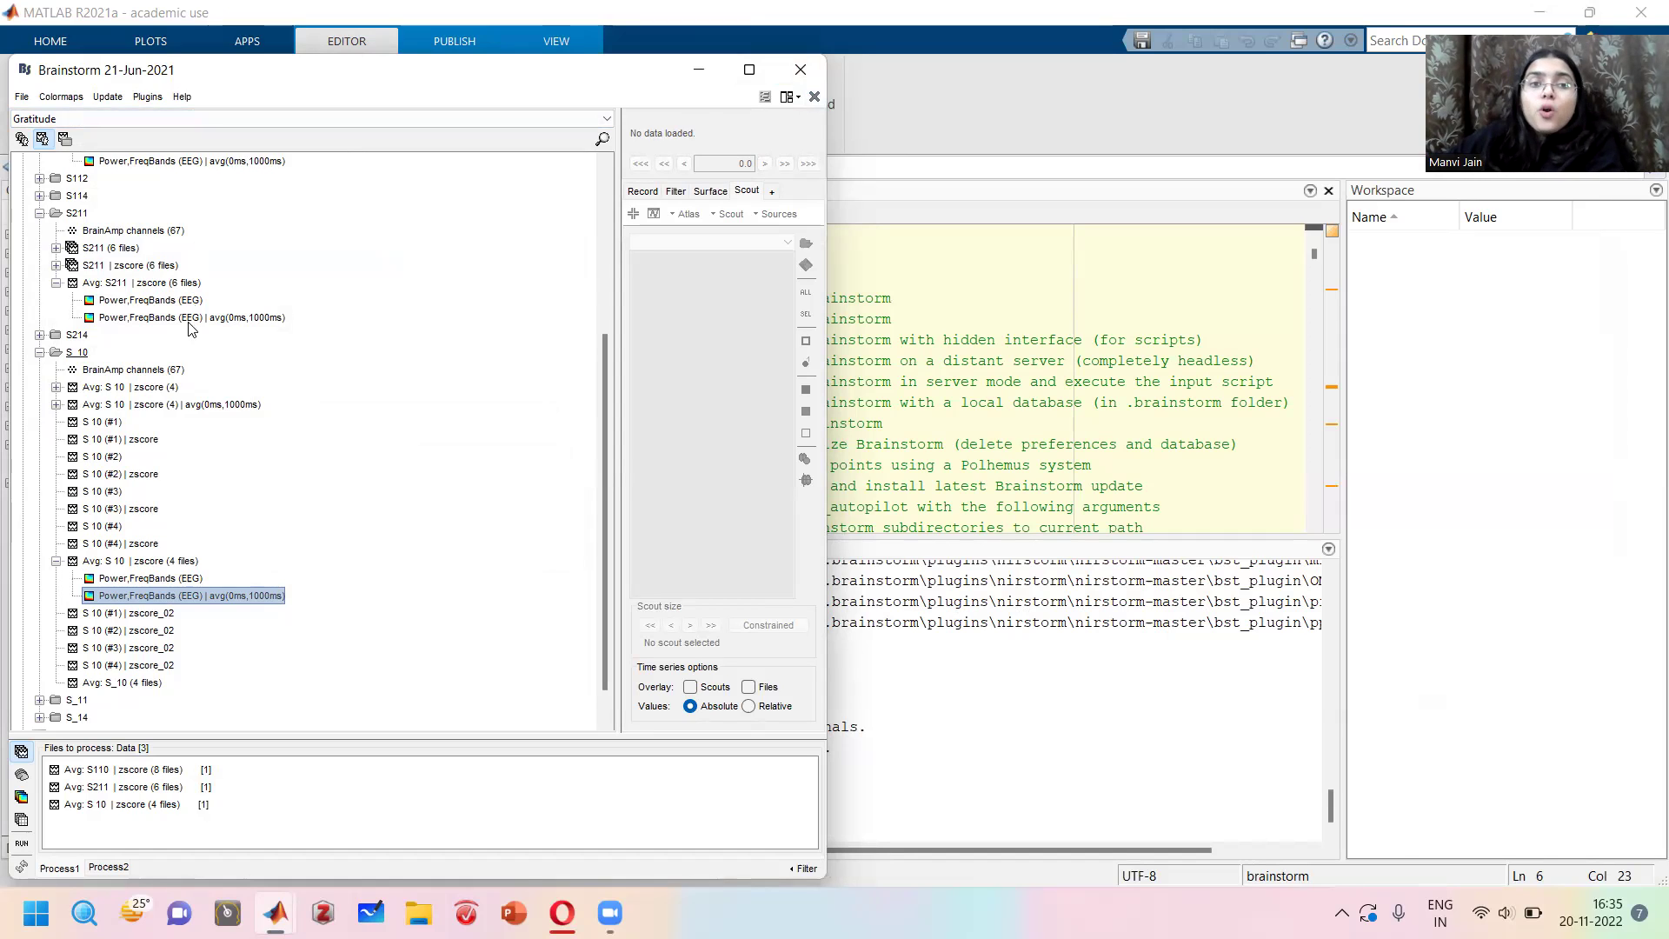
# Export the S 10 time-averaged band power to a file, choosing the Chaos to Cognition folder within Desktop on DATA (D:).
pyautogui.rightClick(257, 590)
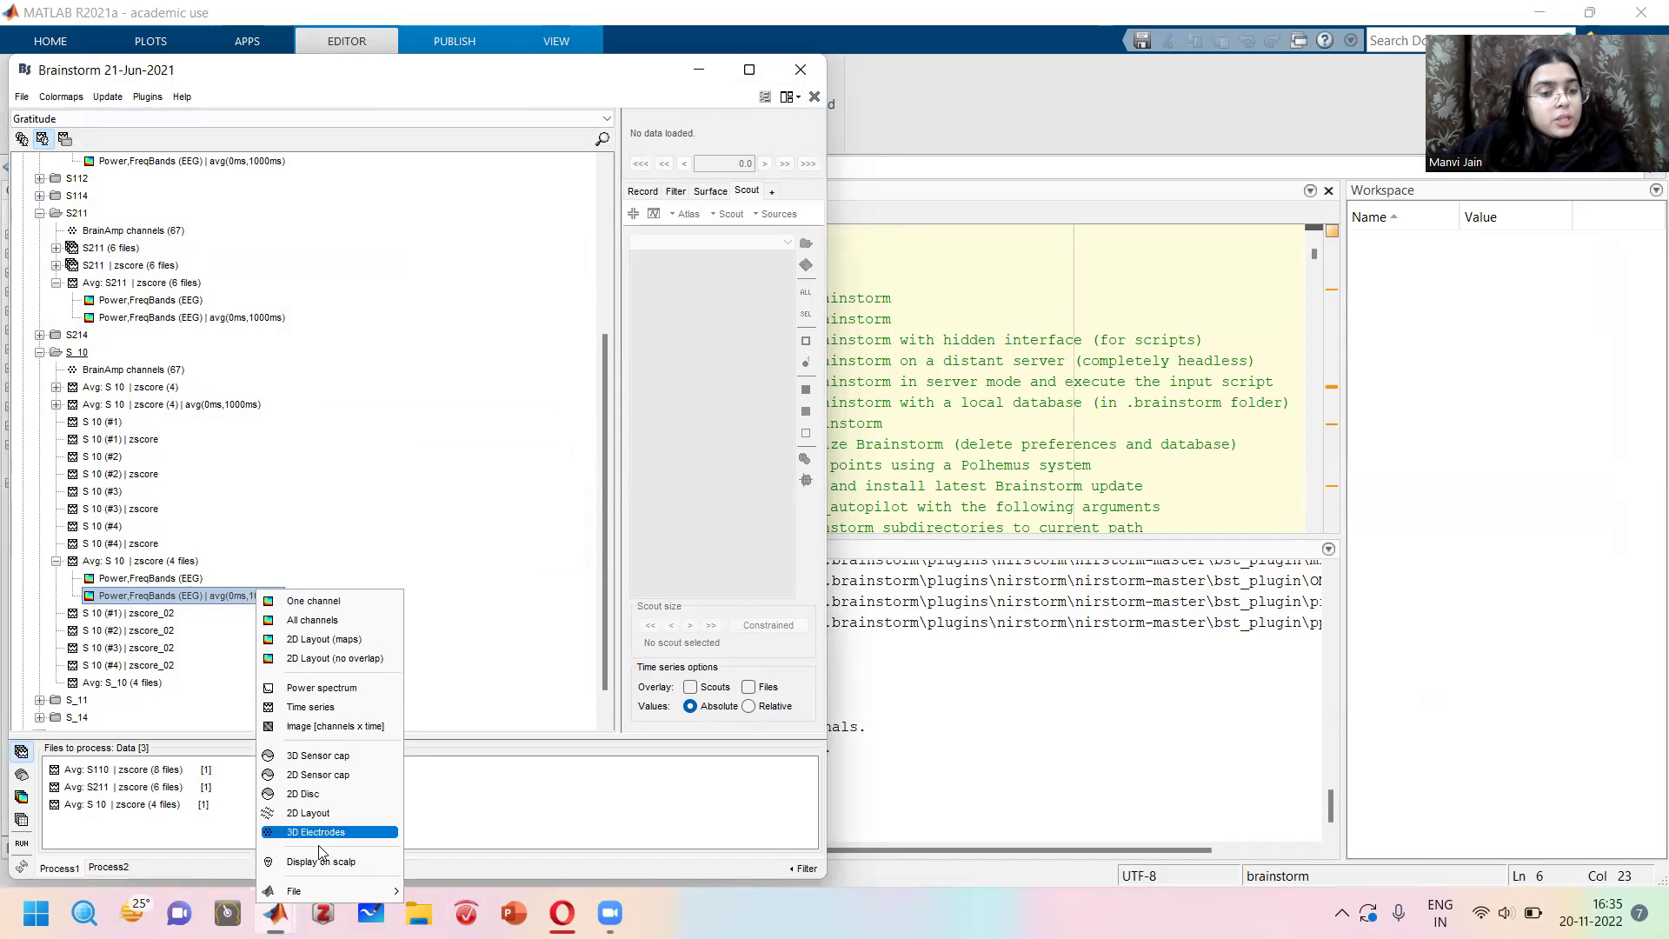
pyautogui.moveTo(316, 895)
pyautogui.click(477, 651)
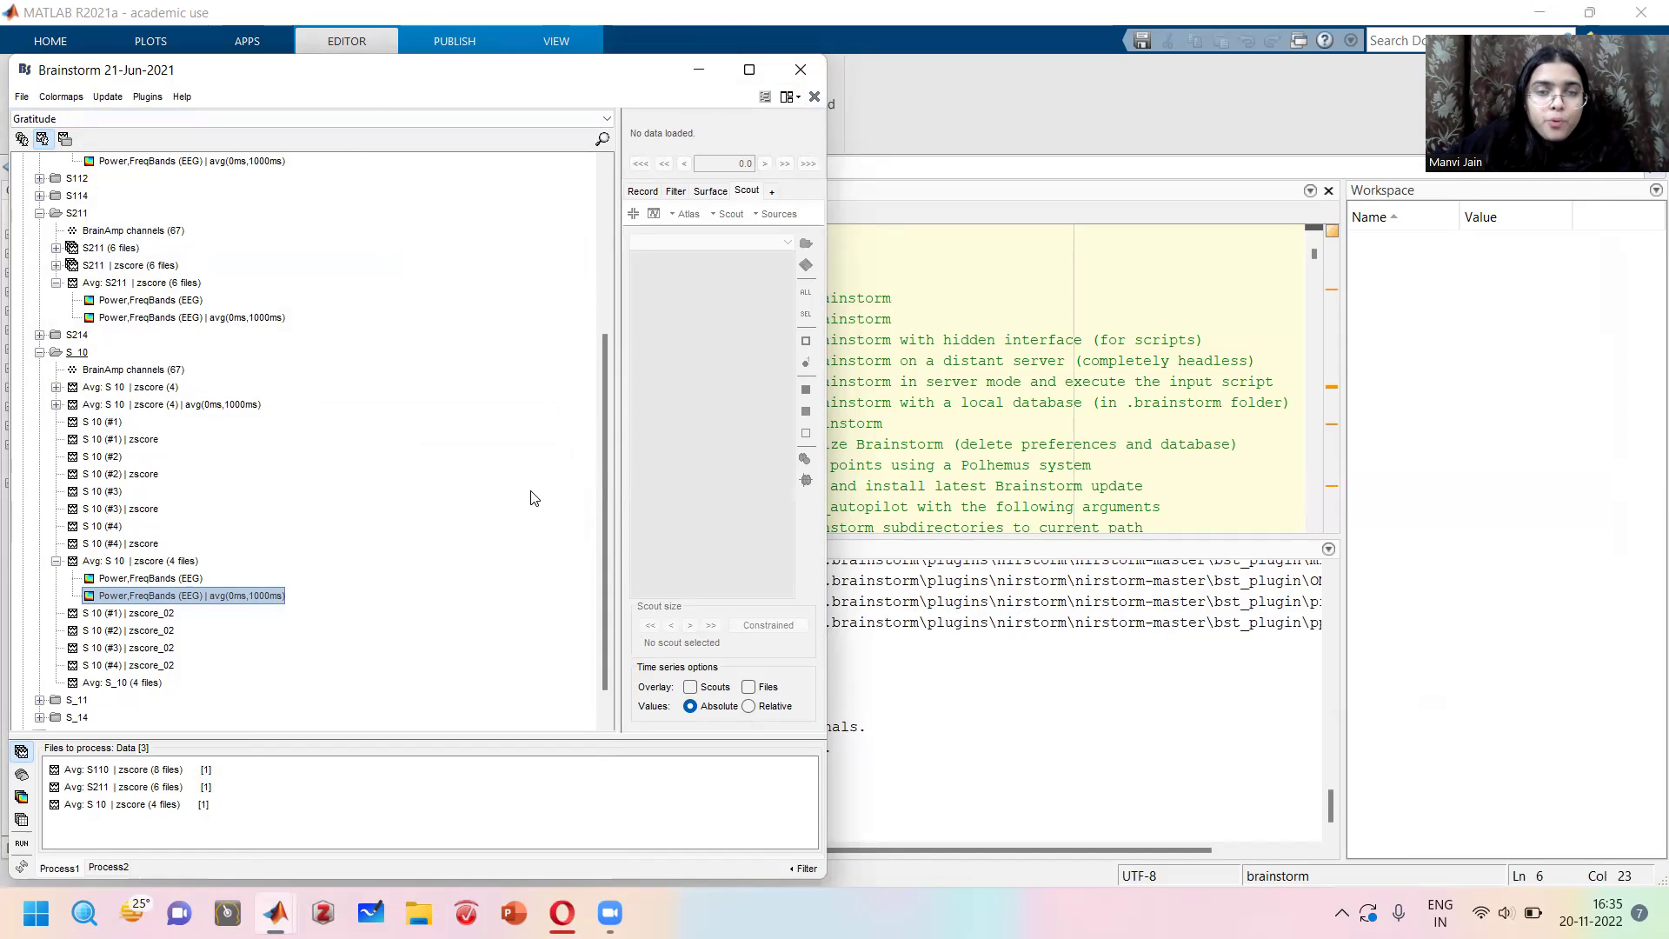
pyautogui.click(1048, 297)
pyautogui.click(1048, 297)
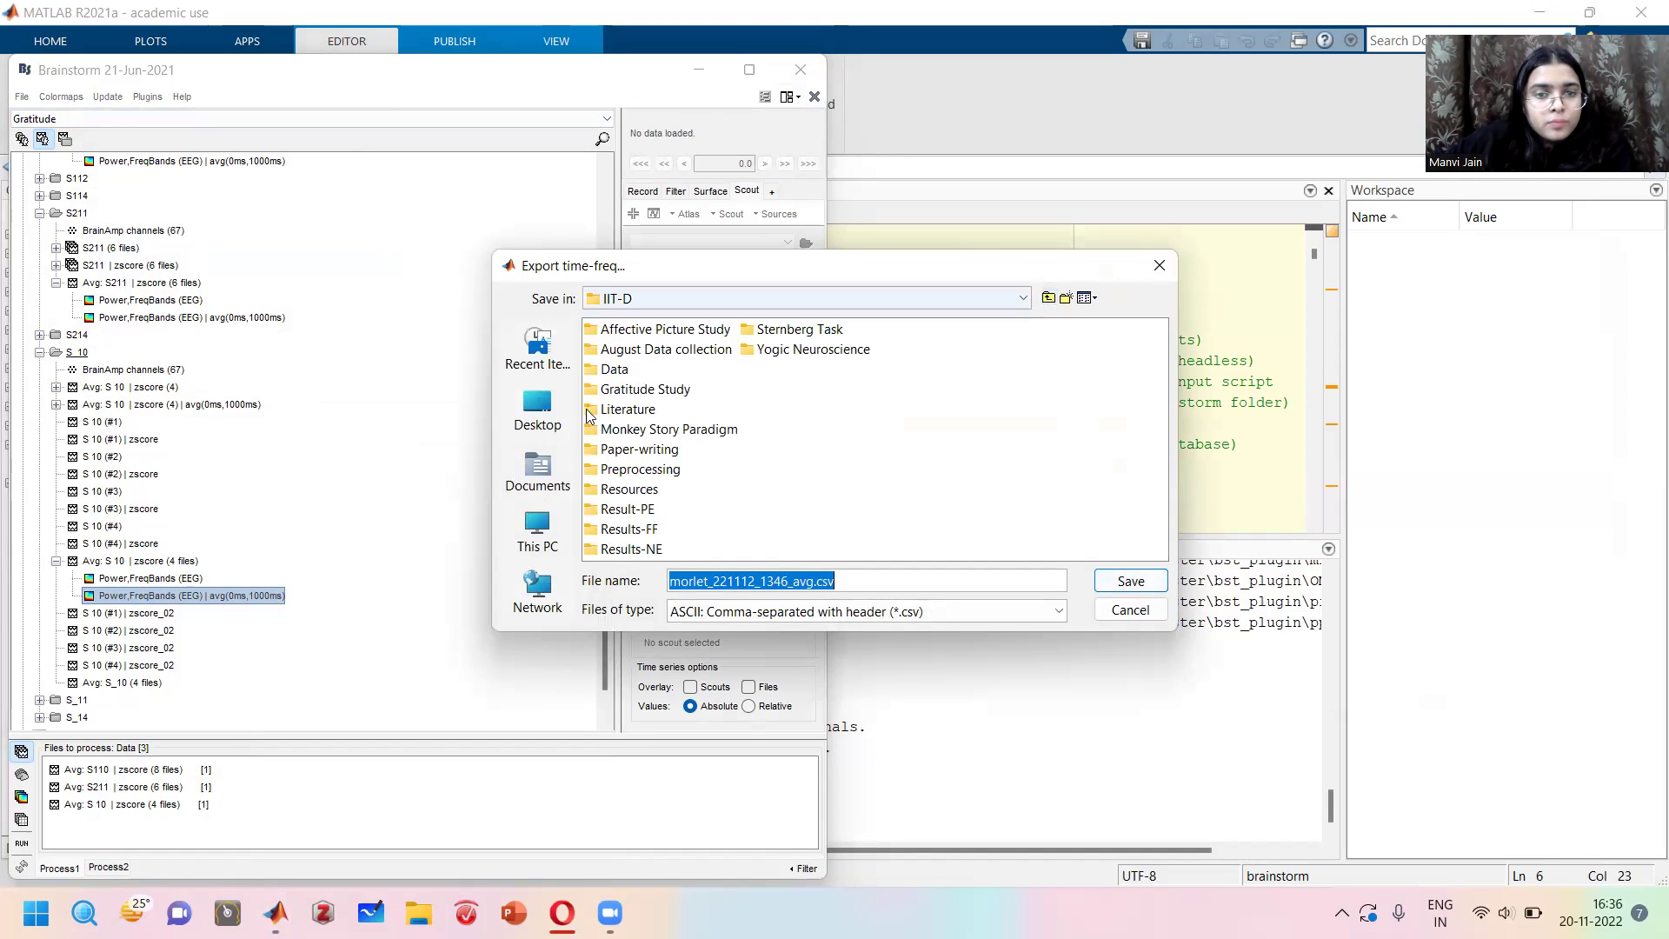
pyautogui.click(537, 408)
pyautogui.click(539, 548)
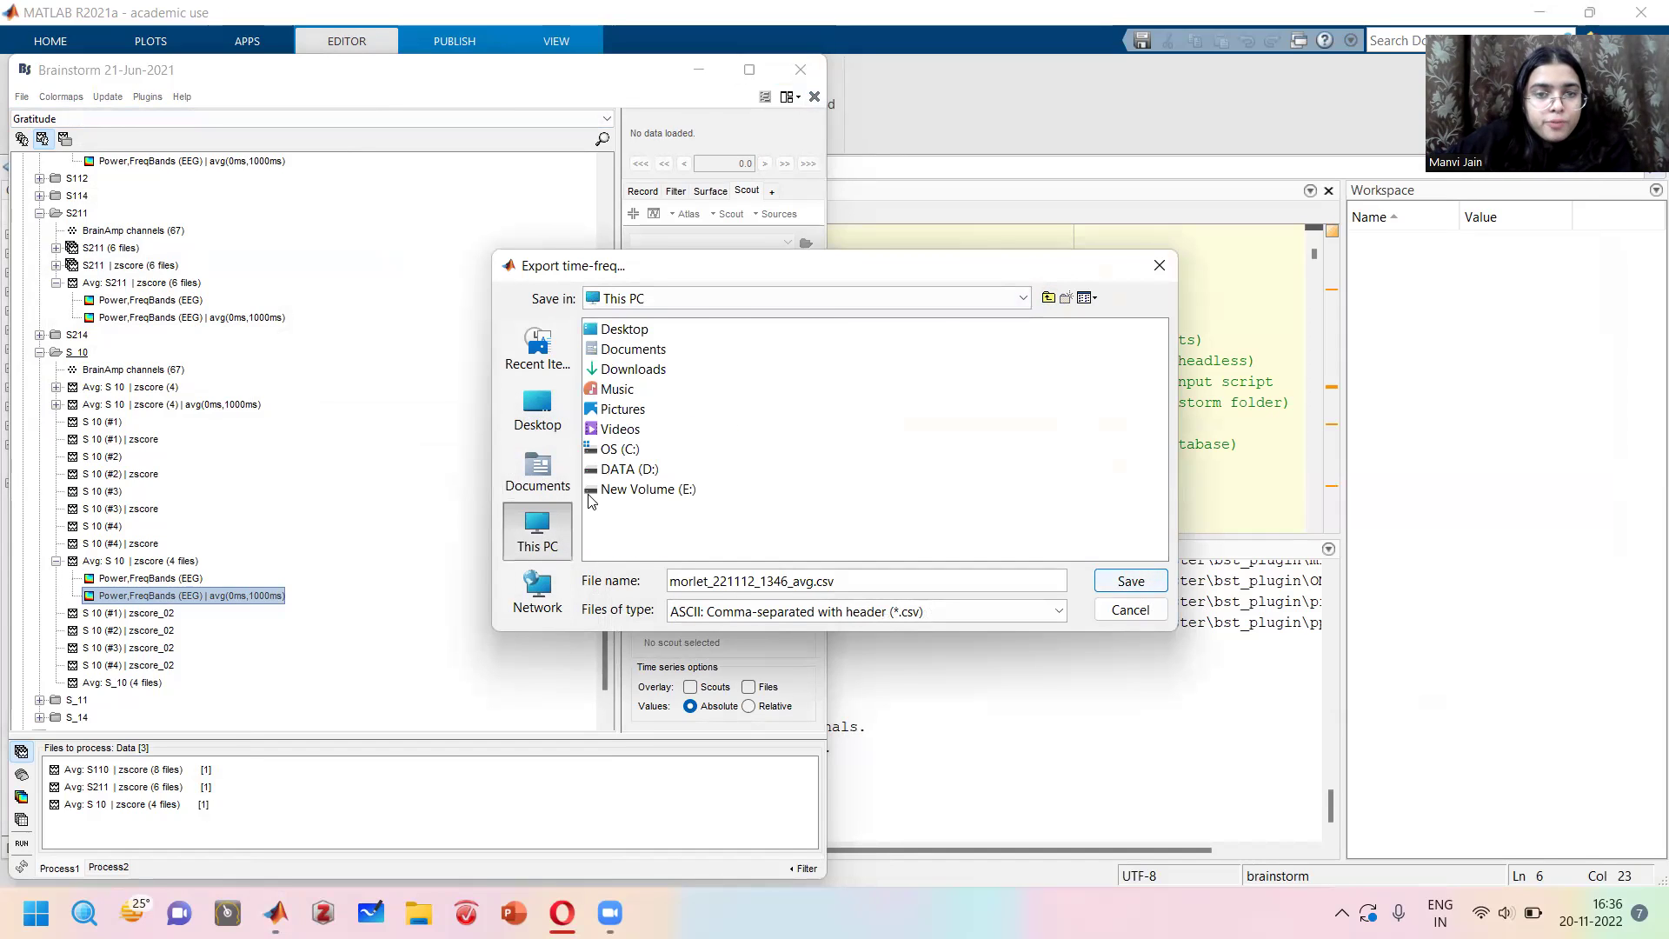
pyautogui.doubleClick(624, 470)
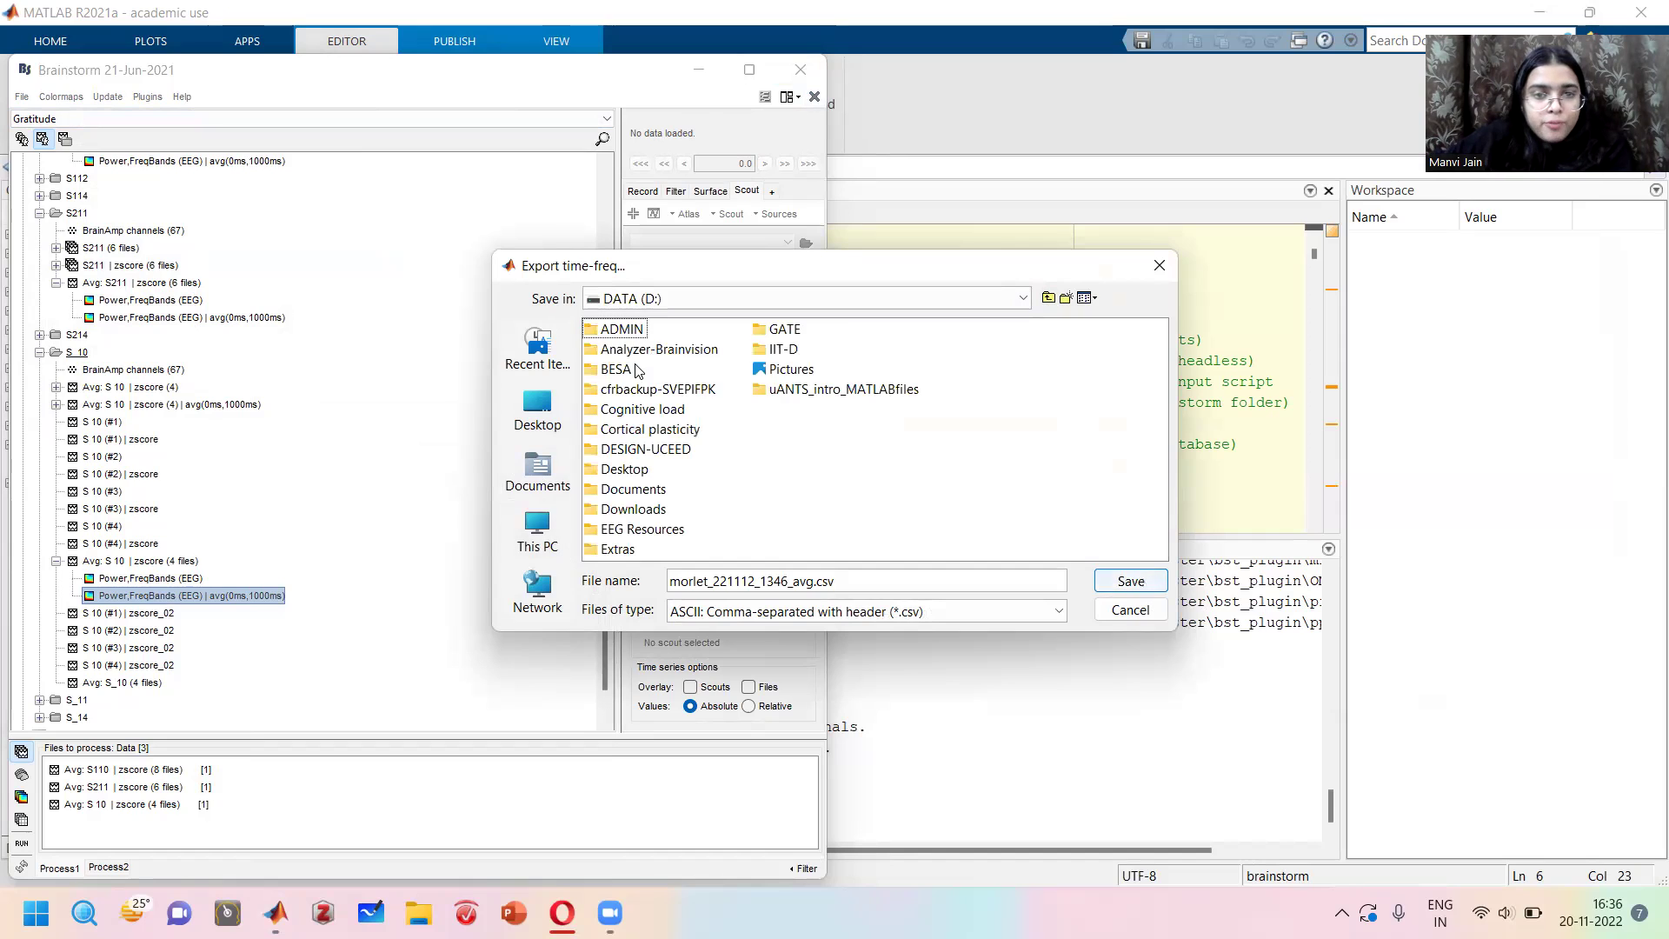
pyautogui.doubleClick(619, 471)
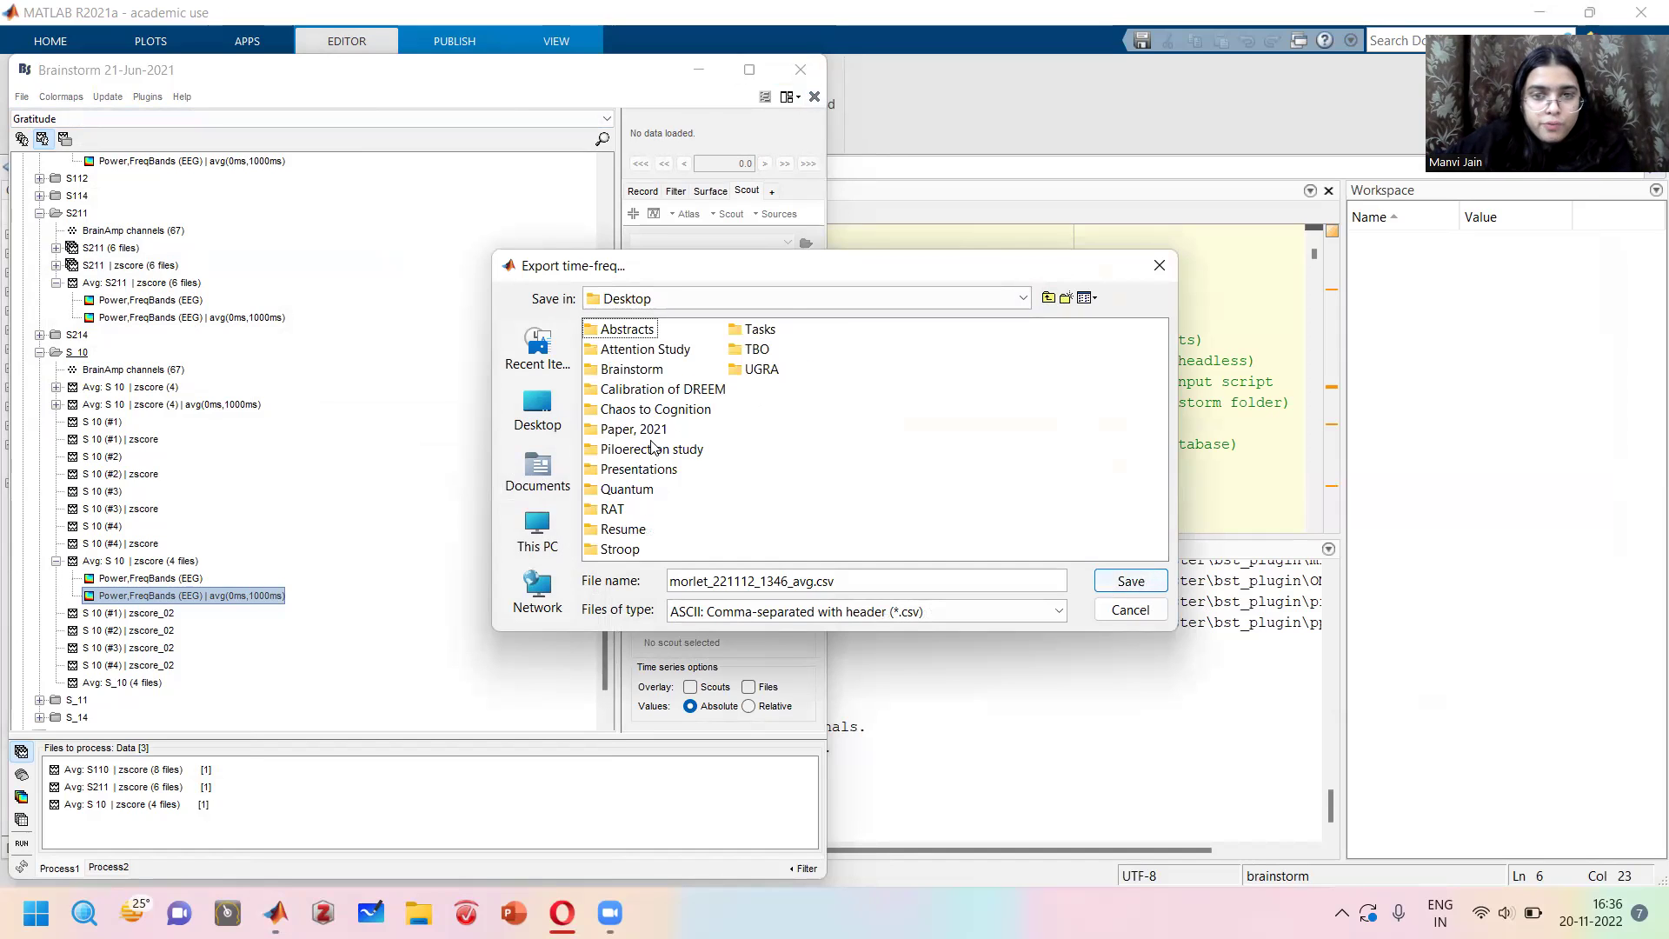
pyautogui.doubleClick(647, 409)
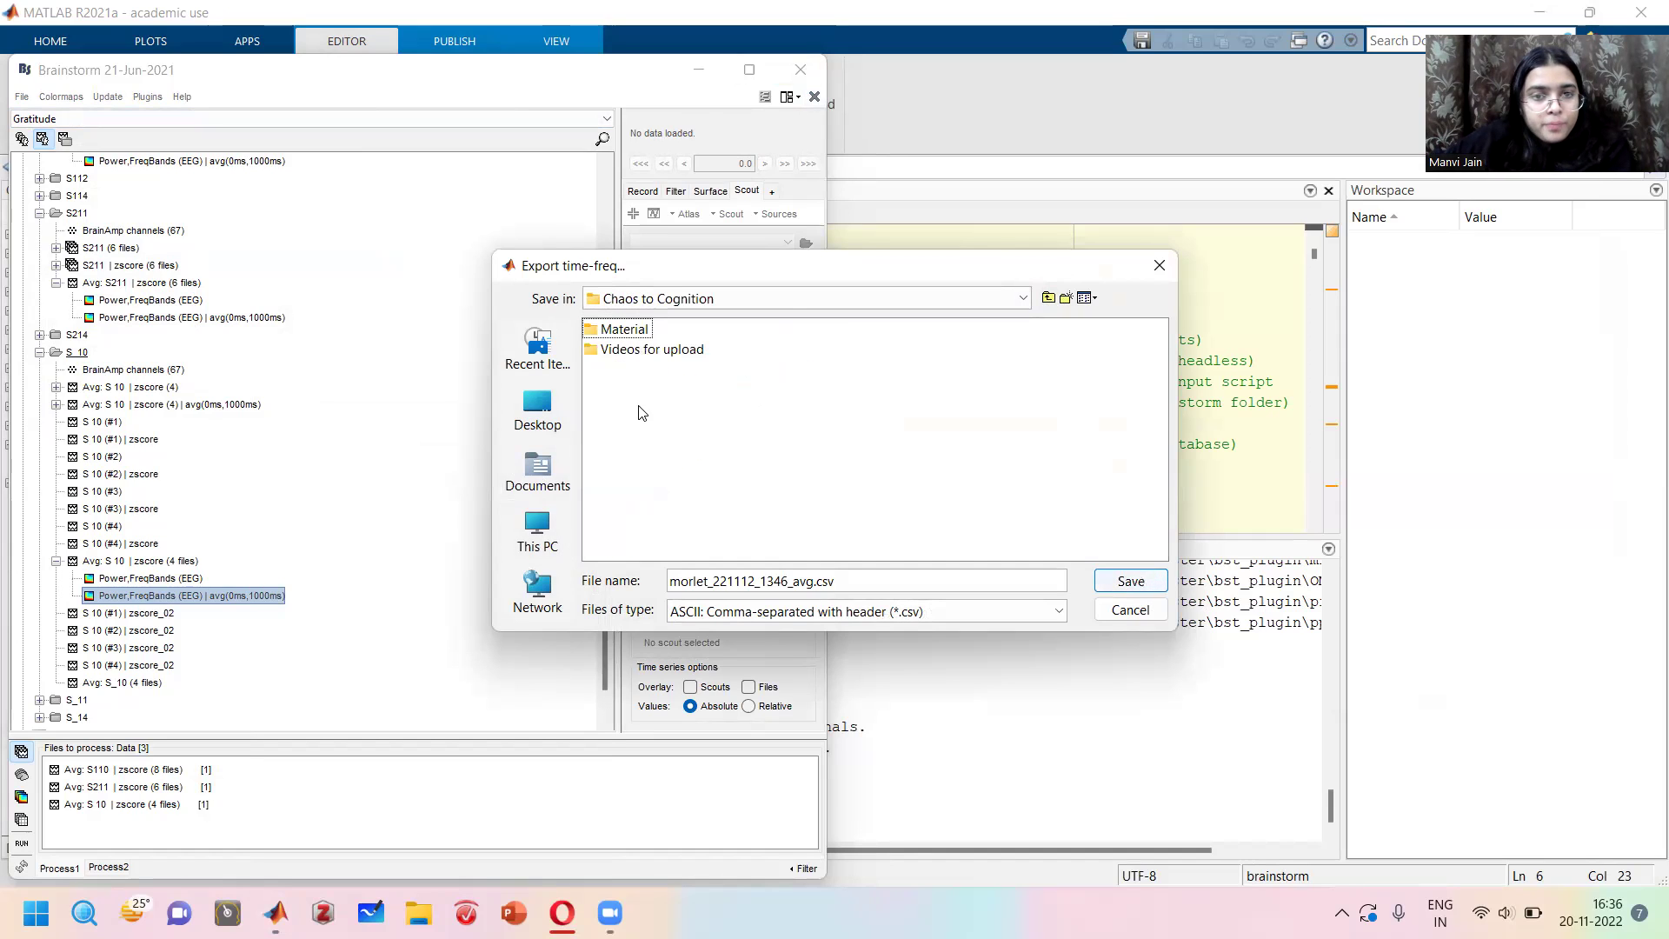
# Name the exported comma-separated file S10 and save it.
pyautogui.moveTo(813, 581); pyautogui.dragTo(673, 572)
pyautogui.press('BackSpace')
pyautogui.write('S_10')
pyautogui.press('Return')
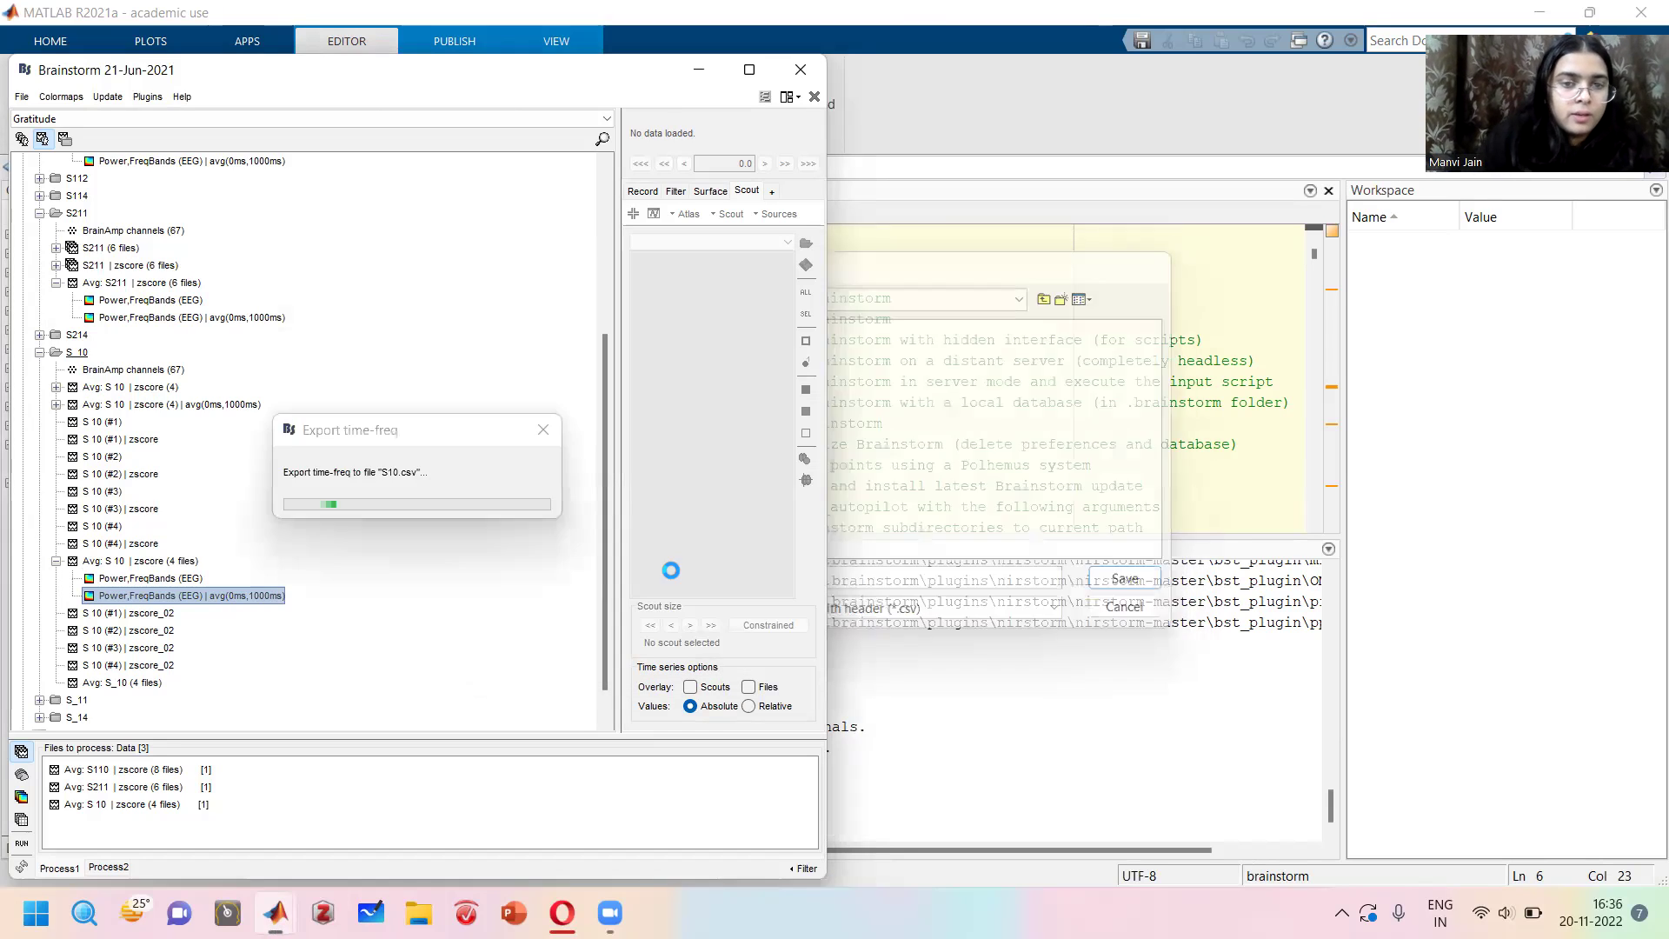
# Export the S211 band power averaged over 0 to 1000 ms to the same folder as a CSV file named S211.
pyautogui.rightClick(126, 320)
pyautogui.moveTo(174, 625)
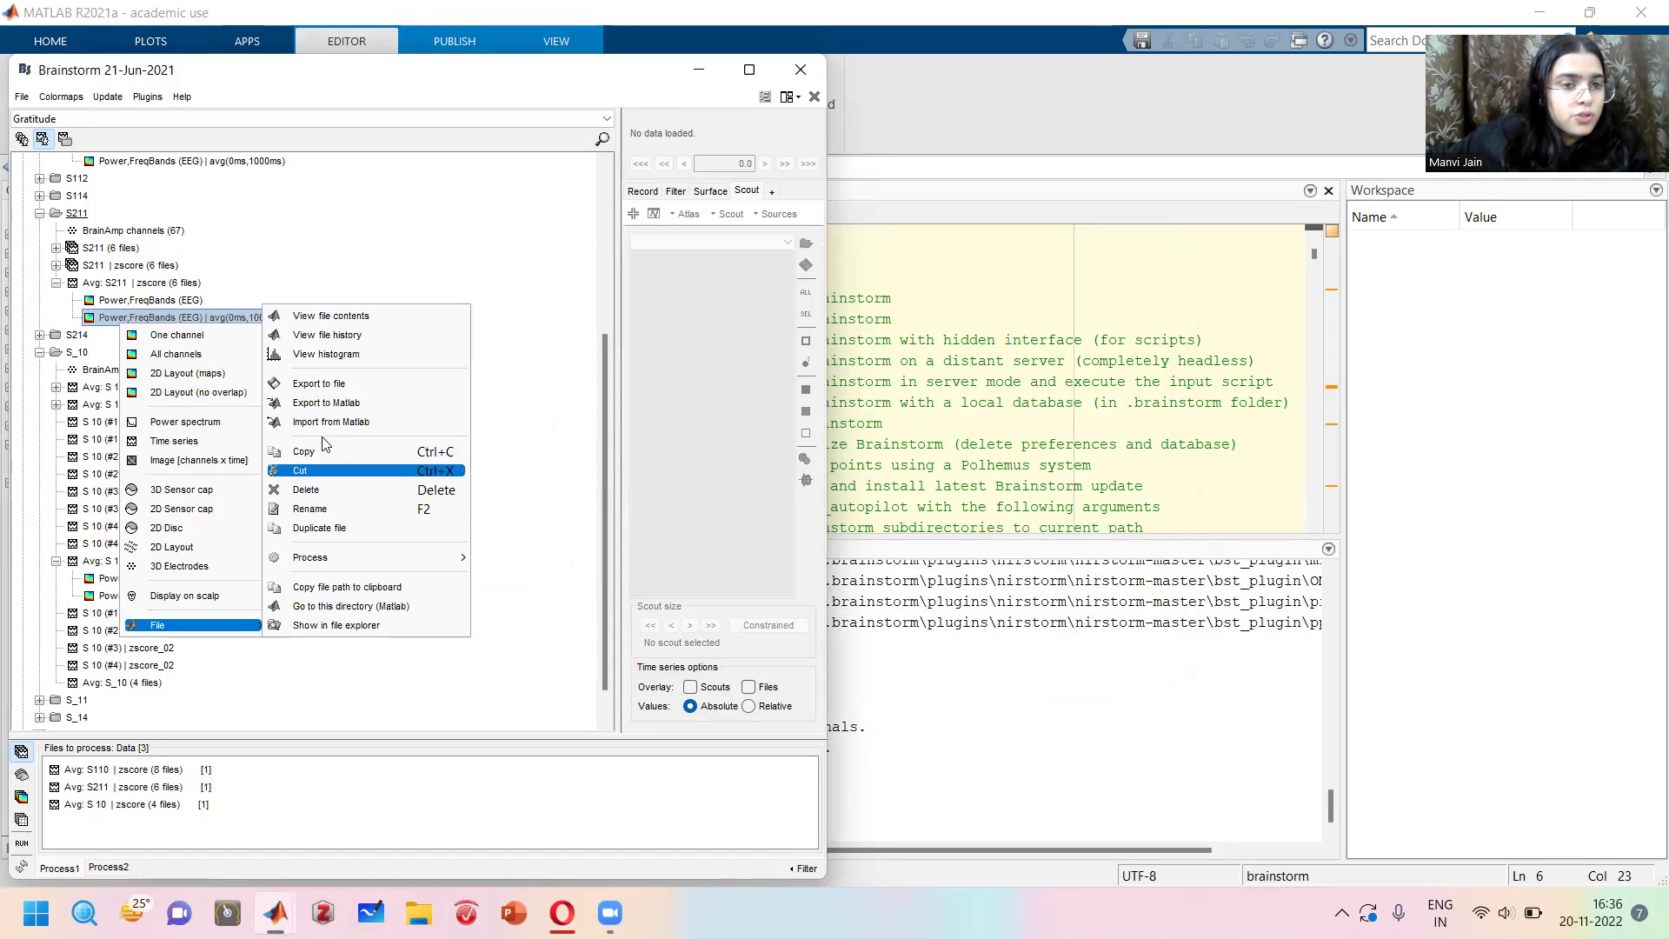
pyautogui.click(328, 384)
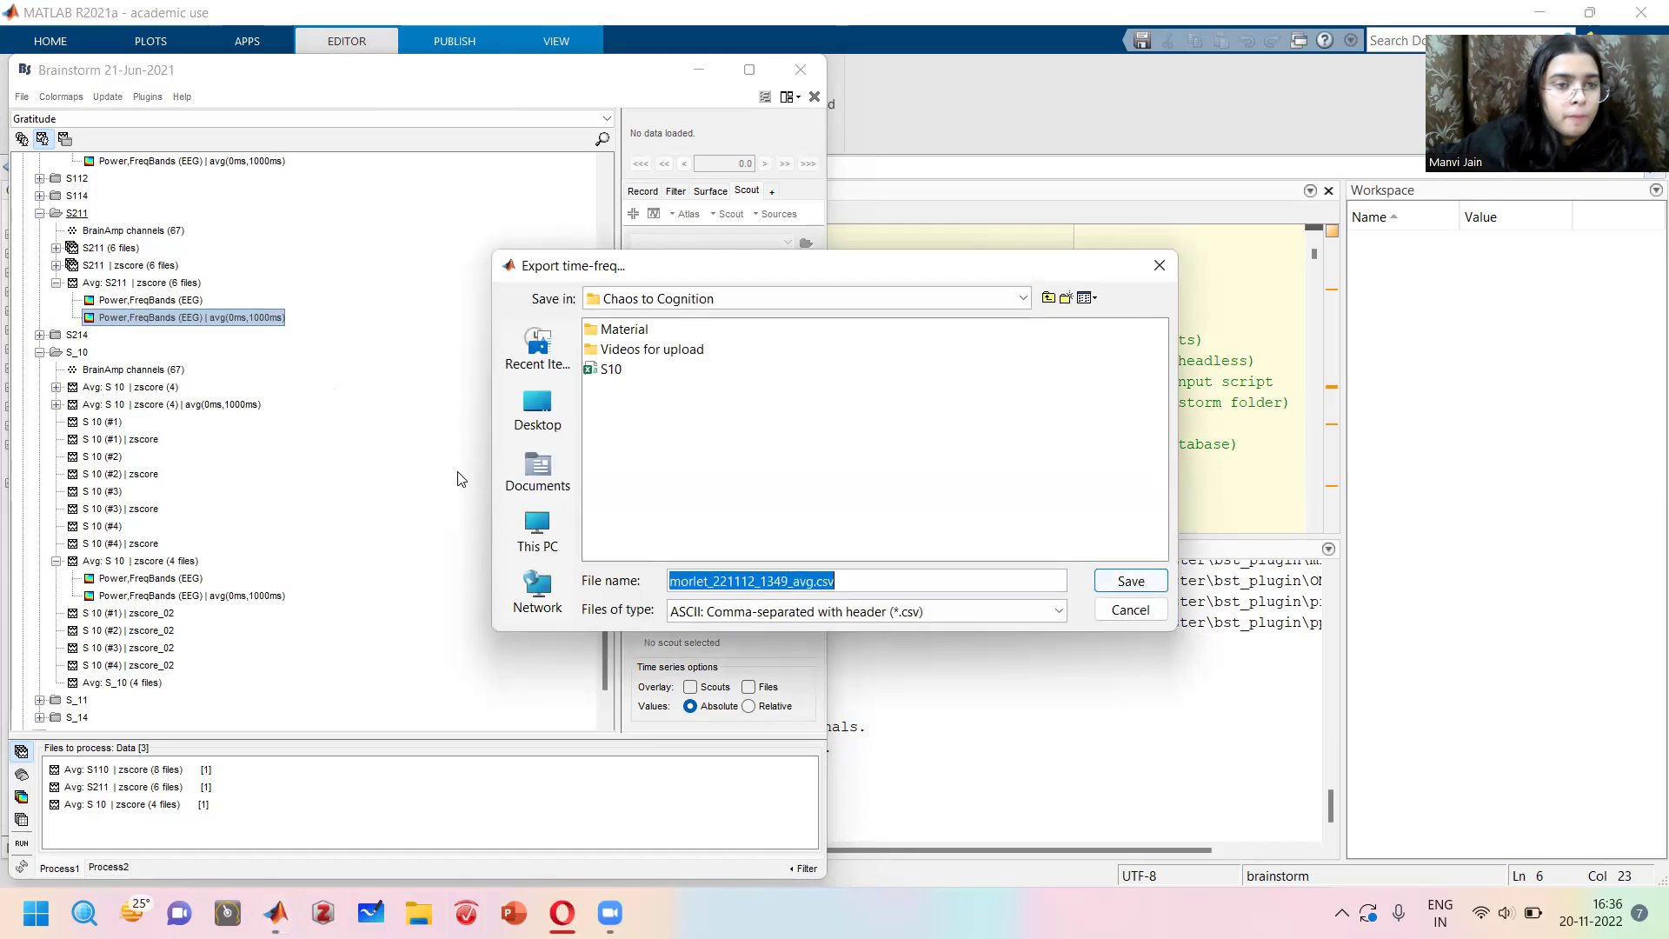
pyautogui.write('S211')
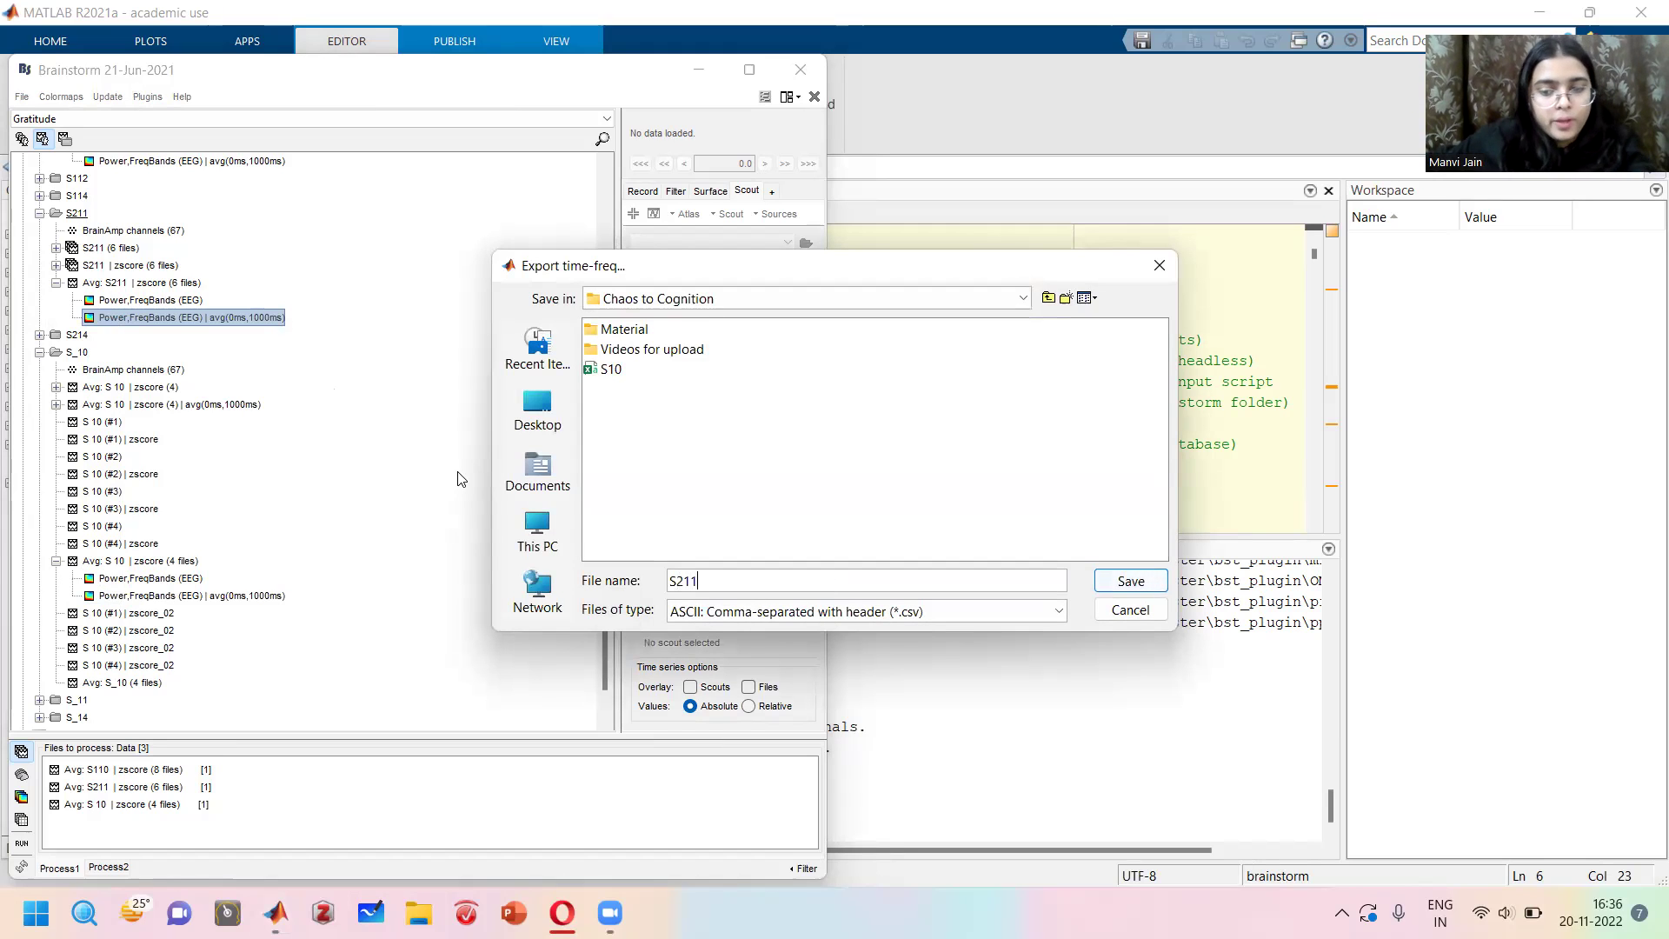
pyautogui.press('Return')
# Export the S110 band power averaged over 0 to 1000 ms to the Chaos to Cognition folder as a CSV file named S110.
pyautogui.rightClick(279, 423)
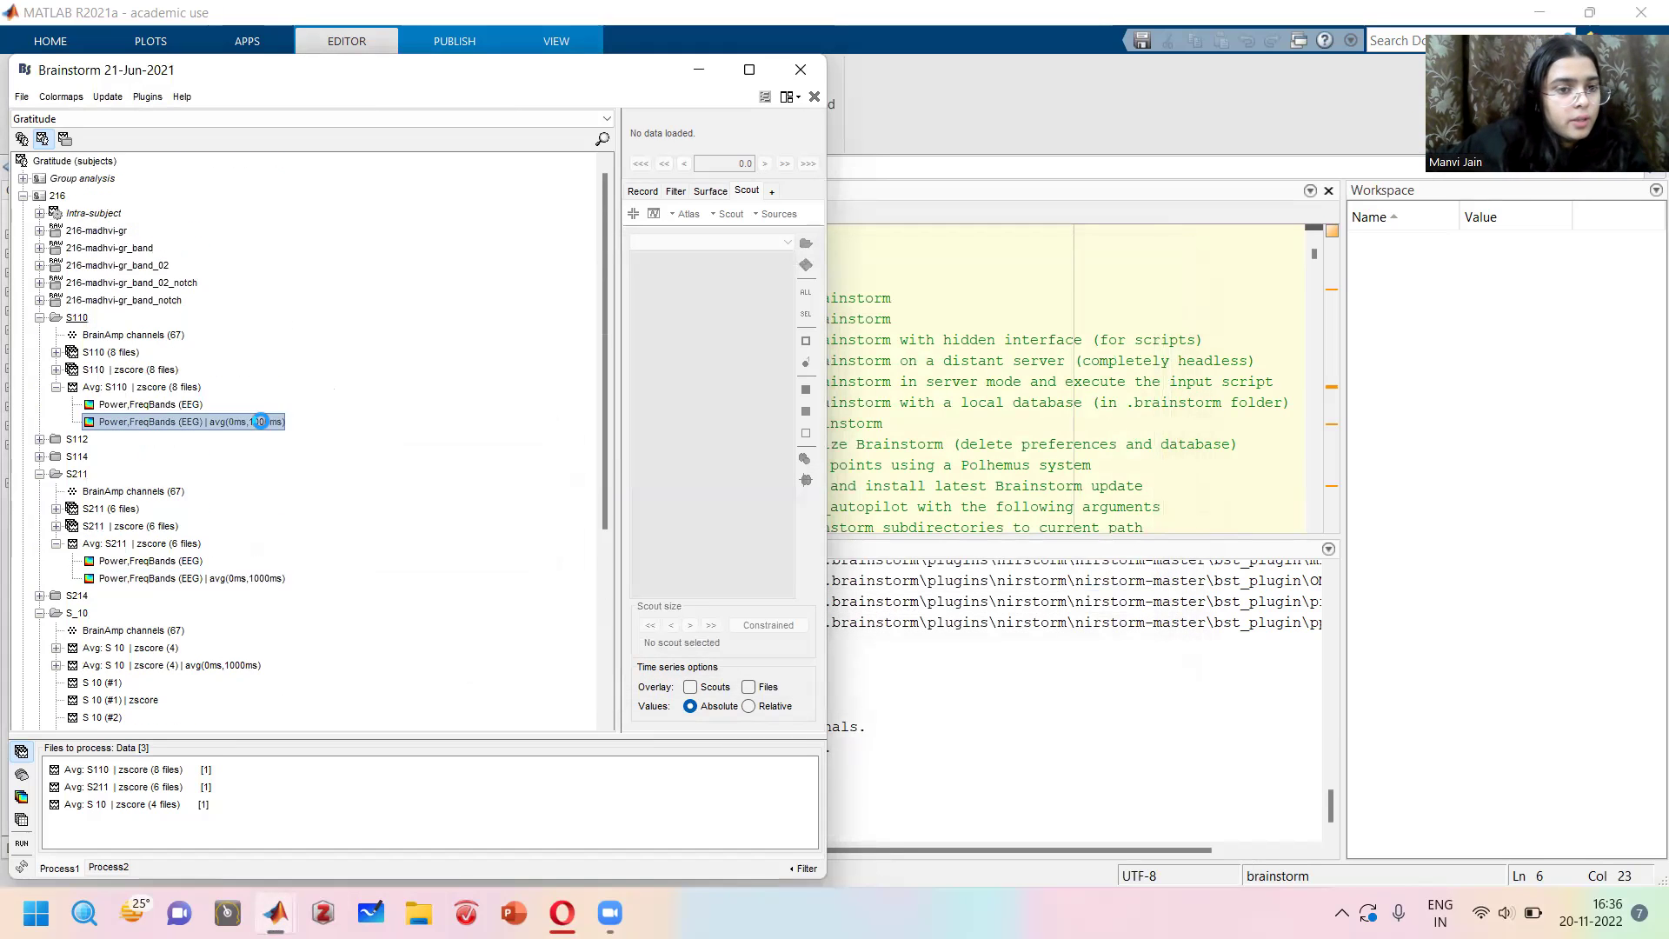
pyautogui.moveTo(305, 723)
pyautogui.click(473, 481)
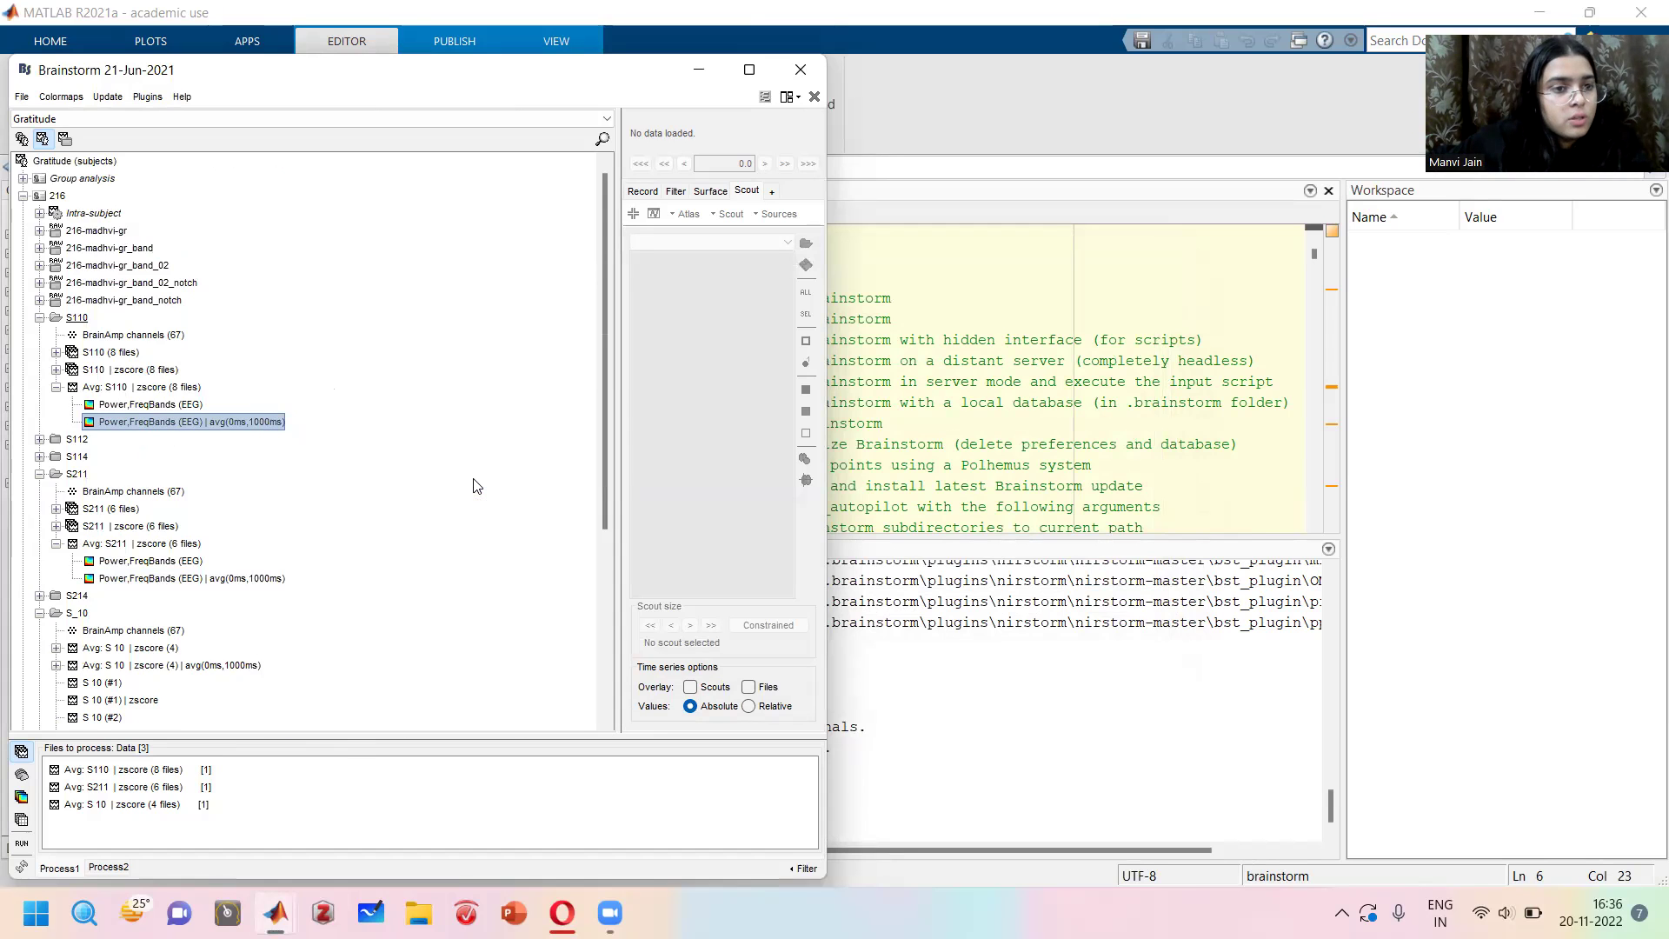
pyautogui.write('S110')
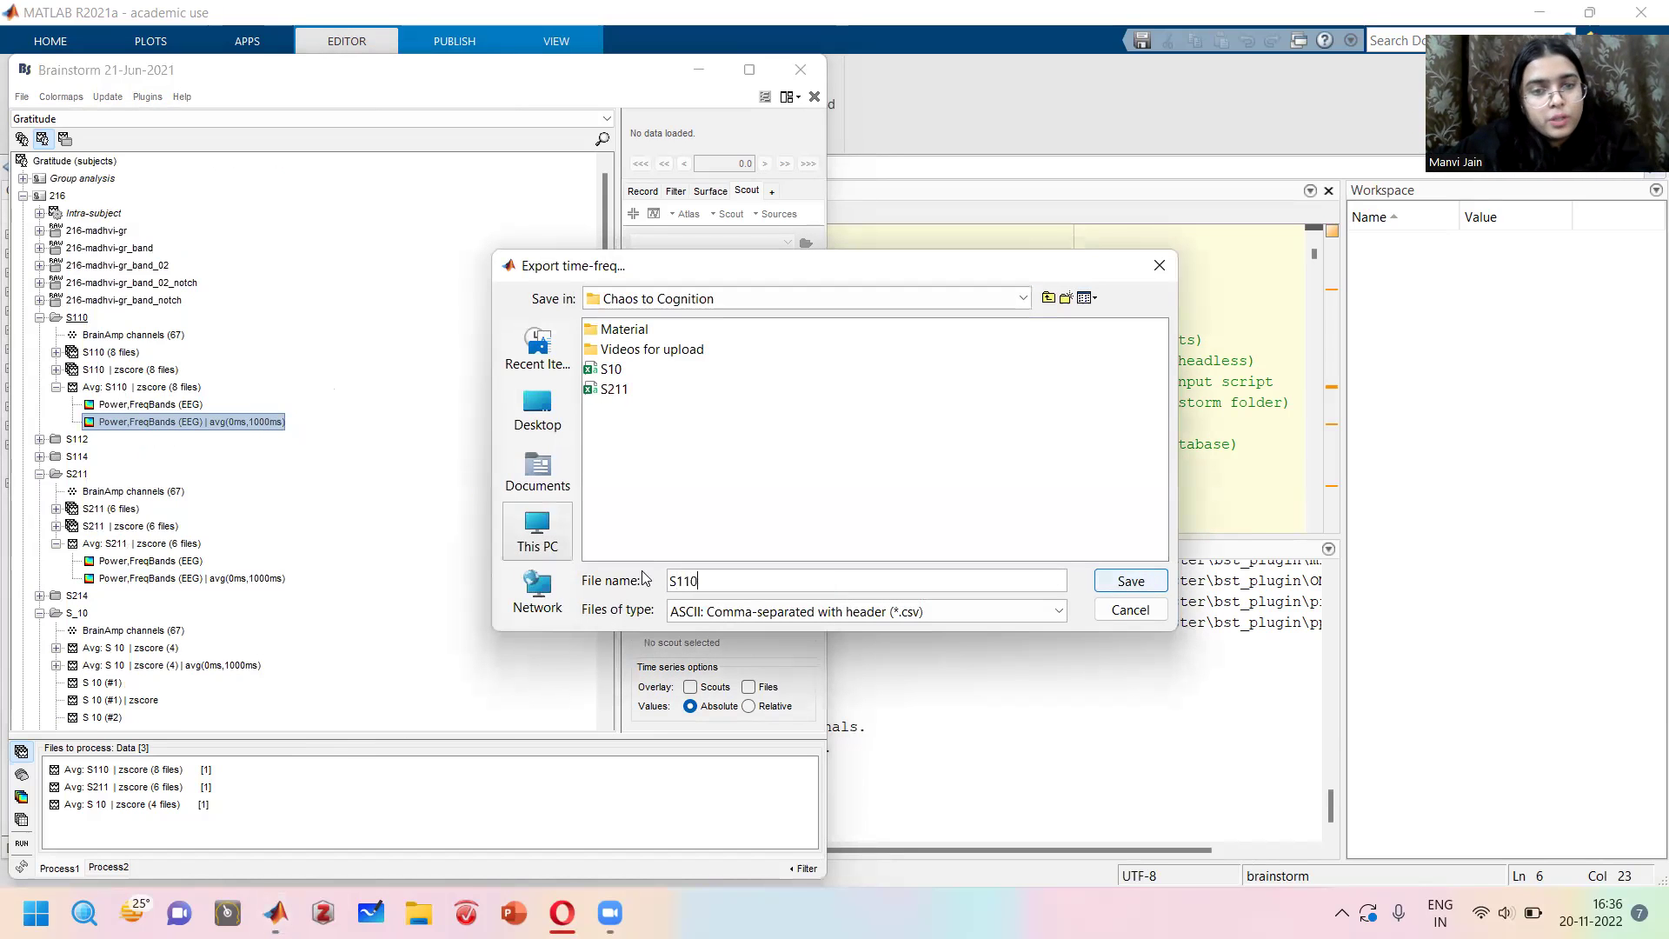
pyautogui.click(1117, 582)
# Switch to File Explorer, go to the Chaos to Cognition folder within Desktop, and open the exported S10 file in Excel.
pyautogui.click(418, 912)
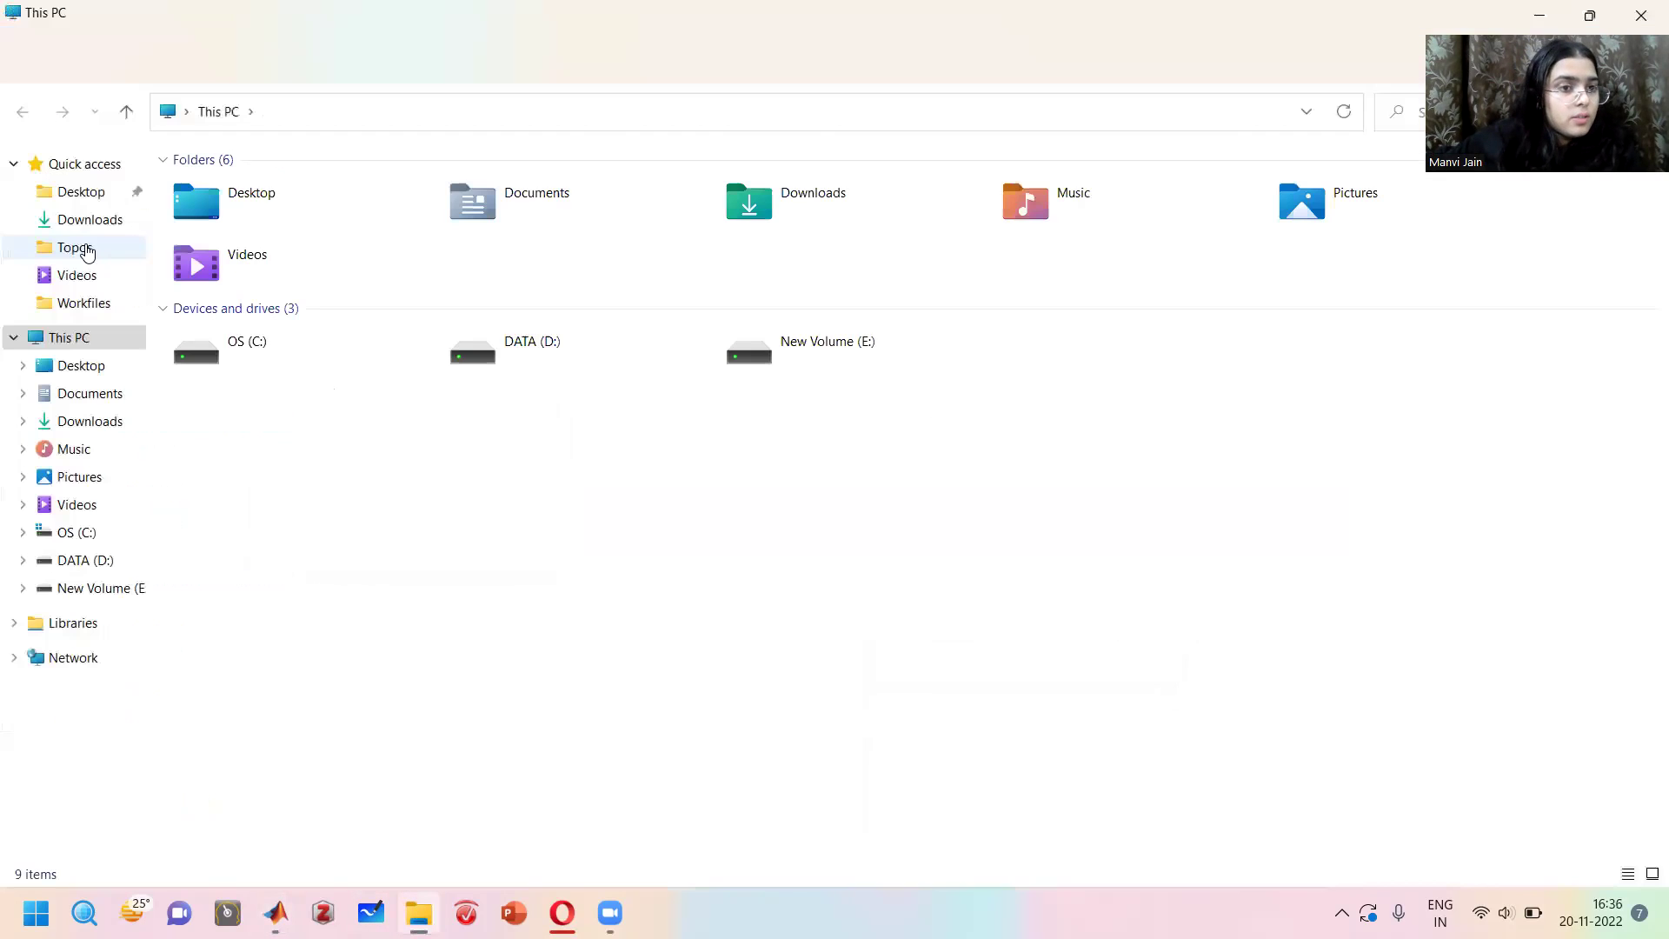
pyautogui.click(80, 192)
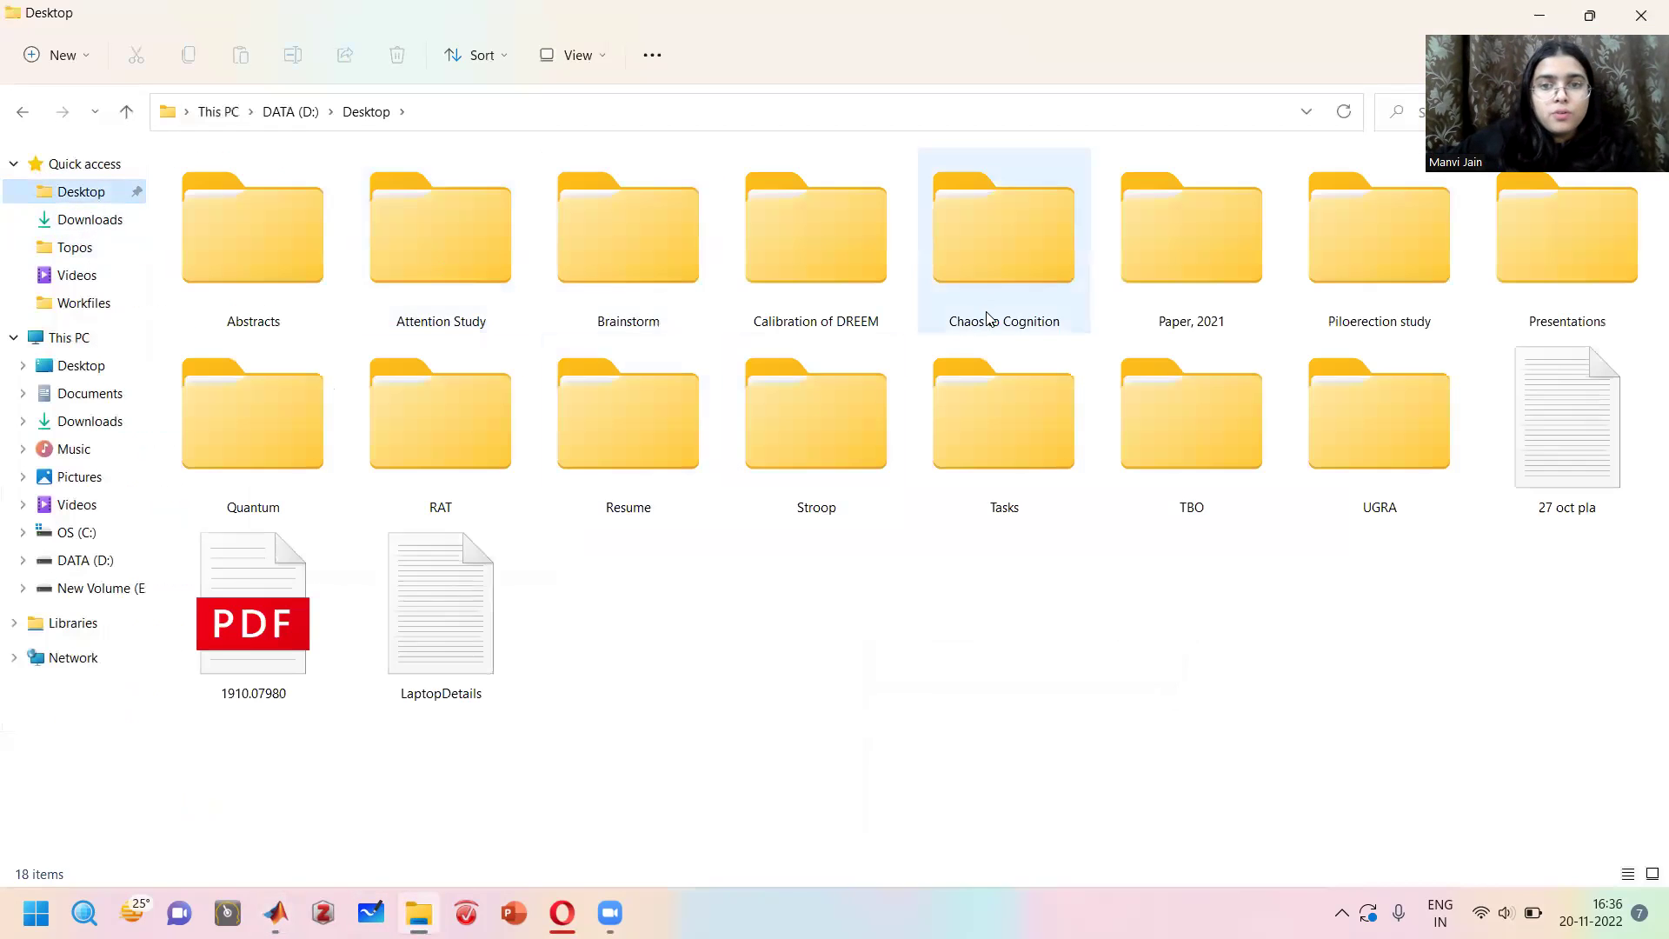
pyautogui.doubleClick(926, 270)
pyautogui.click(467, 231)
pyautogui.doubleClick(467, 232)
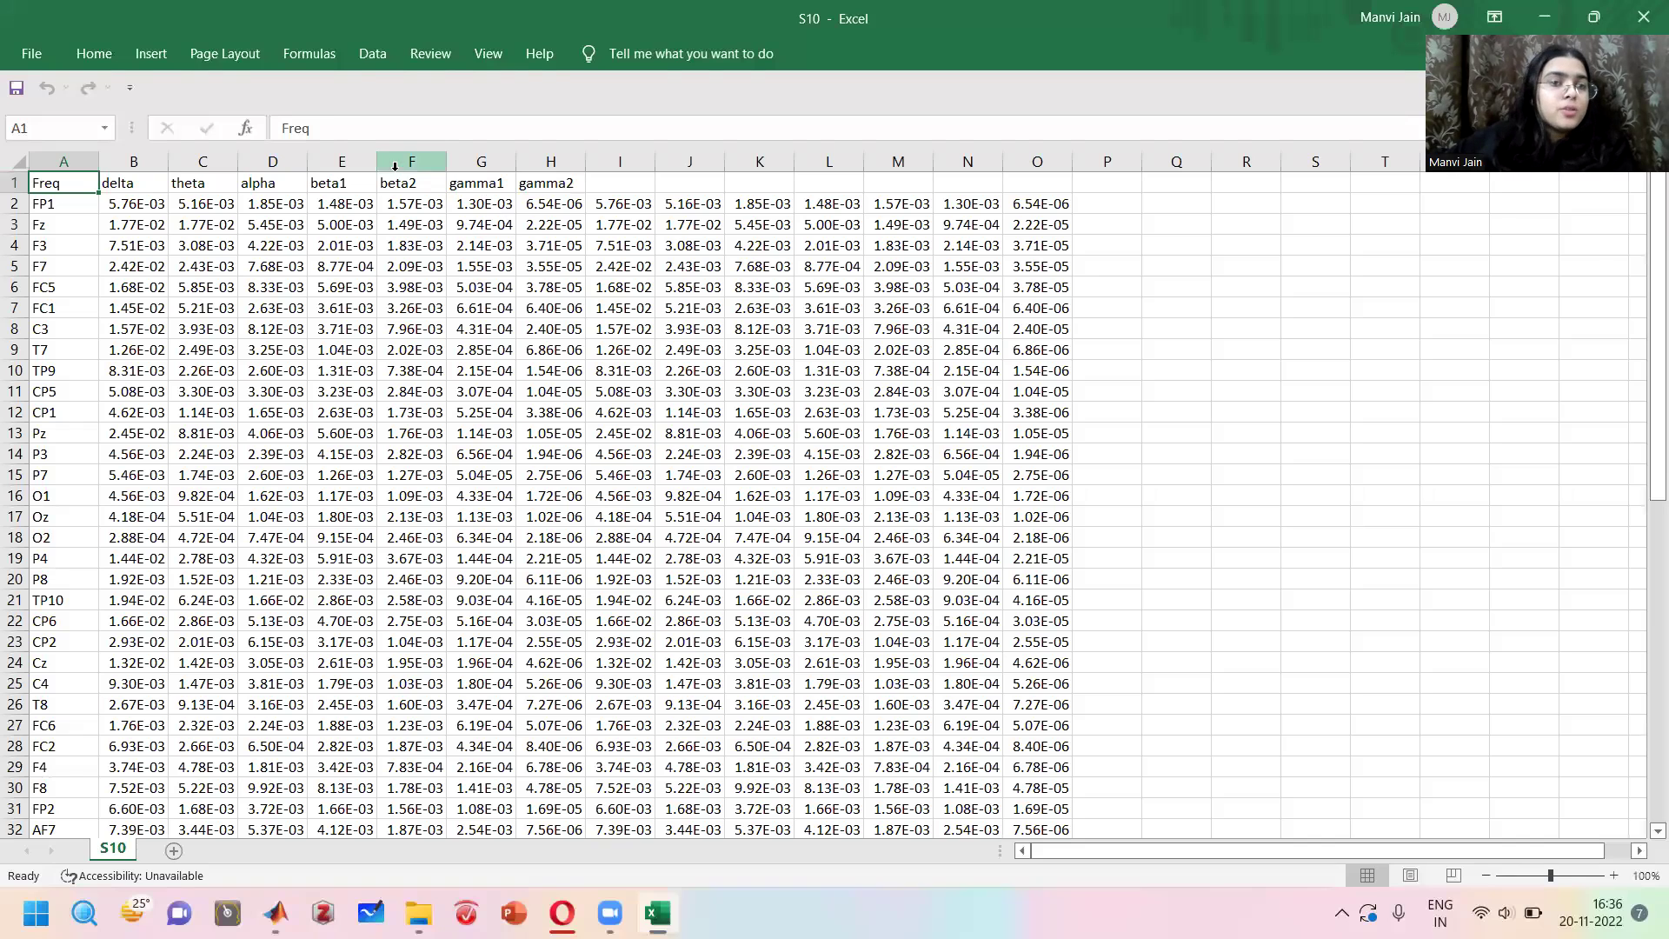
# Delete the contents of the unlabelled columns I to O beyond gamma2 in the S10 sheet.
pyautogui.click(133, 162)
pyautogui.moveTo(282, 168); pyautogui.dragTo(624, 158)
pyautogui.press('Delete')
pyautogui.click(660, 327)
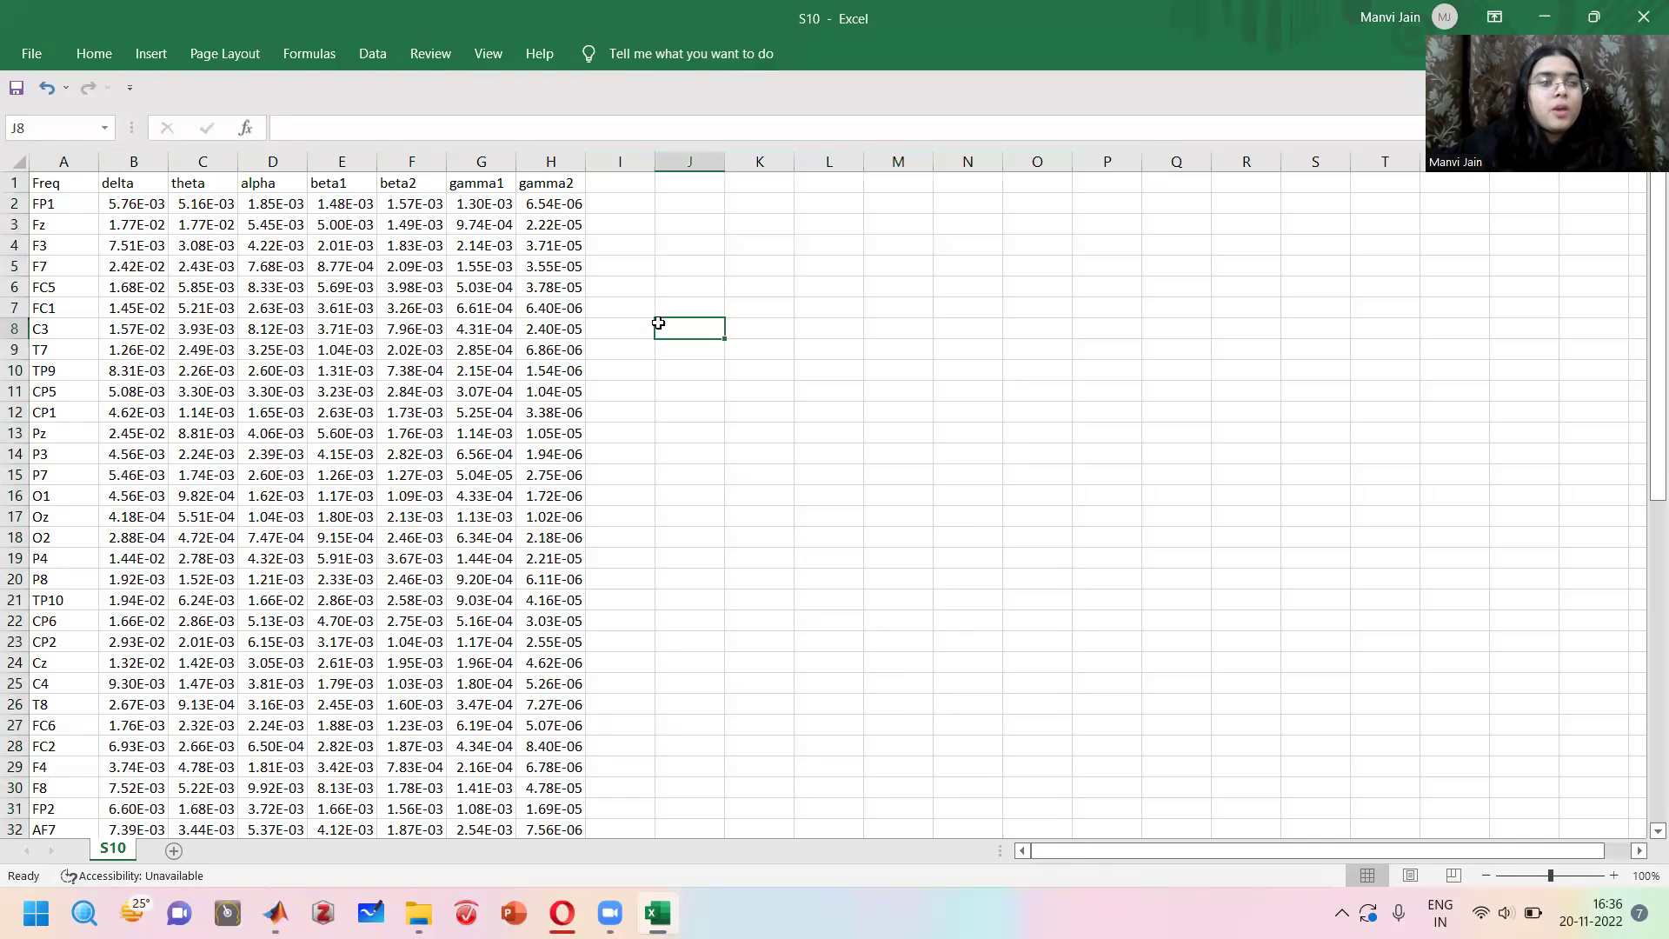
pyautogui.moveTo(149, 162); pyautogui.dragTo(548, 161)
pyautogui.click(275, 323)
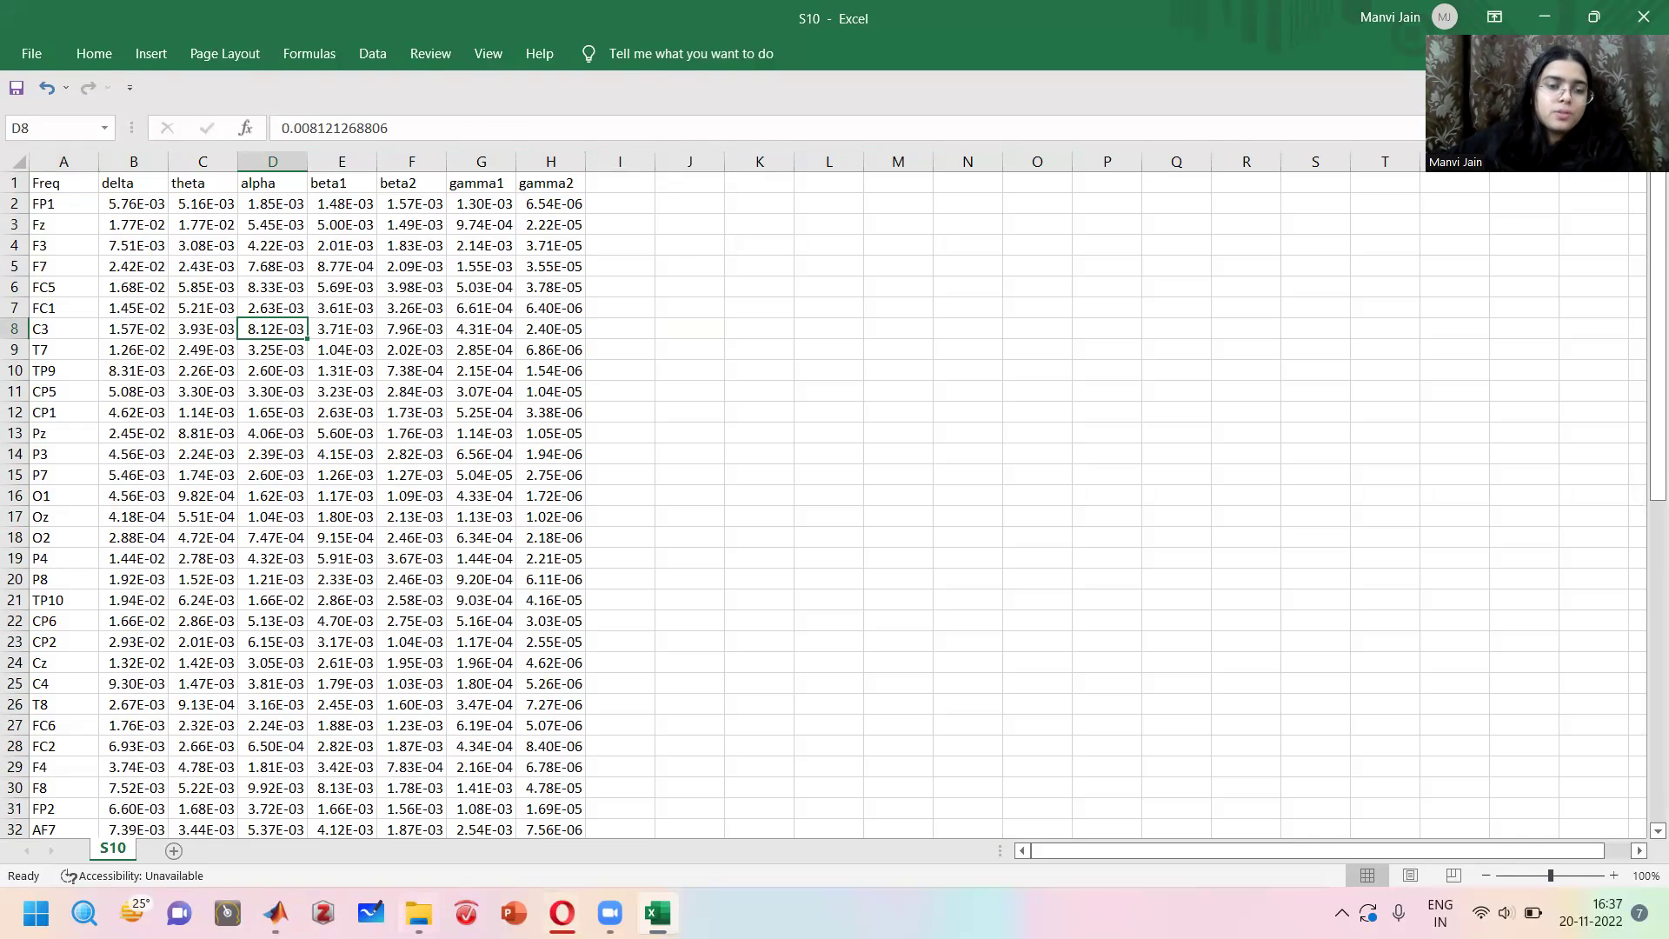
# Open the S110 and S211 CSV files from the Chaos to Cognition folder and bring up the S110 workbook.
pyautogui.hotkey('alt', 'Tab')
pyautogui.hotkey('alt', 'Tab')
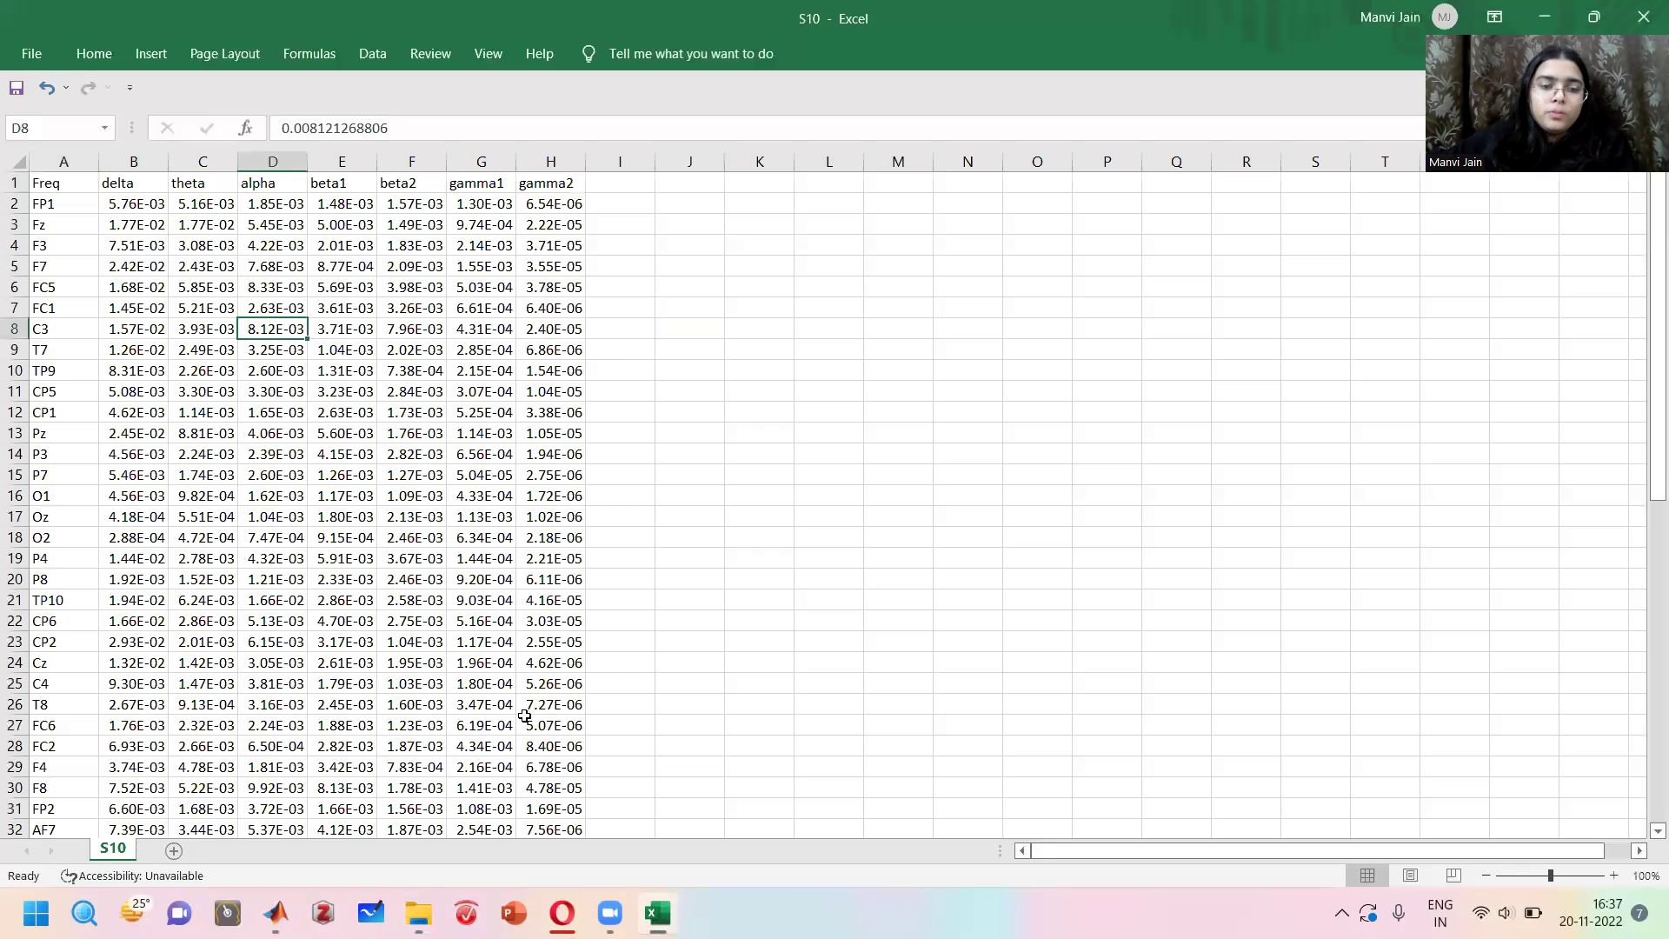
pyautogui.click(418, 913)
pyautogui.click(659, 193)
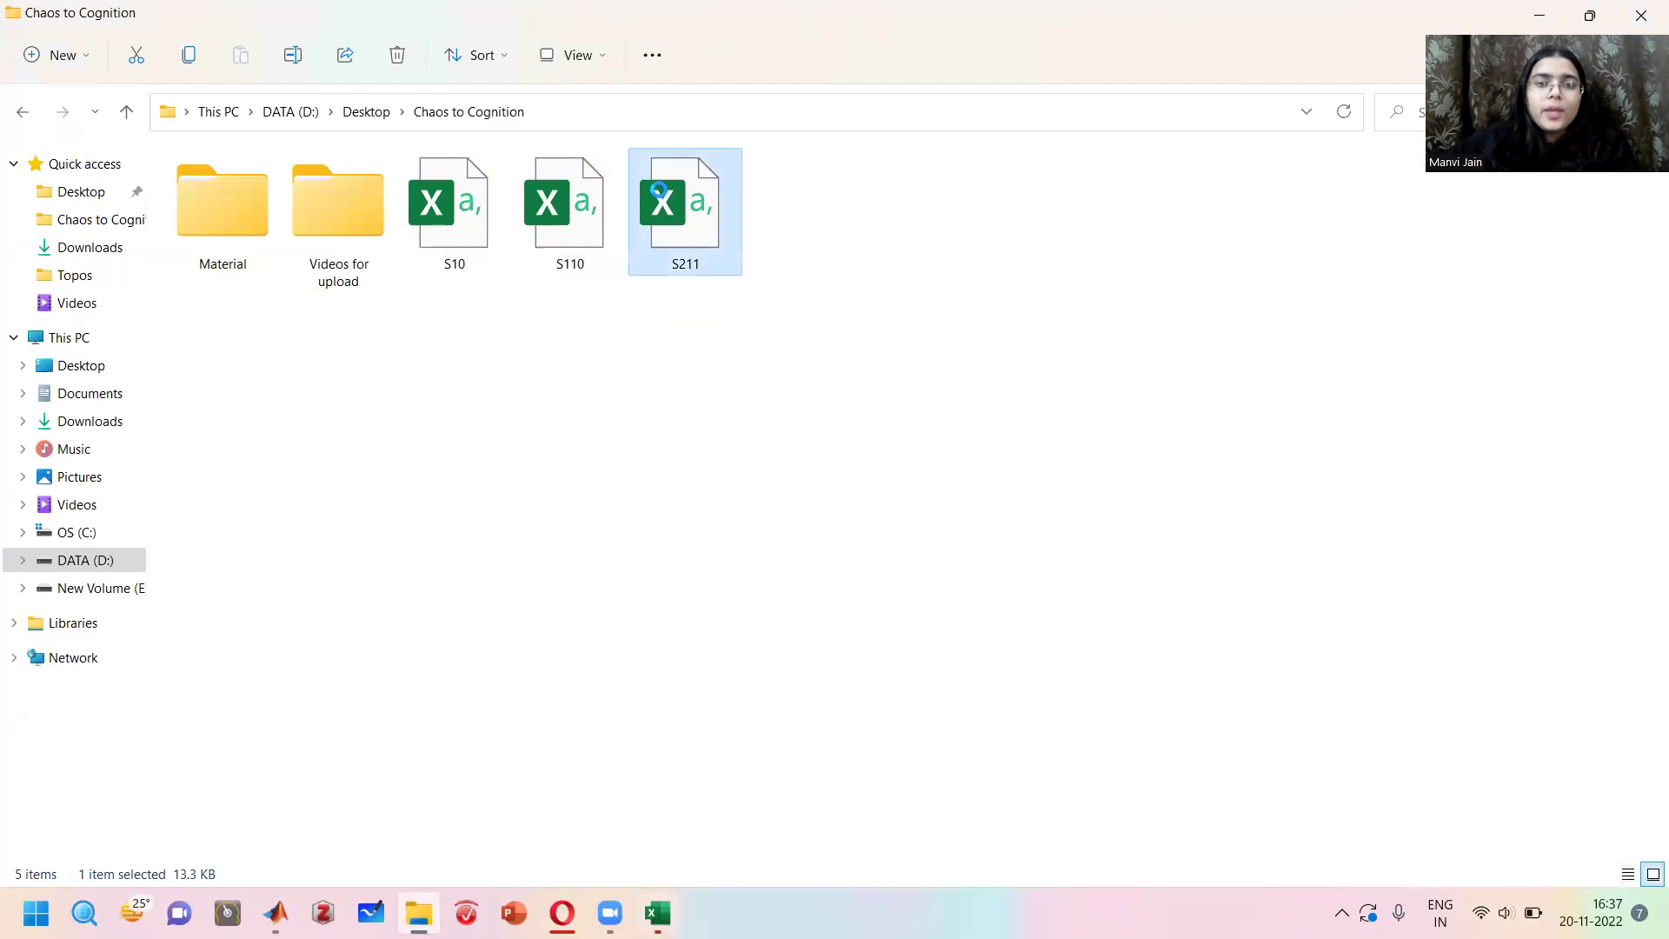
pyautogui.hotkey('alt', 'Tab')
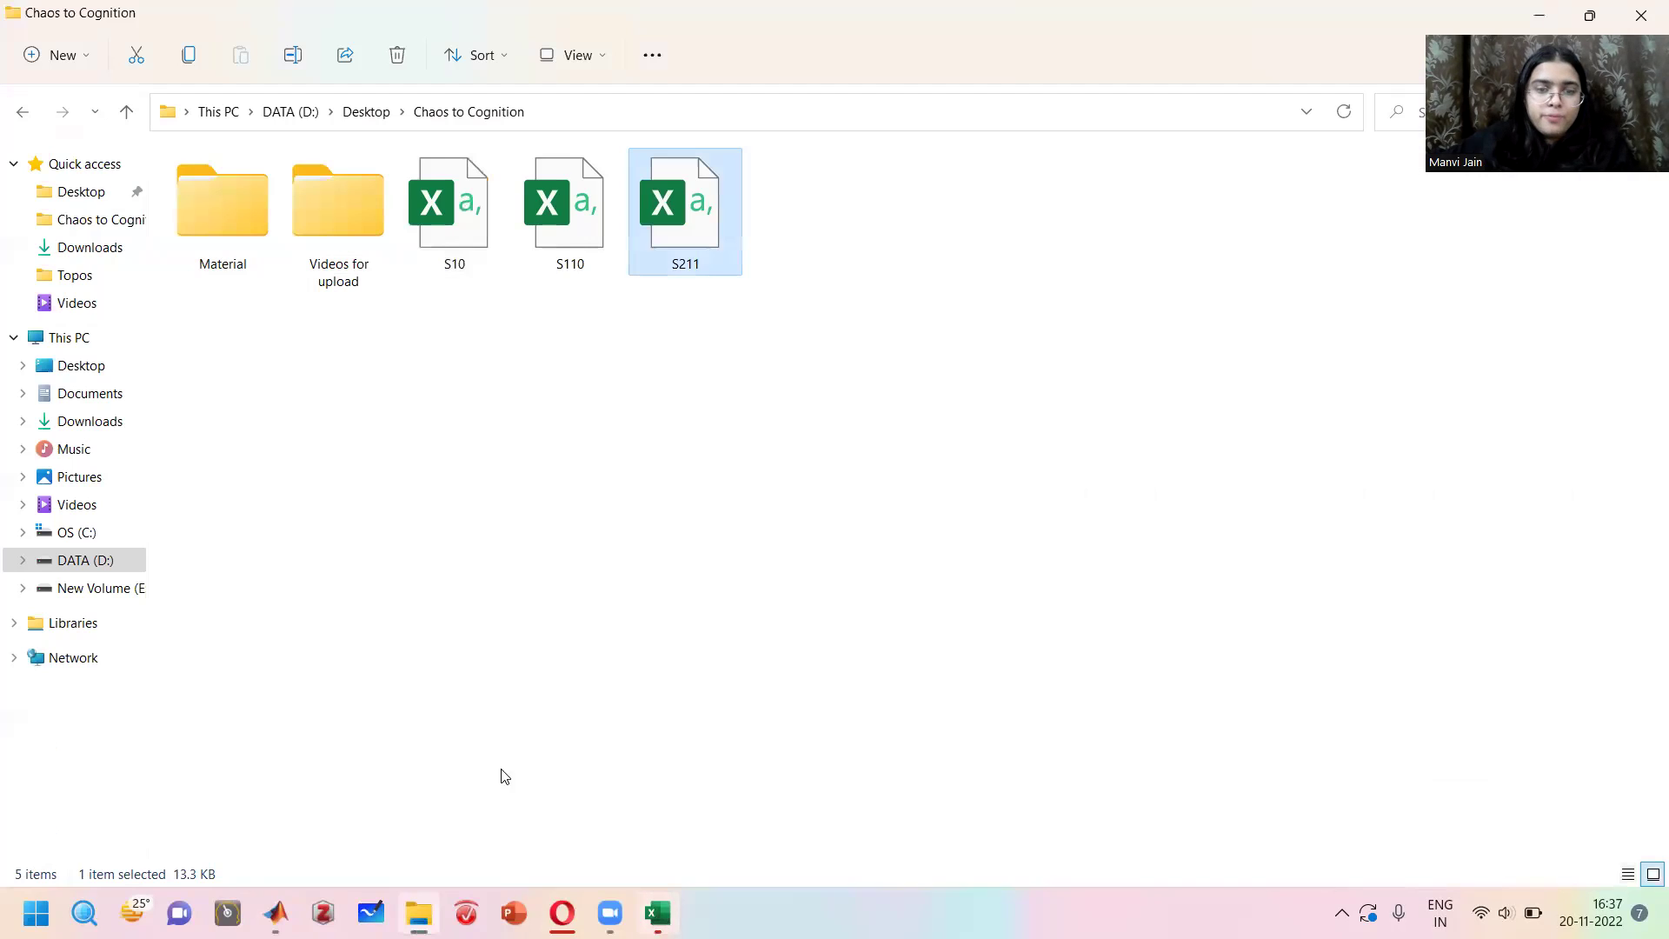
pyautogui.click(658, 912)
pyautogui.click(696, 782)
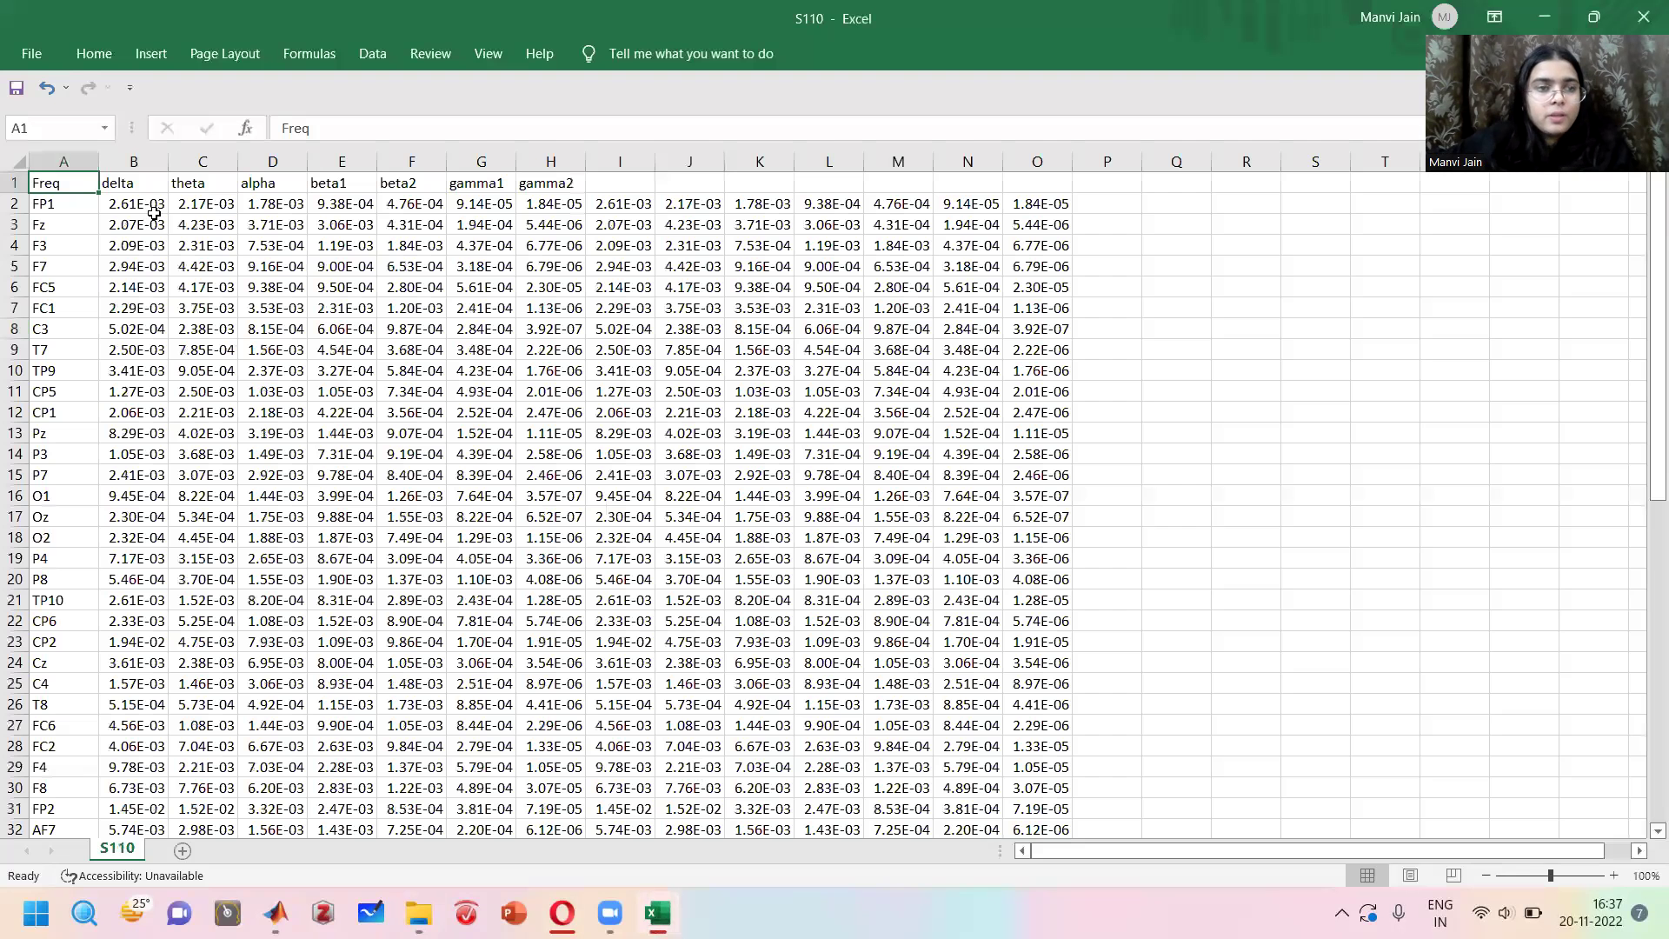
# Create a new blank workbook and place it side by side with the S110 workbook.
pyautogui.click(17, 54)
pyautogui.click(286, 237)
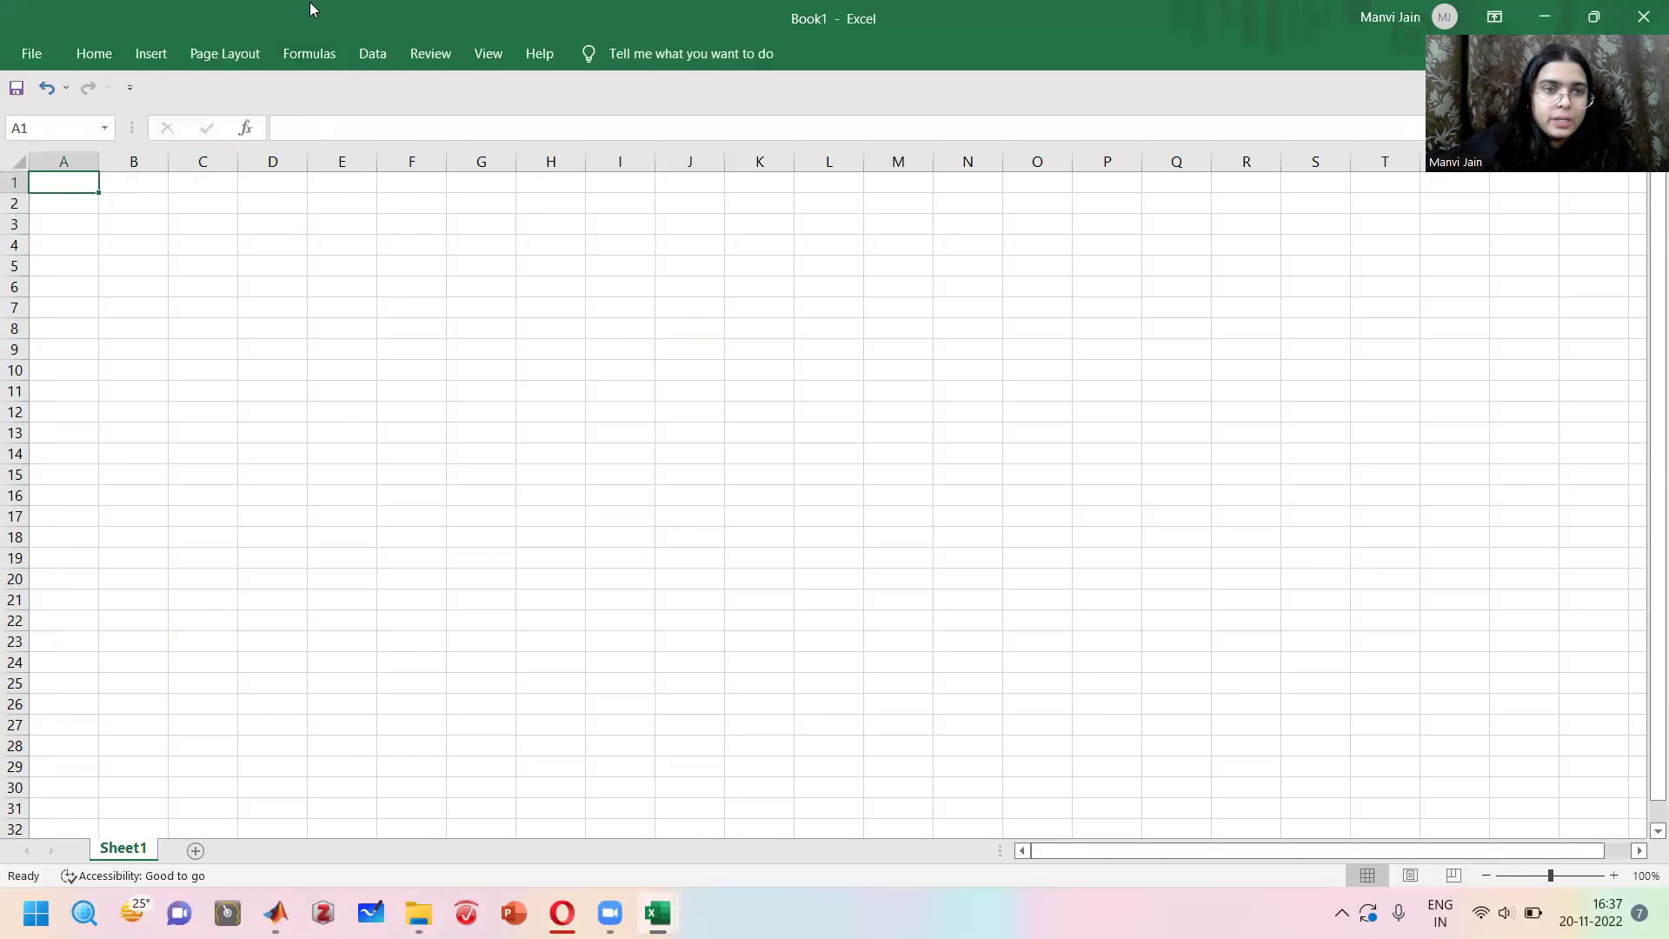
pyautogui.moveTo(311, 8); pyautogui.dragTo(1200, 187)
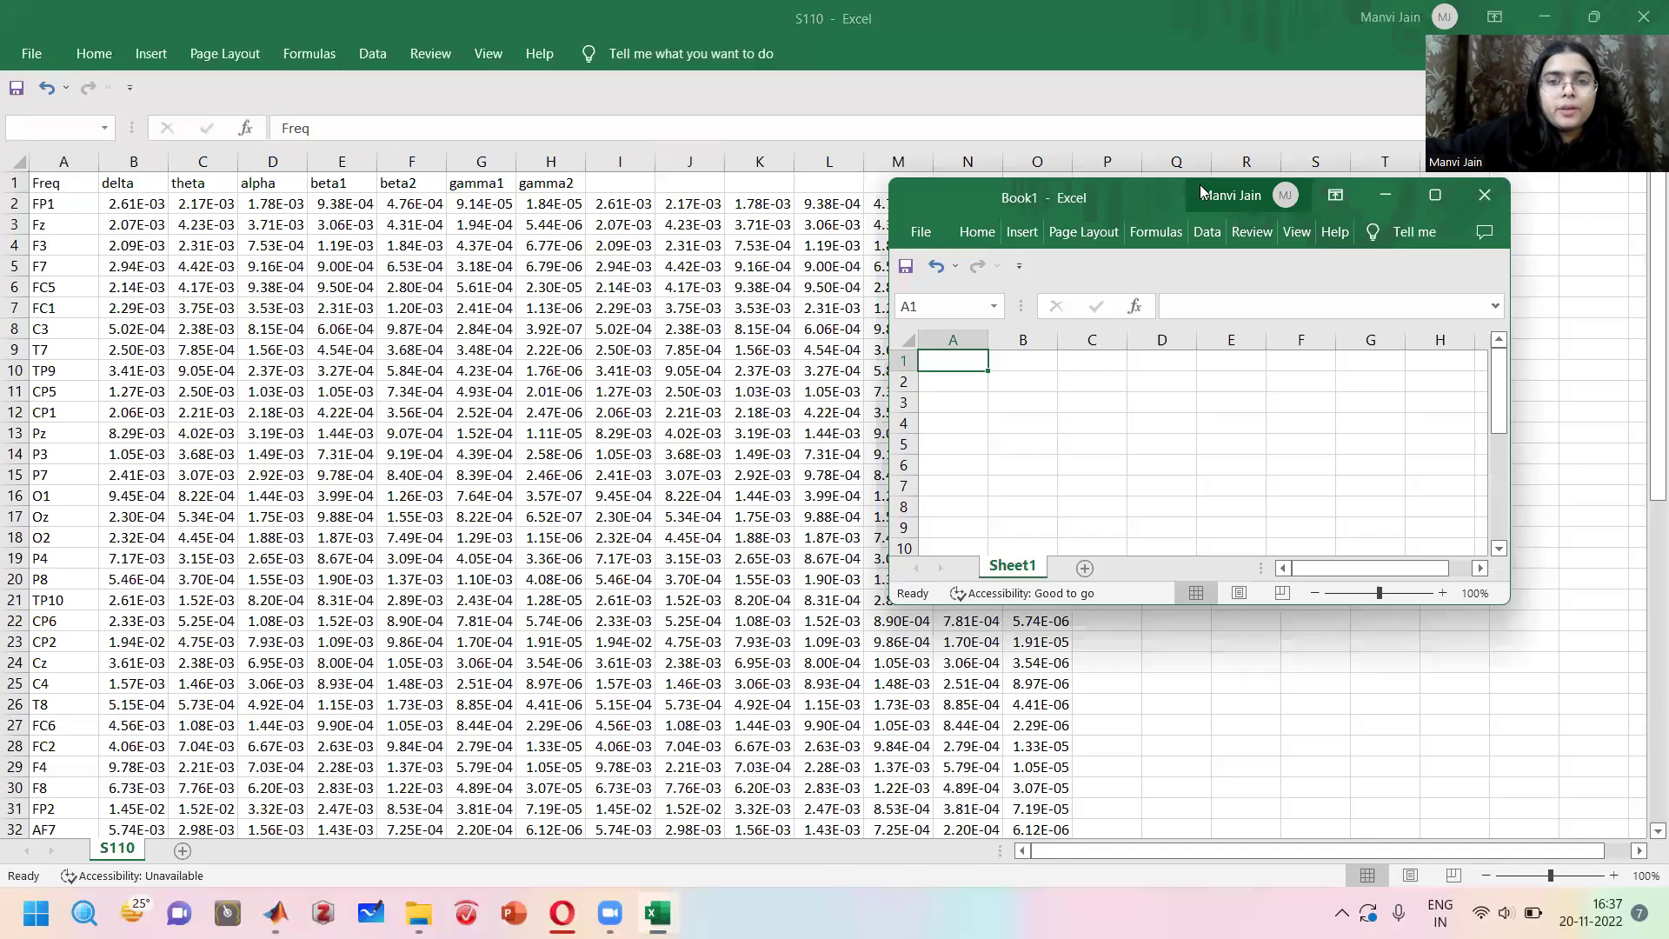
pyautogui.press('super+Right')
pyautogui.click(310, 231)
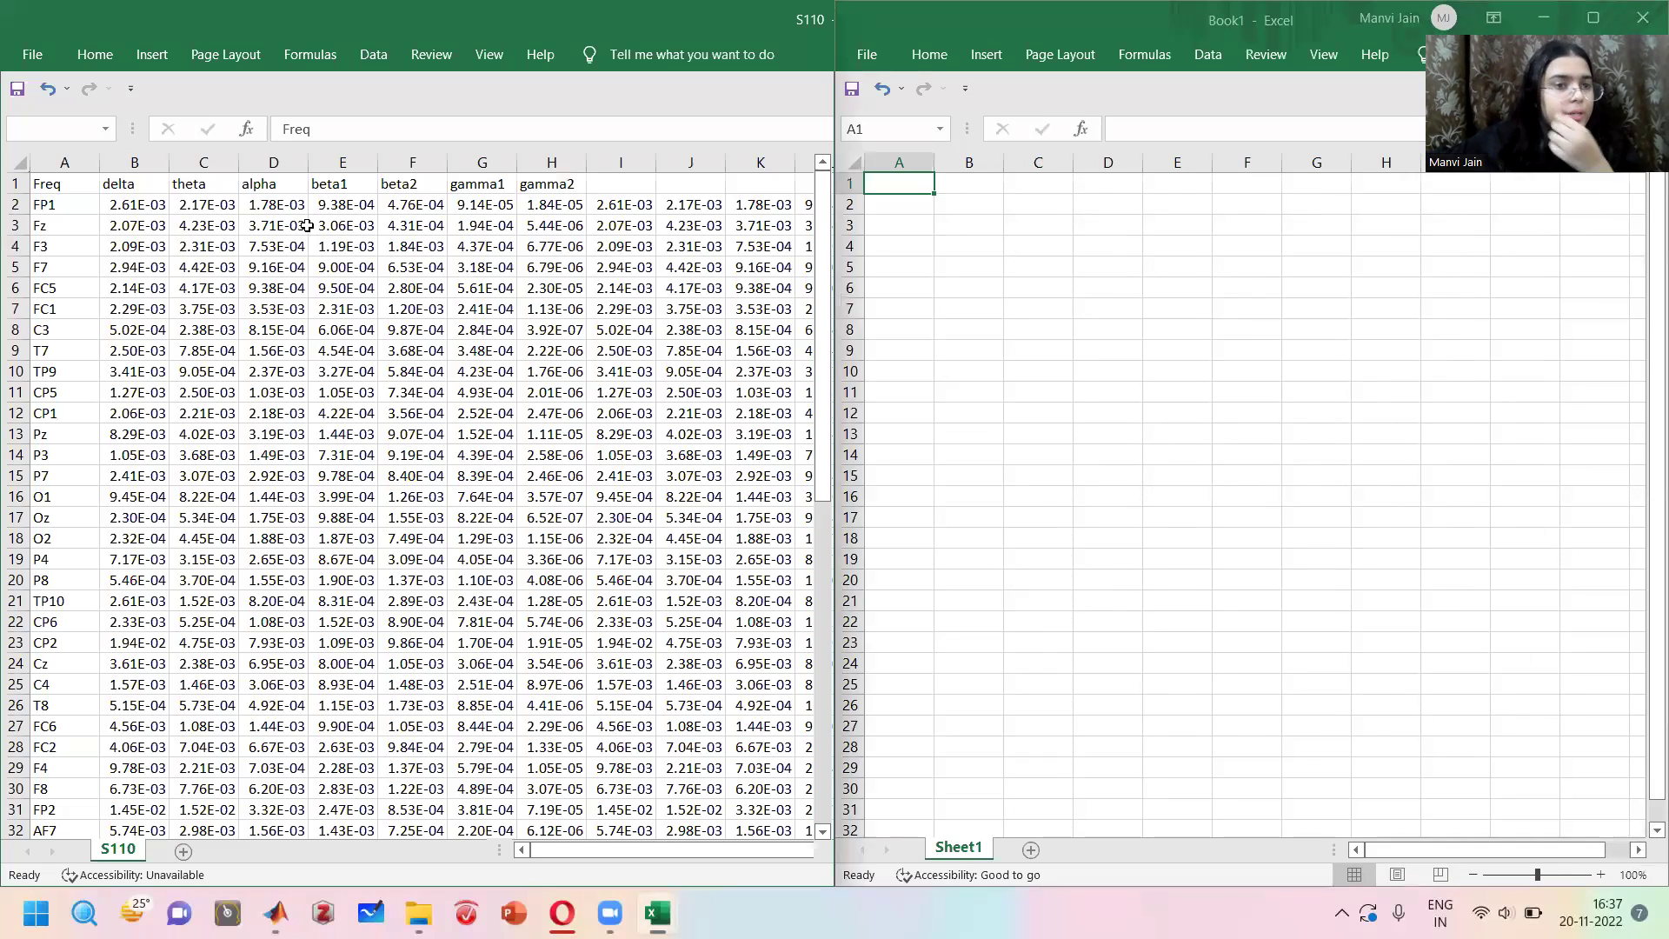
# Copy the Freq and delta columns of S110 into the new workbook starting at cell A1.
pyautogui.moveTo(68, 163); pyautogui.dragTo(143, 165)
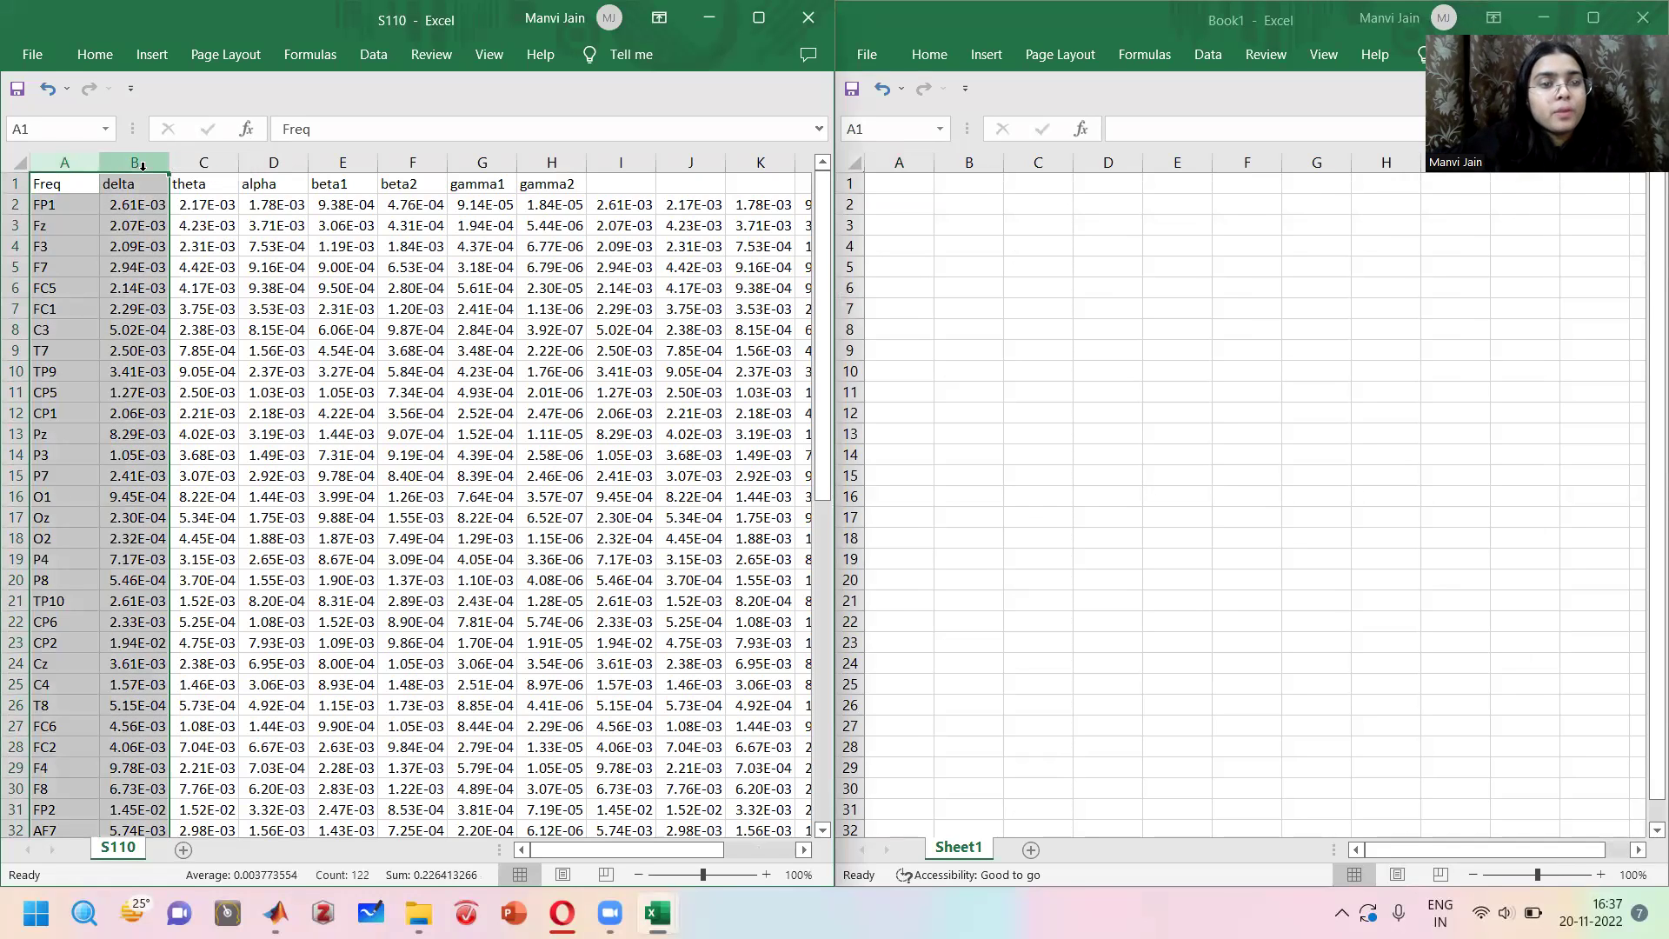
pyautogui.hotkey('ctrl', 'c')
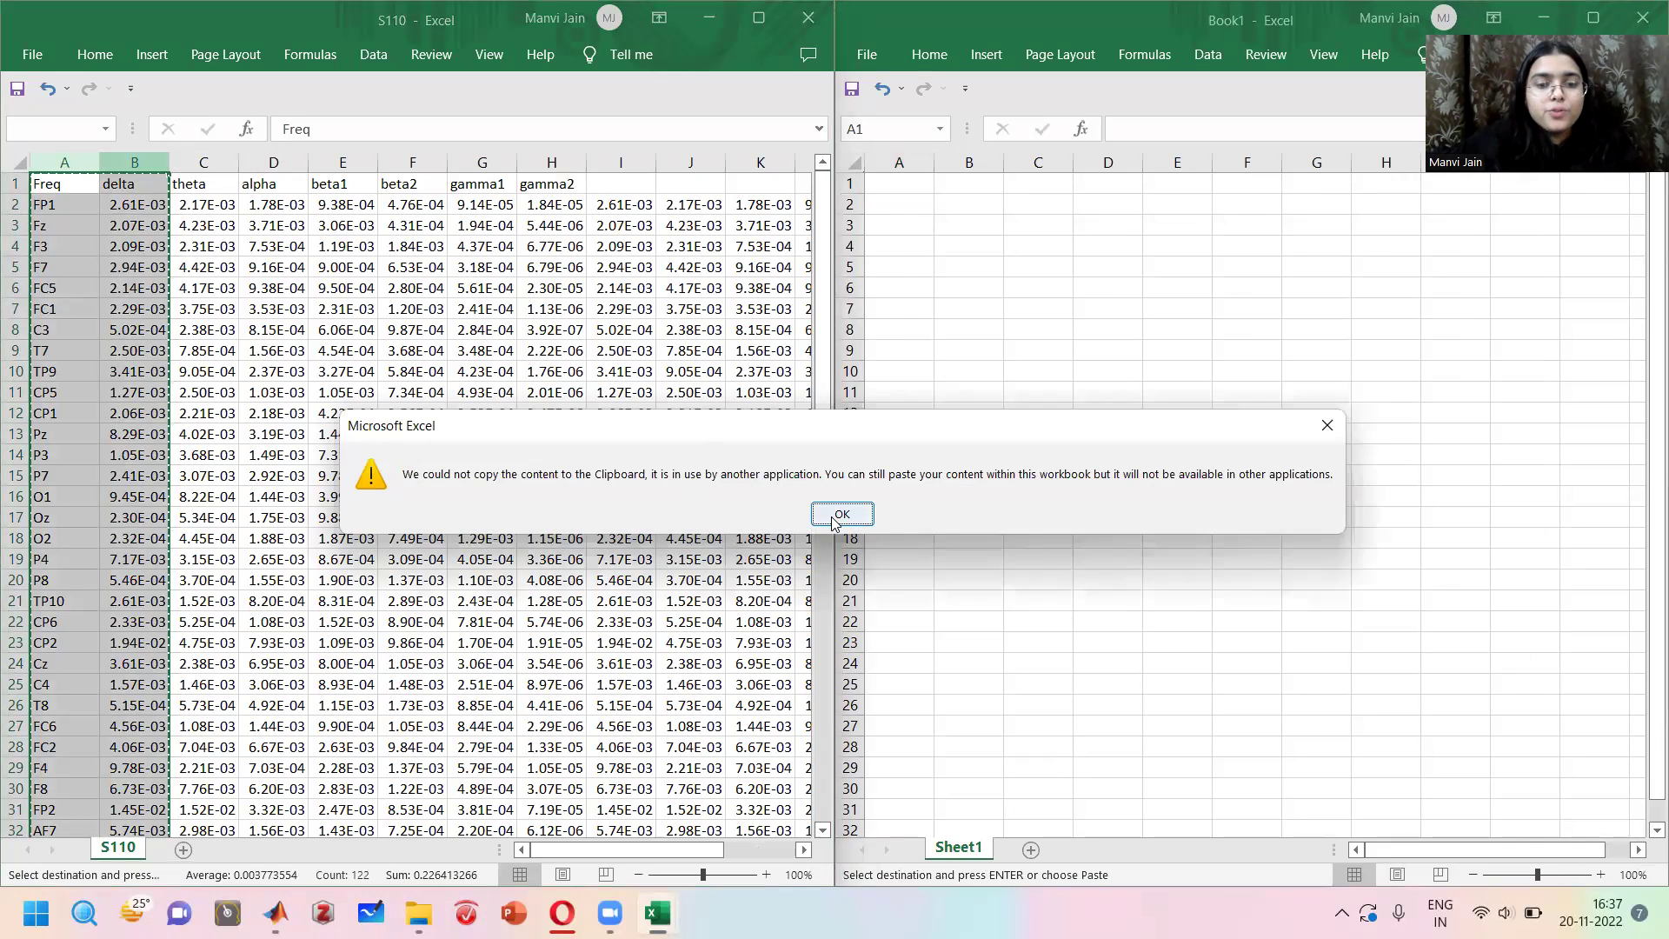
pyautogui.click(831, 516)
pyautogui.click(902, 176)
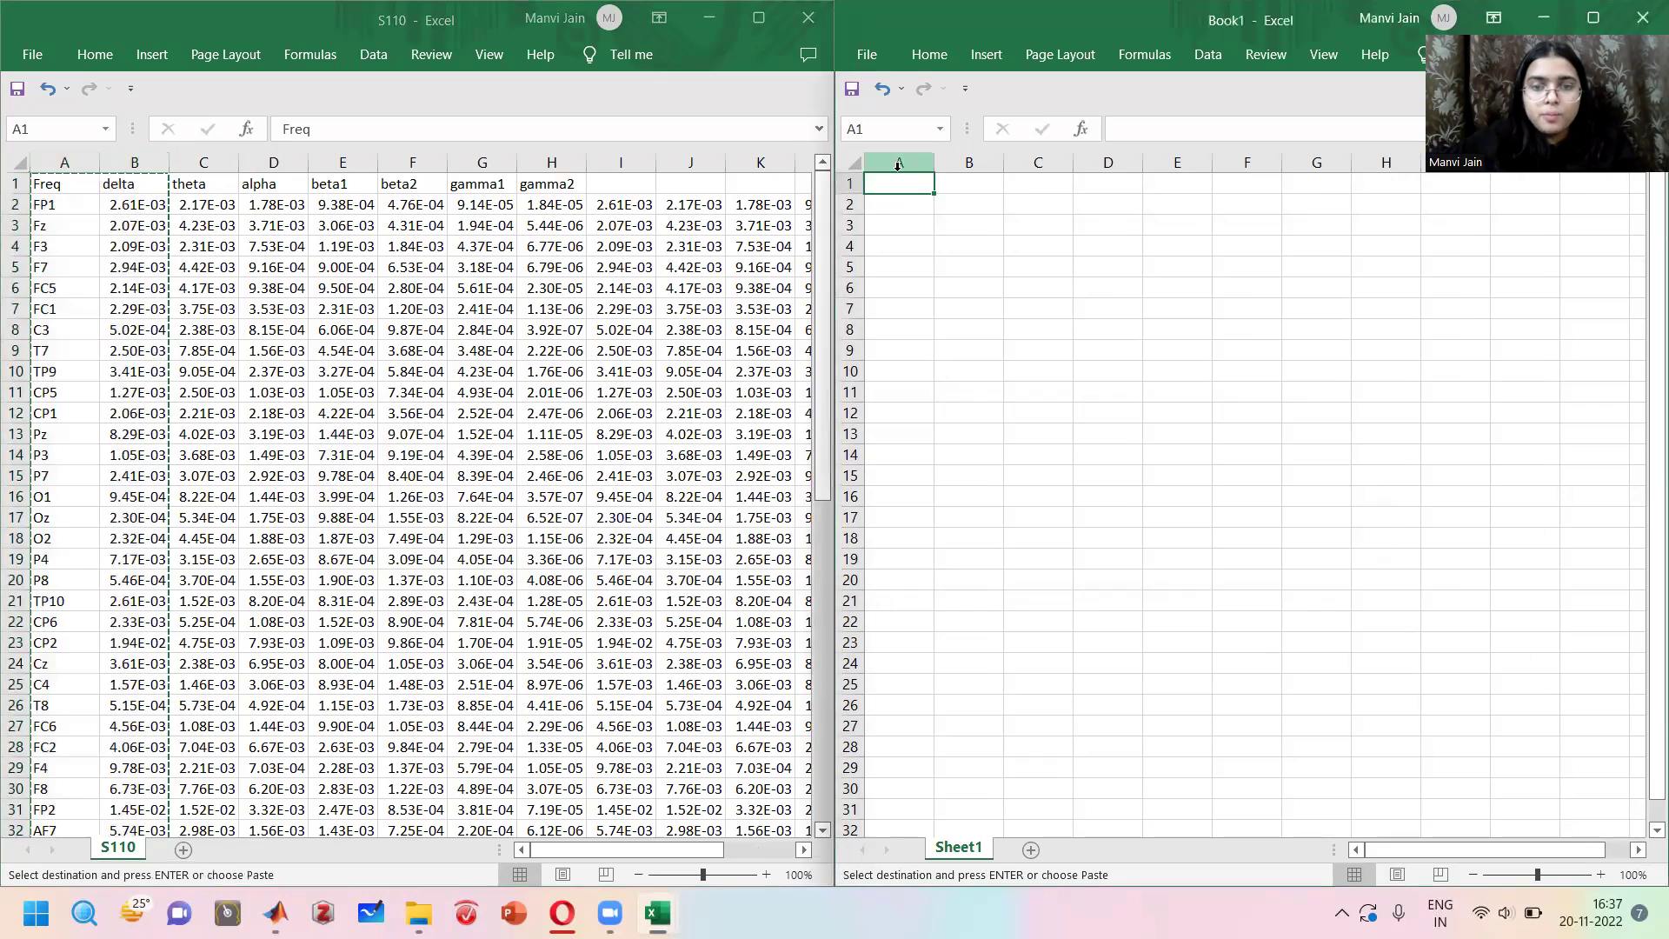
pyautogui.hotkey('ctrl', 'v')
# Rename the new sheet's column headers to Chann in A1 and S110 in B1.
pyautogui.click(907, 180)
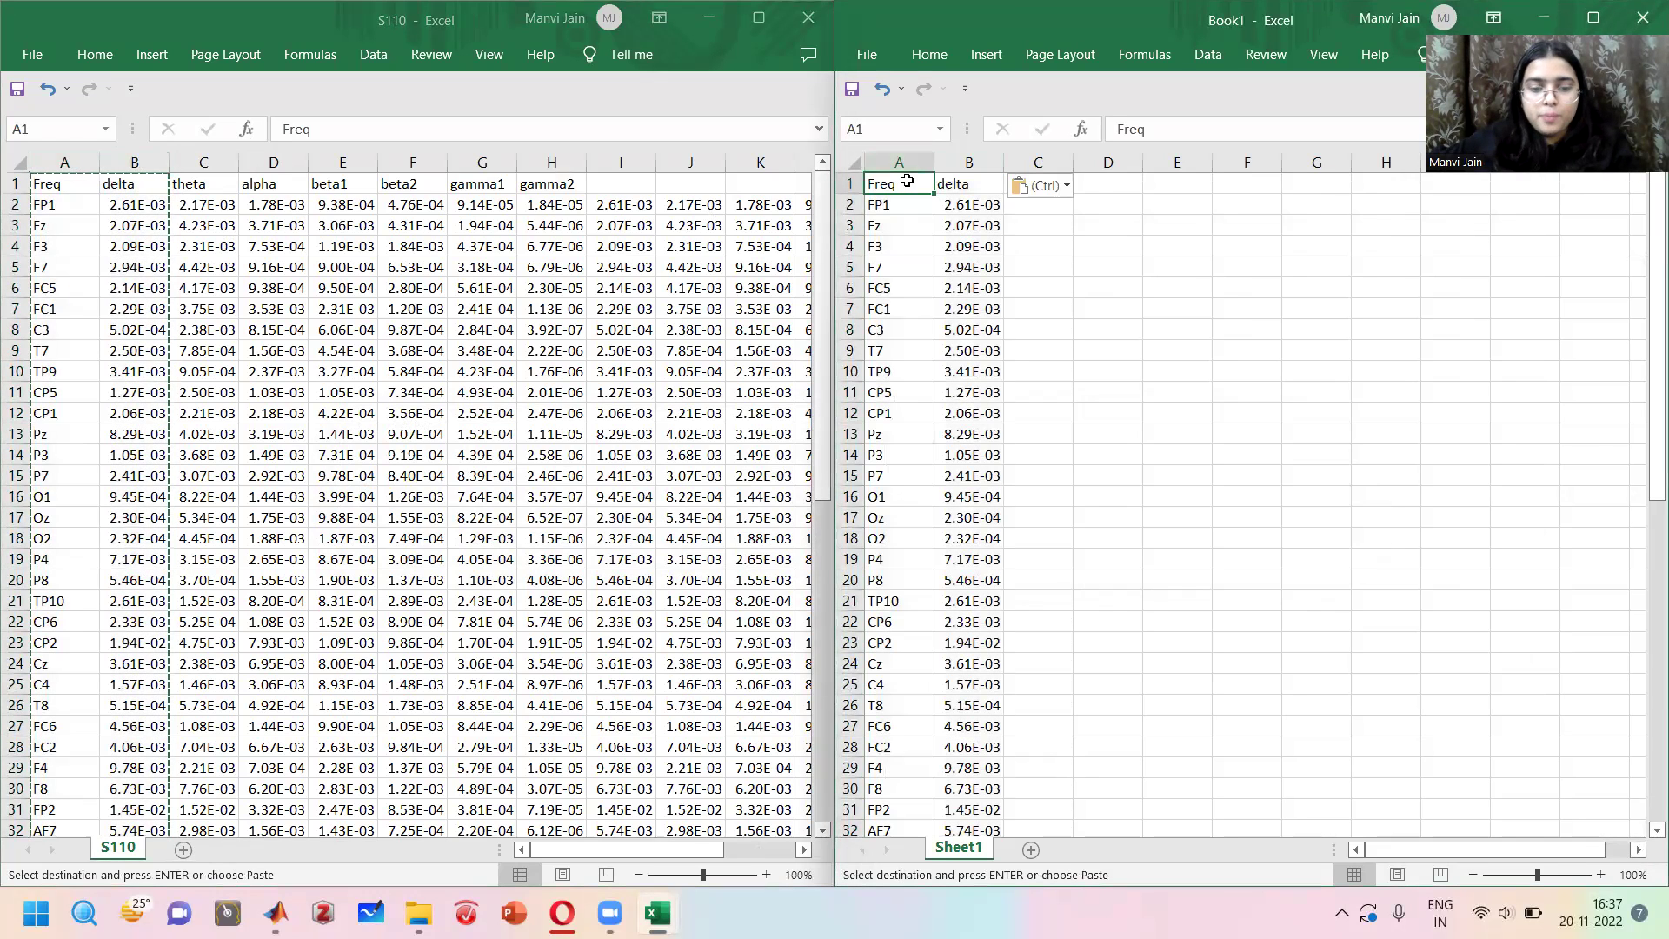
pyautogui.write('Chann')
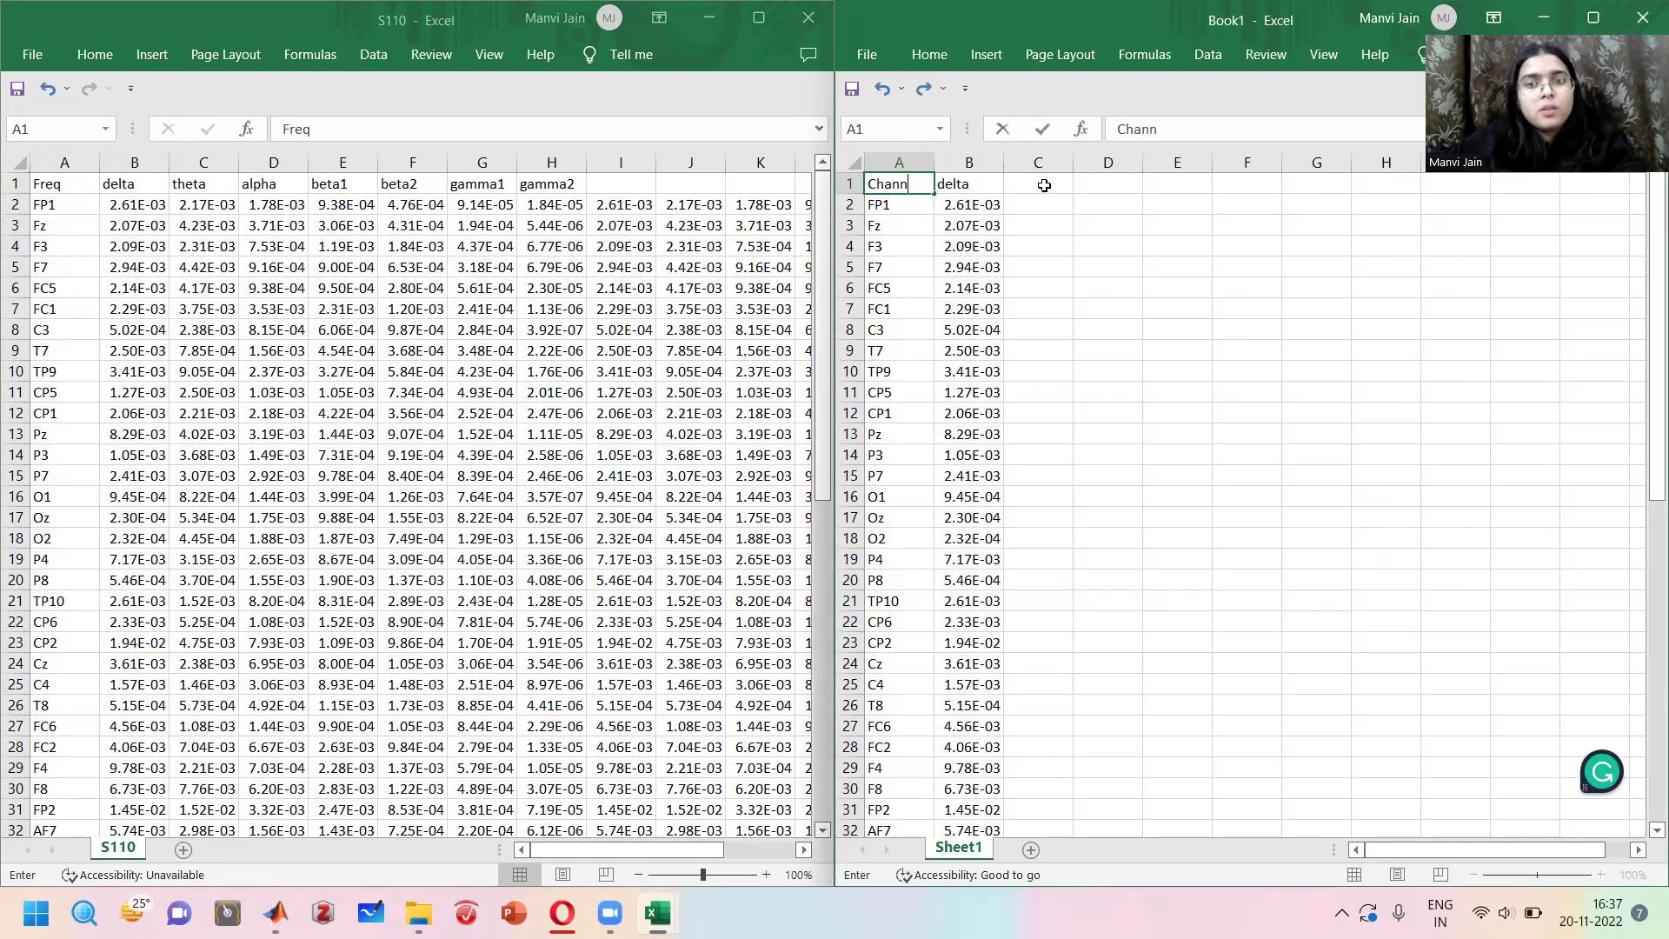
pyautogui.click(981, 185)
pyautogui.write('S110')
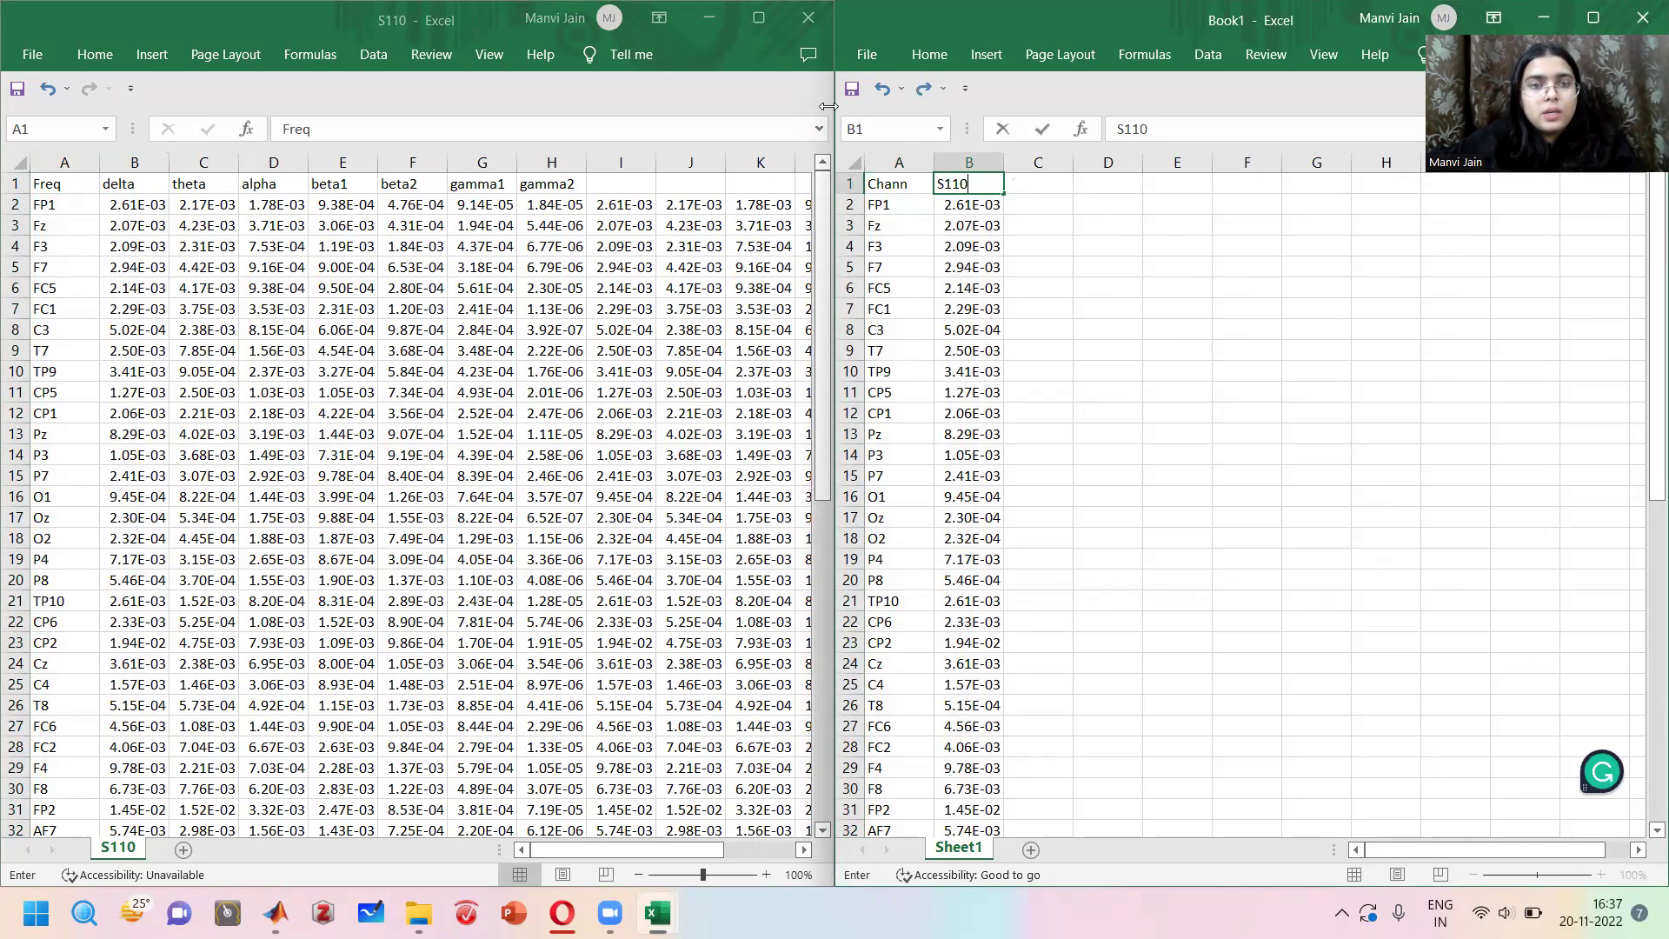
# Copy the delta column of the S10 workbook into column C of Book1 and change its header to S10.
pyautogui.doubleClick(260, 19)
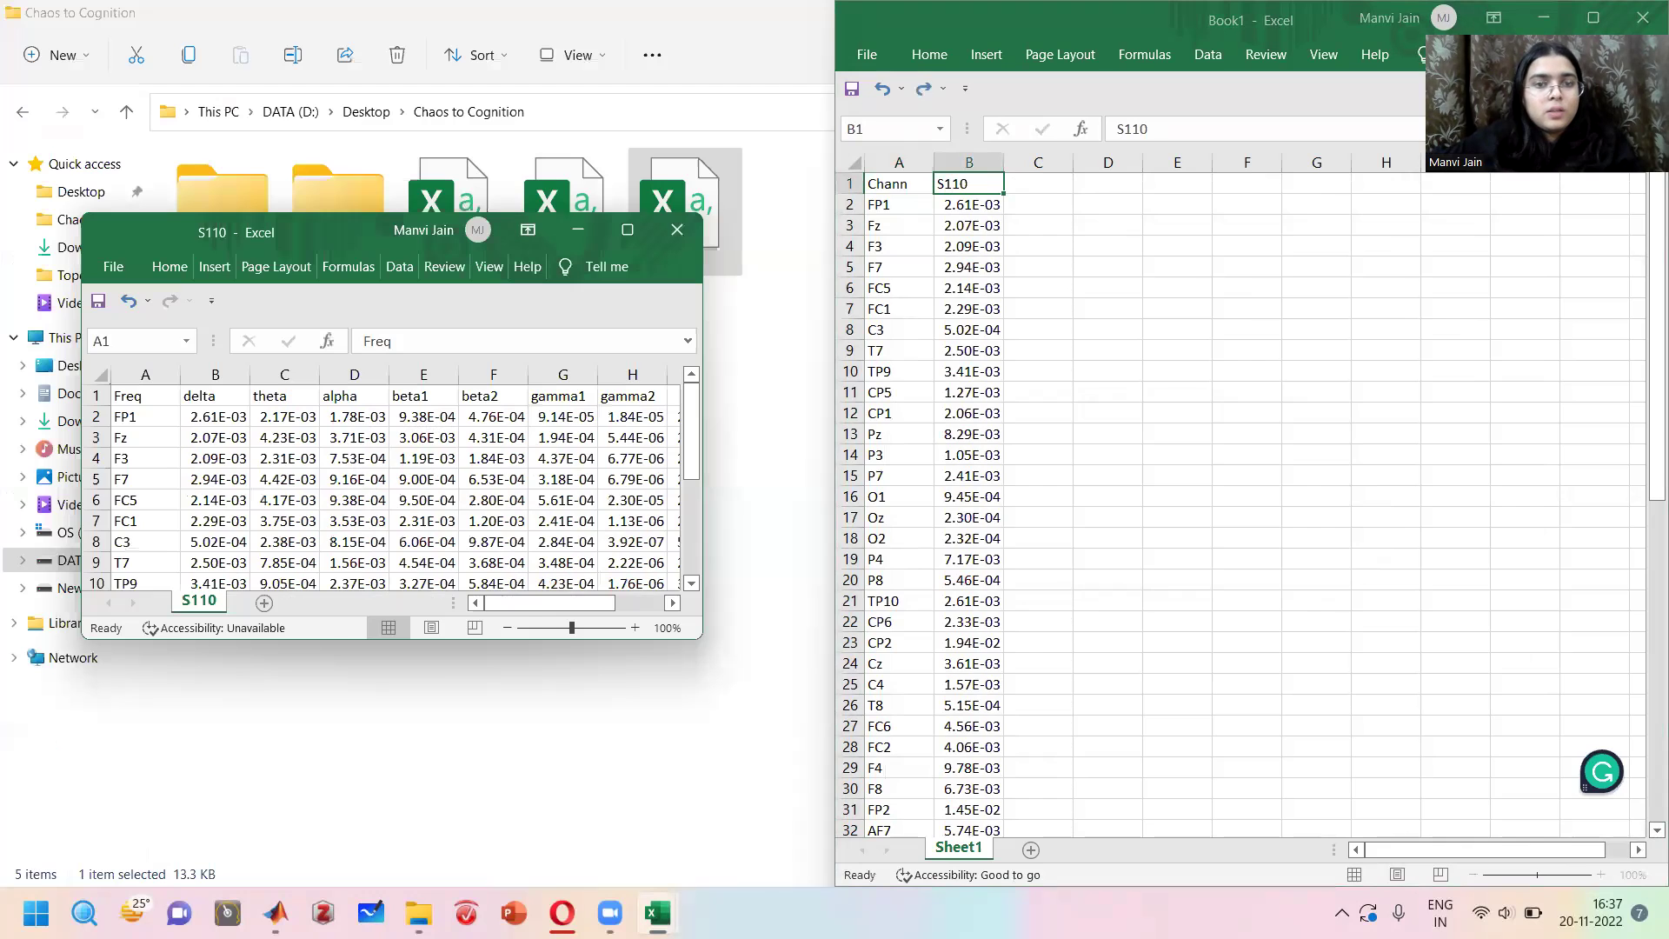
pyautogui.click(496, 351)
pyautogui.click(658, 912)
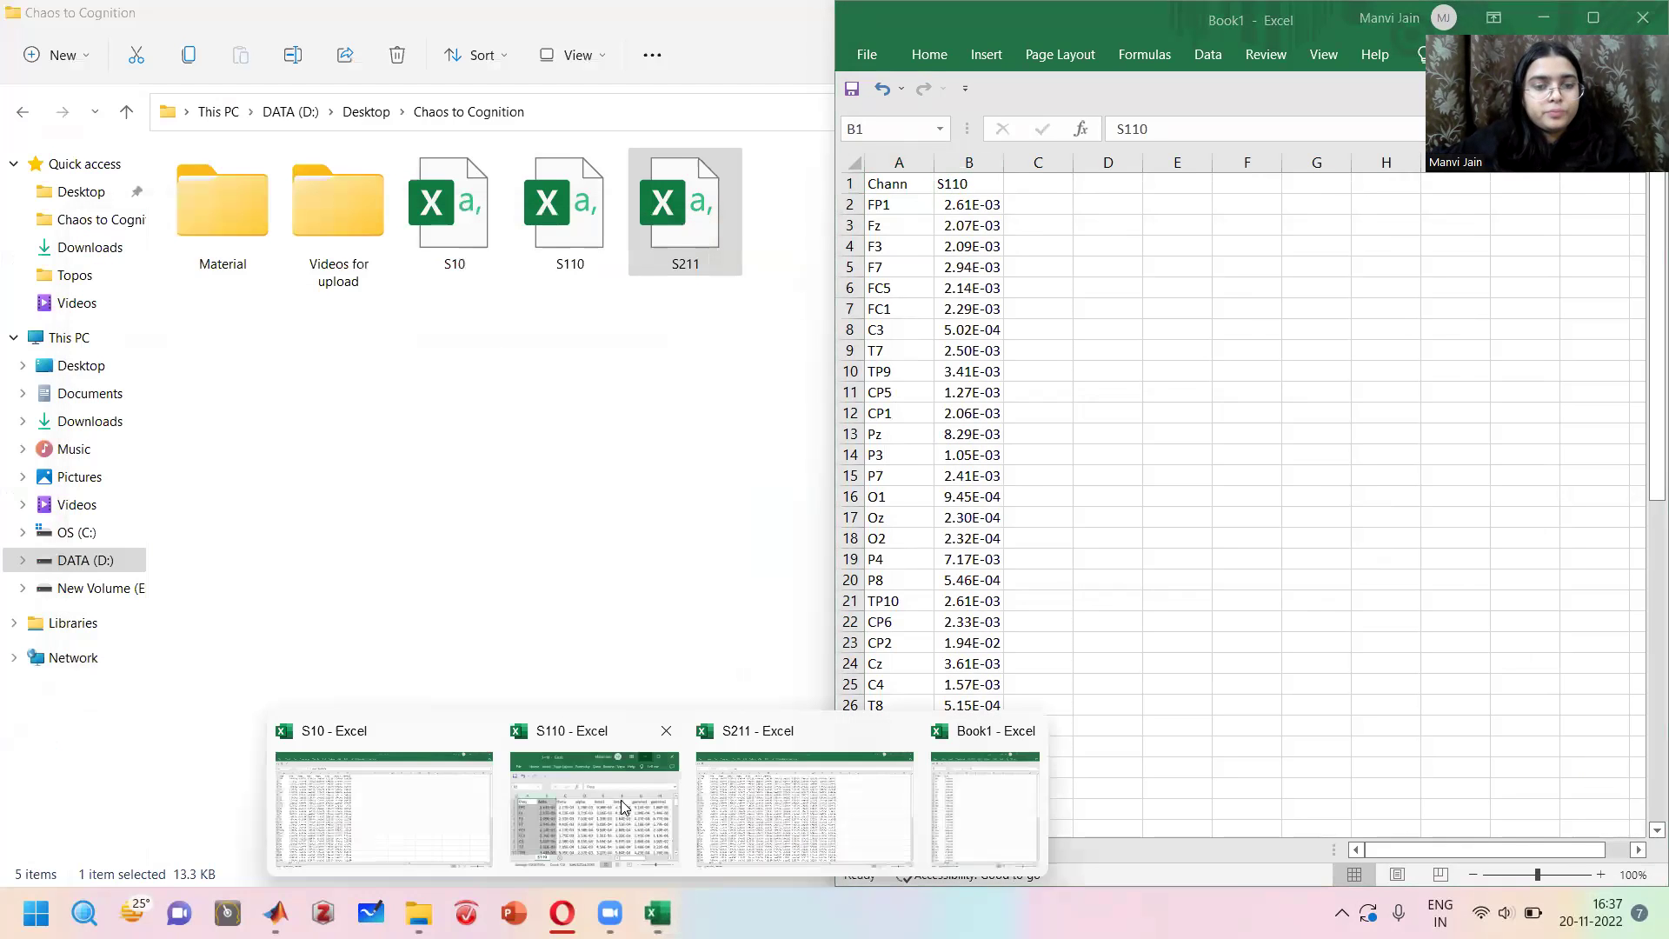
pyautogui.click(443, 807)
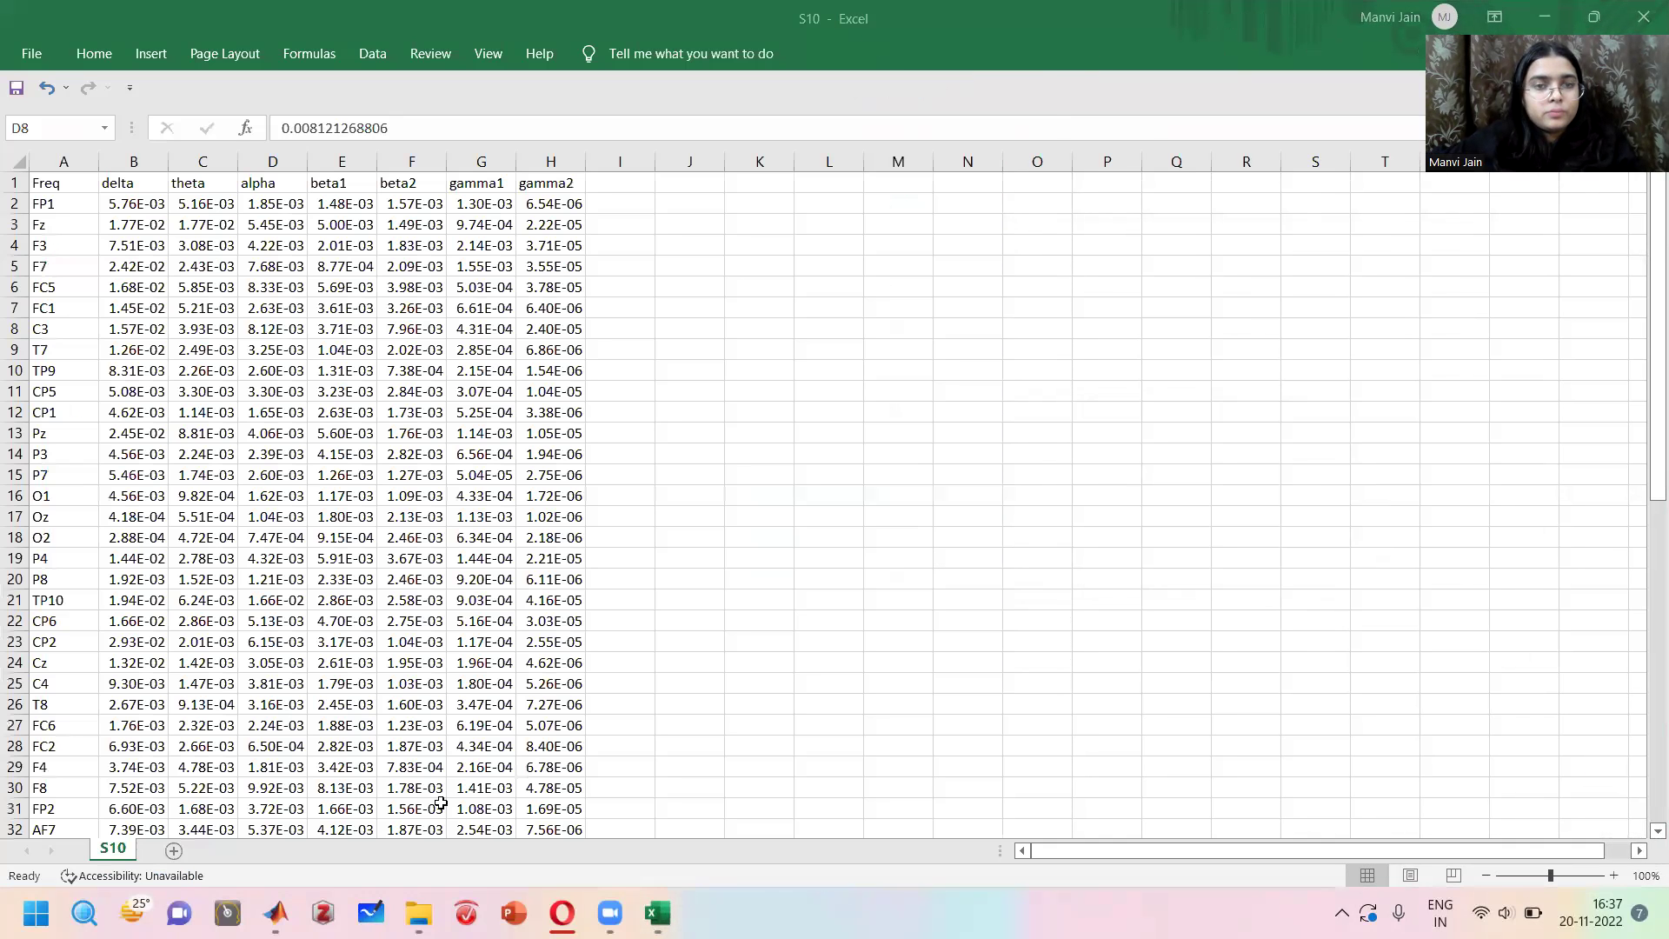
pyautogui.click(133, 162)
pyautogui.hotkey('ctrl', 'c')
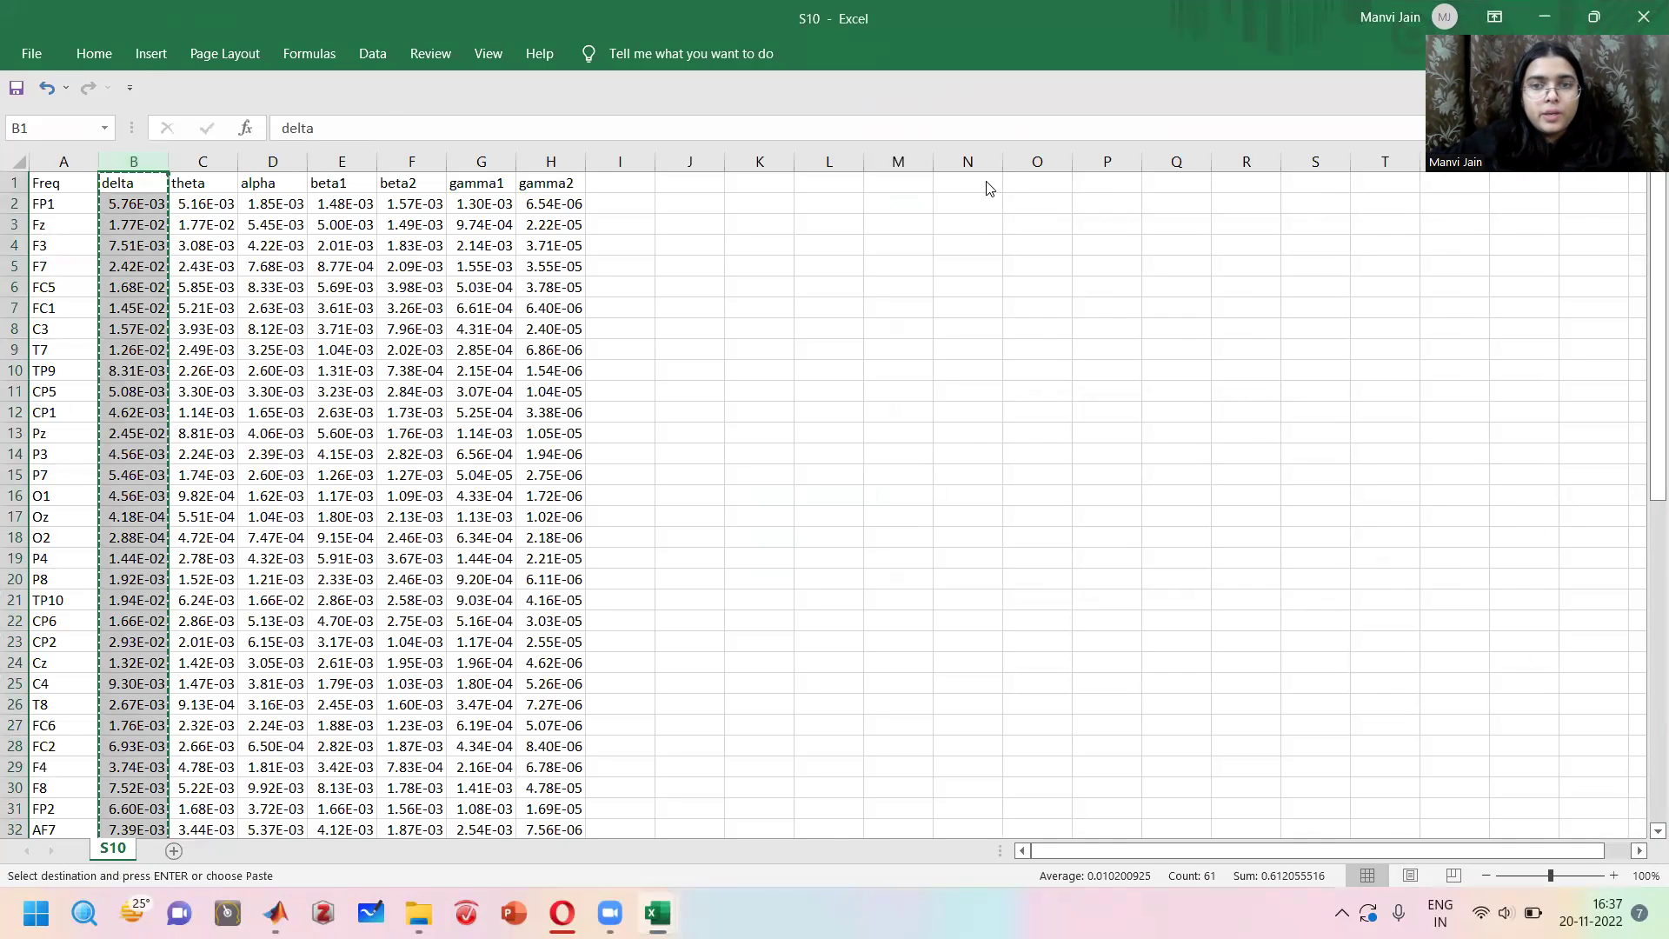
pyautogui.click(1025, 183)
pyautogui.hotkey('ctrl', 'v')
pyautogui.write('S1')
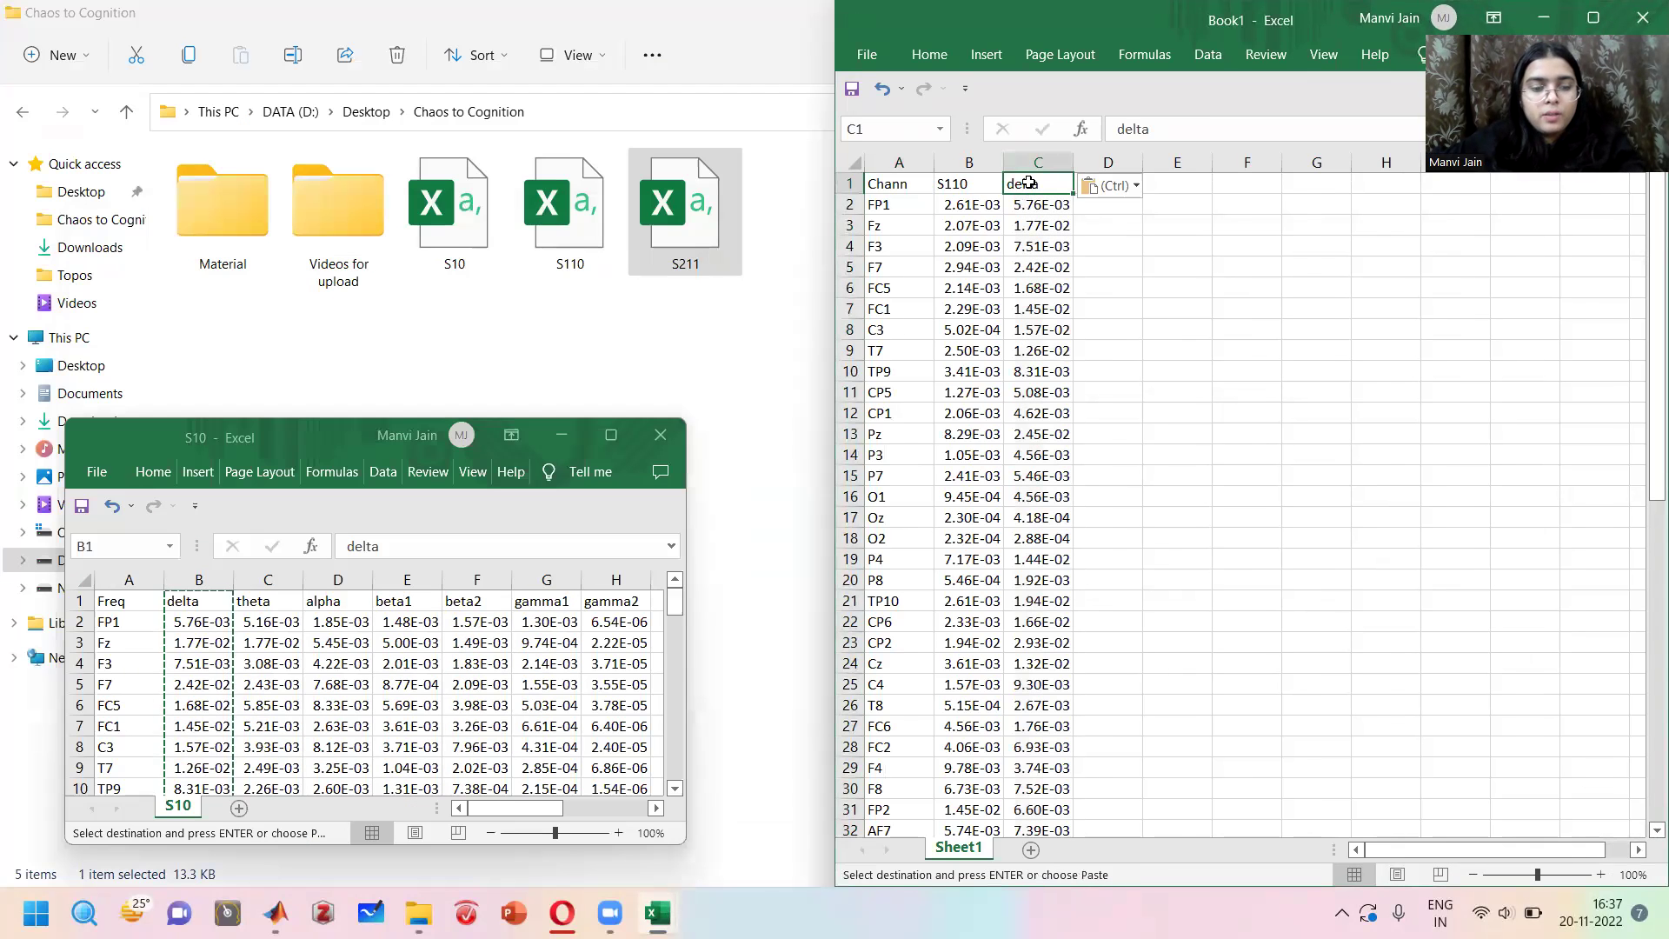
pyautogui.write('0')
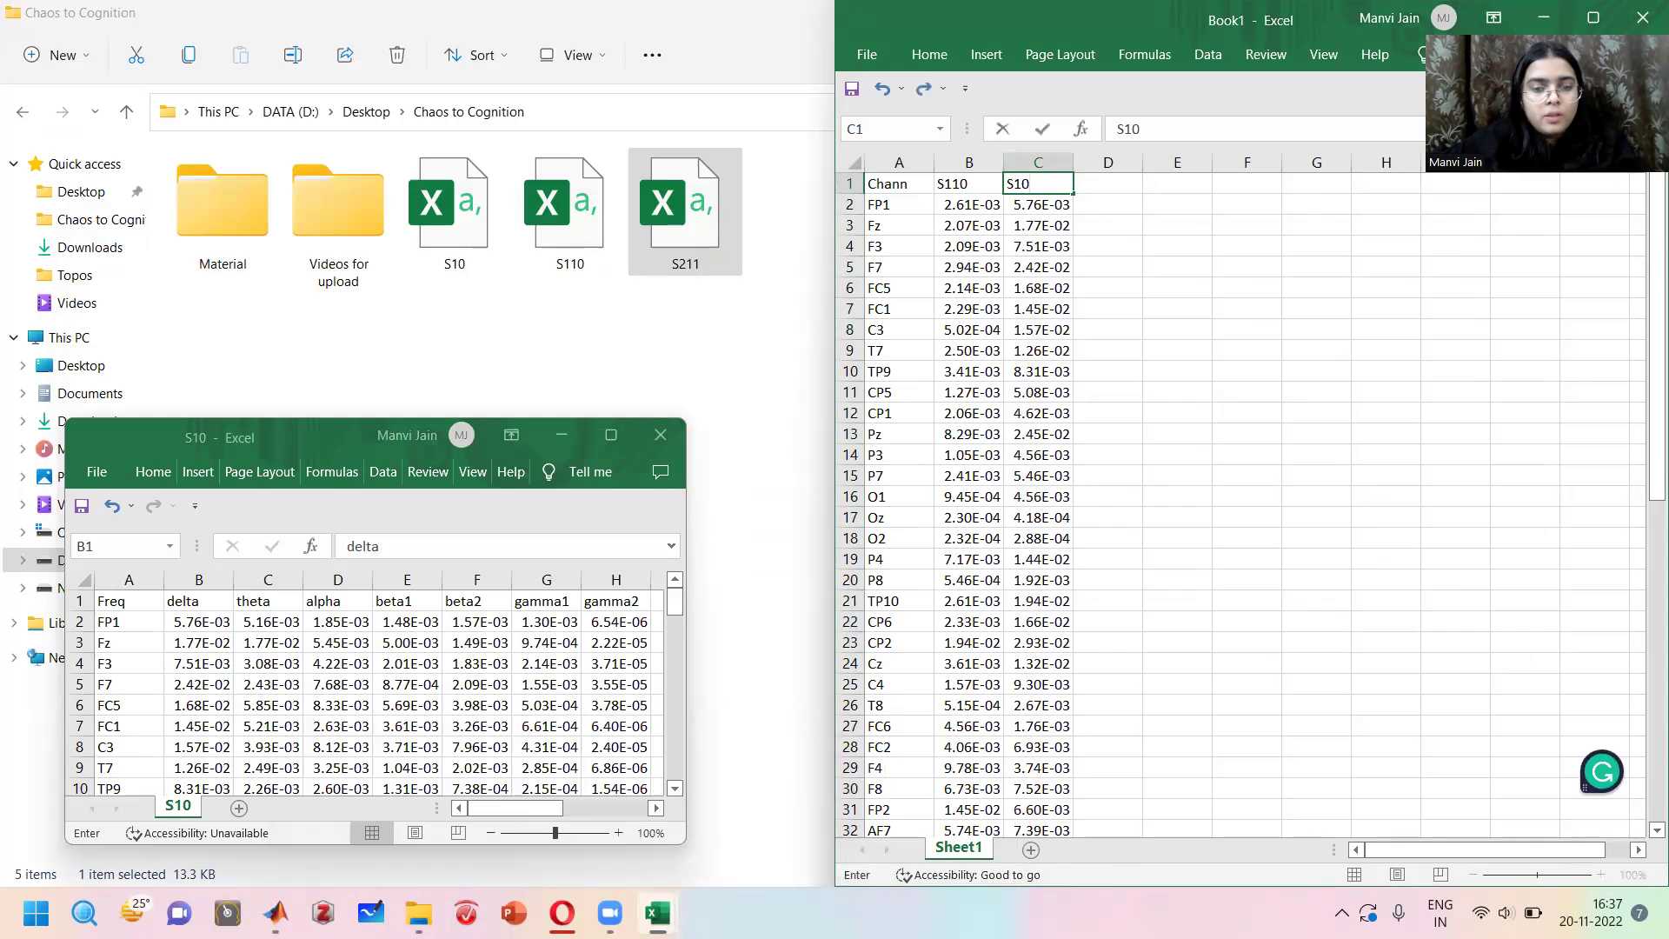
# Copy the delta column of the S211 workbook into column D of Book1 and change its header to S211.
pyautogui.click(657, 913)
pyautogui.click(849, 788)
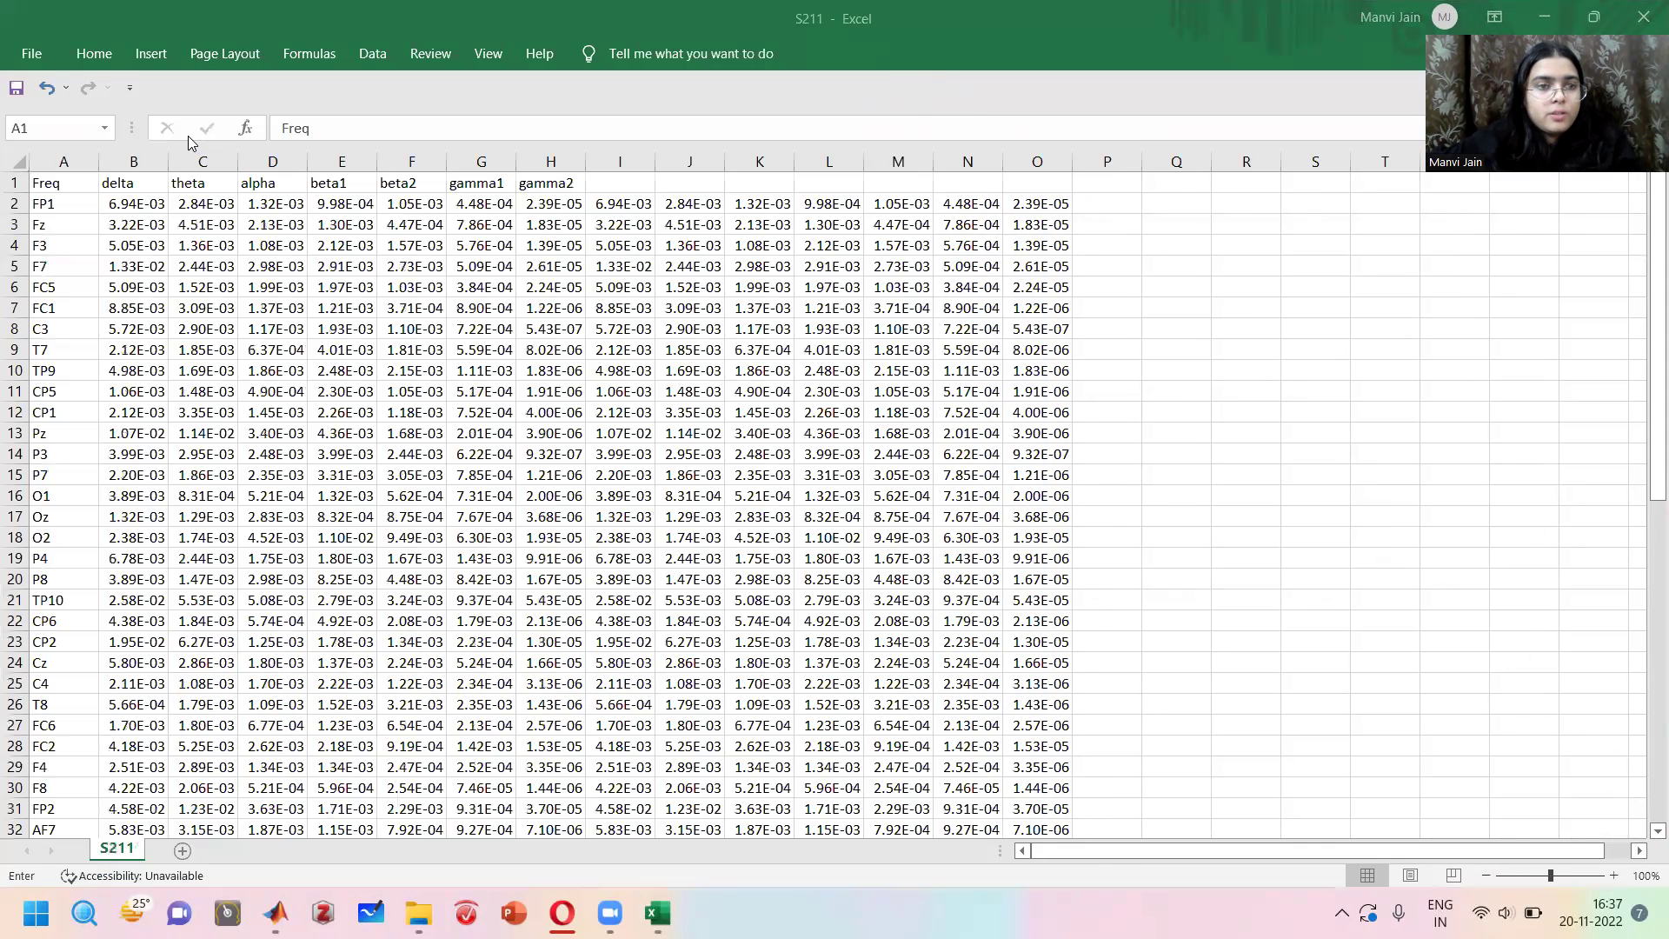
pyautogui.click(115, 163)
pyautogui.hotkey('ctrl', 'c')
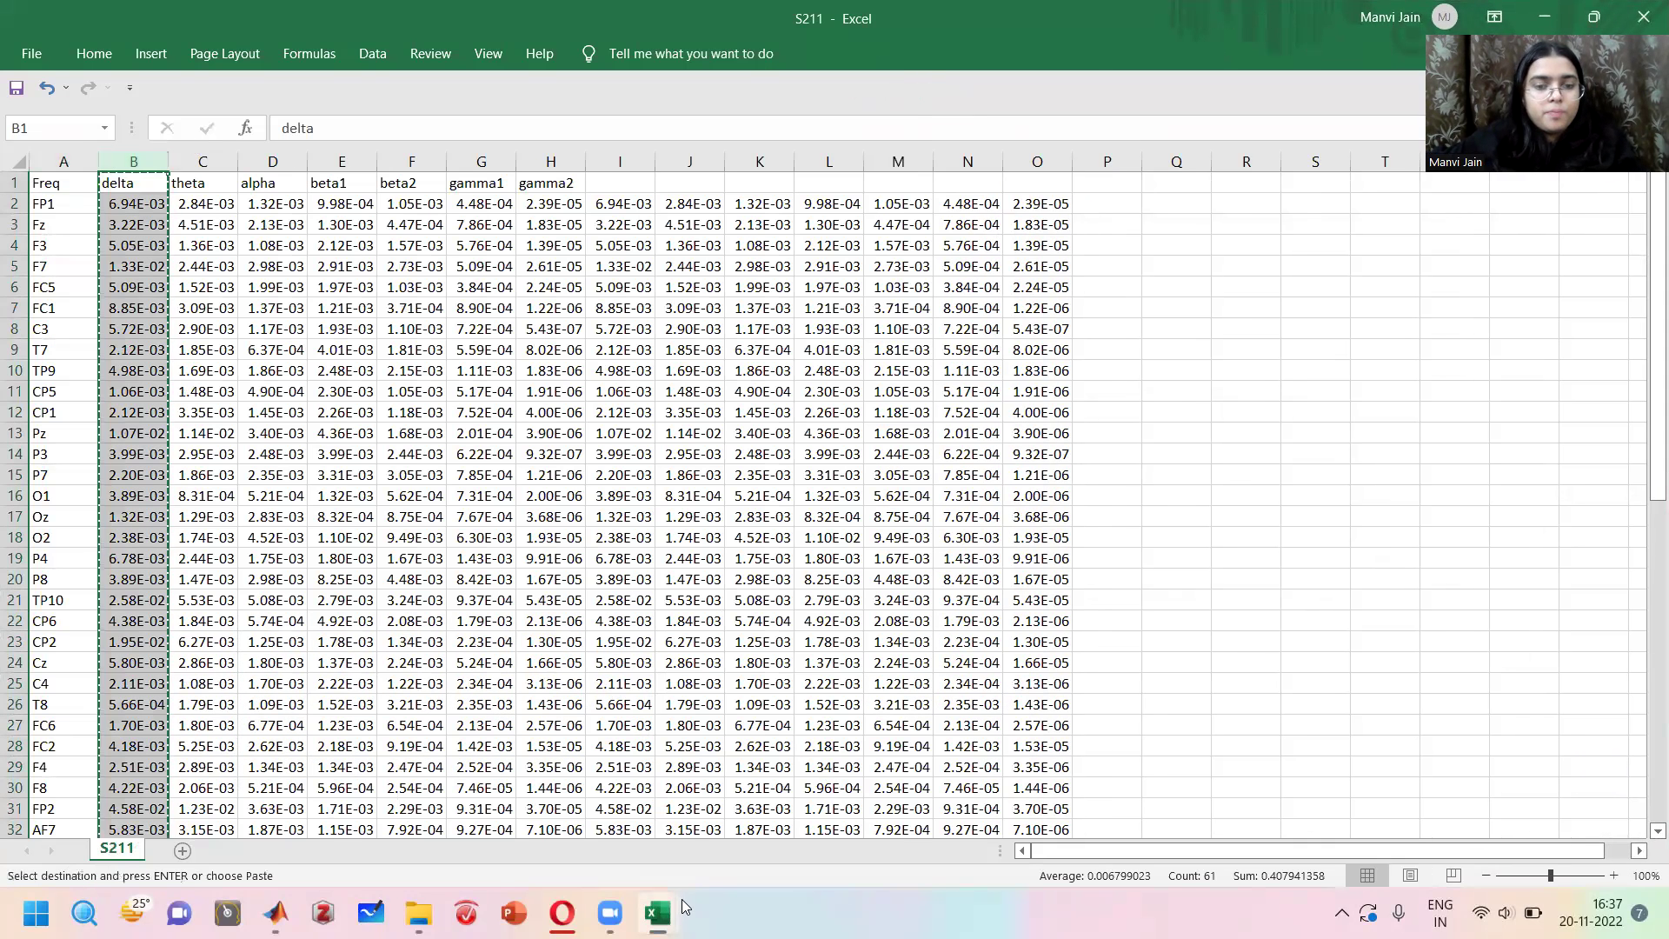
pyautogui.click(657, 913)
pyautogui.click(972, 815)
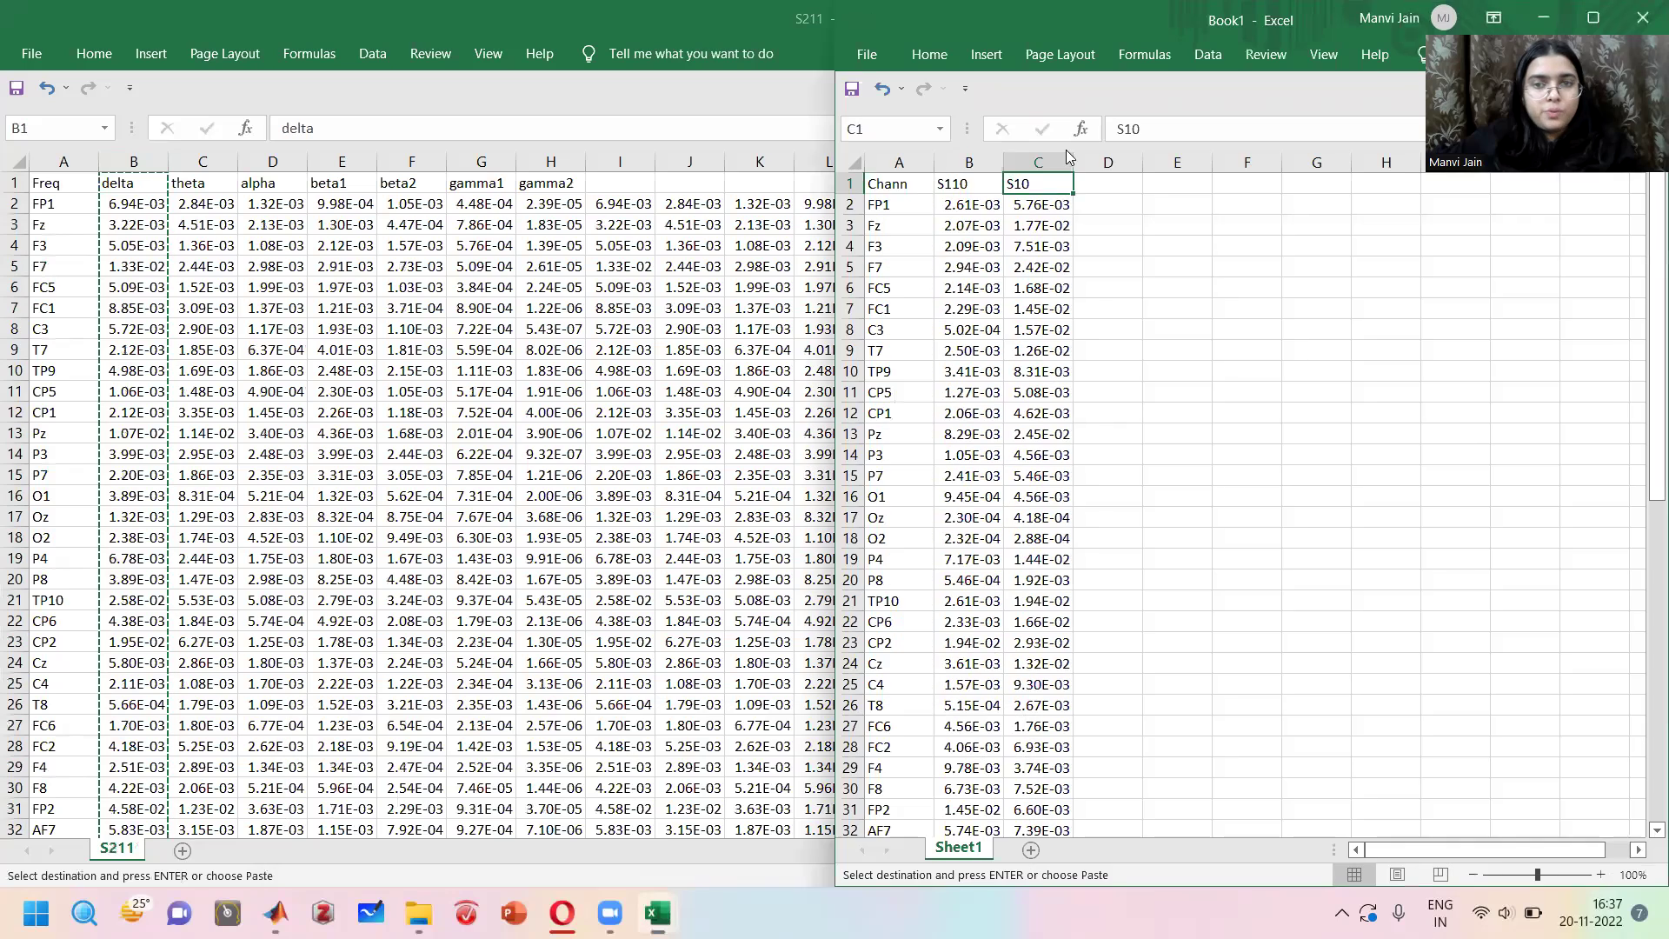
pyautogui.click(1092, 182)
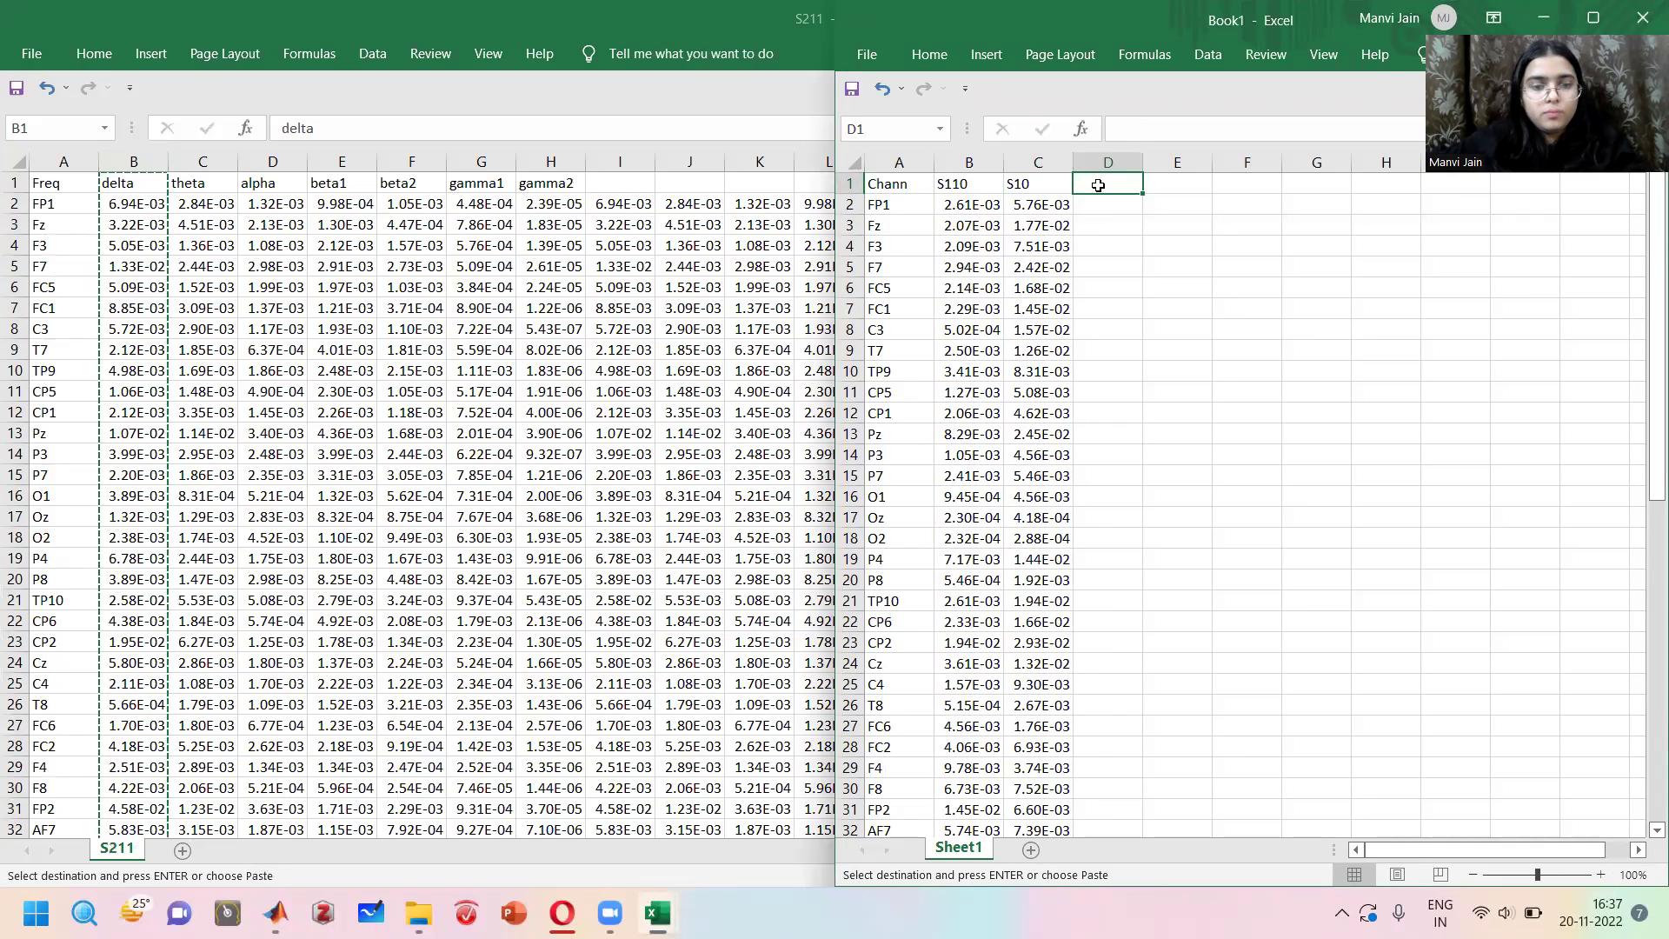
pyautogui.hotkey('ctrl', 'v')
pyautogui.write('S211')
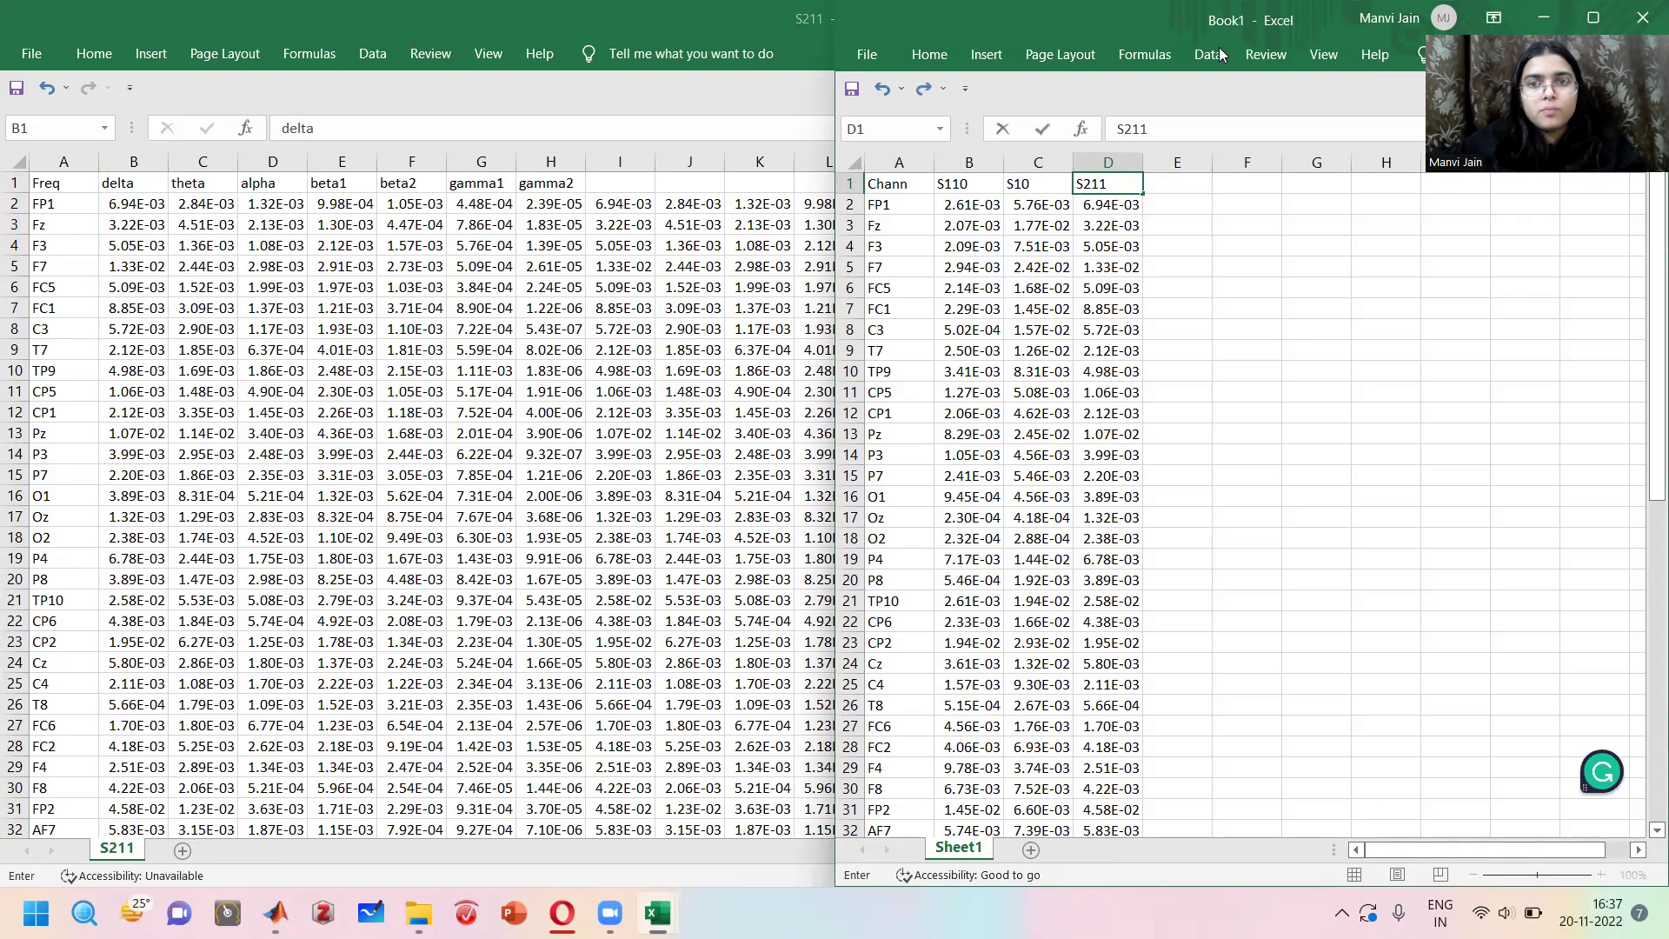
# Maximize Book1 and sort the whole table in columns A to D by Chann in ascending alphabetical order.
pyautogui.press('super+Up')
pyautogui.click(93, 192)
pyautogui.hotkey('ctrl', 'shift', 'Down')
pyautogui.hotkey('shift', 'Right')
pyautogui.hotkey('shift', 'Right')
pyautogui.hotkey('shift', 'Right')
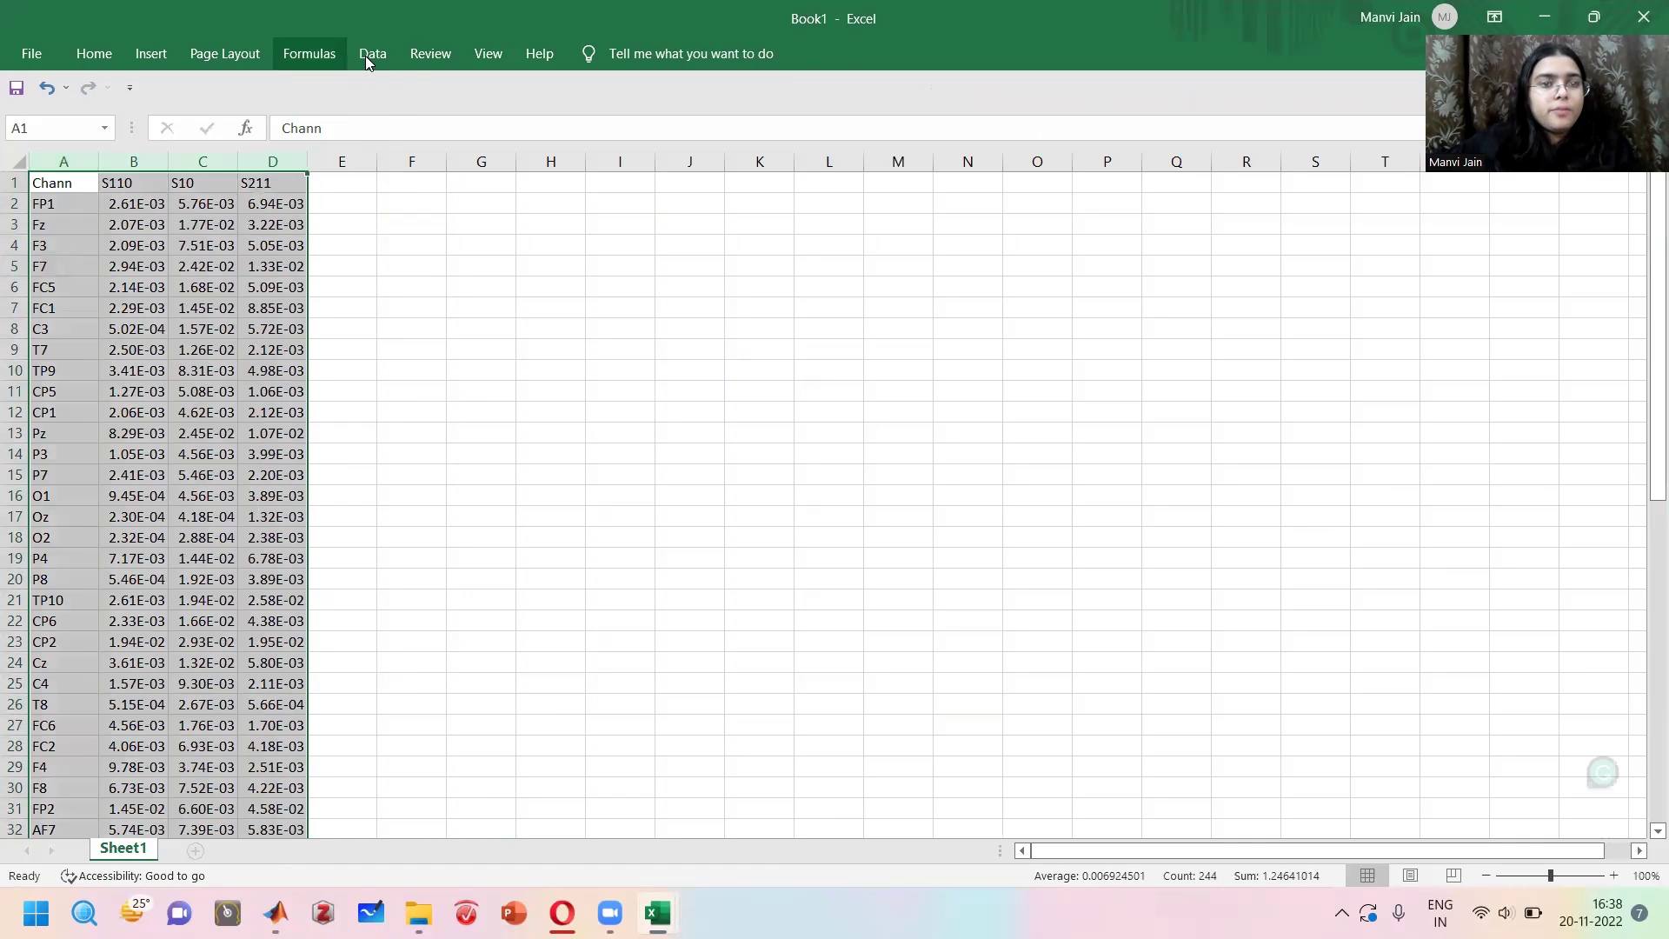
pyautogui.click(371, 54)
pyautogui.click(644, 106)
pyautogui.click(385, 414)
pyautogui.click(299, 431)
pyautogui.click(686, 575)
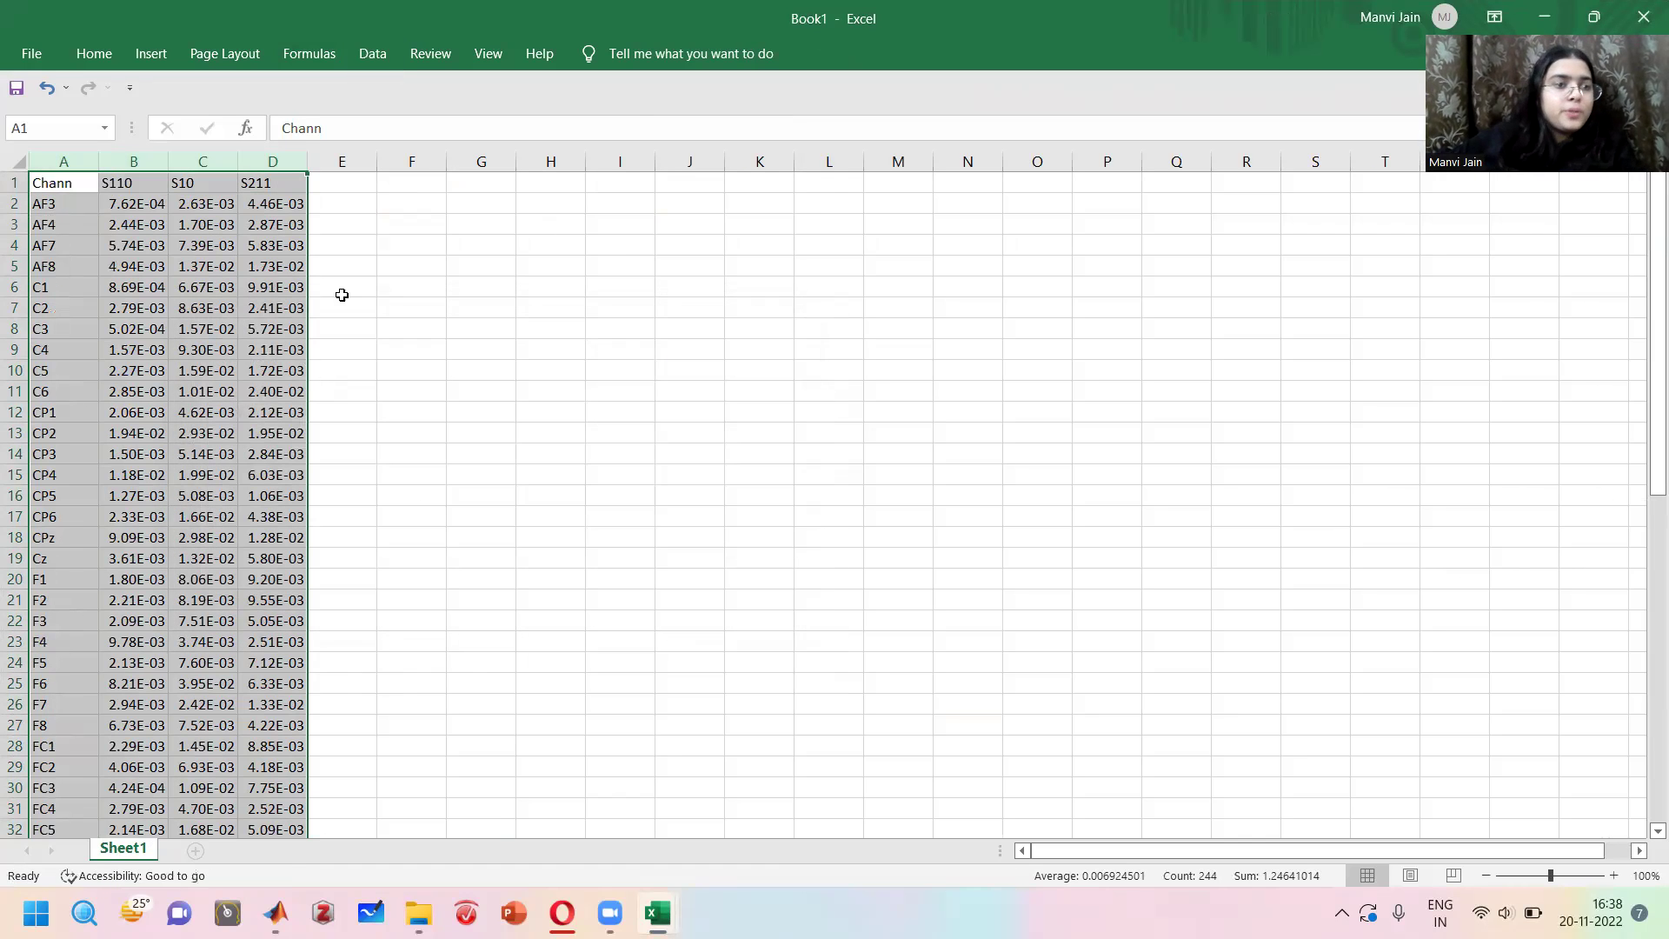
pyautogui.click(365, 199)
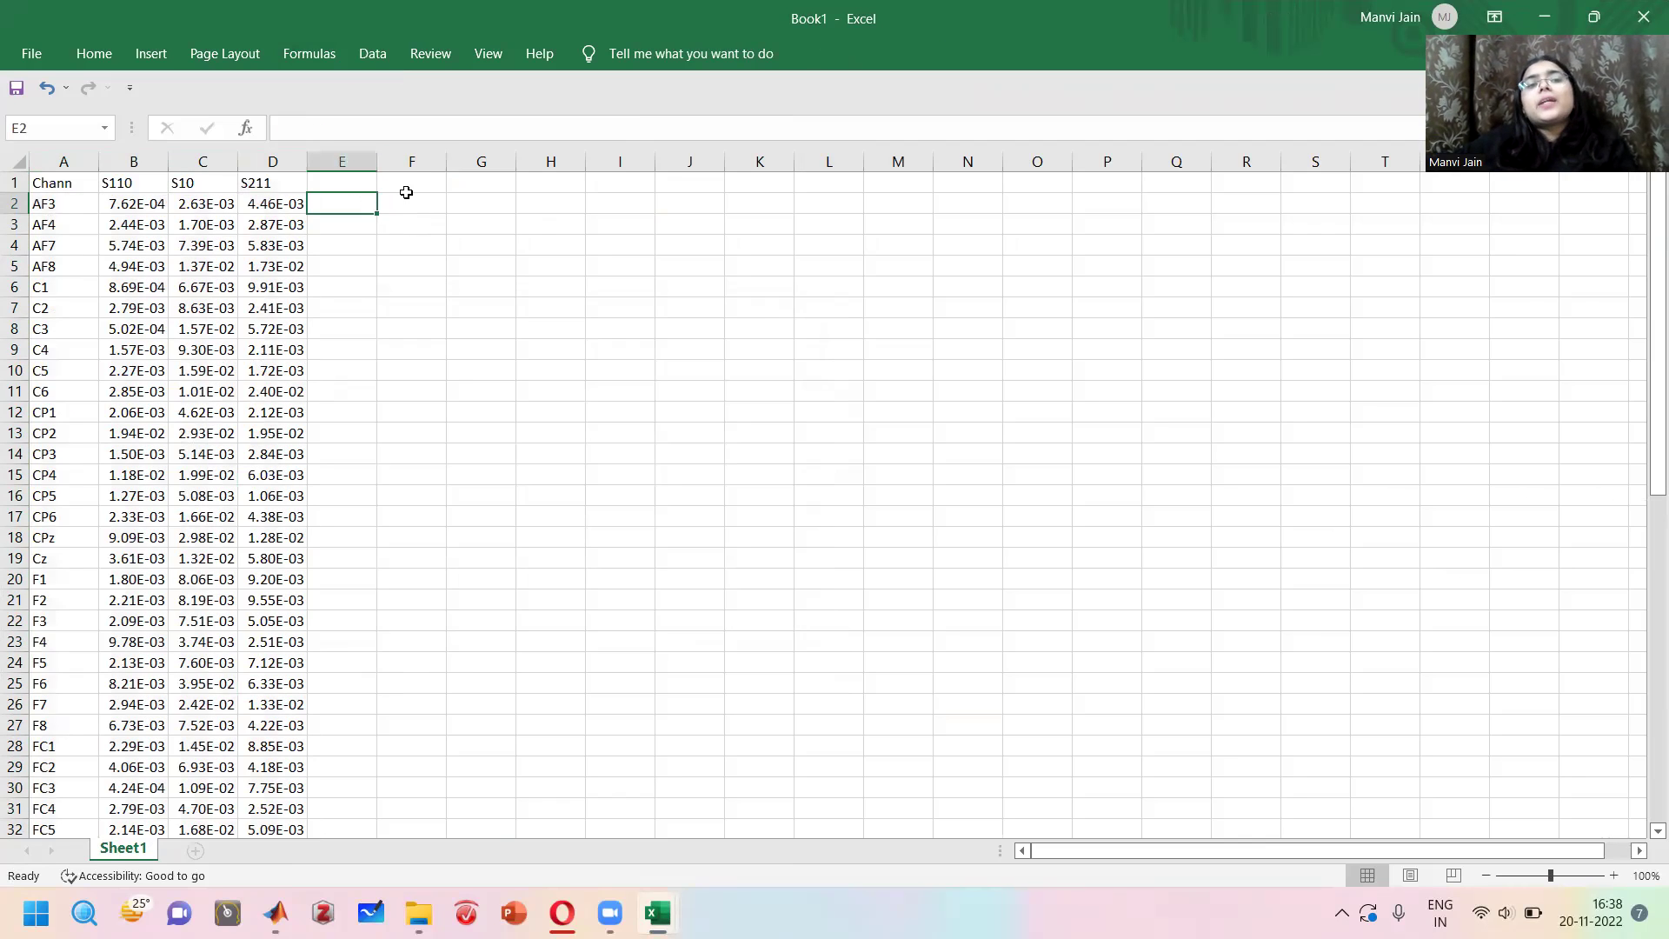
# Enter the row labels Frontopolar, Frontal and Temporal in cells F2 to F4.
pyautogui.click(410, 198)
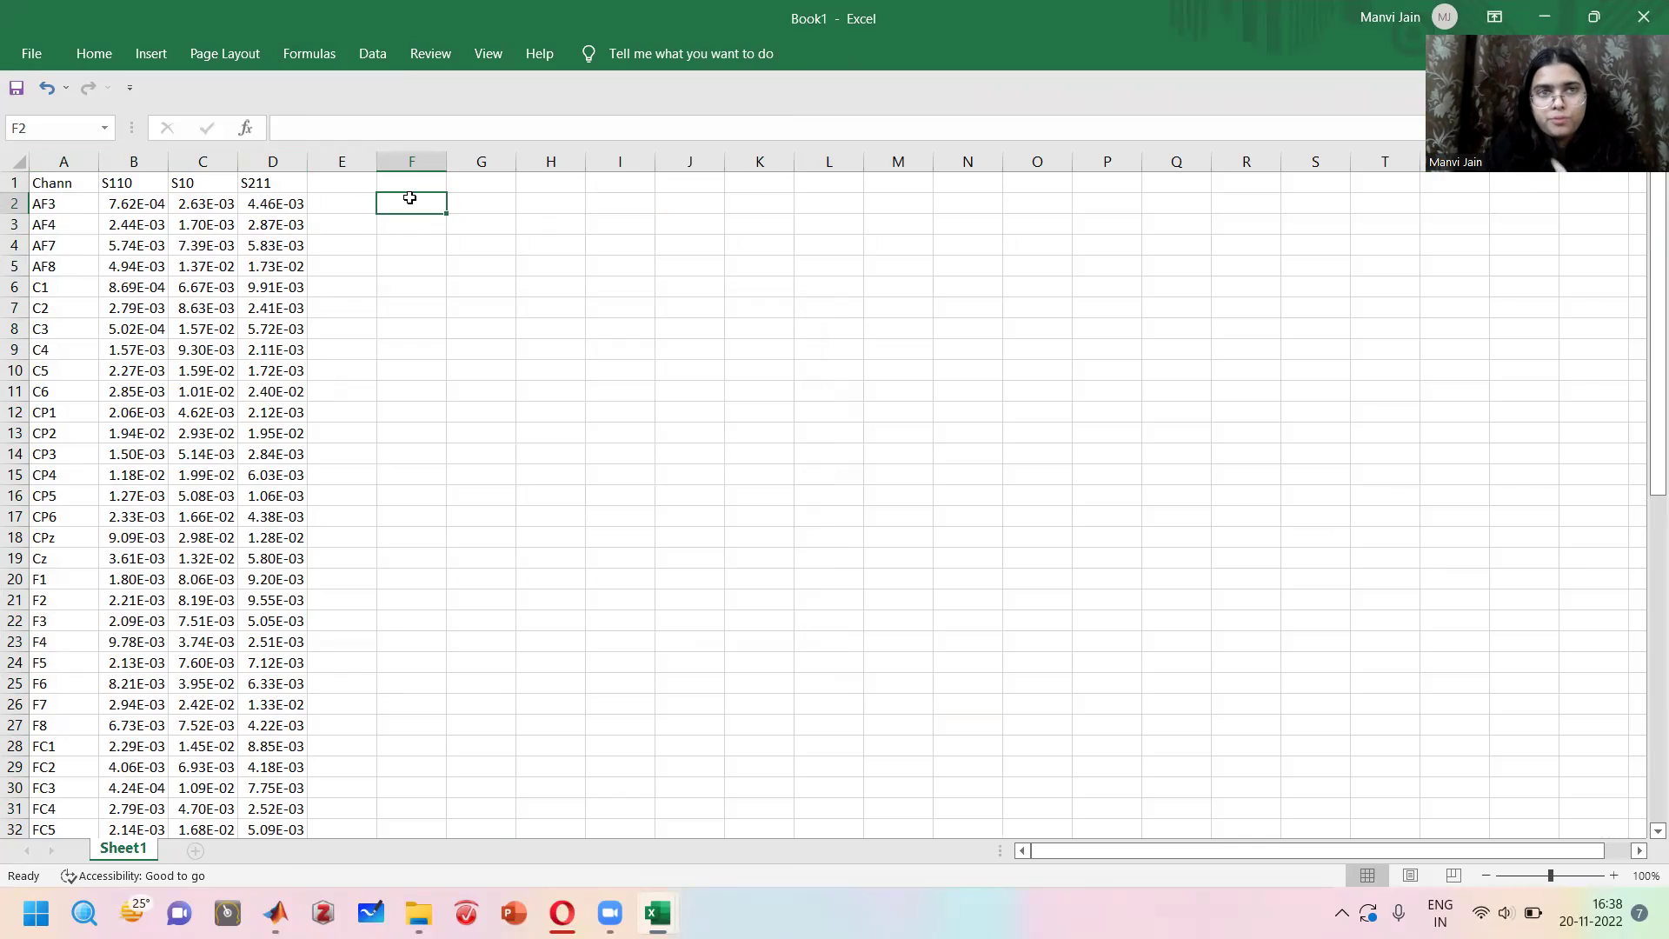
pyautogui.write('Frontopolar')
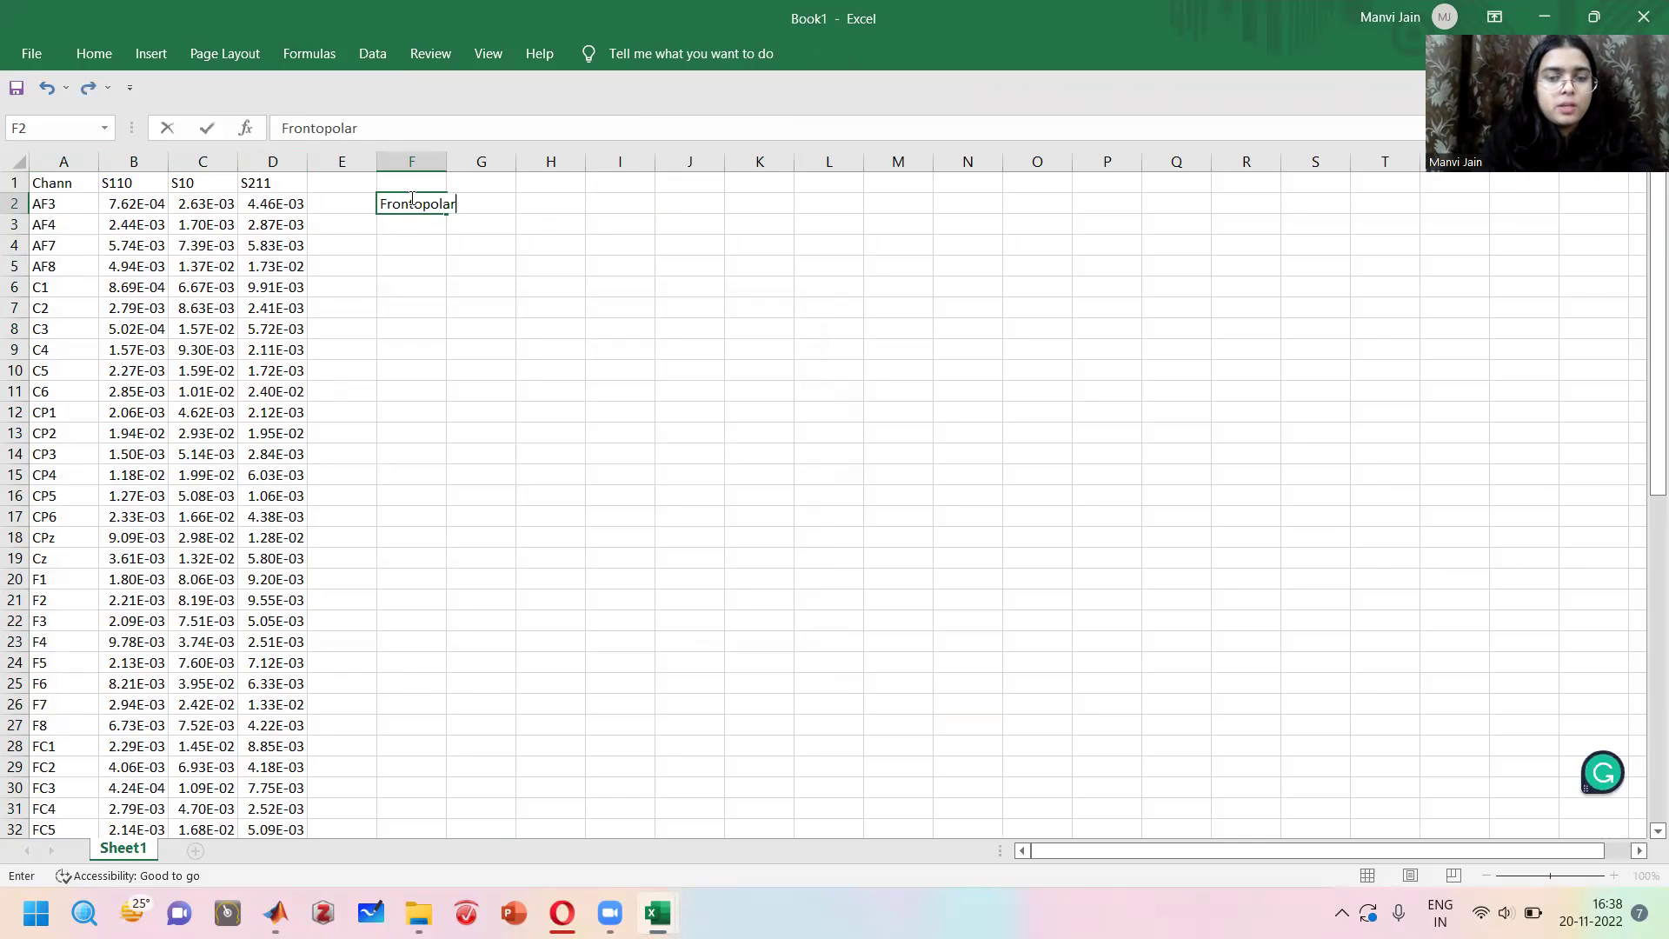
pyautogui.press('Return')
pyautogui.write('Frontal')
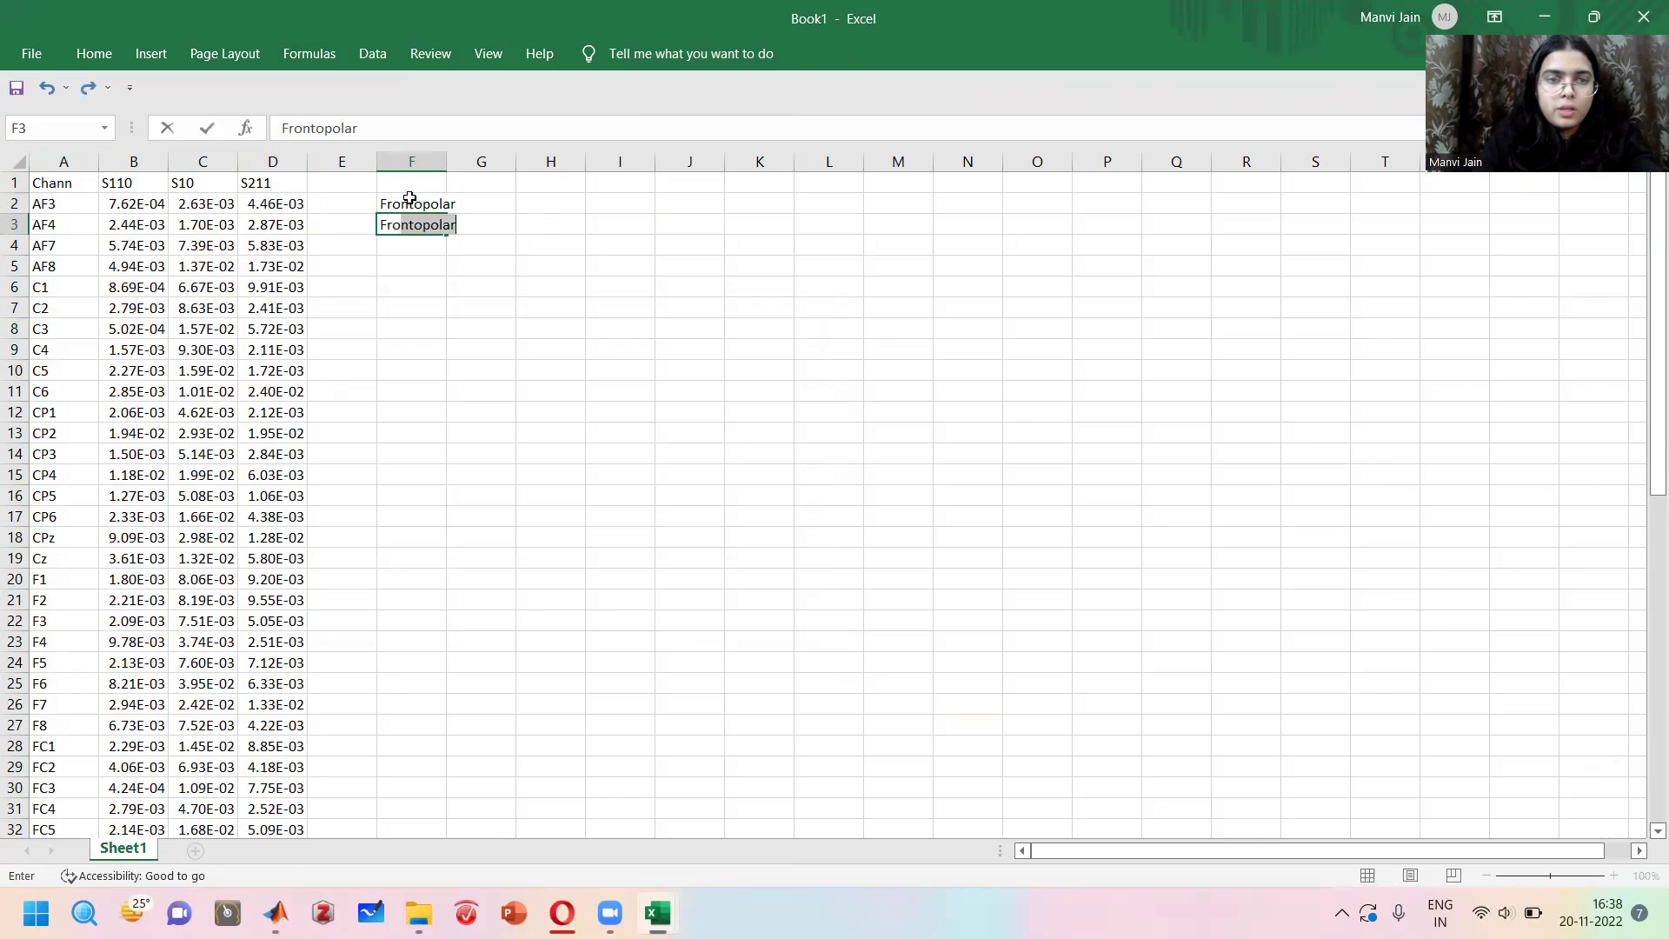
pyautogui.press('Return')
pyautogui.write('T')
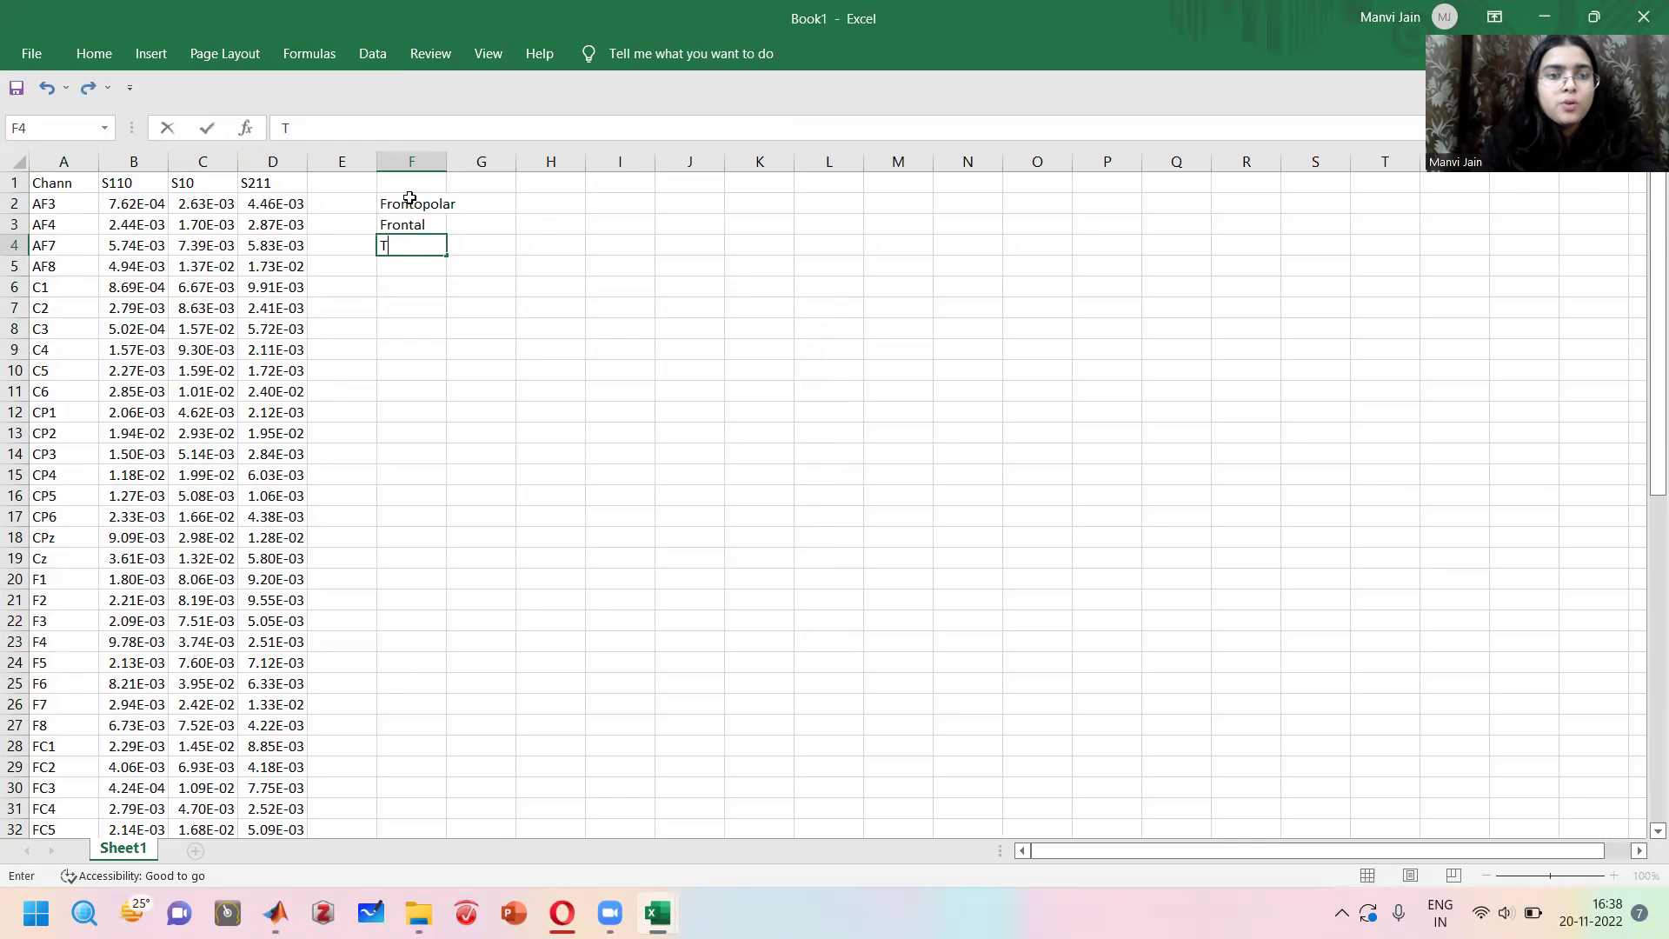
pyautogui.write('enmporal')
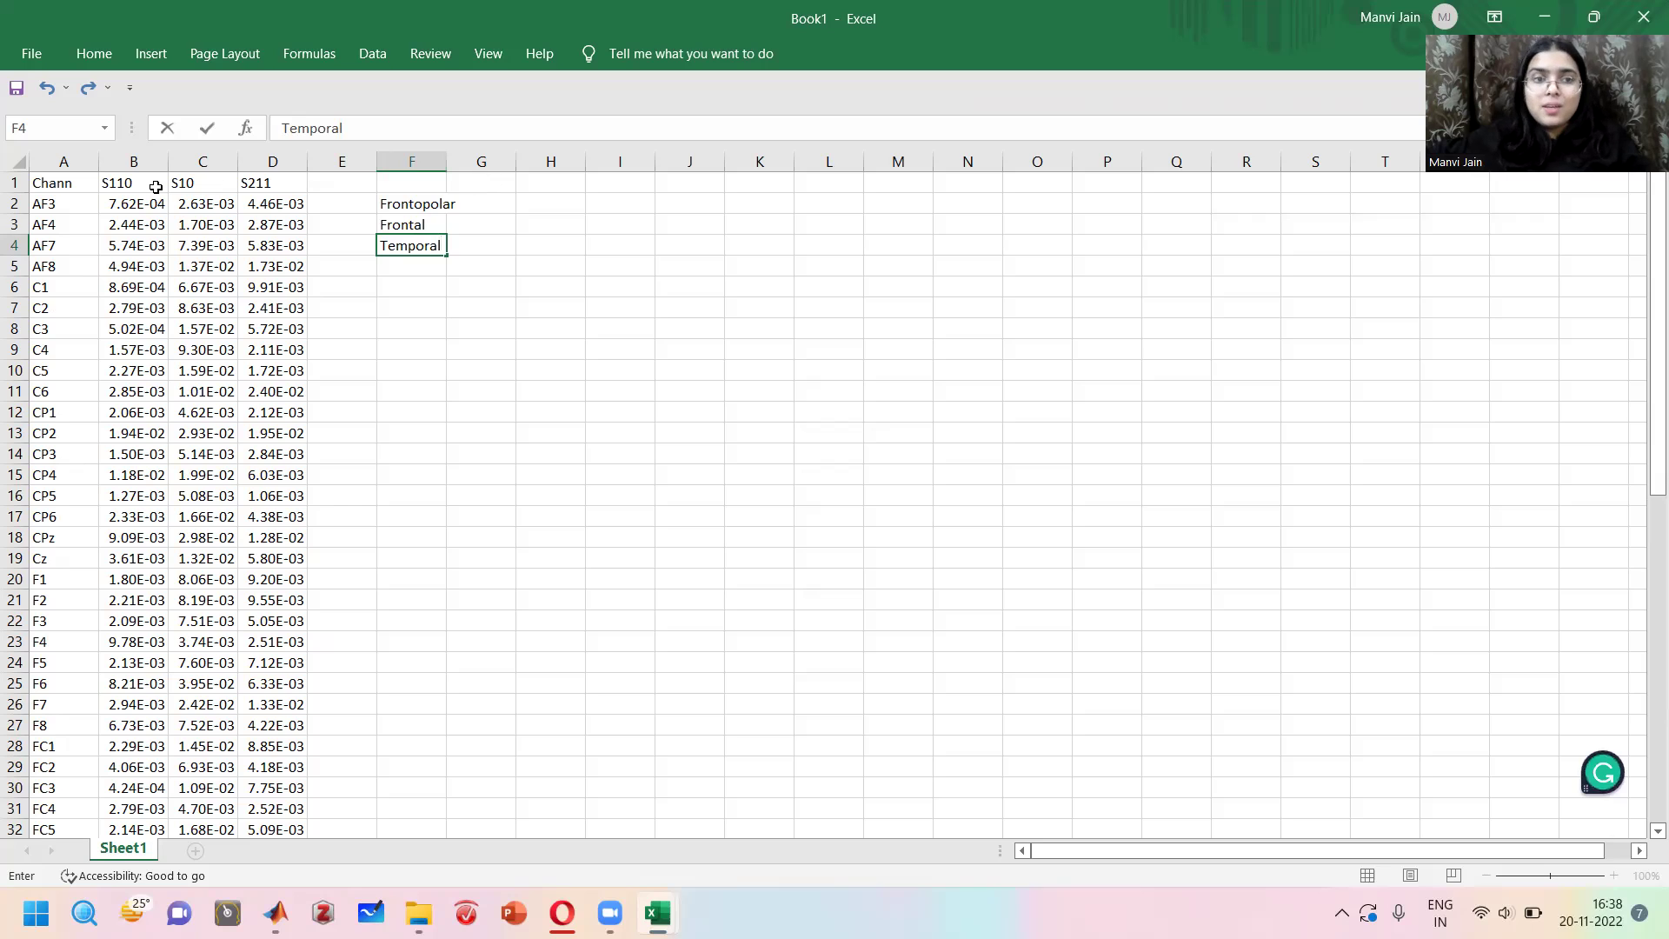
# Copy the event headers from B1:D1 to G1:I1 and change their order to S10, S110, S211.
pyautogui.moveTo(156, 187); pyautogui.dragTo(253, 184)
pyautogui.hotkey('ctrl', 'c')
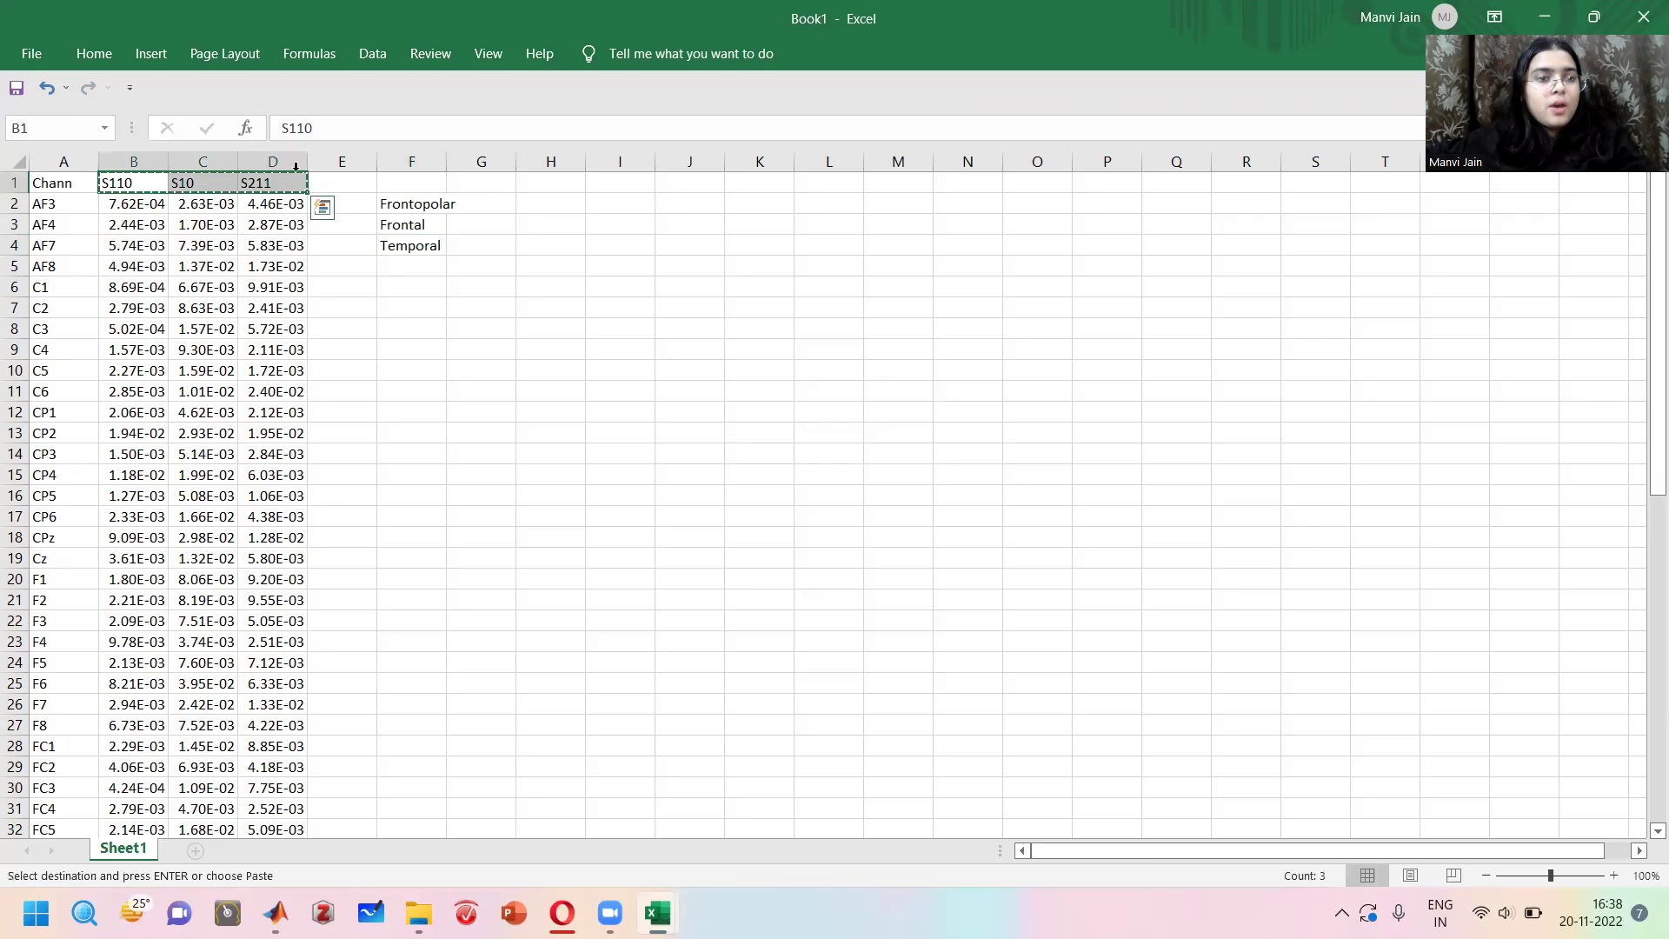
pyautogui.click(465, 189)
pyautogui.hotkey('ctrl', 'v')
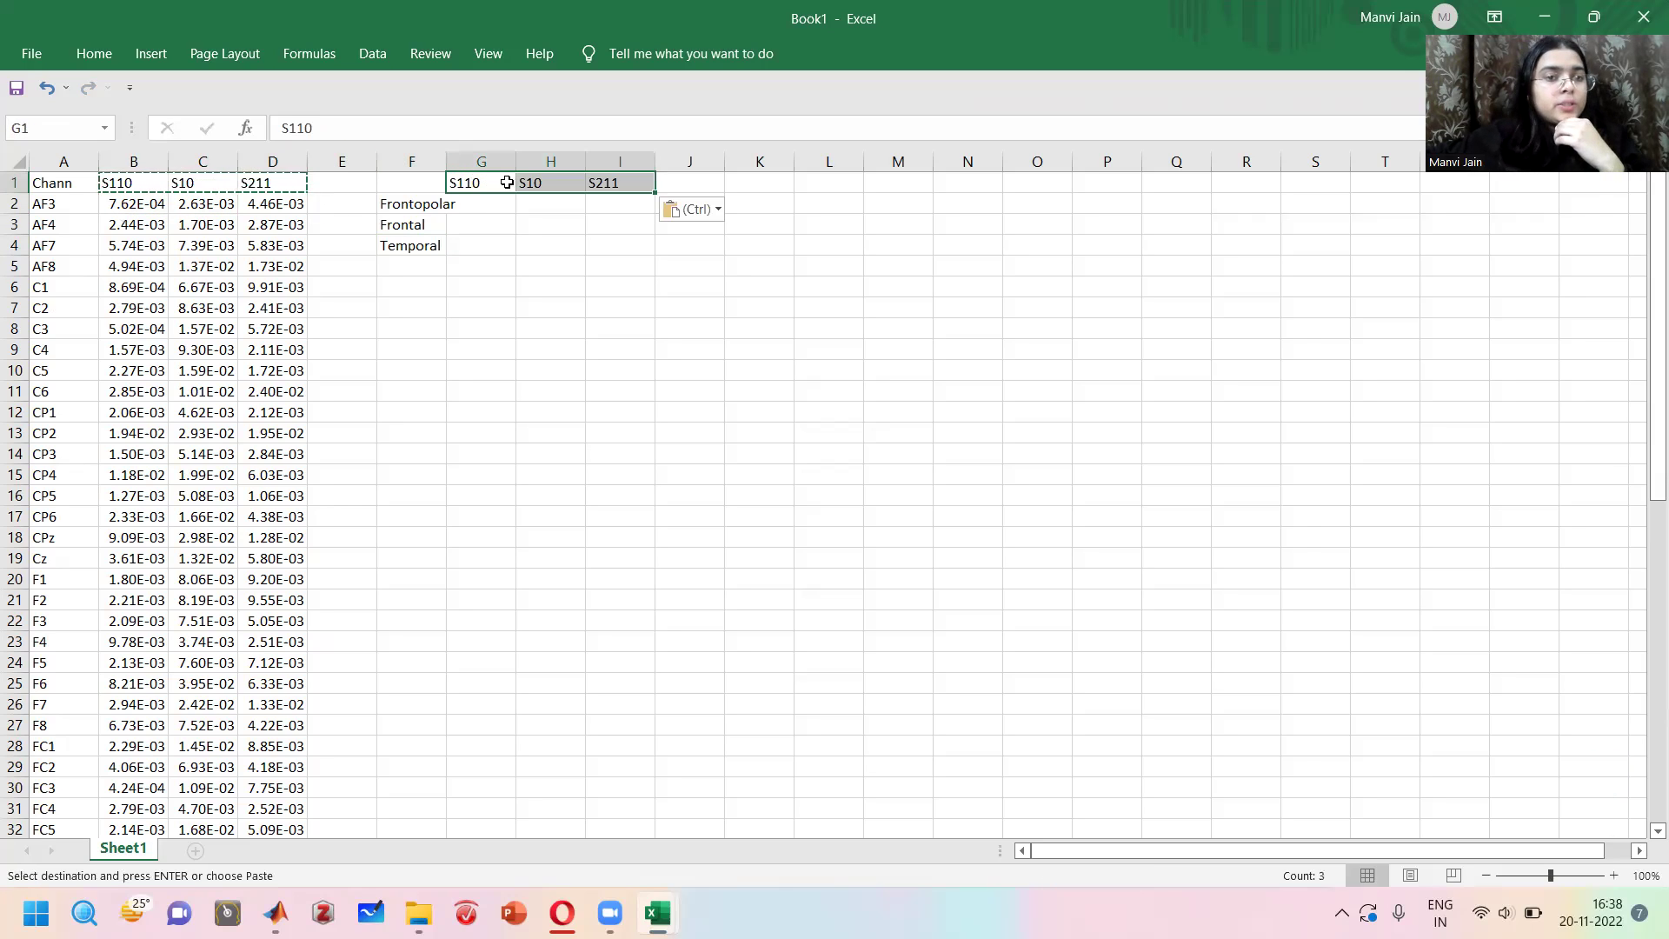
pyautogui.click(506, 183)
pyautogui.write('S2')
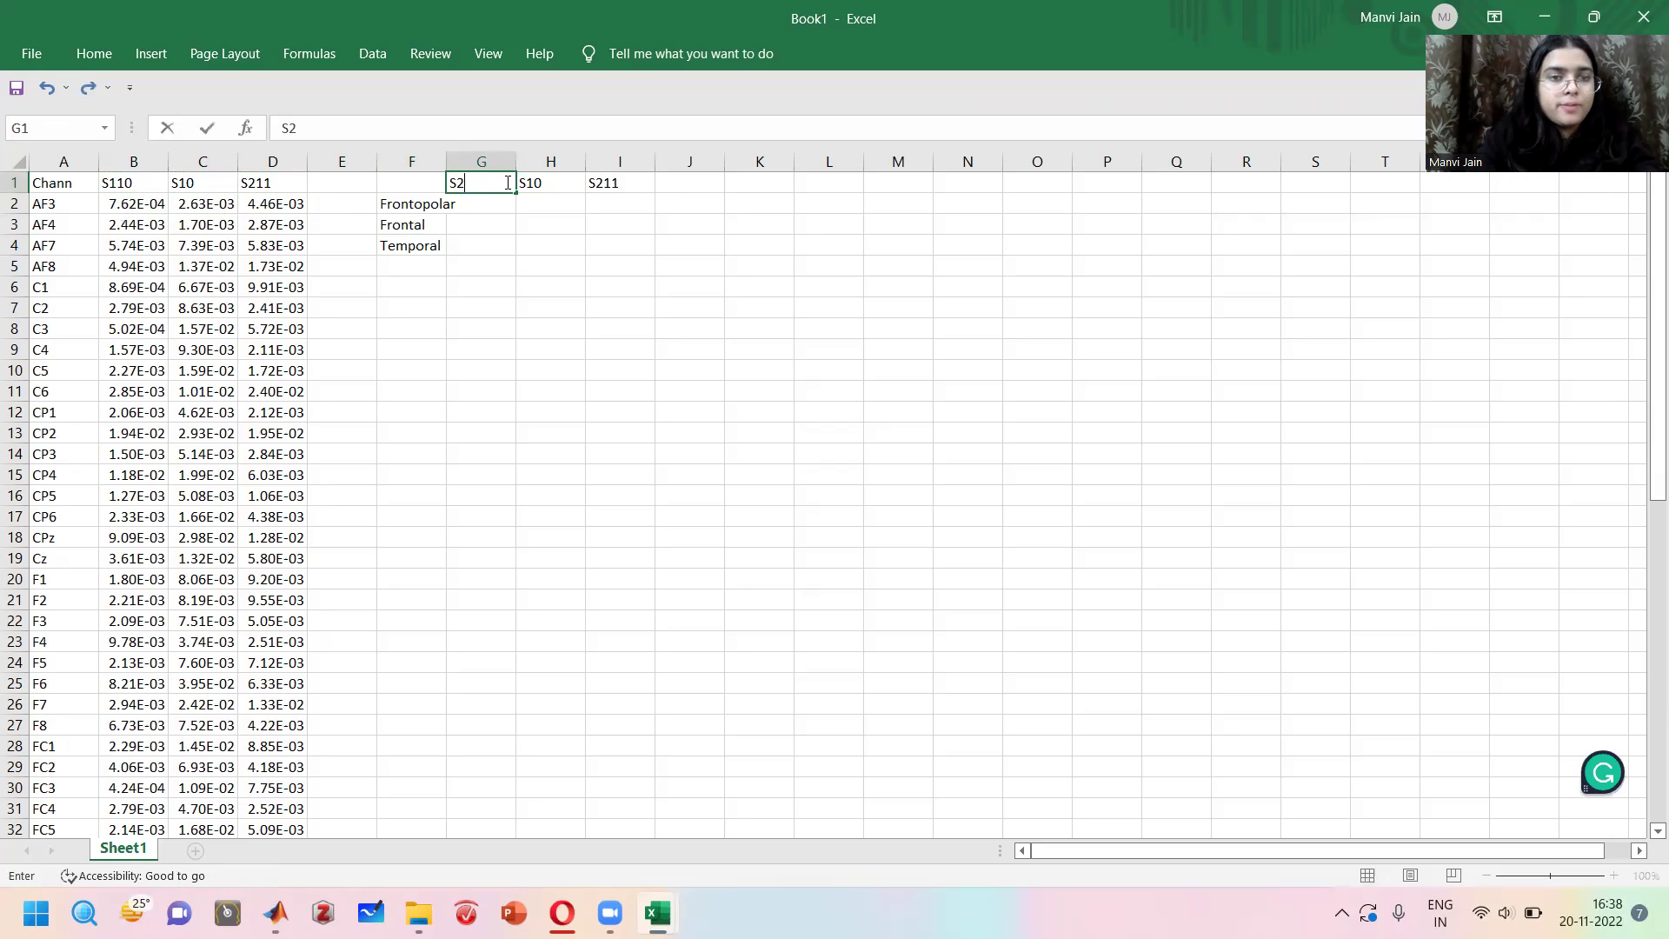
pyautogui.write('0')
pyautogui.press('Tab')
pyautogui.write('S110')
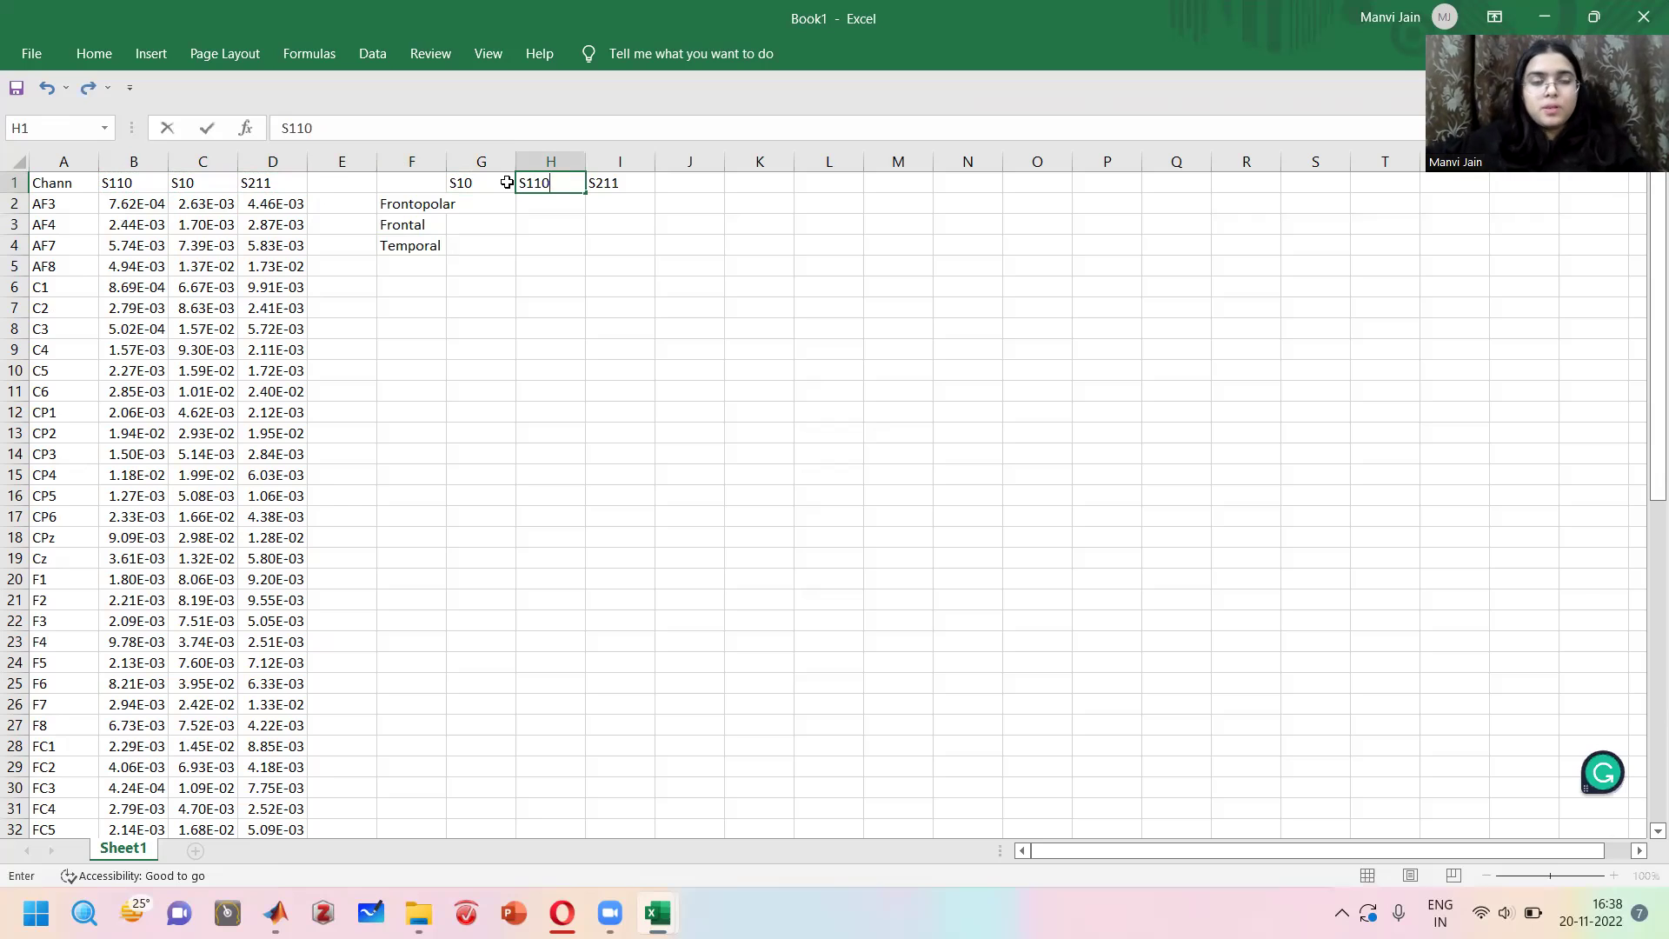
# Calculate the frontopolar S10 average in G2 with the AVERAGE function over C2:C5.
pyautogui.click(462, 211)
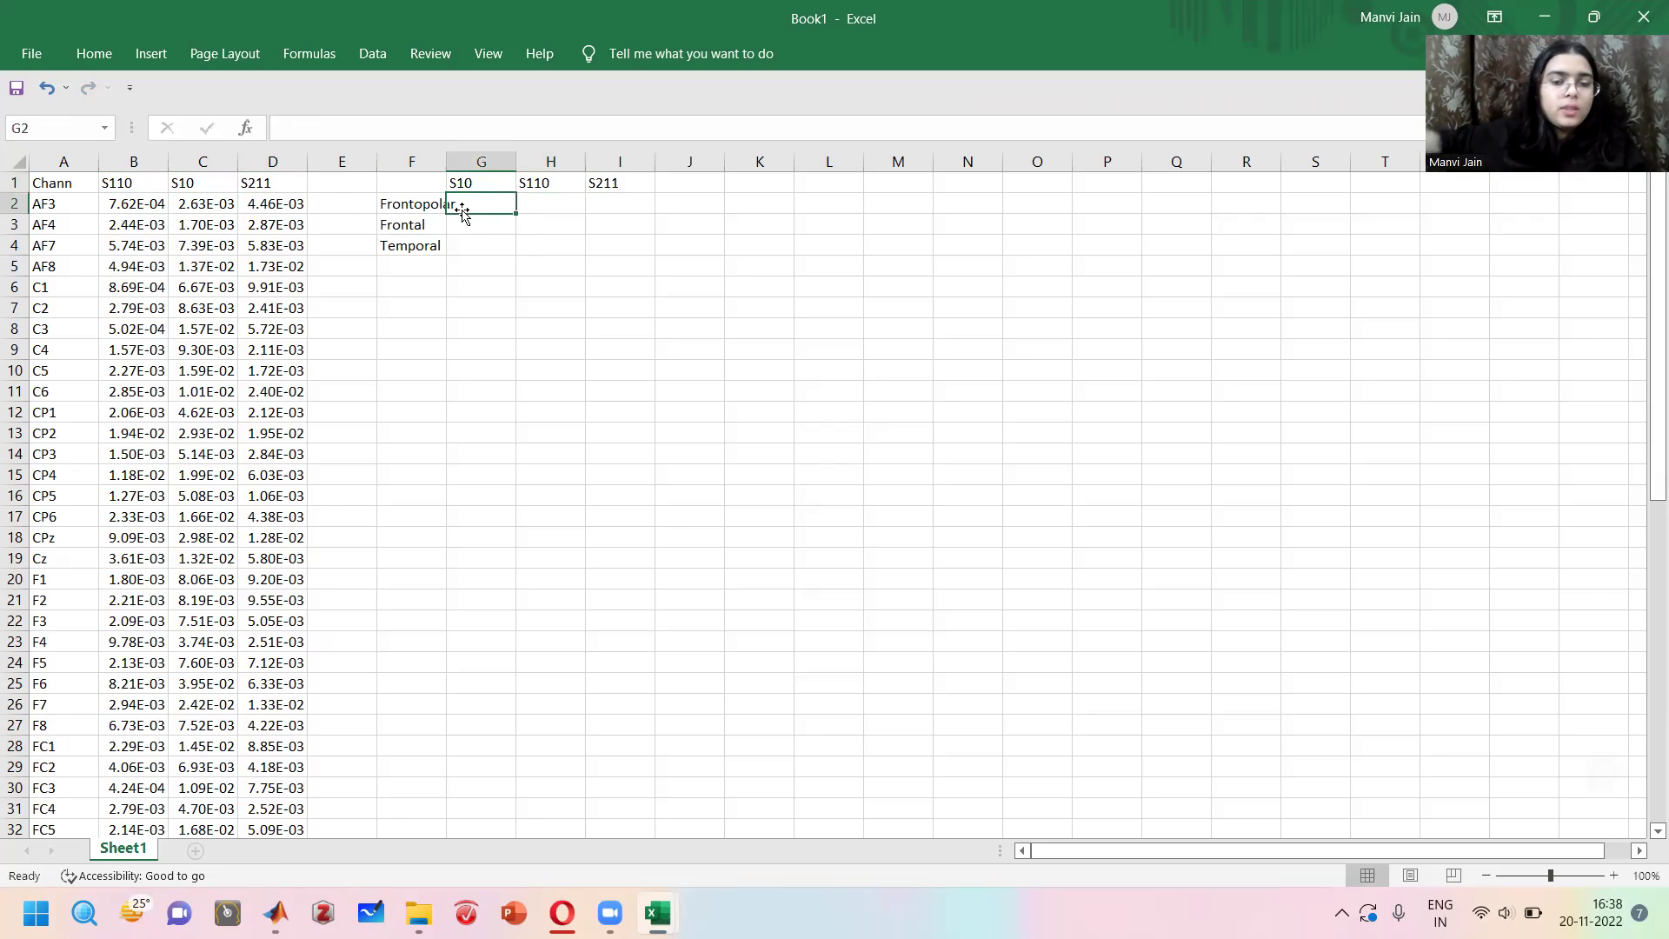
pyautogui.write('=averag')
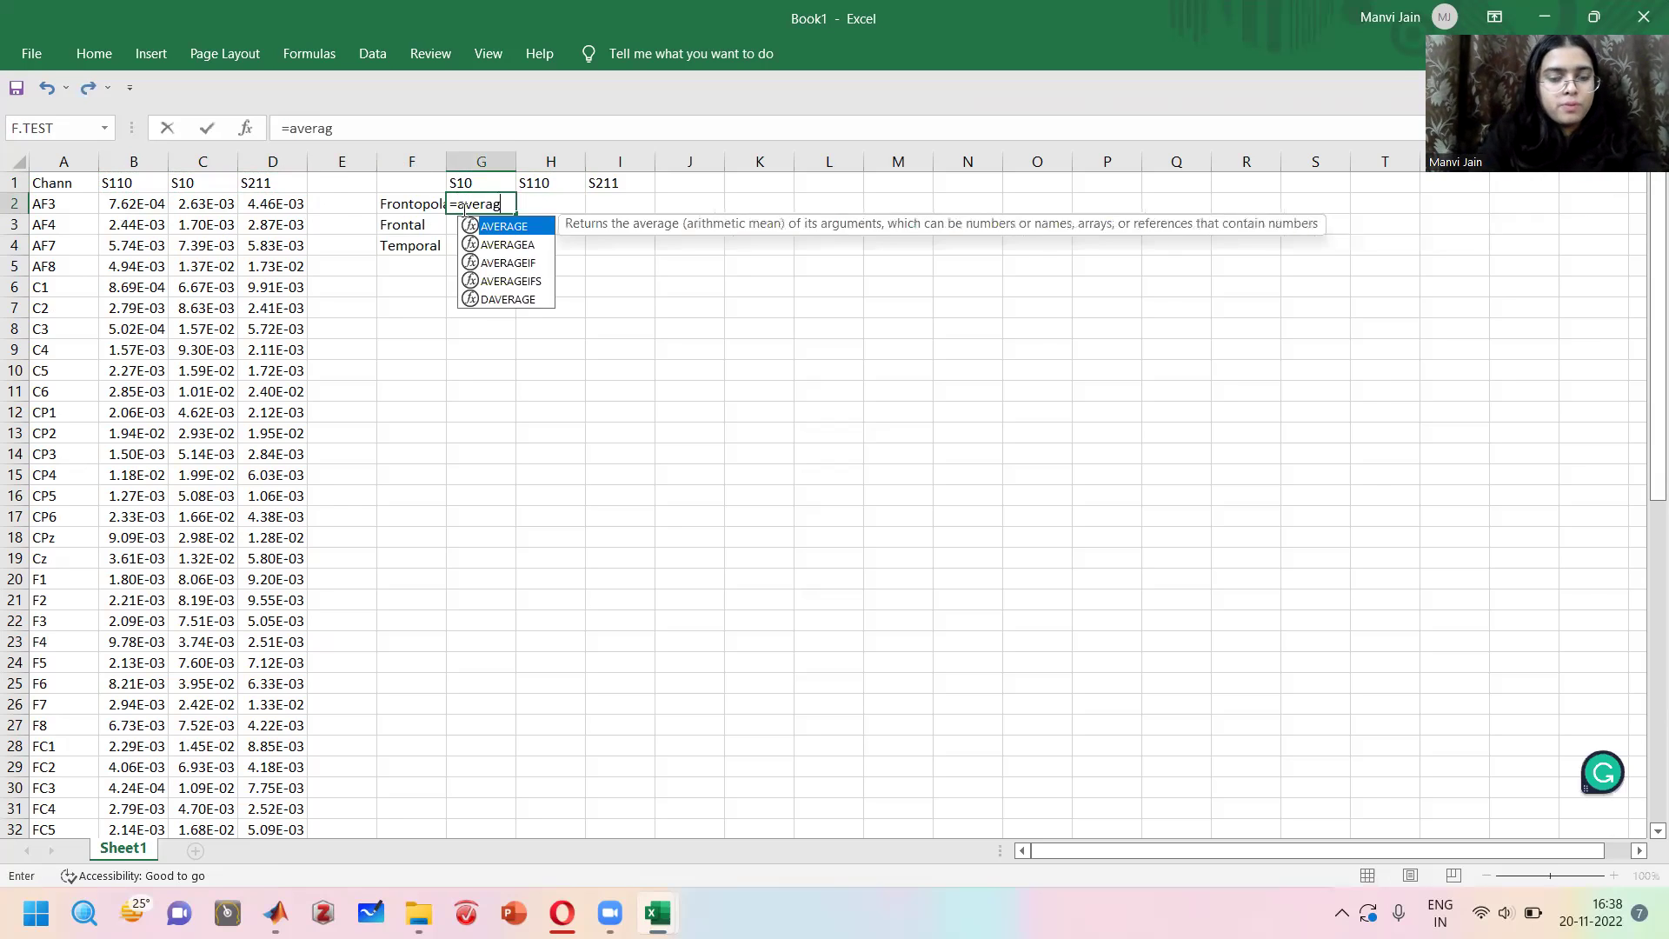
pyautogui.write('e()')
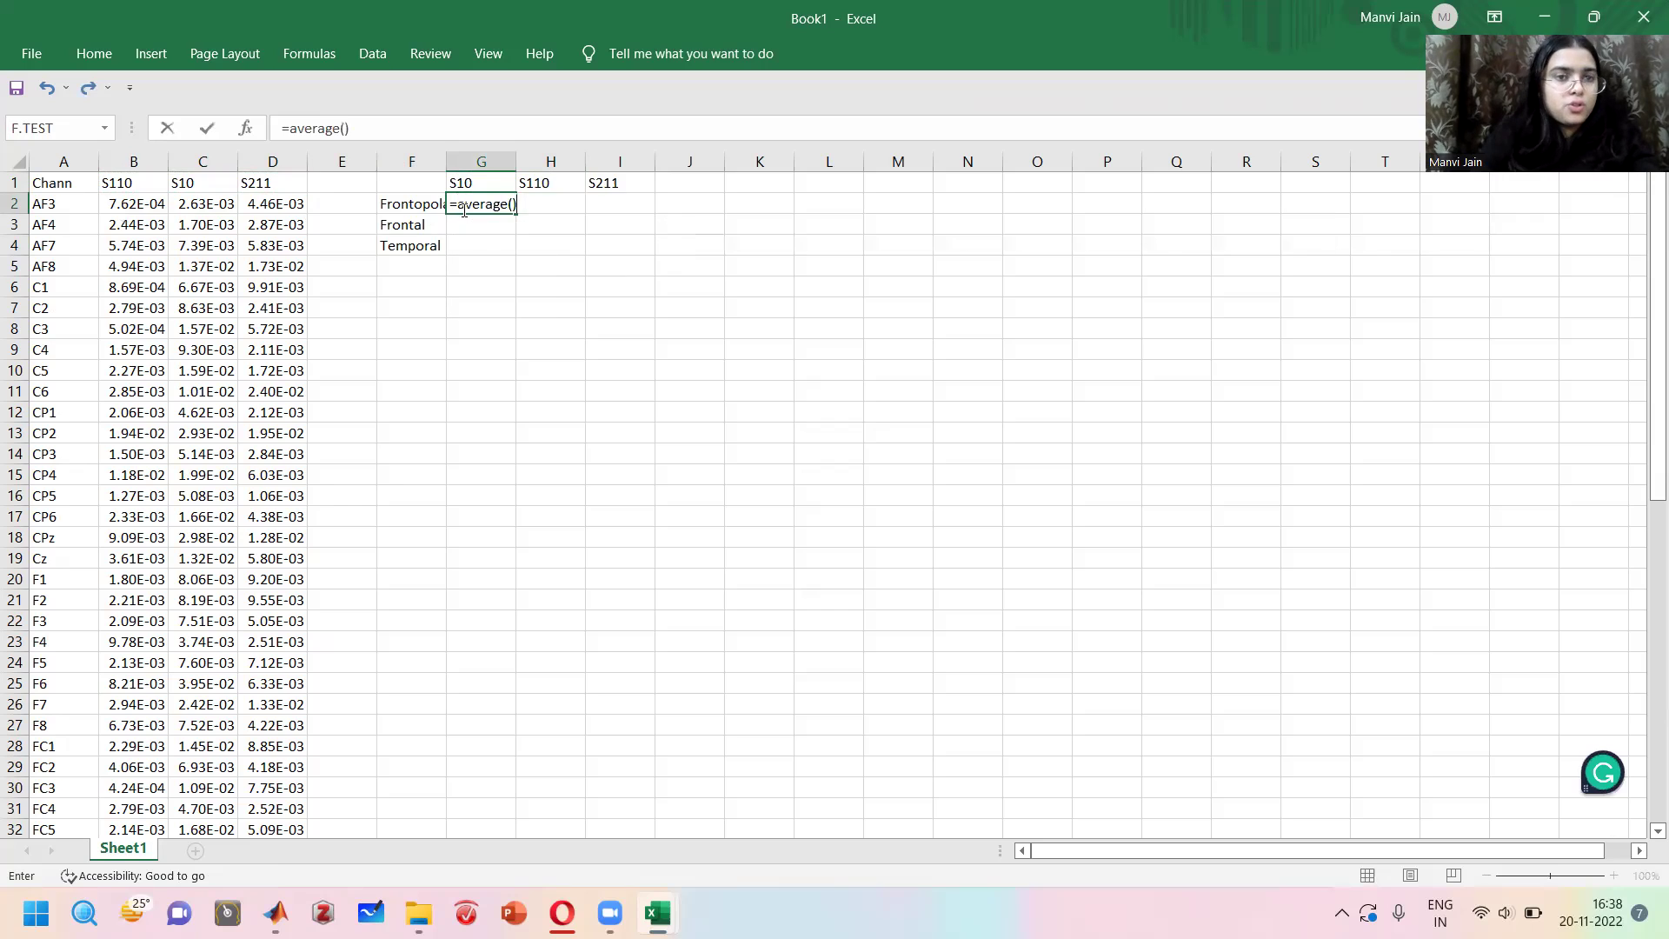
pyautogui.click(511, 205)
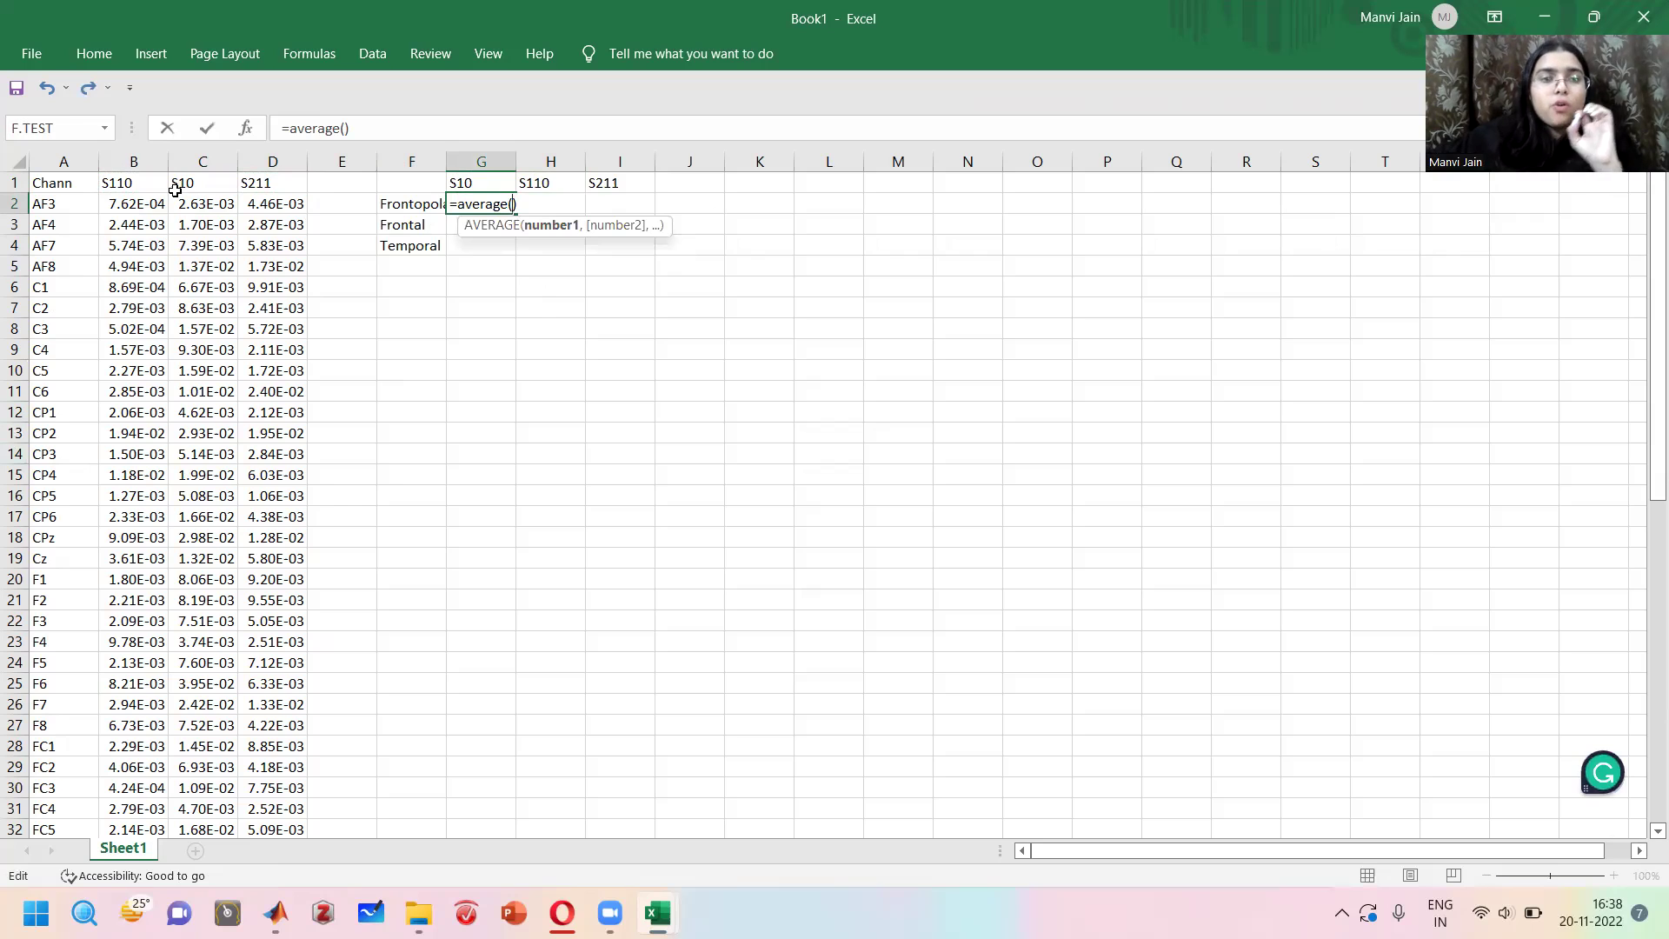
pyautogui.moveTo(130, 205); pyautogui.dragTo(129, 264)
pyautogui.moveTo(204, 205); pyautogui.dragTo(201, 263)
pyautogui.press('Return')
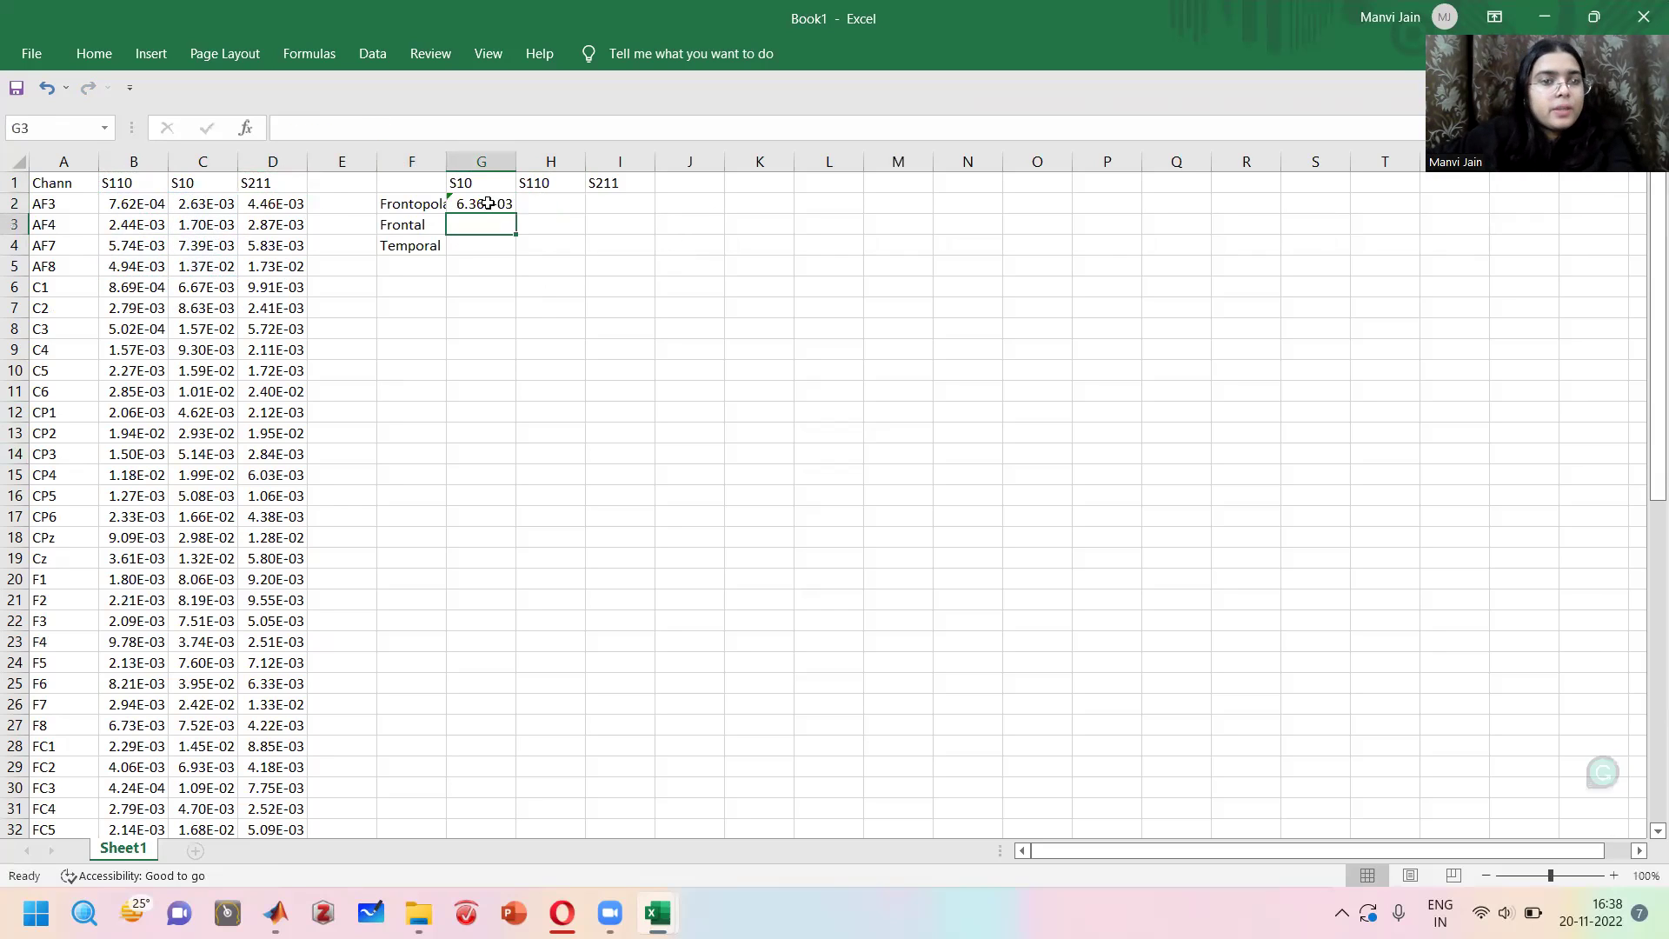
# Fill the G2 average formula into H2 and change its range to B2:B5 for S110.
pyautogui.click(489, 203)
pyautogui.moveTo(515, 214); pyautogui.dragTo(556, 200)
pyautogui.doubleClick(555, 204)
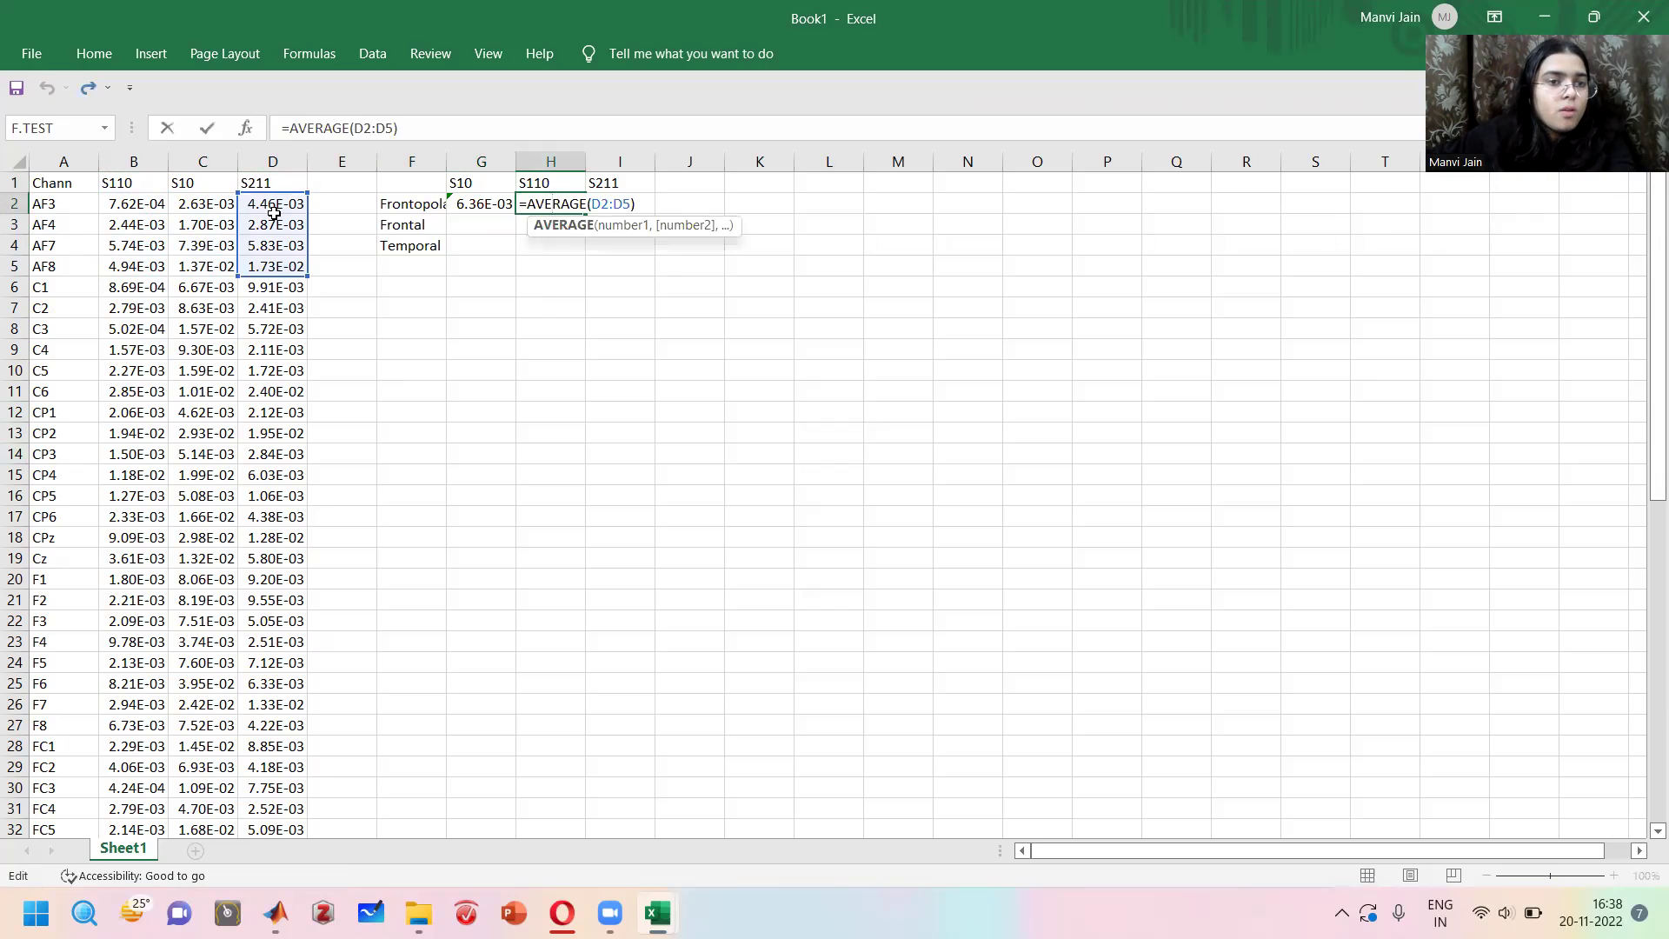
pyautogui.moveTo(273, 212); pyautogui.dragTo(134, 212)
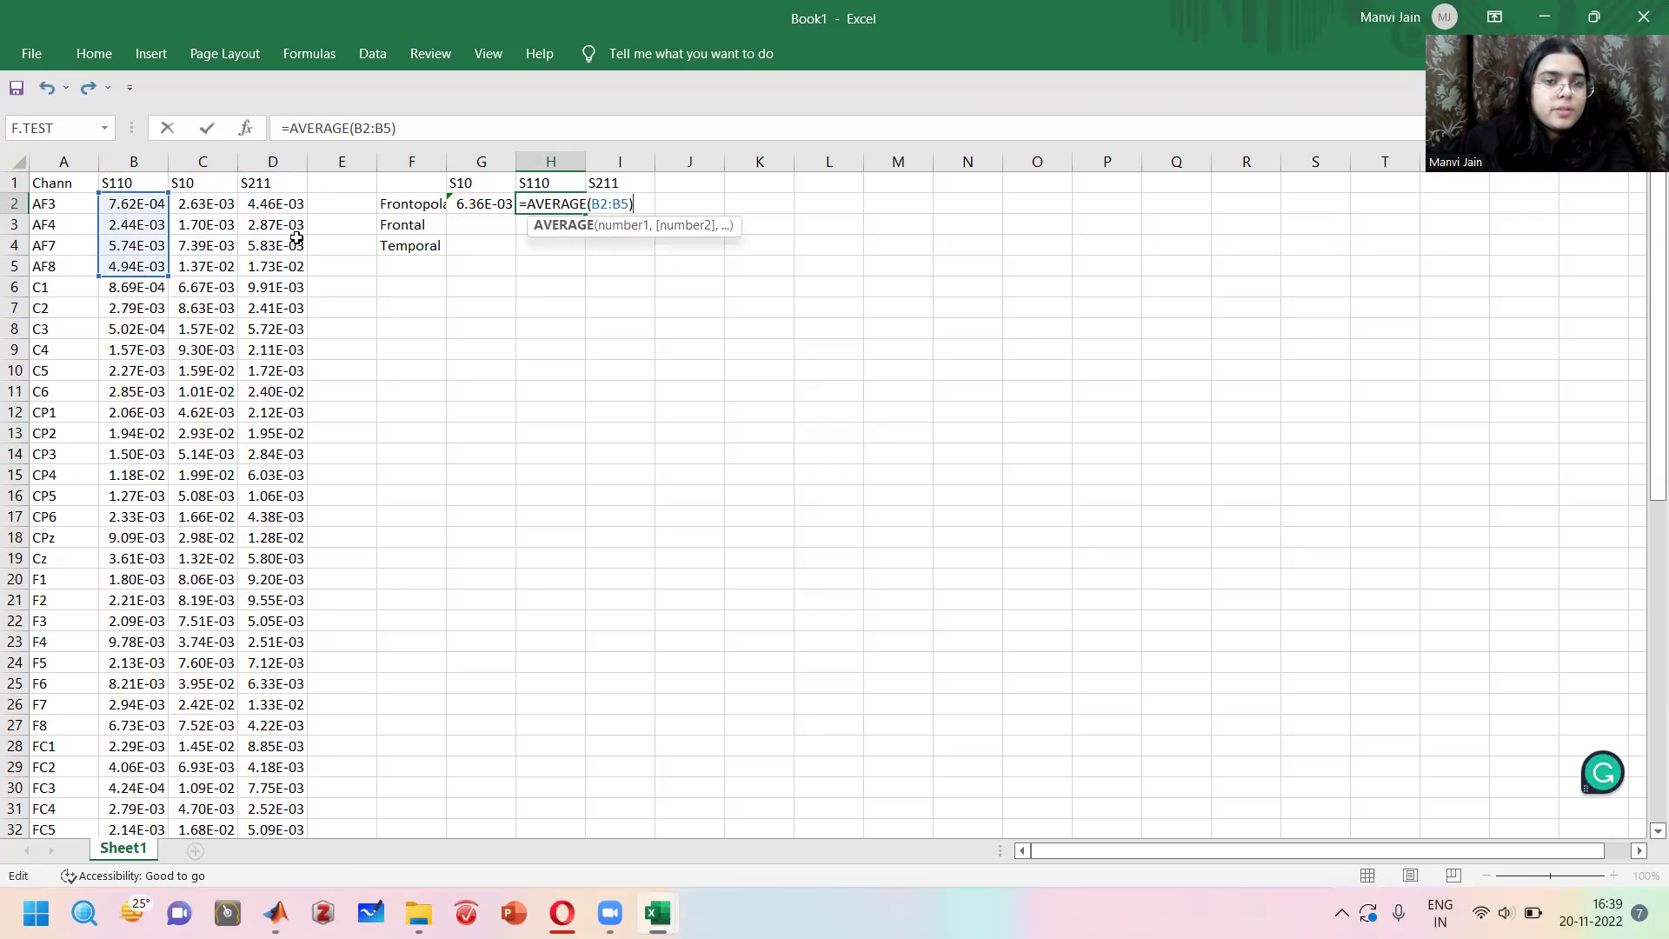
pyautogui.click(637, 321)
# Fill the H2 average formula into I2 and change its range to D2:D5 for S211.
pyautogui.click(552, 205)
pyautogui.moveTo(614, 214); pyautogui.dragTo(637, 218)
pyautogui.doubleClick(631, 204)
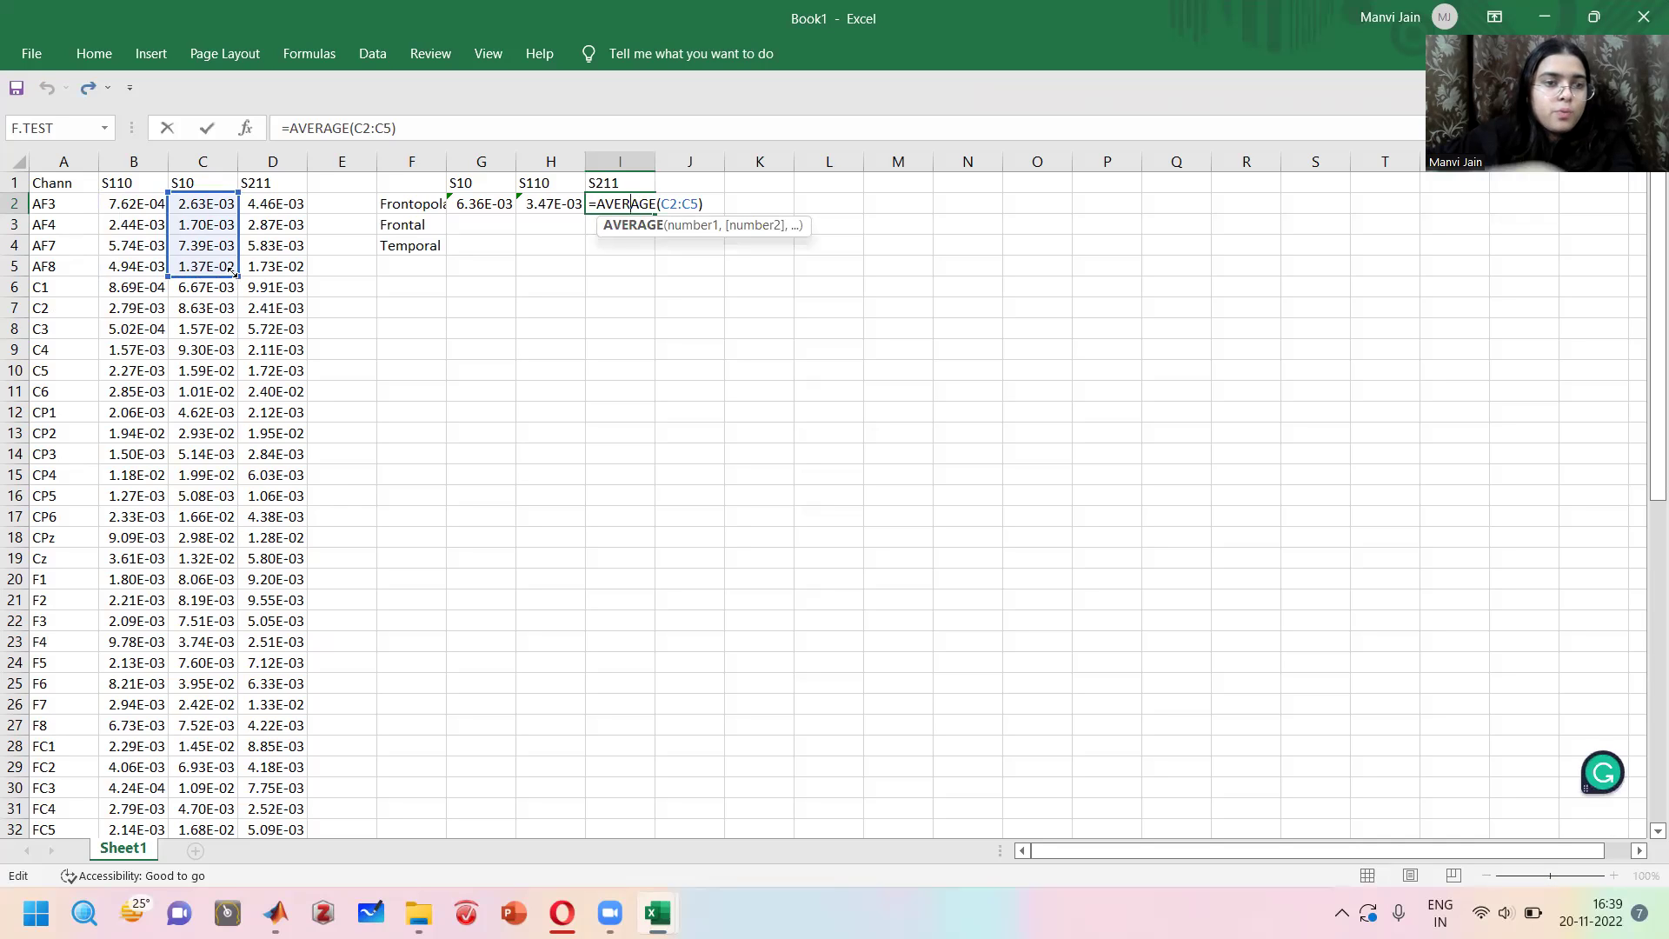
pyautogui.moveTo(233, 272); pyautogui.dragTo(304, 271)
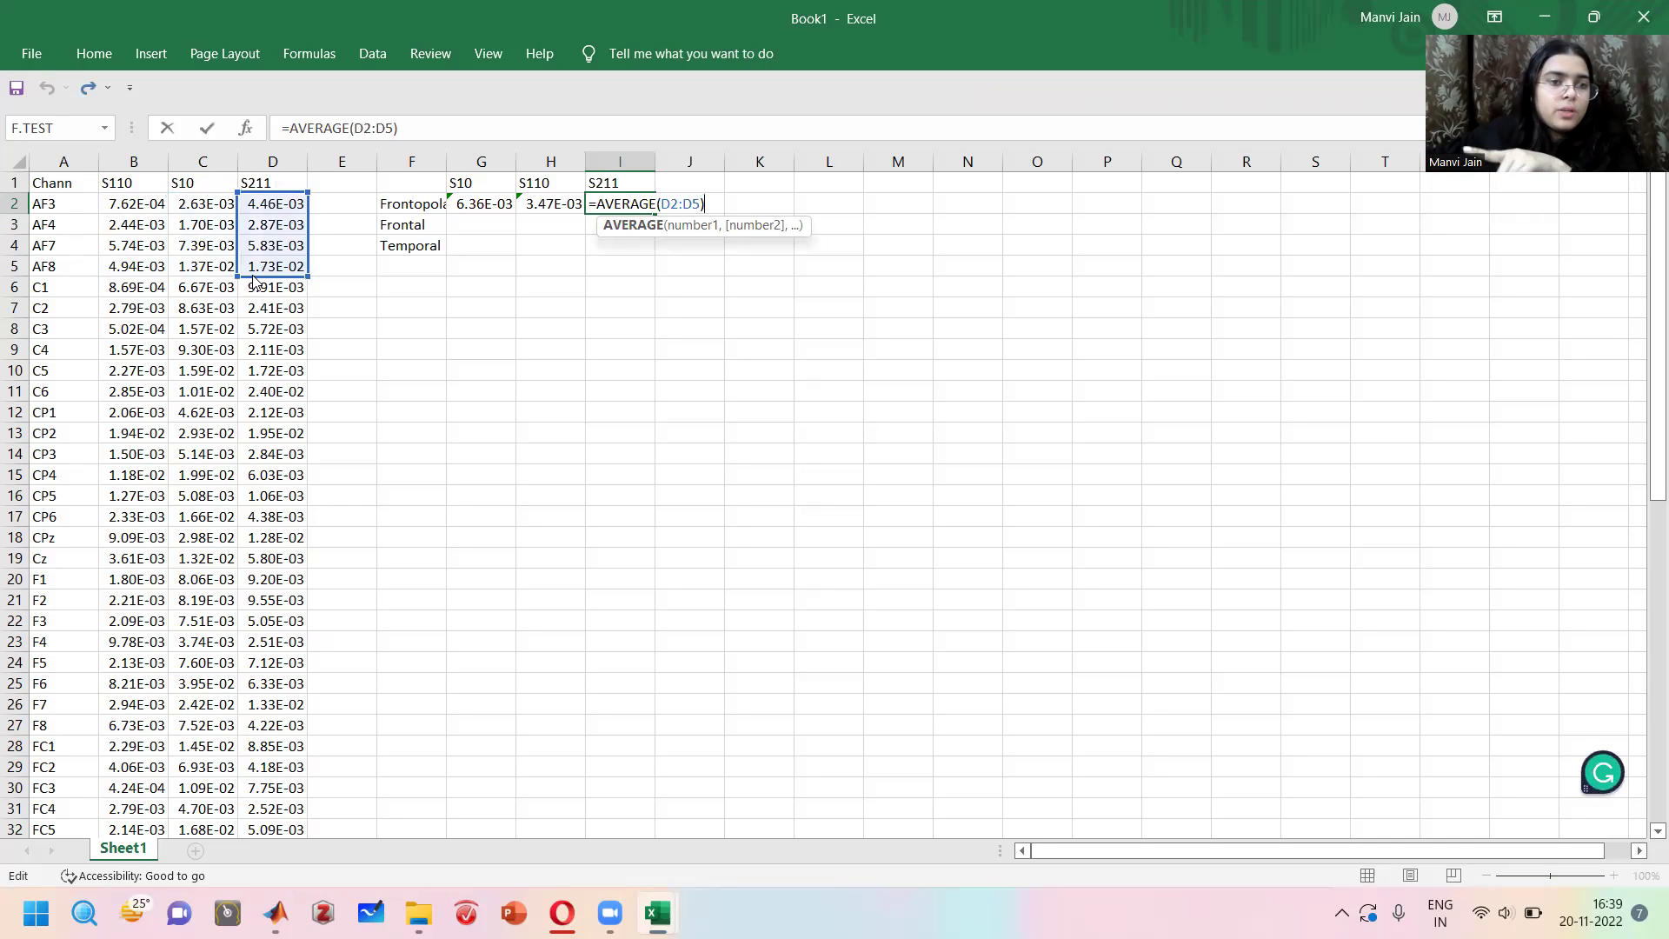
# Move the S10 column in front of the S110 column, then check the average formulas in G2 and H2.
pyautogui.click(193, 163)
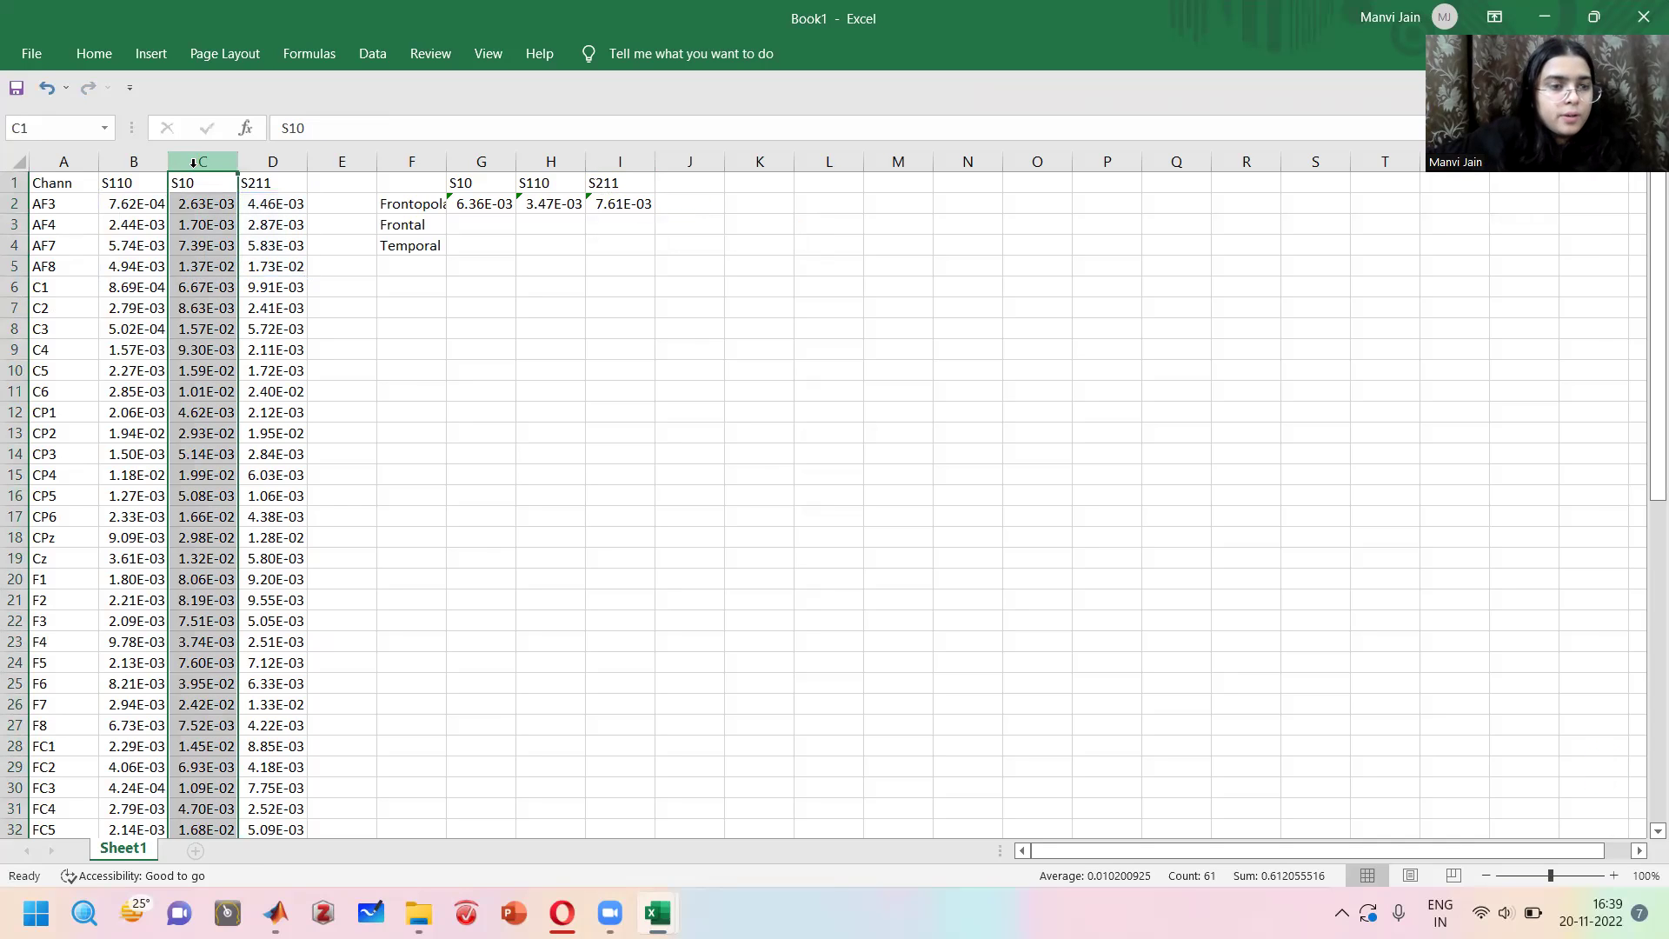
pyautogui.hotkey('ctrl', 'x')
pyautogui.click(129, 162)
pyautogui.rightClick(128, 162)
pyautogui.click(191, 339)
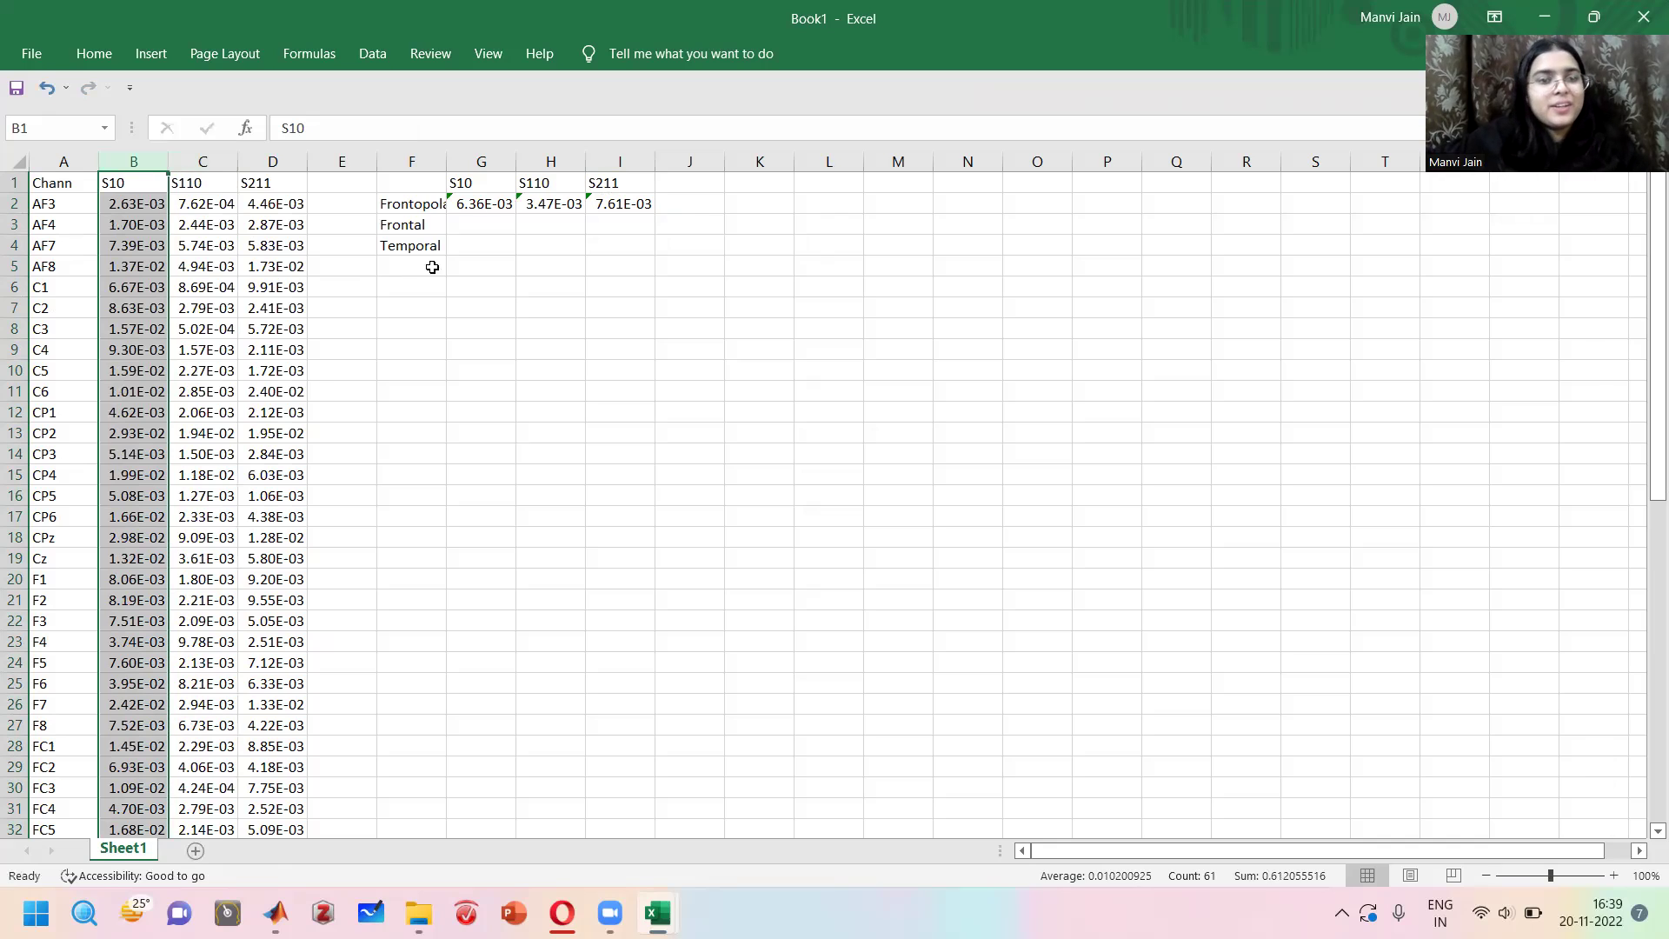
pyautogui.doubleClick(485, 205)
pyautogui.click(477, 346)
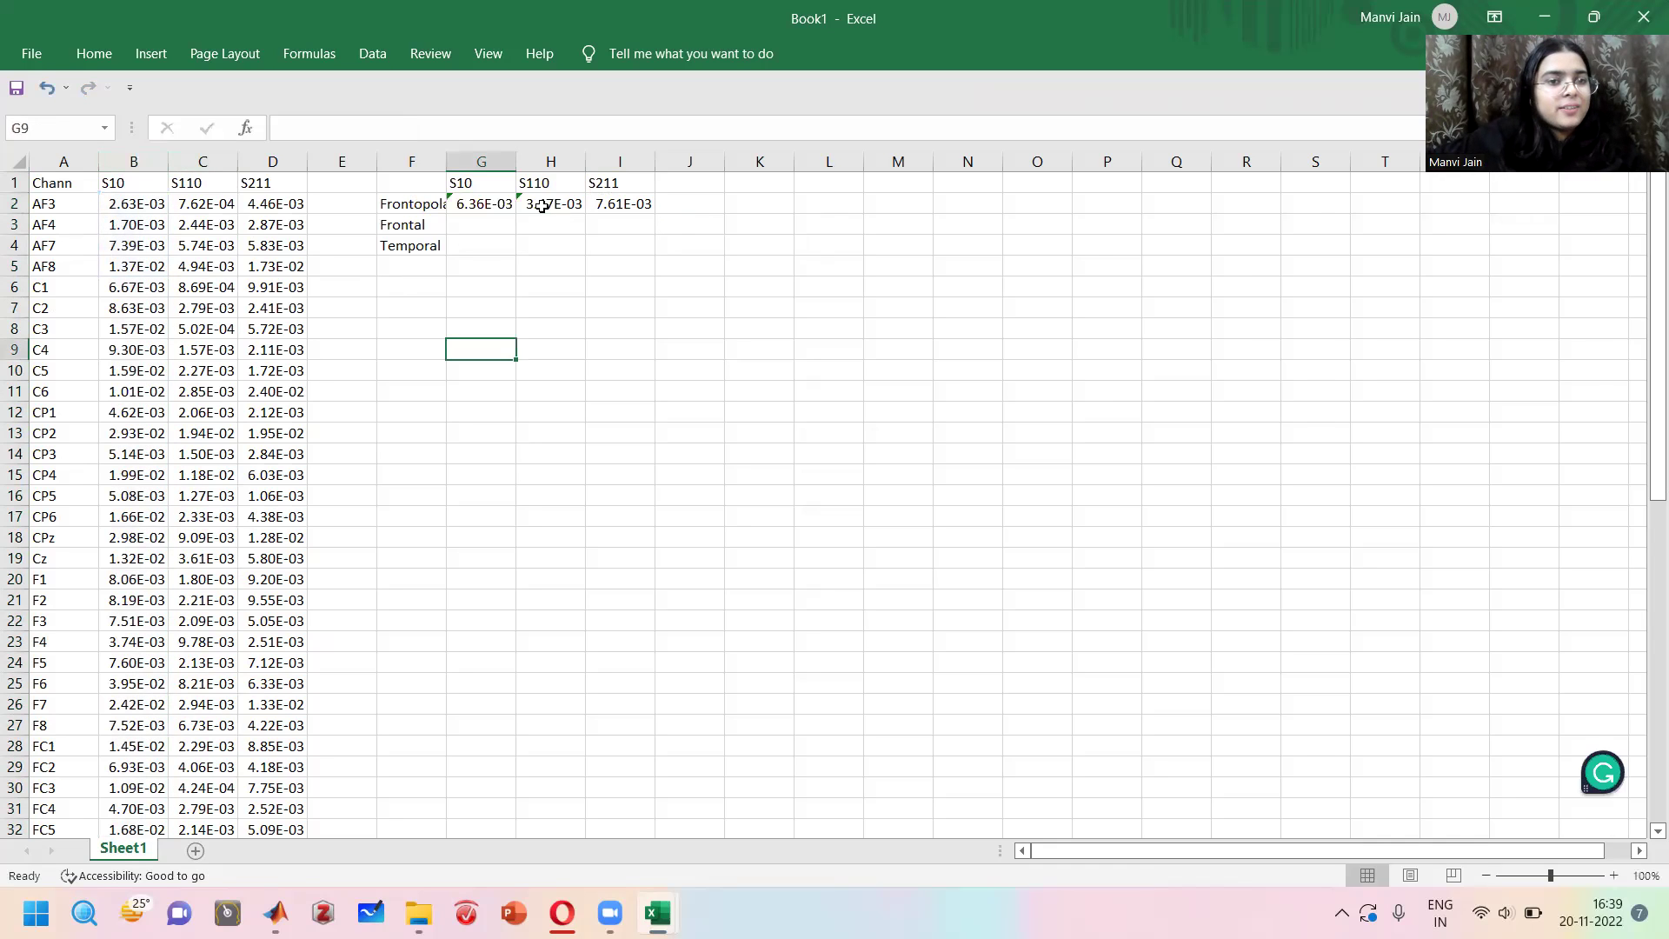
pyautogui.click(543, 191)
pyautogui.doubleClick(545, 202)
pyautogui.click(548, 369)
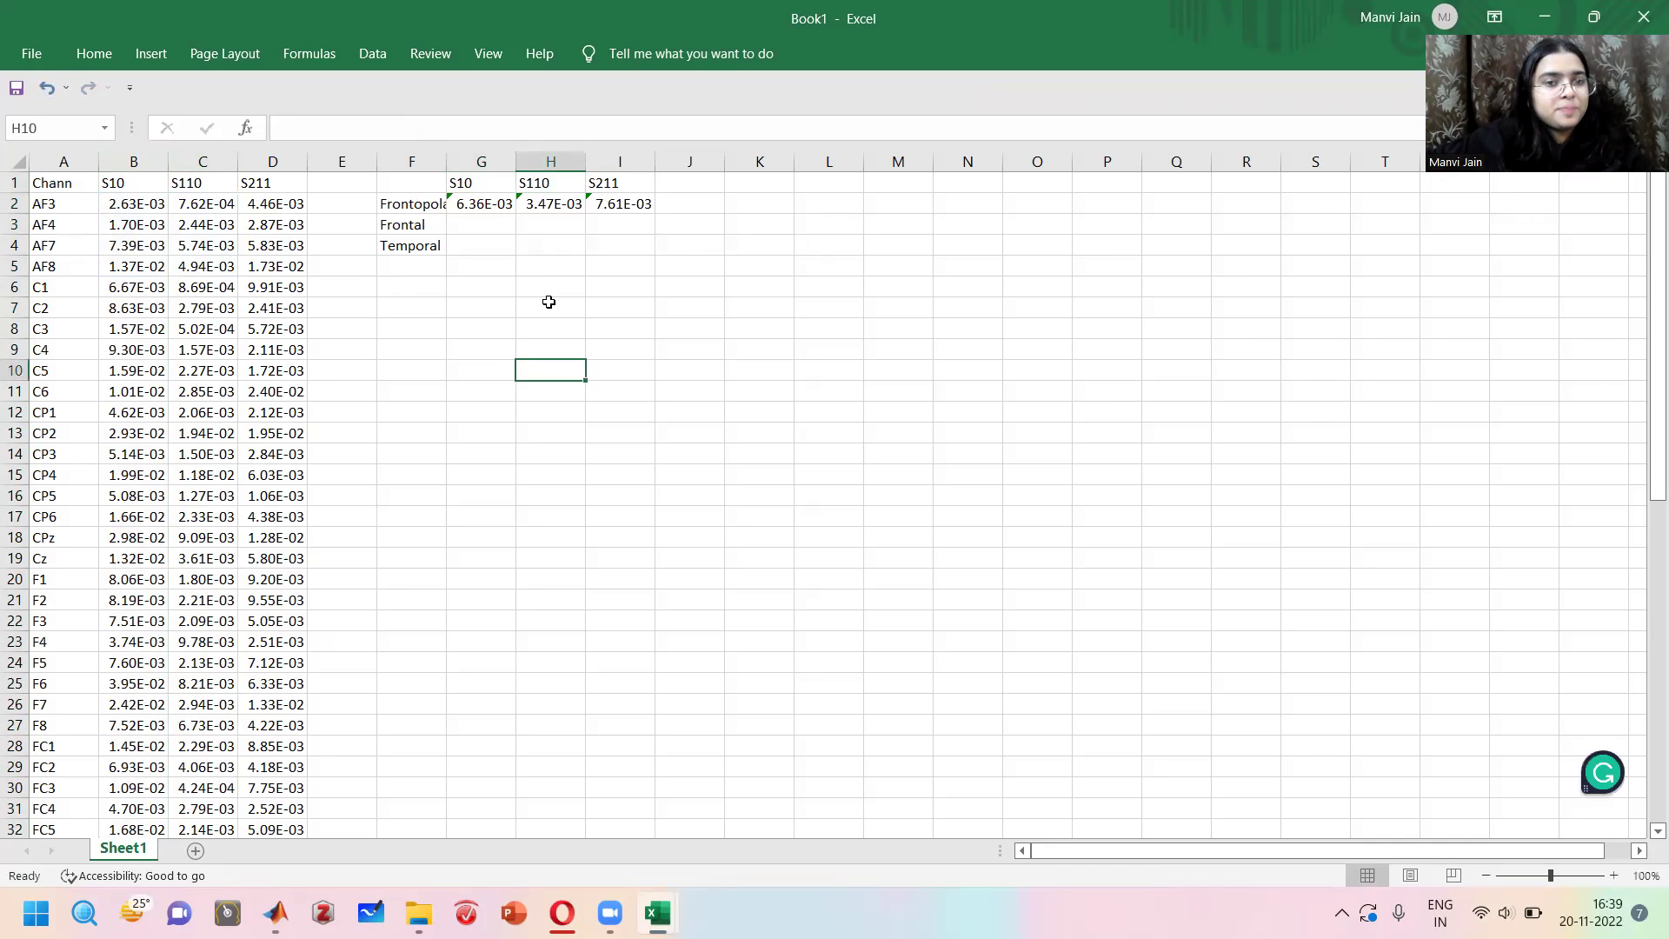
# Fill the average formula into G3, change its range to the F1 to F8 channels in B20:B27, and extend it across to I3.
pyautogui.click(506, 209)
pyautogui.moveTo(515, 212); pyautogui.dragTo(515, 231)
pyautogui.doubleClick(491, 224)
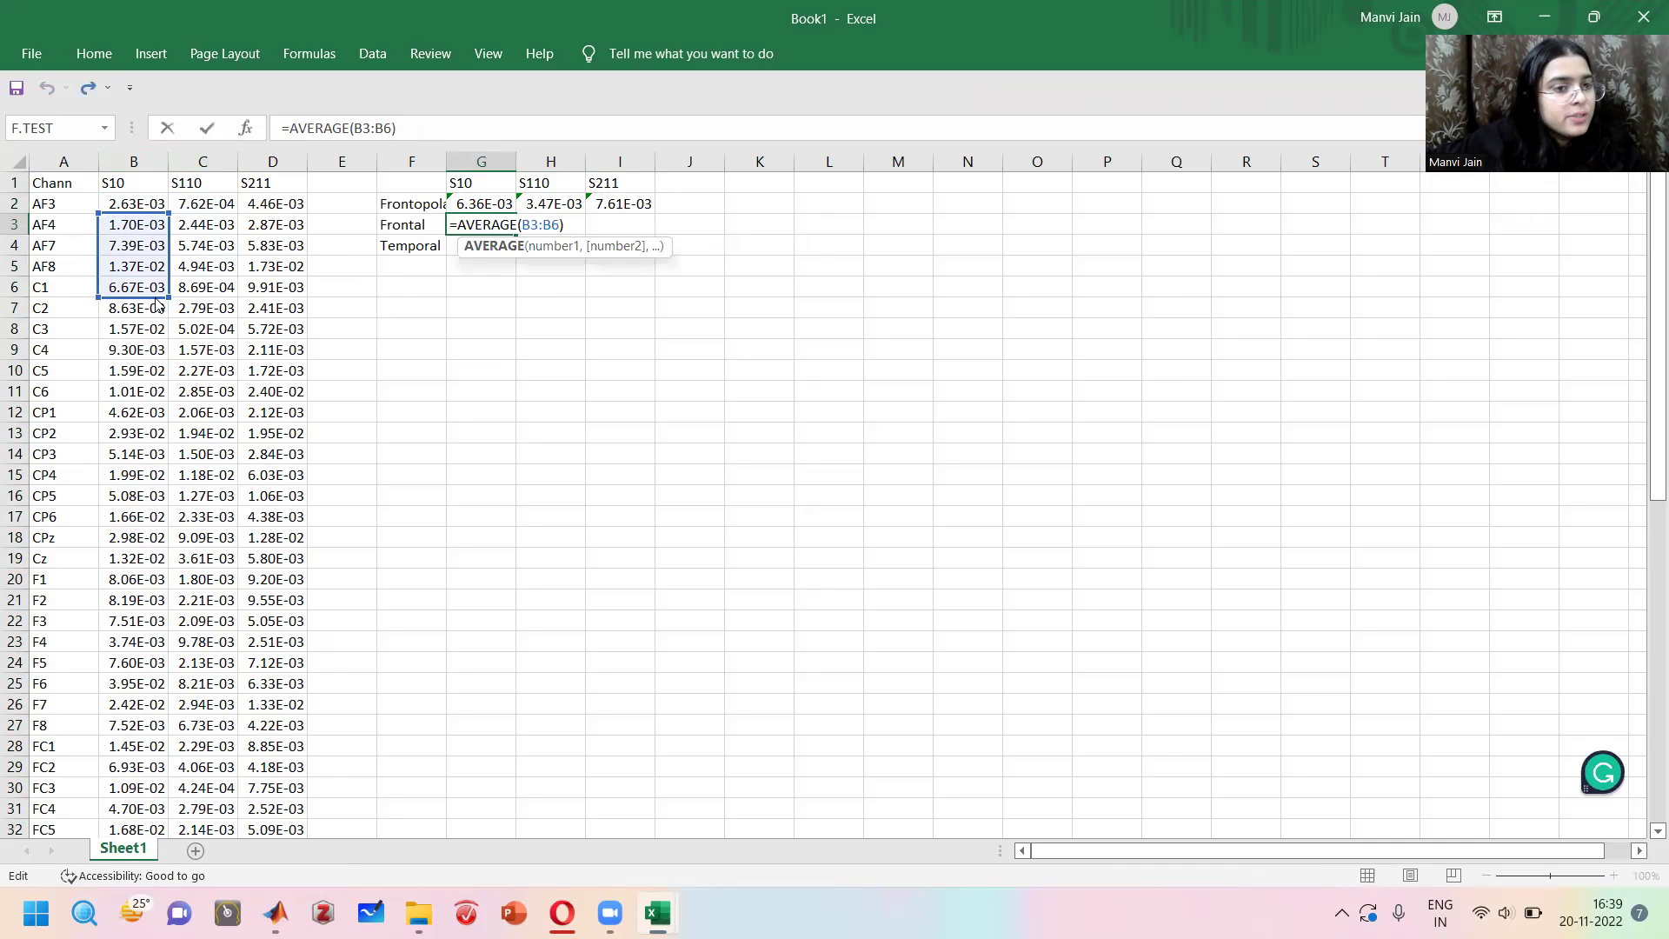
pyautogui.moveTo(156, 304); pyautogui.dragTo(163, 717)
pyautogui.click(548, 391)
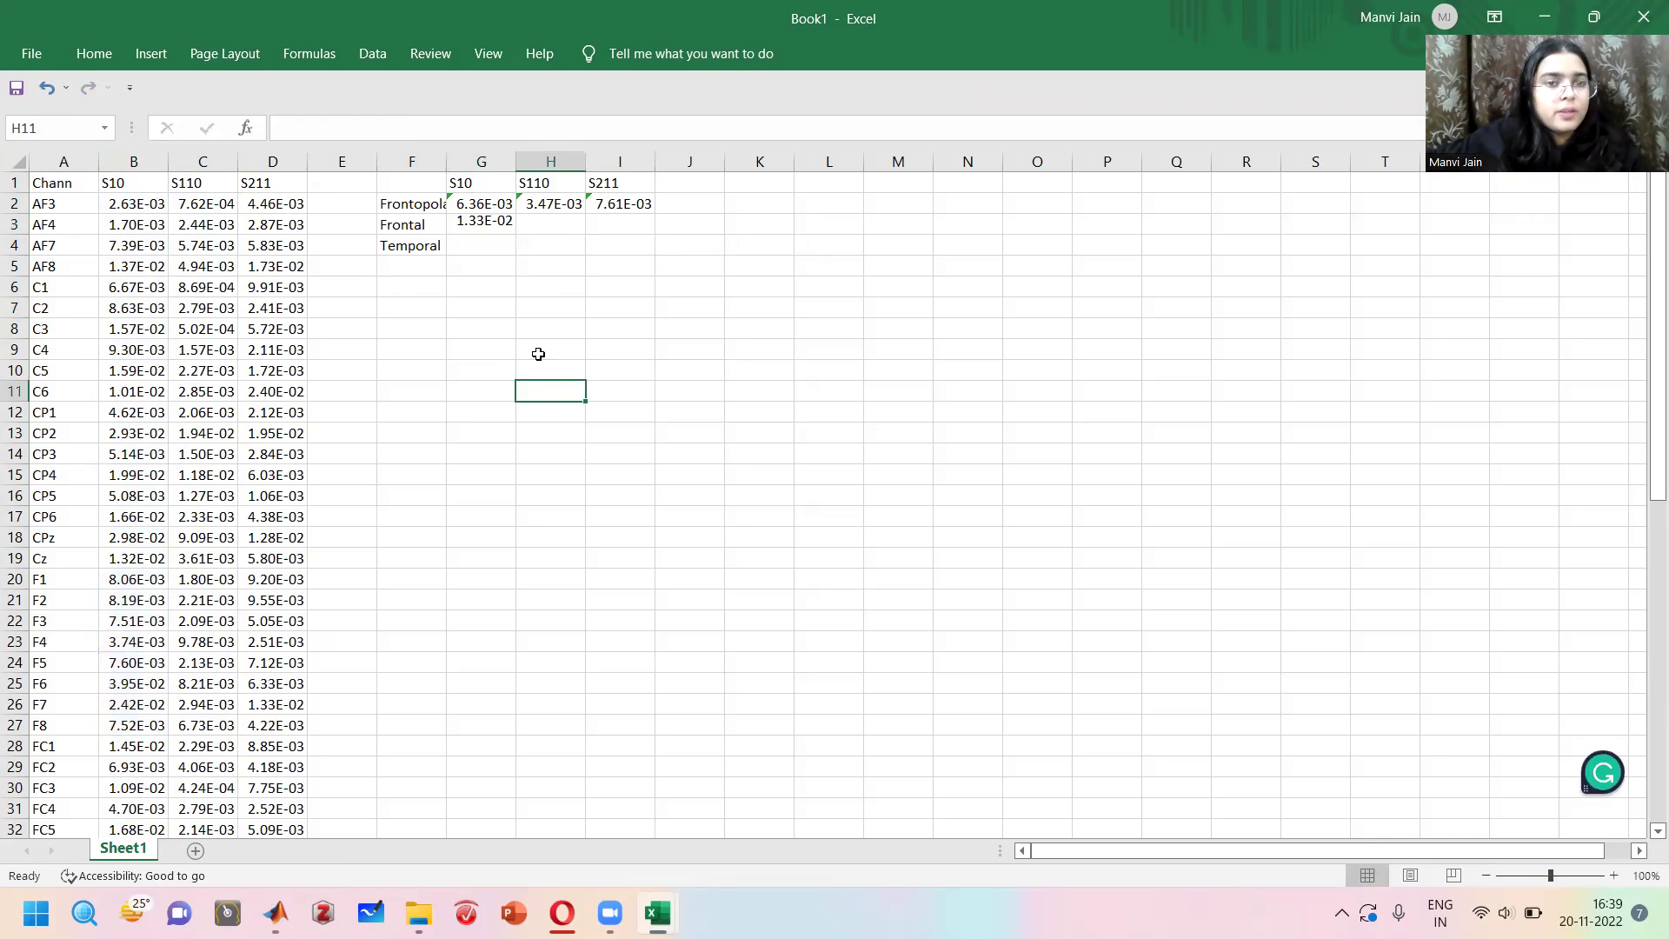
pyautogui.click(490, 234)
pyautogui.moveTo(513, 234); pyautogui.dragTo(643, 231)
# Fill the average formula into G4 and change its range to the T7 and T8 channels in B56:B57.
pyautogui.click(489, 224)
pyautogui.moveTo(514, 235)
pyautogui.mouseDown()
pyautogui.moveTo(511, 254)
pyautogui.moveTo(498, 243)
pyautogui.mouseUp()
pyautogui.doubleClick(498, 244)
pyautogui.scroll(-4, 144, 398)
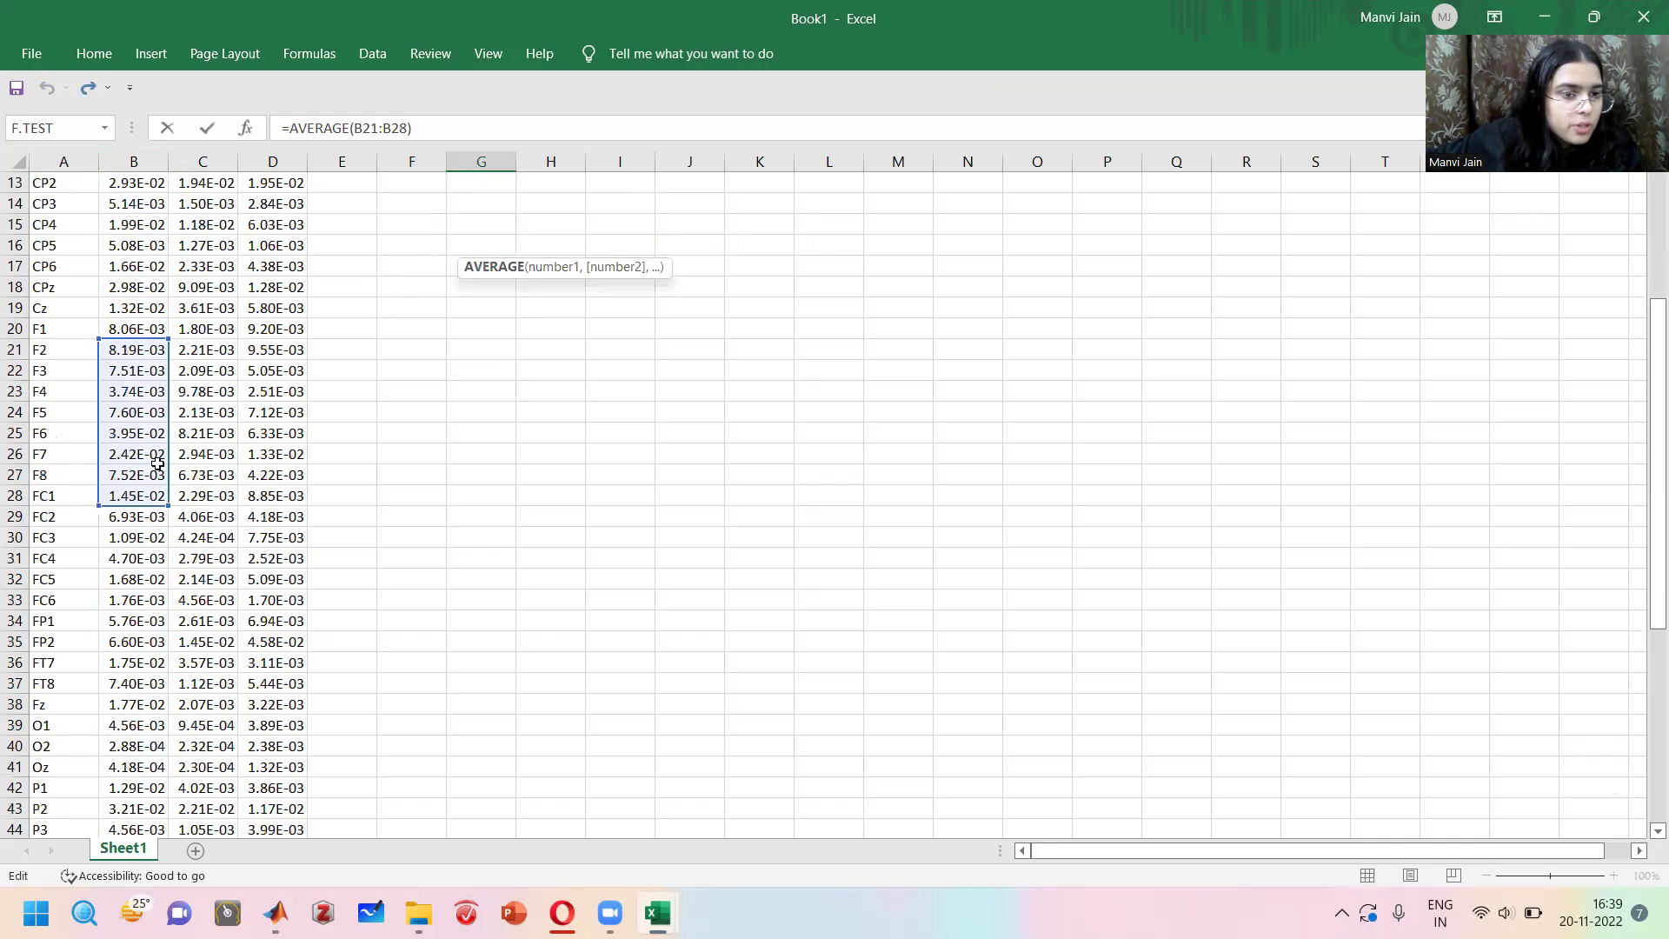
pyautogui.scroll(-3, 143, 398)
pyautogui.moveTo(142, 321); pyautogui.dragTo(168, 625)
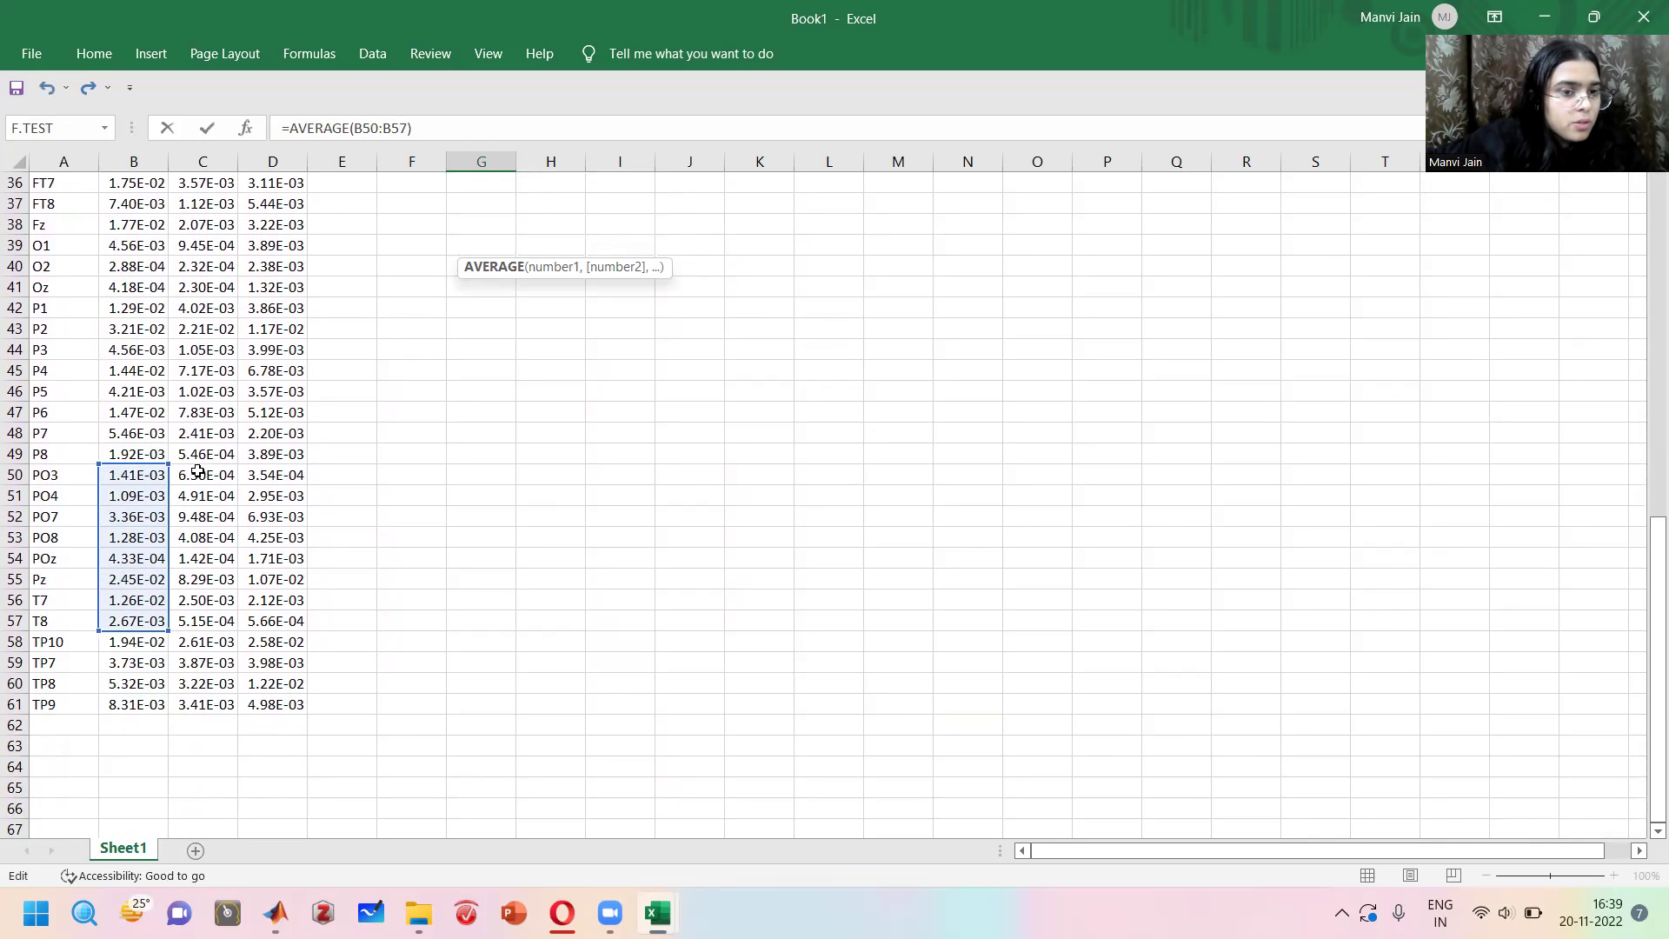
pyautogui.moveTo(171, 463); pyautogui.dragTo(154, 627)
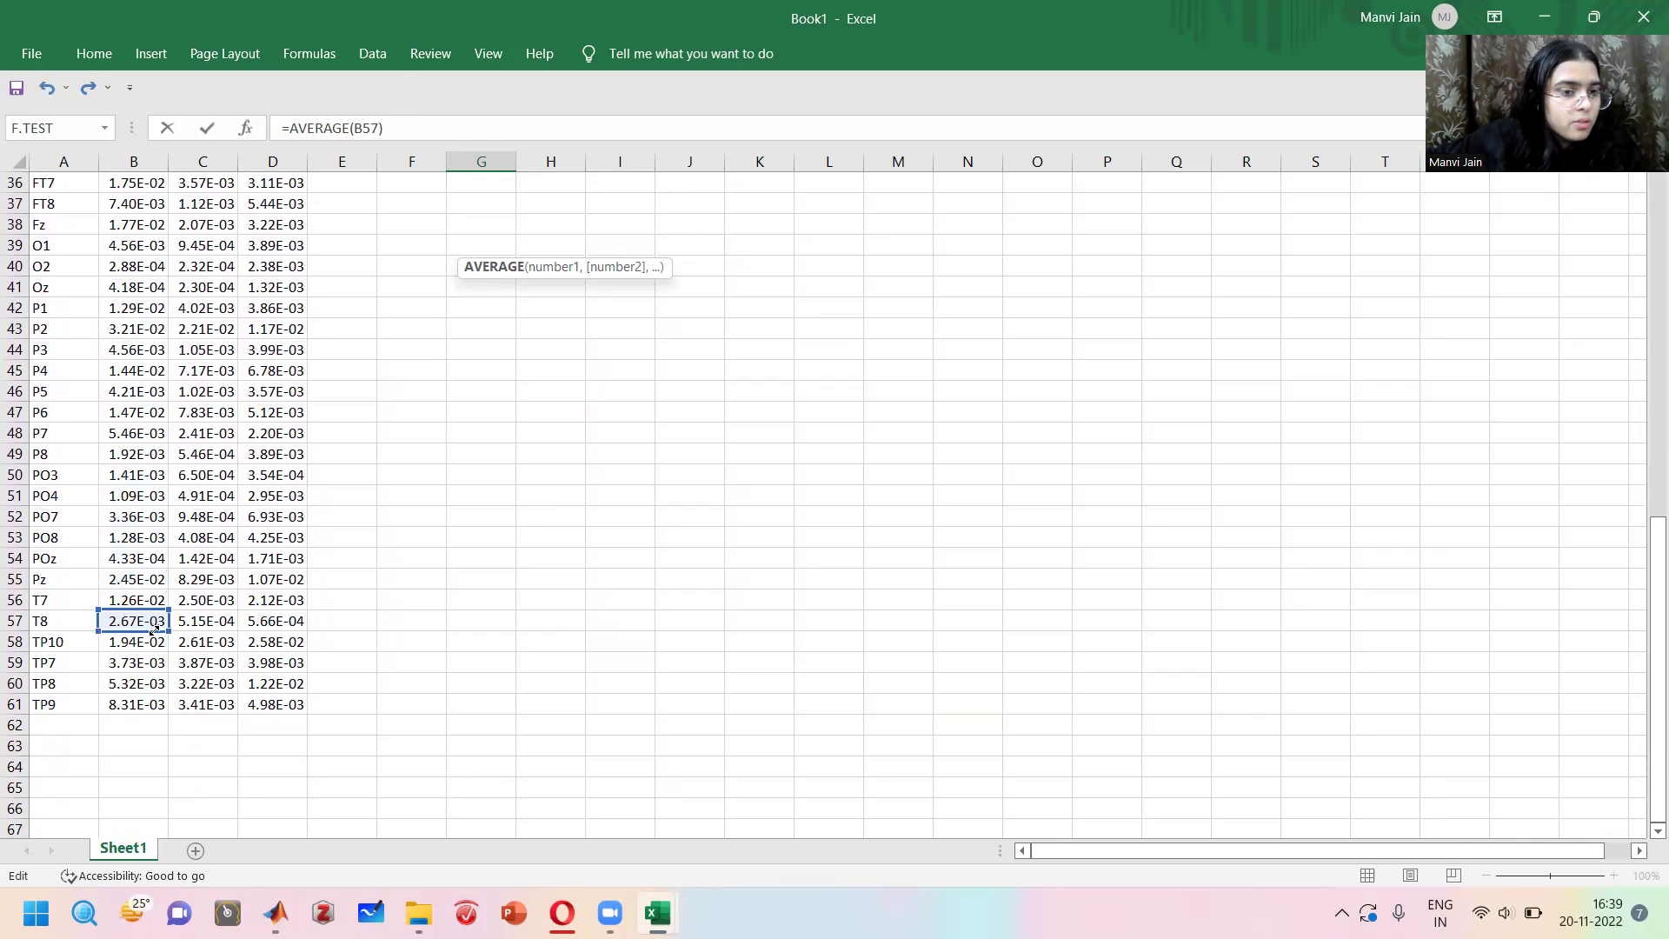
pyautogui.press('Escape')
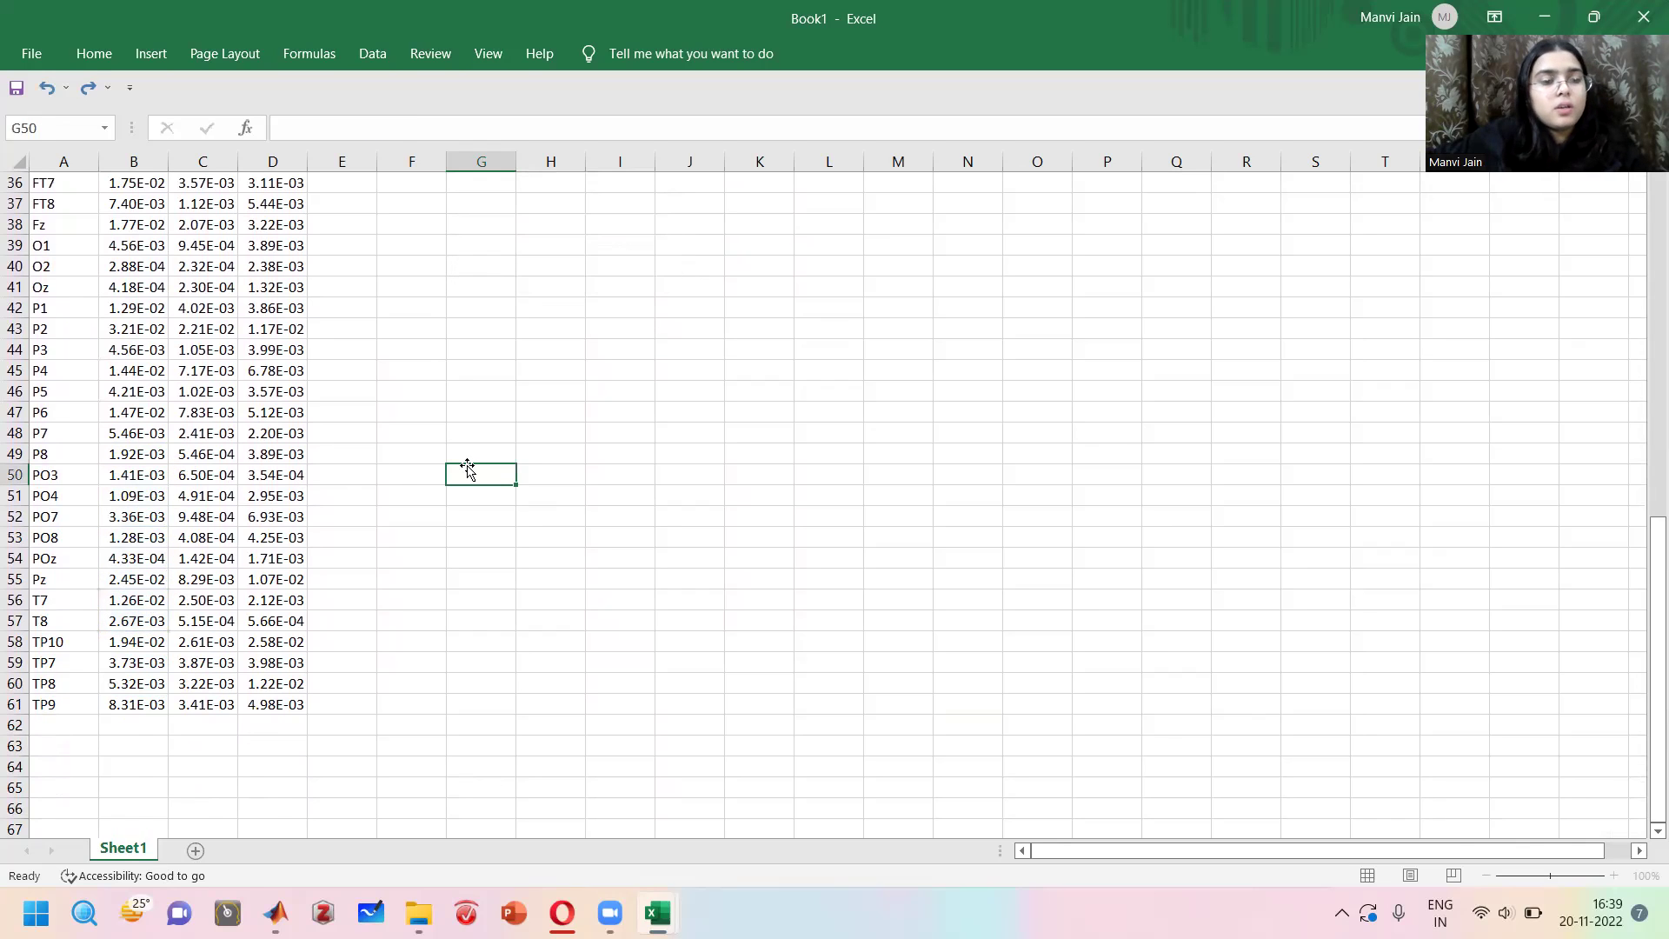
# Extend the temporal average formula from G4 across to H4 and I4.
pyautogui.scroll(10, 467, 469)
pyautogui.click(476, 246)
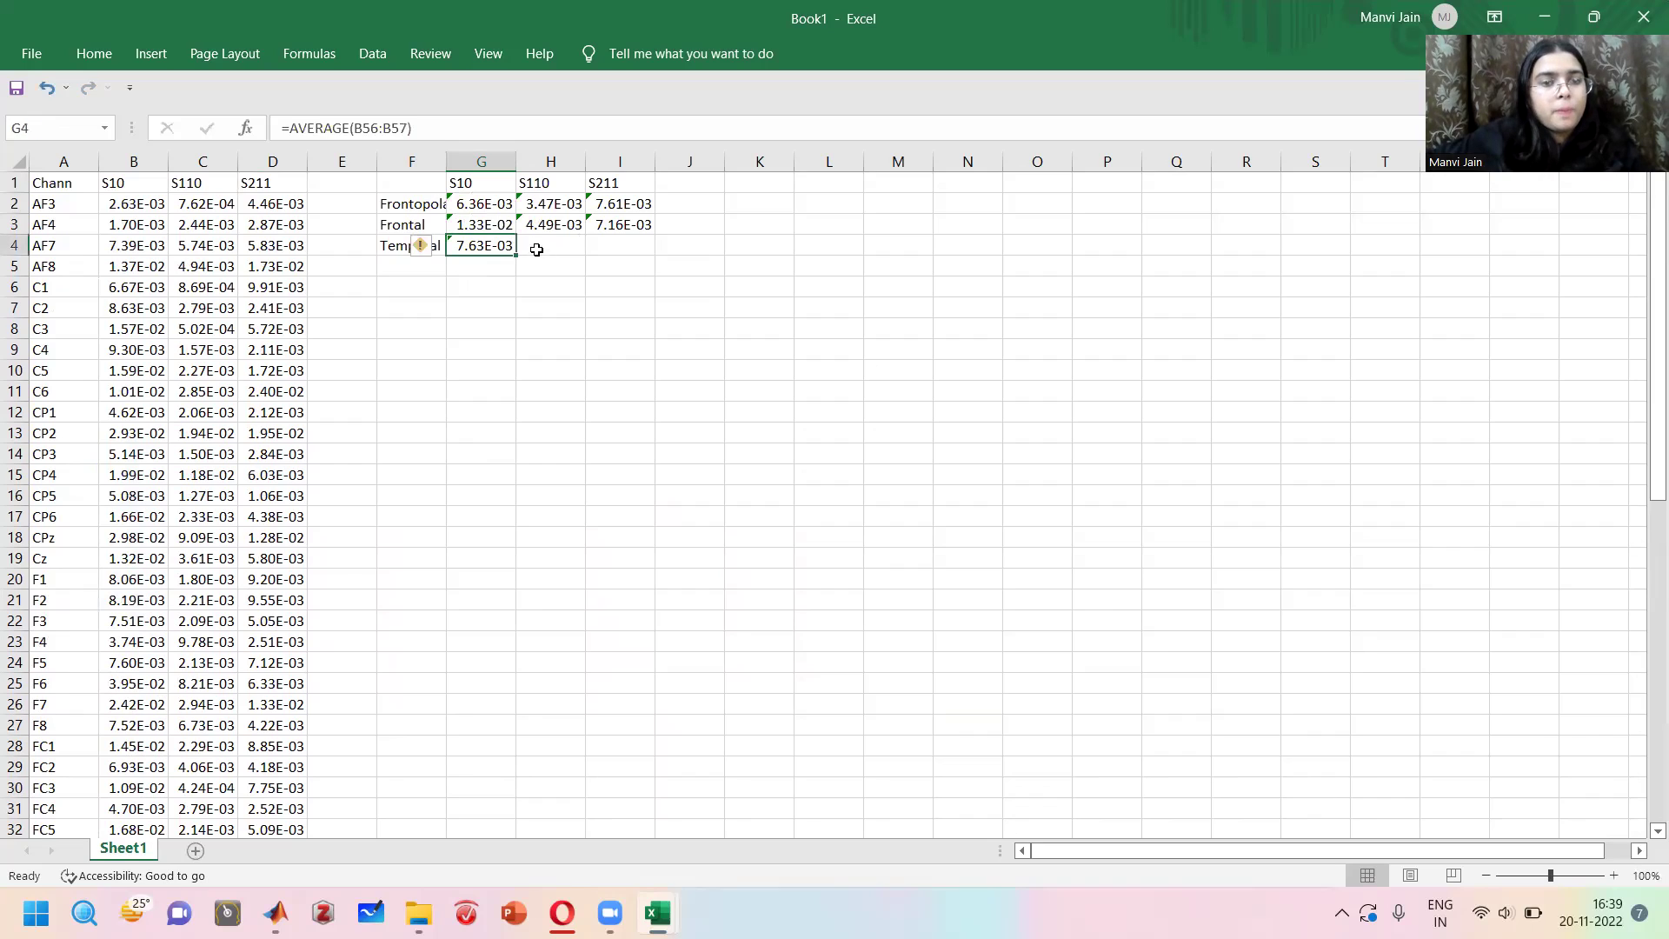
pyautogui.moveTo(518, 250); pyautogui.dragTo(650, 248)
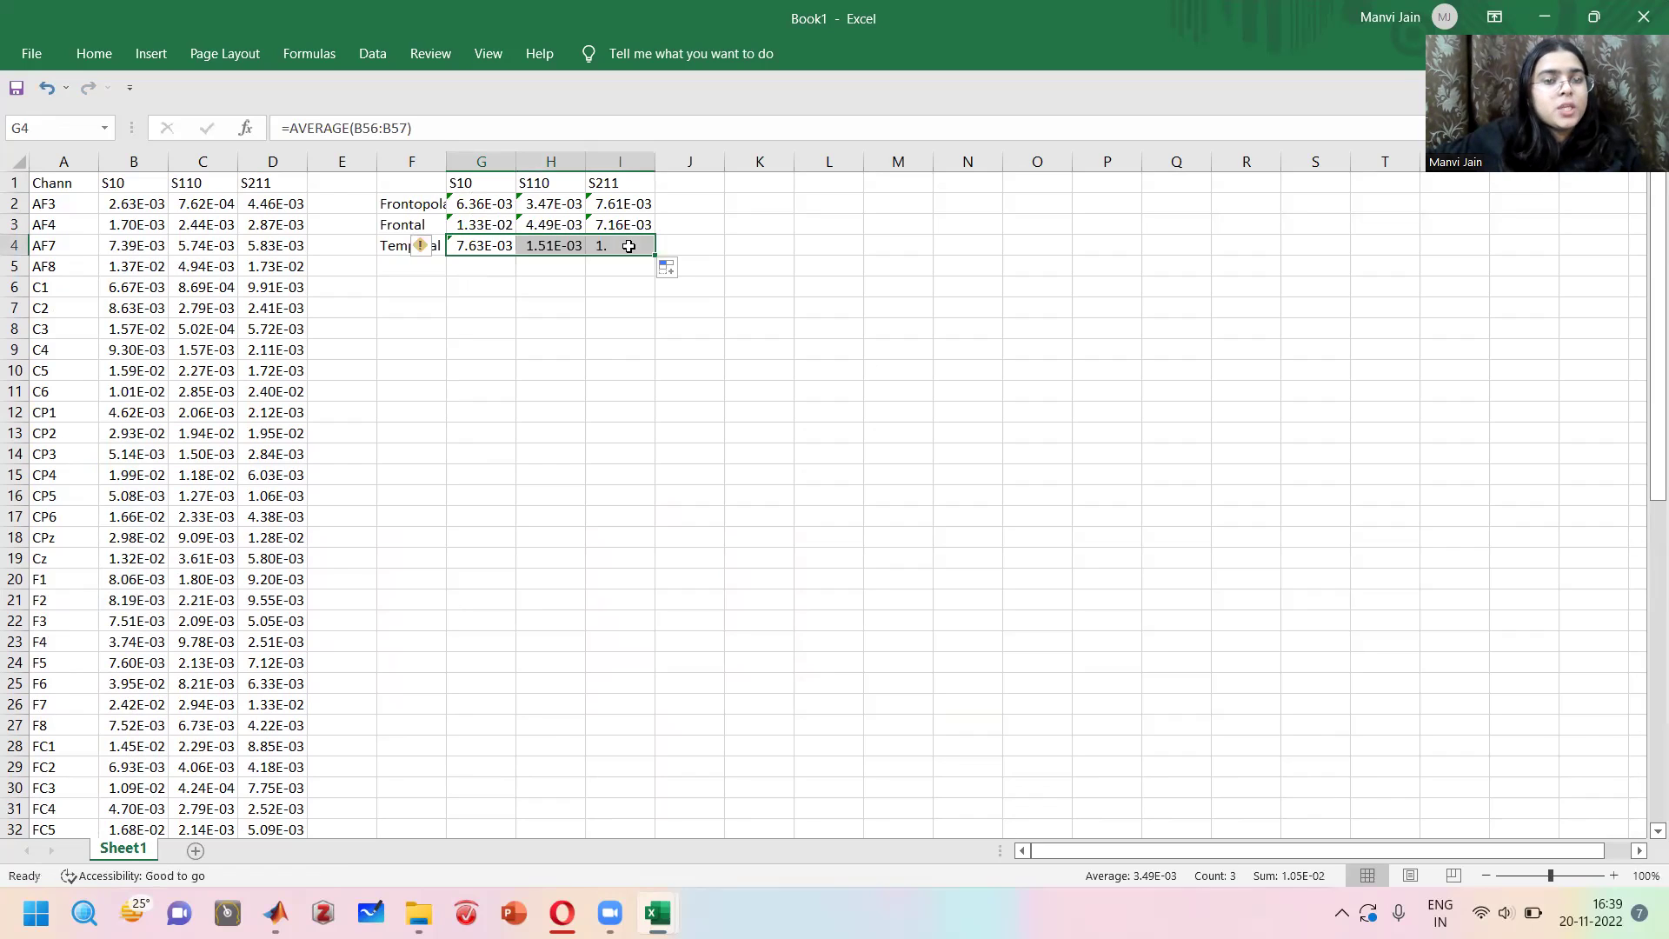
pyautogui.click(571, 349)
# Format the summary table F1:I4 with the General number category.
pyautogui.moveTo(426, 182); pyautogui.dragTo(621, 235)
pyautogui.rightClick(622, 235)
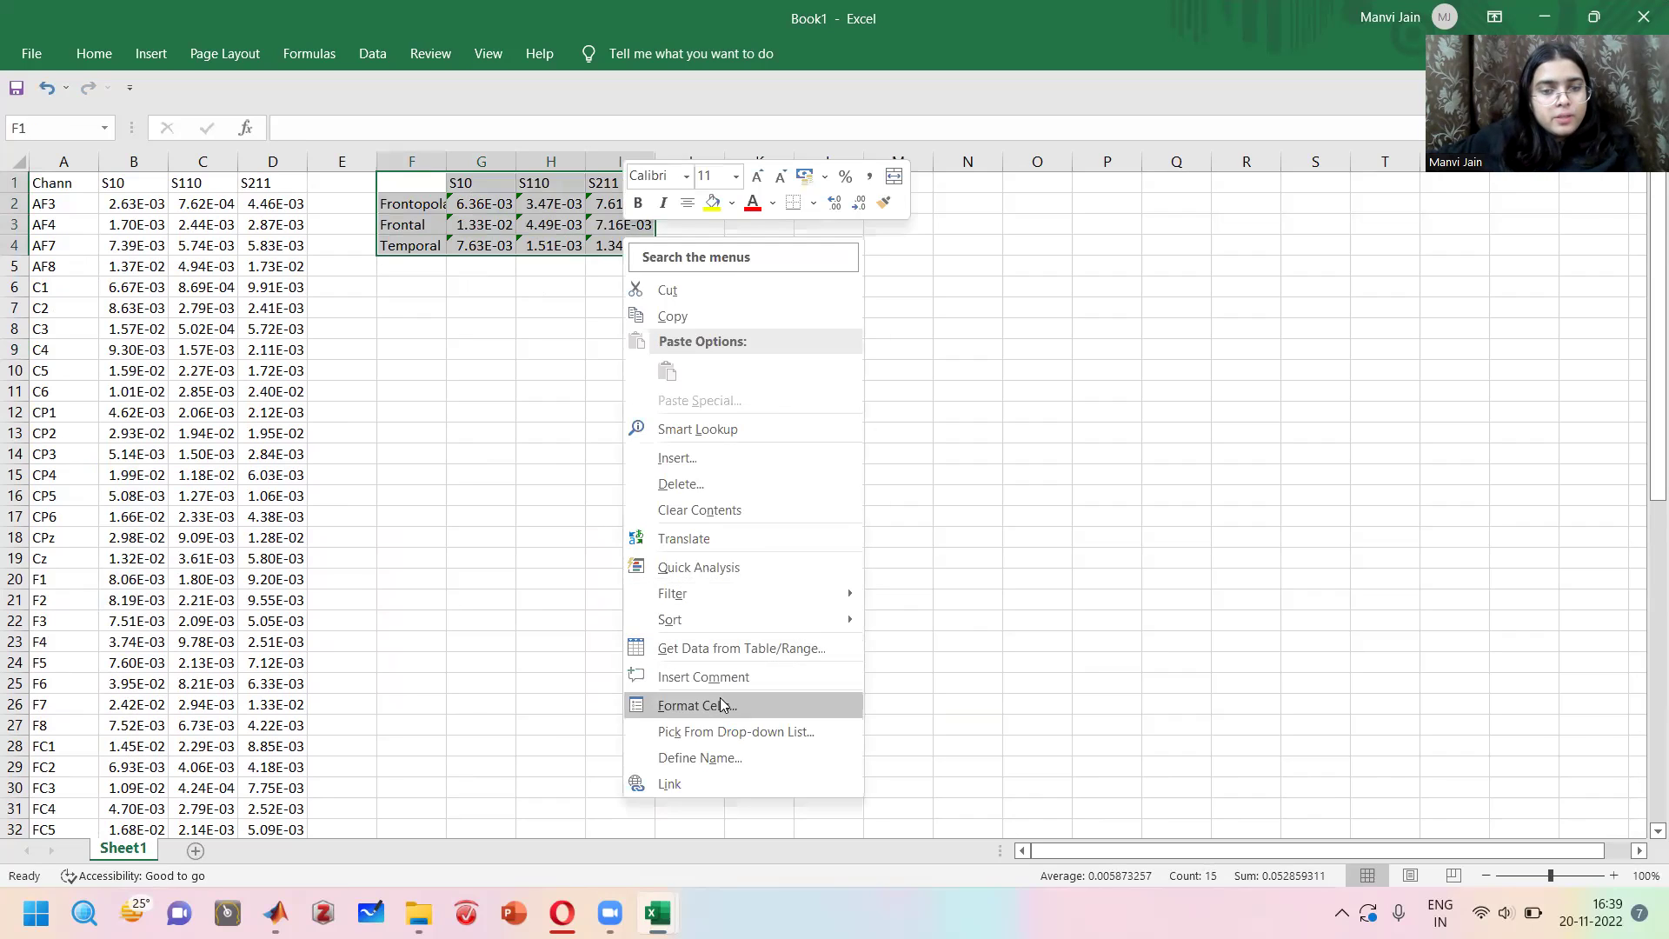
pyautogui.press('Escape')
pyautogui.hotkey('ctrl', '1')
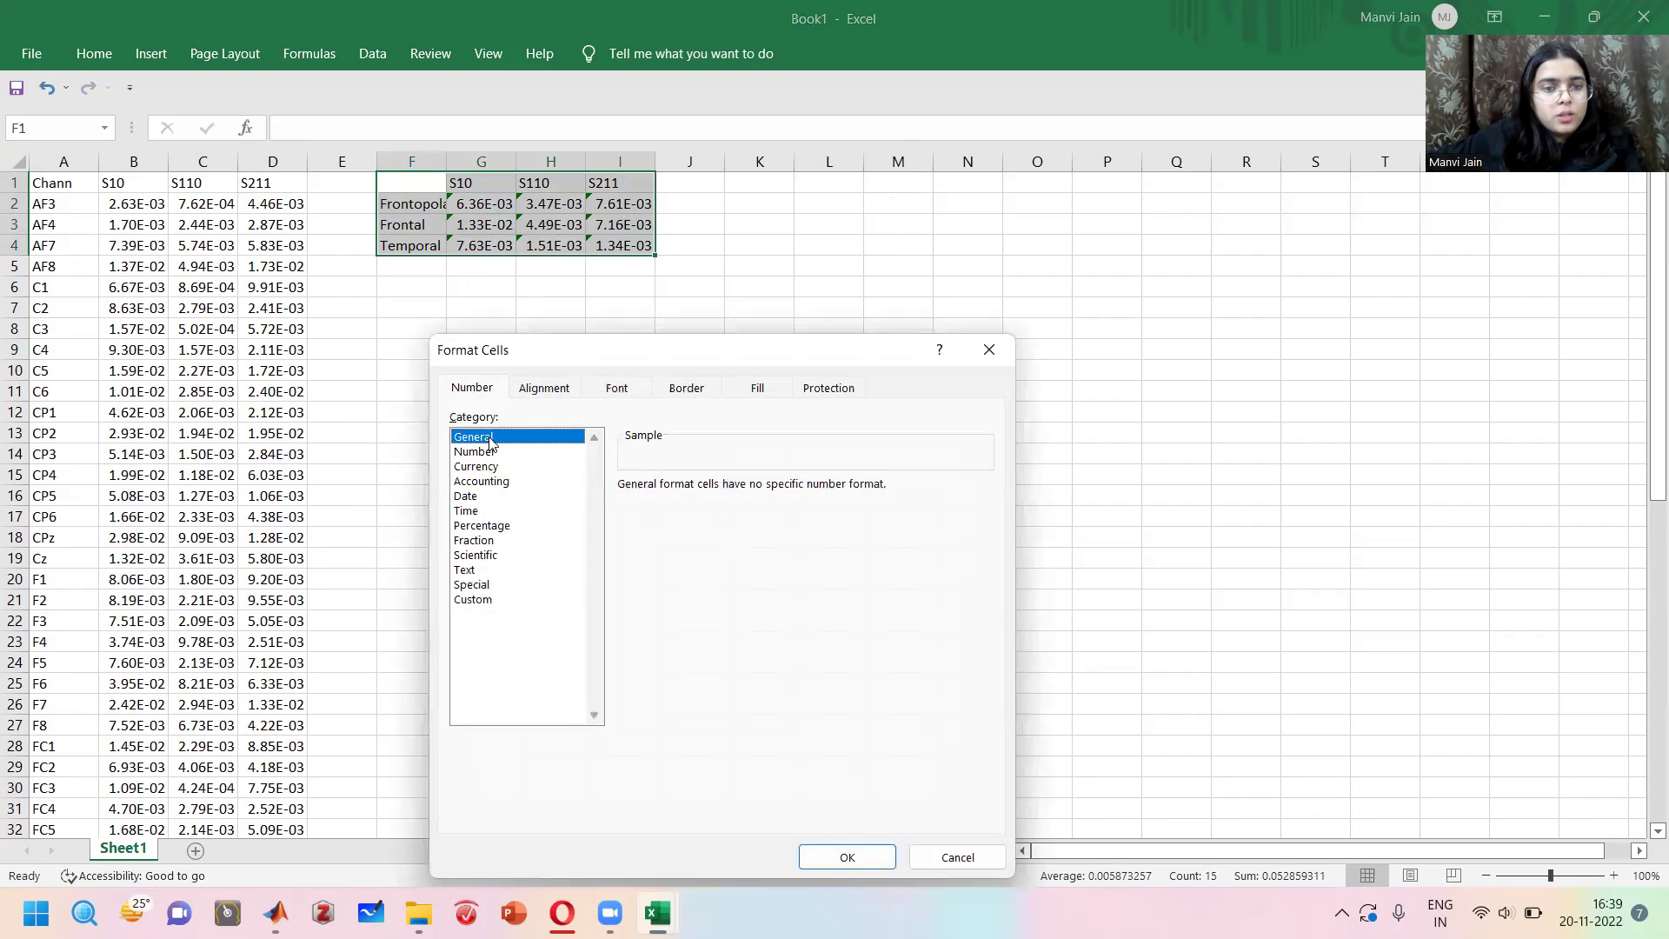
pyautogui.click(891, 865)
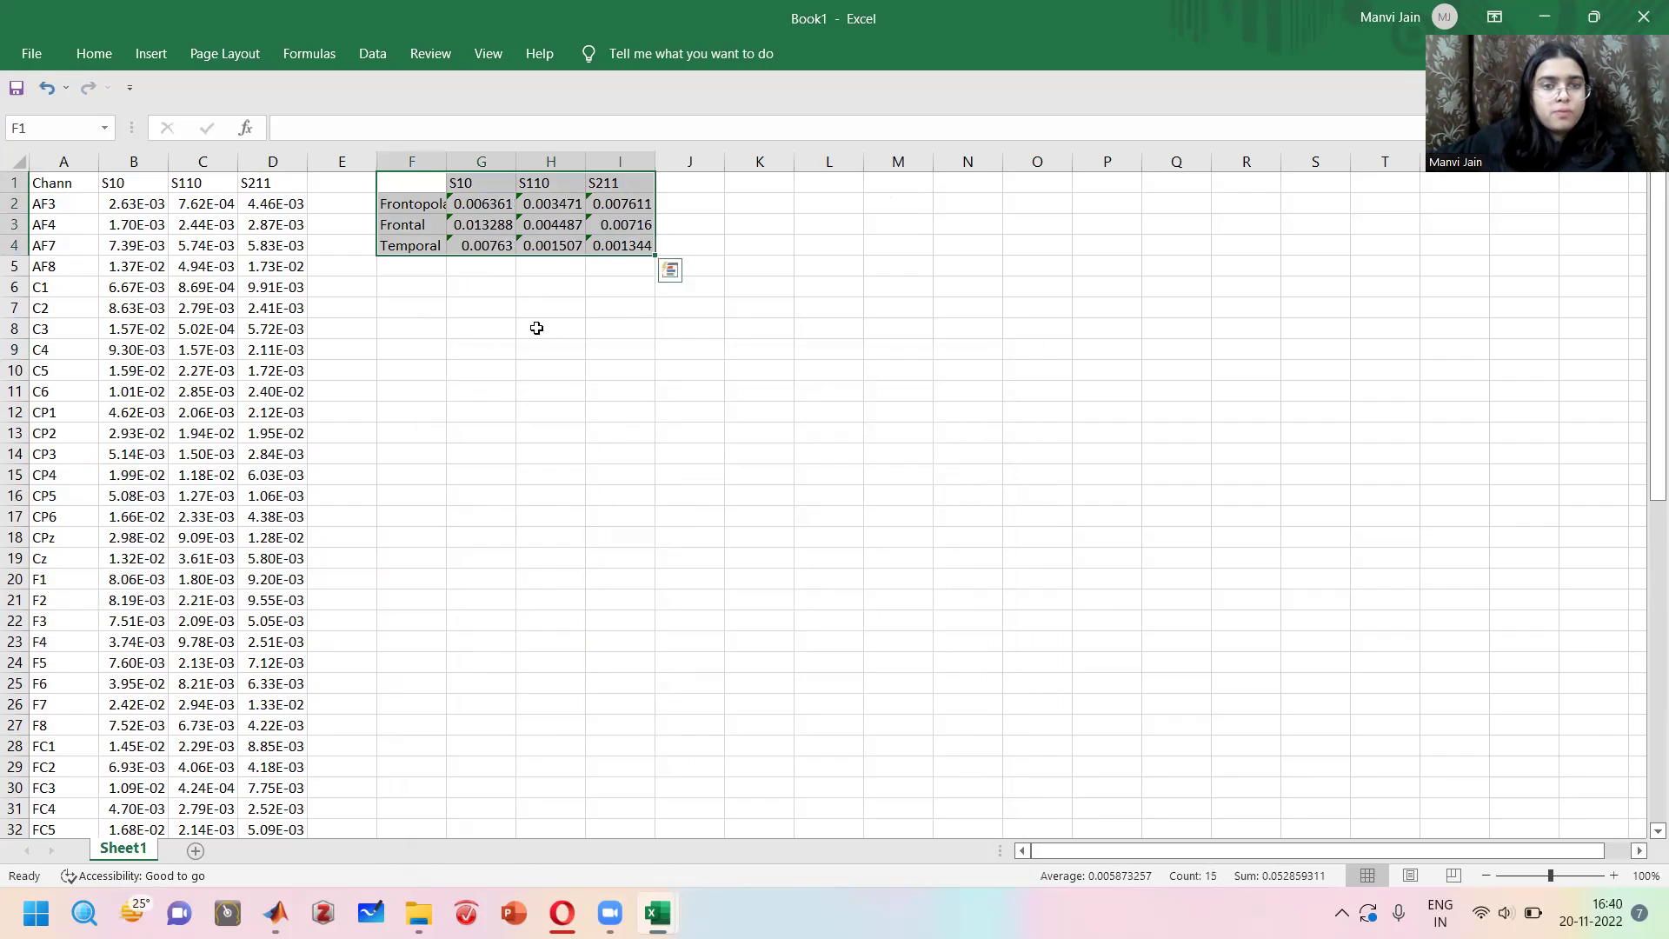
# Insert a clustered column chart of the summary table, with brain regions as categories and events as series.
pyautogui.click(670, 272)
pyautogui.click(568, 313)
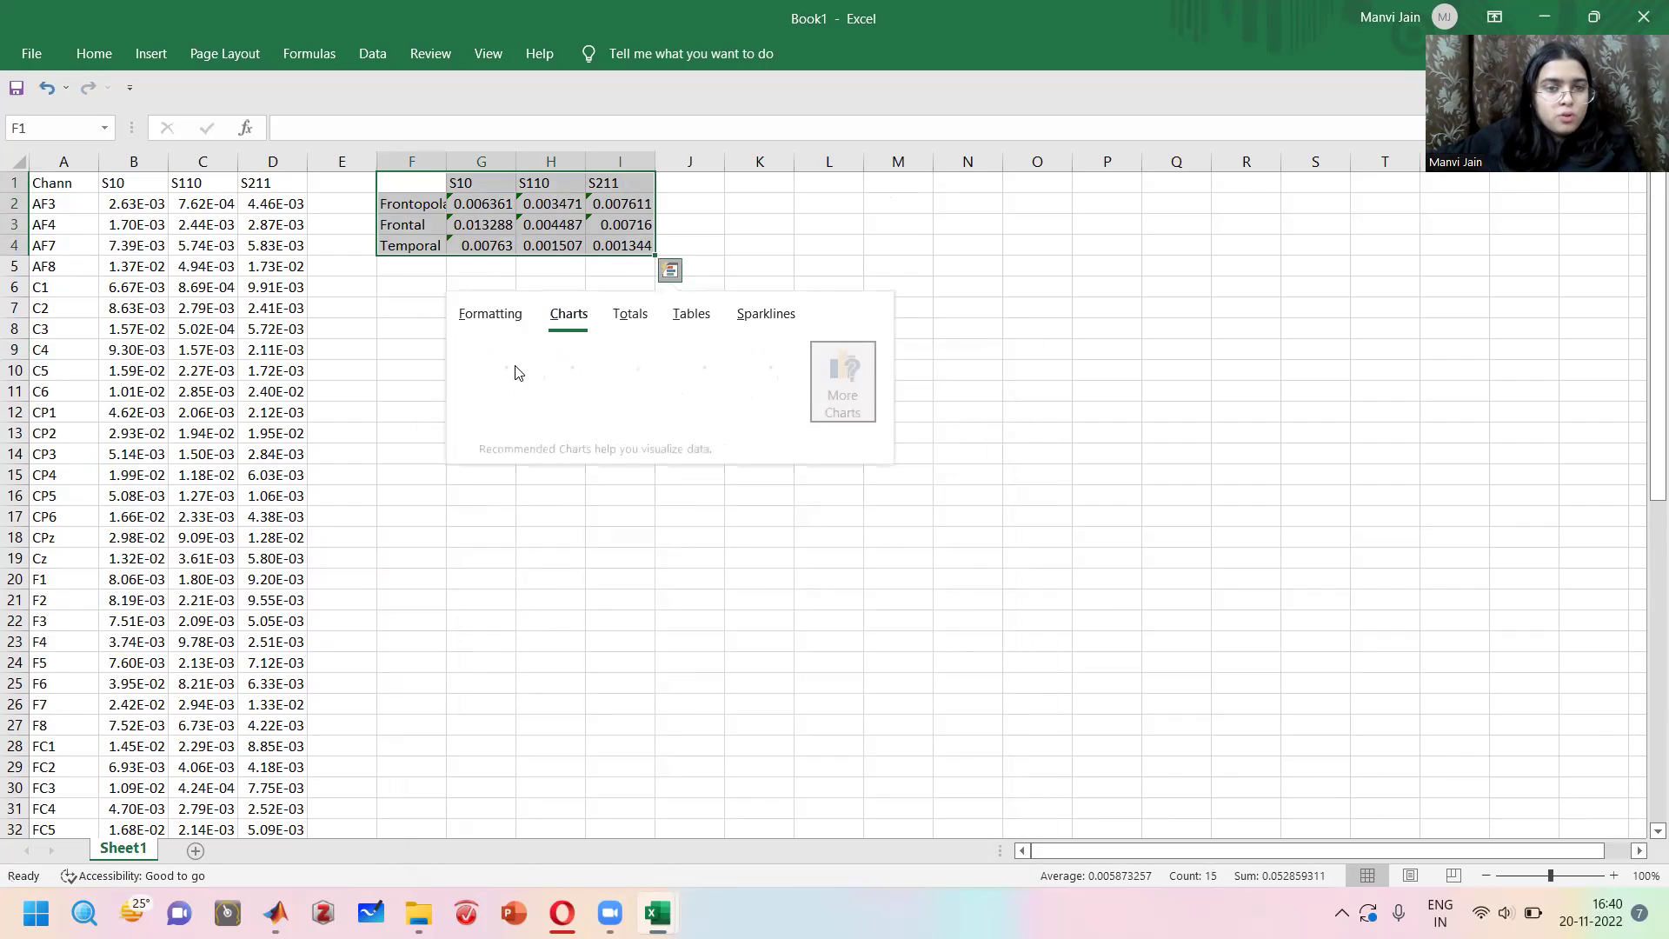
pyautogui.click(499, 383)
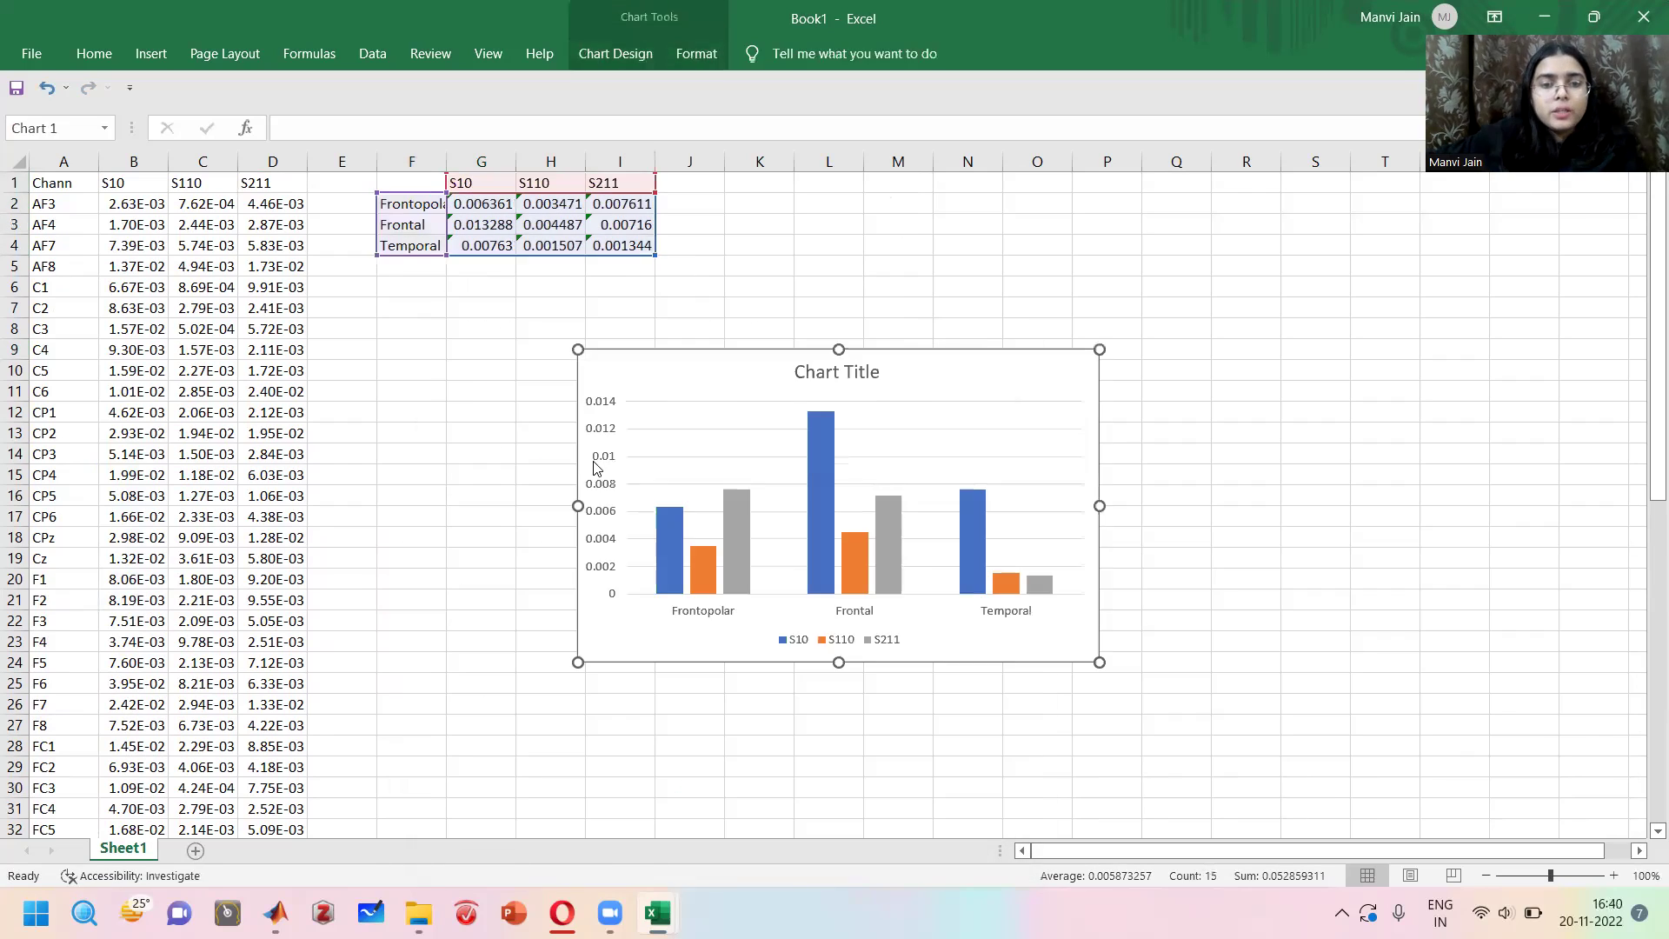
# Move the chart up beside the summary table and examine its S110 and S211 columns.
pyautogui.moveTo(702, 363); pyautogui.dragTo(857, 186)
pyautogui.click(879, 582)
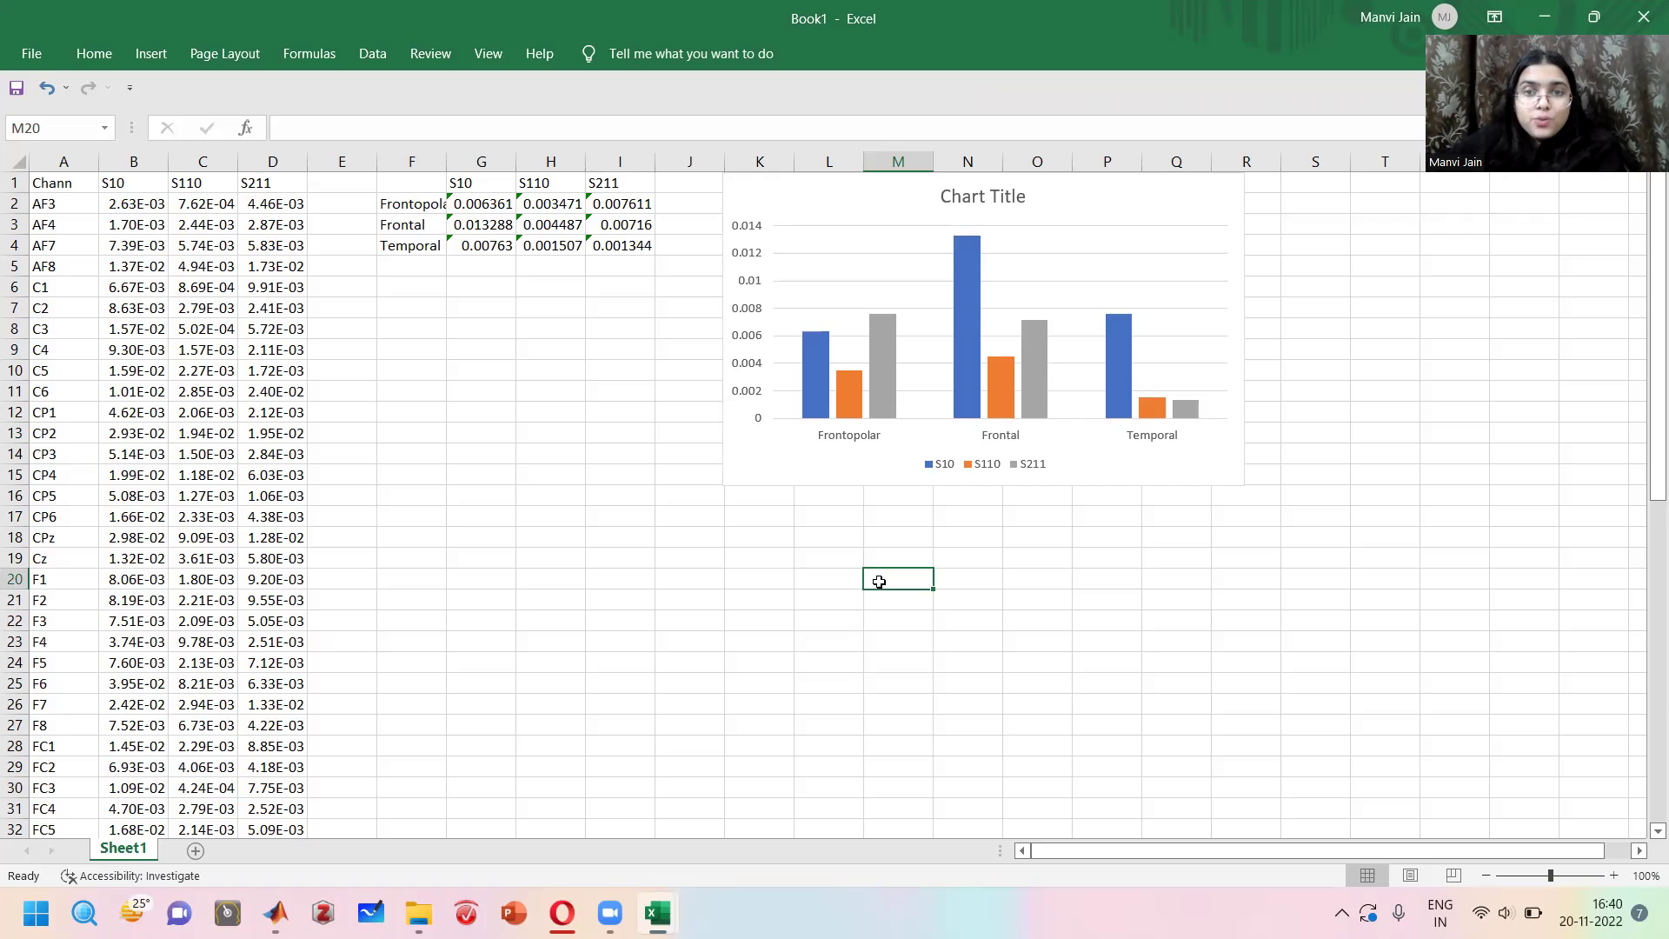
pyautogui.click(845, 404)
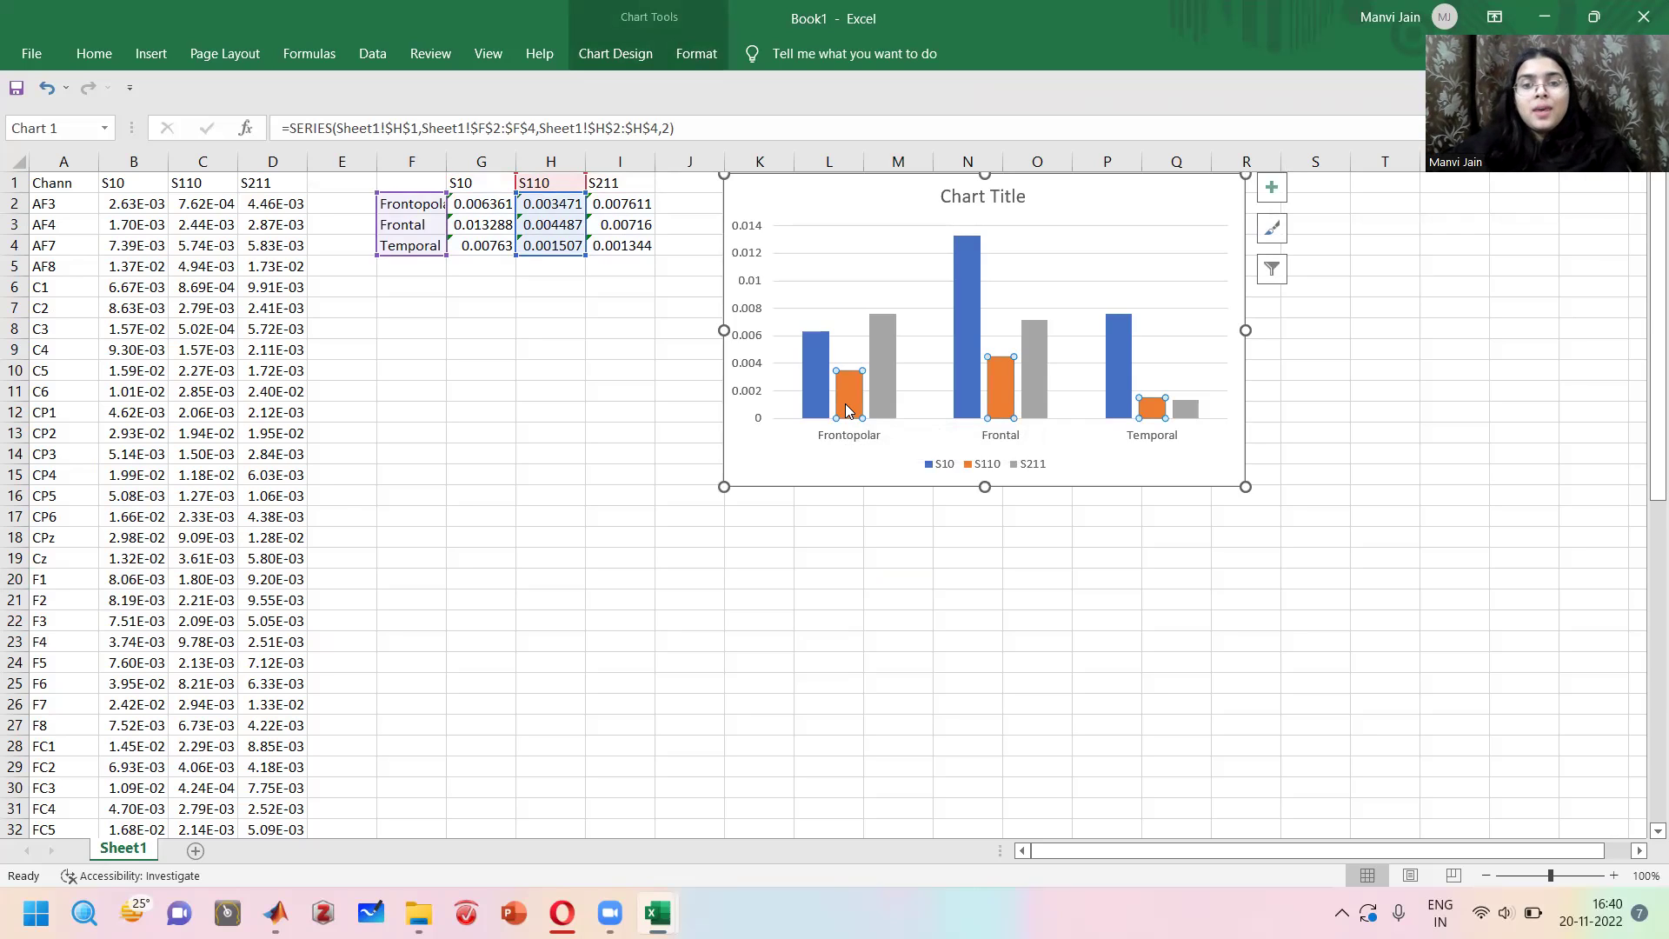
pyautogui.click(874, 334)
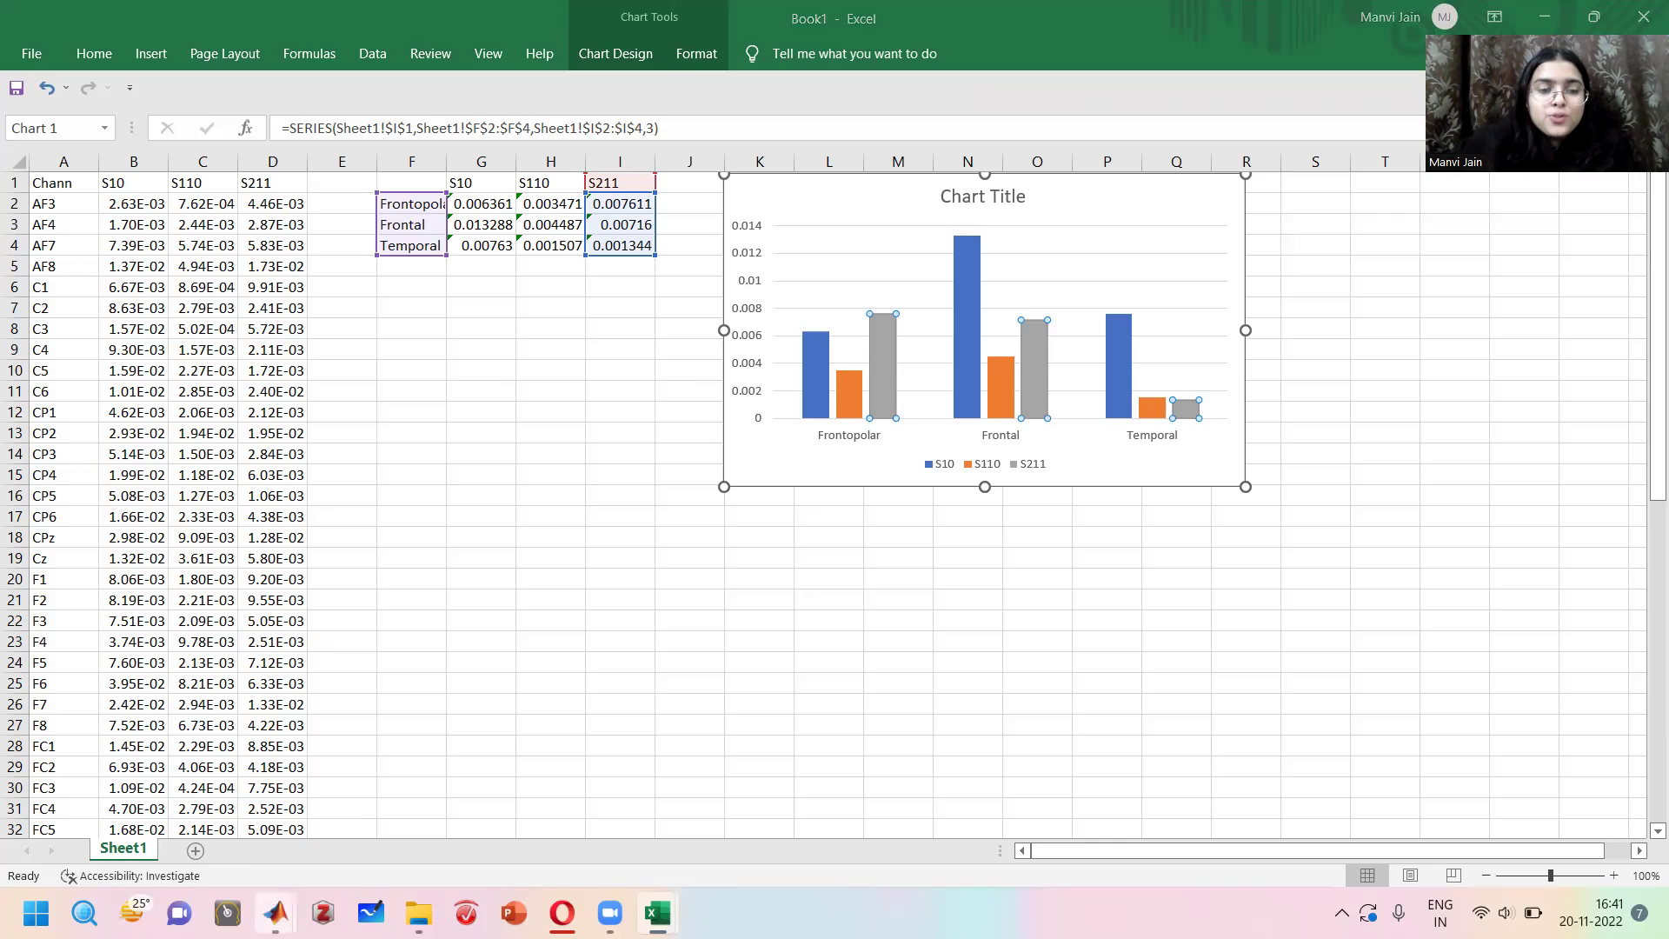
# Switch to Brainstorm and export S214's Power,FreqBands (EEG) | avg(0ms,1000ms) as a comma-separated file with header named S214.
pyautogui.moveTo(275, 913)
pyautogui.click(386, 817)
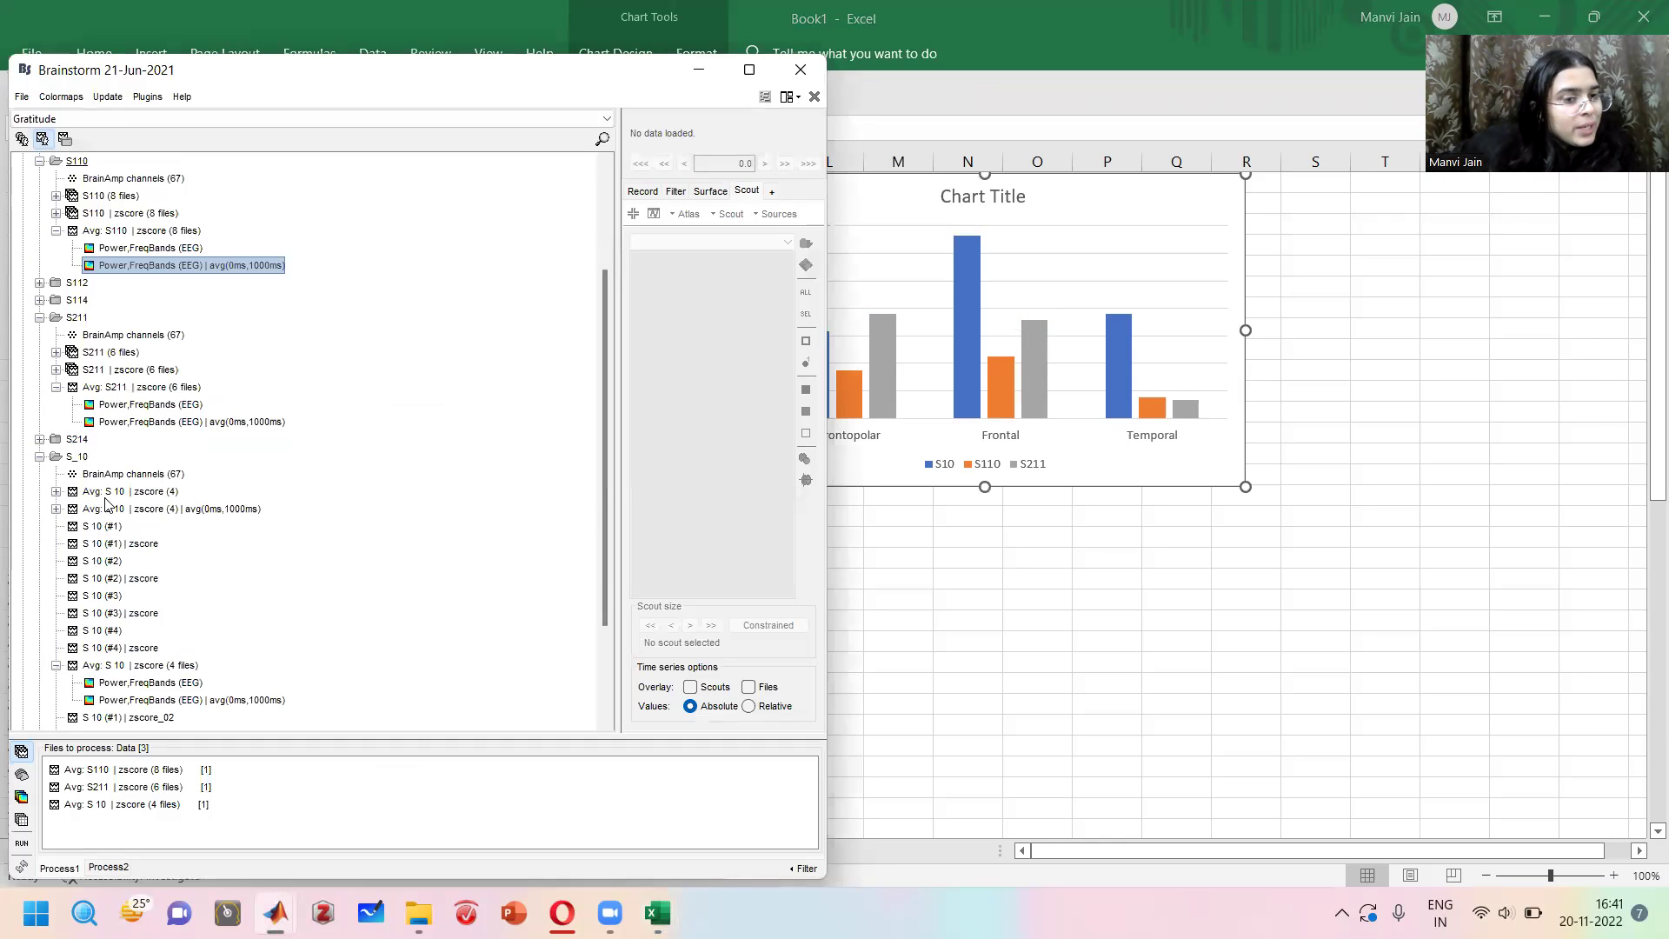
pyautogui.click(39, 439)
pyautogui.click(56, 508)
pyautogui.rightClick(98, 543)
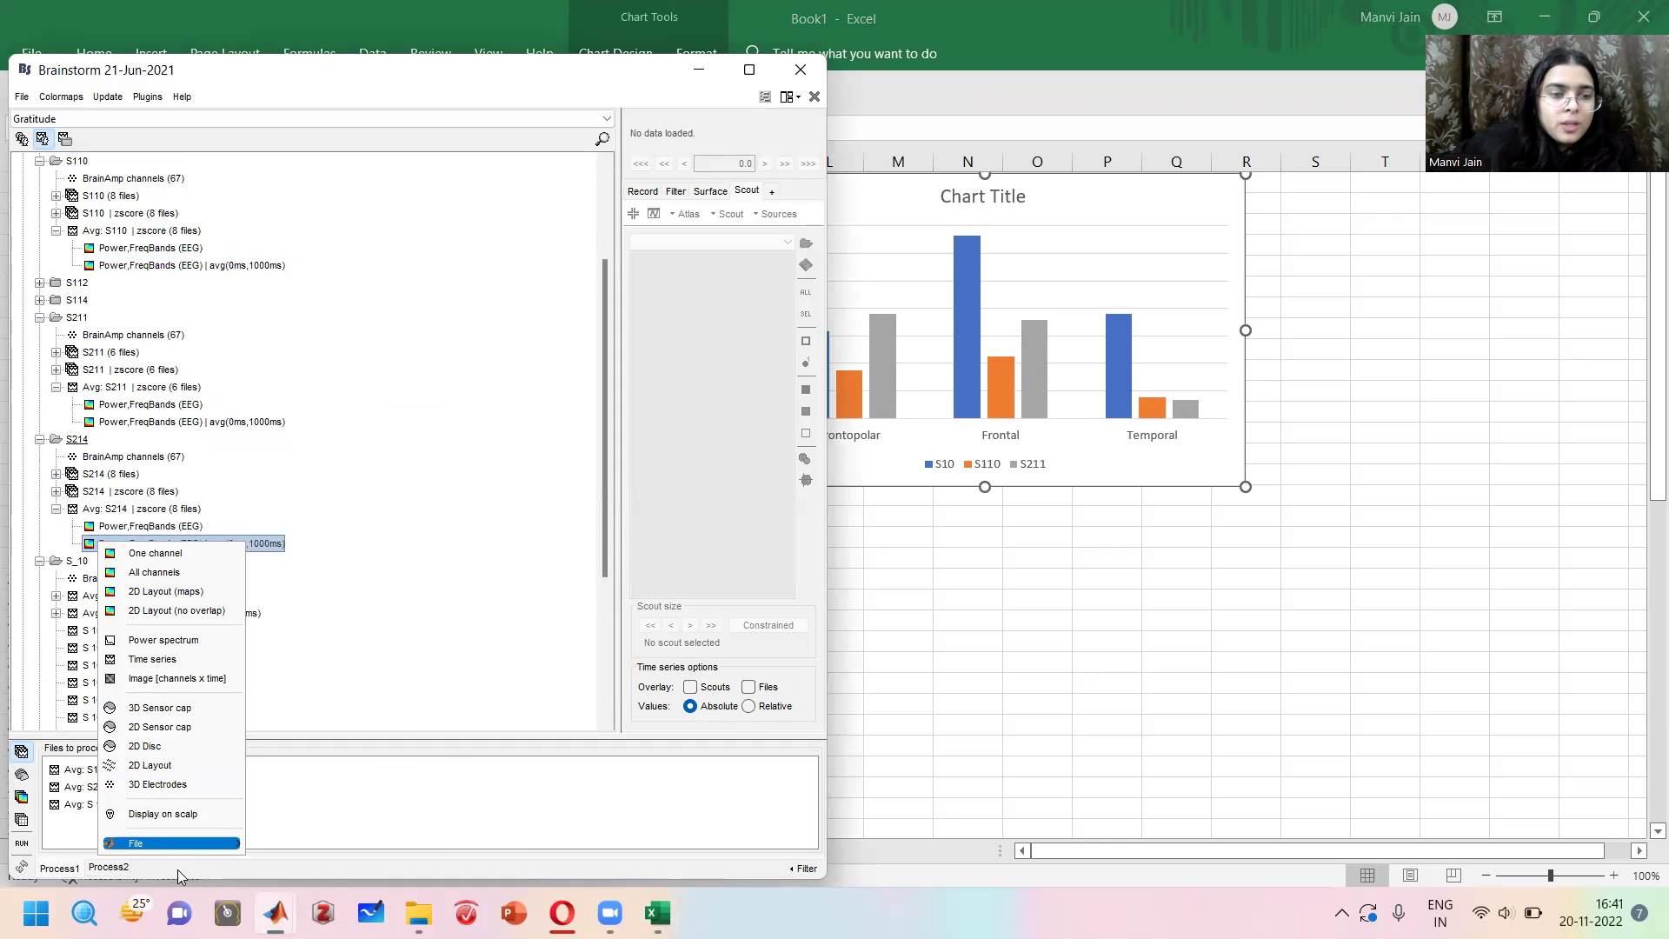
pyautogui.moveTo(183, 843)
pyautogui.click(347, 613)
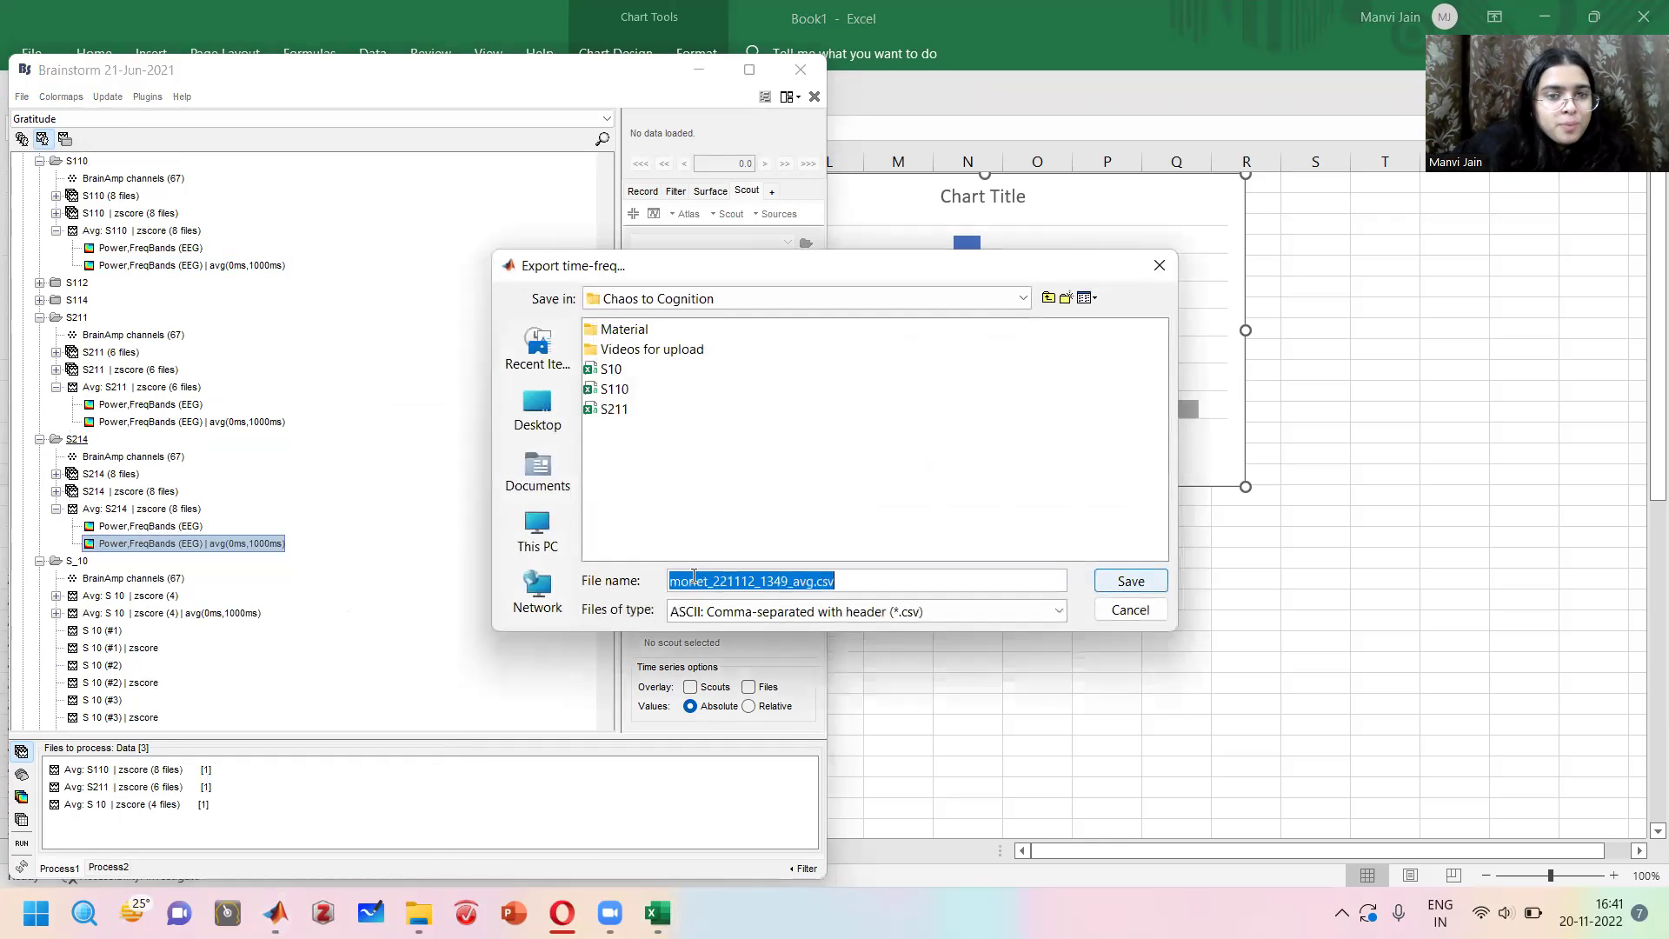
pyautogui.write('S')
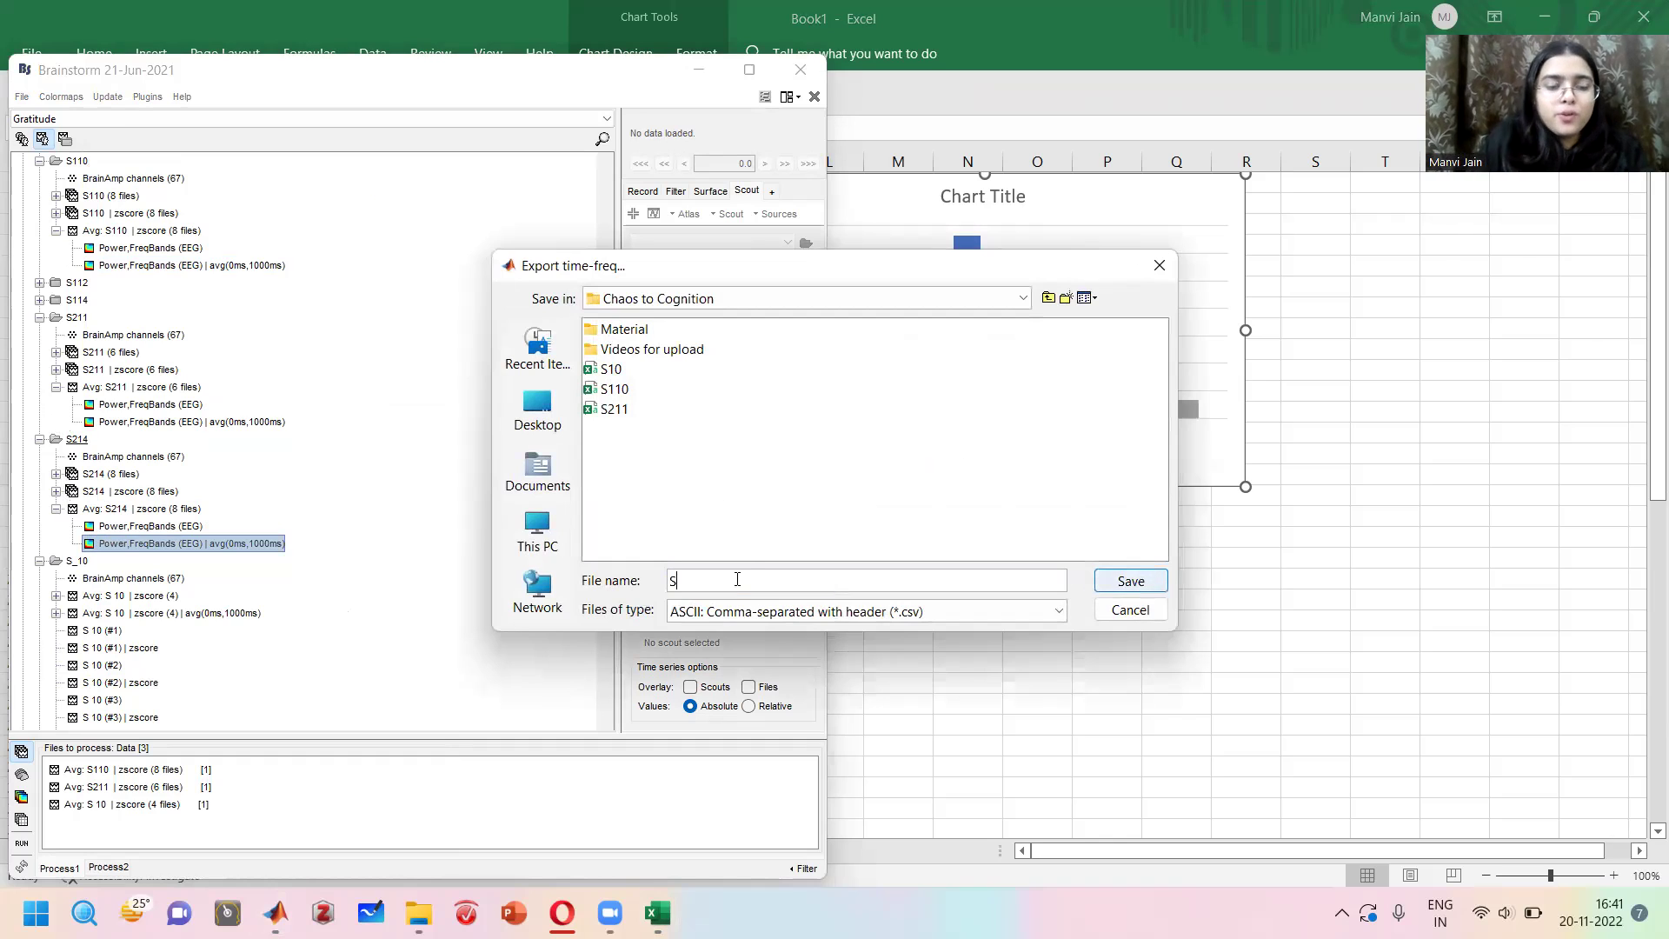
pyautogui.write('214')
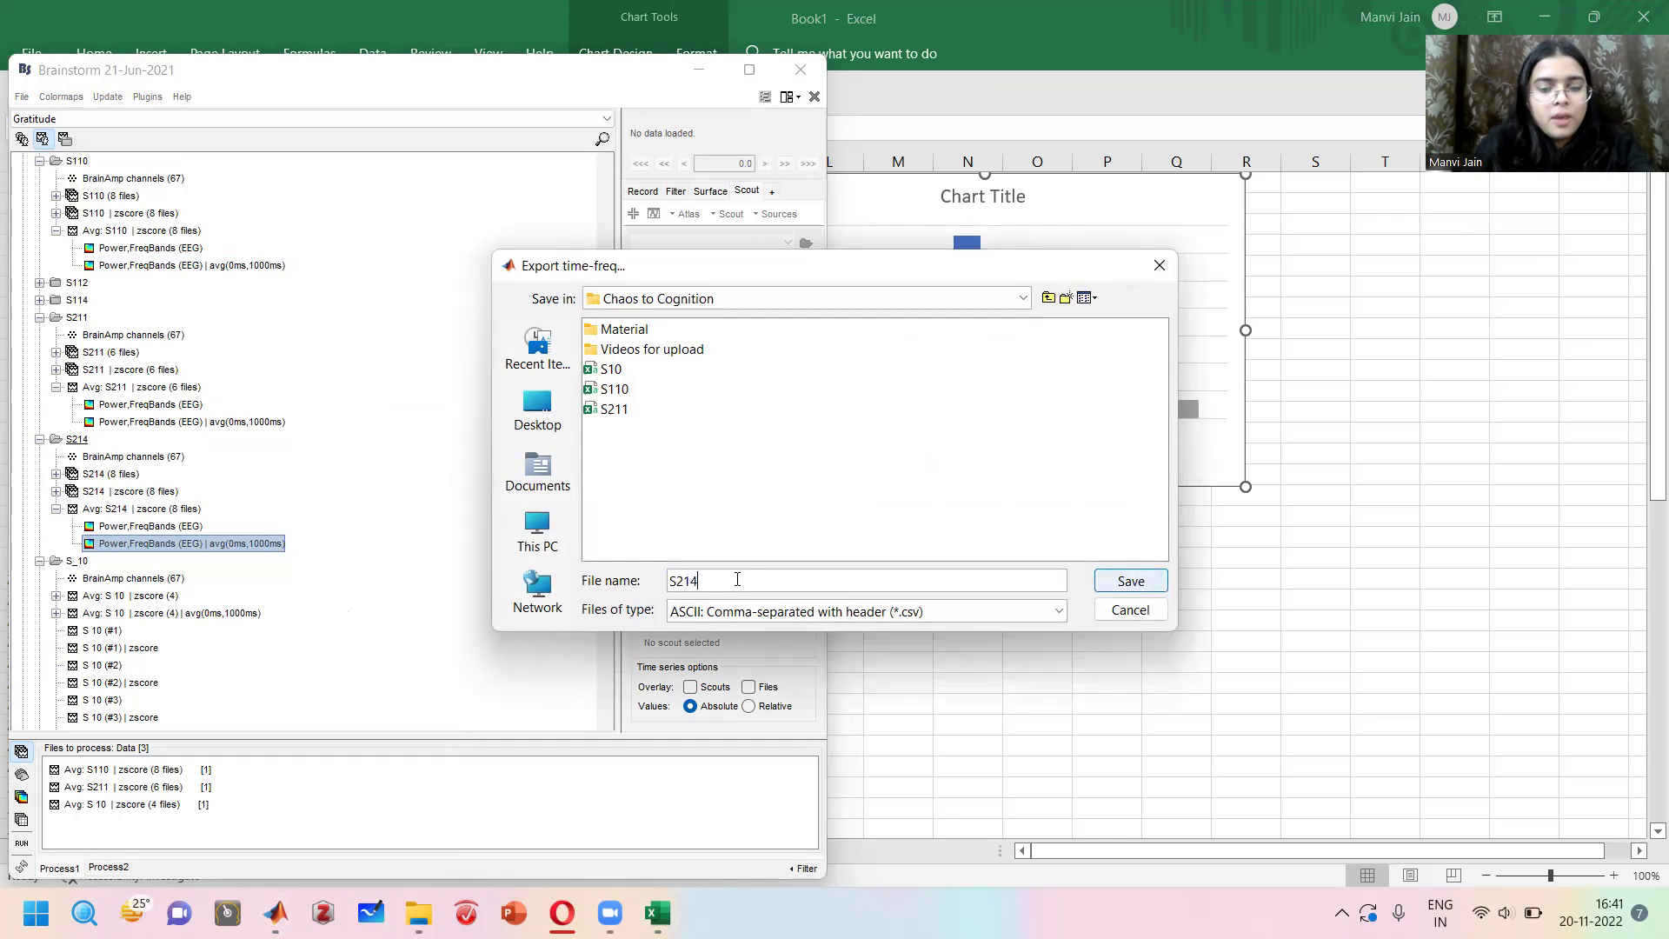
pyautogui.press('Return')
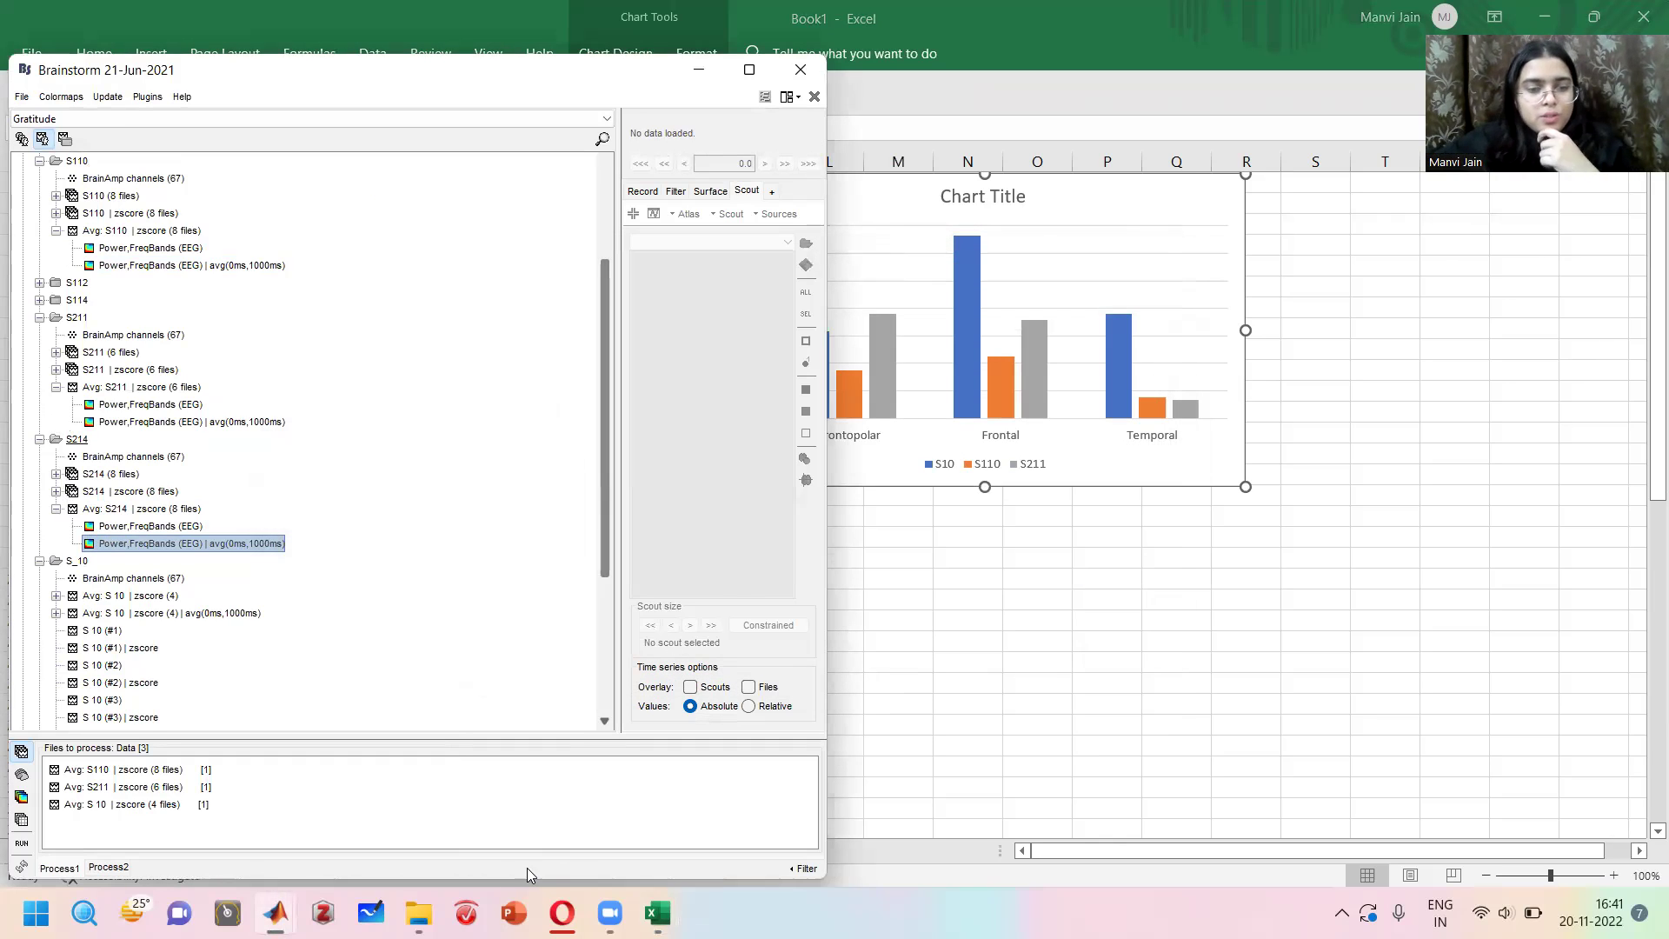
# Open the exported S214 file in Excel and sort all its data by column A from A to Z.
pyautogui.hotkey('alt', 'Tab')
pyautogui.hotkey('alt', 'Tab')
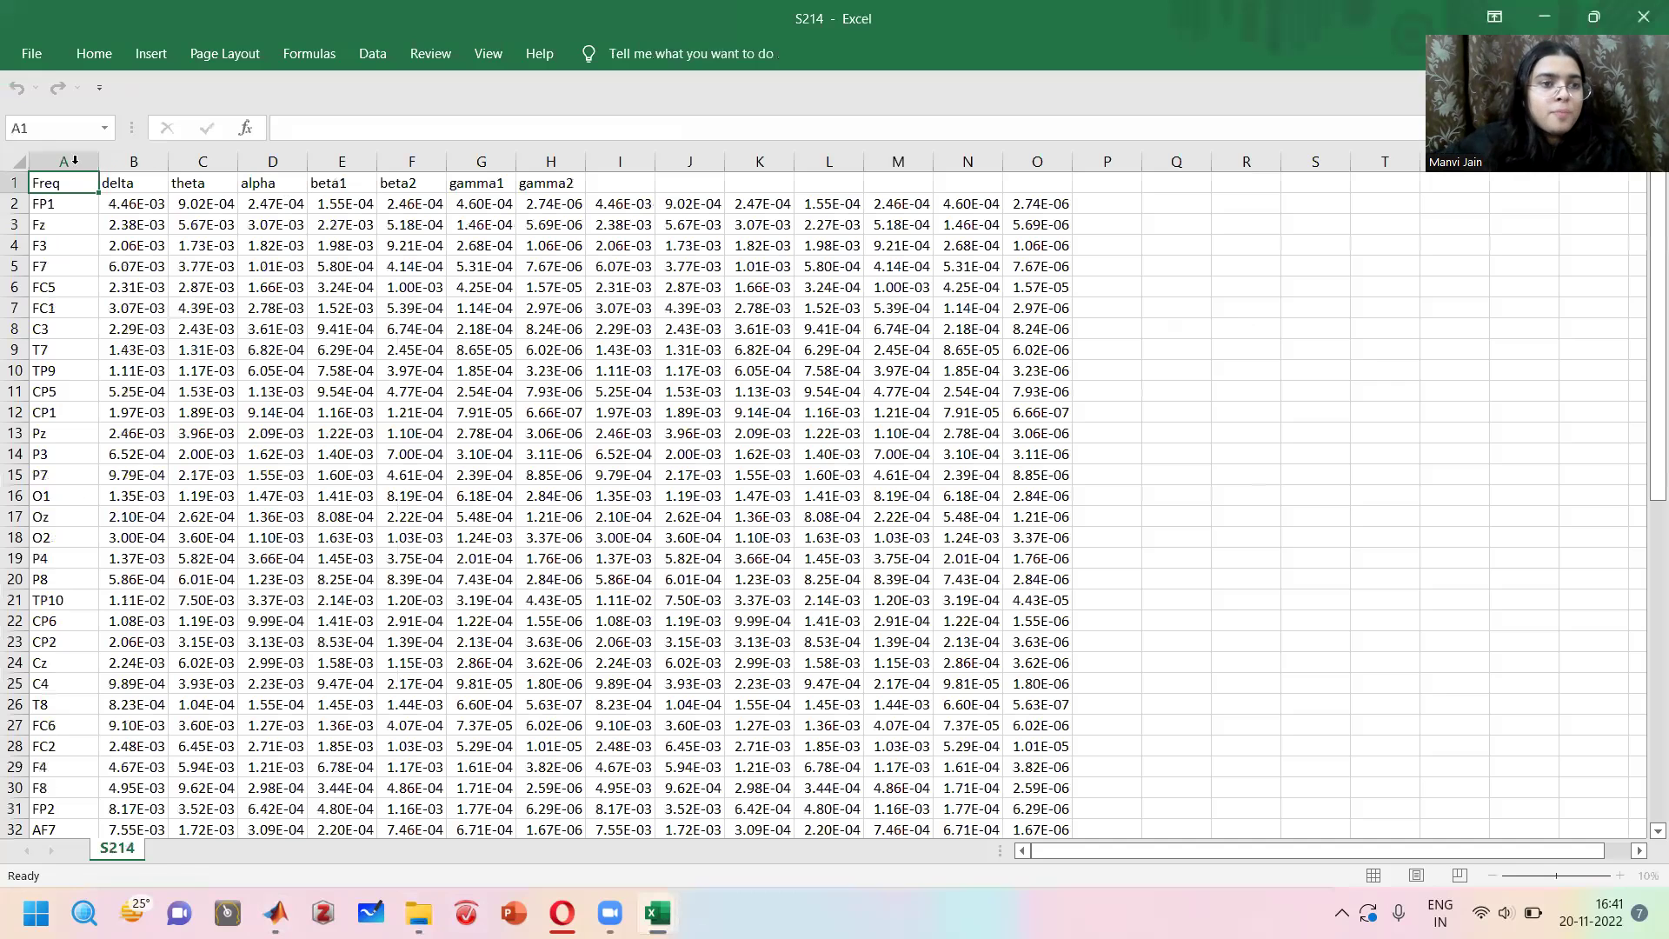
pyautogui.click(74, 160)
pyautogui.hotkey('ctrl', 'a')
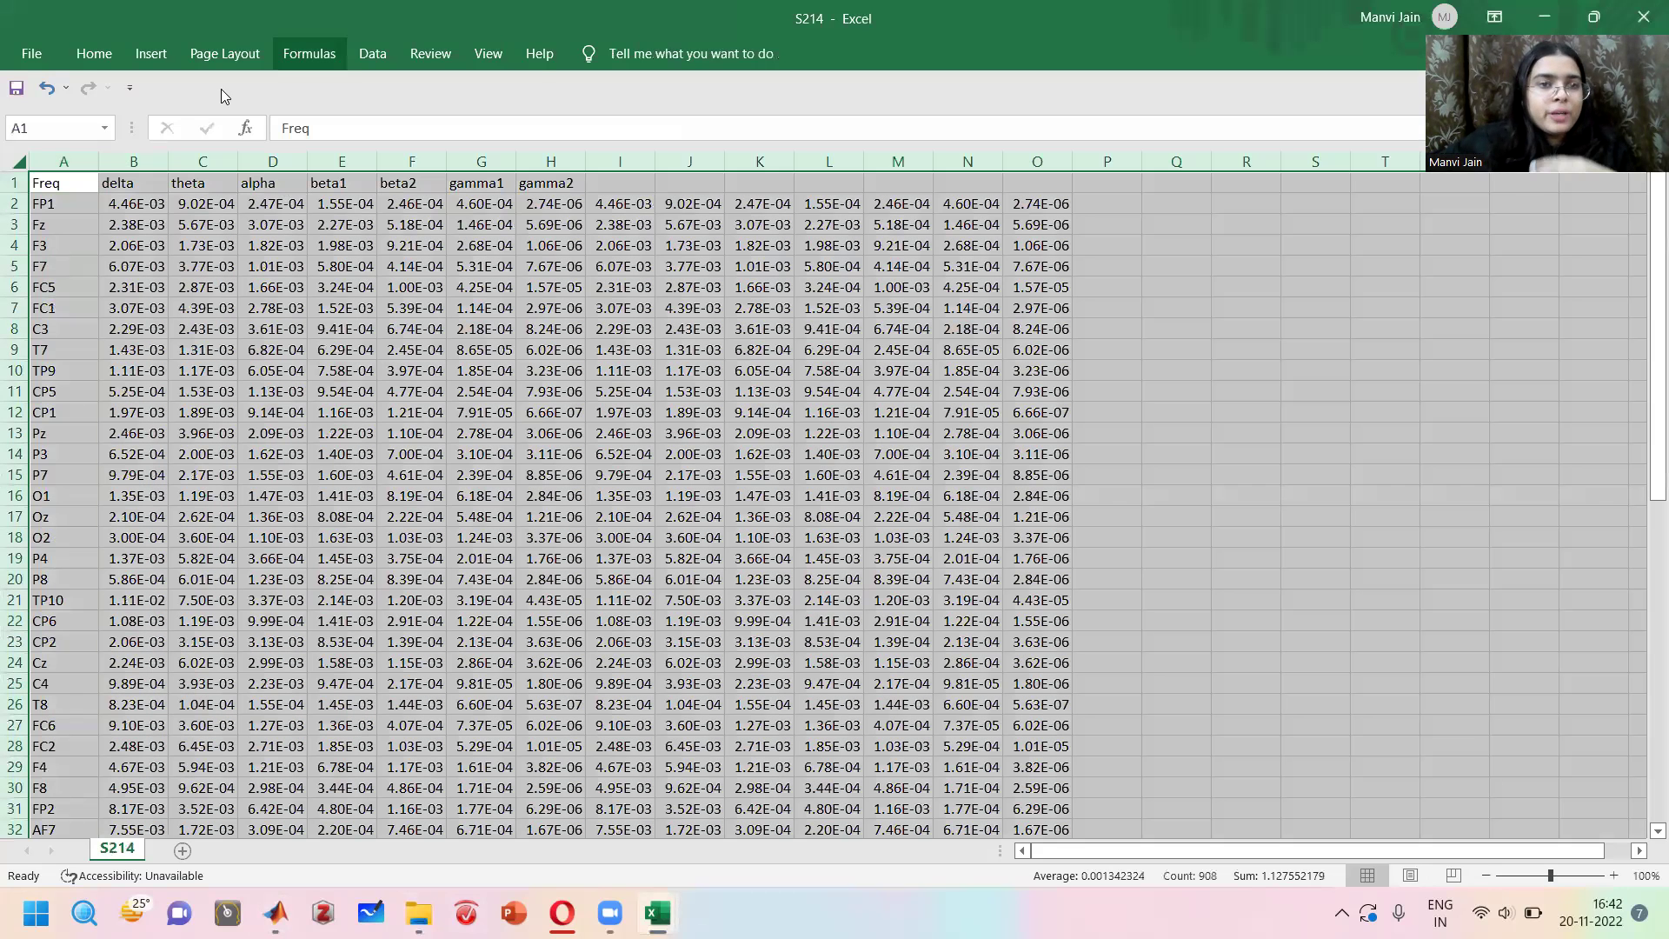
pyautogui.click(374, 54)
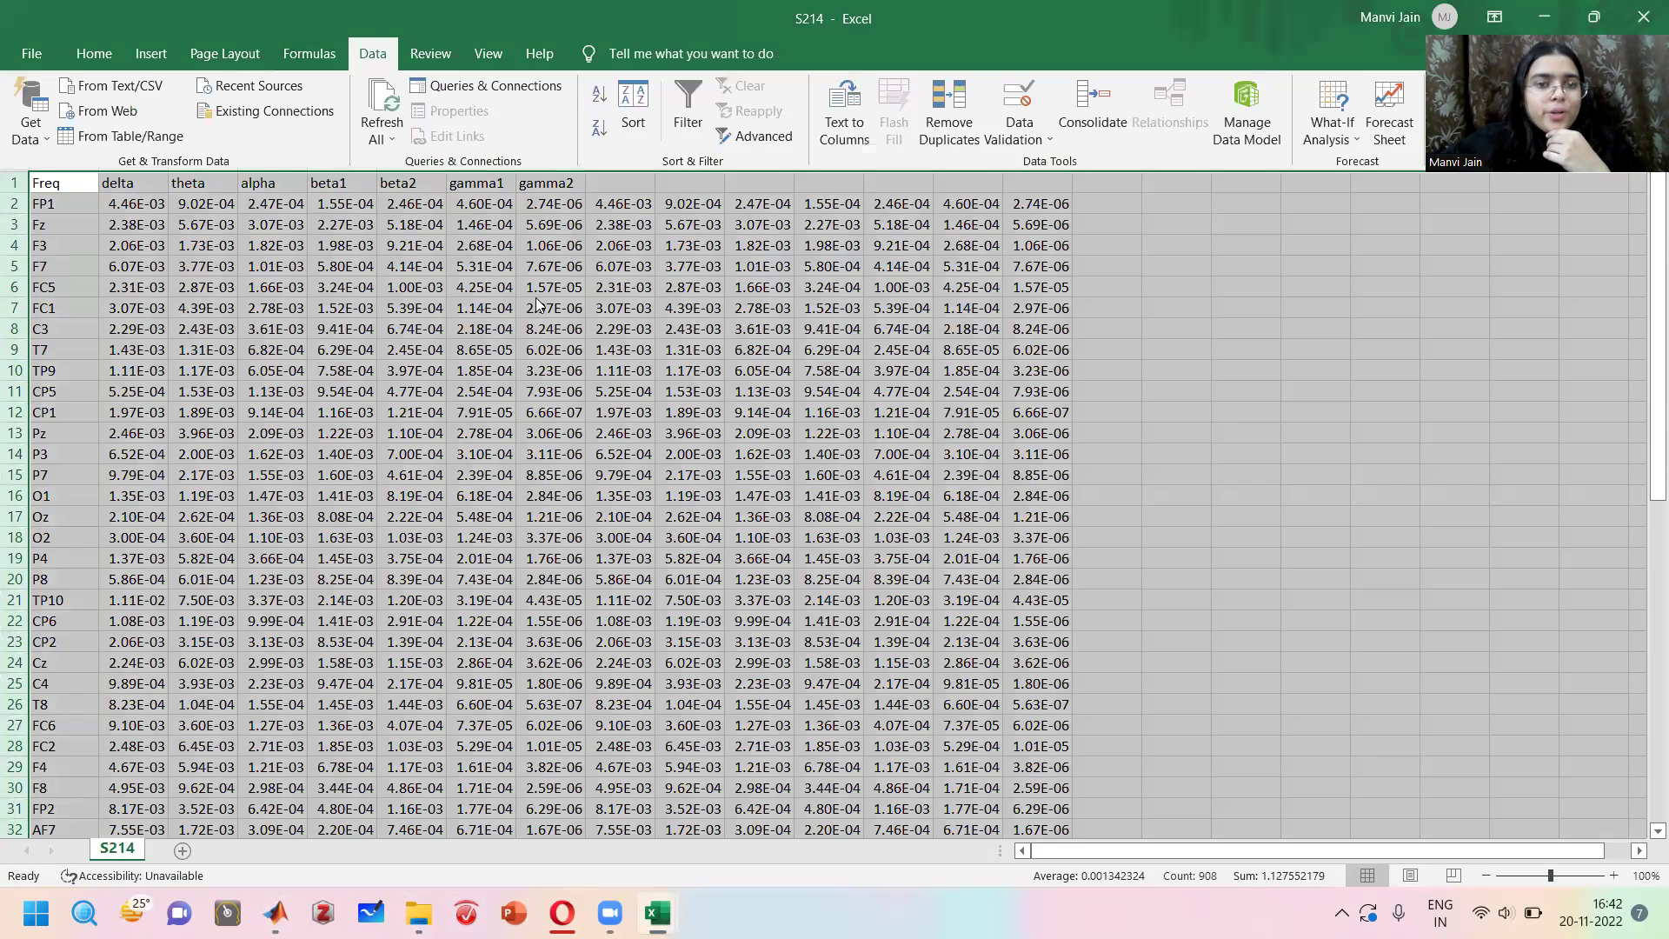
pyautogui.click(633, 122)
pyautogui.click(321, 415)
pyautogui.click(304, 430)
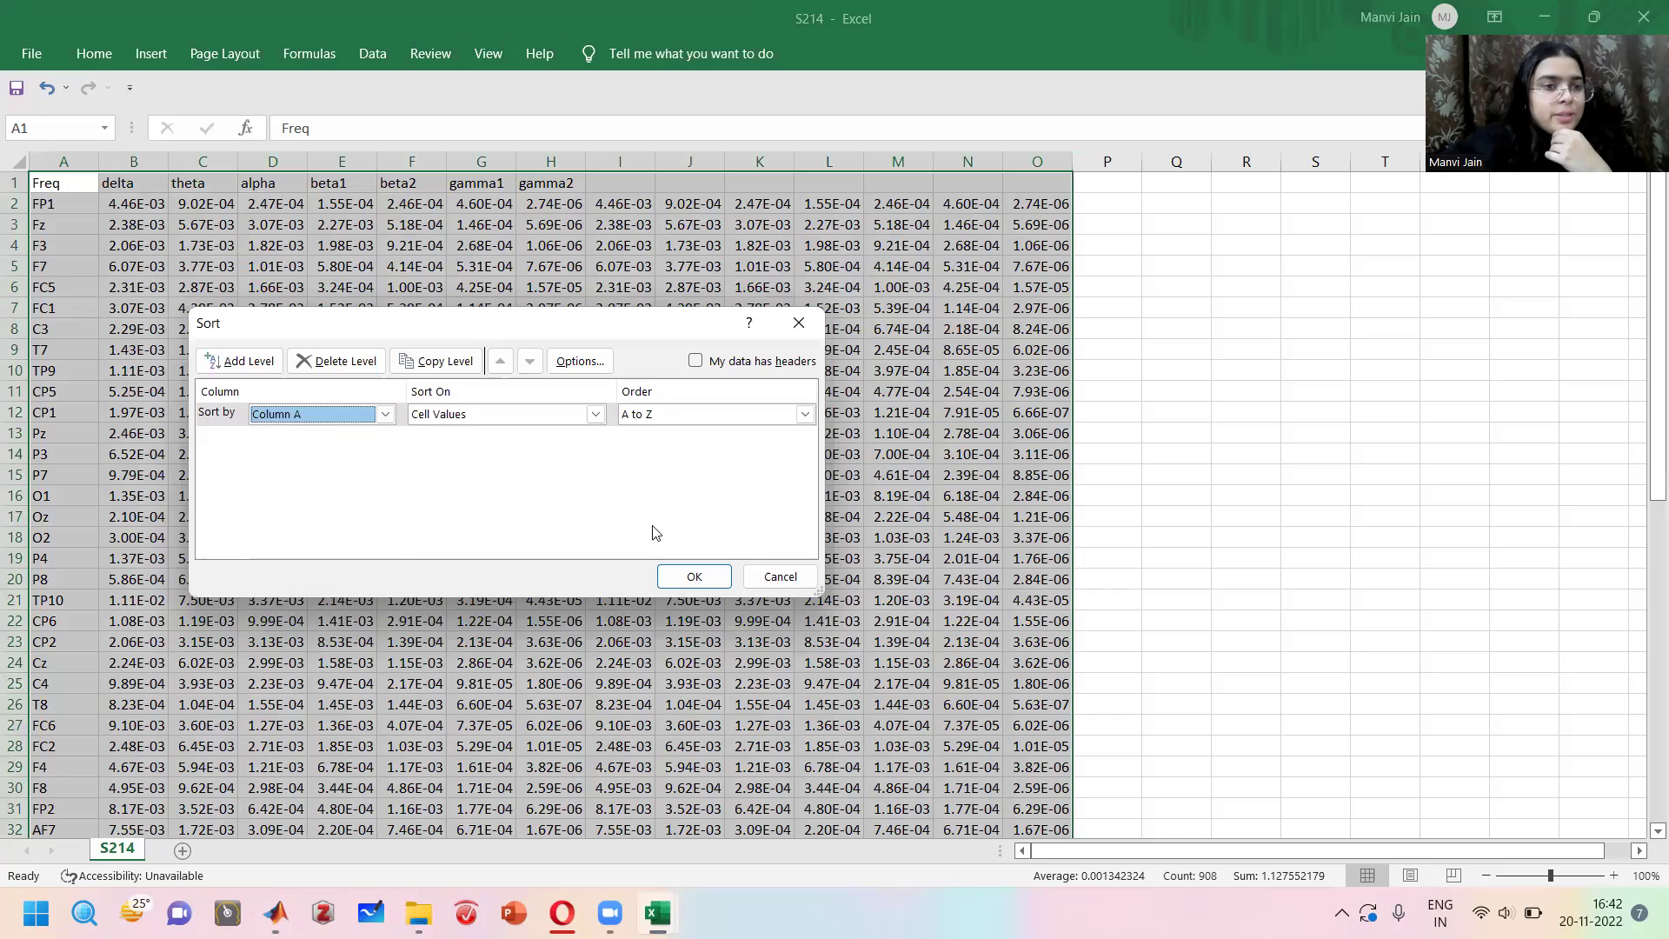
pyautogui.click(694, 576)
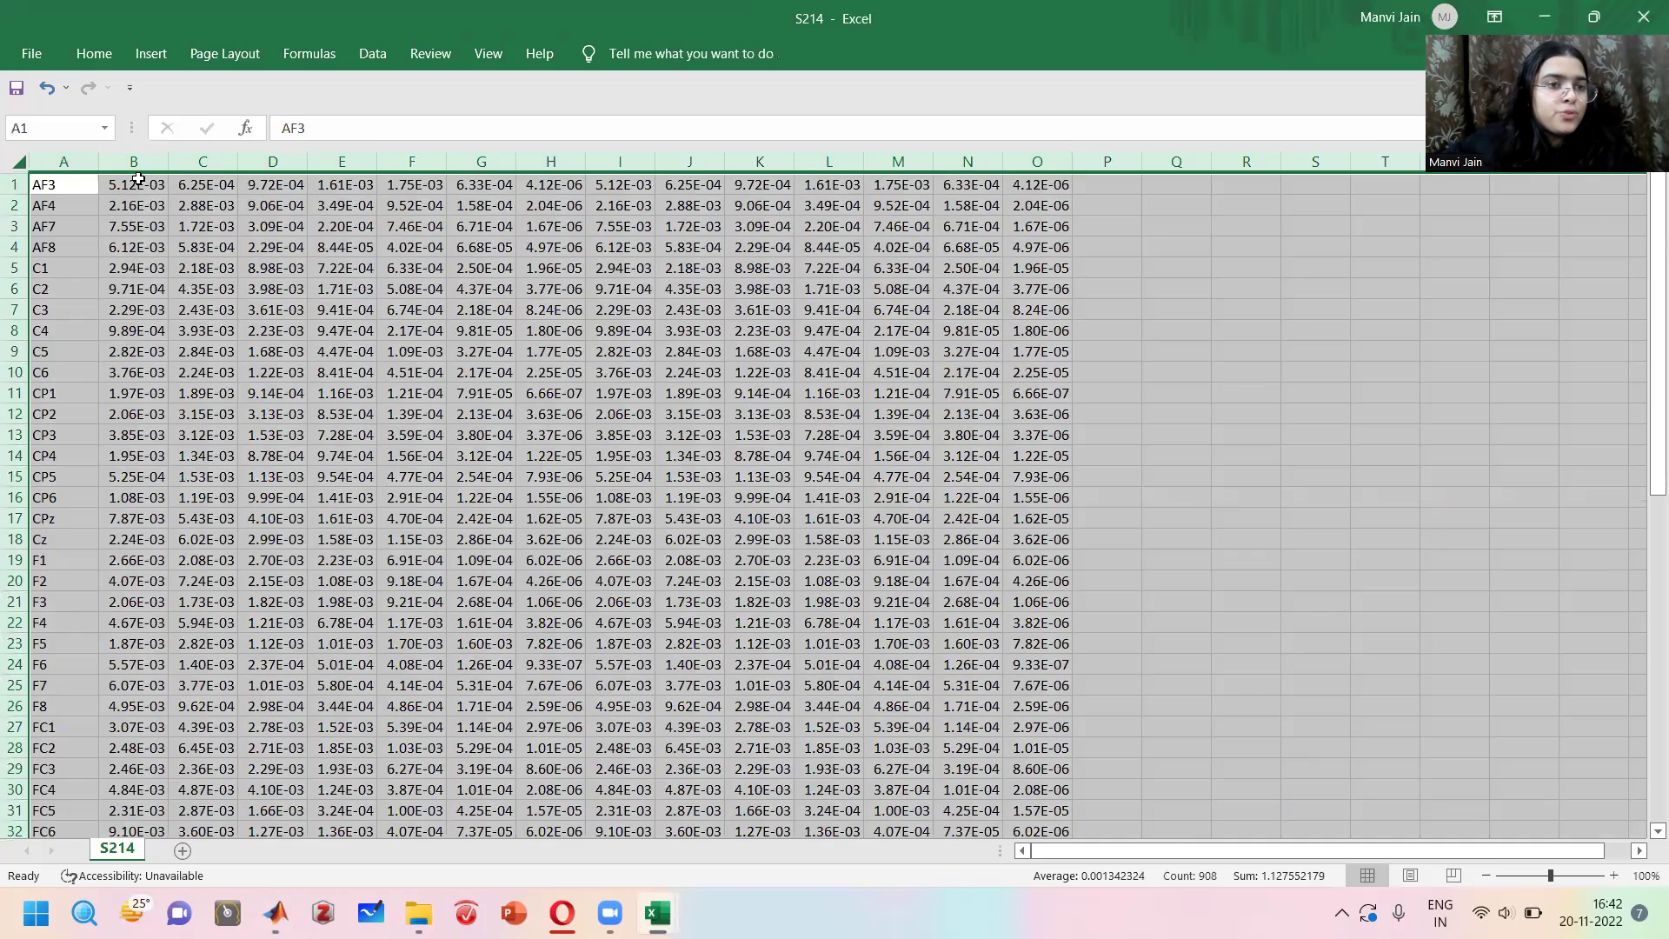
# Copy the delta values in column B of S214 and paste them into column E of Book1.
pyautogui.click(136, 182)
pyautogui.click(132, 163)
pyautogui.hotkey('ctrl', 'c')
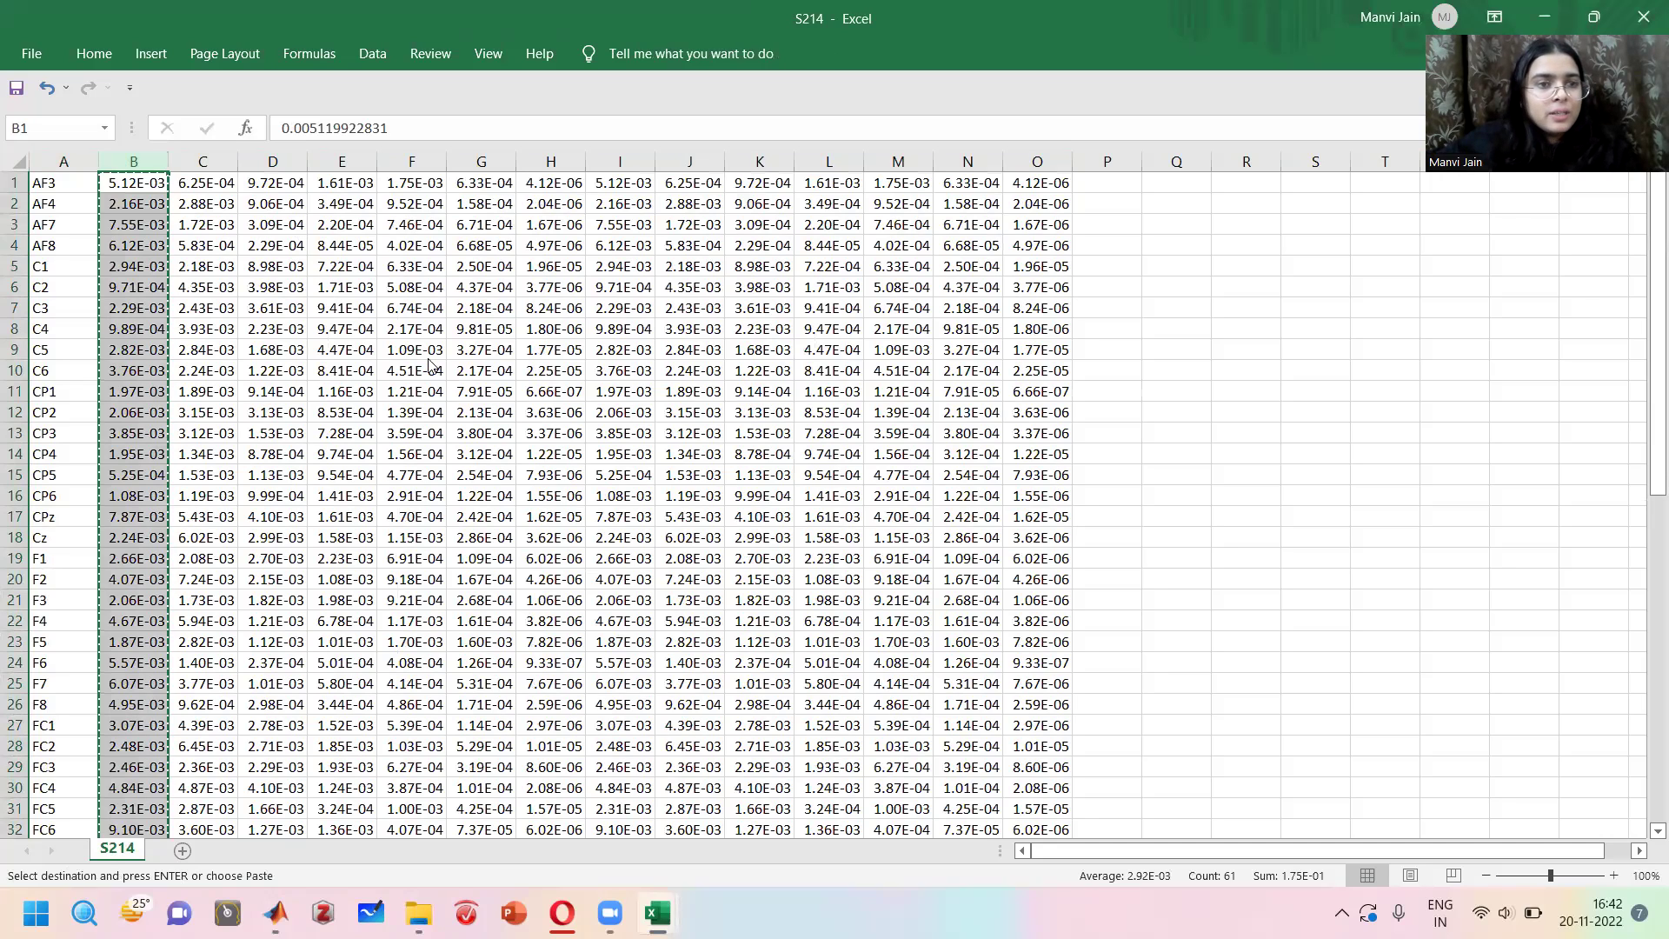
pyautogui.hotkey('alt', 'Tab')
pyautogui.click(325, 208)
pyautogui.hotkey('ctrl', 'v')
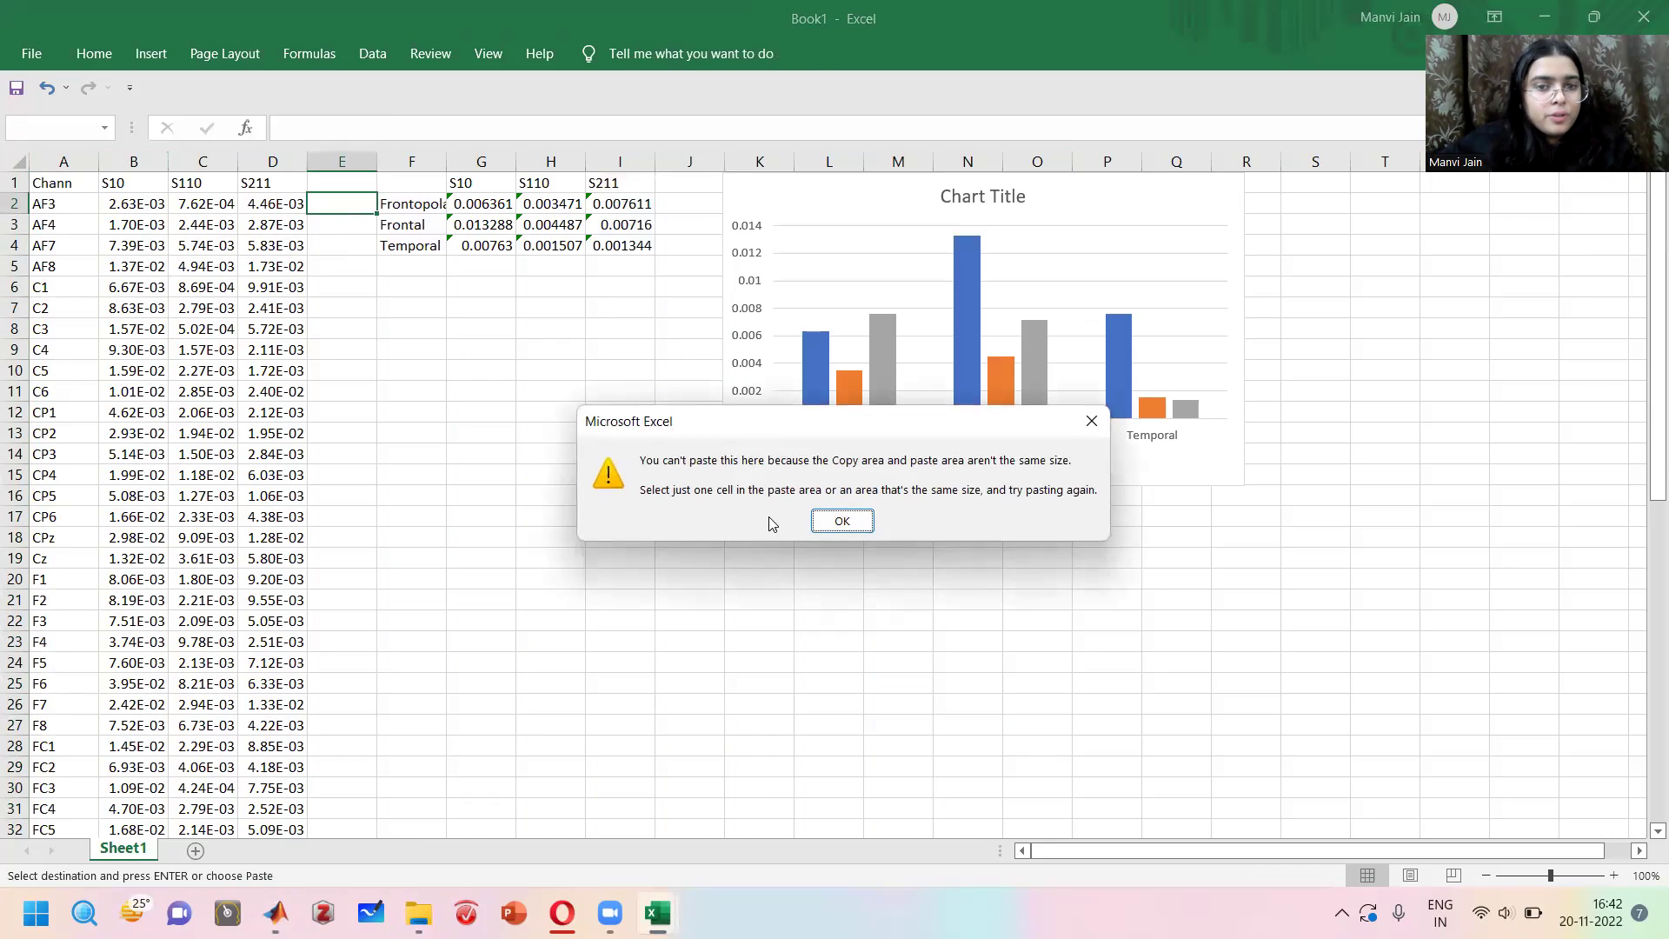
pyautogui.click(839, 521)
pyautogui.click(357, 163)
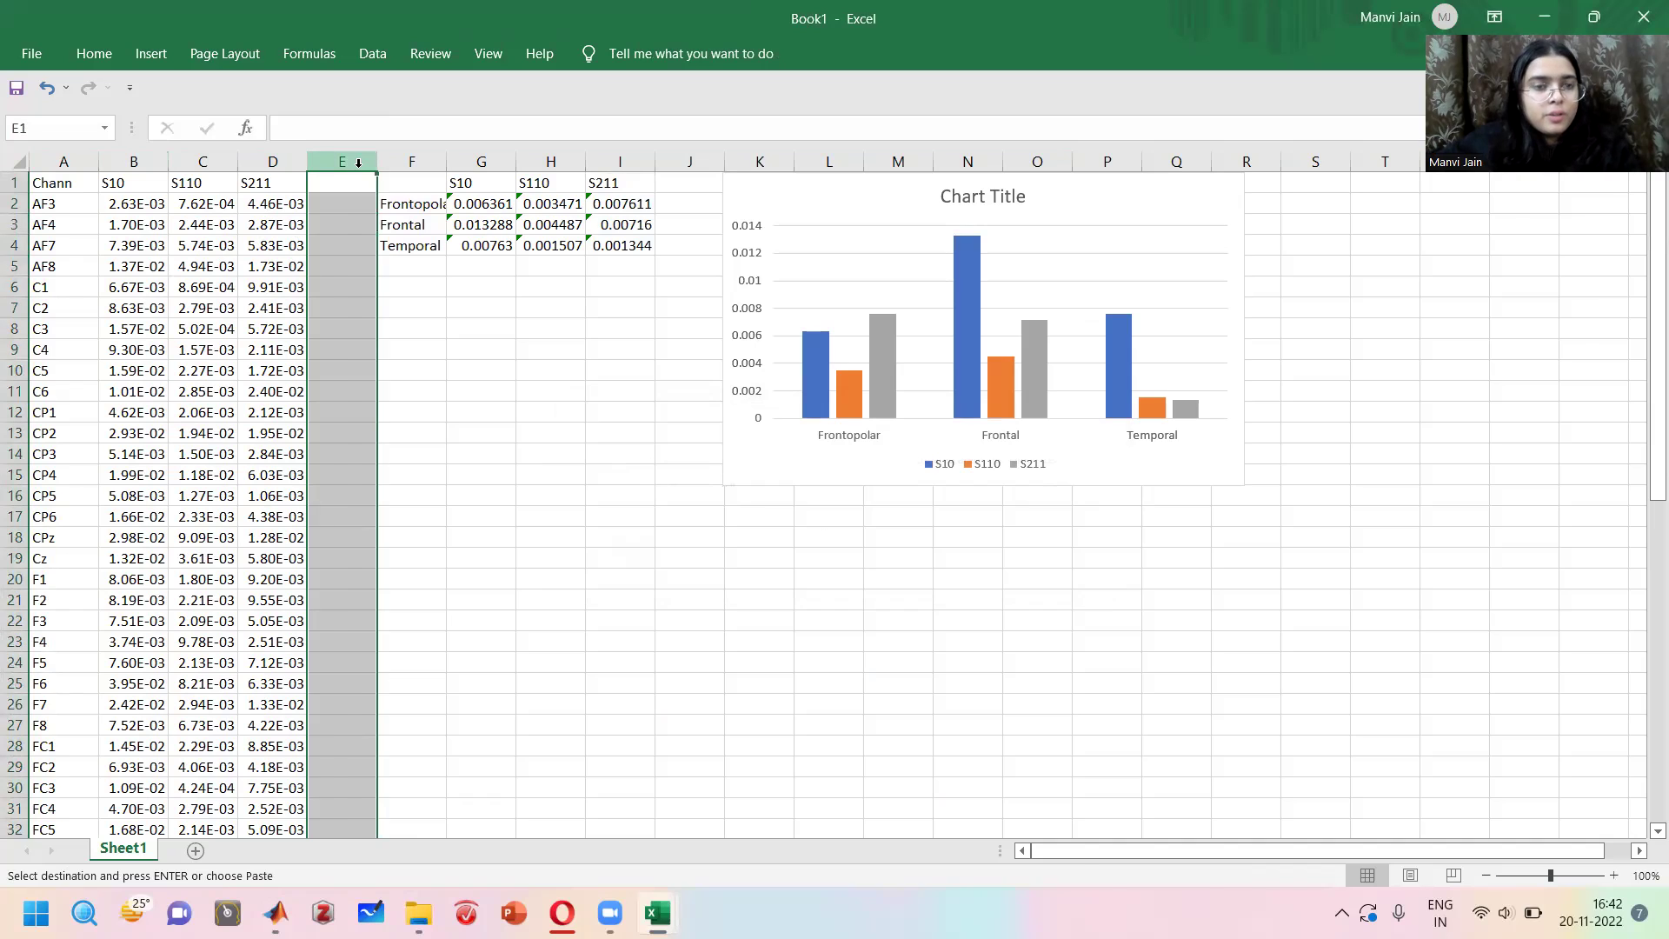
pyautogui.hotkey('ctrl', 'v')
# Insert a cell at E1, shifting the pasted values down, and enter the heading S214 there.
pyautogui.rightClick(352, 184)
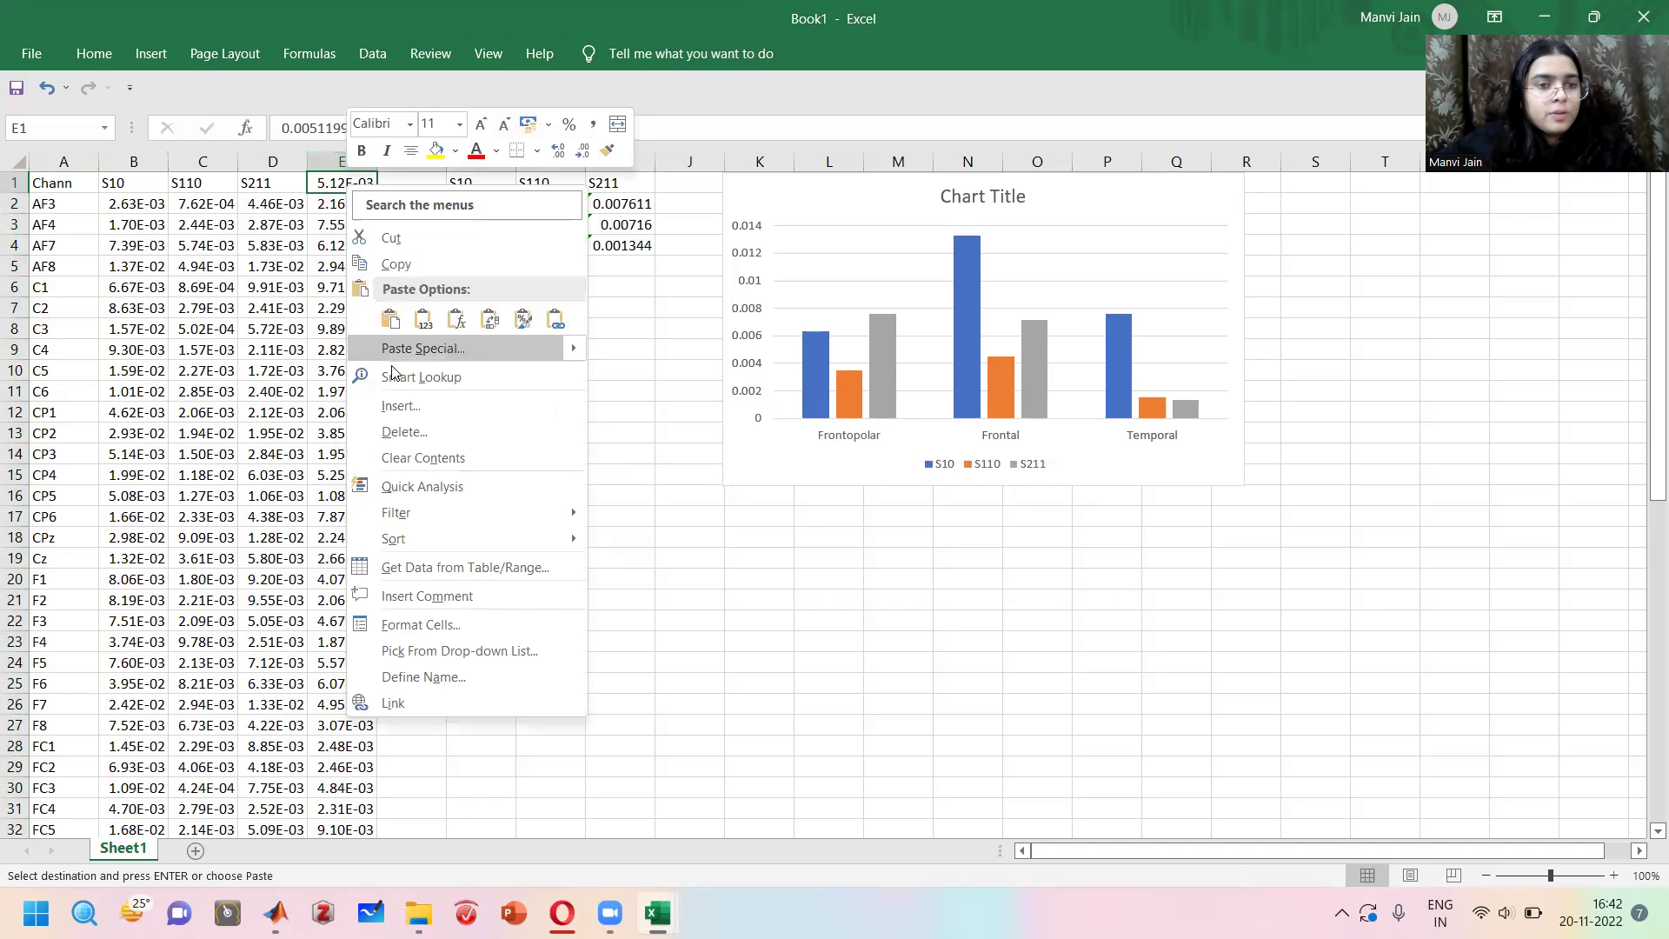
pyautogui.click(394, 411)
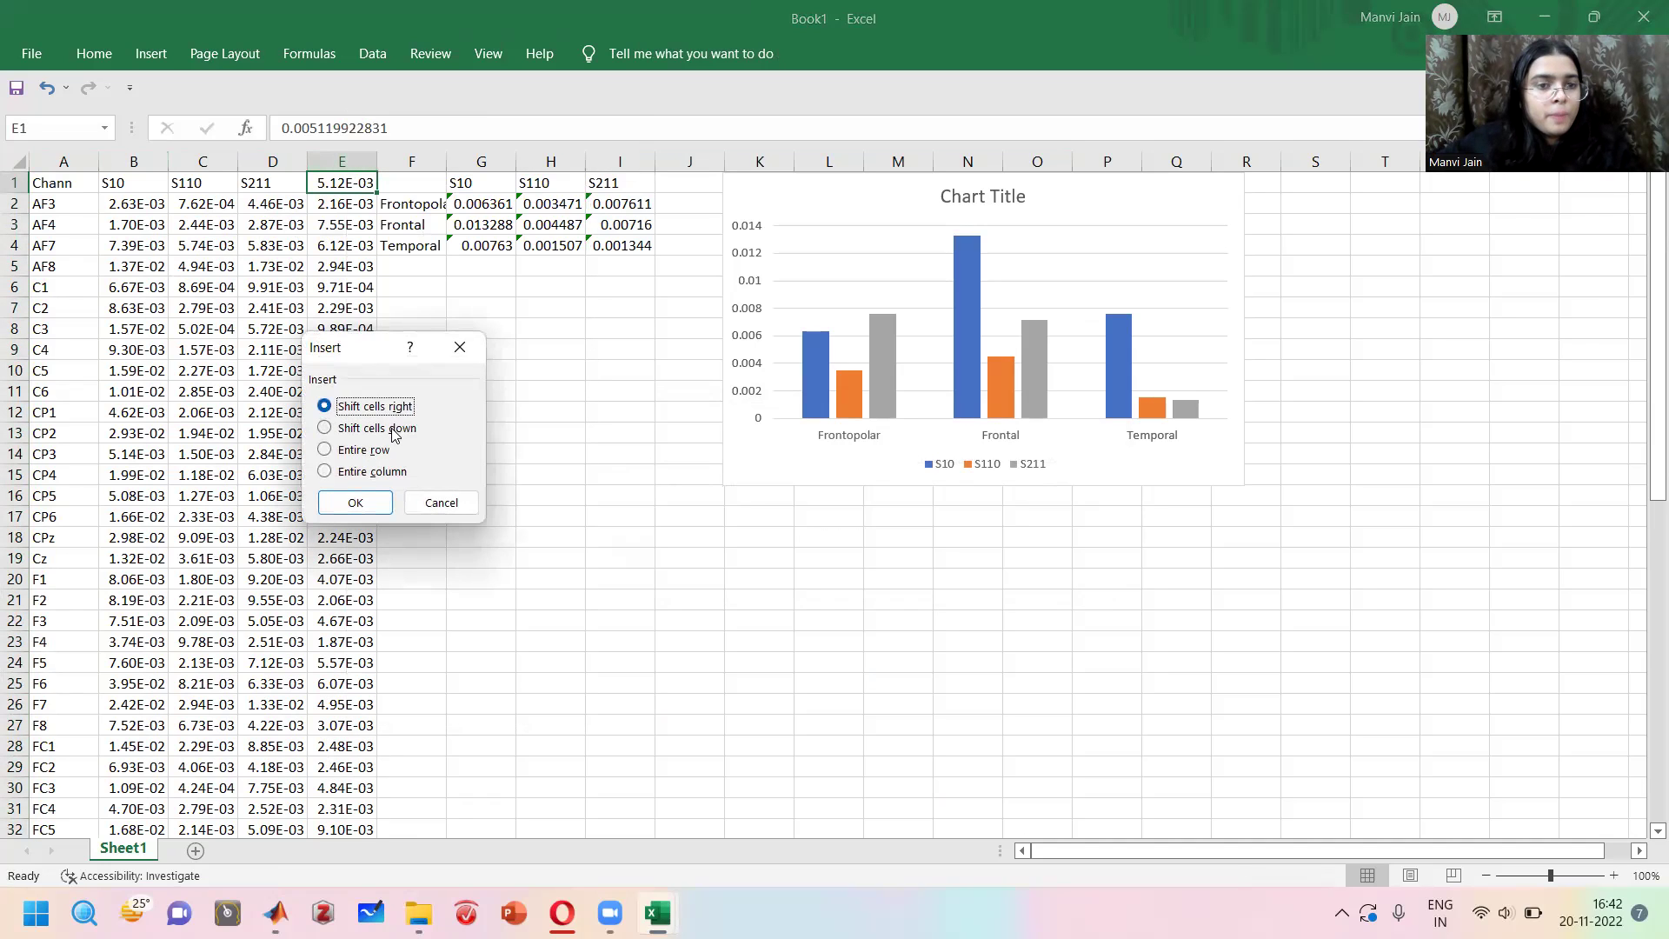
pyautogui.click(355, 507)
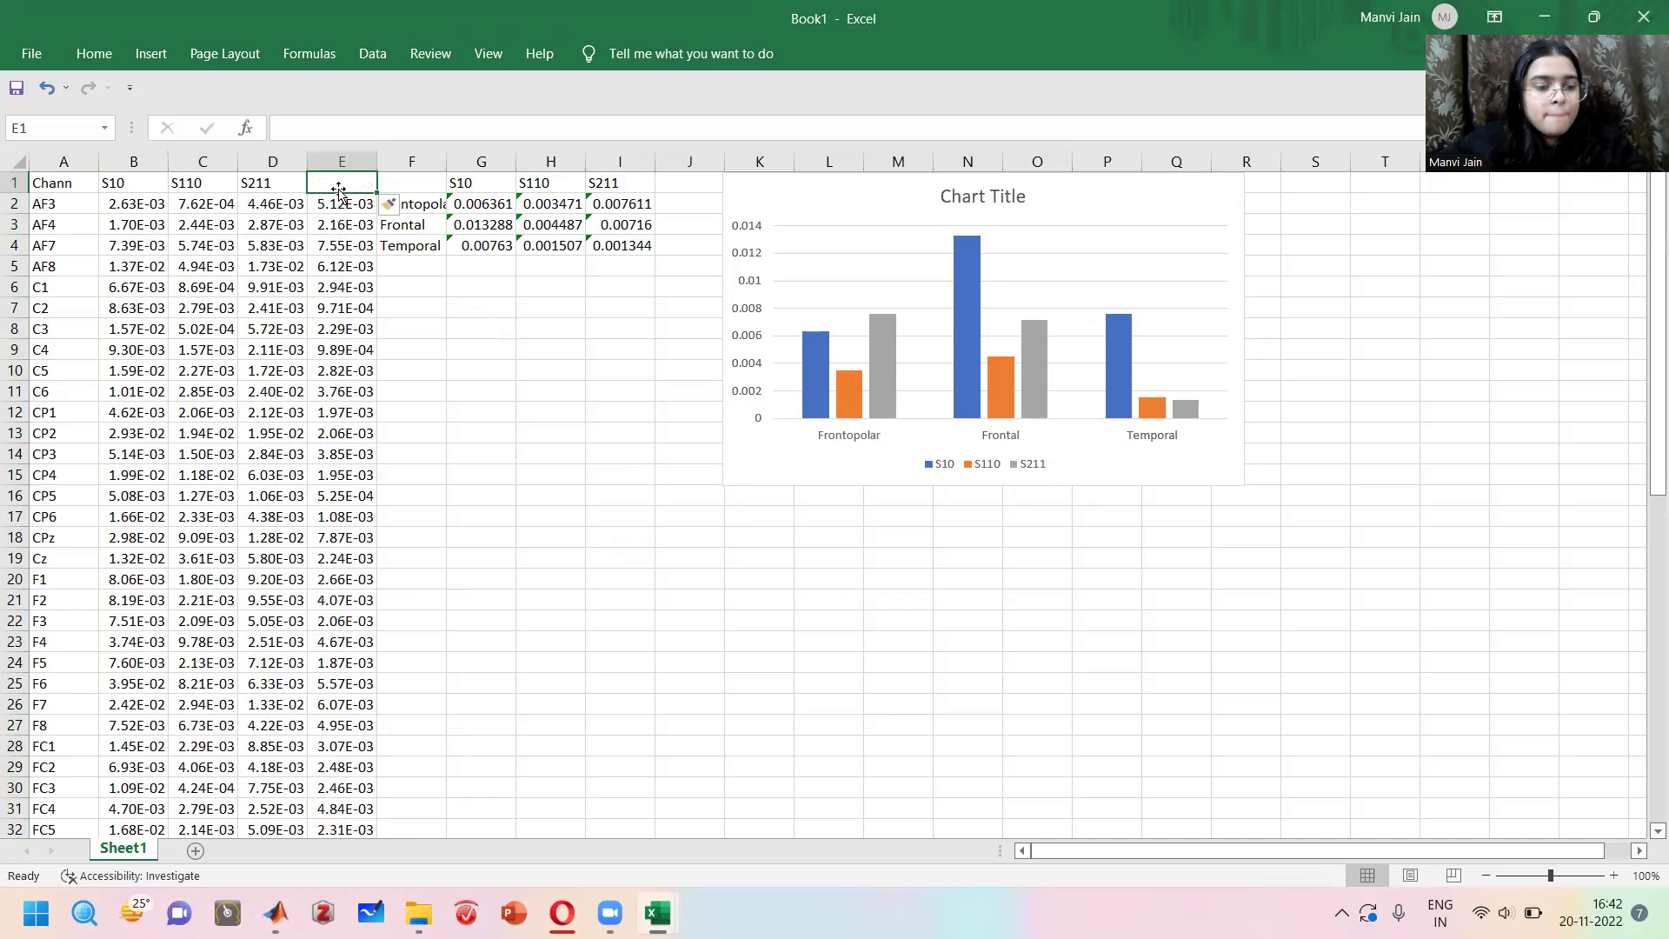
pyautogui.write('S214')
pyautogui.click(481, 411)
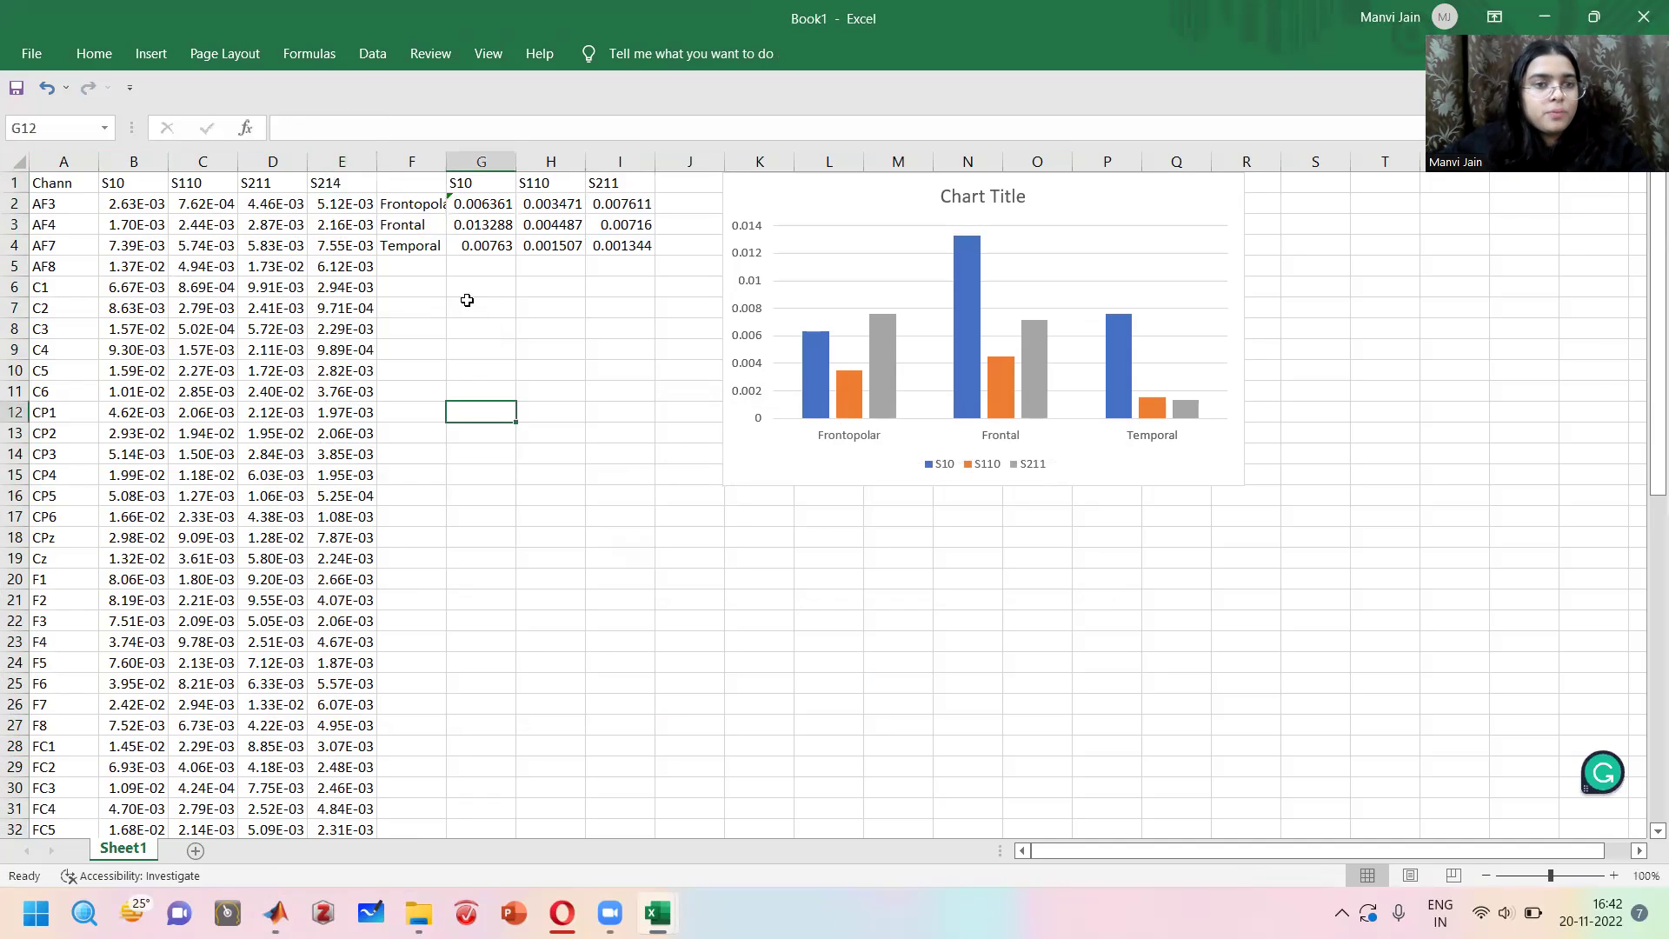
# Enter the heading S214 in J1 of the summary table and move the chart away from column J.
pyautogui.click(644, 183)
pyautogui.click(664, 186)
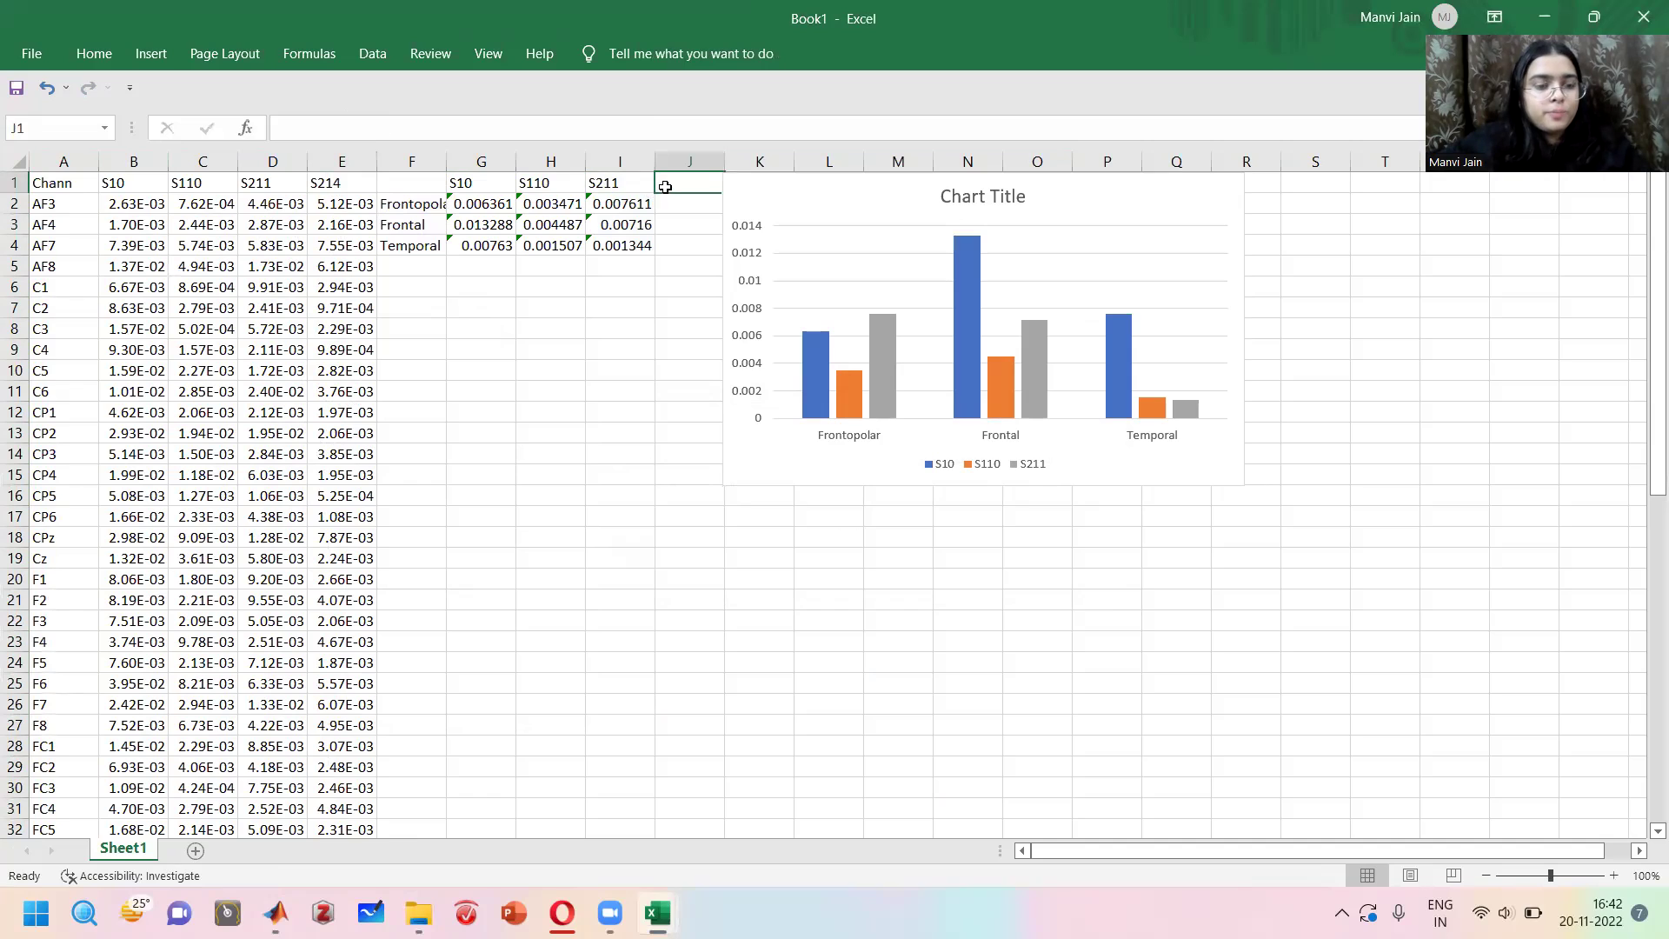
pyautogui.write('S214')
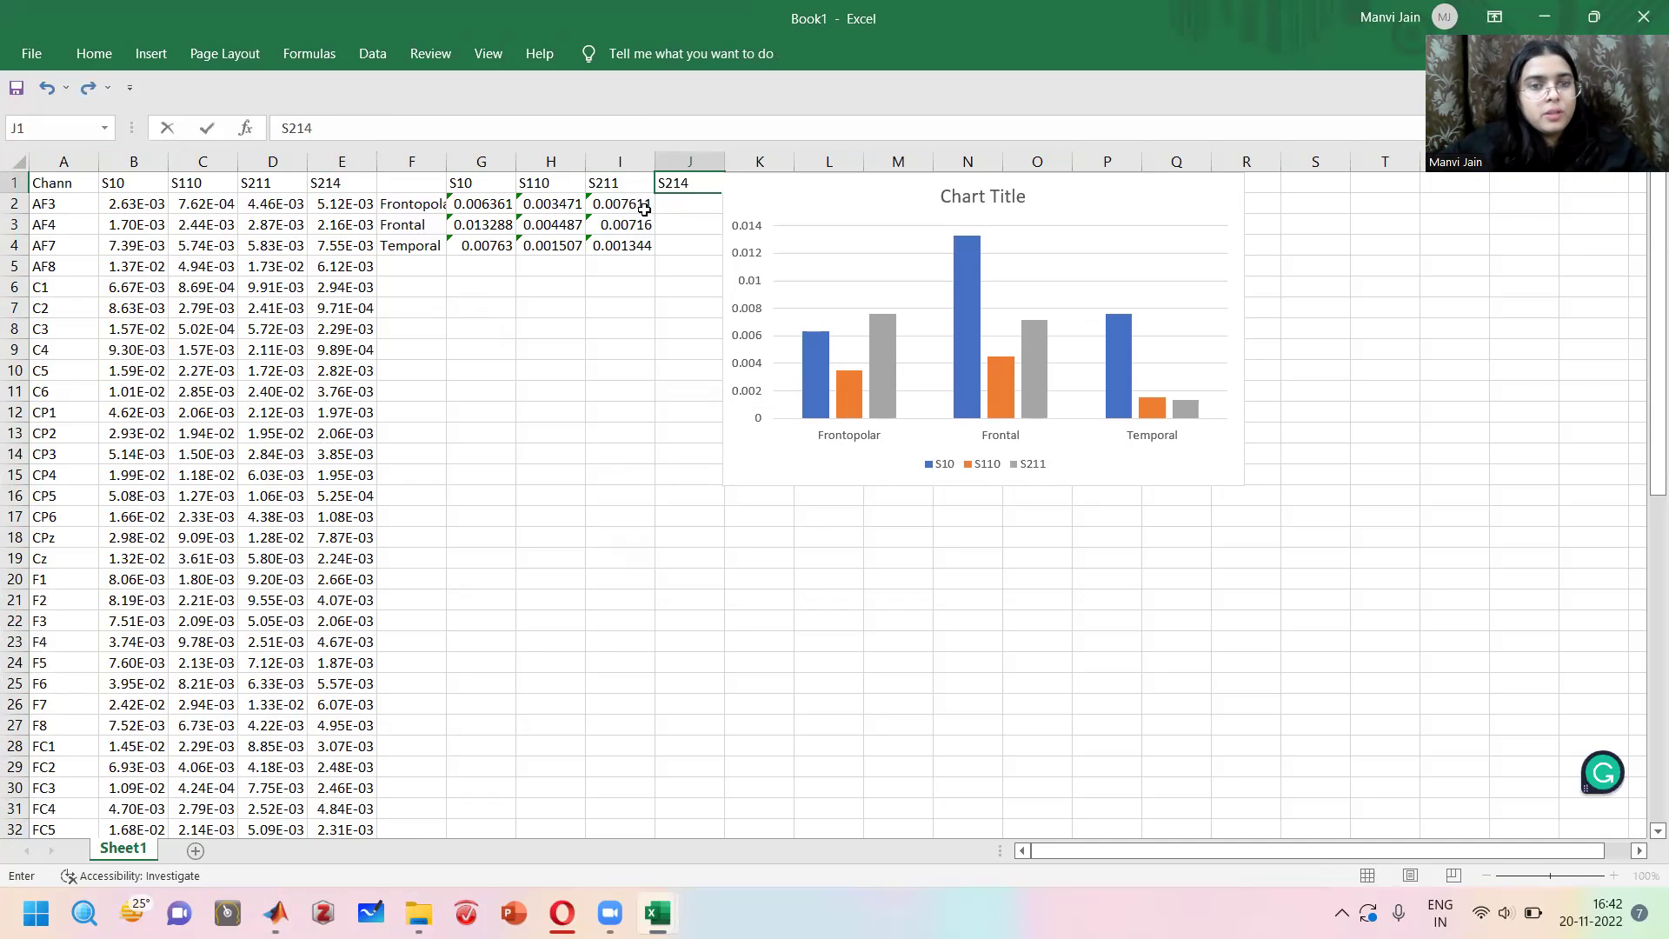
pyautogui.click(646, 210)
pyautogui.moveTo(646, 210); pyautogui.dragTo(929, 221)
pyautogui.hotkey('ctrl', 'z')
pyautogui.click(811, 201)
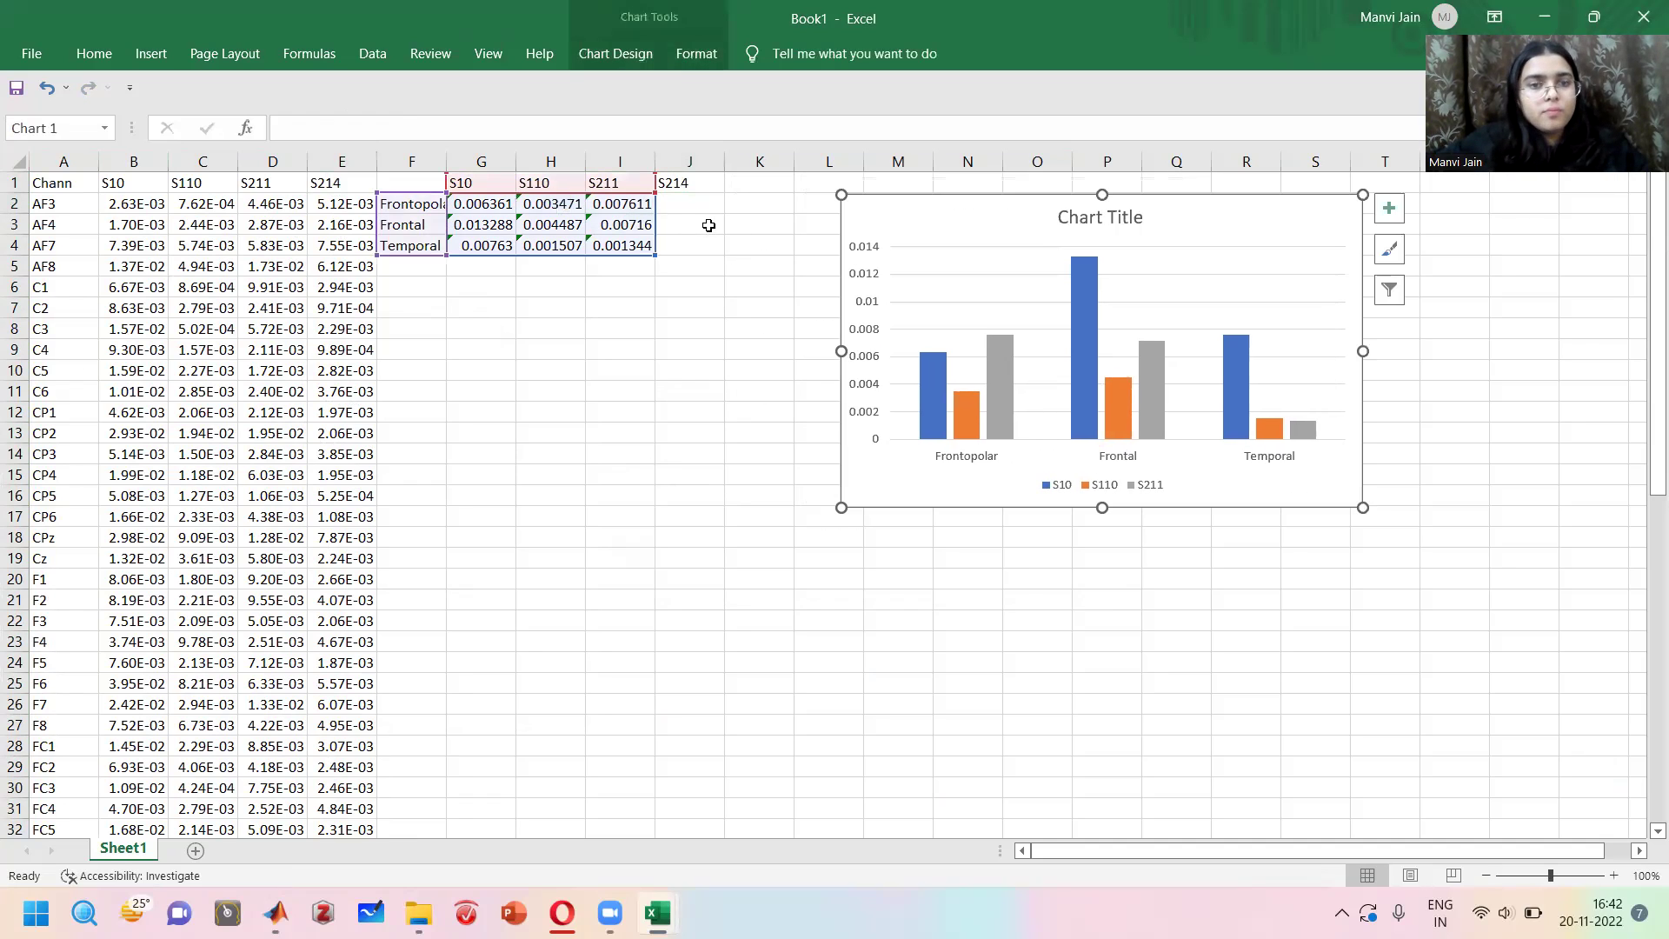
# Extend the average formulas from I2:I4 into J2:J4 and include the S214 averages in the chart.
pyautogui.click(647, 211)
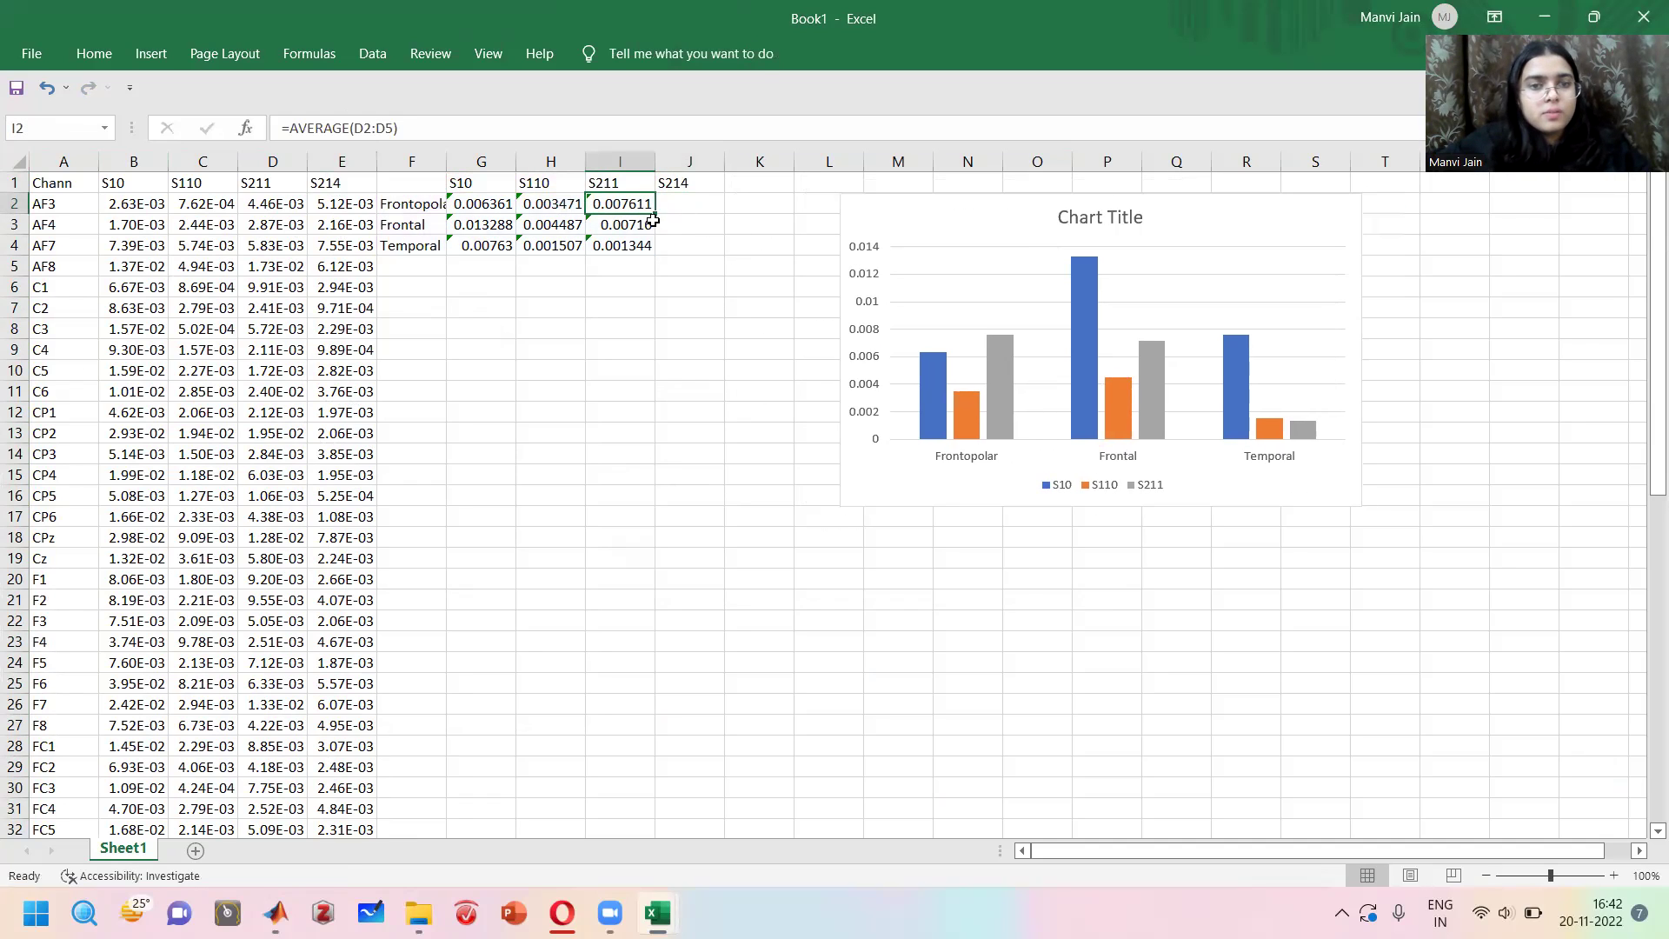
pyautogui.moveTo(656, 209); pyautogui.dragTo(709, 249)
pyautogui.click(635, 226)
pyautogui.click(635, 247)
pyautogui.click(872, 223)
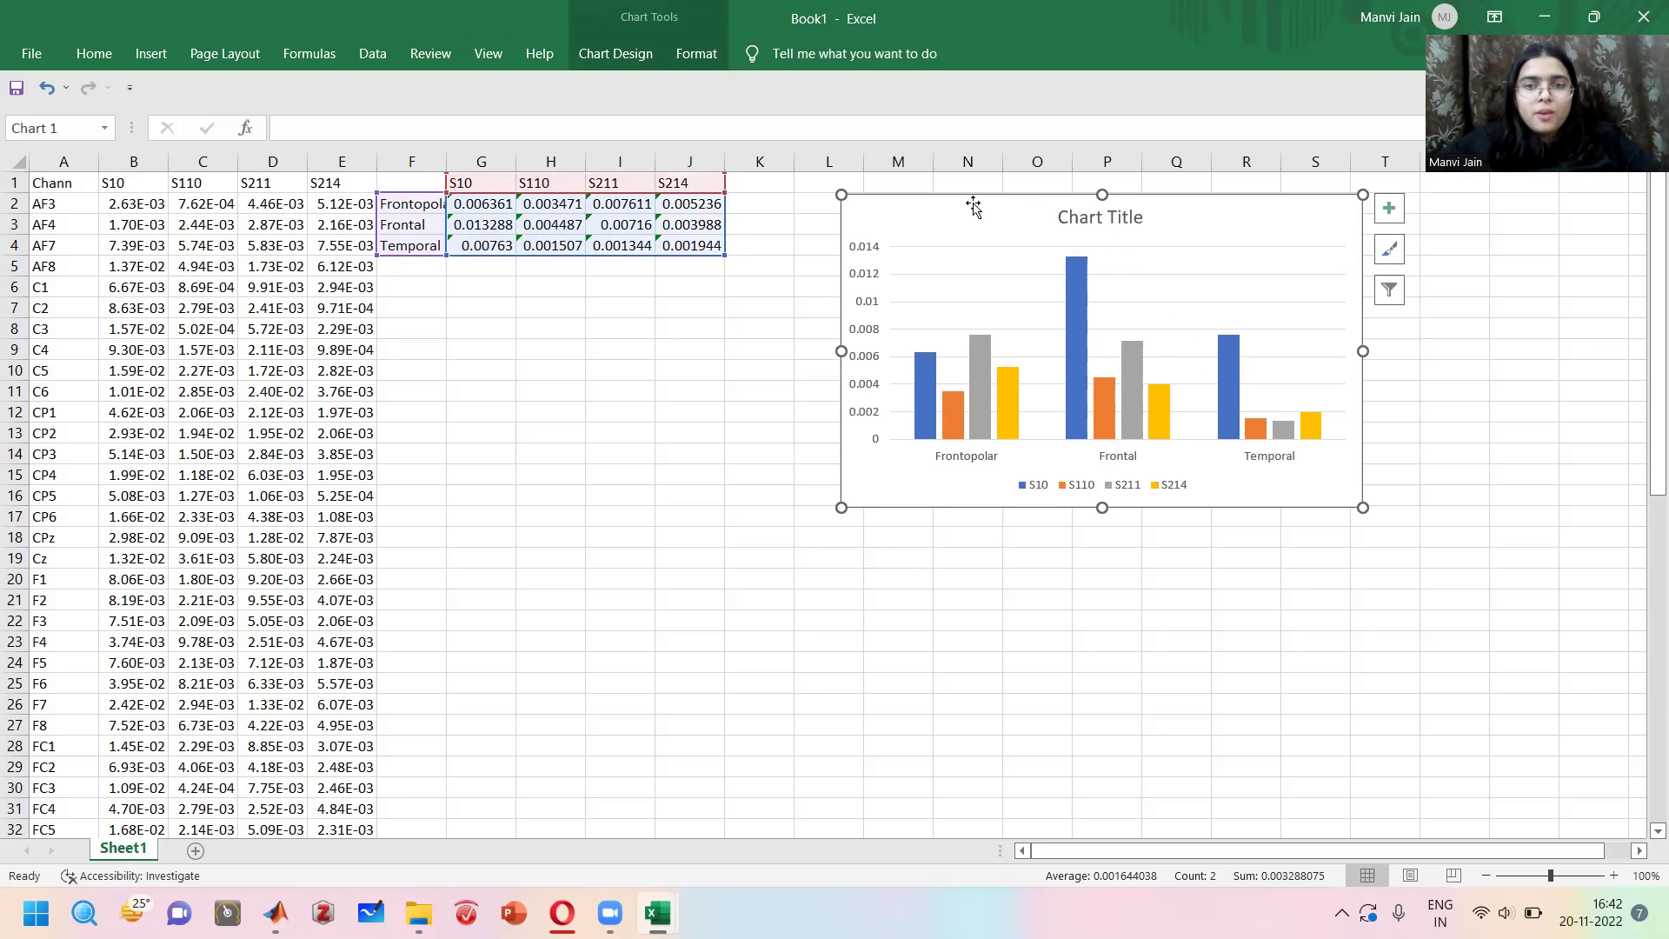
# Move the chart closer to the summary table, enlarge it down to about row 21, and examine its S214 columns.
pyautogui.moveTo(970, 226); pyautogui.dragTo(935, 203)
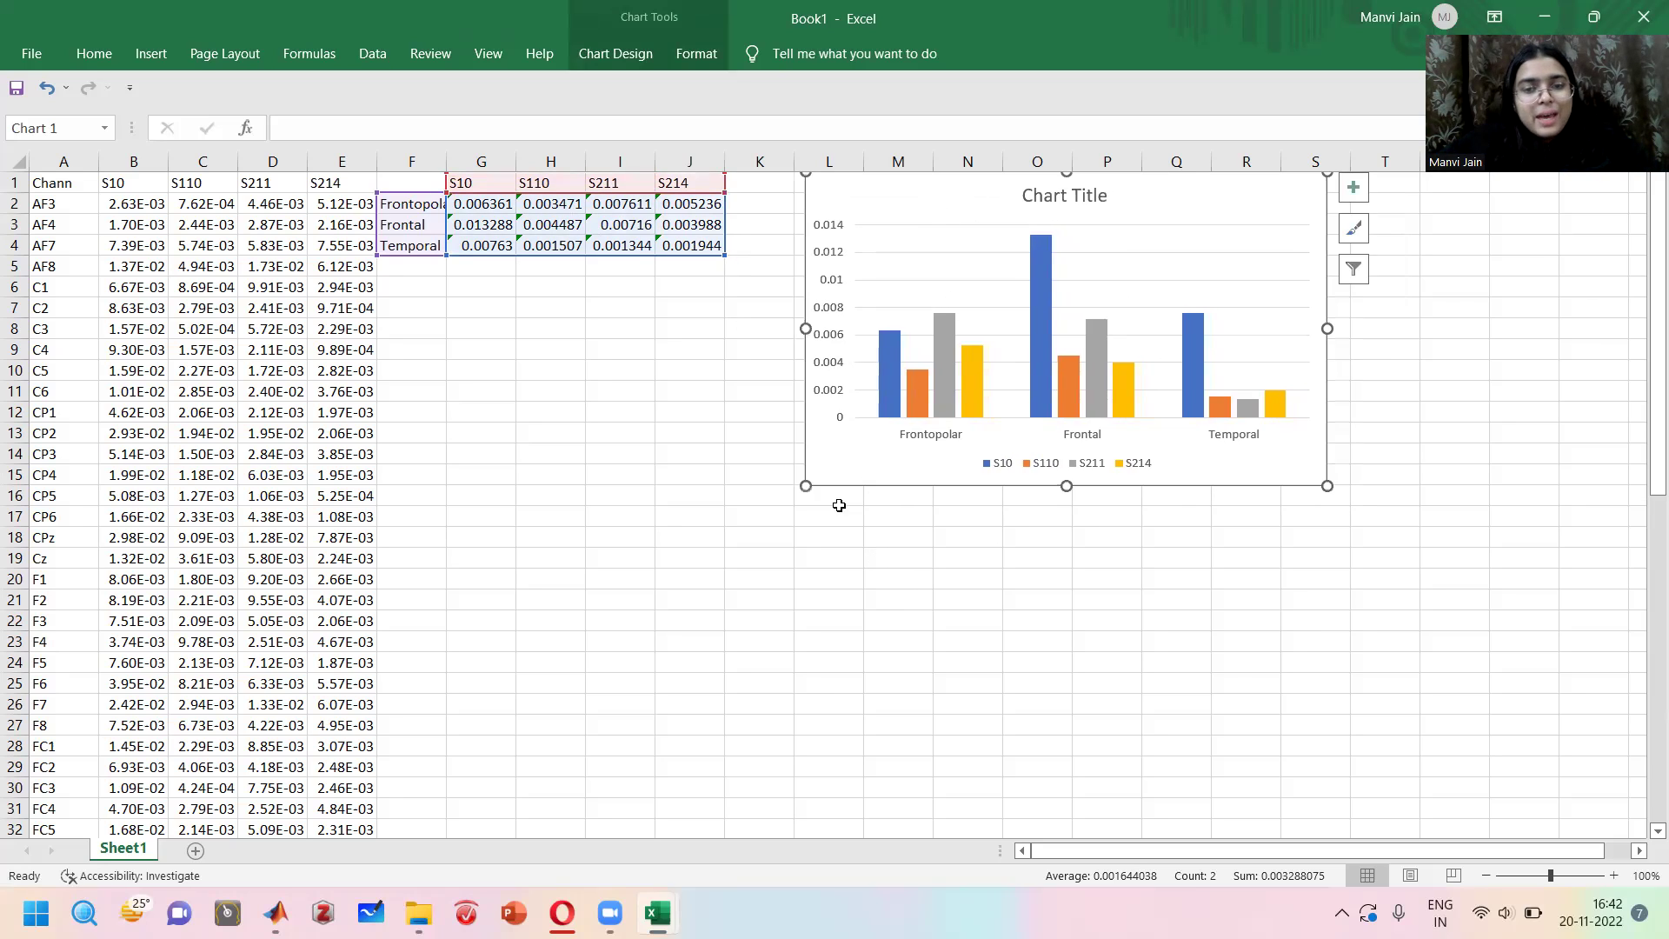
pyautogui.moveTo(805, 487); pyautogui.dragTo(714, 608)
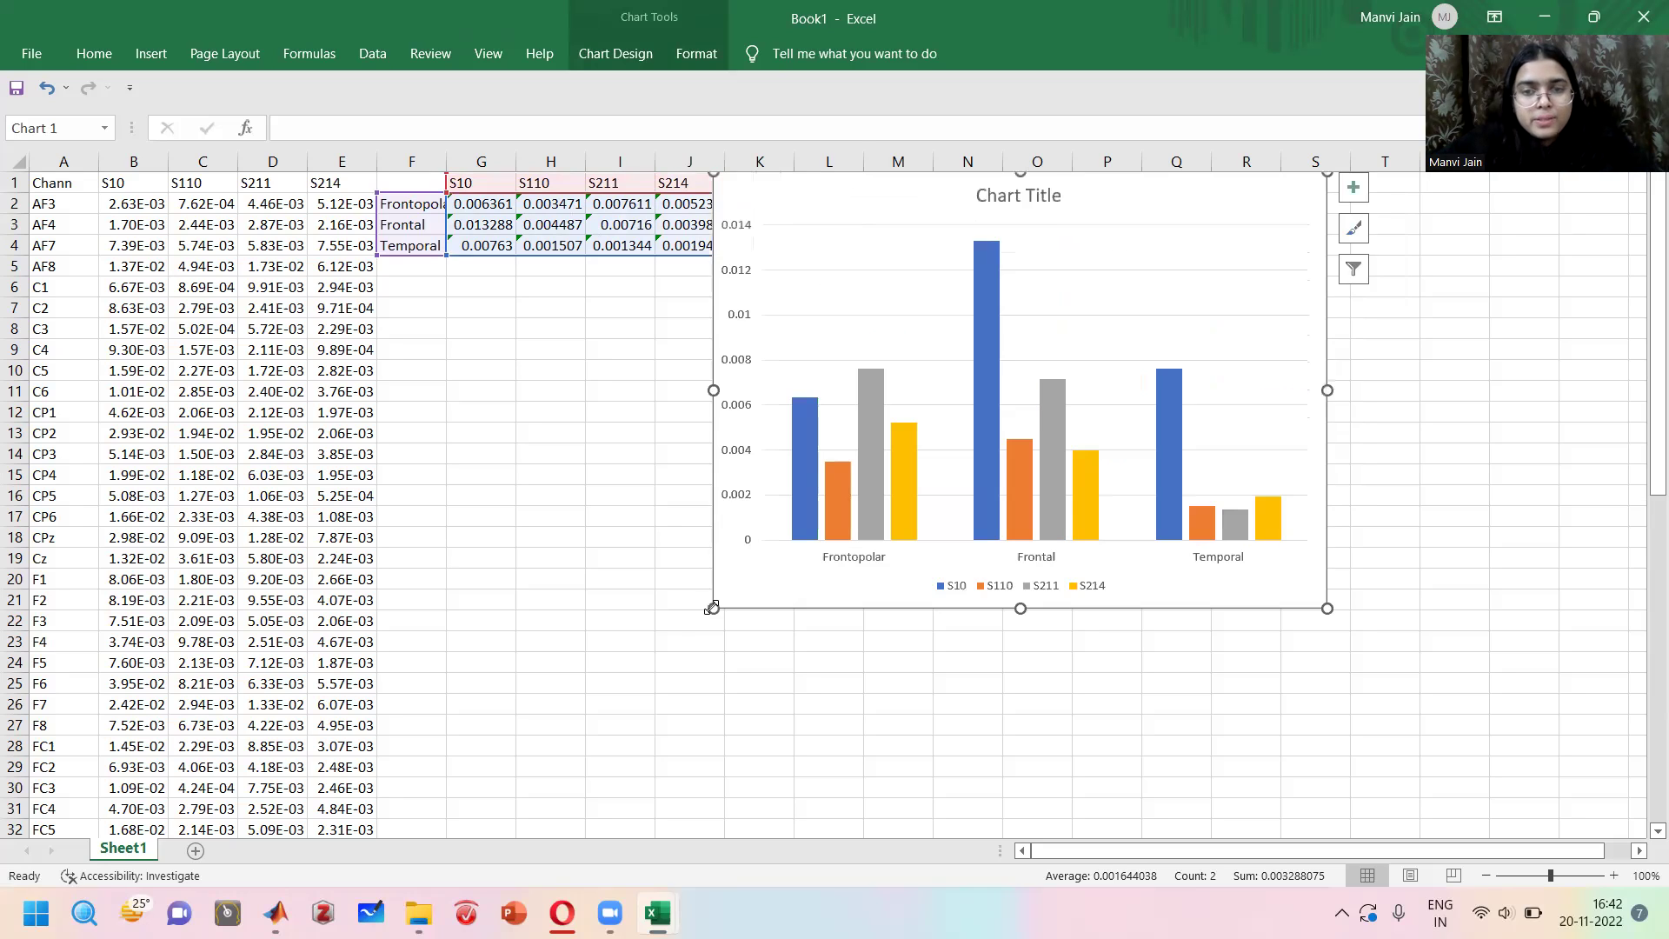
pyautogui.click(842, 705)
pyautogui.moveTo(886, 516)
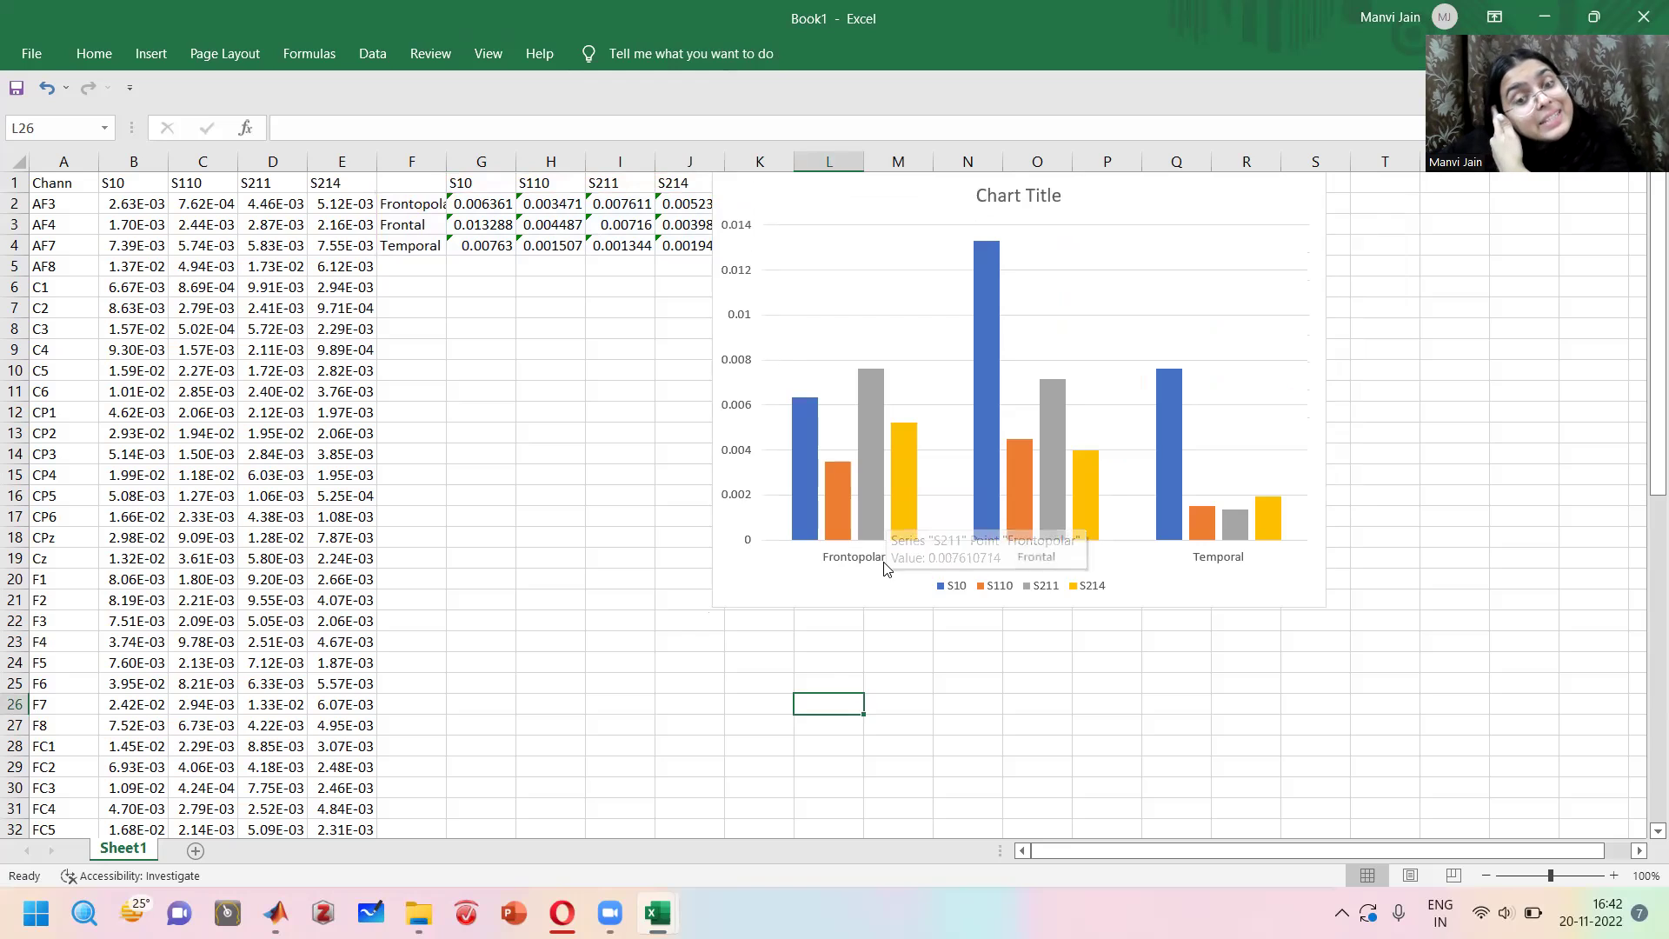
pyautogui.click(904, 504)
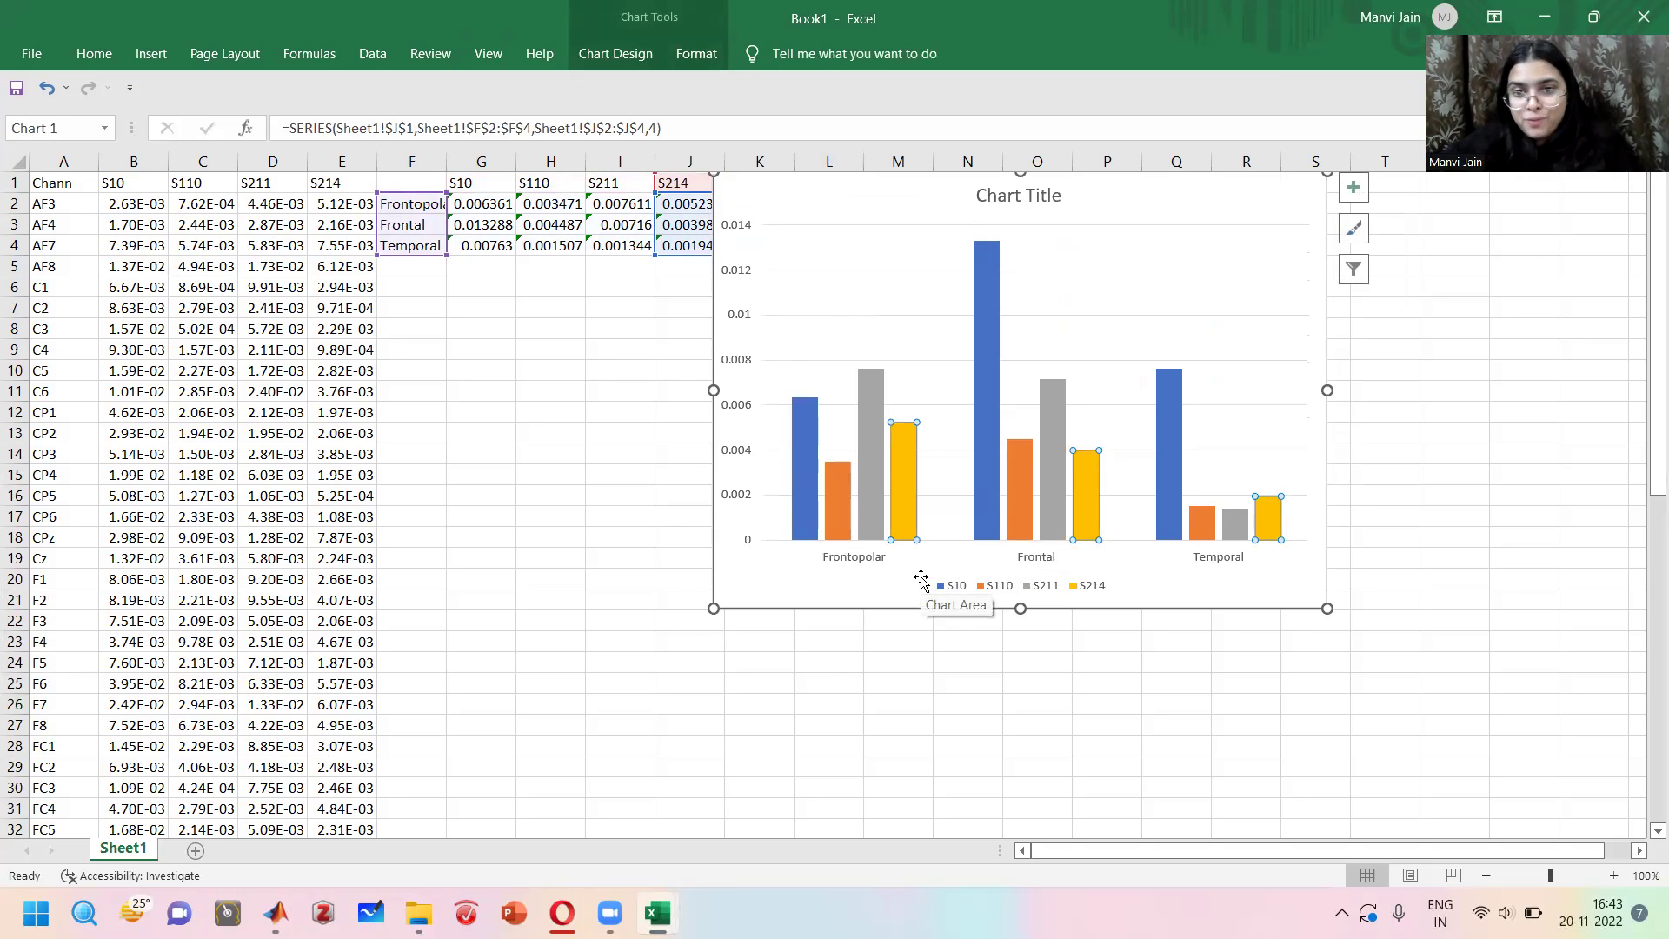
pyautogui.click(917, 643)
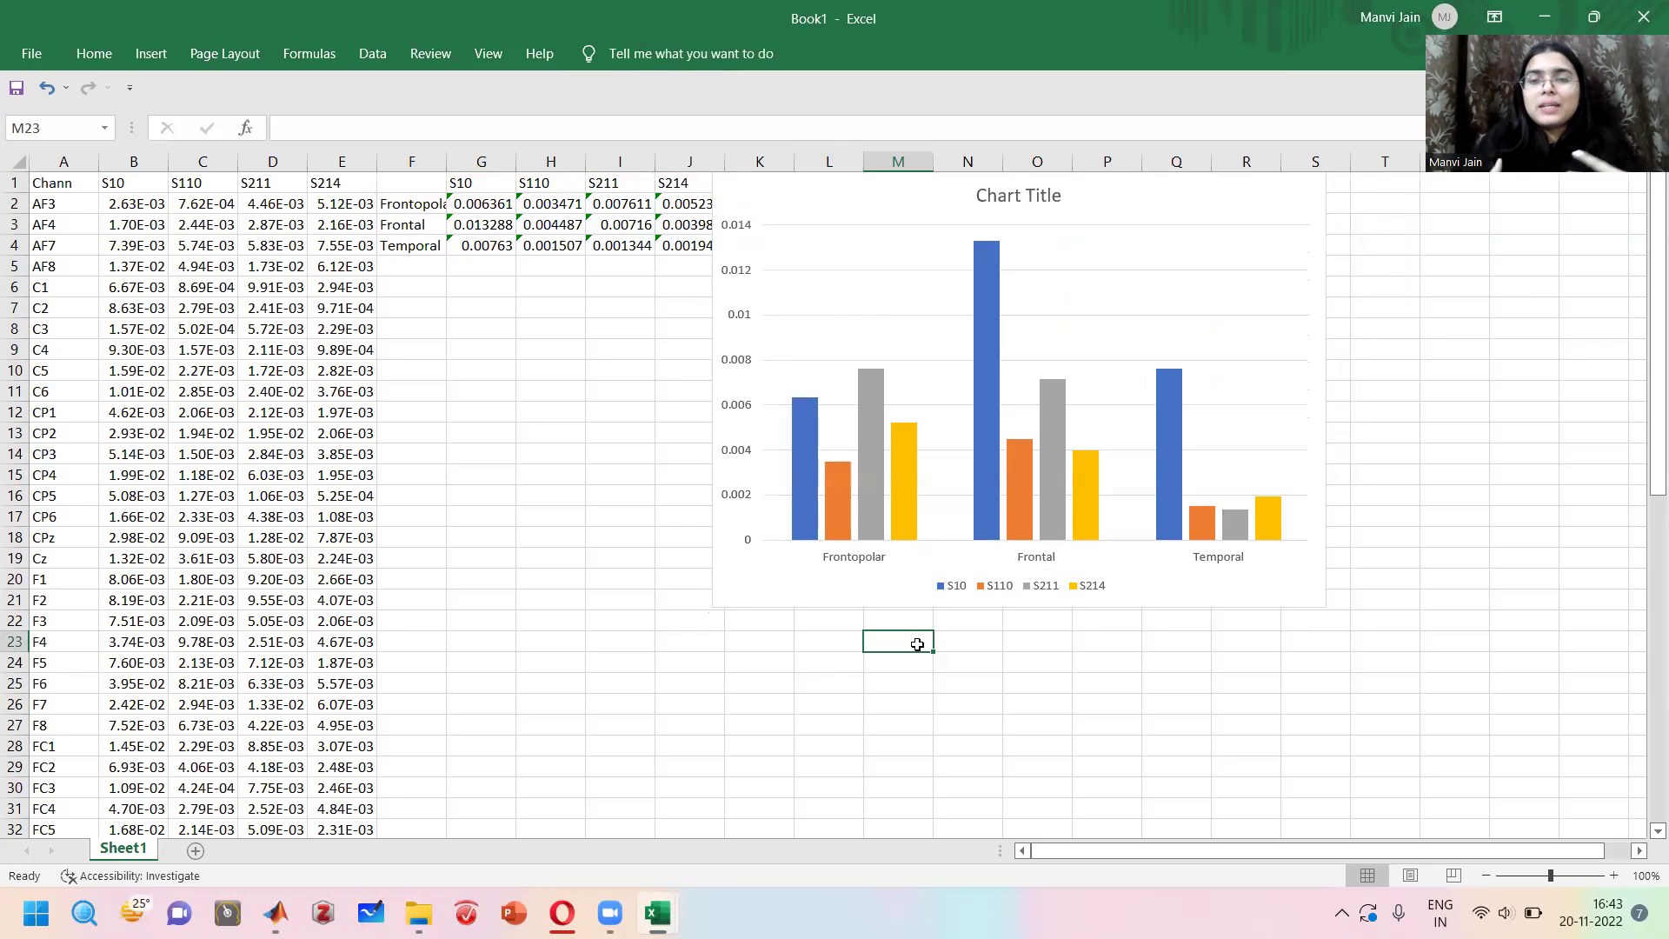